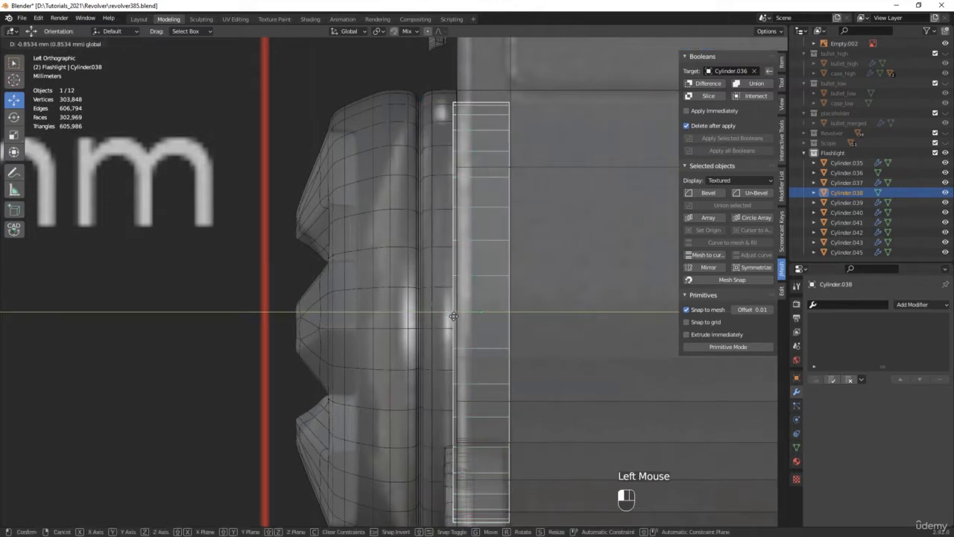
Subtract the wide disc cylinder from the flashlight body, Cylinder.036, with a Boolean Difference.
{"action": "scroll", "coordinate": [522, 269], "scroll_direction": "up", "scroll_amount": 5}
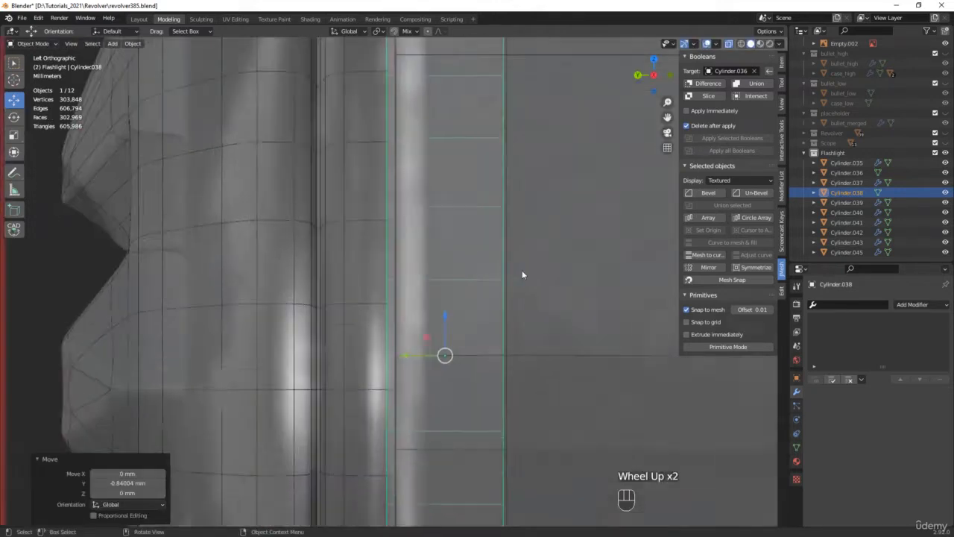
{"action": "scroll", "coordinate": [488, 279], "scroll_direction": "down", "scroll_amount": 3}
{"action": "middle_click_drag", "start_coordinate": [488, 282], "coordinate": [537, 283]}
{"action": "key", "text": "alt+z"}
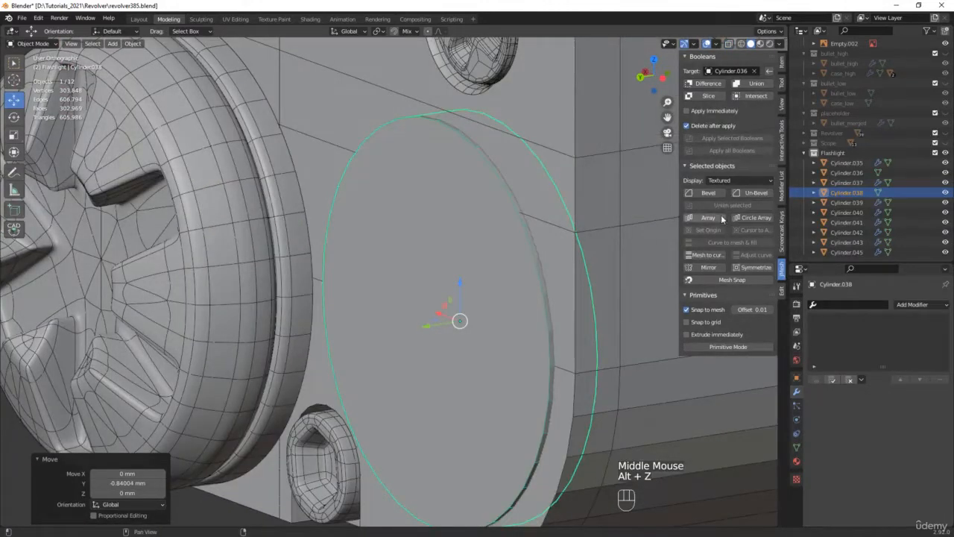
{"action": "left_click", "coordinate": [708, 83]}
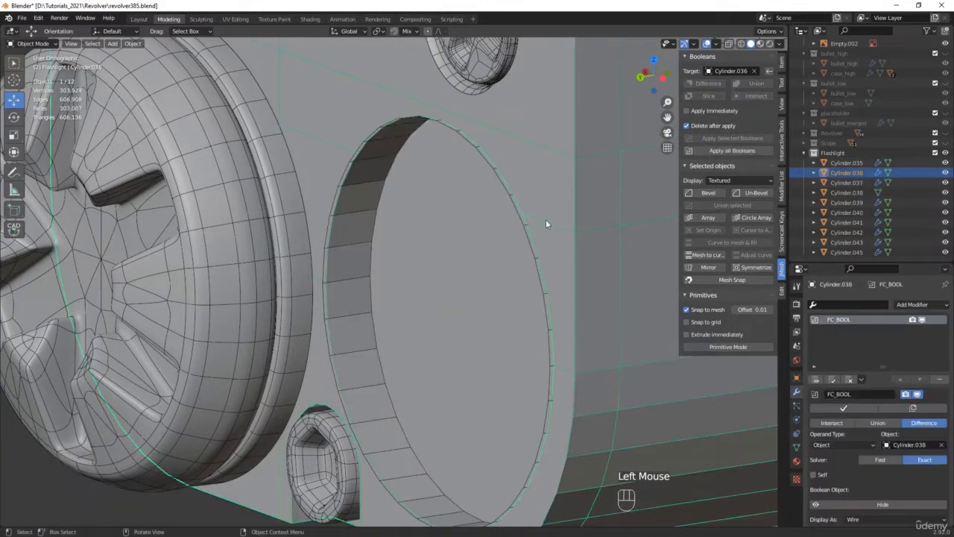
Scale the inner end face of the recess cutter to 0.923 and bevel that face's rim.
{"action": "left_click", "coordinate": [330, 322]}
{"action": "key", "text": "Tab"}
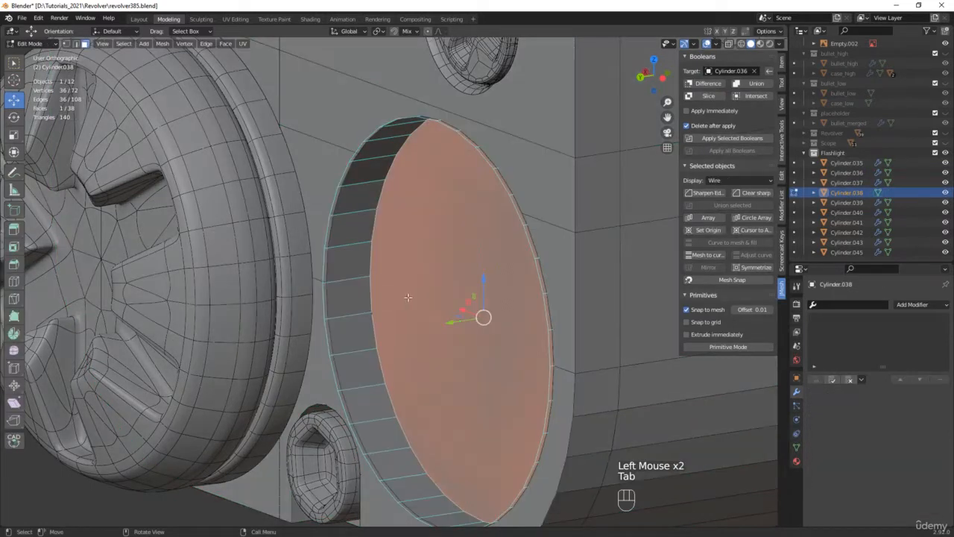
{"action": "middle_click_drag", "start_coordinate": [408, 297], "coordinate": [442, 281]}
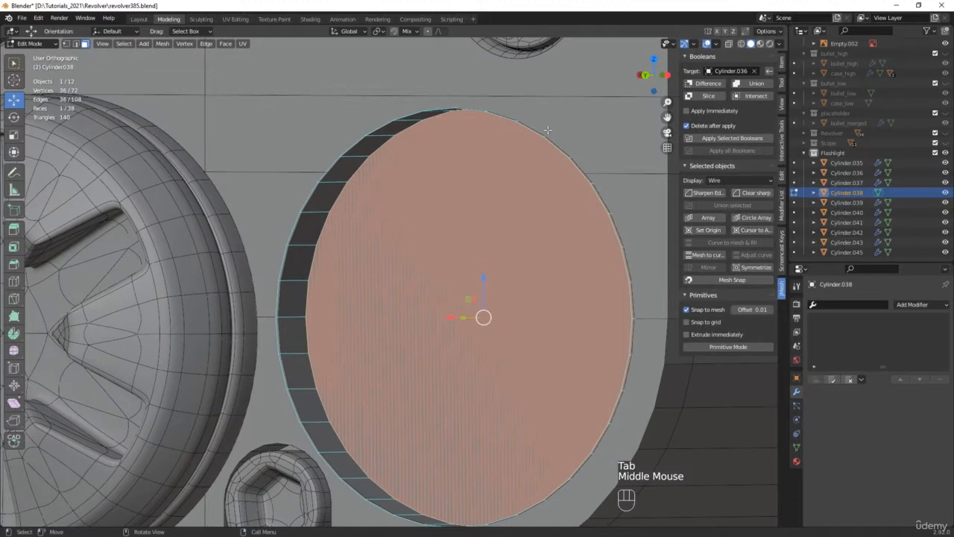
{"action": "key", "text": "s"}
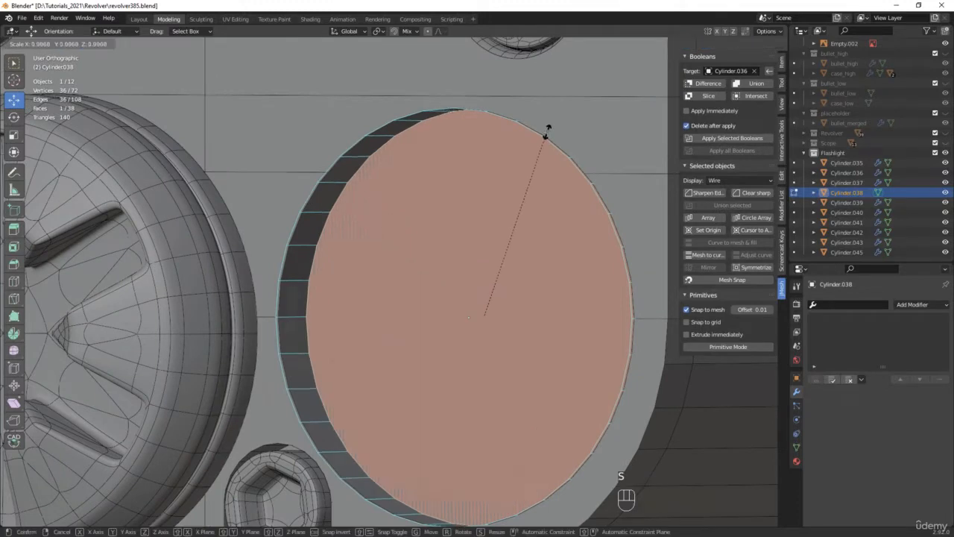
{"action": "left_click", "coordinate": [541, 145]}
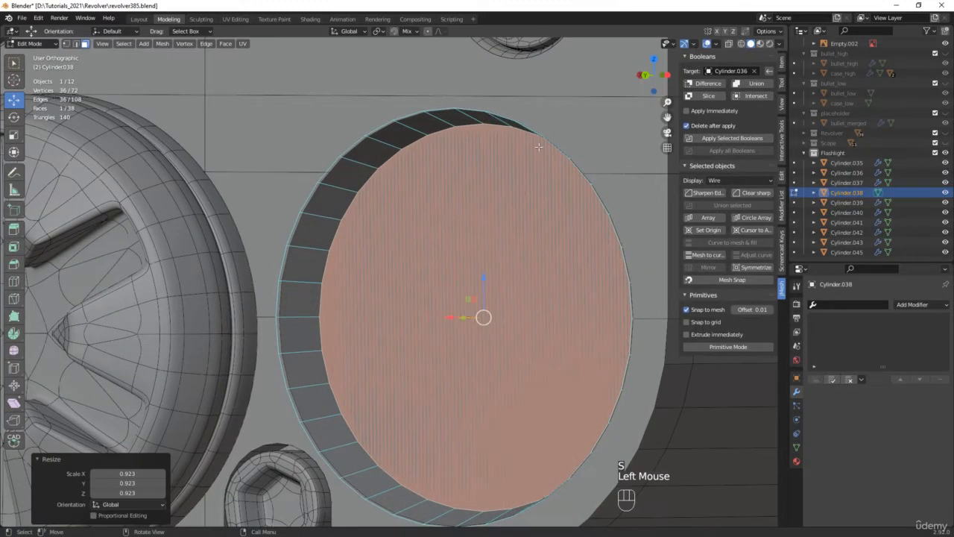
{"action": "key", "text": "ctrl+b"}
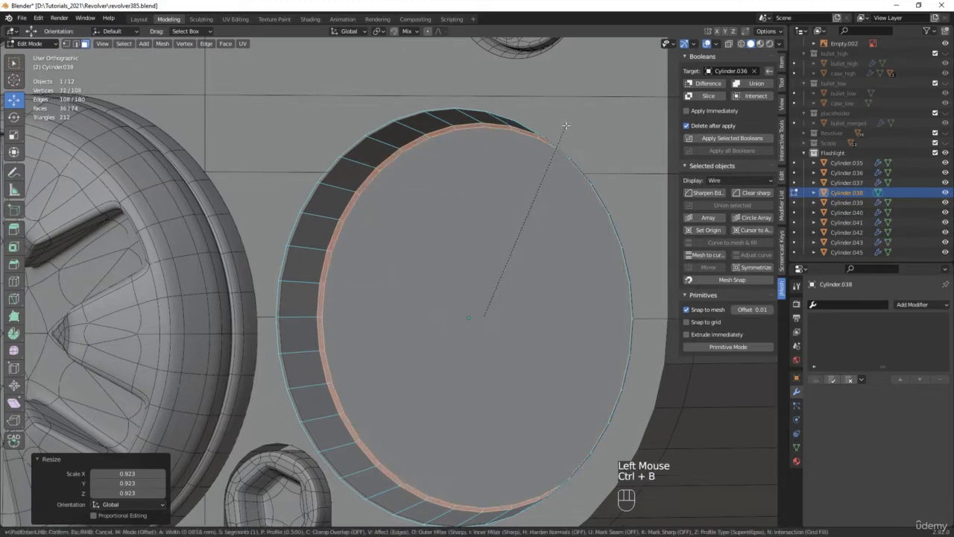
{"action": "left_click", "coordinate": [564, 127]}
Move the bevel's outer edge loop 1.1049 mm along Y towards the opening, then shift it by -0.23149 mm.
{"action": "left_click", "coordinate": [347, 199]}
{"action": "left_click", "coordinate": [347, 201], "text": "alt"}
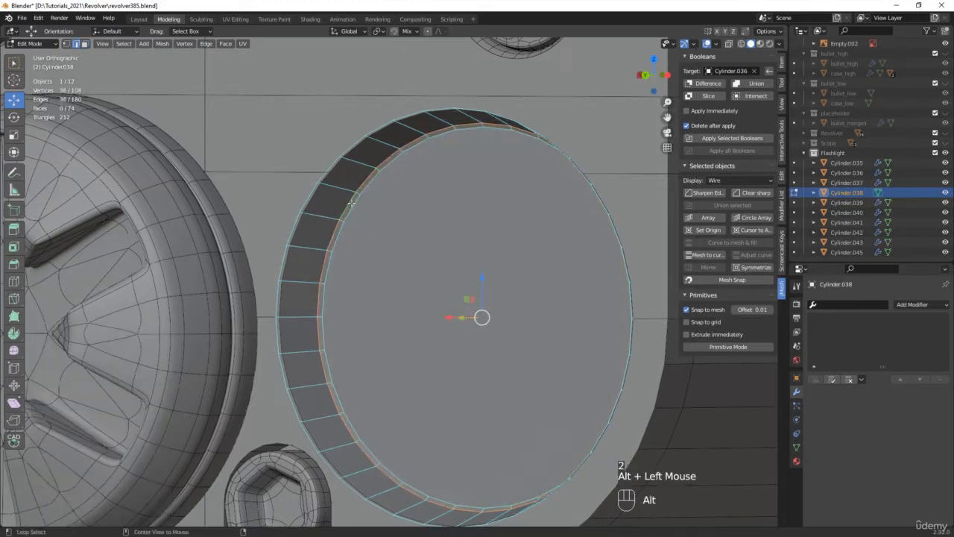
{"action": "middle_click_drag", "start_coordinate": [347, 201], "coordinate": [422, 297]}
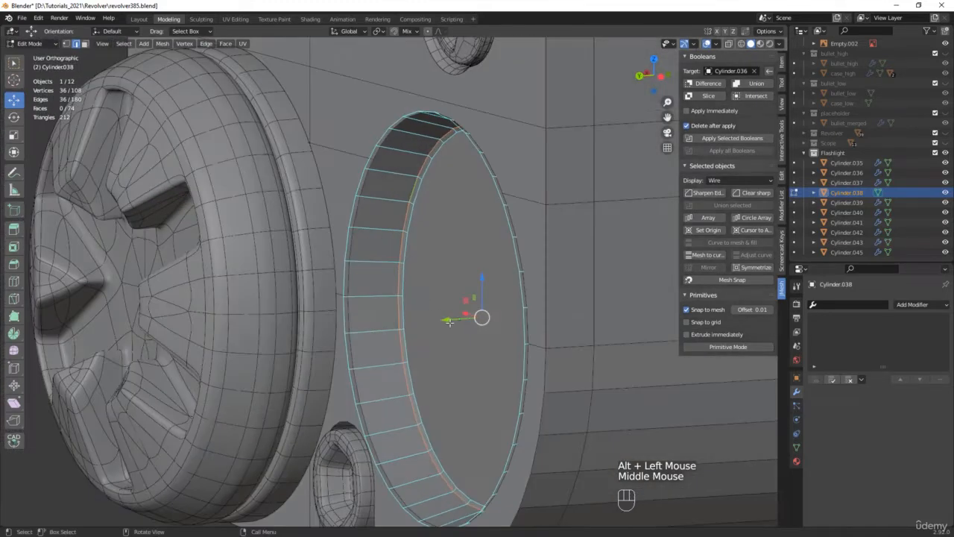
{"action": "left_click_drag", "start_coordinate": [449, 322], "coordinate": [411, 321]}
{"action": "middle_click_drag", "start_coordinate": [410, 322], "coordinate": [440, 319]}
{"action": "scroll", "coordinate": [403, 302], "scroll_direction": "up", "scroll_amount": 2}
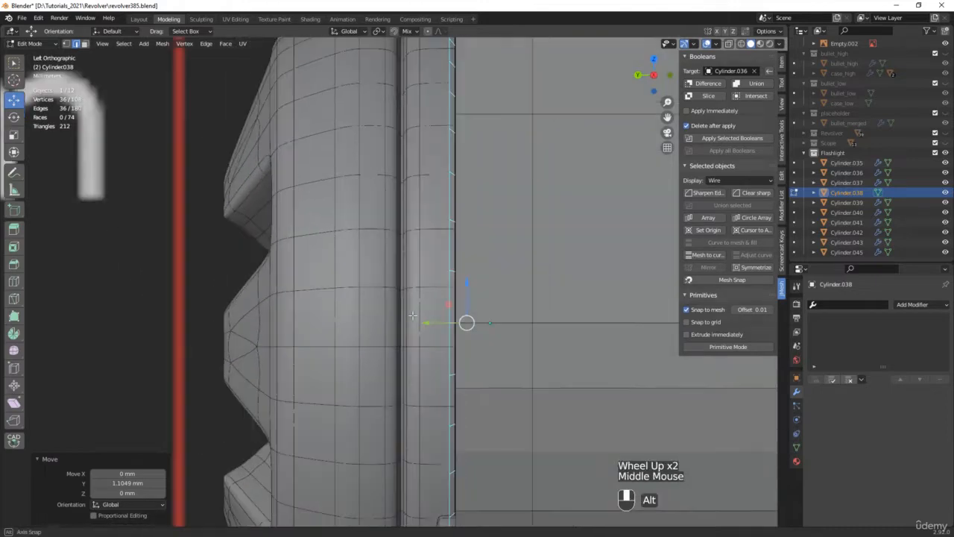
{"action": "key", "text": "alt+z"}
{"action": "mouse_move", "coordinate": [446, 322]}
{"action": "left_mouse_down"}
{"action": "mouse_move", "coordinate": [457, 322]}
{"action": "mouse_move", "coordinate": [447, 322]}
{"action": "left_mouse_up"}
{"action": "scroll", "coordinate": [448, 320], "scroll_direction": "down", "scroll_amount": 2}
{"action": "middle_click_drag", "start_coordinate": [449, 320], "coordinate": [525, 314]}
{"action": "key", "text": "alt+z"}
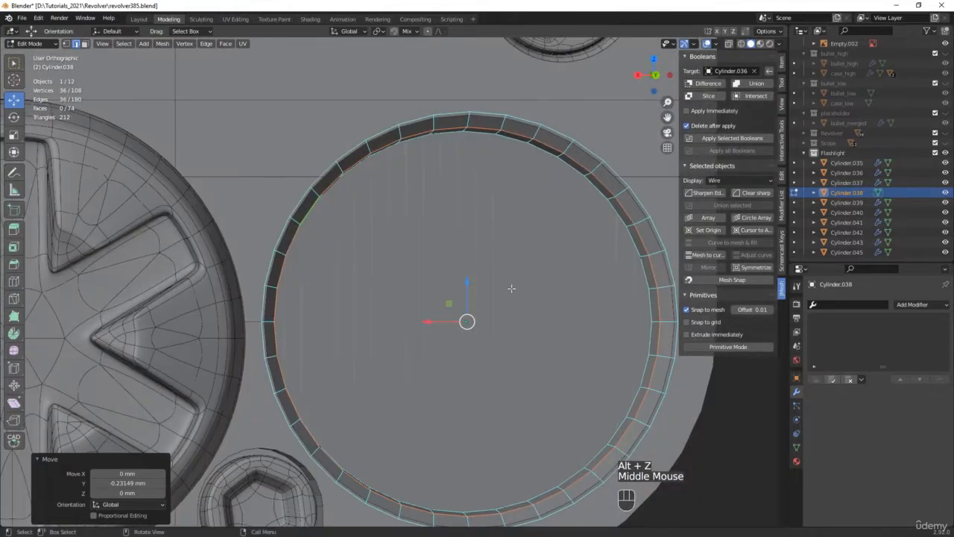
Inset the cutter's inner end face by 1.539 mm and collapse the resulting inner face to its centre.
{"action": "key", "text": "3"}
{"action": "left_click", "coordinate": [514, 284]}
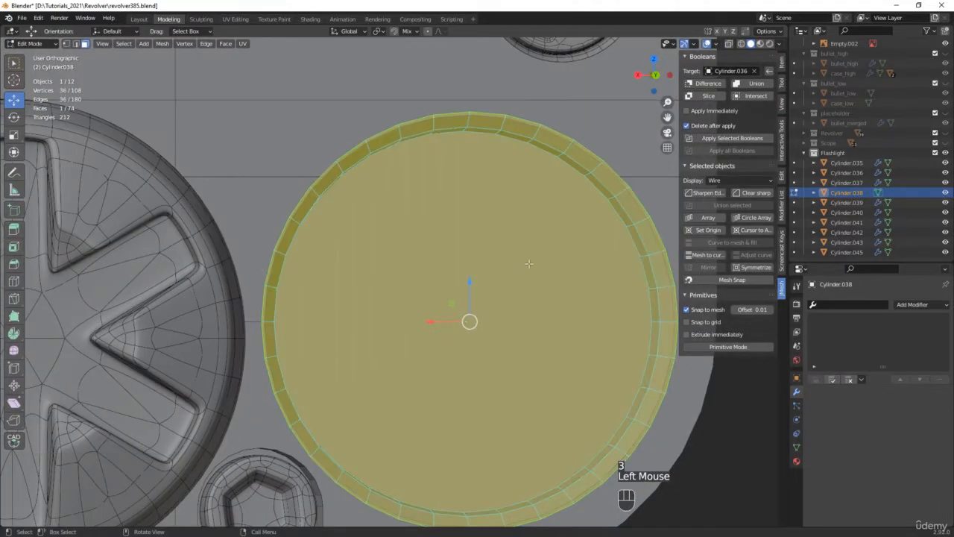
{"action": "mouse_move", "coordinate": [528, 263]}
{"action": "middle_mouse_down"}
{"action": "mouse_move", "coordinate": [373, 266]}
{"action": "mouse_move", "coordinate": [495, 292]}
{"action": "mouse_move", "coordinate": [515, 265]}
{"action": "middle_mouse_up"}
{"action": "key", "text": "alt+z"}
{"action": "left_click", "coordinate": [496, 292]}
{"action": "left_click", "coordinate": [498, 291]}
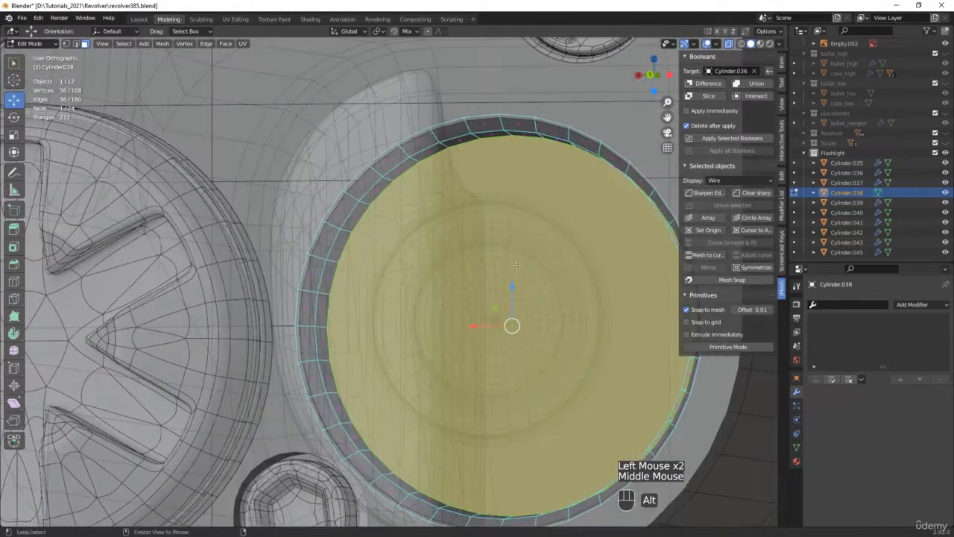
{"action": "key", "text": "alt+z"}
{"action": "key", "text": "i"}
{"action": "left_click", "coordinate": [526, 170]}
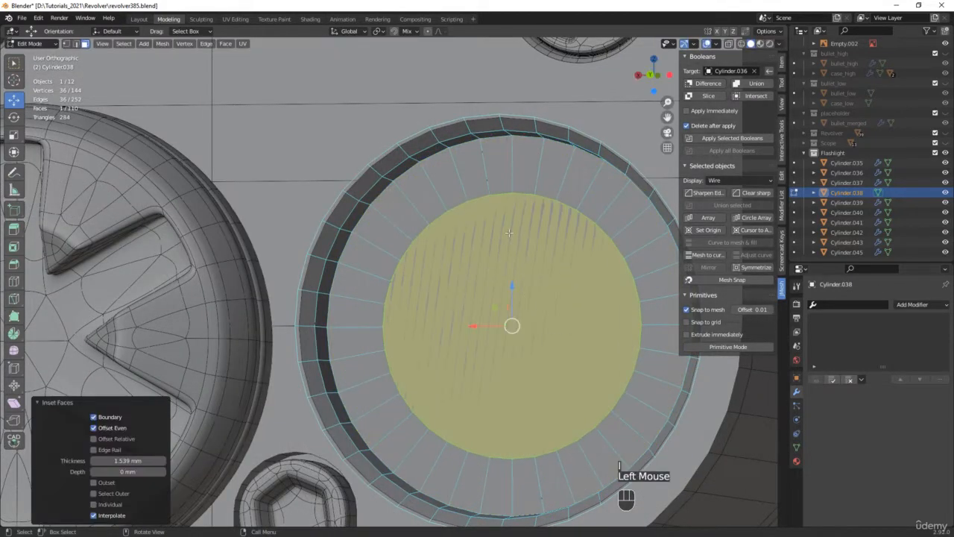
{"action": "key", "text": "m"}
{"action": "left_click", "coordinate": [510, 237]}
Return the cutter to Object Mode and apply its Boolean to the flashlight body.
{"action": "scroll", "coordinate": [508, 235], "scroll_direction": "down", "scroll_amount": 3}
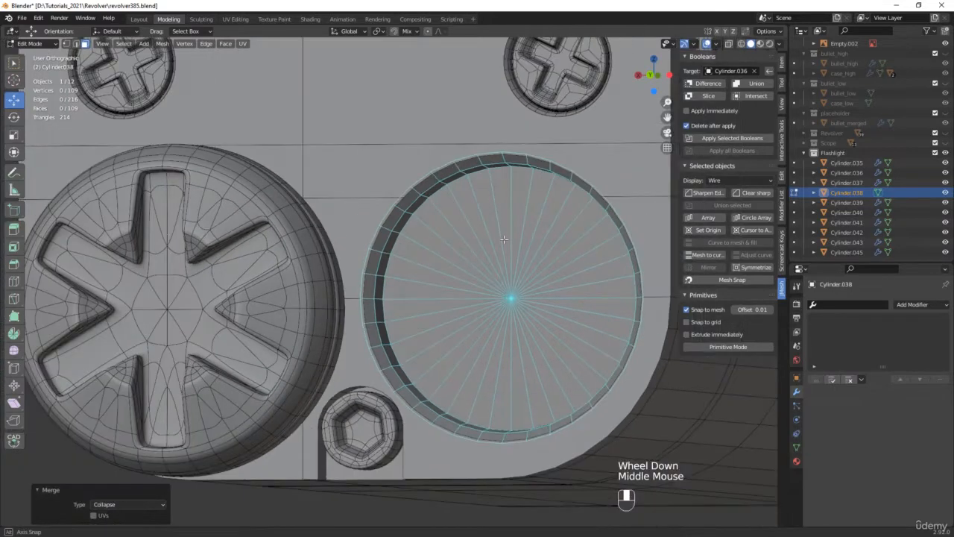
{"action": "middle_click_drag", "start_coordinate": [508, 234], "coordinate": [483, 252]}
{"action": "key", "text": "Tab"}
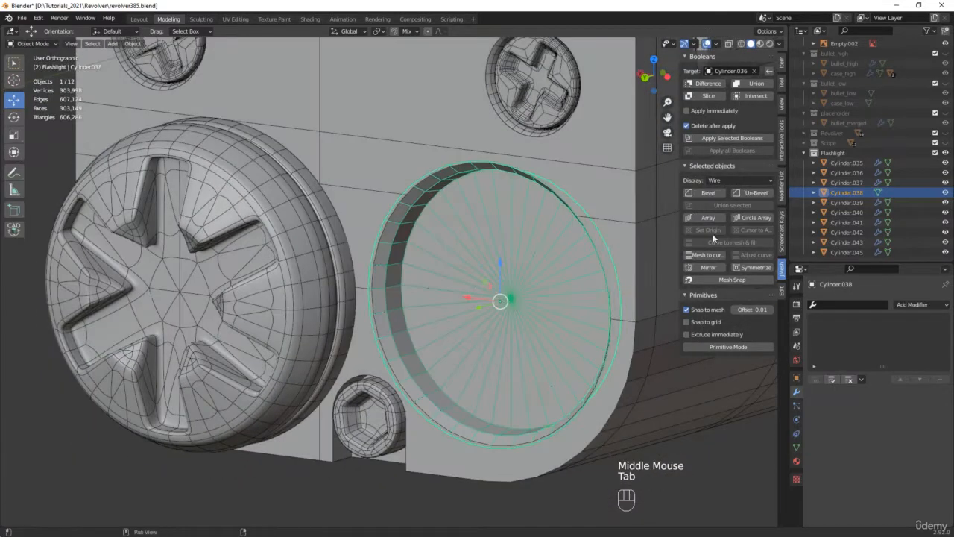
{"action": "left_click", "coordinate": [734, 138]}
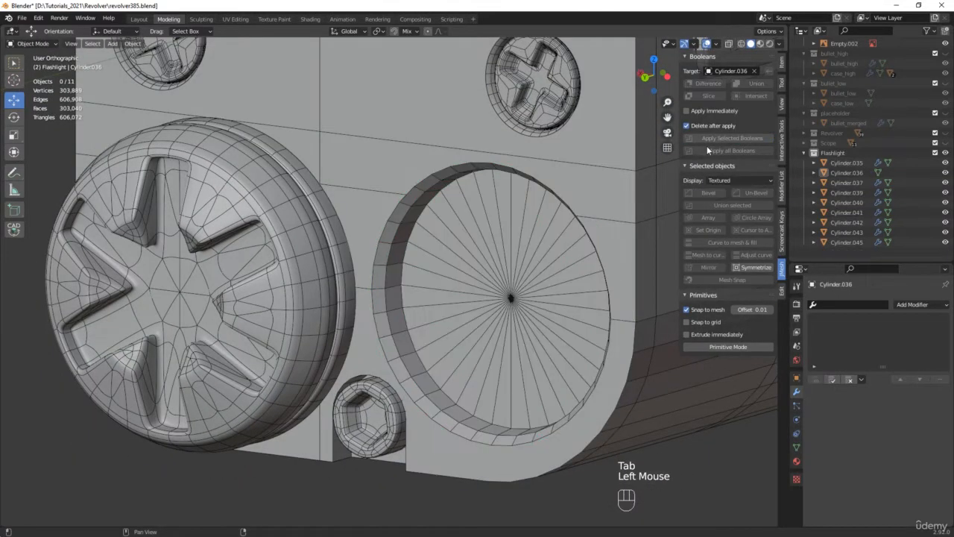
Isolate the flashlight body in local view and save the file as the incremental version revolver386.blend.
{"action": "left_click", "coordinate": [597, 199]}
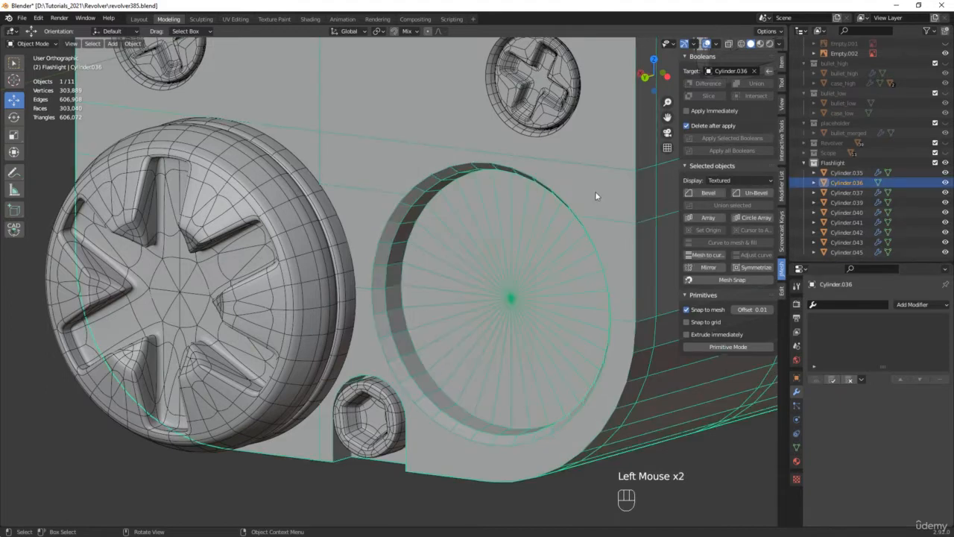
{"action": "key", "text": "KP_Divide"}
{"action": "middle_click_drag", "start_coordinate": [584, 202], "coordinate": [415, 263]}
{"action": "scroll", "coordinate": [436, 300], "scroll_direction": "up", "scroll_amount": 5}
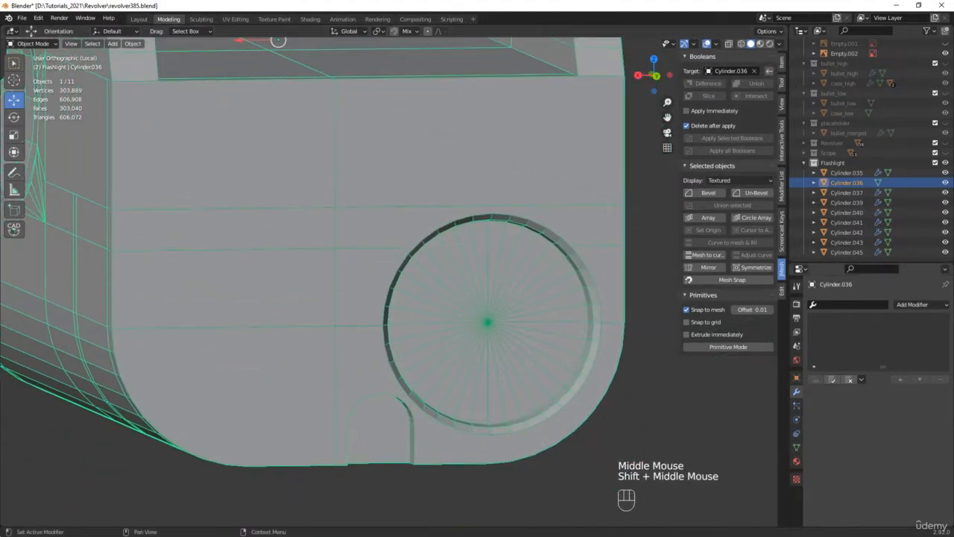
{"action": "key", "text": "ctrl+alt+s"}
{"action": "middle_click_drag", "start_coordinate": [486, 340], "coordinate": [465, 348]}
{"action": "middle_click_drag", "start_coordinate": [287, 323], "coordinate": [413, 282], "text": "shift"}
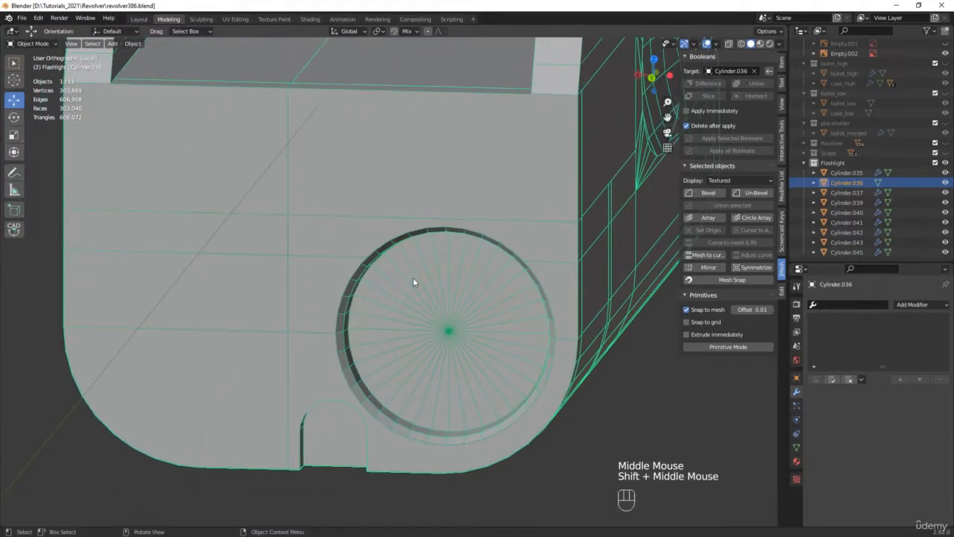
Open the flashlight body's mesh for edge editing and bring the isolated-out flashlight parts back into view.
{"action": "key", "text": "Tab"}
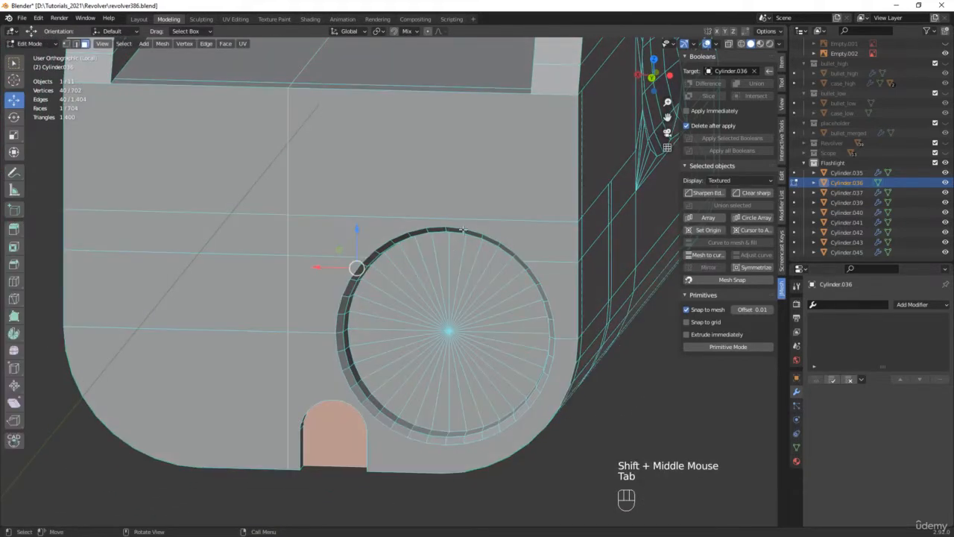
{"action": "key", "text": "2"}
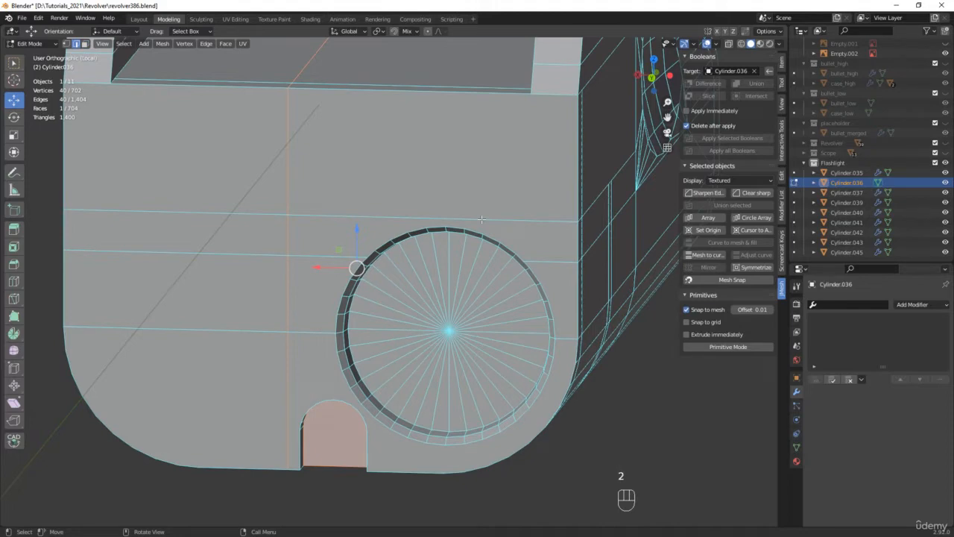
{"action": "left_click", "coordinate": [482, 219]}
{"action": "middle_click_drag", "start_coordinate": [481, 219], "coordinate": [426, 234]}
{"action": "key", "text": "alt+z"}
{"action": "key", "text": "slash"}
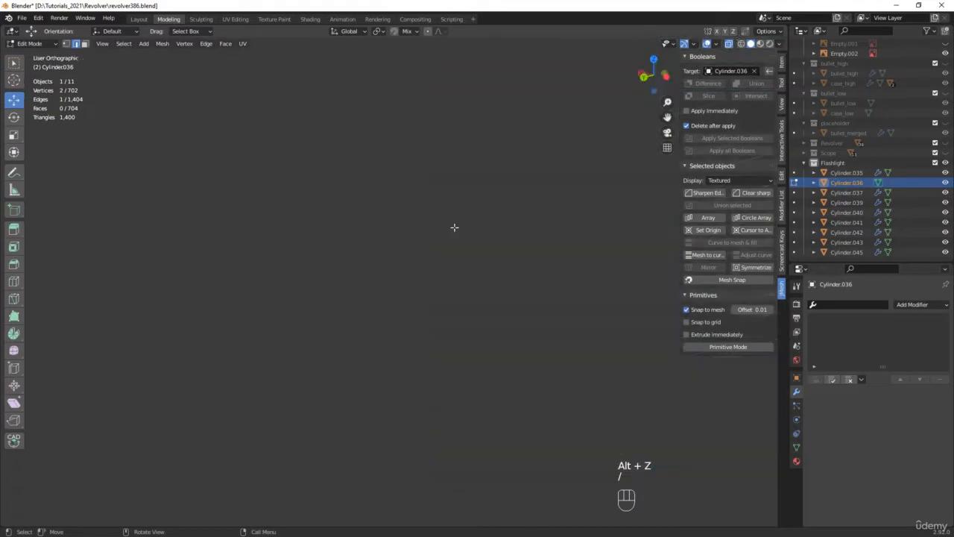
{"action": "scroll", "coordinate": [501, 284], "scroll_direction": "down", "scroll_amount": 2}
{"action": "middle_click_drag", "start_coordinate": [501, 284], "coordinate": [504, 220]}
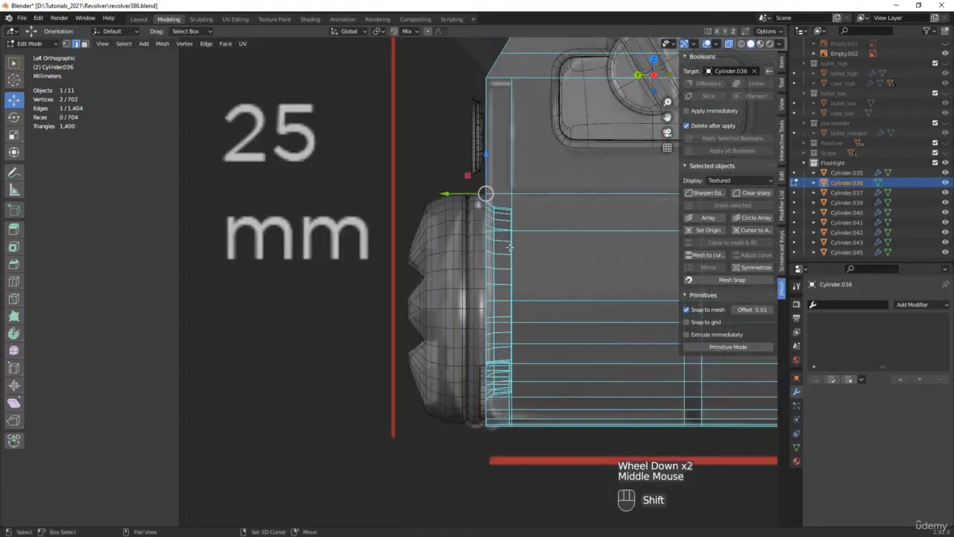
Dissolve the horizontal edge line crossing the body's end face above the large knob and the round recess.
{"action": "scroll", "coordinate": [502, 199], "scroll_direction": "up", "scroll_amount": 4}
{"action": "left_click", "coordinate": [504, 192]}
{"action": "key", "text": "alt+z"}
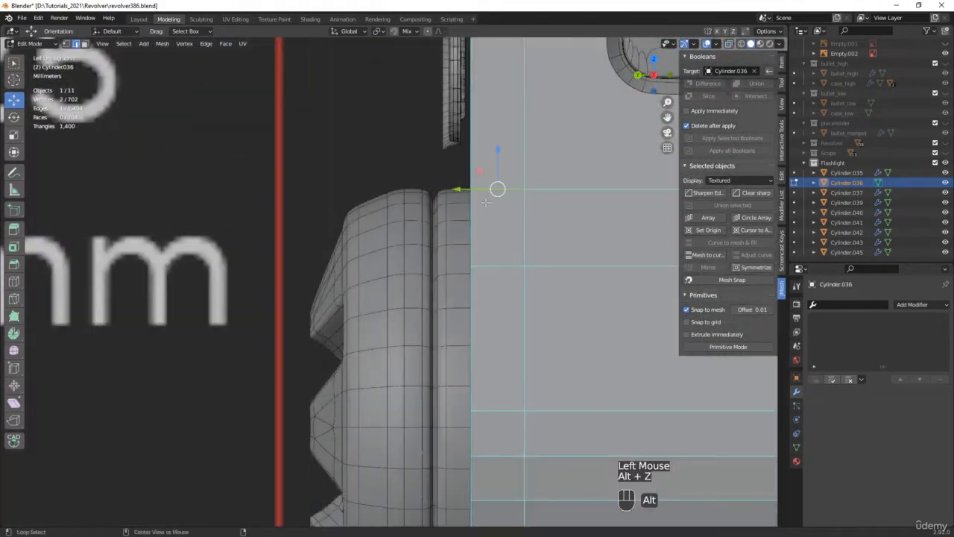
{"action": "scroll", "coordinate": [445, 214], "scroll_direction": "down", "scroll_amount": 4}
{"action": "middle_click_drag", "start_coordinate": [441, 214], "coordinate": [328, 229]}
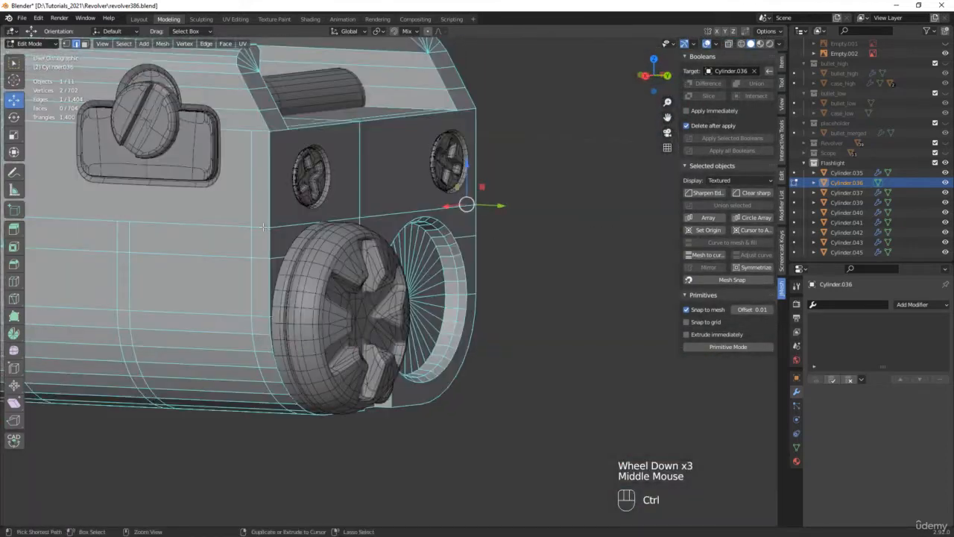
{"action": "left_click", "coordinate": [326, 231], "text": "ctrl"}
{"action": "key", "text": "x"}
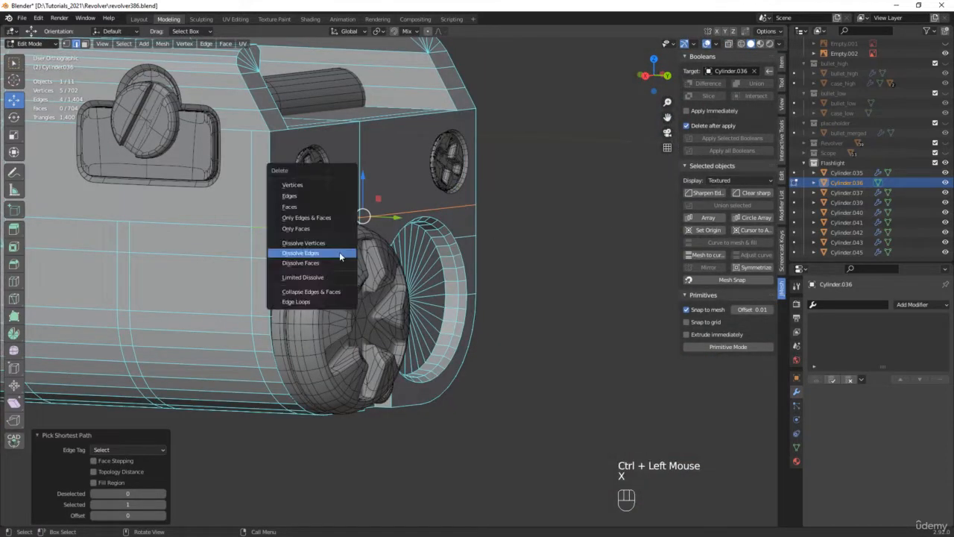
{"action": "left_click", "coordinate": [341, 255]}
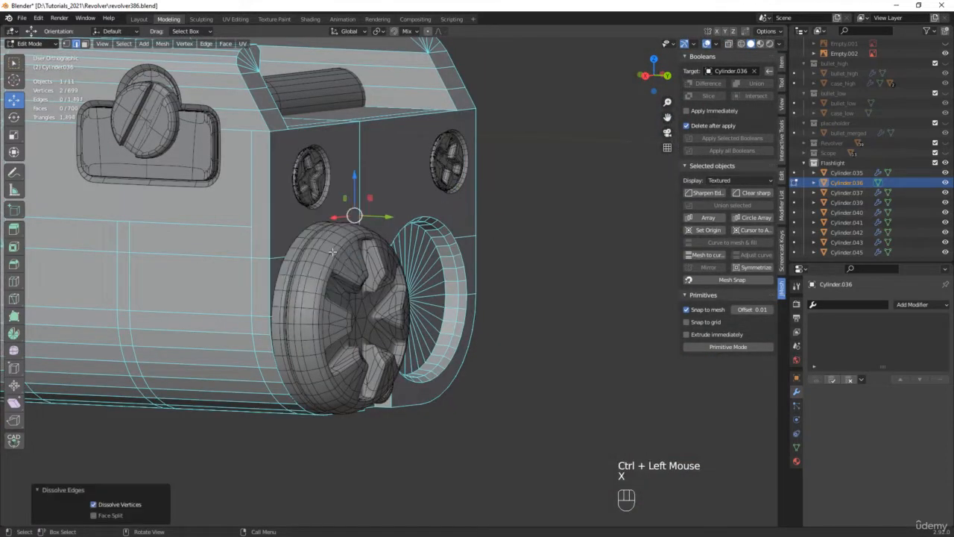
Dissolve the horizontal edge line from the round recess along the body's side to the lower corner of the side cut-out.
{"action": "middle_click_drag", "start_coordinate": [418, 318], "coordinate": [508, 245]}
{"action": "left_click", "coordinate": [633, 236]}
{"action": "key", "text": "alt+z"}
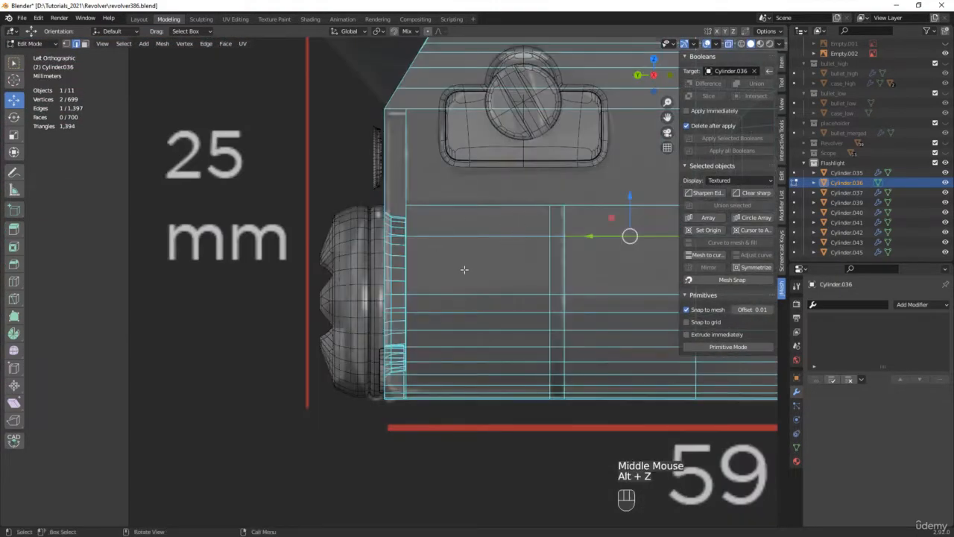
{"action": "middle_click_drag", "start_coordinate": [464, 269], "coordinate": [347, 273]}
{"action": "key", "text": "alt+z"}
{"action": "scroll", "coordinate": [453, 257], "scroll_direction": "up", "scroll_amount": 2}
{"action": "left_click", "coordinate": [453, 260], "text": "ctrl"}
{"action": "scroll", "coordinate": [454, 260], "scroll_direction": "down", "scroll_amount": 2}
{"action": "key", "text": "x"}
{"action": "left_click", "coordinate": [345, 275]}
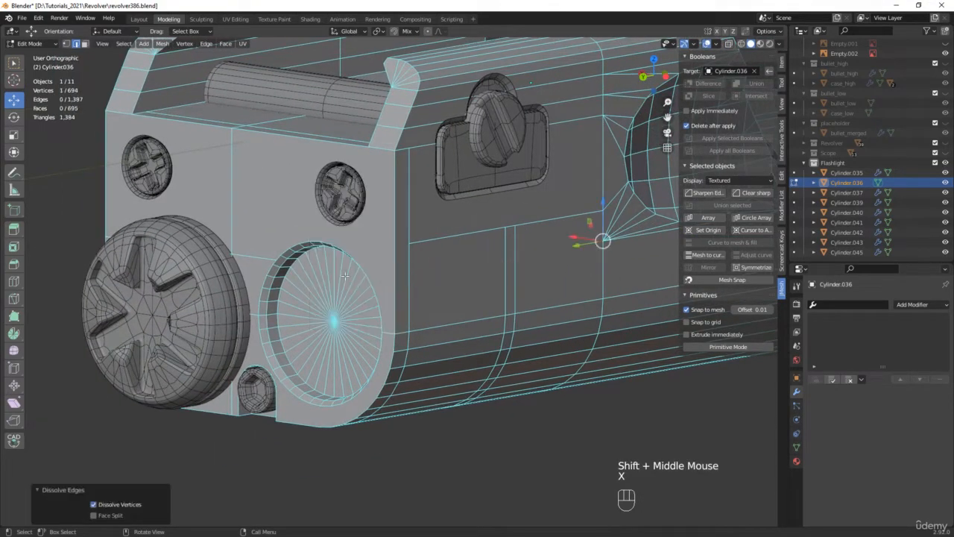
Dissolve the matching horizontal edge line from the recess, behind the knob, along the opposite side to that side's cut-out corner.
{"action": "left_click", "coordinate": [253, 258]}
{"action": "middle_click_drag", "start_coordinate": [256, 259], "coordinate": [411, 247]}
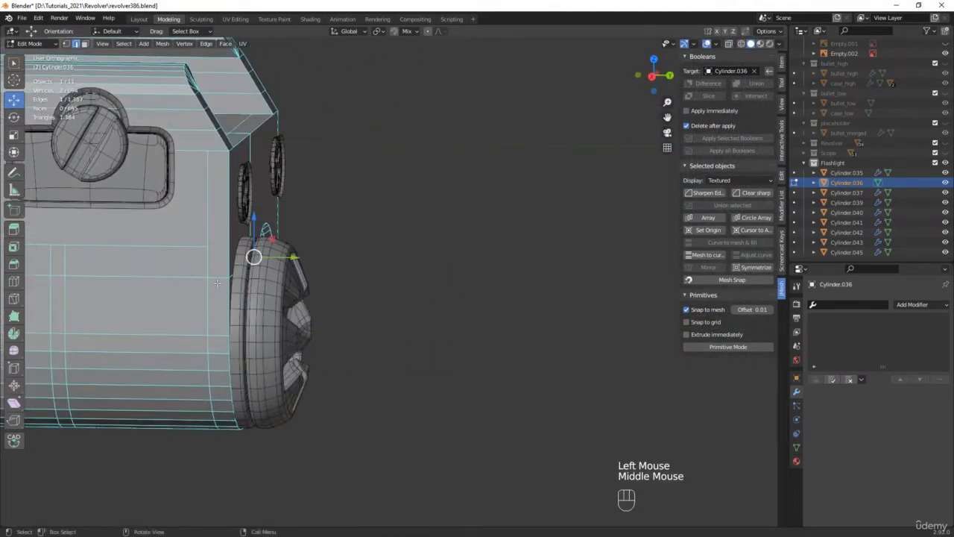
{"action": "middle_click_drag", "start_coordinate": [88, 281], "coordinate": [360, 281], "text": "shift"}
{"action": "left_click", "coordinate": [258, 273], "text": "ctrl"}
{"action": "key", "text": "x"}
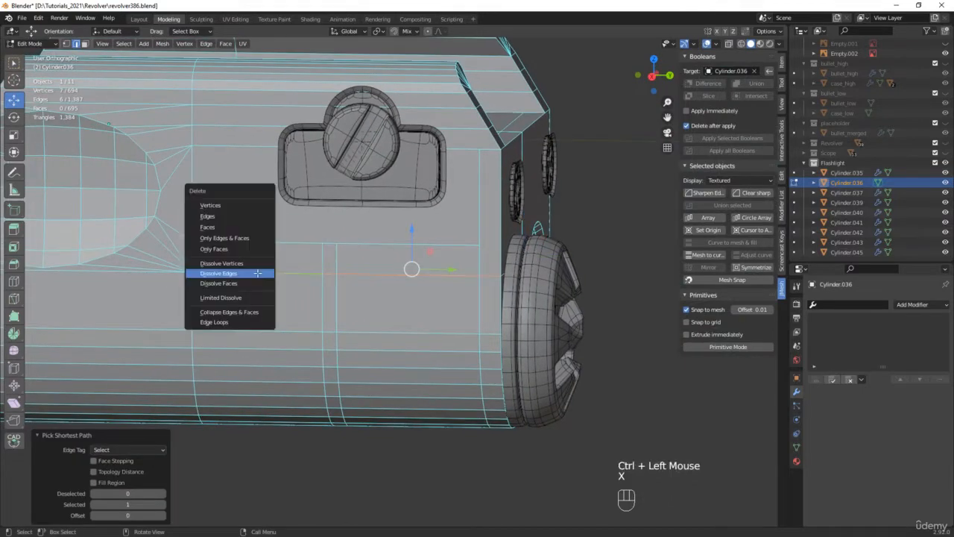
{"action": "left_click", "coordinate": [258, 275]}
Move the corner vertex beside the side recess straight down and snap it onto the next horizontal edge line.
{"action": "scroll", "coordinate": [258, 276], "scroll_direction": "up", "scroll_amount": 2}
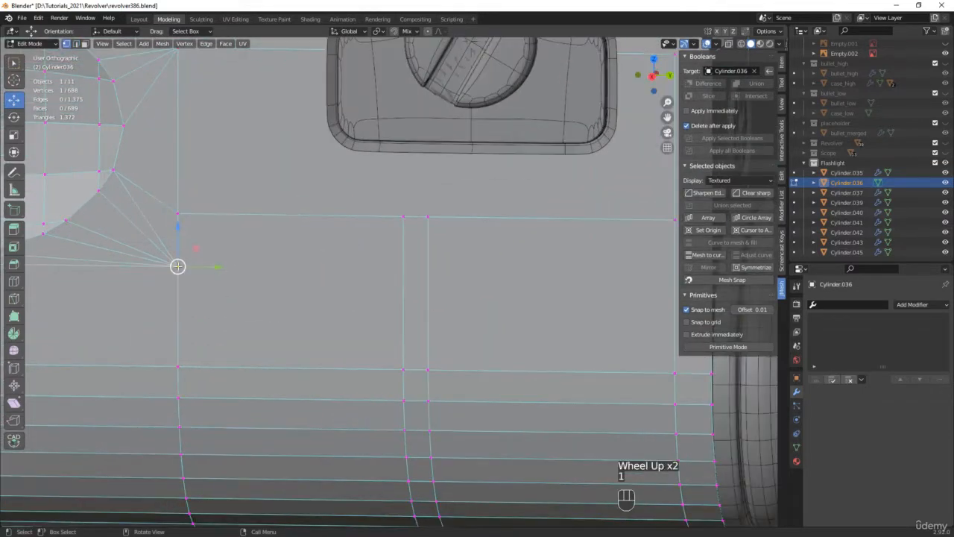
{"action": "middle_click_drag", "start_coordinate": [186, 98], "coordinate": [424, 83], "text": "shift"}
{"action": "left_click", "coordinate": [393, 32]}
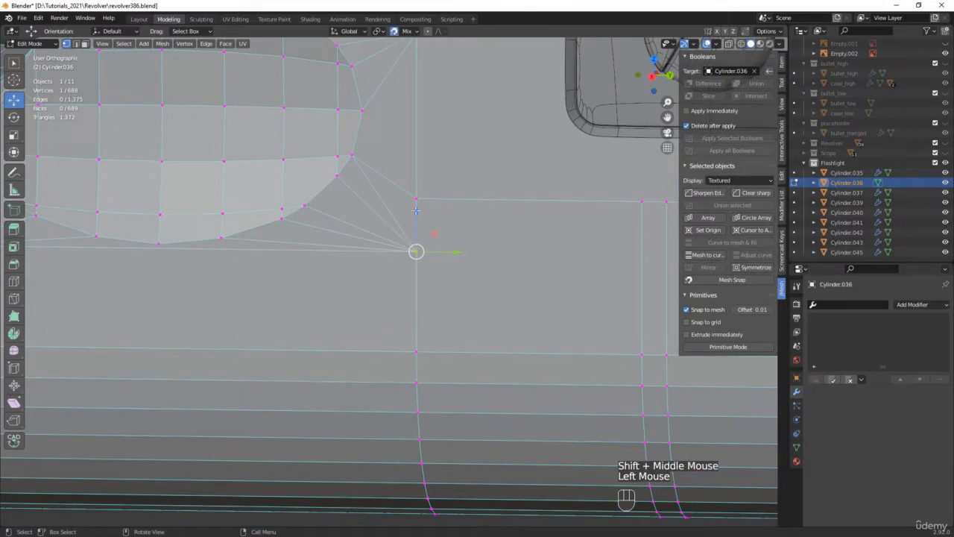
{"action": "left_click_drag", "start_coordinate": [416, 252], "coordinate": [416, 351]}
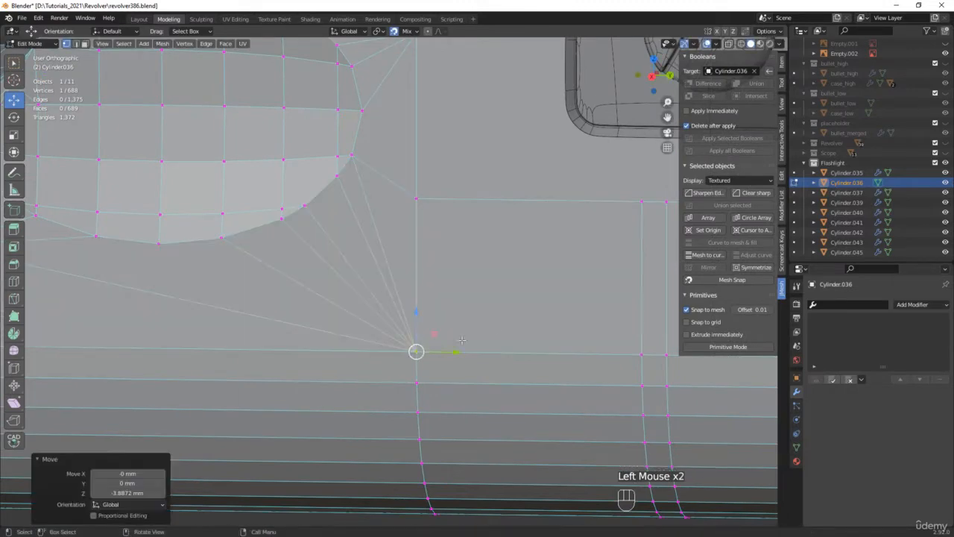
Move the matching corner vertex on the body's opposite side straight down, snapping it onto the horizontal edge line below.
{"action": "scroll", "coordinate": [474, 336], "scroll_direction": "down", "scroll_amount": 3}
{"action": "middle_click_drag", "start_coordinate": [416, 351], "coordinate": [473, 350]}
{"action": "scroll", "coordinate": [473, 350], "scroll_direction": "up", "scroll_amount": 3}
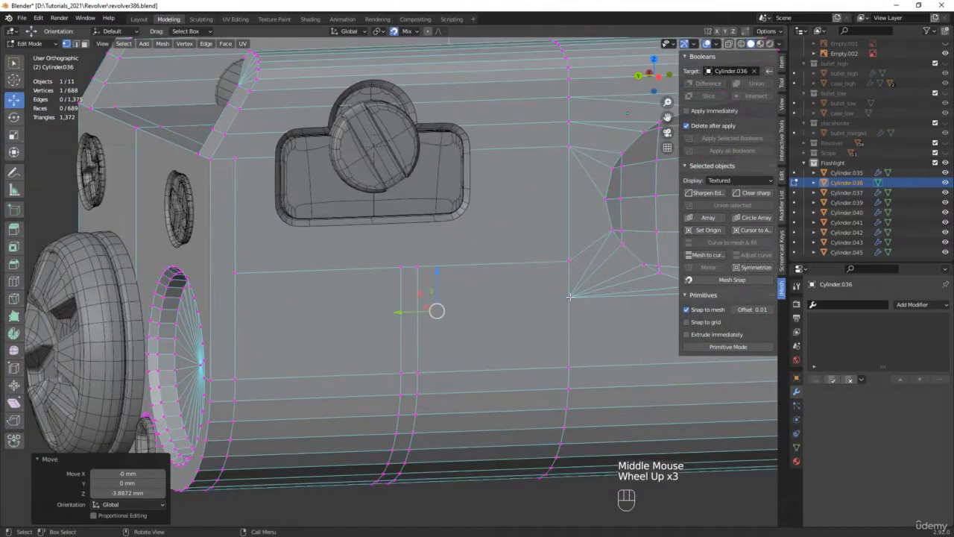
{"action": "left_click", "coordinate": [568, 297]}
{"action": "left_click_drag", "start_coordinate": [569, 297], "coordinate": [569, 369]}
{"action": "scroll", "coordinate": [560, 362], "scroll_direction": "down", "scroll_amount": 2}
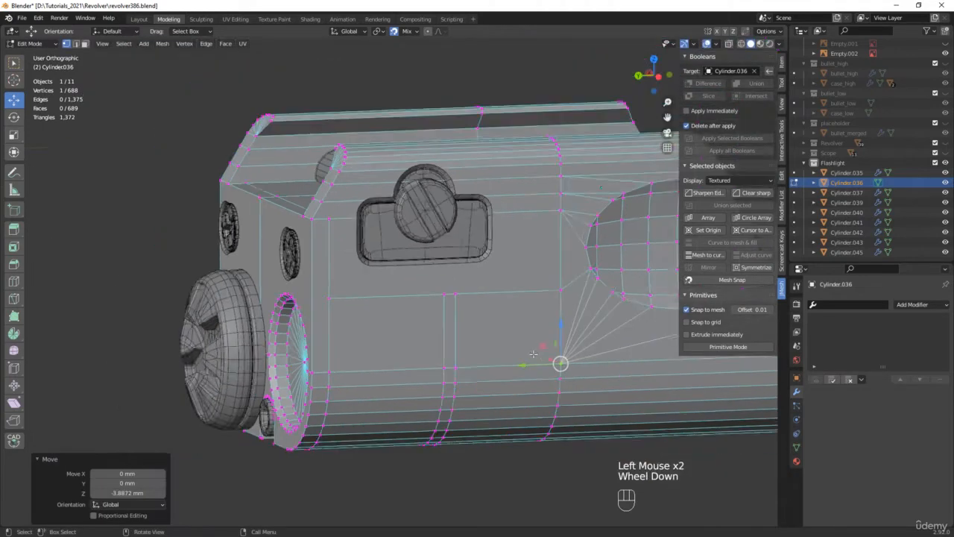
Isolate the flashlight body and reopen its mesh for editing with the end face in view.
{"action": "middle_click_drag", "start_coordinate": [560, 363], "coordinate": [386, 316]}
{"action": "key", "text": "Tab"}
{"action": "key", "text": "KP_Divide"}
{"action": "scroll", "coordinate": [449, 302], "scroll_direction": "up", "scroll_amount": 3}
{"action": "scroll", "coordinate": [449, 302], "scroll_direction": "up", "scroll_amount": 1}
{"action": "key", "text": "Tab"}
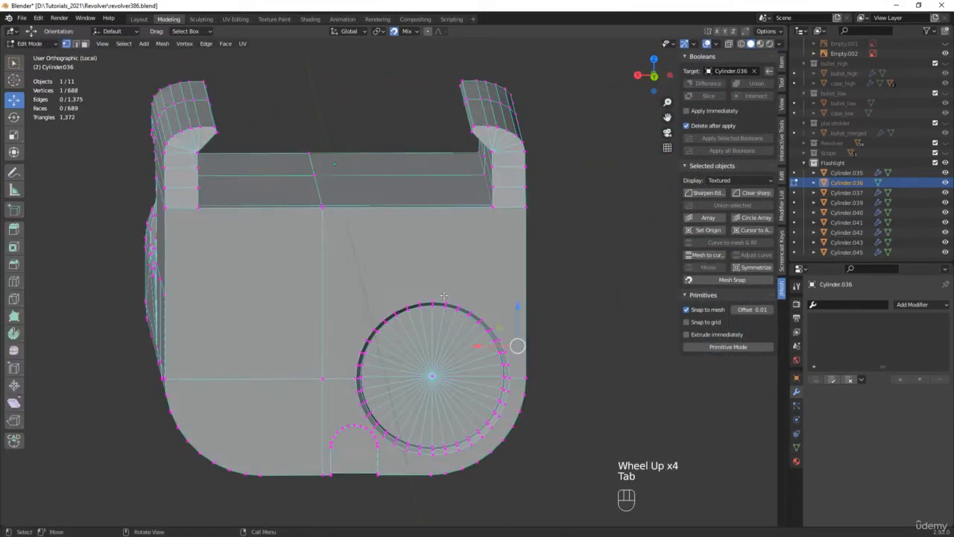
Connect five vertices from the top of the round recess's rim to the inner foot corner of the nearest upright rail.
{"action": "left_click", "coordinate": [433, 300]}
{"action": "scroll", "coordinate": [428, 309], "scroll_direction": "up", "scroll_amount": 2}
{"action": "left_click", "coordinate": [498, 200], "text": "shift"}
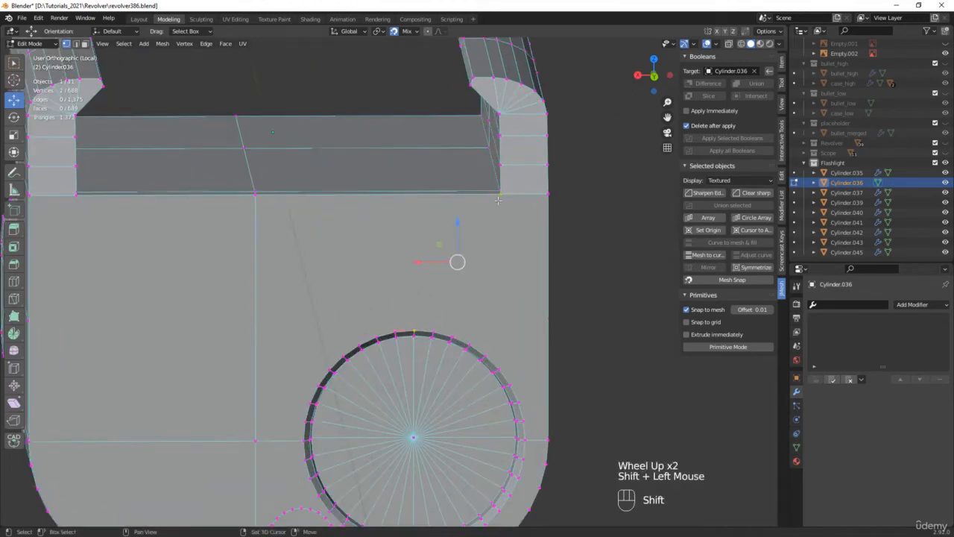
{"action": "key", "text": "j"}
{"action": "left_click", "coordinate": [435, 329]}
{"action": "left_click", "coordinate": [453, 334], "text": "shift"}
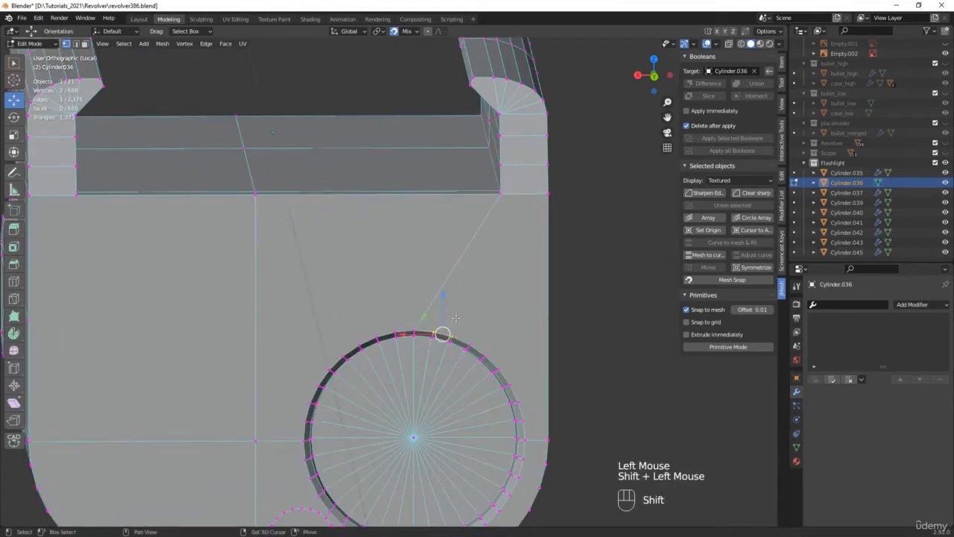
{"action": "left_click", "coordinate": [498, 195], "text": "shift"}
{"action": "key", "text": "j"}
{"action": "left_click", "coordinate": [472, 345]}
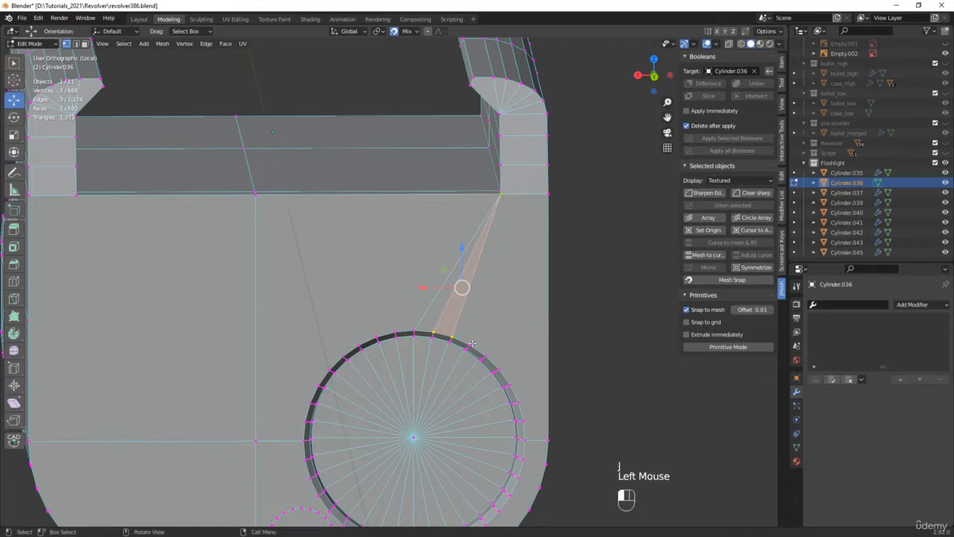
{"action": "left_click", "coordinate": [486, 357], "text": "shift"}
{"action": "left_click", "coordinate": [501, 194], "text": "shift"}
{"action": "key", "text": "j"}
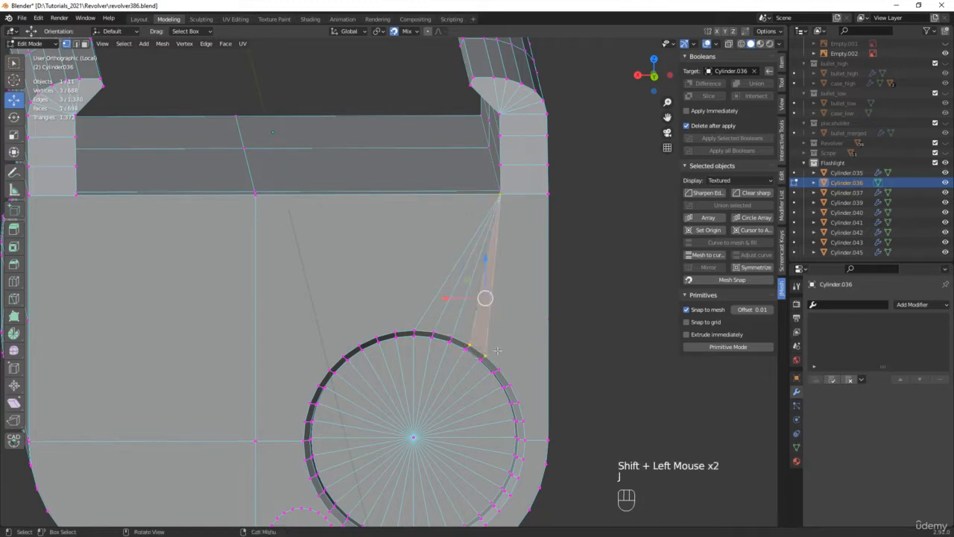
Connect the following four rim vertices of the round recess to the outer foot corner of the same rail.
{"action": "left_click", "coordinate": [498, 367]}
{"action": "left_click", "coordinate": [511, 381], "text": "shift"}
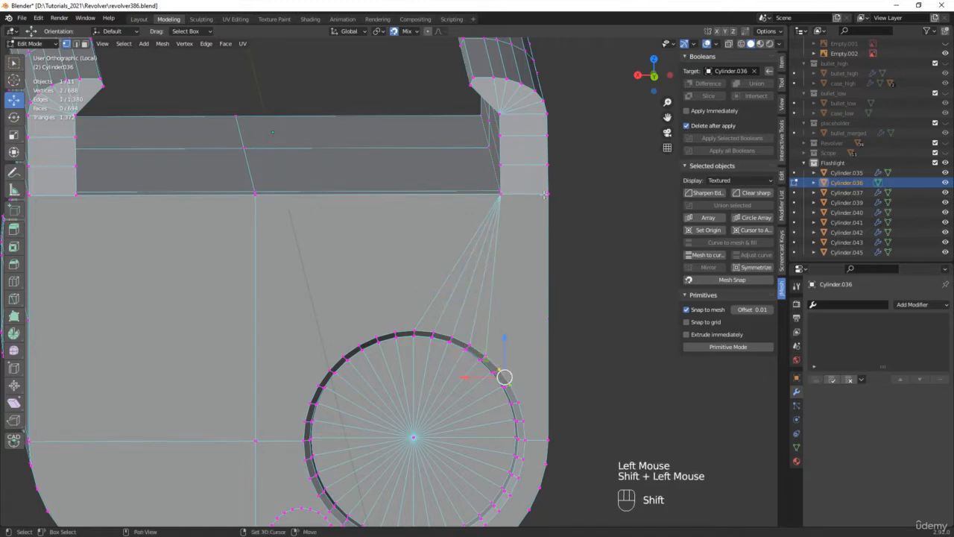
{"action": "middle_click_drag", "start_coordinate": [545, 209], "coordinate": [522, 388]}
{"action": "left_click", "coordinate": [518, 403]}
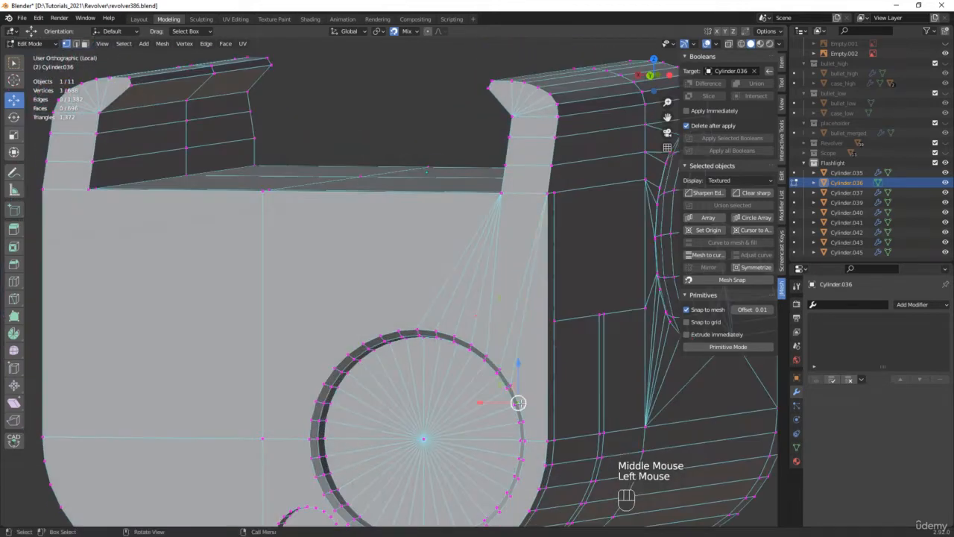
{"action": "left_click", "coordinate": [523, 421], "text": "shift"}
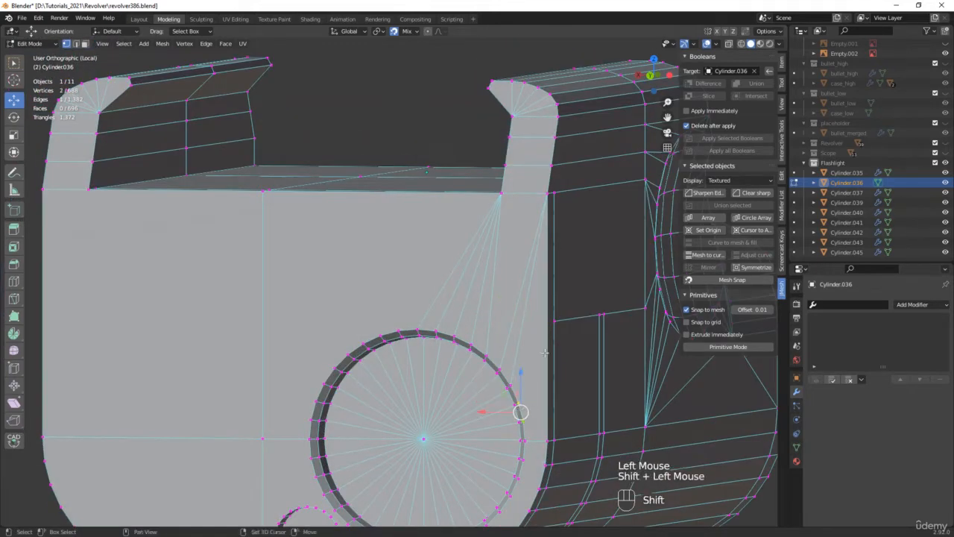
{"action": "left_click", "coordinate": [545, 196], "text": "shift"}
{"action": "key", "text": "f"}
Connect four rim vertices below the recess's horizontal centreline to the facing vertices on the upper half of the body's rounded corner.
{"action": "middle_click_drag", "start_coordinate": [563, 342], "coordinate": [524, 184], "text": "shift"}
{"action": "scroll", "coordinate": [500, 263], "scroll_direction": "up", "scroll_amount": 1}
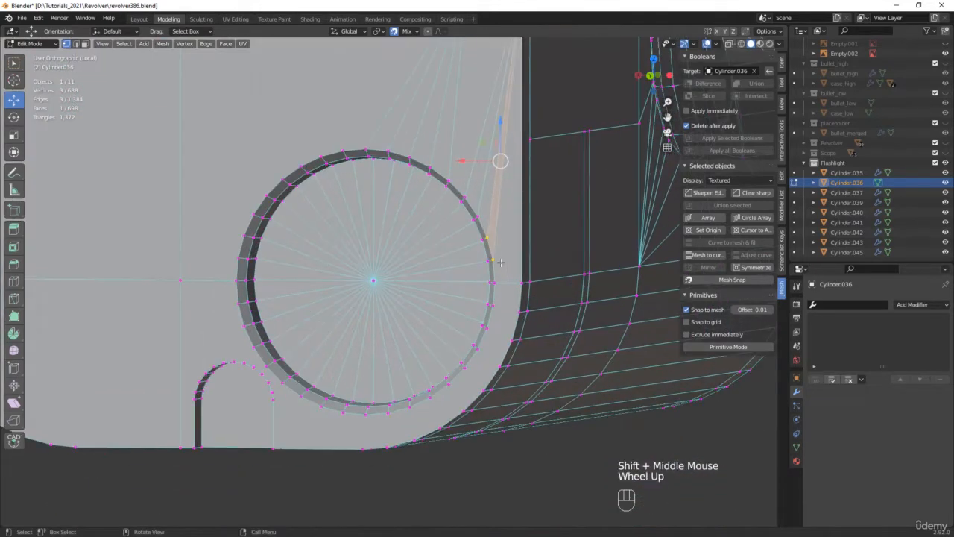
{"action": "left_click", "coordinate": [492, 303]}
{"action": "left_click", "coordinate": [520, 308], "text": "shift"}
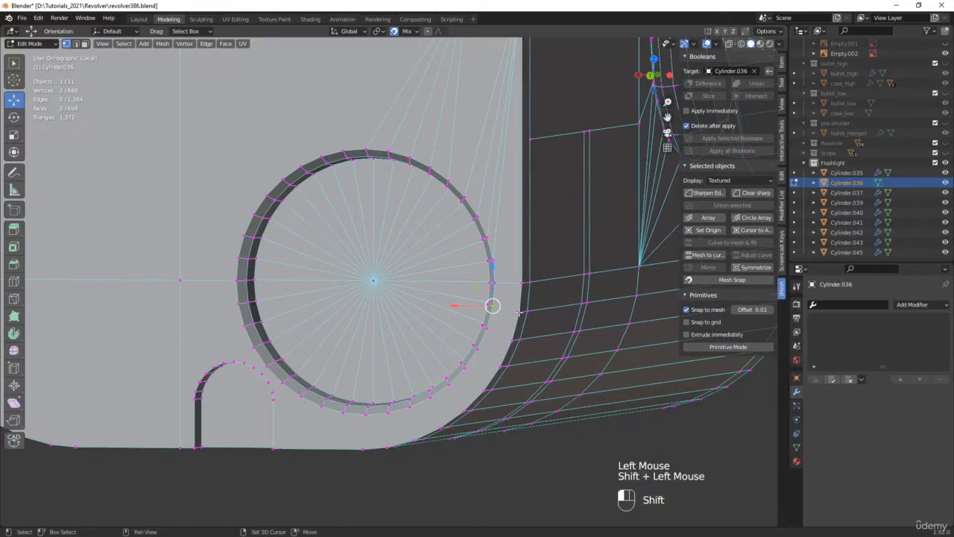
{"action": "key", "text": "j"}
{"action": "middle_click_drag", "start_coordinate": [522, 311], "coordinate": [541, 322], "text": "alt"}
{"action": "scroll", "coordinate": [521, 313], "scroll_direction": "up", "scroll_amount": 1}
{"action": "left_click", "coordinate": [494, 331]}
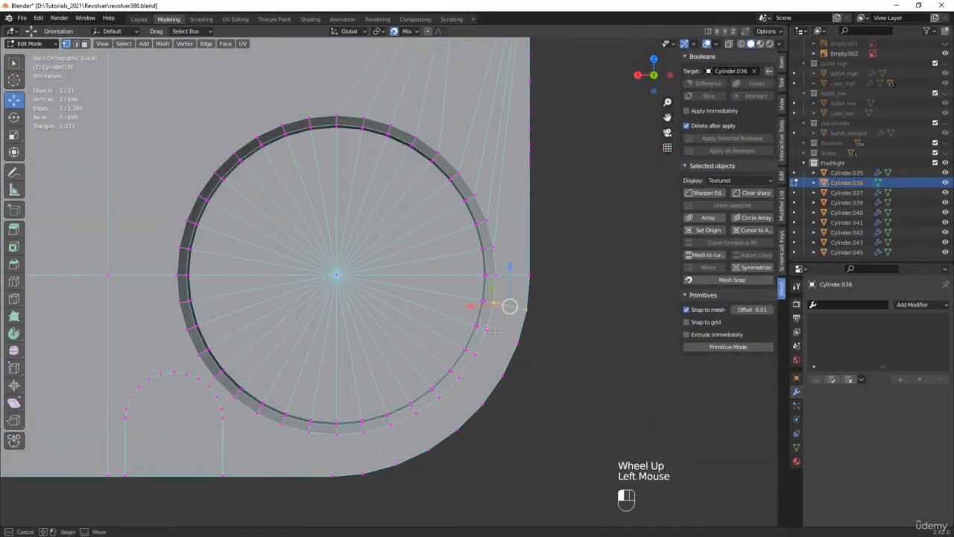
{"action": "left_click_drag", "start_coordinate": [546, 354], "coordinate": [546, 355]}
{"action": "key", "text": "j"}
{"action": "left_click_drag", "start_coordinate": [527, 401], "coordinate": [472, 348]}
{"action": "left_click_drag", "start_coordinate": [498, 423], "coordinate": [465, 389]}
{"action": "key", "text": "j"}
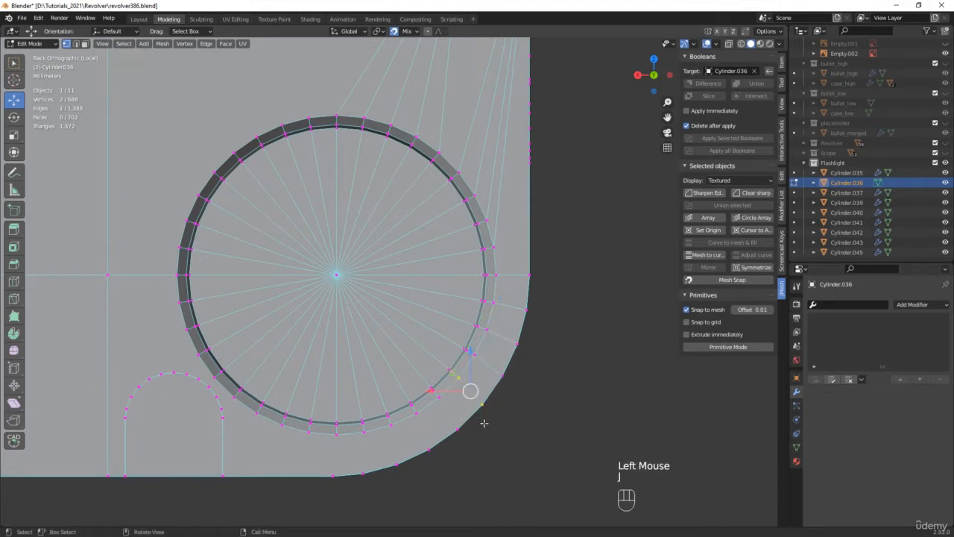
Connect the next five rim vertices, down to the recess's lowest point, to the facing vertices along the rest of the rounded corner.
{"action": "left_click_drag", "start_coordinate": [472, 448], "coordinate": [431, 395]}
{"action": "key", "text": "j"}
{"action": "left_click_drag", "start_coordinate": [410, 467], "coordinate": [429, 411]}
{"action": "key", "text": "j"}
{"action": "left_click_drag", "start_coordinate": [381, 475], "coordinate": [408, 420]}
{"action": "key", "text": "j"}
{"action": "left_click_drag", "start_coordinate": [364, 481], "coordinate": [382, 424]}
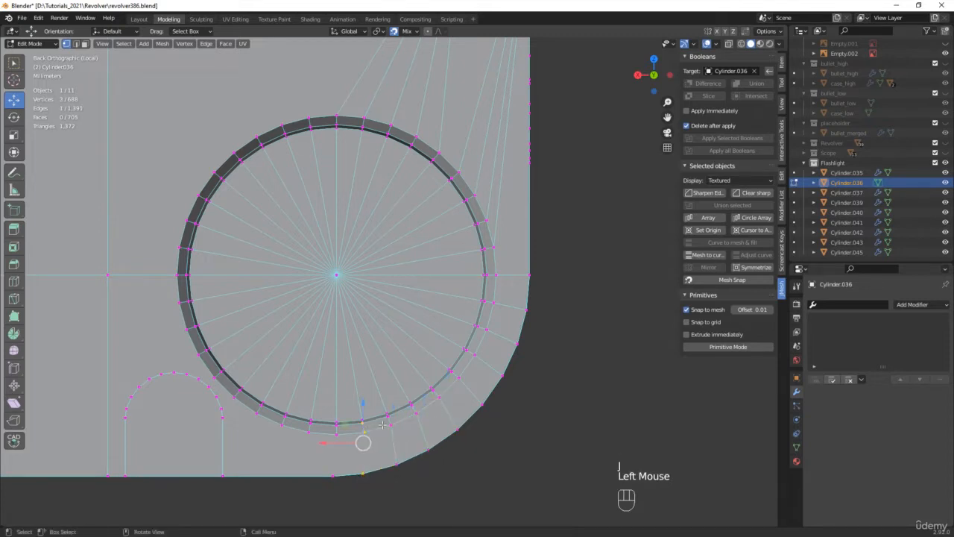
{"action": "middle_click_drag", "start_coordinate": [379, 467], "coordinate": [396, 411], "text": "shift"}
{"action": "left_click_drag", "start_coordinate": [365, 452], "coordinate": [406, 373]}
{"action": "left_click_drag", "start_coordinate": [336, 440], "coordinate": [374, 417]}
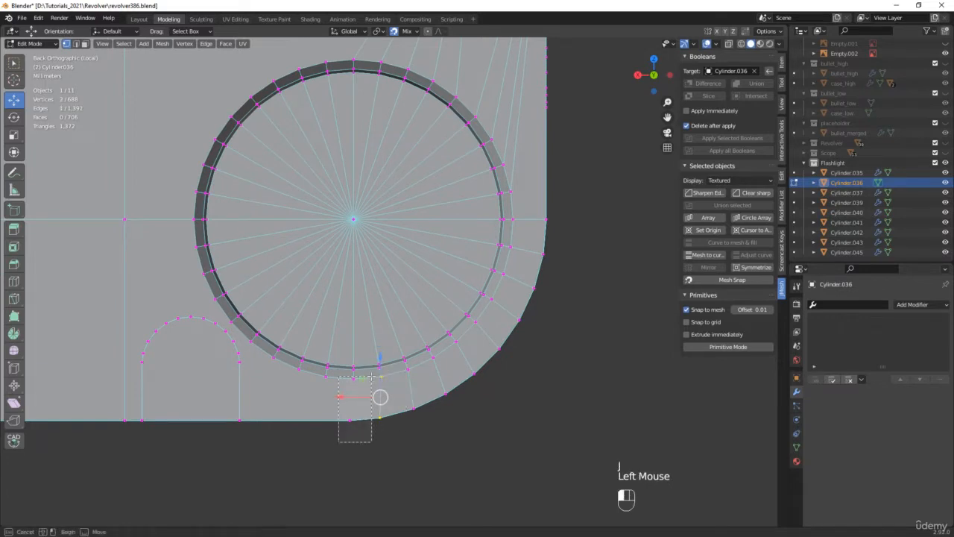
{"action": "key", "text": "j"}
Connect the two rim vertices past the recess's lowest point to the near bottom corner of the arched cut-out.
{"action": "left_click", "coordinate": [326, 372]}
{"action": "left_click", "coordinate": [296, 369], "text": "shift"}
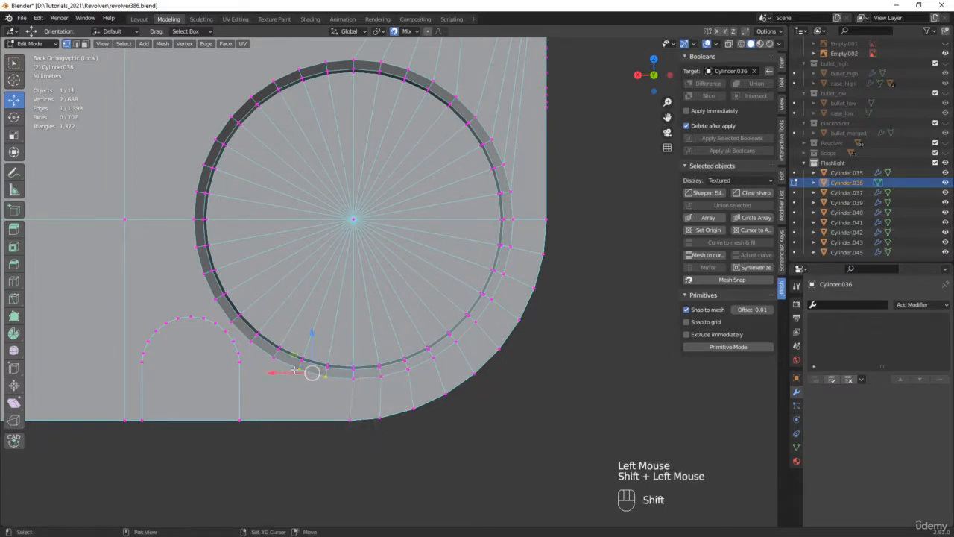
{"action": "scroll", "coordinate": [228, 373], "scroll_direction": "up", "scroll_amount": 2}
{"action": "key", "text": "j"}
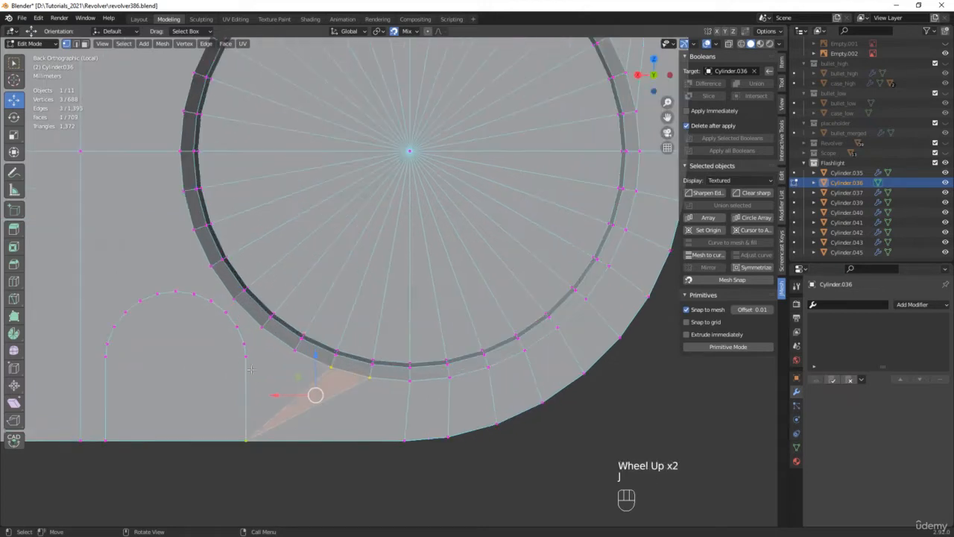
{"action": "left_click", "coordinate": [296, 351]}
{"action": "left_click", "coordinate": [261, 322], "text": "shift"}
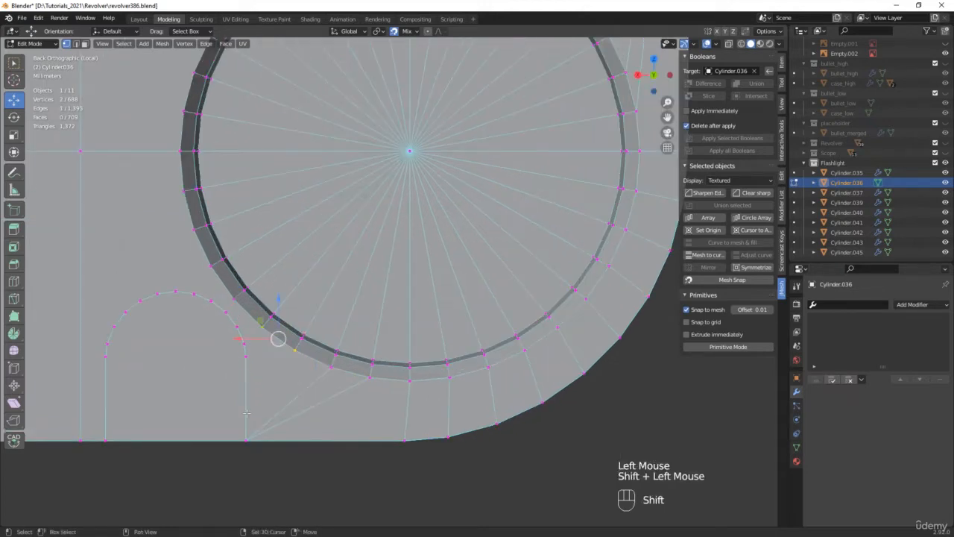
{"action": "key", "text": "j"}
{"action": "scroll", "coordinate": [257, 344], "scroll_direction": "up", "scroll_amount": 2}
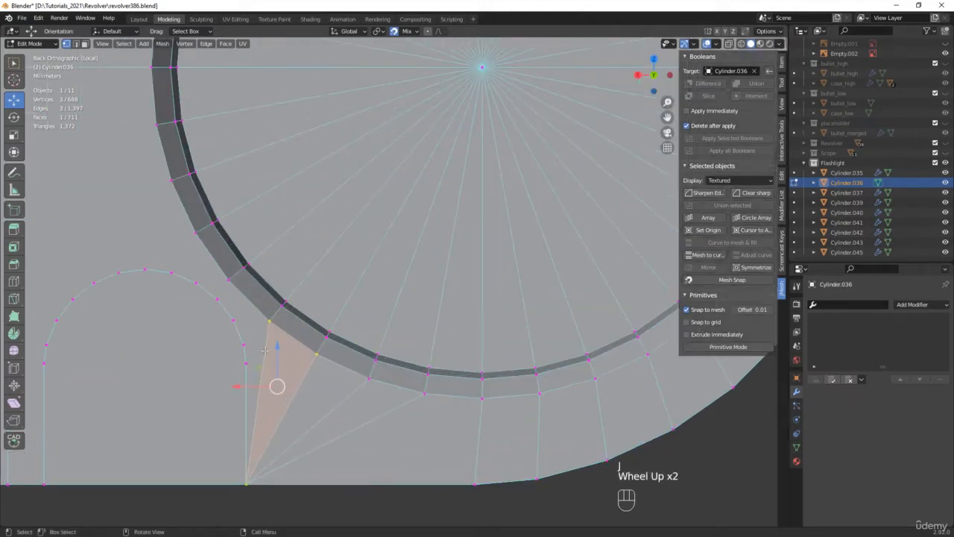
{"action": "key", "text": "ctrl+z"}
Connect one rim vertex to the two vertices where the near side of the arch begins, and its lower neighbour to the arch's bottom corner.
{"action": "left_click", "coordinate": [269, 322]}
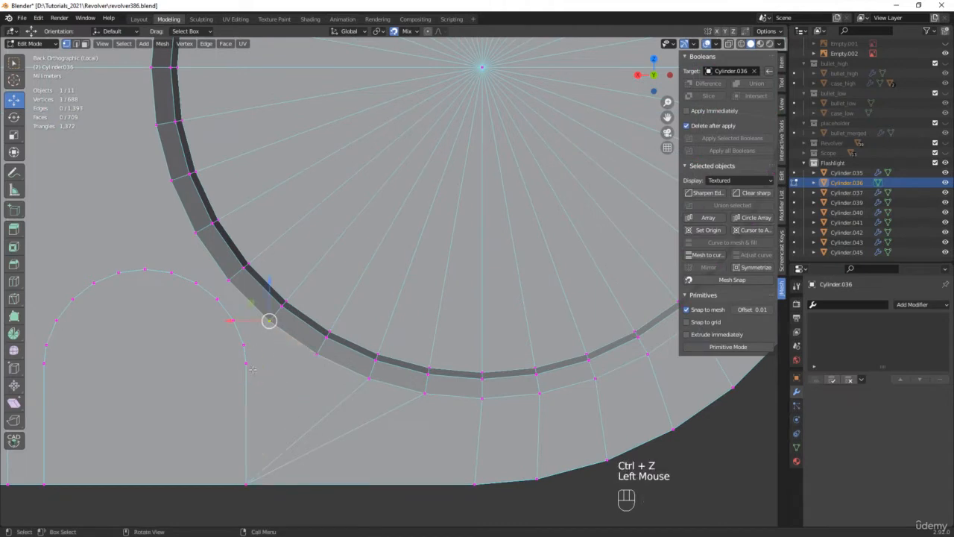
{"action": "left_click", "coordinate": [245, 345], "text": "shift"}
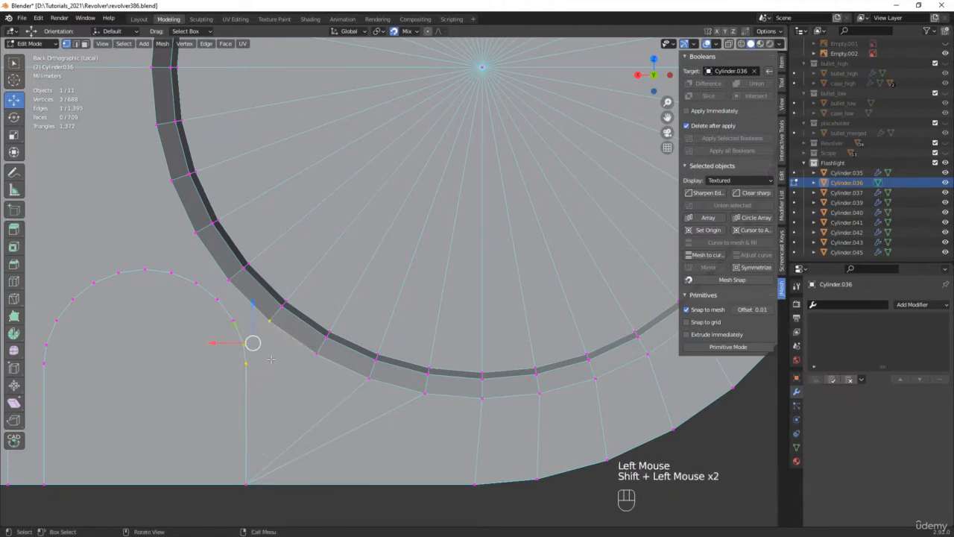
{"action": "key", "text": "j"}
{"action": "left_click", "coordinate": [316, 355]}
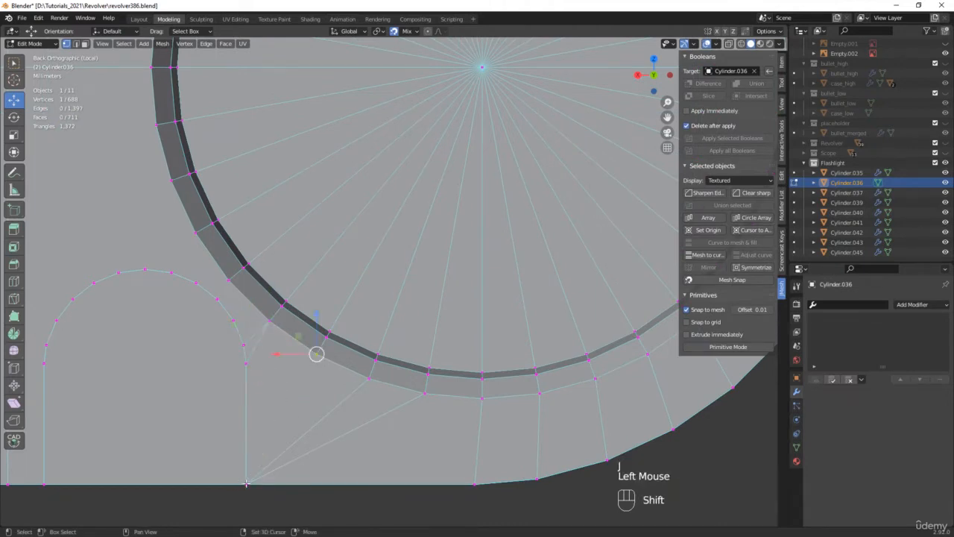
{"action": "left_click", "coordinate": [246, 484], "text": "shift"}
{"action": "key", "text": "j"}
Connect the arch's upper vertices to the nearest rim vertices of the round recess.
{"action": "left_click_drag", "start_coordinate": [208, 291], "coordinate": [240, 328]}
{"action": "left_click", "coordinate": [230, 282], "text": "shift"}
{"action": "key", "text": "j"}
{"action": "left_click_drag", "start_coordinate": [164, 296], "coordinate": [205, 229]}
{"action": "middle_click_drag", "start_coordinate": [106, 282], "coordinate": [277, 316], "text": "shift"}
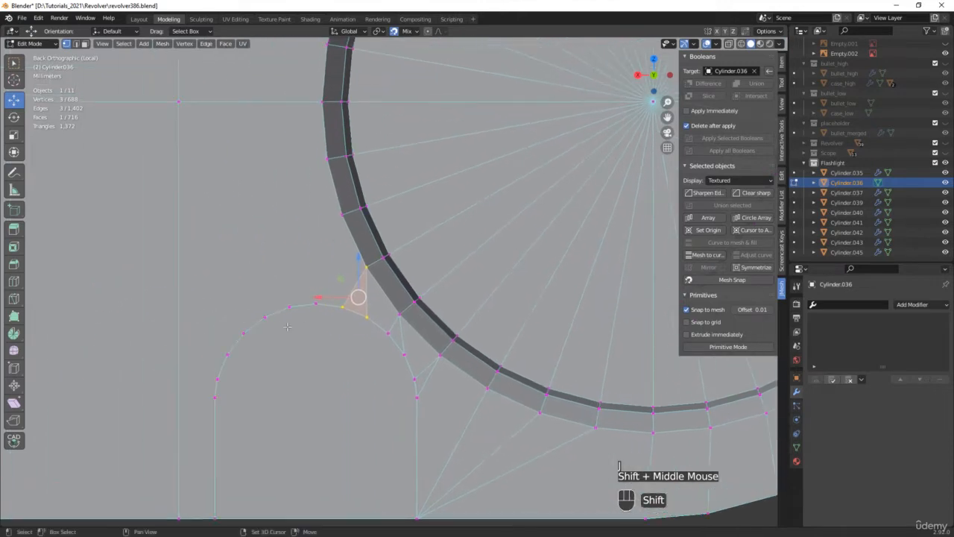
{"action": "mouse_move", "coordinate": [277, 316]}
{"action": "left_mouse_down"}
{"action": "mouse_move", "coordinate": [326, 296]}
{"action": "mouse_move", "coordinate": [260, 322]}
{"action": "left_mouse_up"}
{"action": "left_click", "coordinate": [342, 215], "text": "shift"}
{"action": "key", "text": "j"}
Connect an arch vertex on the far shoulder and a recess rim vertex to the crossing of the vertical and horizontal edge lines.
{"action": "scroll", "coordinate": [274, 258], "scroll_direction": "down", "scroll_amount": 1}
{"action": "left_click", "coordinate": [196, 126], "text": "shift"}
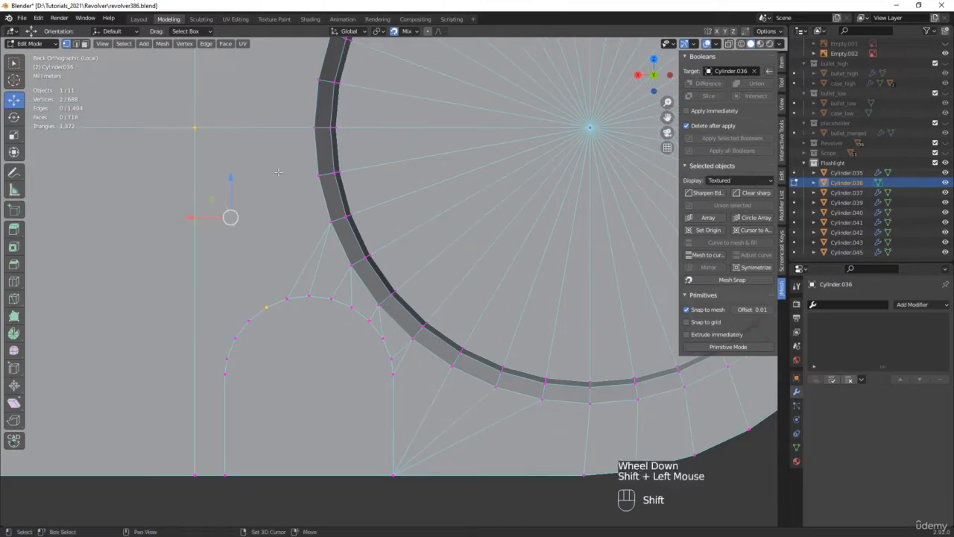
{"action": "key", "text": "j"}
{"action": "left_click_drag", "start_coordinate": [325, 166], "coordinate": [314, 183]}
{"action": "left_click", "coordinate": [195, 127], "text": "shift"}
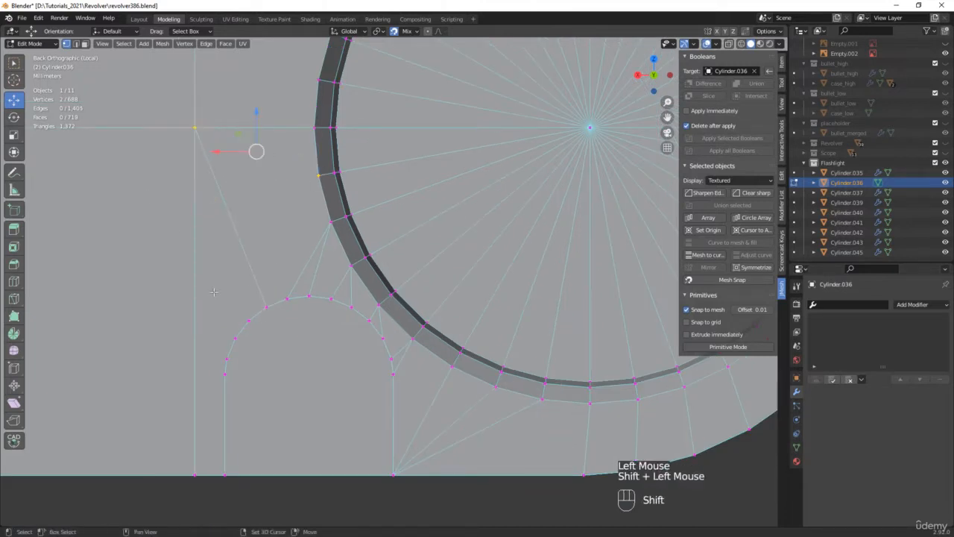
{"action": "key", "text": "j"}
Connect the arch's remaining far-side curve vertices to the edge-line crossing, and its lowest curve vertex to the vertical line's bottom end.
{"action": "left_click_drag", "start_coordinate": [231, 345], "coordinate": [262, 306]}
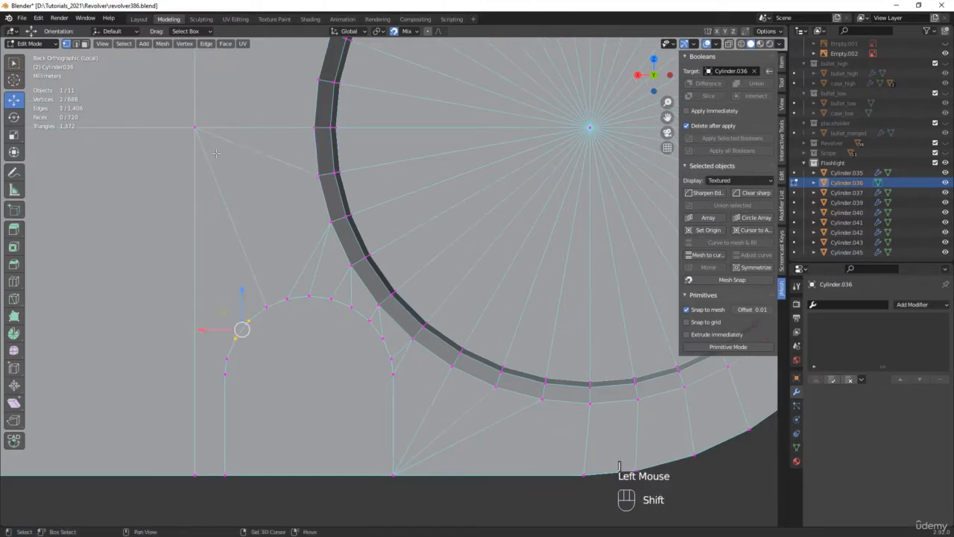
{"action": "left_click", "coordinate": [195, 128], "text": "shift"}
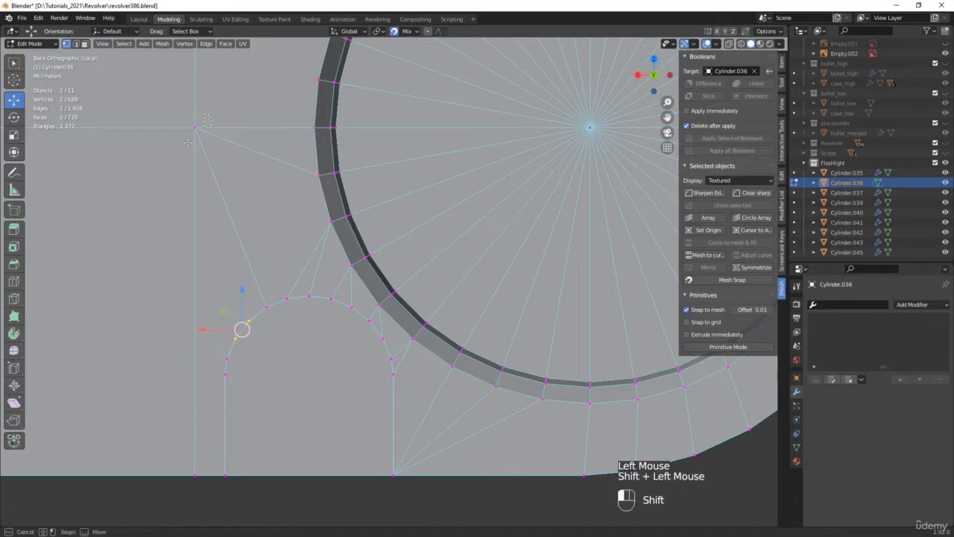
{"action": "left_click", "coordinate": [225, 373]}
{"action": "left_click", "coordinate": [195, 474], "text": "shift"}
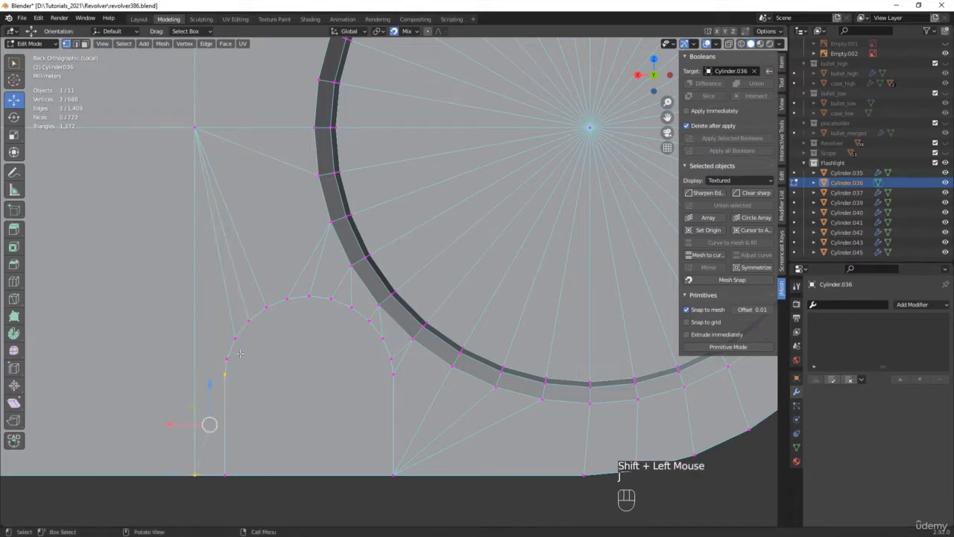
{"action": "left_click", "coordinate": [226, 358]}
{"action": "left_click", "coordinate": [195, 127], "text": "shift"}
{"action": "key", "text": "j"}
Connect the four recess rim vertices just above the horizontal edge line, on the arch side, to the vertical line's upper end.
{"action": "scroll", "coordinate": [238, 138], "scroll_direction": "down", "scroll_amount": 2}
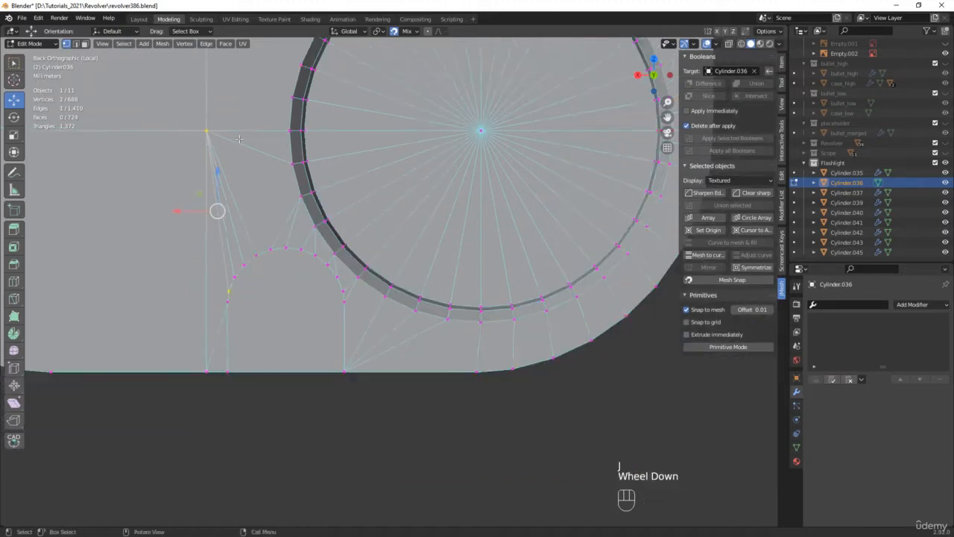
{"action": "middle_click_drag", "start_coordinate": [238, 138], "coordinate": [291, 391], "text": "shift"}
{"action": "left_click_drag", "start_coordinate": [311, 294], "coordinate": [354, 355]}
{"action": "scroll", "coordinate": [353, 328], "scroll_direction": "down", "scroll_amount": 2}
{"action": "middle_click_drag", "start_coordinate": [352, 326], "coordinate": [379, 442], "text": "shift"}
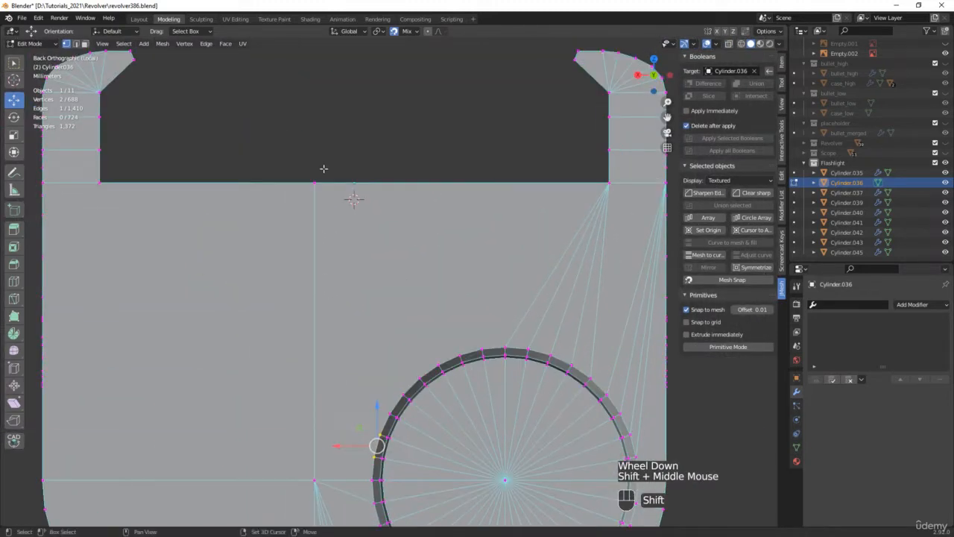
{"action": "left_click", "coordinate": [323, 170], "text": "shift"}
{"action": "key", "text": "j"}
{"action": "left_click", "coordinate": [388, 412]}
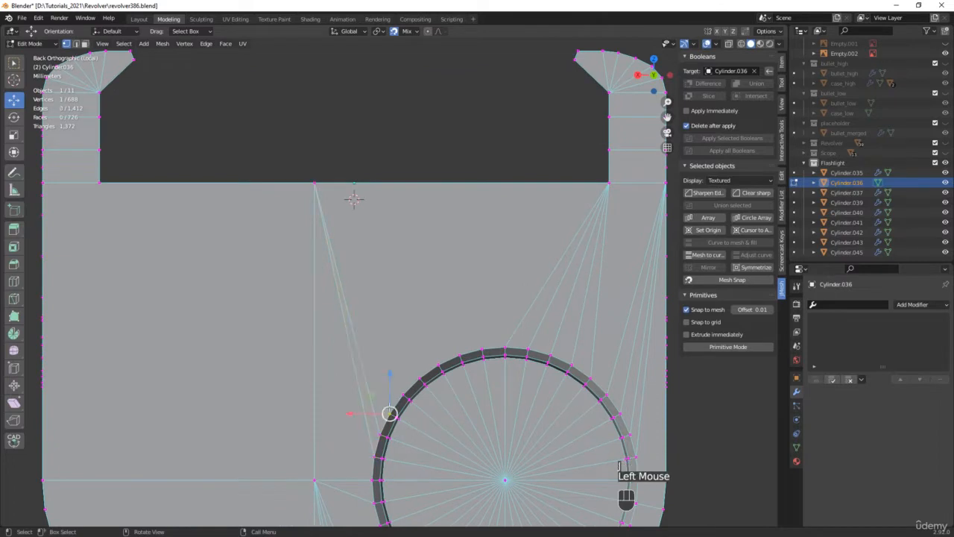
{"action": "left_click", "coordinate": [403, 395], "text": "shift"}
{"action": "key", "text": "f"}
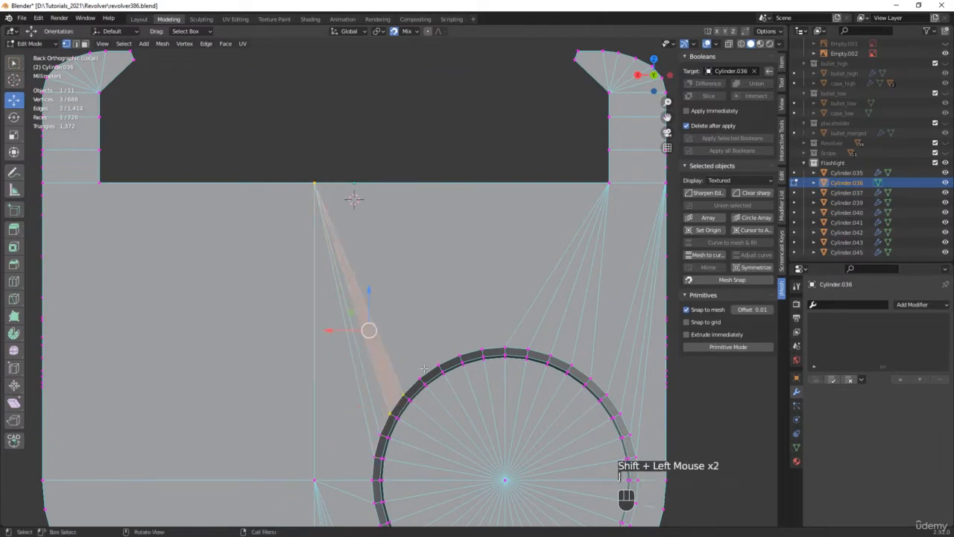
Connect the next four rim vertices, up to the one beside the recess's topmost vertex, to the vertical line's upper end.
{"action": "left_click", "coordinate": [436, 356]}
{"action": "left_click_drag", "start_coordinate": [392, 380], "coordinate": [401, 386]}
{"action": "scroll", "coordinate": [426, 371], "scroll_direction": "up", "scroll_amount": 2}
{"action": "left_click", "coordinate": [434, 361]}
{"action": "scroll", "coordinate": [405, 369], "scroll_direction": "down", "scroll_amount": 4}
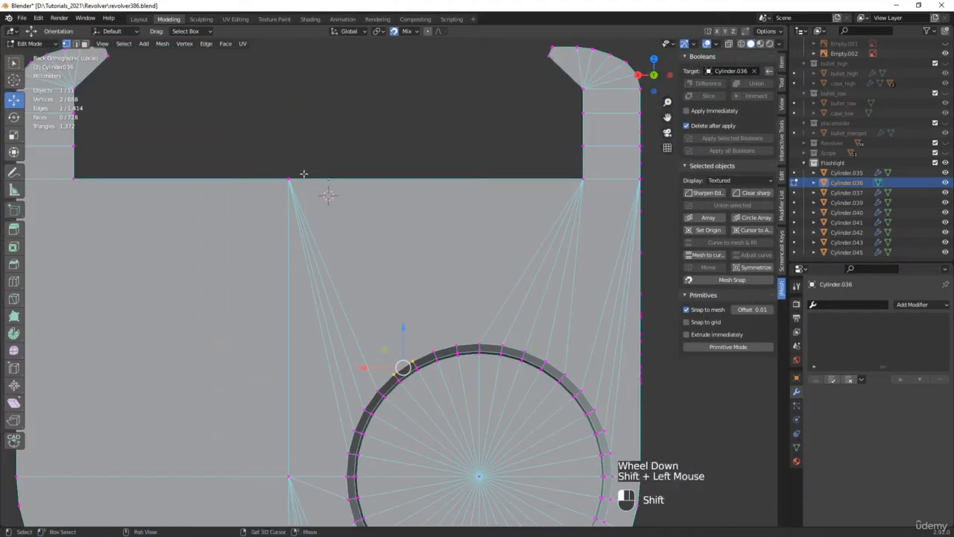
{"action": "left_click", "coordinate": [289, 180], "text": "shift"}
{"action": "left_click", "coordinate": [436, 351]}
{"action": "left_click", "coordinate": [456, 348], "text": "shift"}
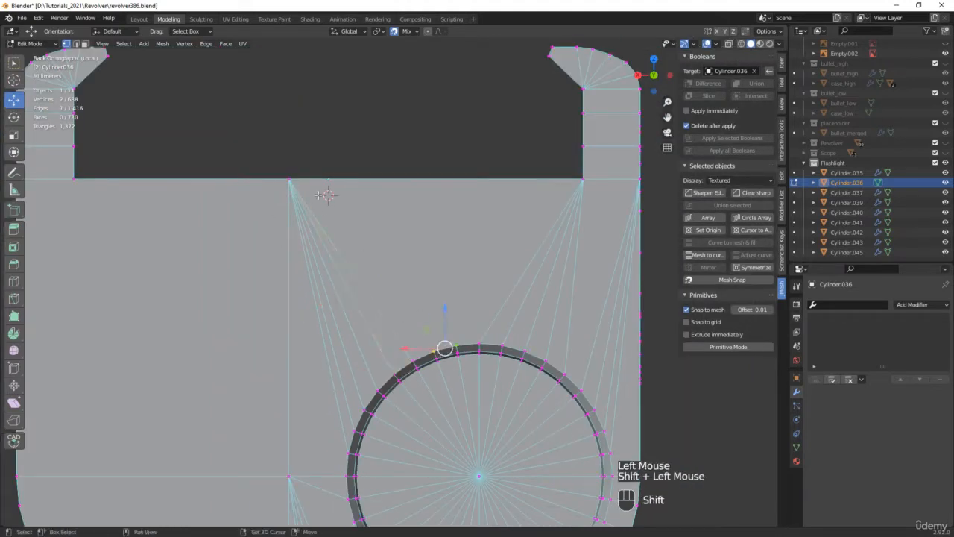
{"action": "key", "text": "j"}
Connect the rim vertices just above the horizontal centre line to the edge-line crossing on one side and the body's outline vertex on the other.
{"action": "middle_click_drag", "start_coordinate": [347, 453], "coordinate": [330, 301], "text": "shift"}
{"action": "left_click", "coordinate": [330, 302]}
{"action": "left_click", "coordinate": [273, 325], "text": "shift"}
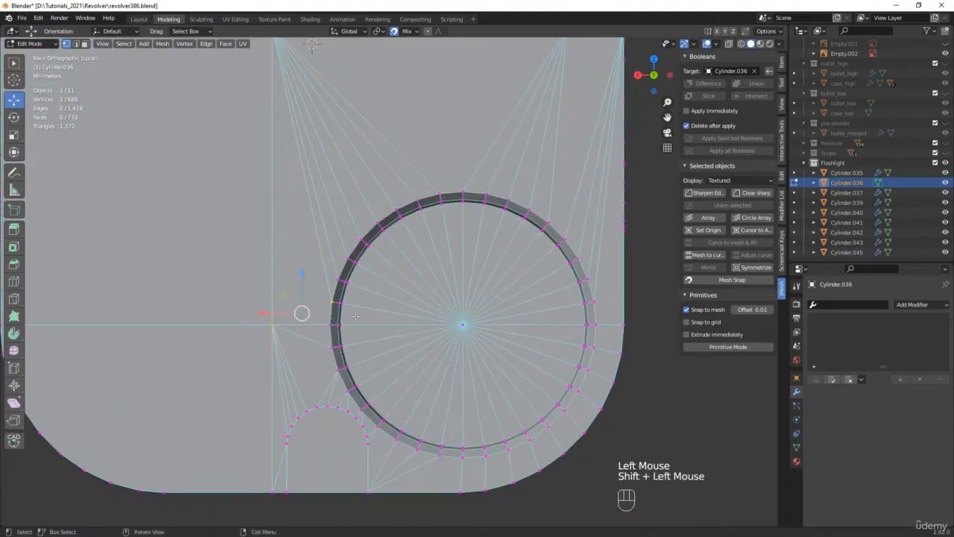
{"action": "key", "text": "j"}
{"action": "scroll", "coordinate": [375, 301], "scroll_direction": "down", "scroll_amount": 1}
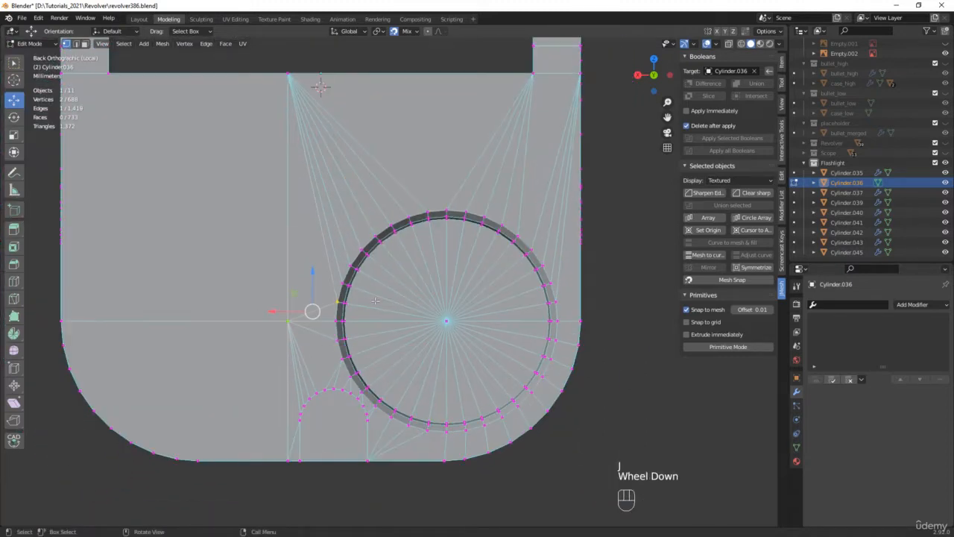
{"action": "left_click", "coordinate": [558, 301]}
{"action": "left_click", "coordinate": [580, 321], "text": "shift"}
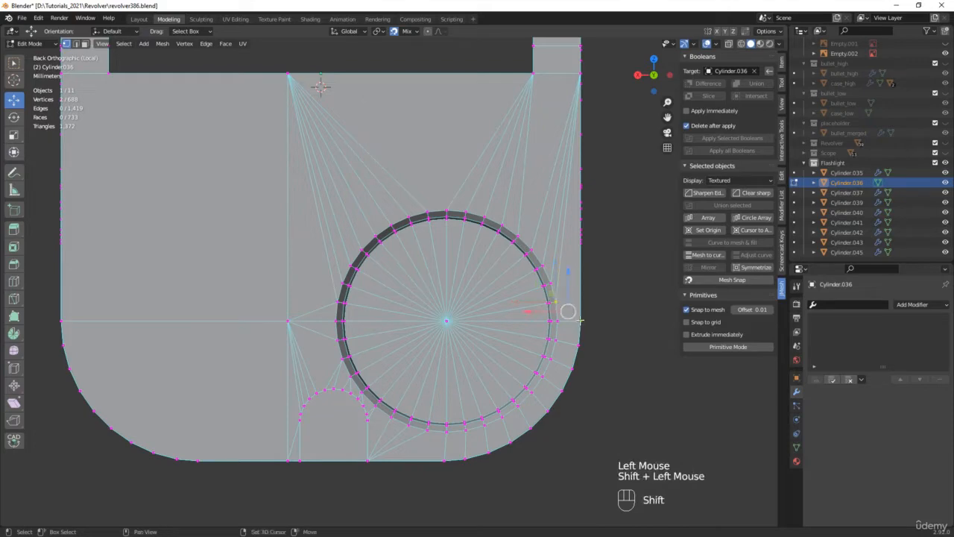
{"action": "key", "text": "j"}
Connect the two vertices where the curve begins on the arched cut-out's back wall.
{"action": "left_click", "coordinate": [606, 357]}
{"action": "scroll", "coordinate": [575, 333], "scroll_direction": "down", "scroll_amount": 1}
{"action": "middle_click_drag", "start_coordinate": [575, 333], "coordinate": [521, 346]}
{"action": "middle_click_drag", "start_coordinate": [704, 380], "coordinate": [447, 373]}
{"action": "scroll", "coordinate": [484, 386], "scroll_direction": "up", "scroll_amount": 3}
{"action": "left_click", "coordinate": [475, 387]}
{"action": "left_click", "coordinate": [535, 400], "text": "shift"}
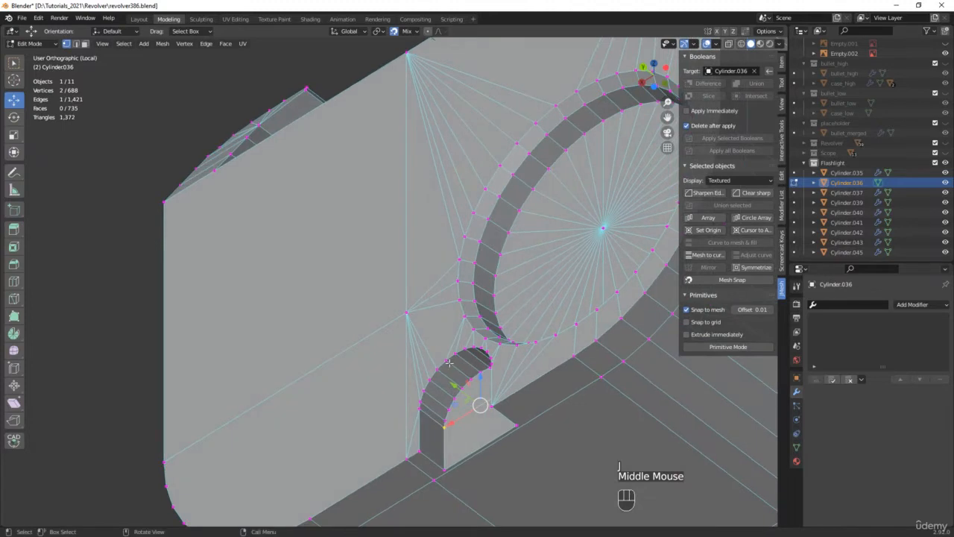
Connect the bottom corners of the arch's back wall to the nearest vertices of the edge loop on the body's underside.
{"action": "scroll", "coordinate": [492, 402], "scroll_direction": "down", "scroll_amount": 1}
{"action": "middle_click_drag", "start_coordinate": [492, 403], "coordinate": [419, 346], "text": "shift"}
{"action": "left_click", "coordinate": [415, 354]}
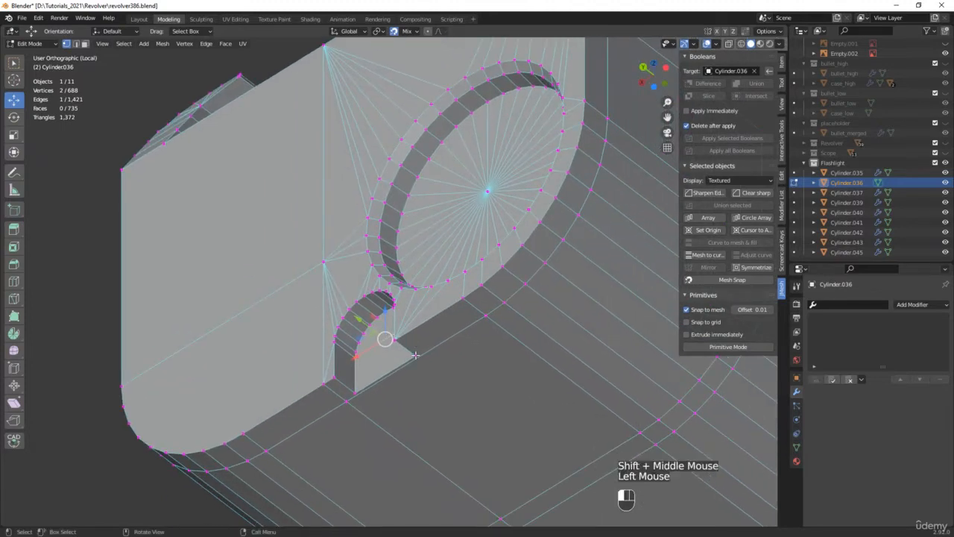
{"action": "left_click", "coordinate": [483, 316], "text": "shift"}
{"action": "left_click", "coordinate": [354, 391]}
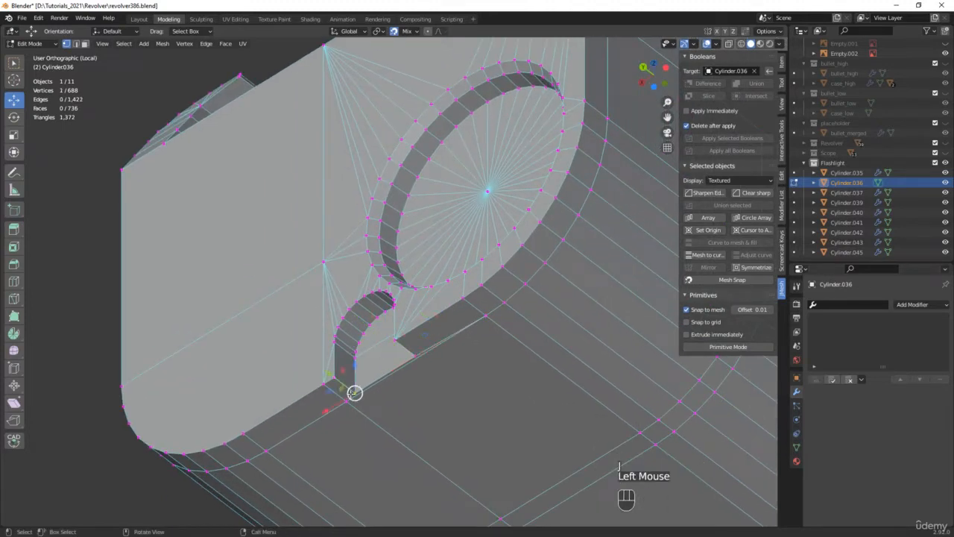
{"action": "left_click", "coordinate": [347, 401], "text": "shift"}
{"action": "key", "text": "j"}
Inset the end face's rounded corner face below the horizontal line and collapse the inset into a single vertex.
{"action": "scroll", "coordinate": [461, 350], "scroll_direction": "down", "scroll_amount": 2}
{"action": "middle_click_drag", "start_coordinate": [461, 350], "coordinate": [215, 357]}
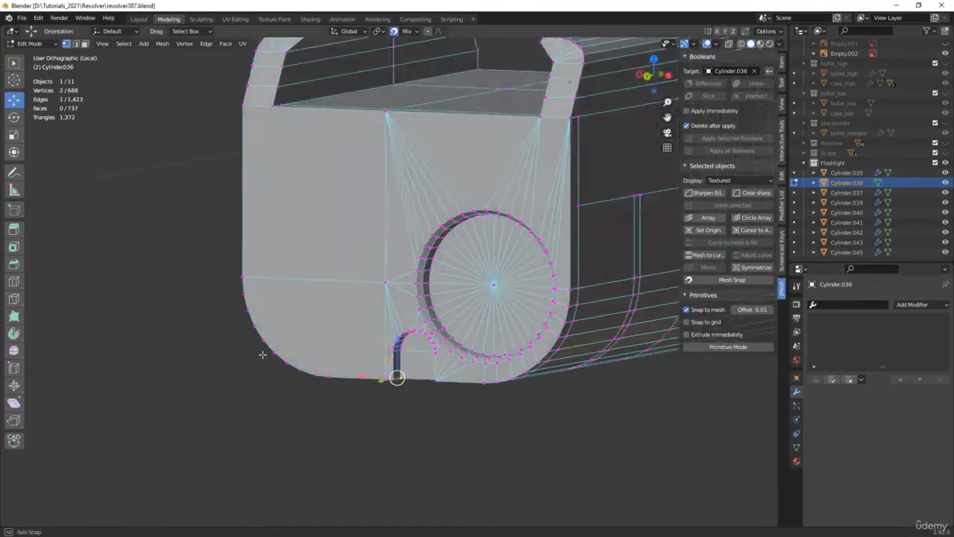
{"action": "scroll", "coordinate": [276, 351], "scroll_direction": "up", "scroll_amount": 3}
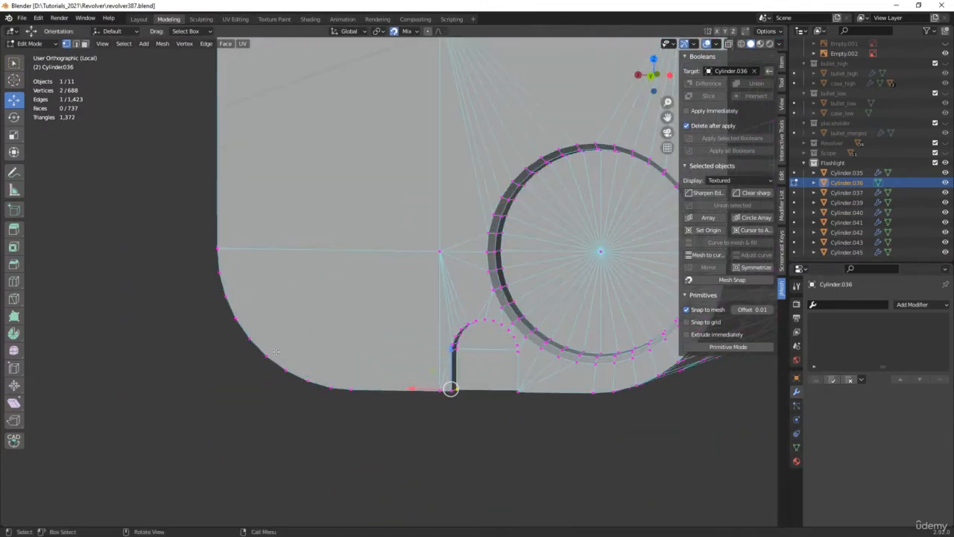
{"action": "key", "text": "3"}
{"action": "left_click", "coordinate": [359, 318]}
{"action": "key", "text": "i"}
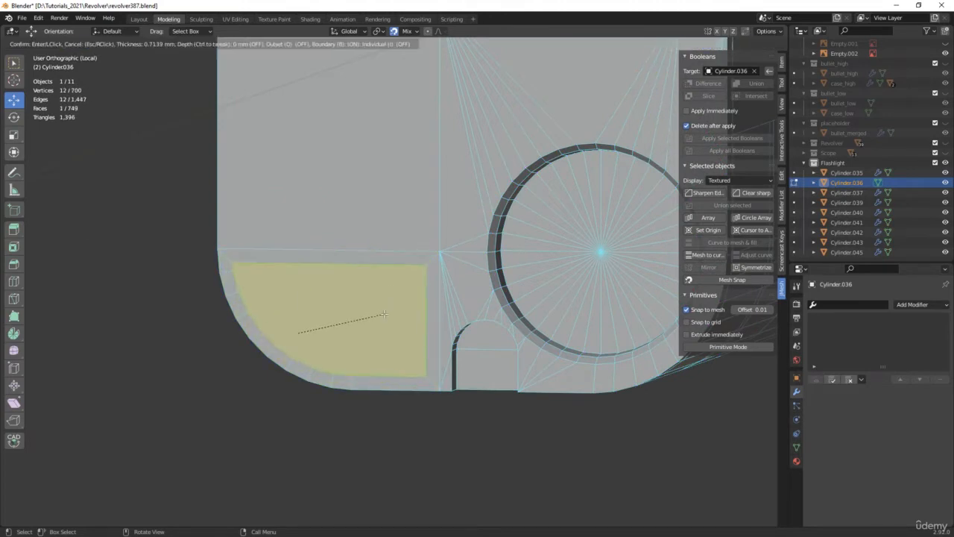
{"action": "left_click", "coordinate": [383, 311]}
{"action": "key", "text": "alt+m"}
{"action": "left_click", "coordinate": [384, 316]}
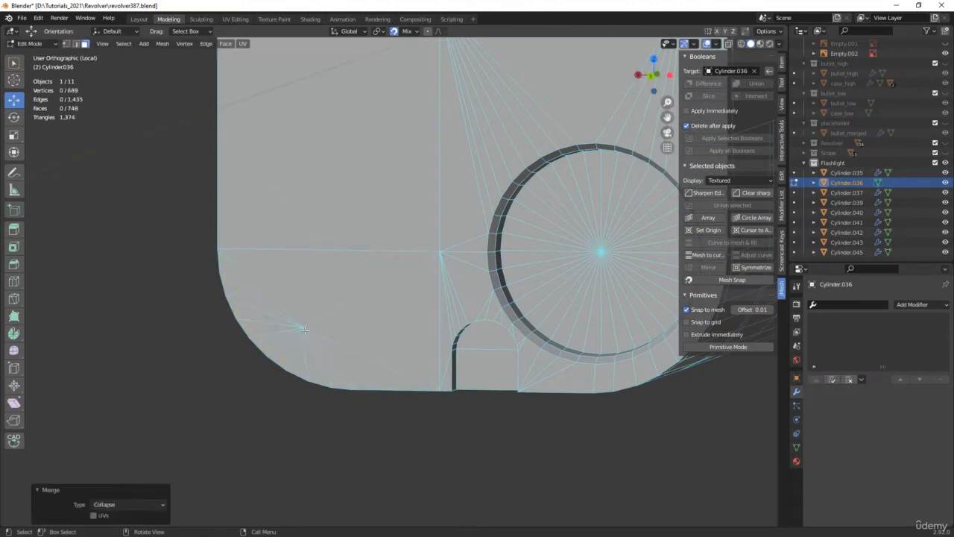
Move the collapsed vertex of the rounded corner onto the crossing of the vertical and horizontal edge lines.
{"action": "key", "text": "1"}
{"action": "left_click_drag", "start_coordinate": [302, 328], "coordinate": [442, 249]}
{"action": "scroll", "coordinate": [422, 252], "scroll_direction": "down", "scroll_amount": 3}
{"action": "middle_click_drag", "start_coordinate": [422, 252], "coordinate": [441, 334], "text": "shift"}
{"action": "scroll", "coordinate": [316, 184], "scroll_direction": "up", "scroll_amount": 3}
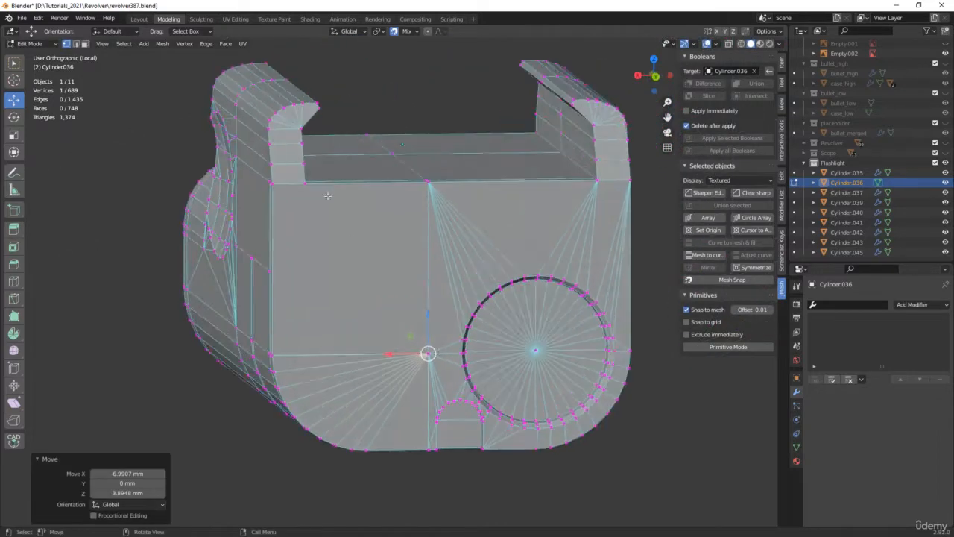
Connect the inner base corner of the rail above the rounded corner to the outer end of the horizontal line on the end face.
{"action": "left_click", "coordinate": [295, 179]}
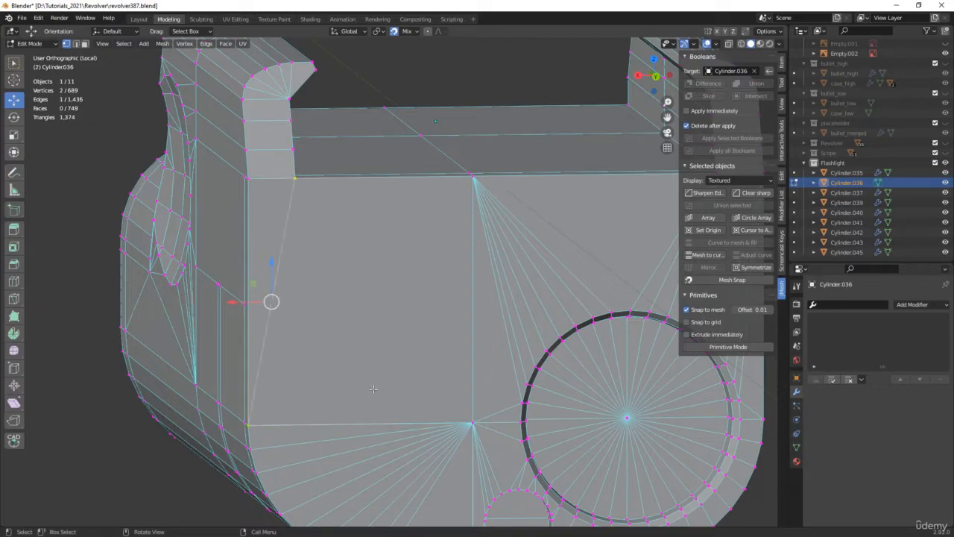
{"action": "middle_click_drag", "start_coordinate": [201, 200], "coordinate": [312, 207]}
{"action": "scroll", "coordinate": [262, 262], "scroll_direction": "down", "scroll_amount": 3}
{"action": "middle_click_drag", "start_coordinate": [425, 316], "coordinate": [588, 192]}
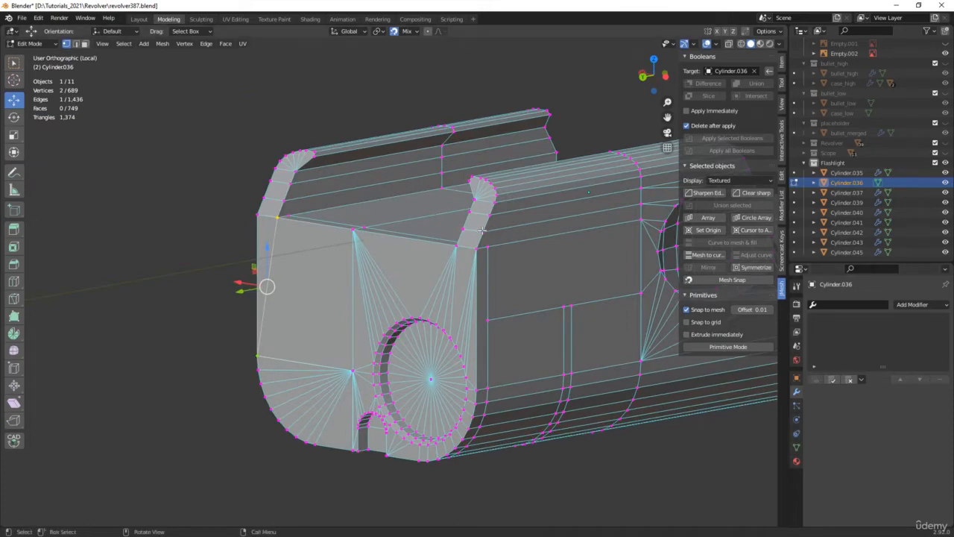
Connect the rail base vertices across the channel floor near the end face, and join the two lowest vertices on the rail's inner wall.
{"action": "middle_click_drag", "start_coordinate": [148, 221], "coordinate": [313, 302]}
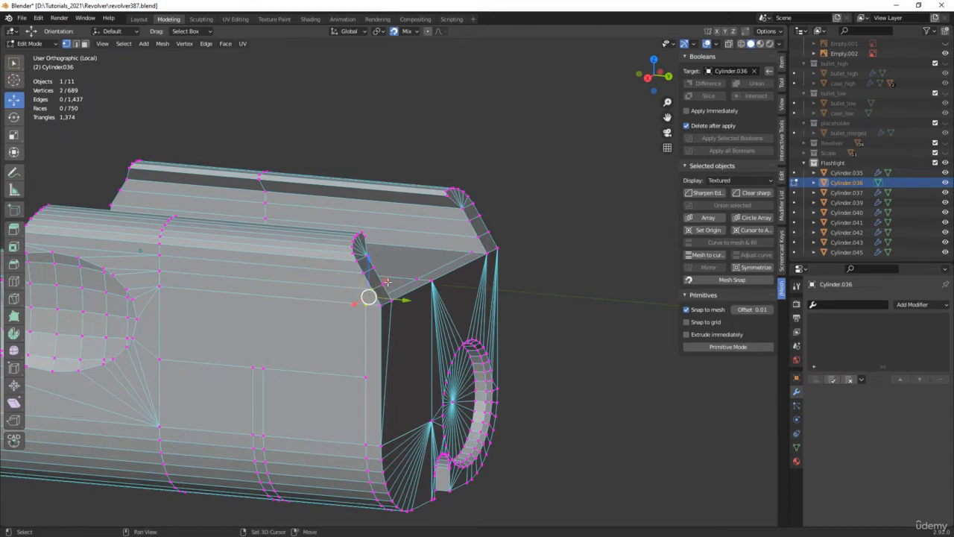
{"action": "left_click", "coordinate": [471, 249], "text": "shift"}
{"action": "key", "text": "j"}
{"action": "middle_click_drag", "start_coordinate": [471, 250], "coordinate": [334, 216]}
{"action": "scroll", "coordinate": [331, 211], "scroll_direction": "up", "scroll_amount": 4}
{"action": "left_click", "coordinate": [268, 184]}
{"action": "left_click", "coordinate": [279, 212], "text": "shift"}
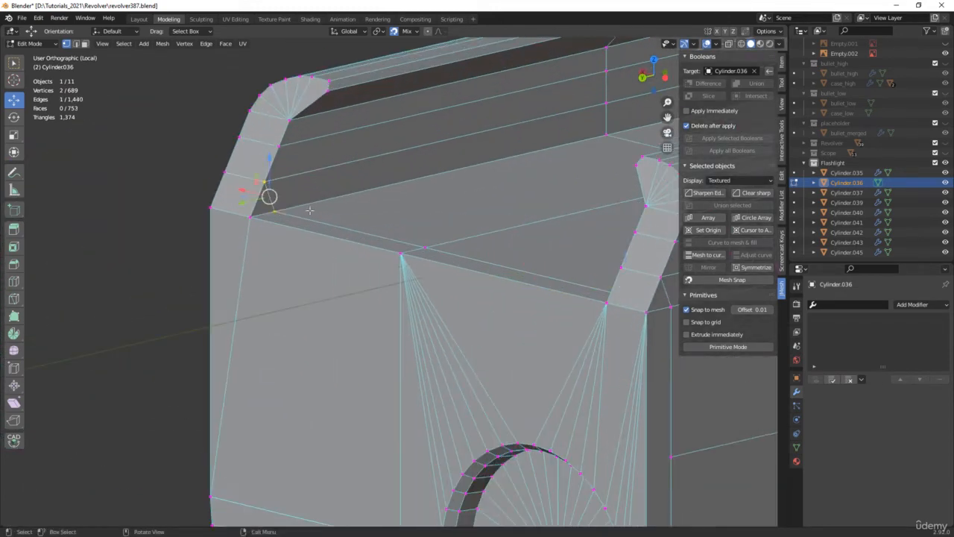
{"action": "key", "text": "j"}
With X-ray on, connect the upper ends of the paired vertical groove lines on both body sides to the seam vertex above.
{"action": "scroll", "coordinate": [310, 210], "scroll_direction": "down", "scroll_amount": 3}
{"action": "middle_click_drag", "start_coordinate": [646, 389], "coordinate": [629, 379]}
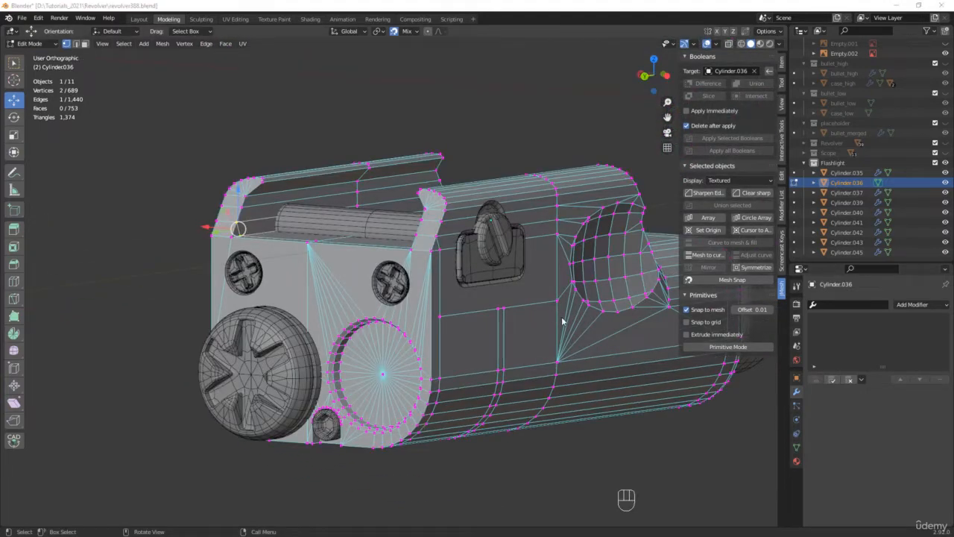
{"action": "middle_click_drag", "start_coordinate": [563, 321], "coordinate": [494, 321]}
{"action": "scroll", "coordinate": [361, 302], "scroll_direction": "up", "scroll_amount": 2}
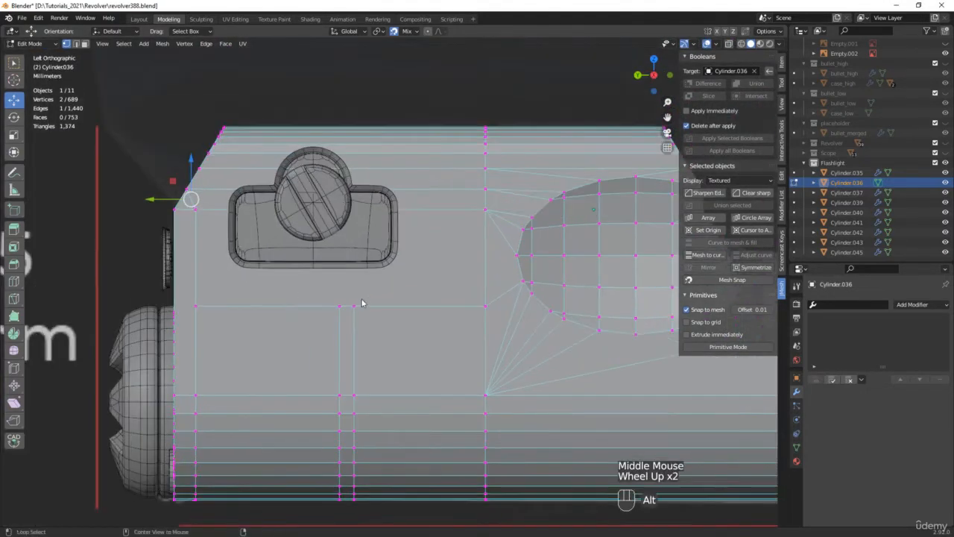
{"action": "key", "text": "alt+z"}
{"action": "left_click", "coordinate": [371, 299]}
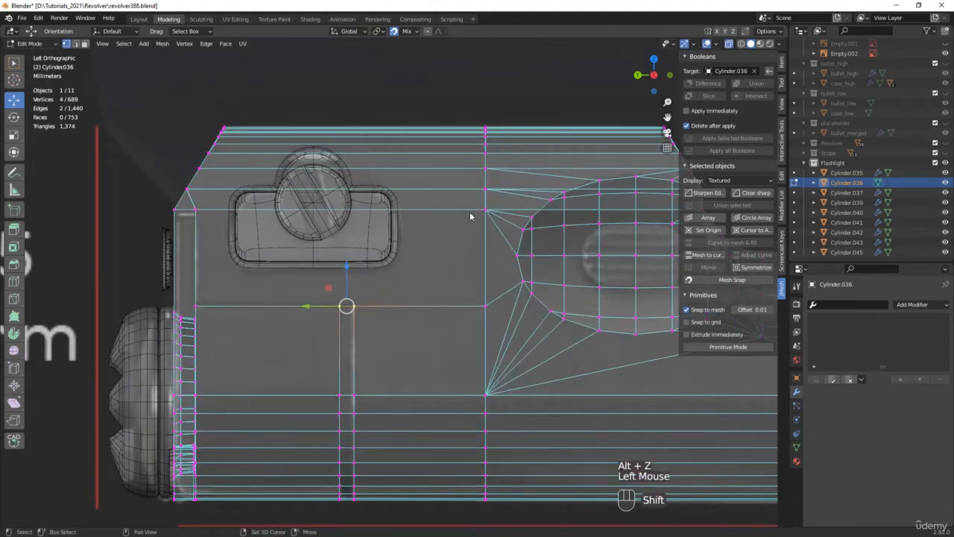
{"action": "left_click", "coordinate": [471, 213], "text": "shift"}
{"action": "key", "text": "j"}
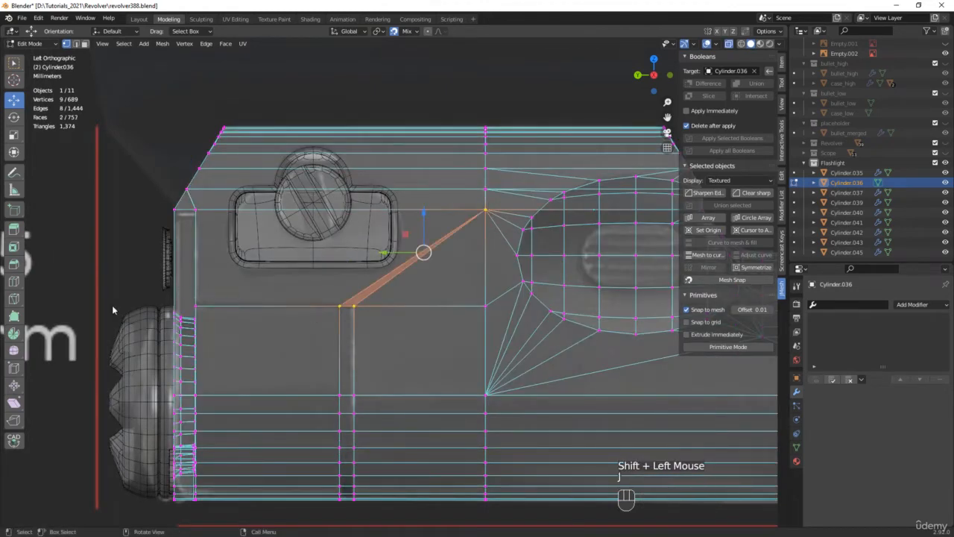
Connect the side line's end vertices near the end face to the end face's upper corners, turn X-ray off and leave Edit Mode.
{"action": "scroll", "coordinate": [213, 291], "scroll_direction": "up", "scroll_amount": 2}
{"action": "left_click", "coordinate": [246, 298]}
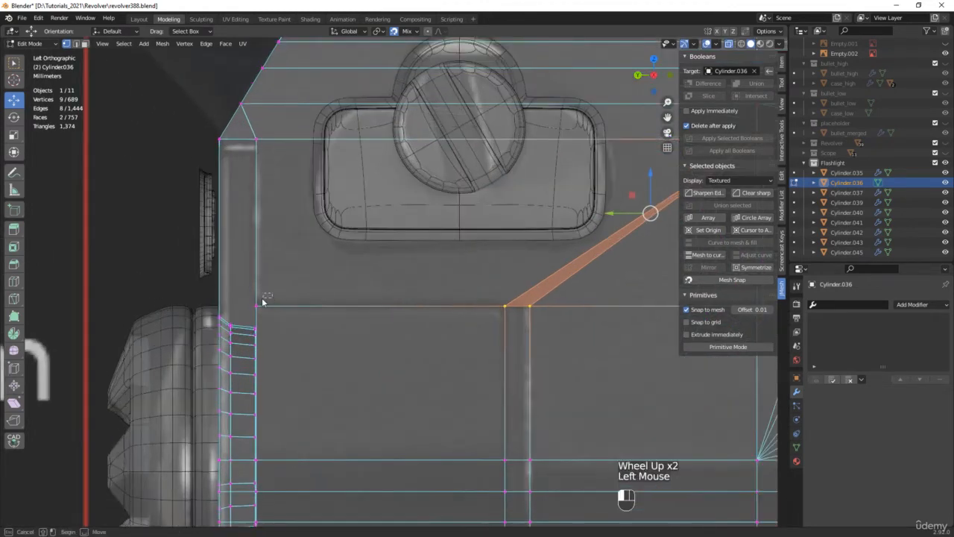
{"action": "left_click", "coordinate": [221, 138], "text": "shift"}
{"action": "scroll", "coordinate": [231, 149], "scroll_direction": "down", "scroll_amount": 2}
{"action": "mouse_move", "coordinate": [328, 224]}
{"action": "middle_mouse_down"}
{"action": "mouse_move", "coordinate": [386, 195]}
{"action": "mouse_move", "coordinate": [323, 217]}
{"action": "mouse_move", "coordinate": [335, 227]}
{"action": "middle_mouse_up"}
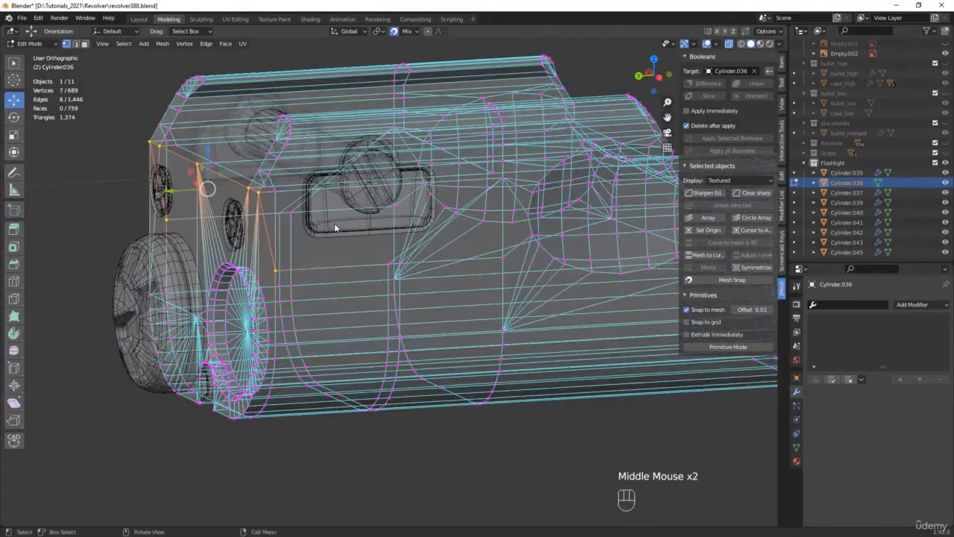
{"action": "key", "text": "alt+z"}
{"action": "scroll", "coordinate": [448, 213], "scroll_direction": "down", "scroll_amount": 3}
{"action": "middle_click_drag", "start_coordinate": [459, 218], "coordinate": [452, 253]}
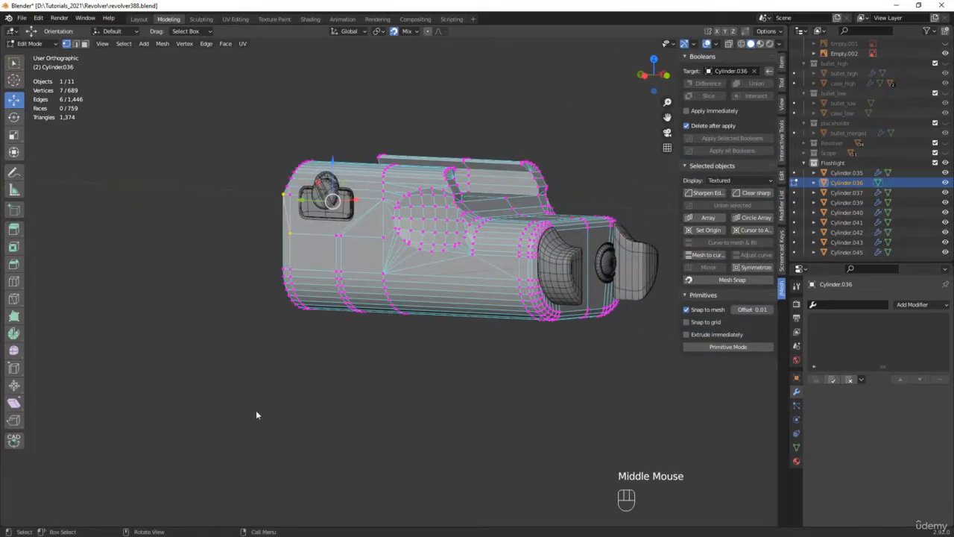
{"action": "key", "text": "Tab"}
Add a mesh cylinder with 24 vertices.
{"action": "key", "text": "shift+a"}
{"action": "mouse_move", "coordinate": [229, 329]}
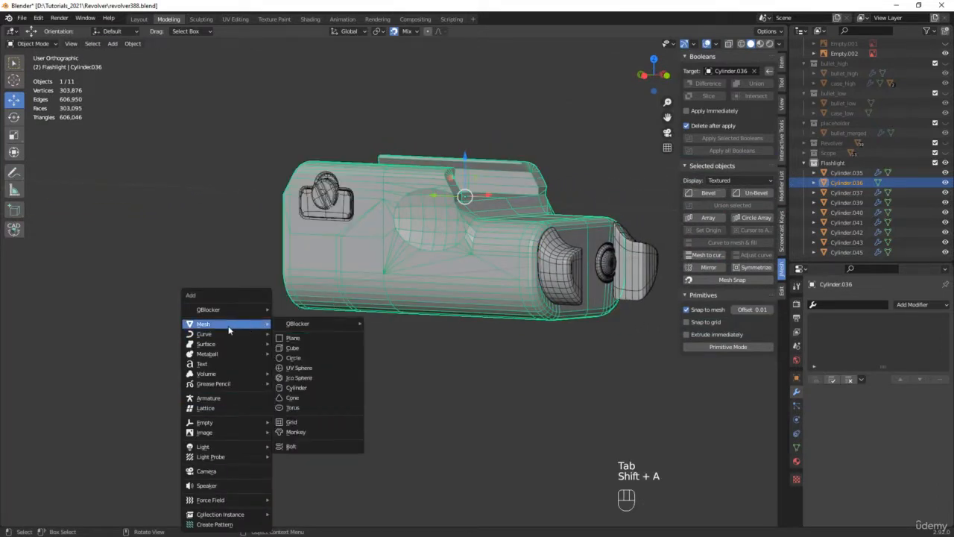
{"action": "left_click", "coordinate": [304, 388]}
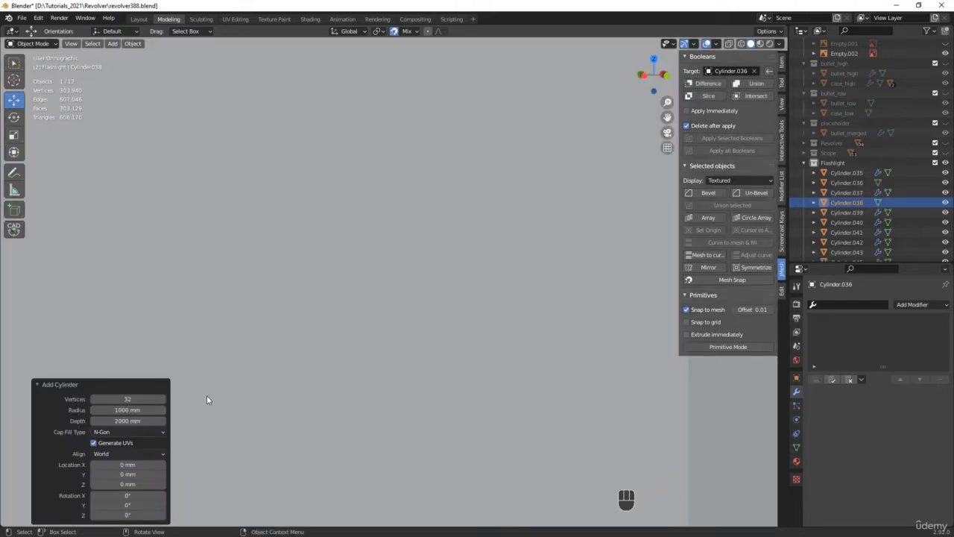
{"action": "left_click", "coordinate": [134, 399]}
{"action": "key", "text": "Return"}
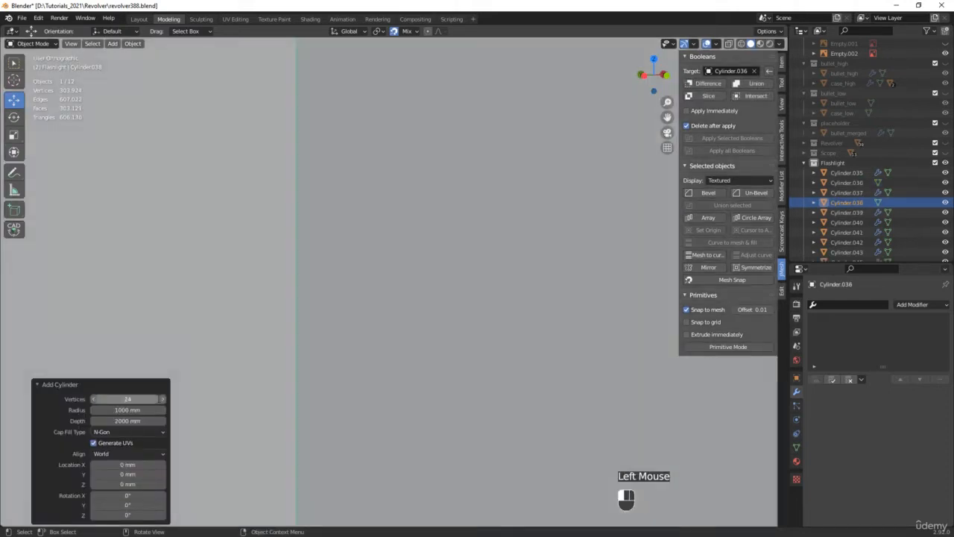
Set the new cylinder's radius to 3 mm, depth to 5 mm and X rotation to 90°.
{"action": "double_click", "coordinate": [128, 410]}
{"action": "type", "text": "3"}
{"action": "key", "text": "Return"}
{"action": "left_click", "coordinate": [145, 420]}
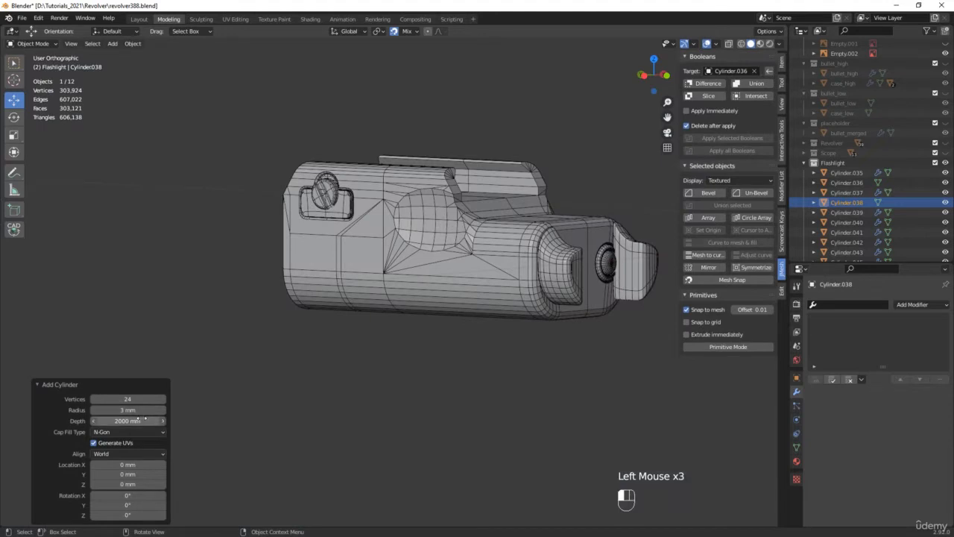
{"action": "key", "text": "Return"}
{"action": "scroll", "coordinate": [360, 250], "scroll_direction": "down", "scroll_amount": 4}
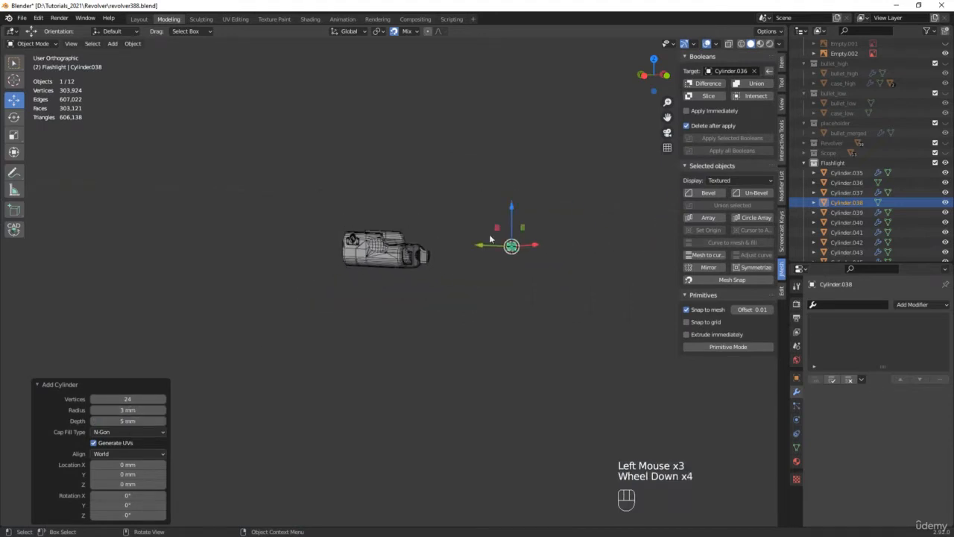
{"action": "scroll", "coordinate": [504, 248], "scroll_direction": "up", "scroll_amount": 3}
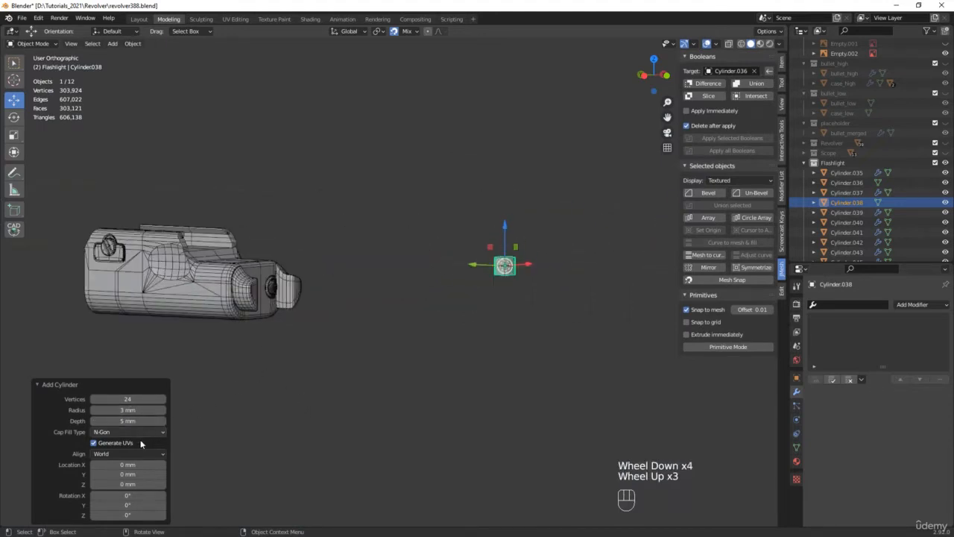
{"action": "left_click", "coordinate": [134, 495]}
{"action": "type", "text": "90d"}
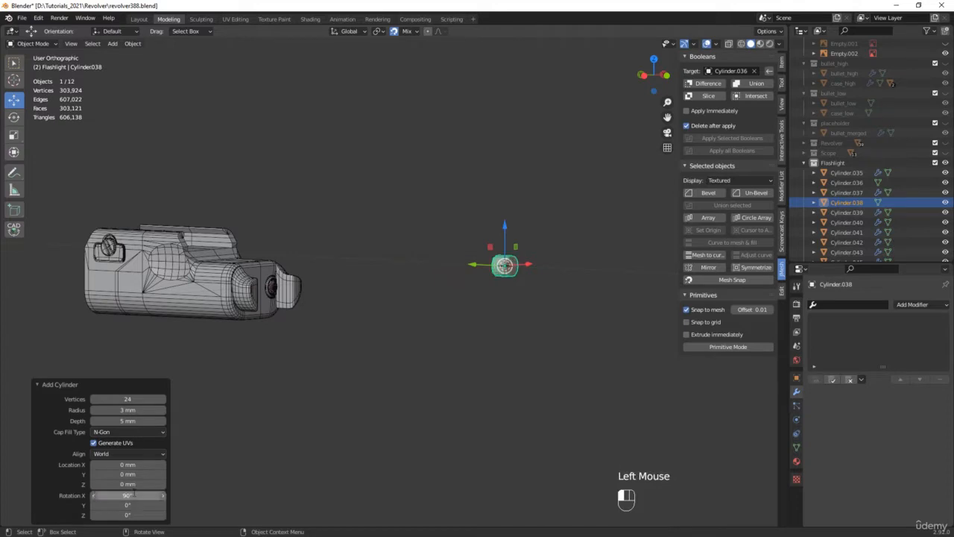
Set the cylinder's X rotation to 0° and Y rotation to 90°, turn snapping off and move it along Y to the flashlight's side recess.
{"action": "left_click", "coordinate": [141, 505]}
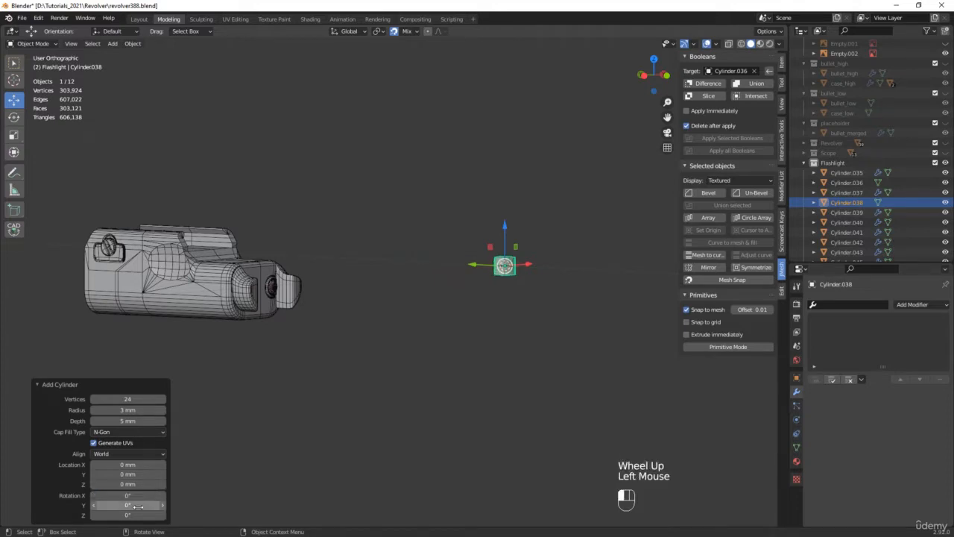
{"action": "left_click", "coordinate": [140, 505]}
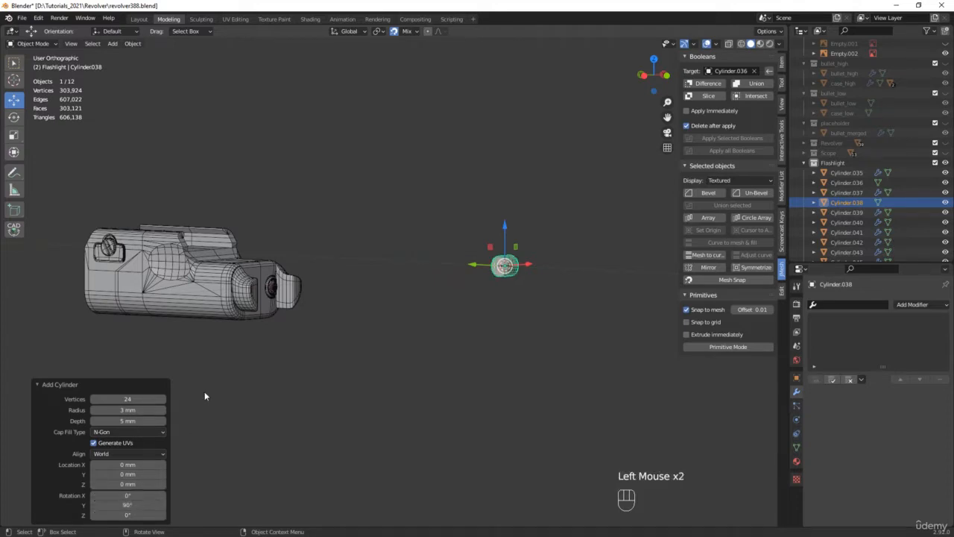
{"action": "middle_click_drag", "start_coordinate": [448, 328], "coordinate": [470, 275]}
{"action": "left_click_drag", "start_coordinate": [474, 268], "coordinate": [321, 268]}
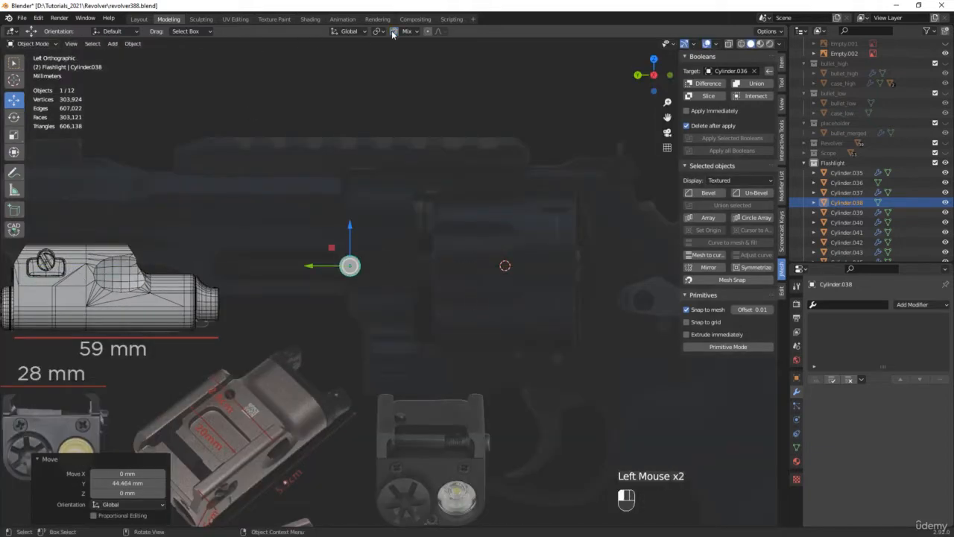
{"action": "middle_click_drag", "start_coordinate": [403, 313], "coordinate": [589, 257], "text": "shift"}
{"action": "scroll", "coordinate": [597, 273], "scroll_direction": "up", "scroll_amount": 2}
{"action": "left_click_drag", "start_coordinate": [599, 274], "coordinate": [265, 270]}
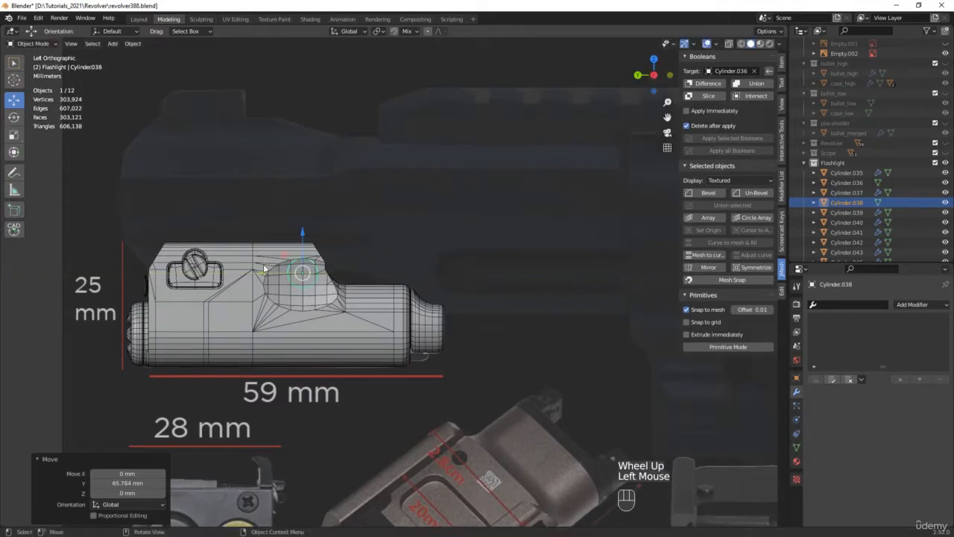
With X-ray on, lower the cylinder about 2.46 mm, scale it to 0.735 and shift it about 1.47 mm along Y onto the reference button's rounded end.
{"action": "scroll", "coordinate": [264, 270], "scroll_direction": "up", "scroll_amount": 2}
{"action": "key", "text": "alt+z"}
{"action": "left_click_drag", "start_coordinate": [416, 263], "coordinate": [415, 303]}
{"action": "scroll", "coordinate": [418, 313], "scroll_direction": "up", "scroll_amount": 3}
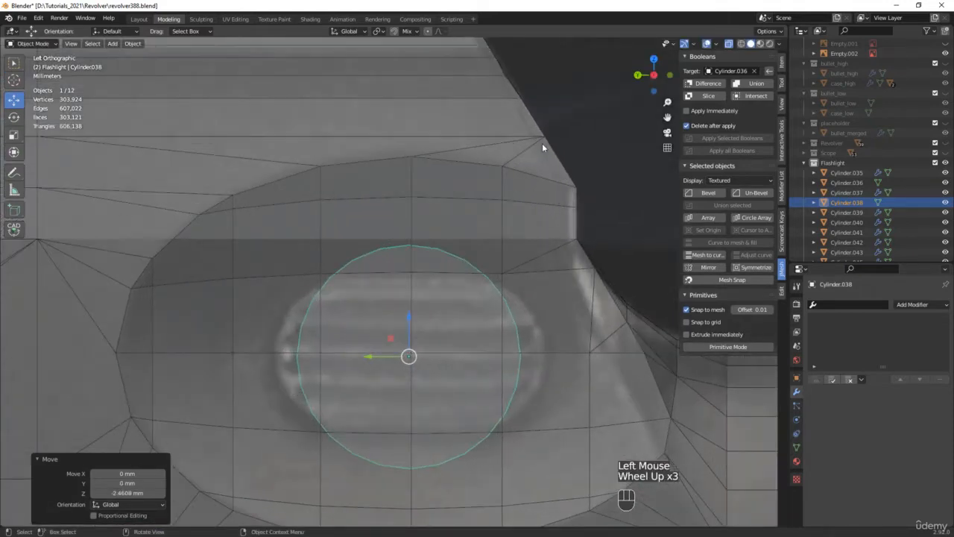
{"action": "key", "text": "s"}
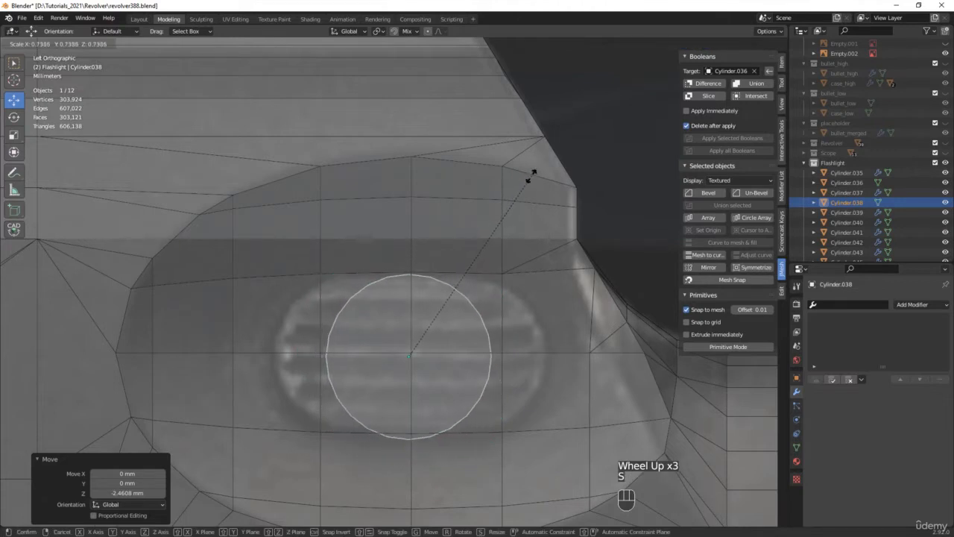
{"action": "left_click", "coordinate": [532, 176]}
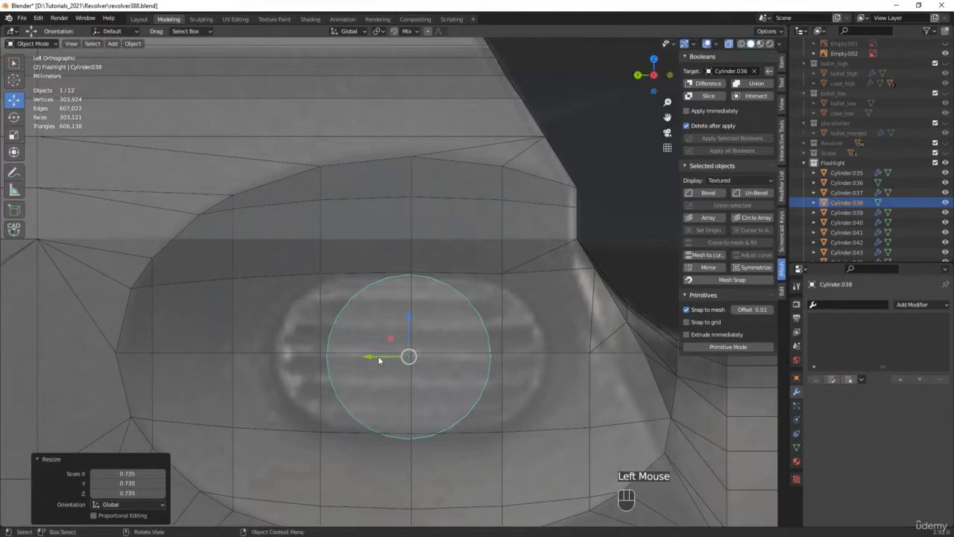
{"action": "left_click_drag", "start_coordinate": [379, 360], "coordinate": [323, 360]}
{"action": "middle_click_drag", "start_coordinate": [365, 367], "coordinate": [400, 288], "text": "shift"}
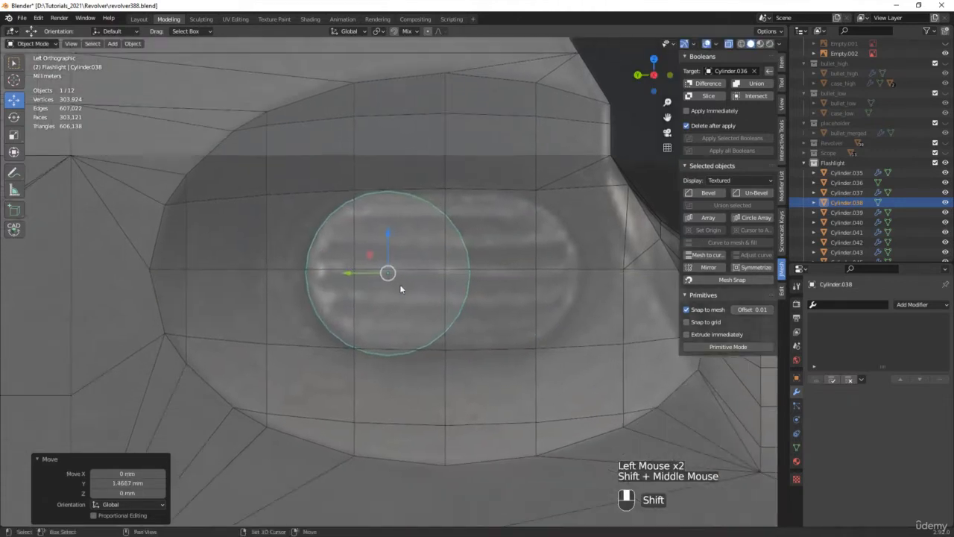
In Edit Mode, connect the topmost and bottommost vertices of the cylinder's cap with an edge.
{"action": "key", "text": "Tab"}
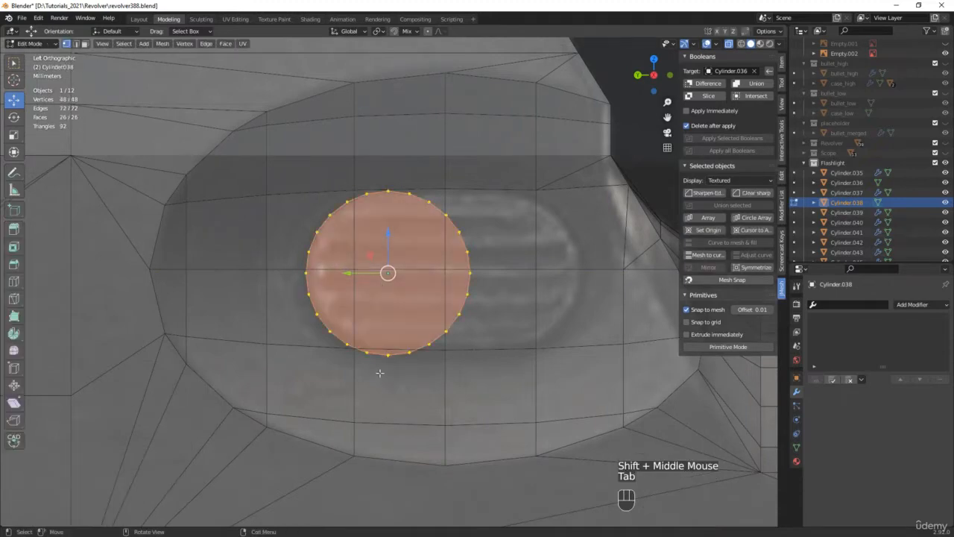
{"action": "left_click", "coordinate": [387, 355]}
{"action": "middle_click_drag", "start_coordinate": [387, 356], "coordinate": [389, 352]}
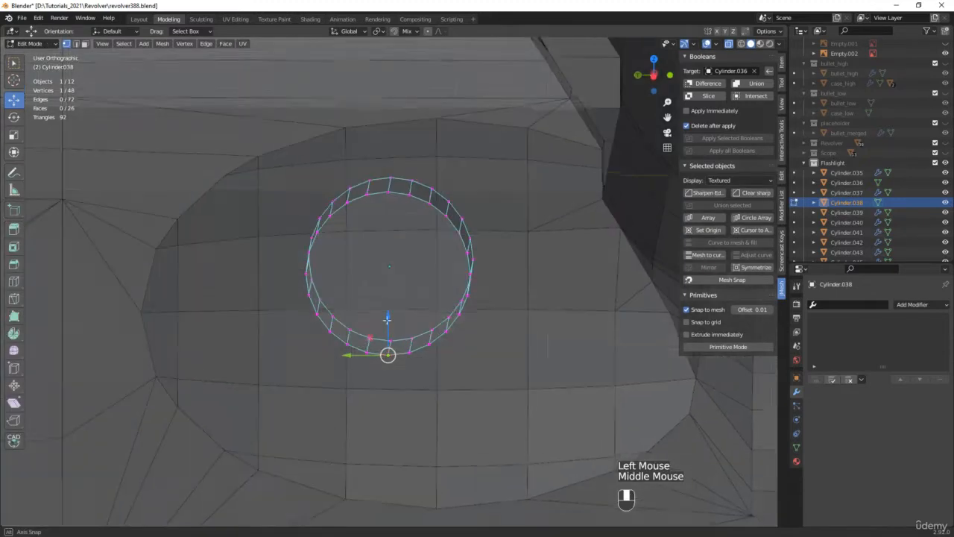
{"action": "left_click", "coordinate": [393, 200], "text": "shift"}
{"action": "key", "text": "j"}
{"action": "middle_click_drag", "start_coordinate": [416, 274], "coordinate": [401, 279], "text": "alt"}
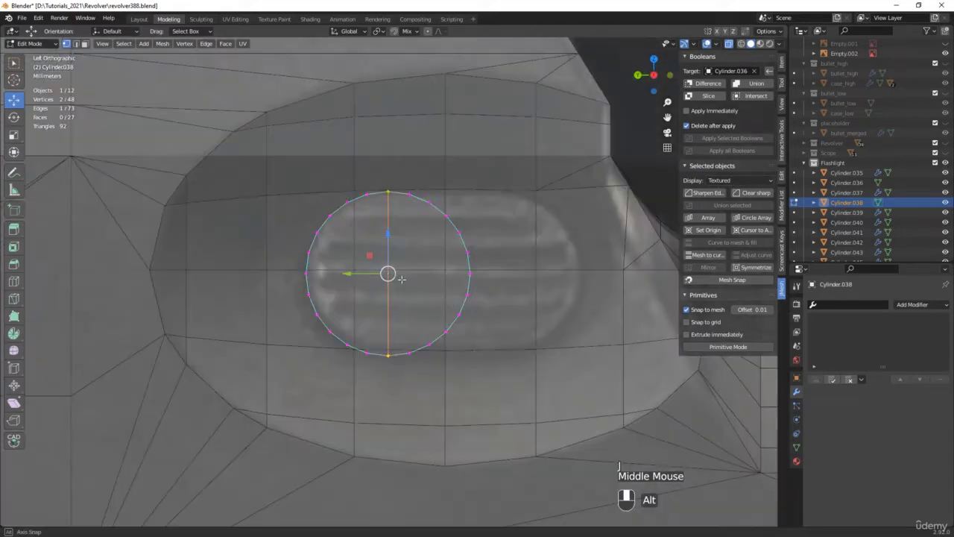
Bevel the edge loop through the cap's new vertical edge with a width of about 0.24 mm and one segment.
{"action": "left_click", "coordinate": [388, 317], "text": "alt"}
{"action": "middle_click_drag", "start_coordinate": [388, 317], "coordinate": [410, 304], "text": "alt"}
{"action": "key", "text": "ctrl+b"}
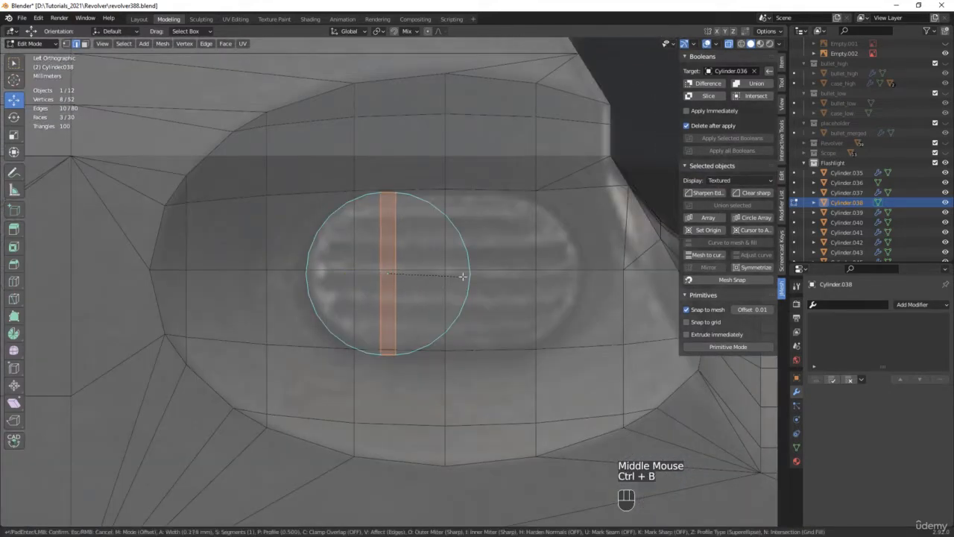
{"action": "left_click", "coordinate": [460, 276]}
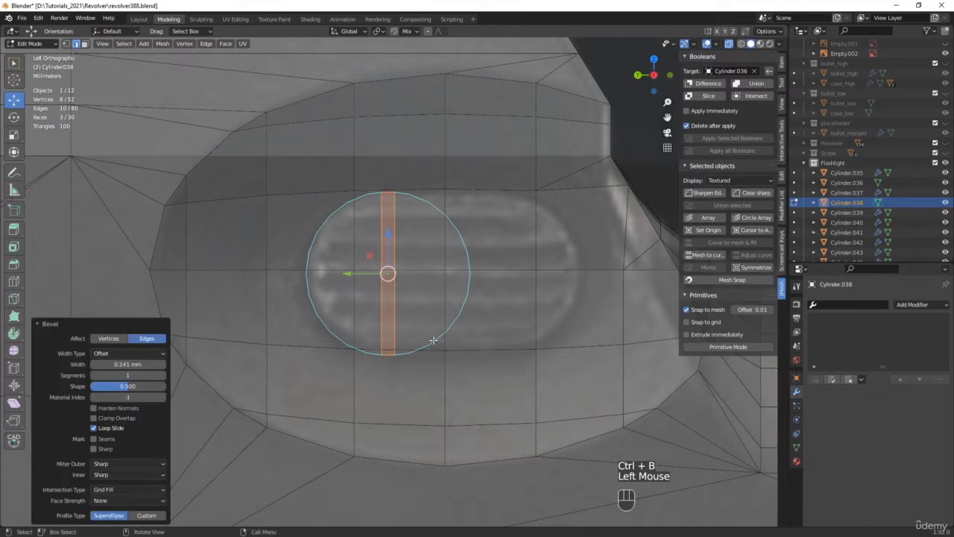
Move the cylinder's half nearer the body's sloped edge about 2.97 mm along negative Y to stretch it into the reference button's oblong shape.
{"action": "key", "text": "1"}
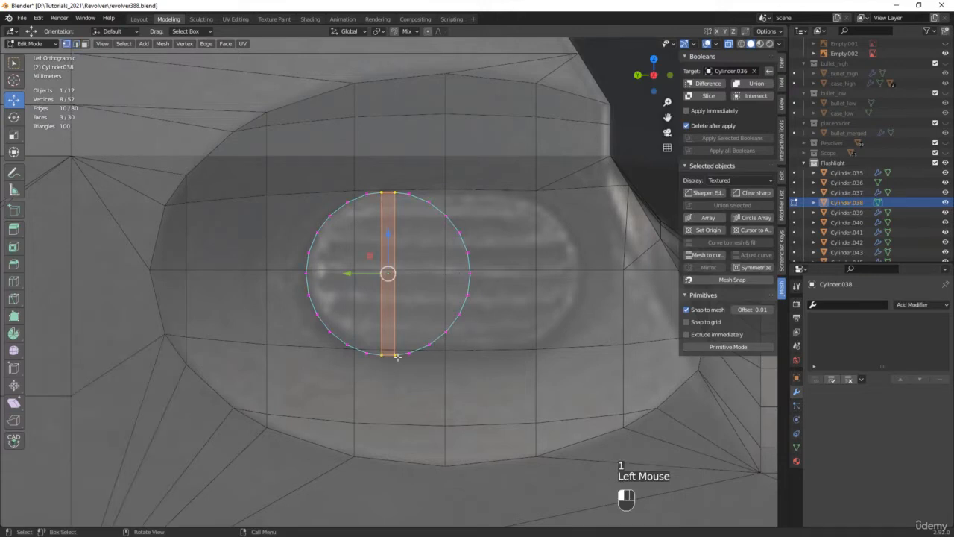
{"action": "left_click_drag", "start_coordinate": [386, 368], "coordinate": [501, 155]}
{"action": "left_click_drag", "start_coordinate": [400, 276], "coordinate": [518, 264]}
{"action": "scroll", "coordinate": [518, 265], "scroll_direction": "down", "scroll_amount": 2}
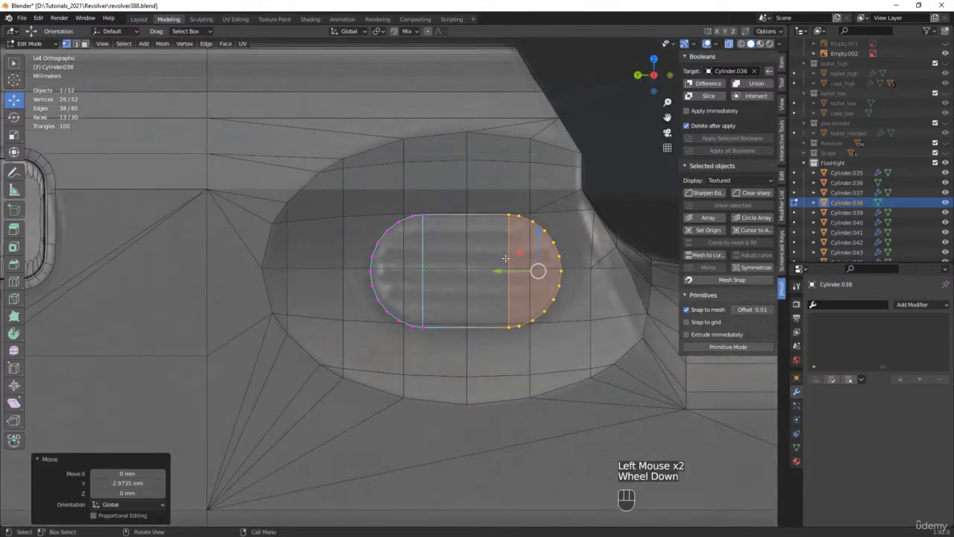
{"action": "scroll", "coordinate": [505, 258], "scroll_direction": "down", "scroll_amount": 1}
{"action": "mouse_move", "coordinate": [506, 258]}
{"action": "middle_mouse_down"}
{"action": "mouse_move", "coordinate": [447, 275]}
{"action": "mouse_move", "coordinate": [520, 260]}
{"action": "middle_mouse_up"}
Leave Edit Mode and move the oblong button about 11.4 mm along negative X to the body's side recess, turning X-ray off.
{"action": "key", "text": "Tab"}
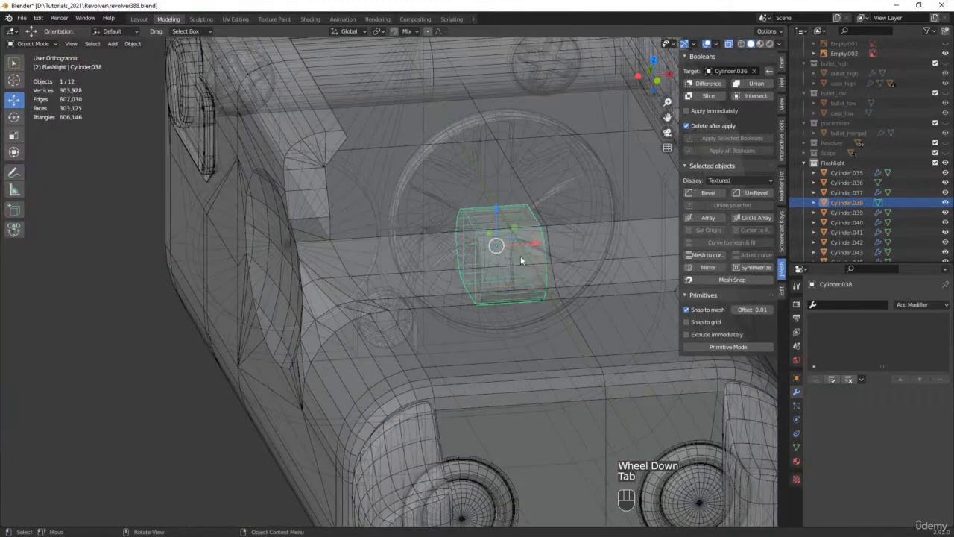
{"action": "left_click_drag", "start_coordinate": [520, 246], "coordinate": [320, 260]}
{"action": "key", "text": "alt+z"}
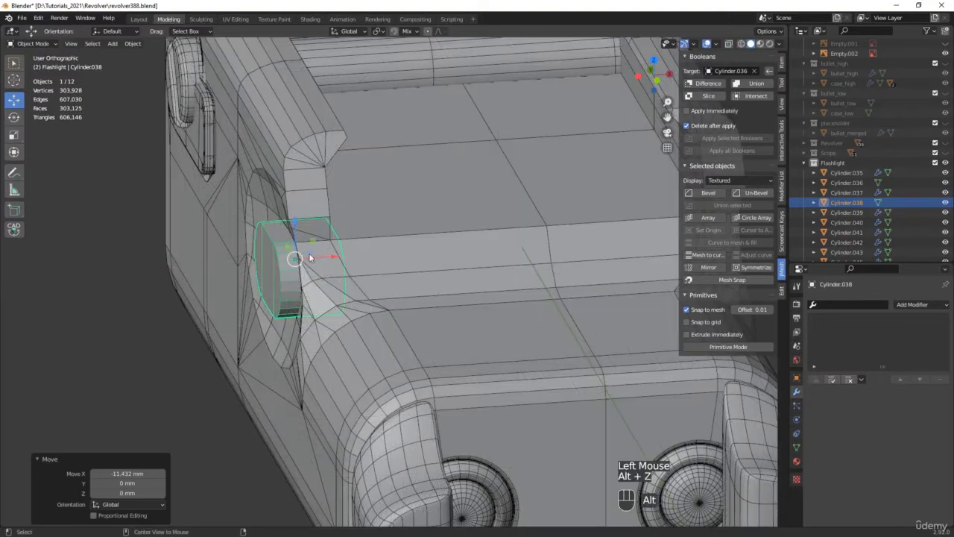
{"action": "middle_click_drag", "start_coordinate": [181, 285], "coordinate": [229, 282]}
Thin the button by moving its inner end's vertices about 2.68 mm along negative X in Edit Mode.
{"action": "key", "text": "Tab"}
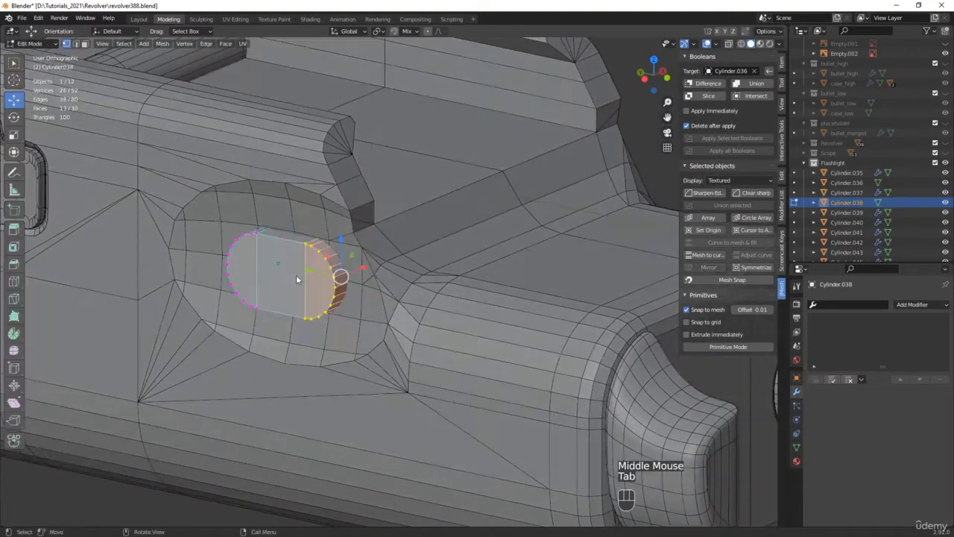
{"action": "key", "text": "alt+z"}
{"action": "middle_click_drag", "start_coordinate": [387, 282], "coordinate": [327, 323]}
{"action": "left_click_drag", "start_coordinate": [344, 347], "coordinate": [413, 172]}
{"action": "middle_click_drag", "start_coordinate": [373, 261], "coordinate": [346, 243]}
{"action": "scroll", "coordinate": [346, 243], "scroll_direction": "up", "scroll_amount": 3}
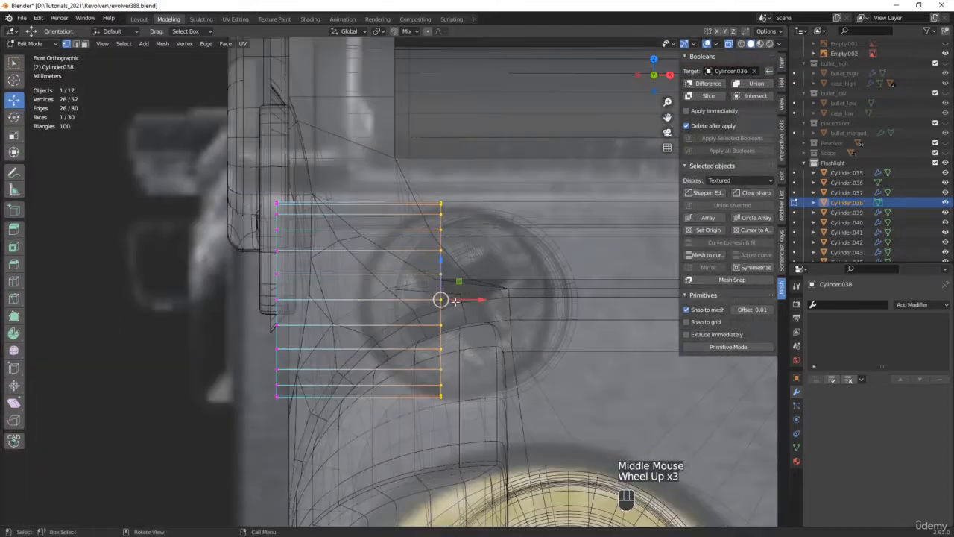
{"action": "left_click_drag", "start_coordinate": [462, 299], "coordinate": [335, 299]}
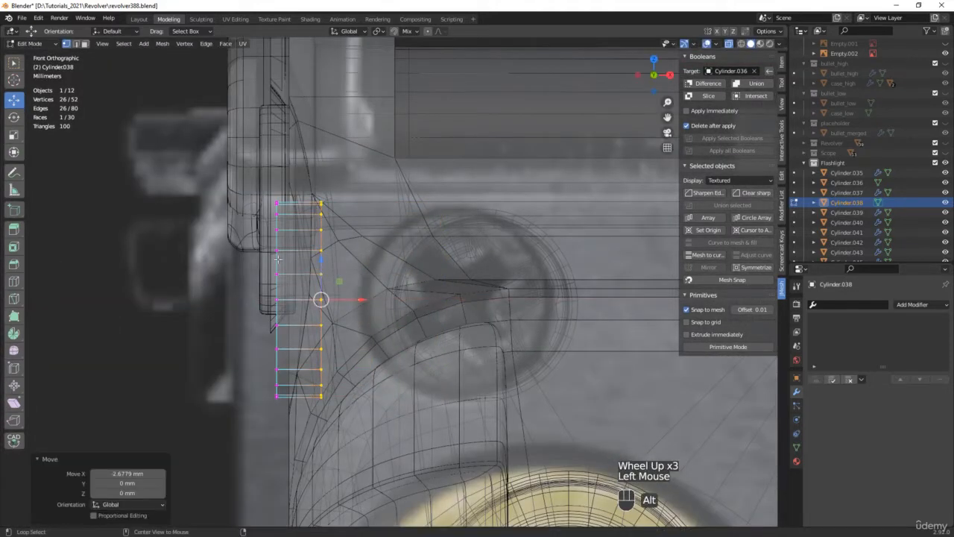
{"action": "key", "text": "alt+z"}
{"action": "mouse_move", "coordinate": [335, 299]}
{"action": "middle_mouse_down"}
{"action": "mouse_move", "coordinate": [284, 264]}
{"action": "mouse_move", "coordinate": [342, 246]}
{"action": "middle_mouse_up"}
With X-ray on, connect the opposite upper and lower vertices along the button's first rounded end with vertical edges.
{"action": "key", "text": "alt+z"}
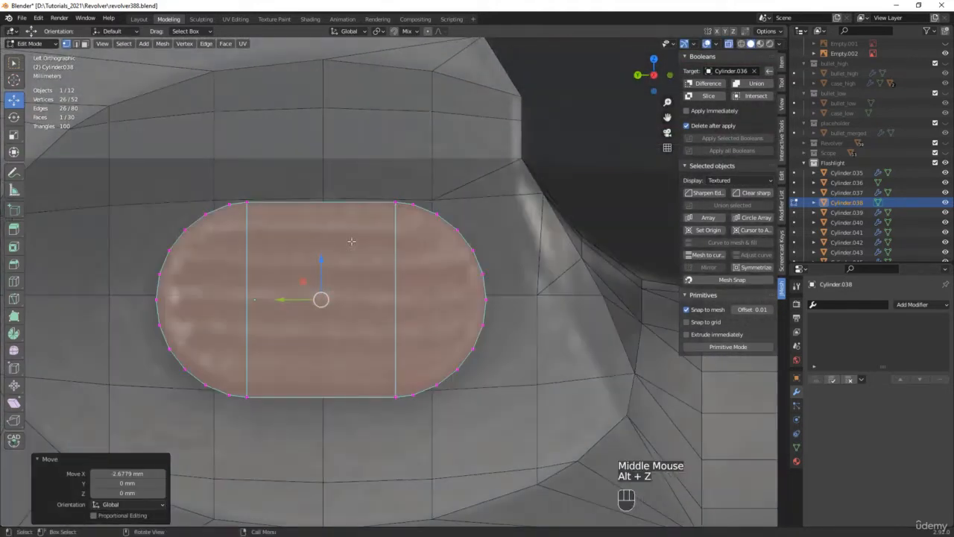
{"action": "left_click_drag", "start_coordinate": [222, 406], "coordinate": [246, 226]}
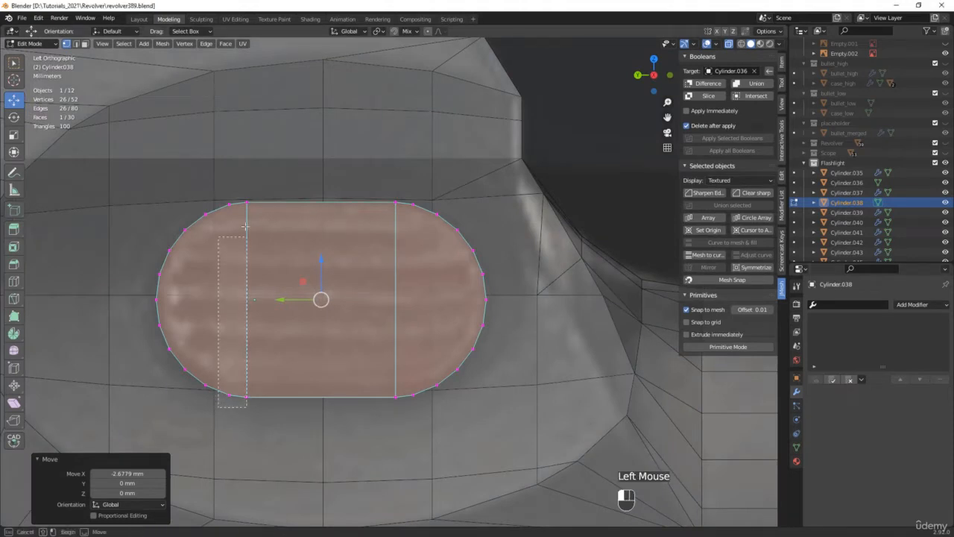
{"action": "left_click_drag", "start_coordinate": [234, 178], "coordinate": [234, 177]}
{"action": "key", "text": "j"}
{"action": "left_click_drag", "start_coordinate": [200, 405], "coordinate": [170, 337]}
{"action": "key", "text": "j"}
{"action": "key", "text": "j"}
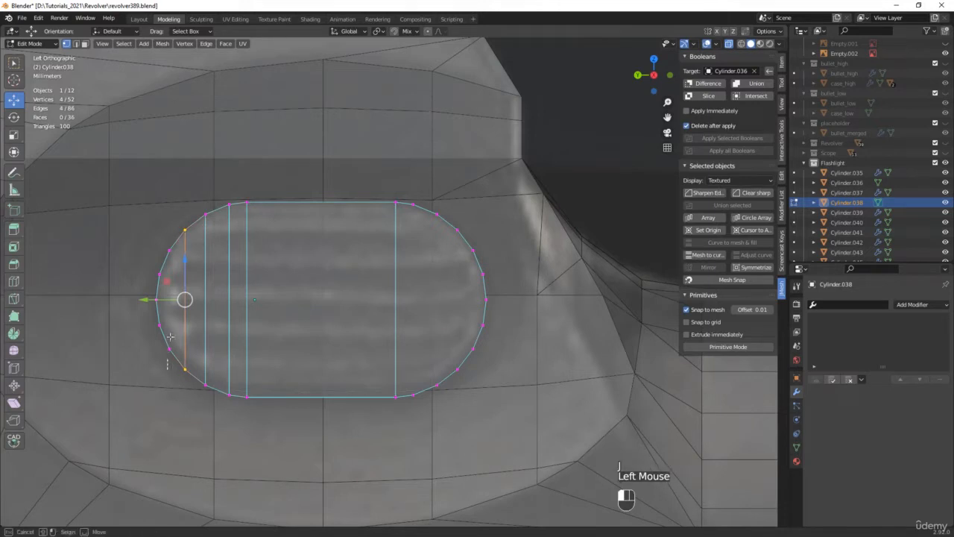
{"action": "left_click_drag", "start_coordinate": [176, 226], "coordinate": [177, 225]}
{"action": "key", "text": "j"}
Connect the opposite upper and lower vertices along the button's other rounded end, turn X-ray off and leave Edit Mode.
{"action": "left_click_drag", "start_coordinate": [411, 191], "coordinate": [443, 184]}
{"action": "key", "text": "j"}
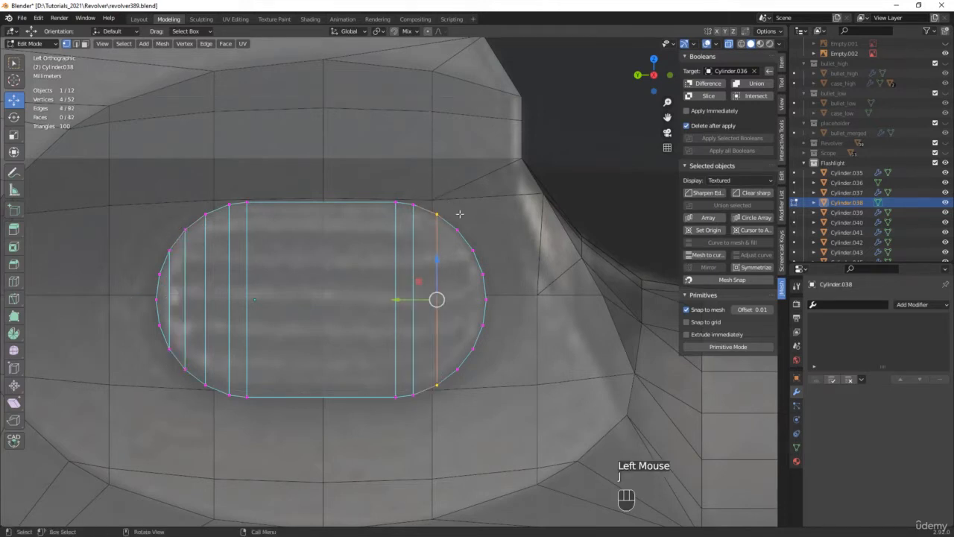
{"action": "key", "text": "j"}
{"action": "left_click_drag", "start_coordinate": [448, 216], "coordinate": [477, 223]}
{"action": "key", "text": "j"}
{"action": "key", "text": "j"}
{"action": "middle_click_drag", "start_coordinate": [478, 222], "coordinate": [449, 257]}
{"action": "key", "text": "alt+z"}
{"action": "key", "text": "Tab"}
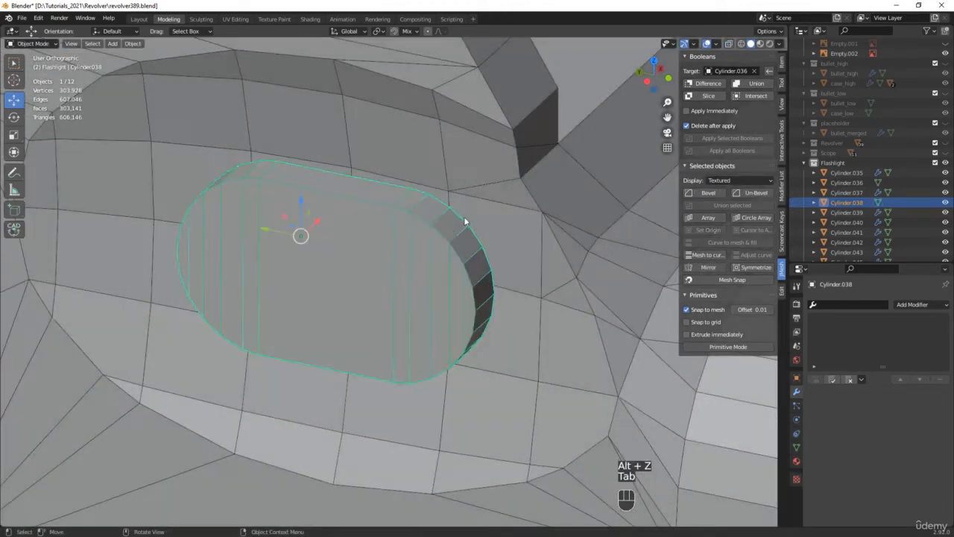
Deepen the button into the body by moving its inner vertices about 0.49 mm along X in front view, and leave Edit Mode.
{"action": "middle_click_drag", "start_coordinate": [463, 216], "coordinate": [385, 188]}
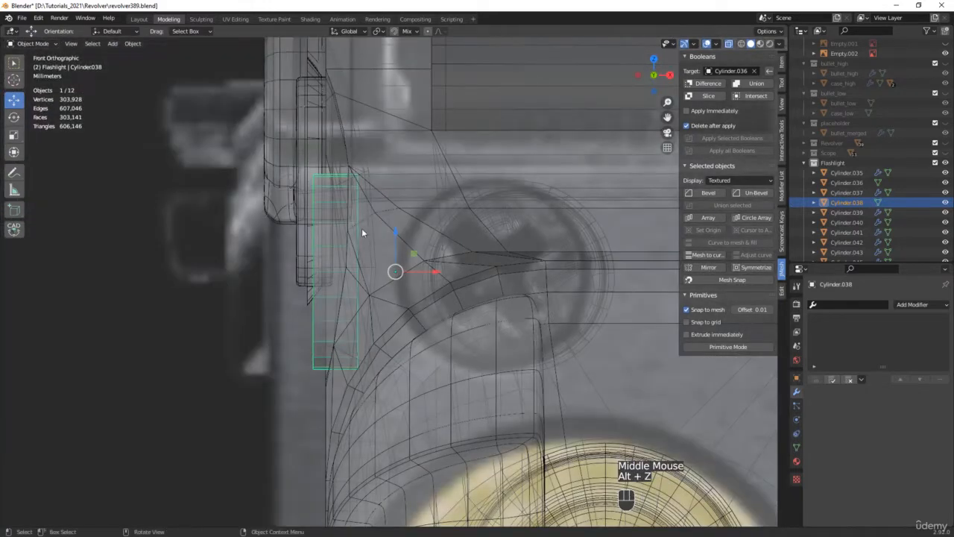
{"action": "key", "text": "Tab"}
{"action": "left_click_drag", "start_coordinate": [340, 375], "coordinate": [424, 137]}
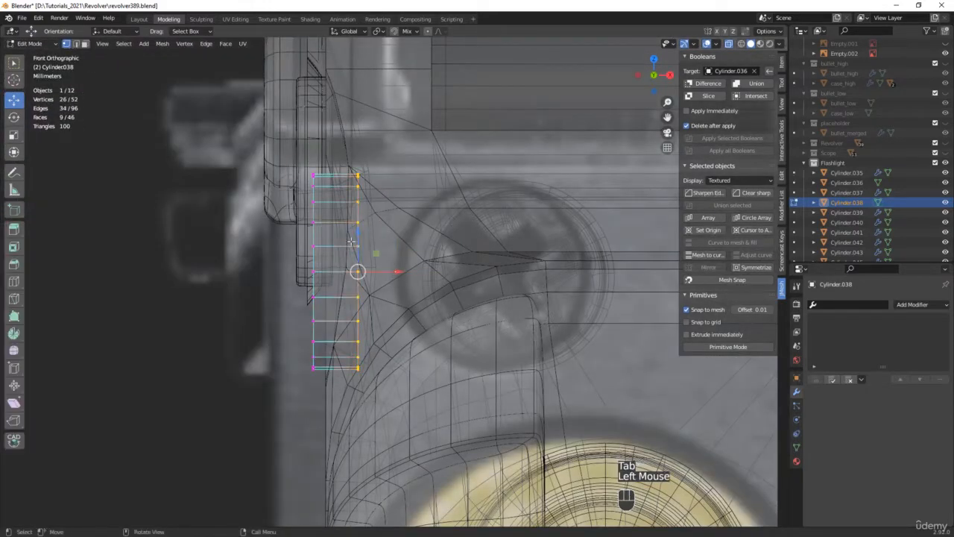
{"action": "scroll", "coordinate": [352, 253], "scroll_direction": "up", "scroll_amount": 4}
{"action": "left_click_drag", "start_coordinate": [389, 291], "coordinate": [436, 287]}
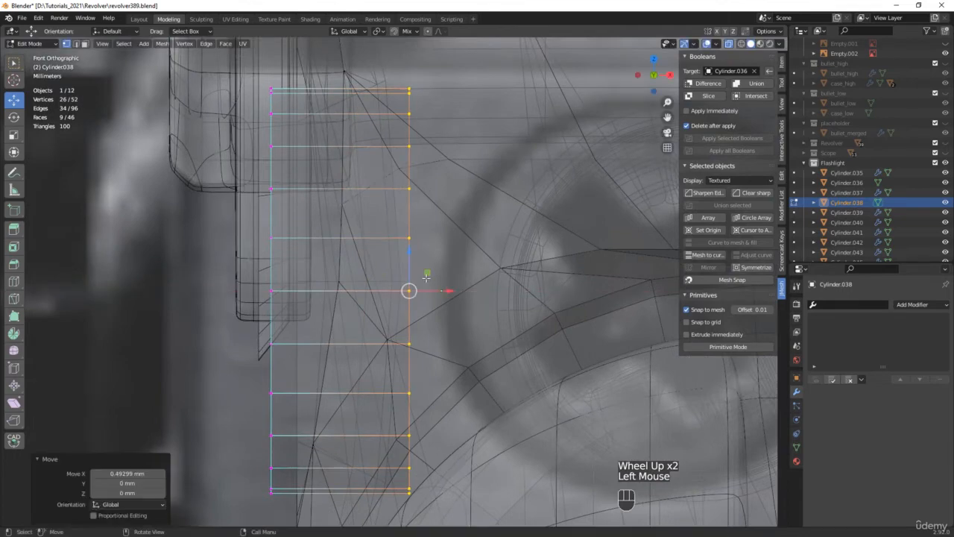
{"action": "scroll", "coordinate": [436, 286], "scroll_direction": "down", "scroll_amount": 2}
{"action": "middle_click_drag", "start_coordinate": [436, 286], "coordinate": [570, 236]}
{"action": "key", "text": "Tab"}
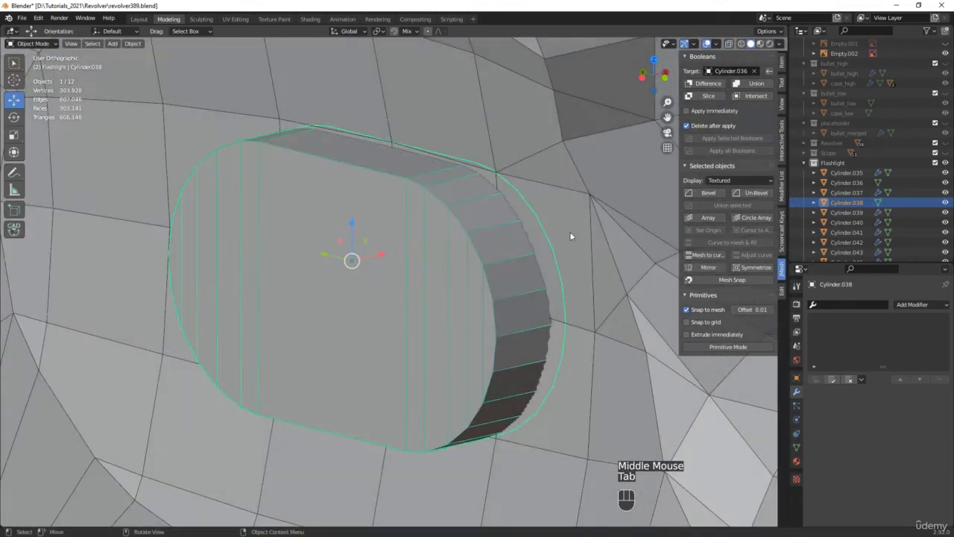
Add a bevel modifier with 2 segments to the oblong button.
{"action": "left_click", "coordinate": [708, 192]}
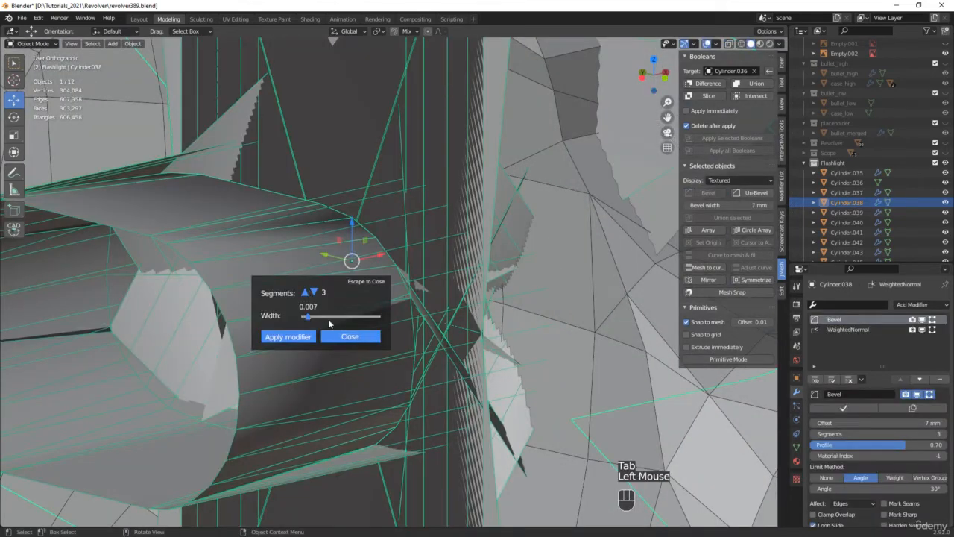
{"action": "left_click", "coordinate": [314, 292]}
{"action": "left_click", "coordinate": [349, 336]}
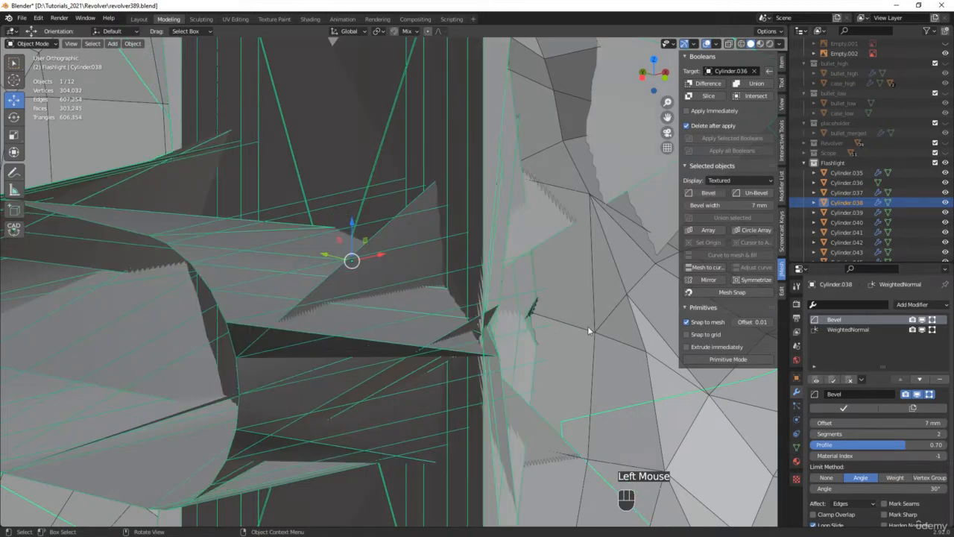
Set the button's bevel offset to 0.1 mm.
{"action": "double_click", "coordinate": [876, 422]}
{"action": "type", "text": "0"}
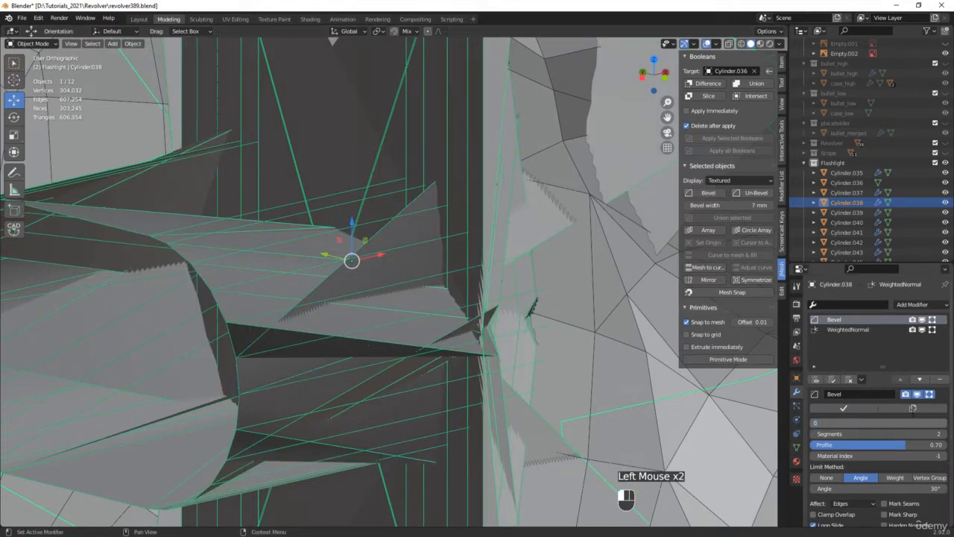
{"action": "type", "text": ".1"}
{"action": "key", "text": "Return"}
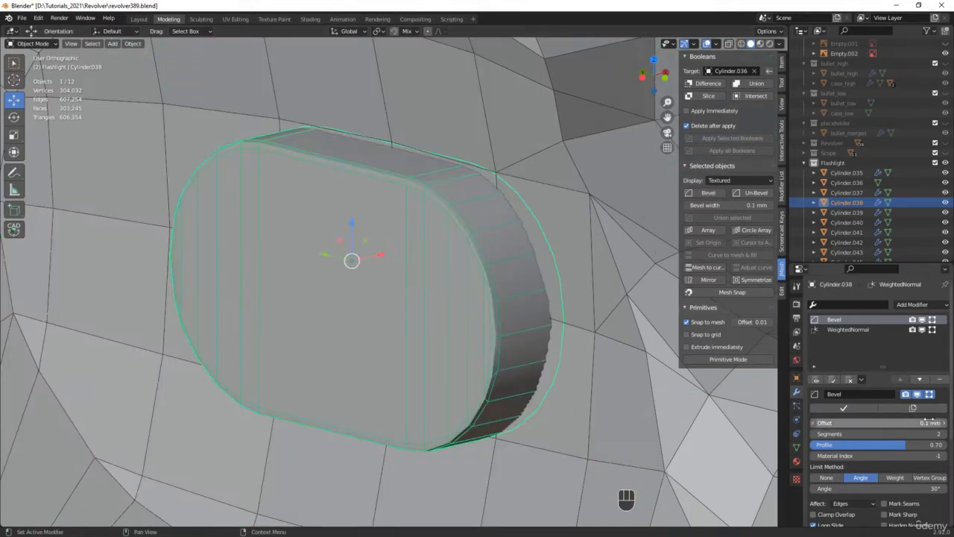
Set the button's bevel offset to 0.2 mm and inspect its rounded end up close.
{"action": "left_click", "coordinate": [835, 423]}
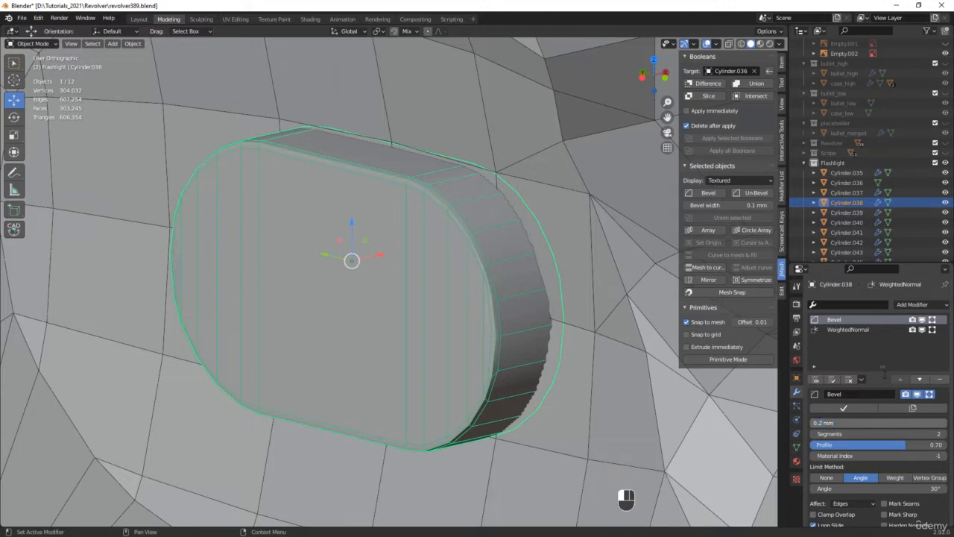
{"action": "key", "text": "Return"}
{"action": "scroll", "coordinate": [441, 273], "scroll_direction": "up", "scroll_amount": 2}
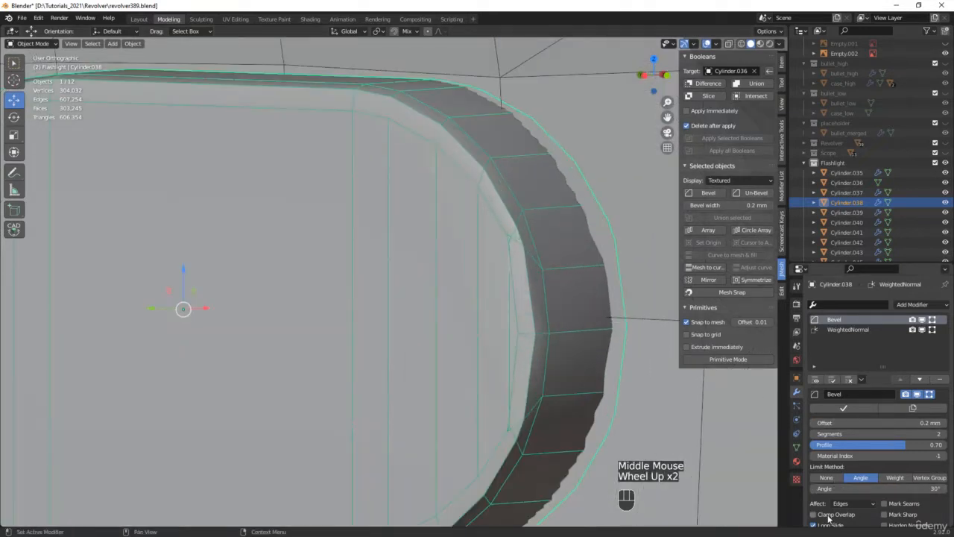
Disable Loop Slide on the oblong button's bevel modifier and check the rounded edge around the whole button.
{"action": "scroll", "coordinate": [815, 522], "scroll_direction": "down", "scroll_amount": 2}
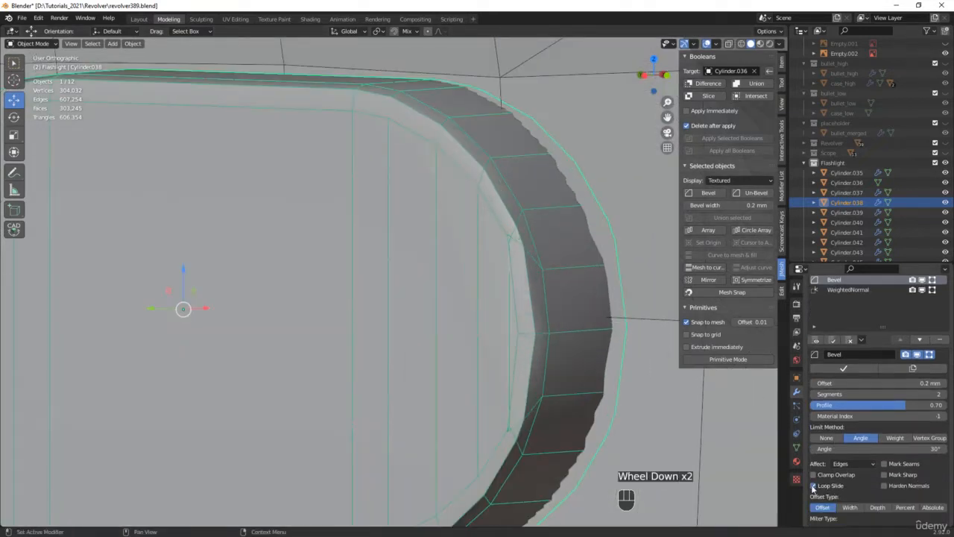
{"action": "left_click", "coordinate": [814, 486]}
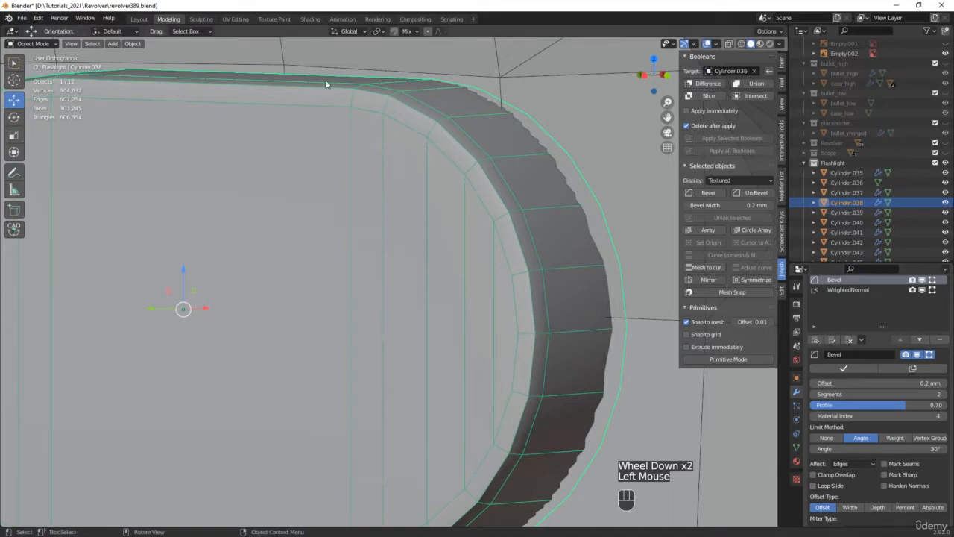
{"action": "scroll", "coordinate": [464, 185], "scroll_direction": "down", "scroll_amount": 2}
{"action": "scroll", "coordinate": [465, 184], "scroll_direction": "down", "scroll_amount": 1}
{"action": "middle_click_drag", "start_coordinate": [464, 184], "coordinate": [559, 218]}
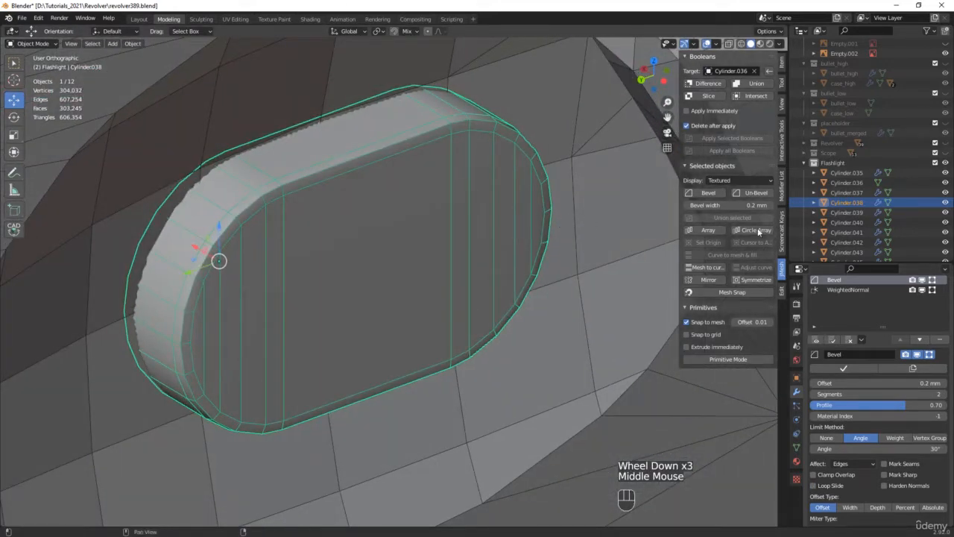
Add a Subdivision Surface modifier to the oblong button with viewport level 3 and check its smoothed shape without the wireframe.
{"action": "scroll", "coordinate": [905, 320], "scroll_direction": "up", "scroll_amount": 3}
{"action": "left_click", "coordinate": [918, 307]}
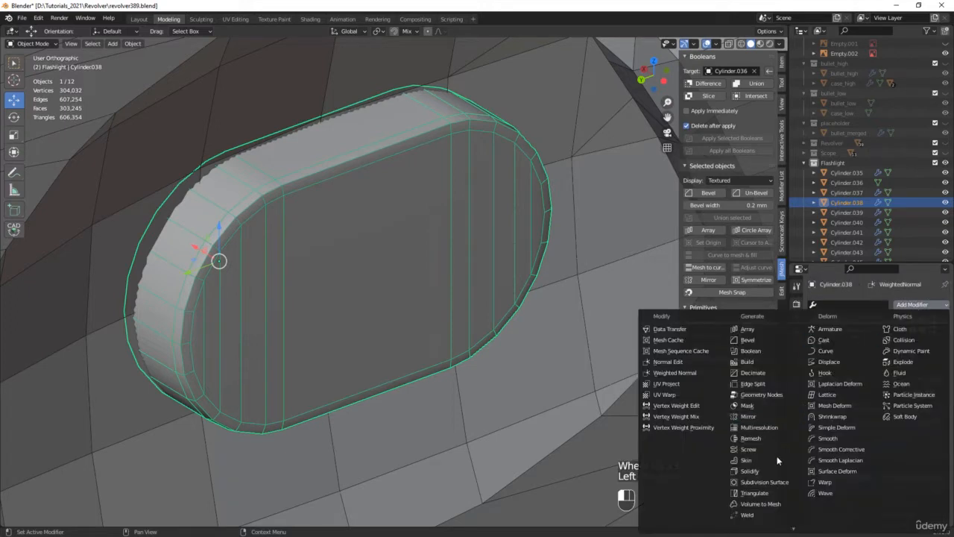
{"action": "left_click", "coordinate": [767, 481]}
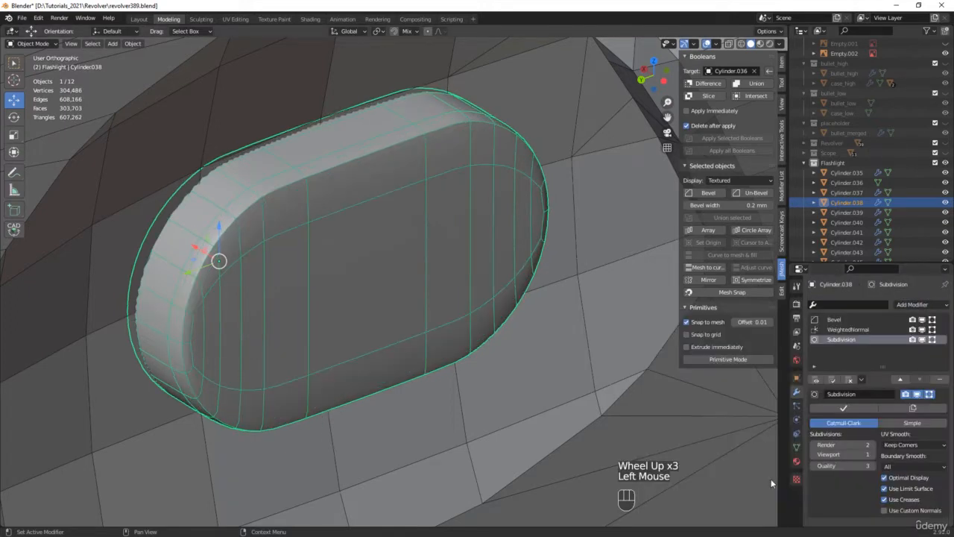
{"action": "left_click", "coordinate": [874, 454]}
{"action": "left_click", "coordinate": [874, 454]}
{"action": "scroll", "coordinate": [506, 319], "scroll_direction": "down", "scroll_amount": 2}
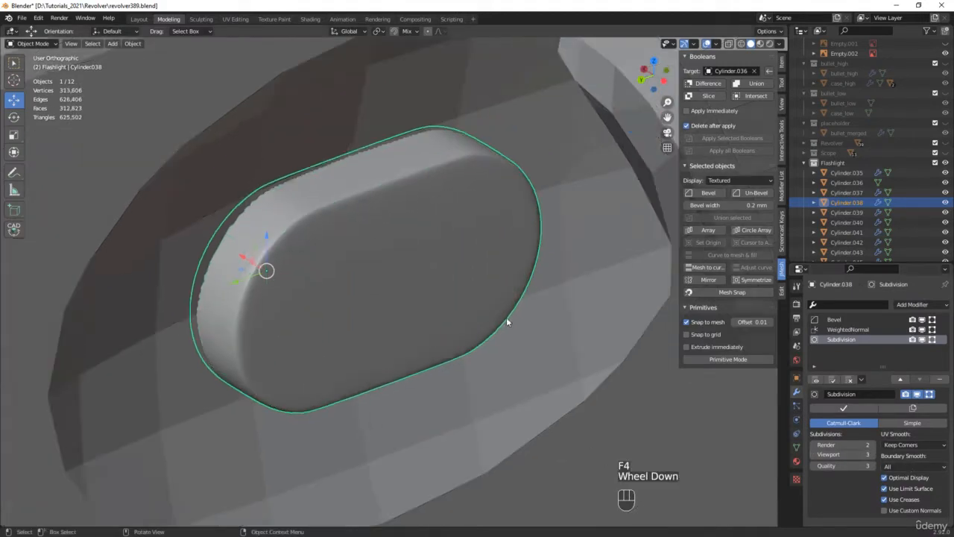
{"action": "middle_click_drag", "start_coordinate": [506, 319], "coordinate": [389, 288]}
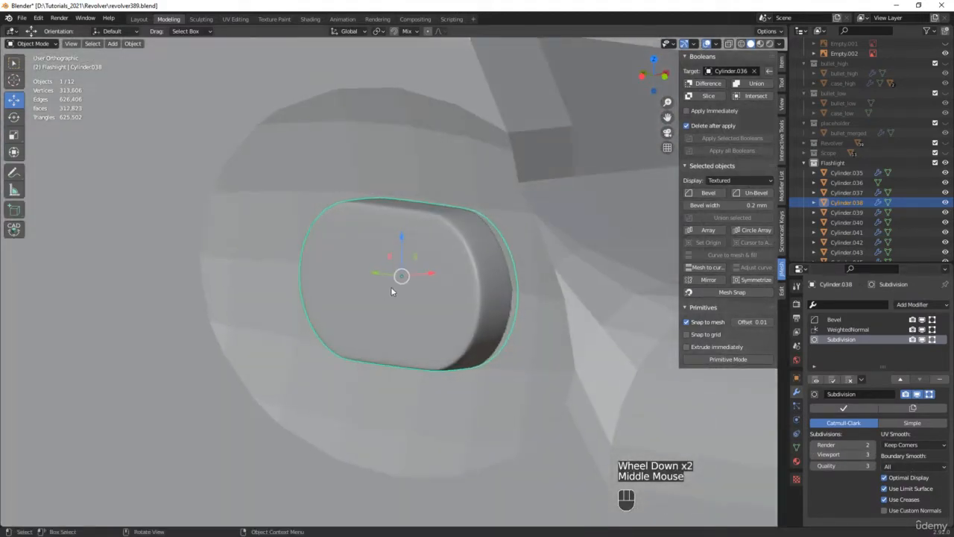
{"action": "scroll", "coordinate": [391, 288], "scroll_direction": "down", "scroll_amount": 3}
{"action": "scroll", "coordinate": [244, 245], "scroll_direction": "up", "scroll_amount": 2}
On the rectangular plate behind the screw, hide the Mirror and Subdivision modifiers in the viewport and set the bevel to 2 segments.
{"action": "left_click", "coordinate": [316, 241]}
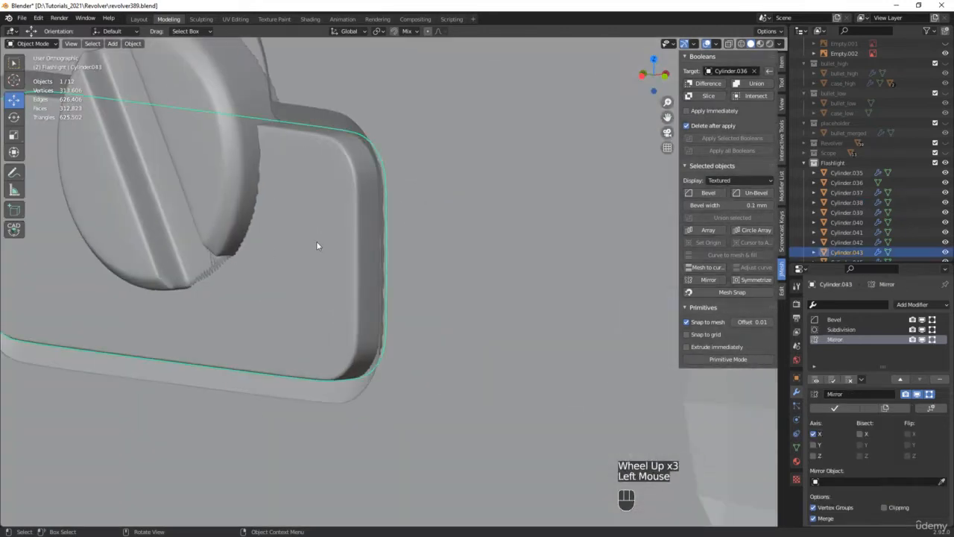
{"action": "scroll", "coordinate": [346, 227], "scroll_direction": "up", "scroll_amount": 2}
{"action": "left_click", "coordinate": [837, 320]}
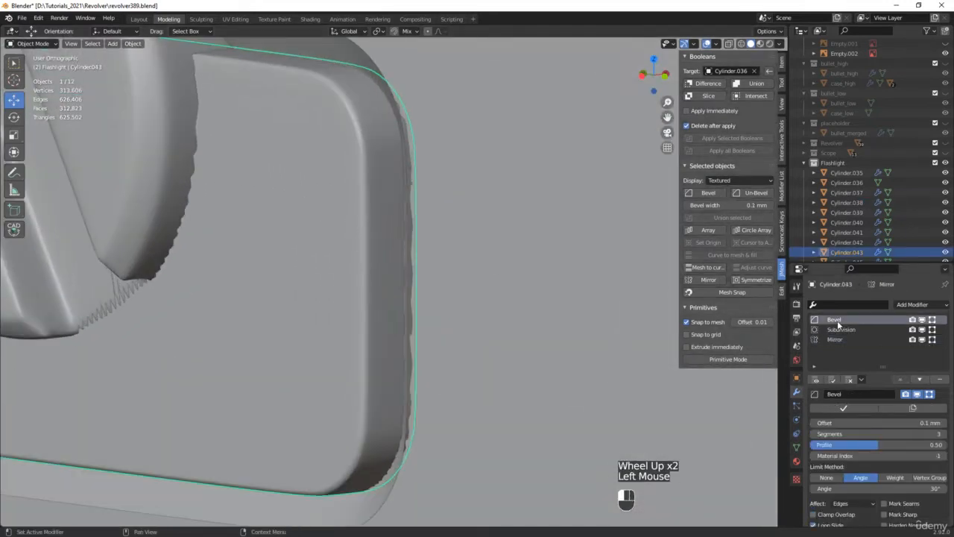
{"action": "scroll", "coordinate": [848, 485], "scroll_direction": "down", "scroll_amount": 1}
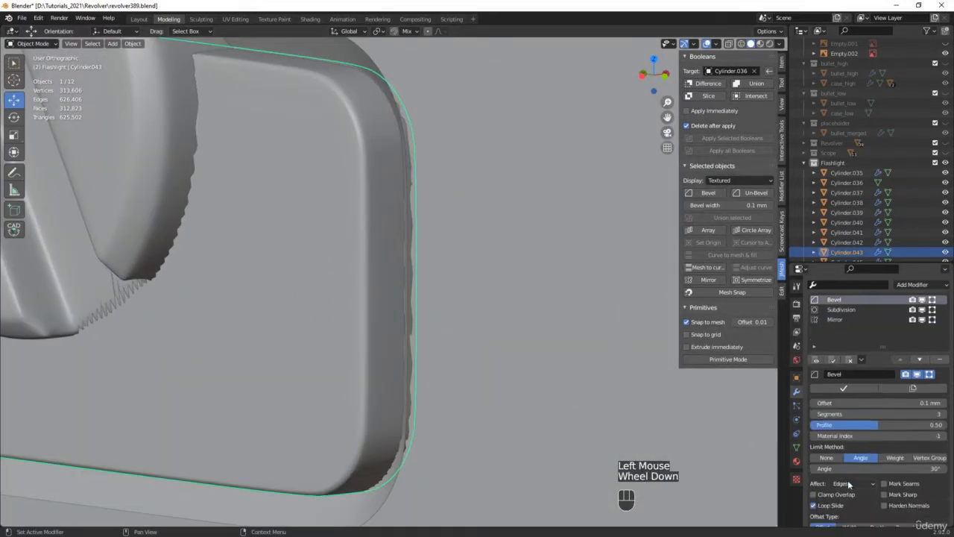
{"action": "left_click", "coordinate": [818, 507]}
{"action": "left_click", "coordinate": [817, 507]}
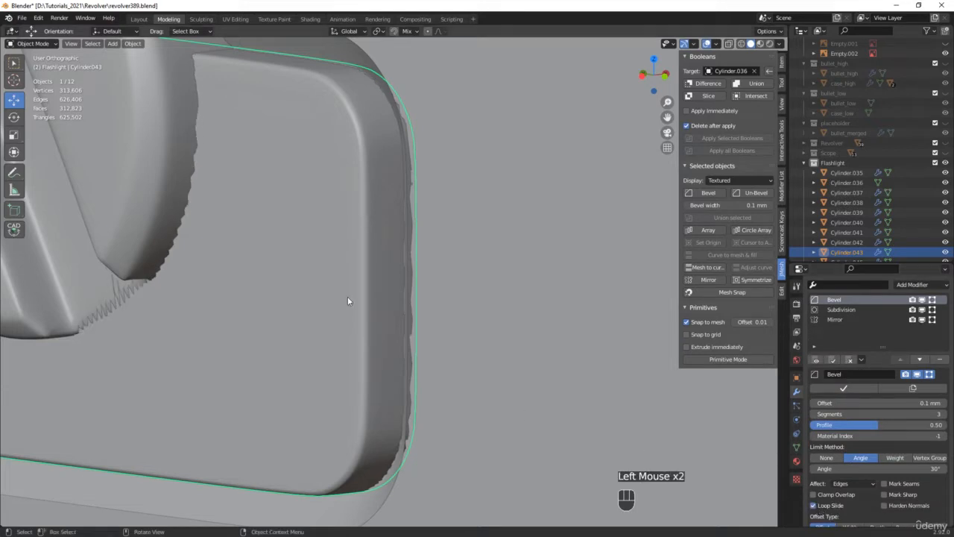
{"action": "left_click", "coordinate": [923, 320]}
{"action": "left_click", "coordinate": [923, 310]}
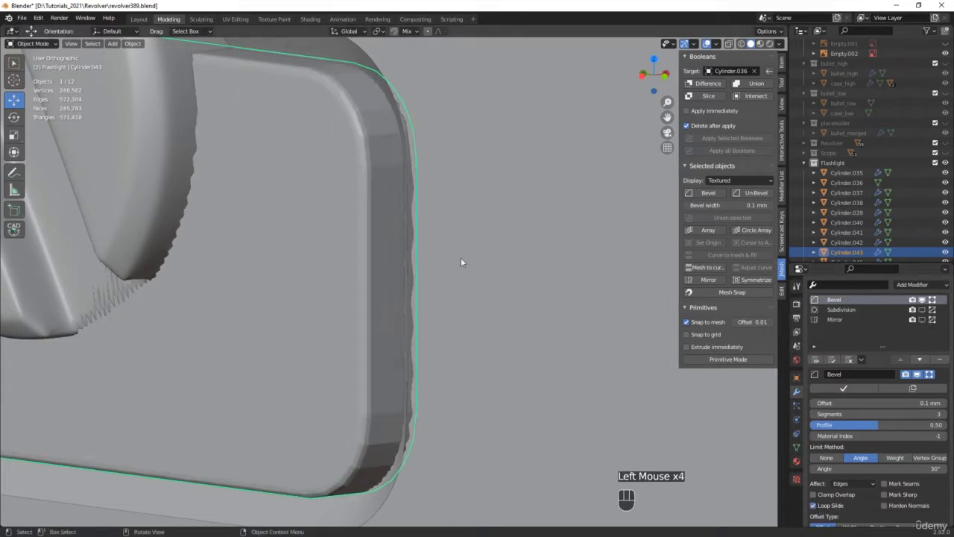
{"action": "key", "text": "F4"}
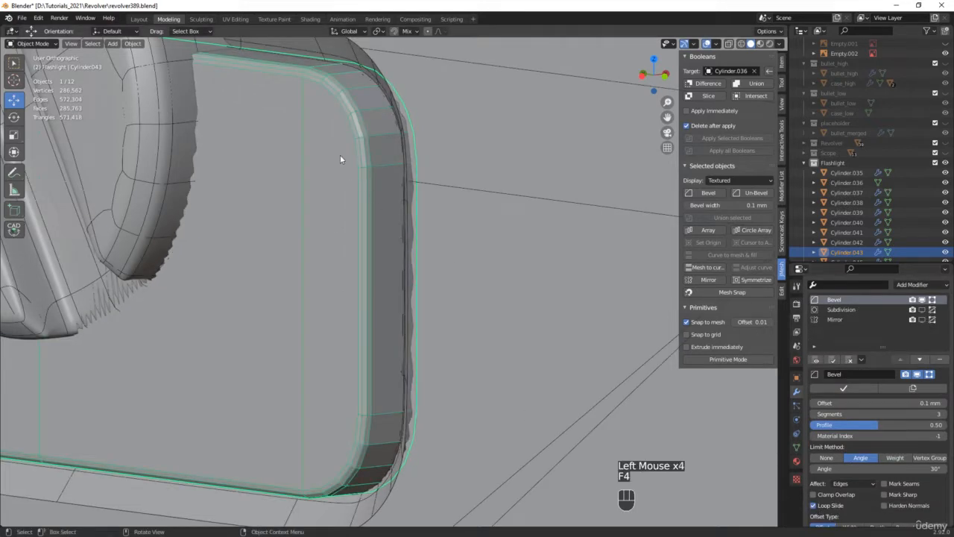
{"action": "left_click", "coordinate": [814, 413]}
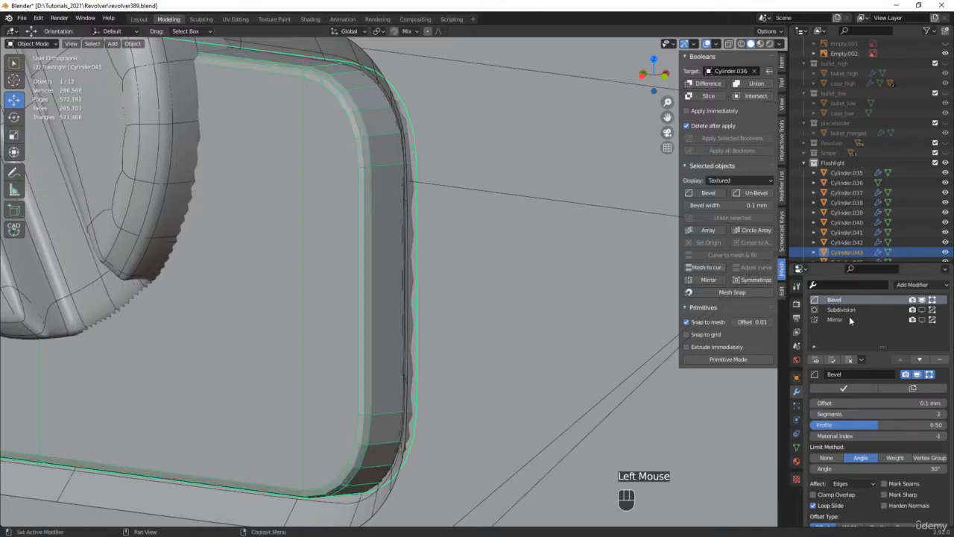
Isolate the rectangular plate and connect the opposing upper and lower corner vertices at one rounded end with vertical edges.
{"action": "middle_click_drag", "start_coordinate": [407, 300], "coordinate": [247, 276]}
{"action": "key", "text": "KP_Divide"}
{"action": "key", "text": "Tab"}
{"action": "scroll", "coordinate": [192, 262], "scroll_direction": "up", "scroll_amount": 2}
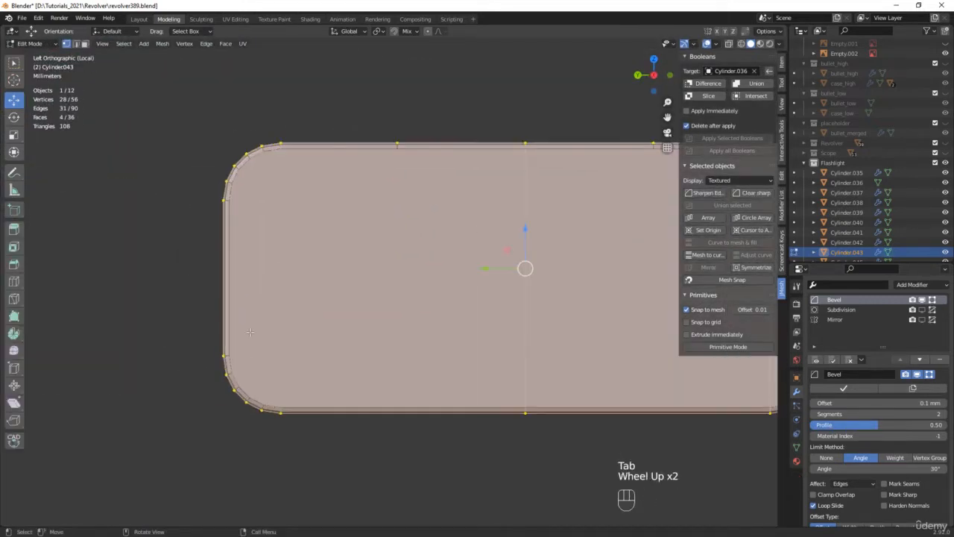
{"action": "left_click_drag", "start_coordinate": [256, 437], "coordinate": [231, 417]}
{"action": "key", "text": "alt+z"}
{"action": "key", "text": "j"}
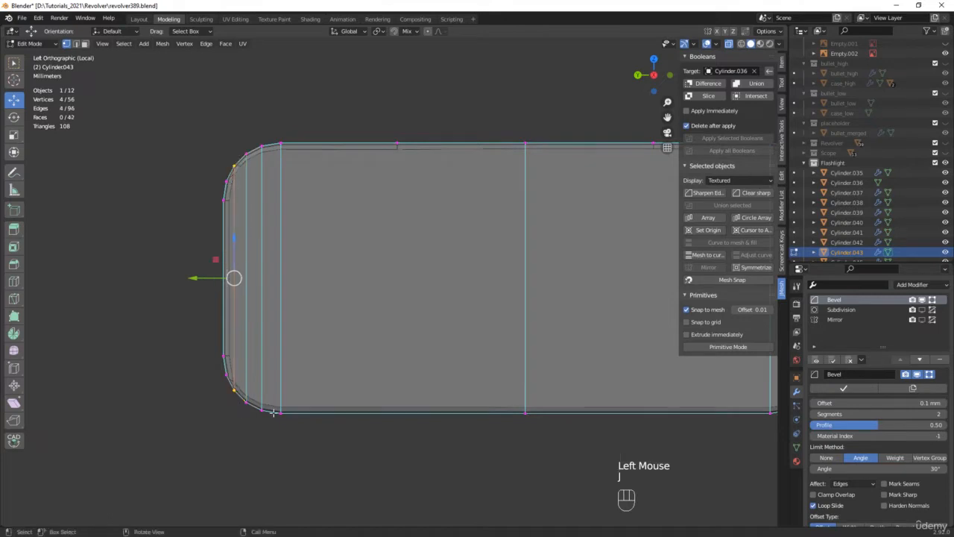
Connect the matching corner vertices at the plate's other end with vertical edges, and leave Edit Mode.
{"action": "middle_click_drag", "start_coordinate": [538, 391], "coordinate": [256, 396], "text": "shift"}
{"action": "left_click_drag", "start_coordinate": [491, 439], "coordinate": [537, 148]}
{"action": "key", "text": "j"}
{"action": "key", "text": "j"}
{"action": "key", "text": "j"}
{"action": "middle_click_drag", "start_coordinate": [581, 172], "coordinate": [563, 191]}
{"action": "scroll", "coordinate": [563, 192], "scroll_direction": "up", "scroll_amount": 2}
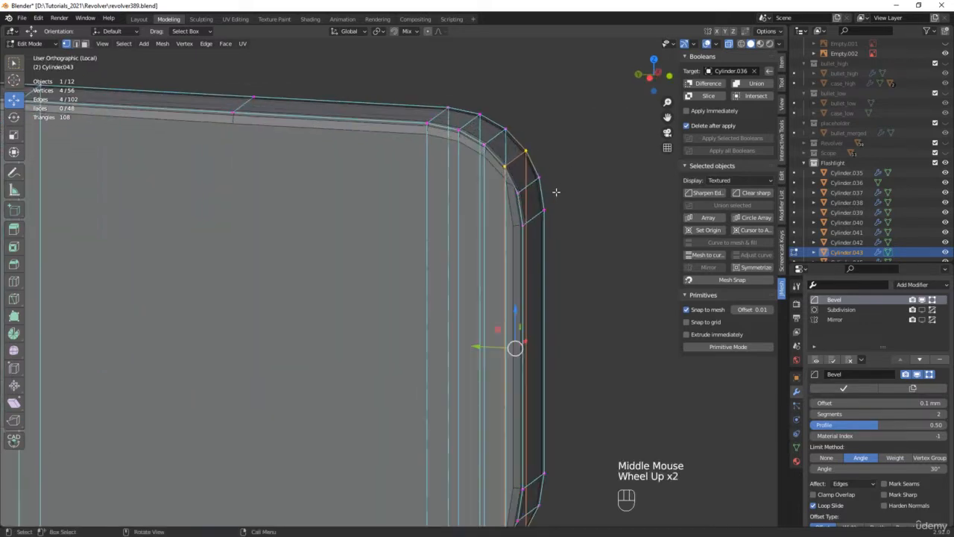
{"action": "key", "text": "Tab"}
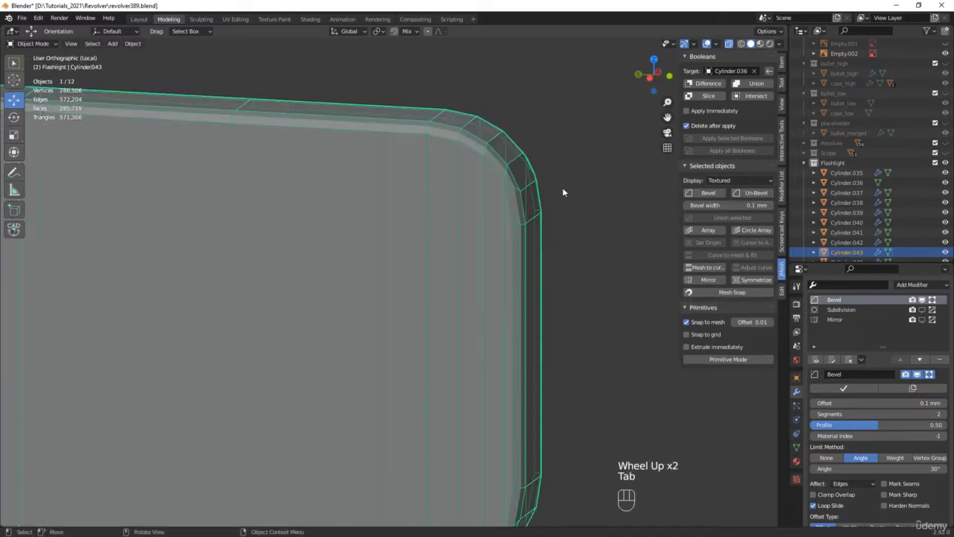
Disable Loop Slide on the rectangular plate's bevel and set its offset to 0.15 mm.
{"action": "left_click", "coordinate": [818, 507]}
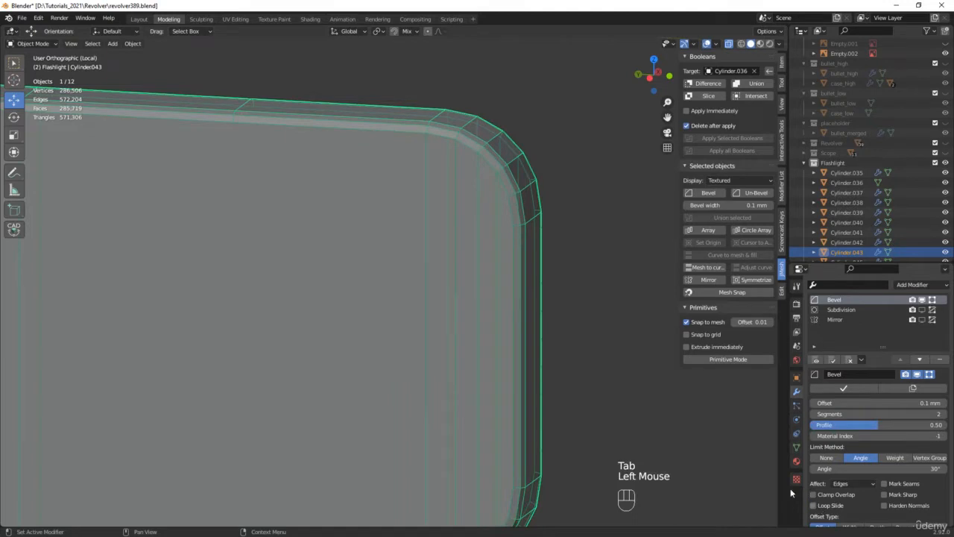
{"action": "double_click", "coordinate": [909, 402]}
{"action": "type", "text": "0.15"}
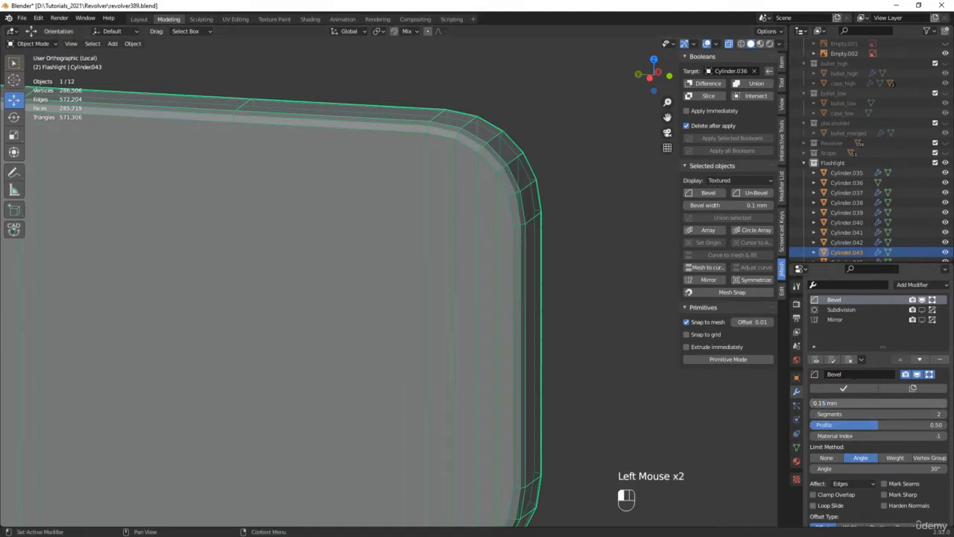
{"action": "key", "text": "Return"}
{"action": "key", "text": "alt+z"}
{"action": "middle_click_drag", "start_coordinate": [438, 280], "coordinate": [583, 300]}
{"action": "scroll", "coordinate": [440, 255], "scroll_direction": "down", "scroll_amount": 2}
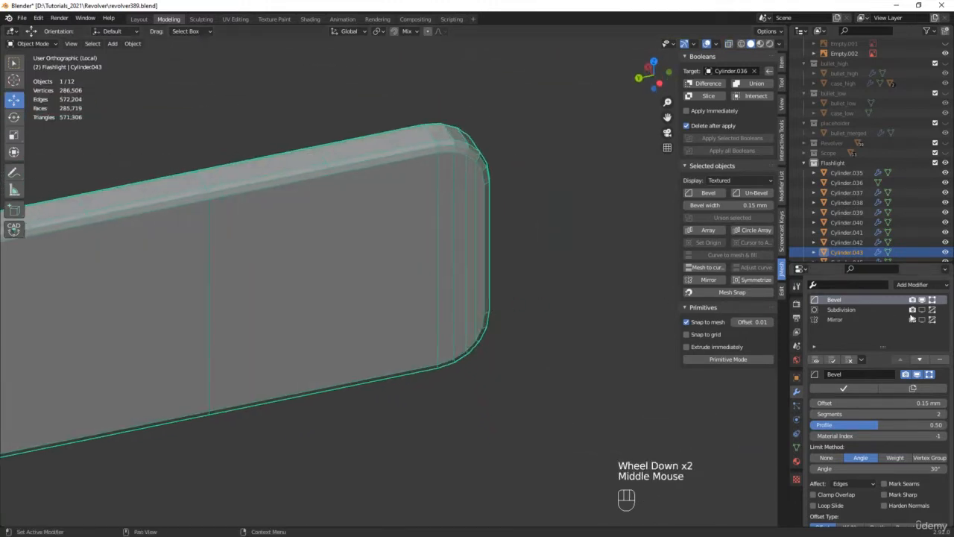
Show the plate's Subdivision modifier in the viewport again and leave the isolated view to check it inside its recess.
{"action": "left_click", "coordinate": [922, 309]}
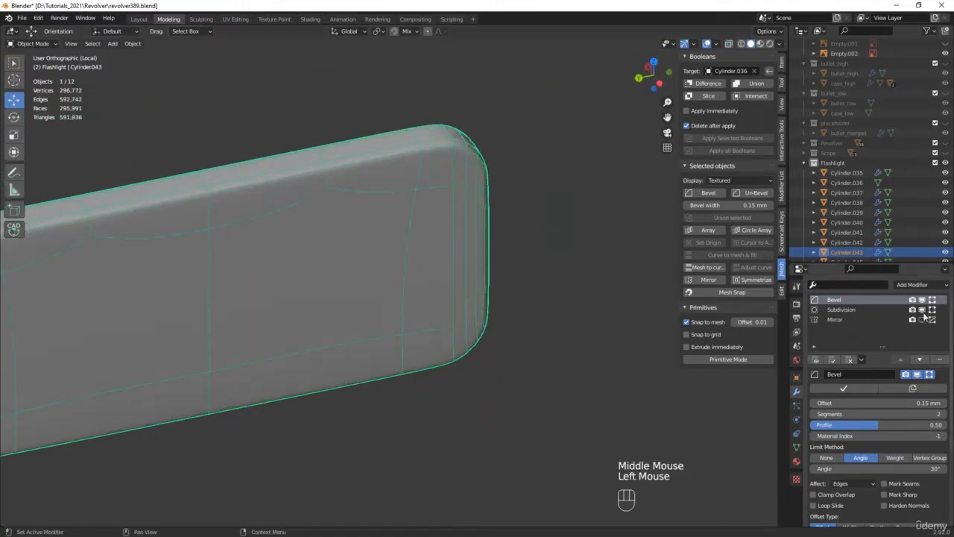
{"action": "left_click", "coordinate": [848, 309]}
{"action": "scroll", "coordinate": [485, 377], "scroll_direction": "down", "scroll_amount": 2}
{"action": "middle_click_drag", "start_coordinate": [484, 376], "coordinate": [410, 362]}
{"action": "key", "text": "F4"}
{"action": "key", "text": "F4"}
{"action": "key", "text": "slash"}
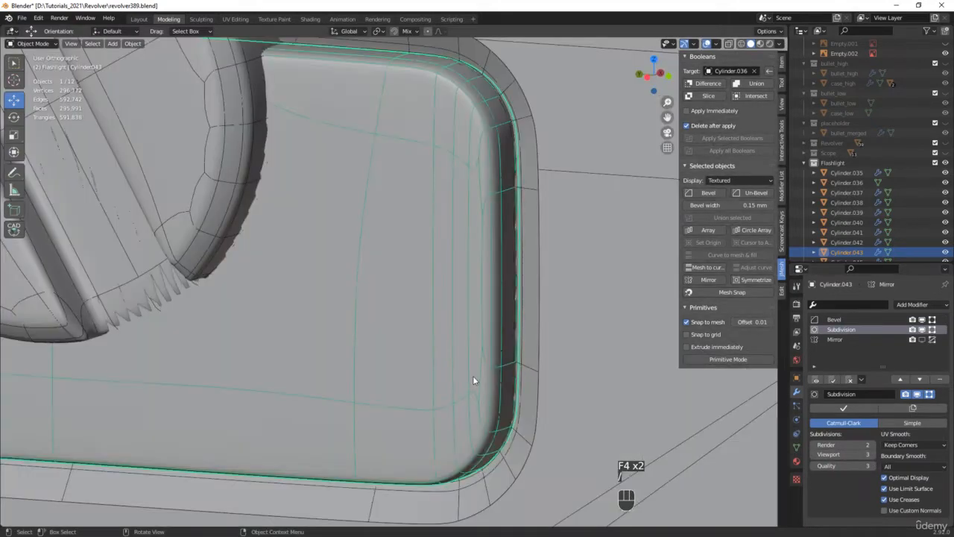
{"action": "scroll", "coordinate": [474, 374], "scroll_direction": "down", "scroll_amount": 3}
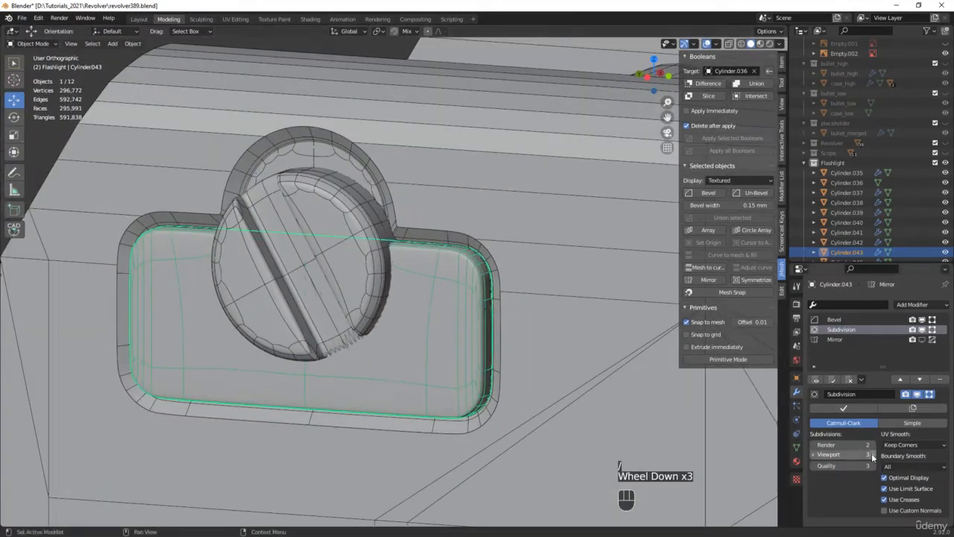
Reduce the oblong button's bevel to 1 segment.
{"action": "key", "text": "F4"}
{"action": "scroll", "coordinate": [522, 395], "scroll_direction": "down", "scroll_amount": 2}
{"action": "scroll", "coordinate": [489, 389], "scroll_direction": "down", "scroll_amount": 1}
{"action": "middle_click_drag", "start_coordinate": [489, 389], "coordinate": [398, 302], "text": "shift"}
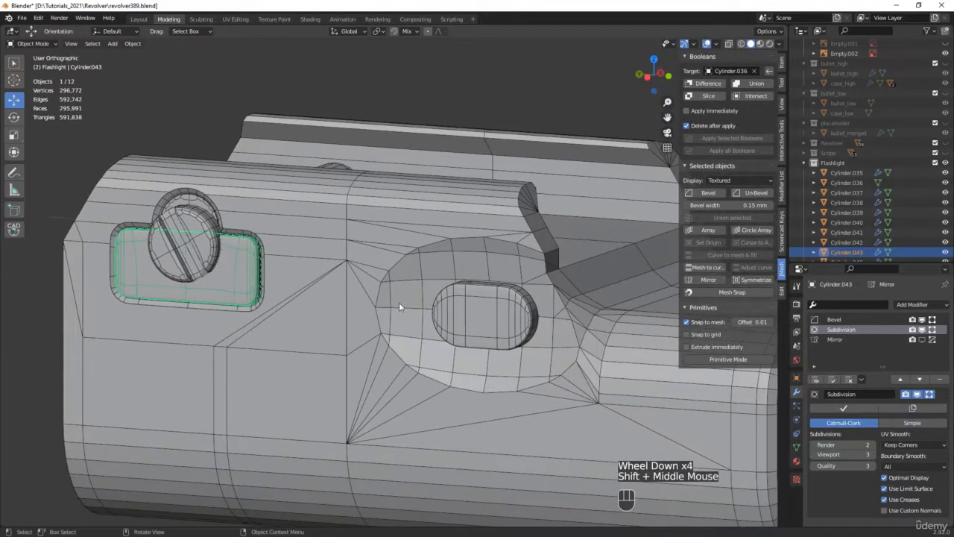
{"action": "left_click", "coordinate": [530, 331]}
{"action": "scroll", "coordinate": [523, 307], "scroll_direction": "up", "scroll_amount": 3}
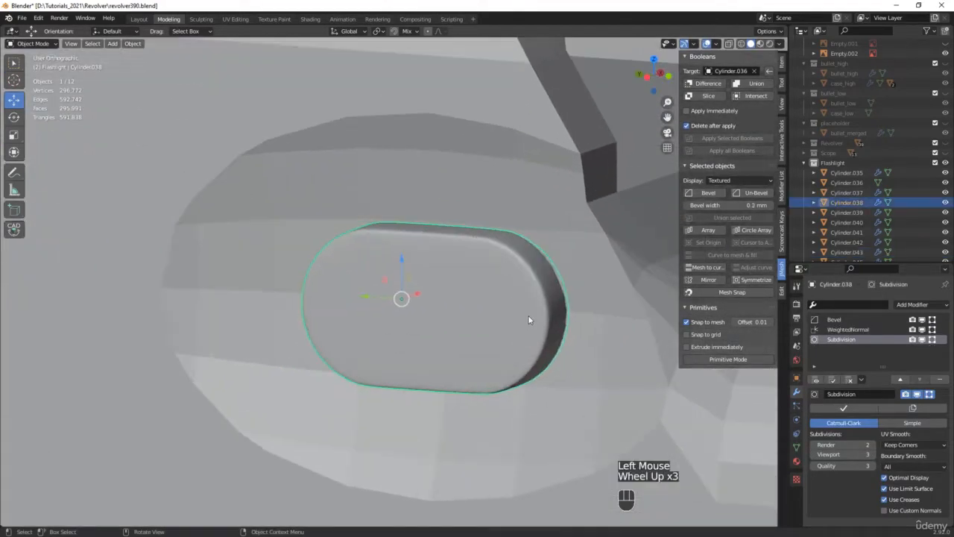
{"action": "left_click", "coordinate": [849, 319]}
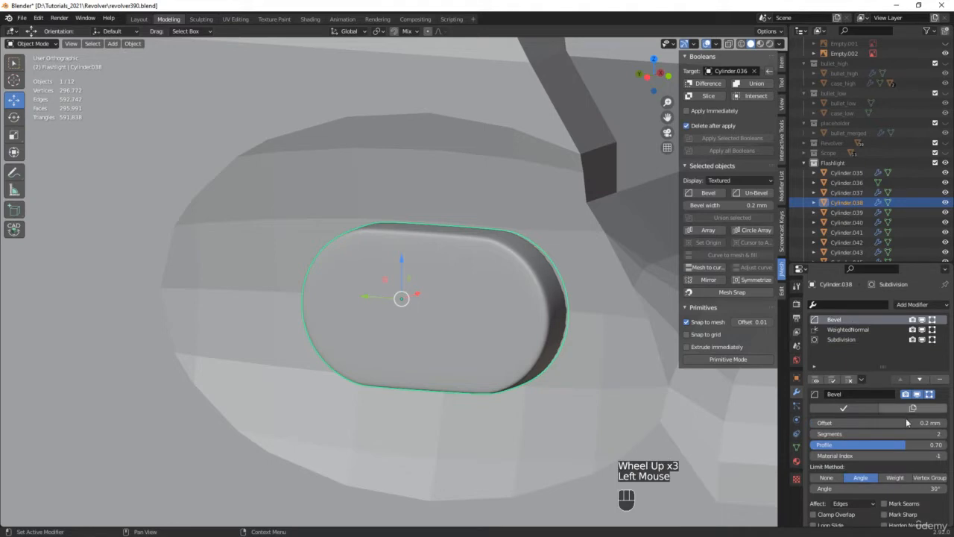
{"action": "left_click", "coordinate": [813, 434]}
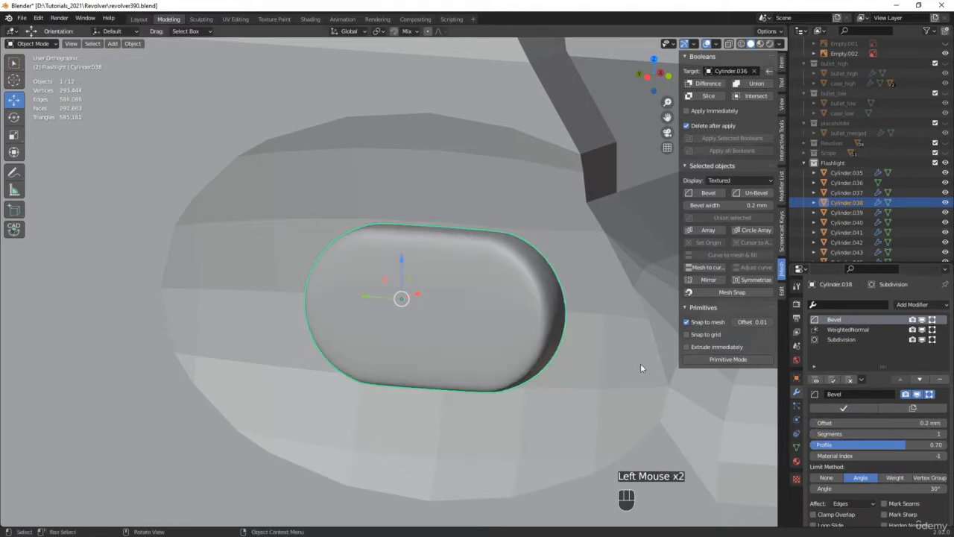
Reduce the rectangular plate's bevel to 1 segment.
{"action": "scroll", "coordinate": [228, 296], "scroll_direction": "down", "scroll_amount": 2}
{"action": "middle_click_drag", "start_coordinate": [228, 296], "coordinate": [378, 343], "text": "shift"}
{"action": "scroll", "coordinate": [319, 281], "scroll_direction": "up", "scroll_amount": 2}
{"action": "left_click", "coordinate": [319, 281]}
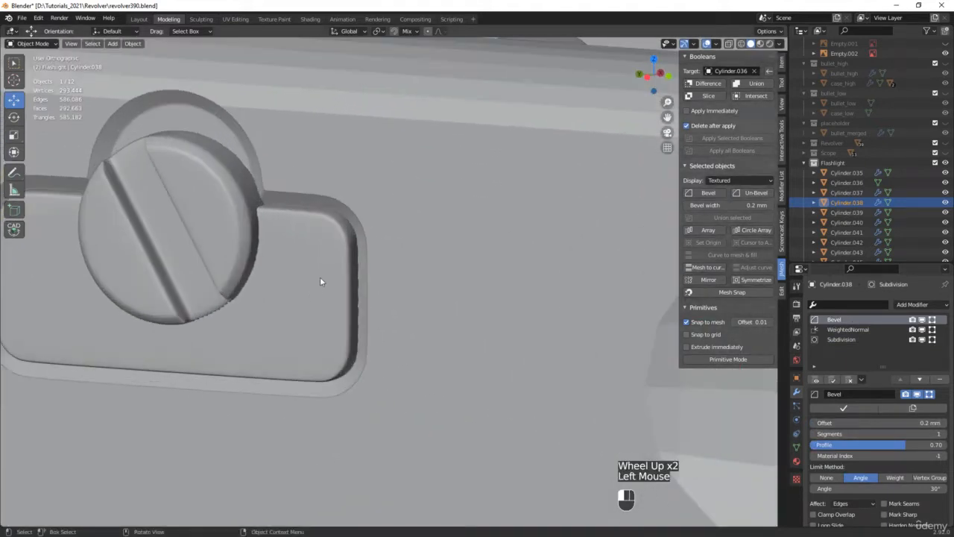
{"action": "left_click", "coordinate": [834, 320]}
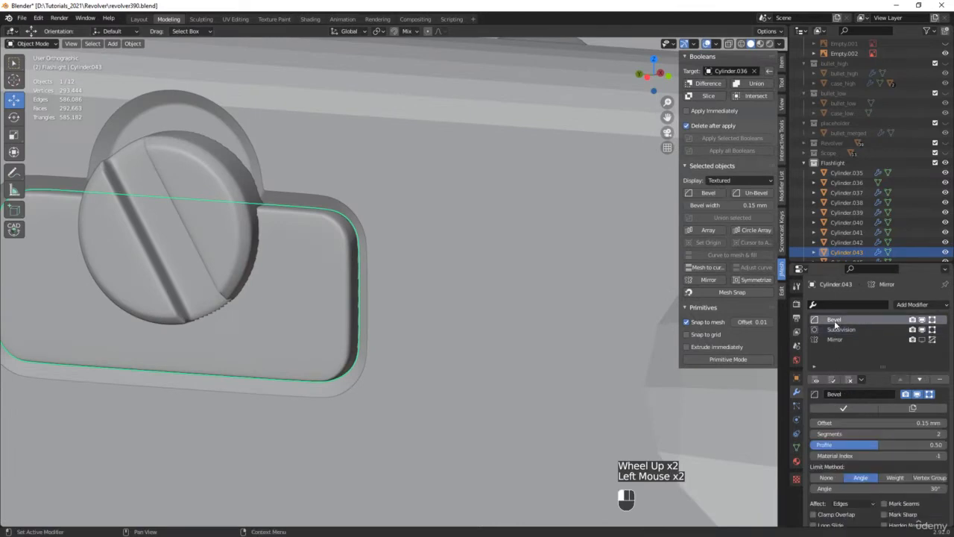
{"action": "left_click", "coordinate": [813, 437]}
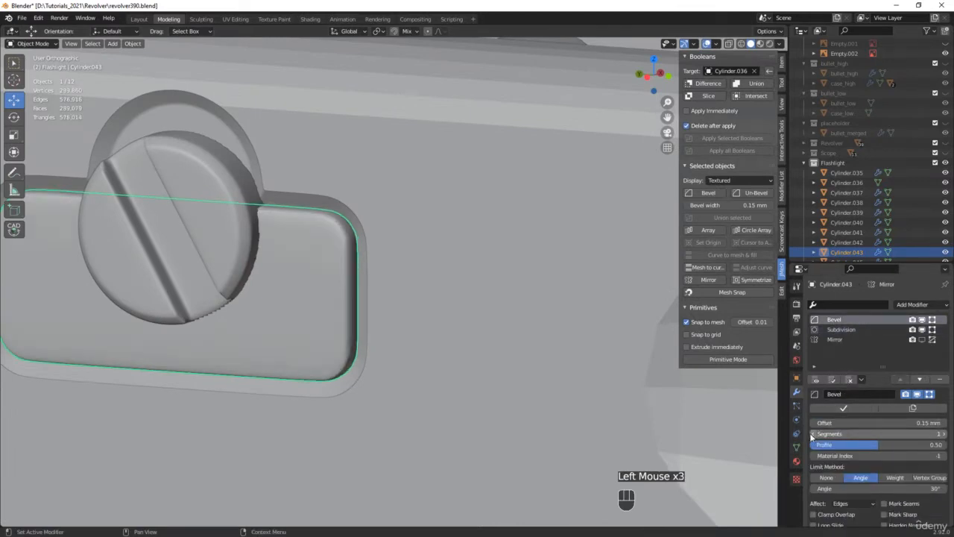
Set the rectangular plate's viewport subdivision level to 4 and save the file as the next version, revolver391.blend.
{"action": "left_click", "coordinate": [848, 331]}
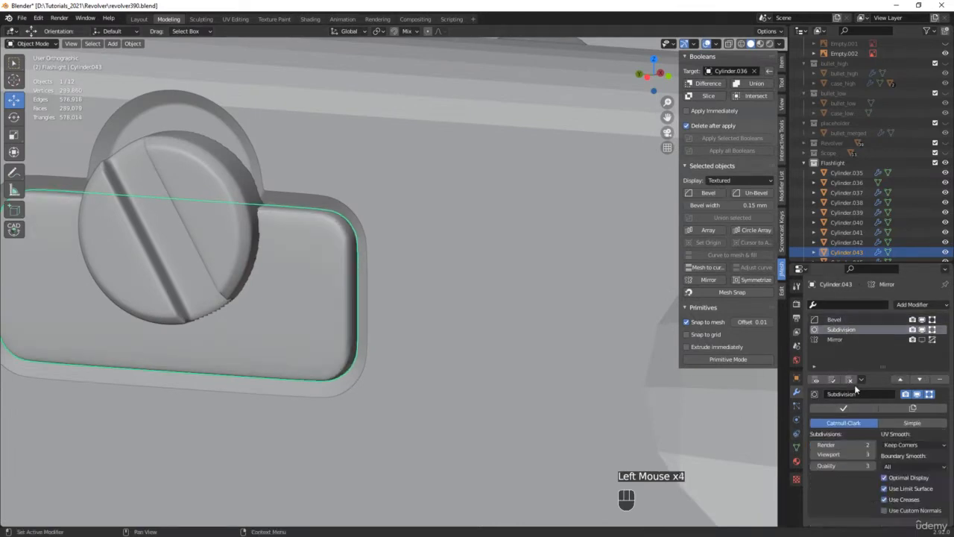
{"action": "left_click", "coordinate": [874, 454]}
{"action": "scroll", "coordinate": [362, 305], "scroll_direction": "down", "scroll_amount": 2}
{"action": "scroll", "coordinate": [362, 305], "scroll_direction": "down", "scroll_amount": 1}
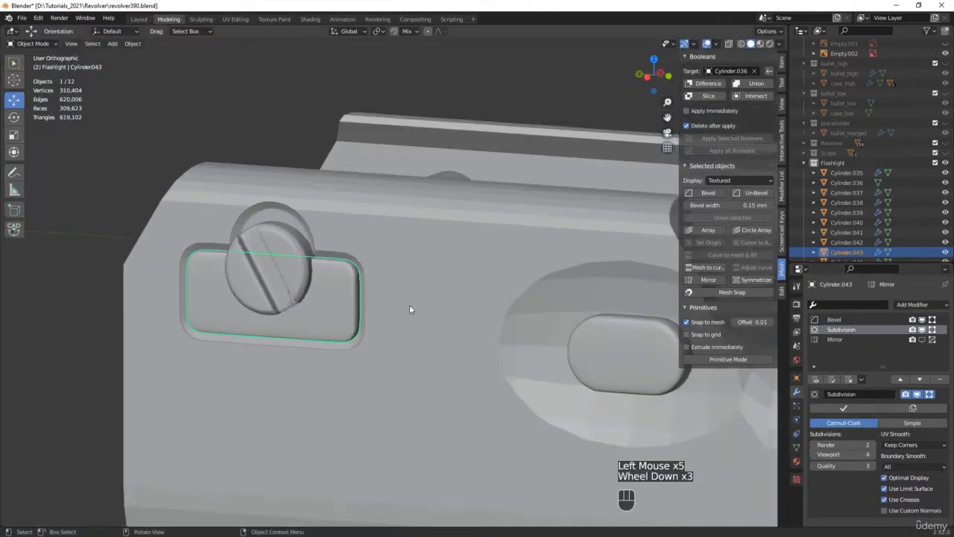
{"action": "middle_click_drag", "start_coordinate": [522, 344], "coordinate": [378, 344], "text": "shift"}
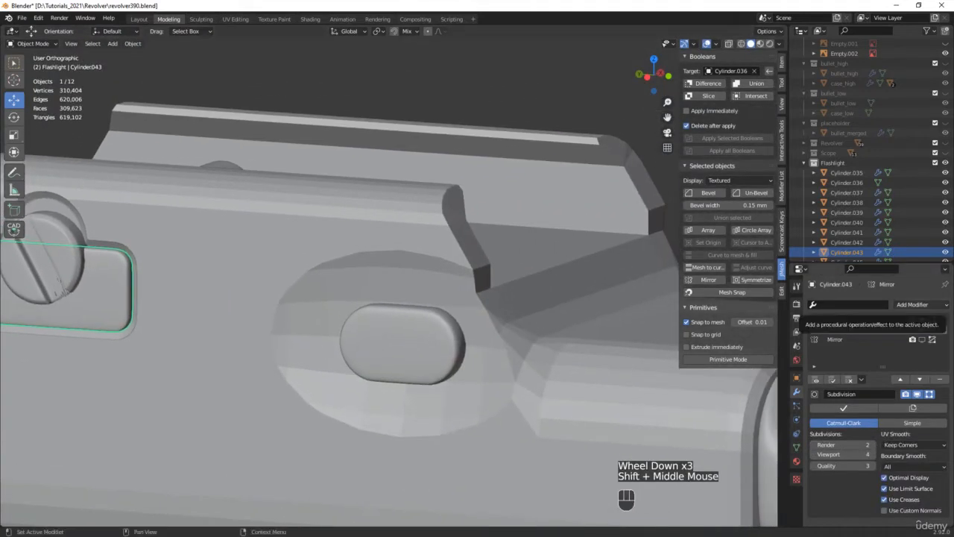
{"action": "key", "text": "ctrl+alt+s"}
Subdivide all the vertical edges across the rectangular plate, selecting them through the mesh in an orthographic side view.
{"action": "middle_click_drag", "start_coordinate": [86, 293], "coordinate": [440, 300]}
{"action": "scroll", "coordinate": [259, 258], "scroll_direction": "up", "scroll_amount": 5}
{"action": "key", "text": "Tab"}
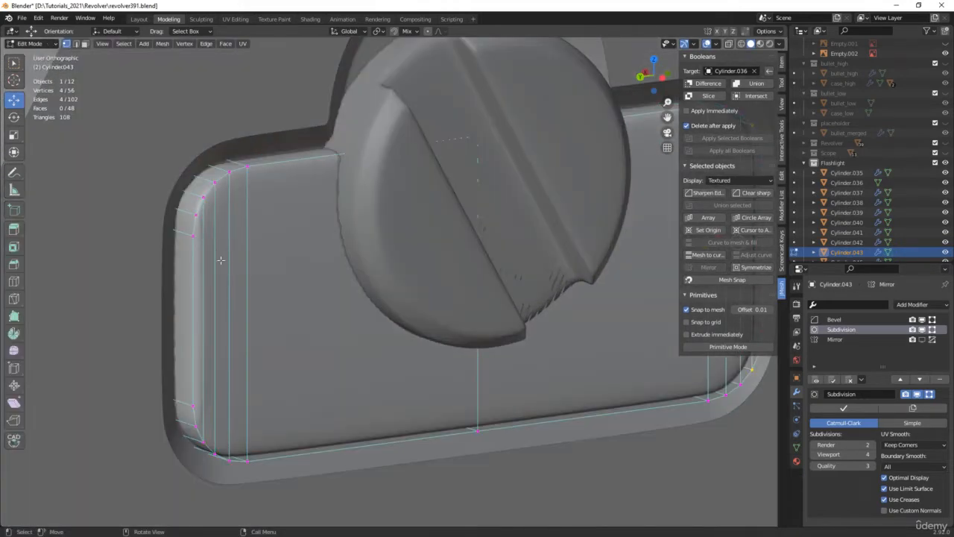
{"action": "middle_click_drag", "start_coordinate": [213, 258], "coordinate": [178, 245], "text": "alt"}
{"action": "key", "text": "alt+z"}
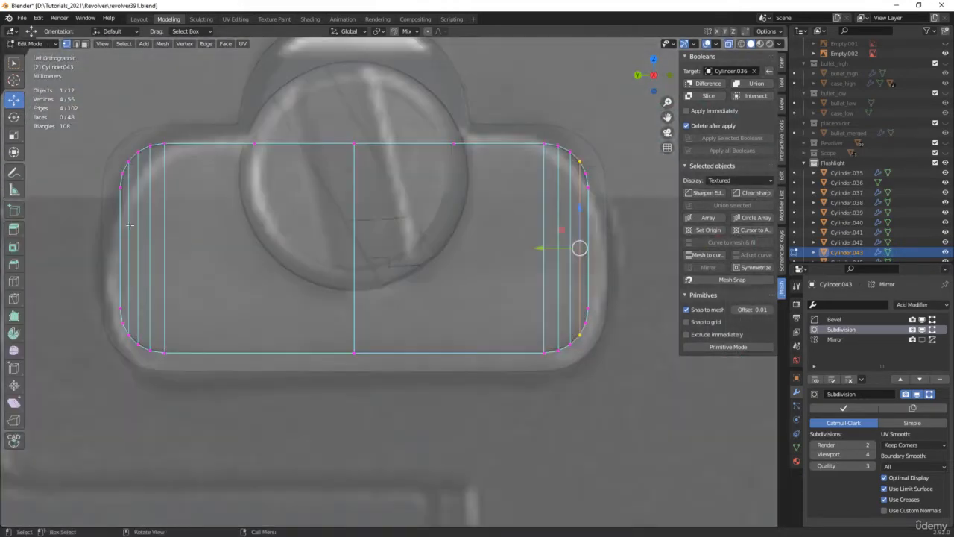
{"action": "key", "text": "2"}
{"action": "left_click_drag", "start_coordinate": [71, 232], "coordinate": [667, 235]}
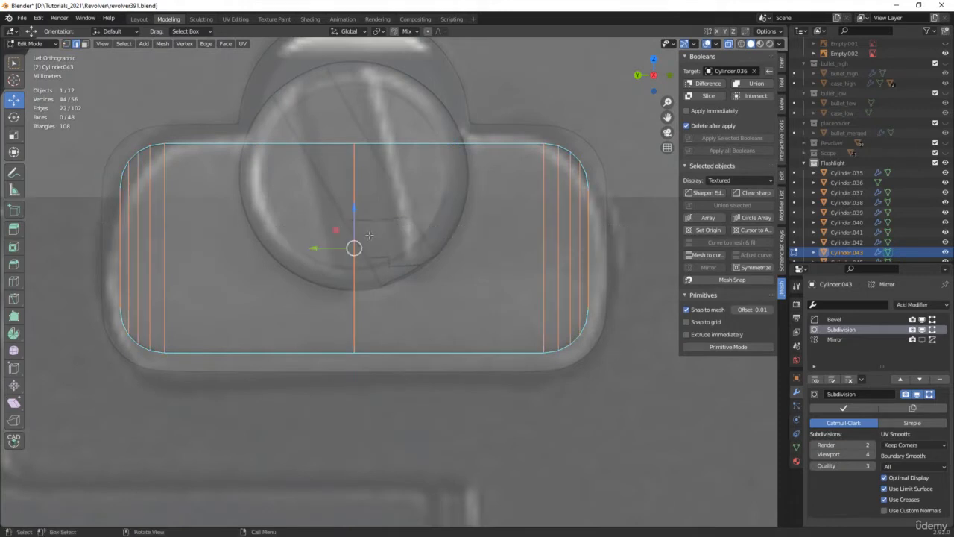
{"action": "right_click", "coordinate": [278, 237]}
{"action": "left_click", "coordinate": [277, 237]}
{"action": "middle_click_drag", "start_coordinate": [277, 237], "coordinate": [196, 213]}
{"action": "key", "text": "Tab"}
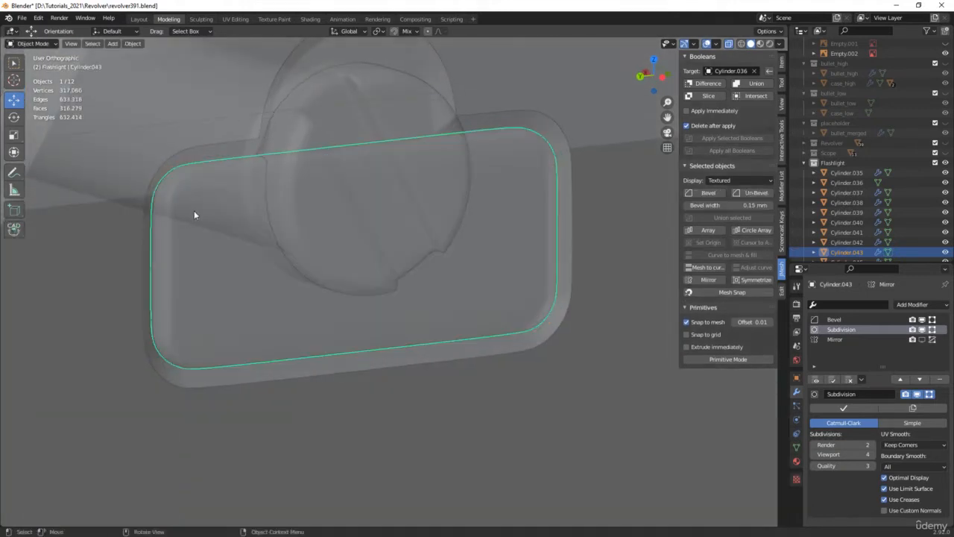
{"action": "key", "text": "alt+z"}
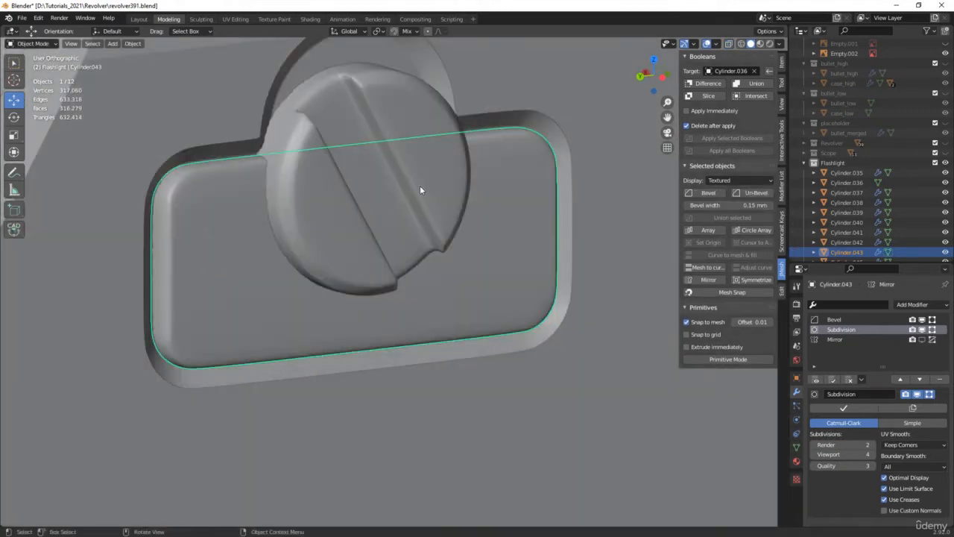
Rename the flashlight's main body, Cylinder.036, as Flashlight_high.
{"action": "scroll", "coordinate": [420, 185], "scroll_direction": "down", "scroll_amount": 6}
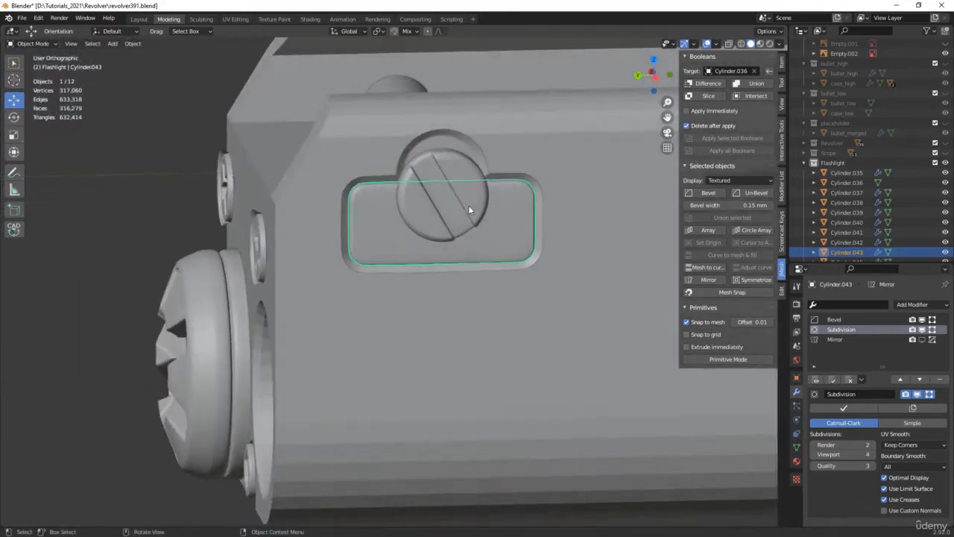
{"action": "middle_click_drag", "start_coordinate": [468, 205], "coordinate": [304, 373]}
{"action": "middle_click_drag", "start_coordinate": [343, 314], "coordinate": [332, 314]}
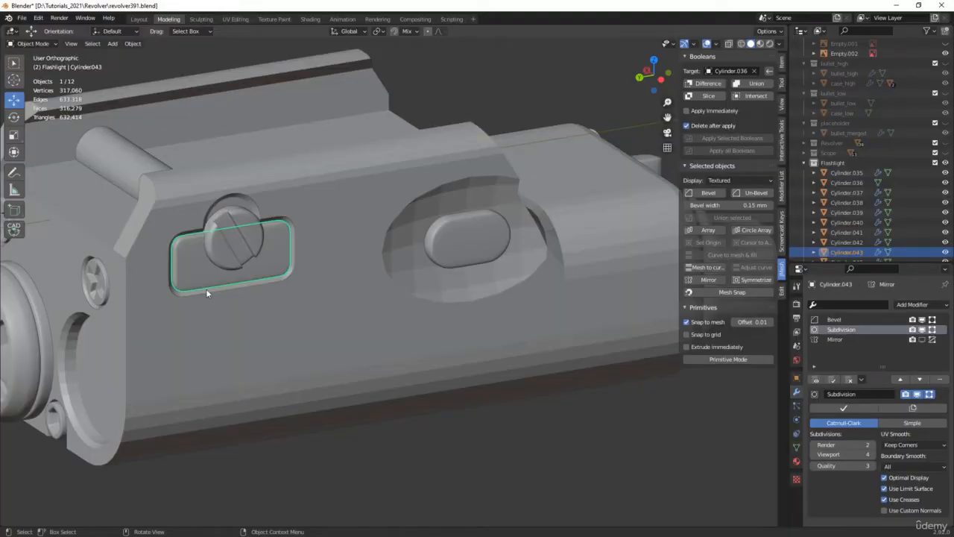
{"action": "left_click", "coordinate": [198, 309]}
{"action": "scroll", "coordinate": [209, 317], "scroll_direction": "down", "scroll_amount": 1}
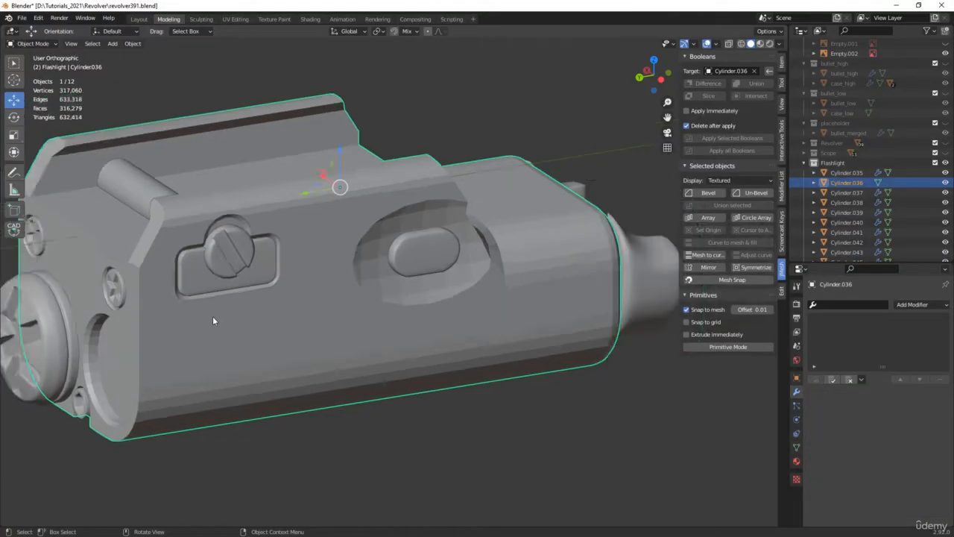
{"action": "middle_click_drag", "start_coordinate": [212, 319], "coordinate": [268, 302]}
{"action": "scroll", "coordinate": [854, 181], "scroll_direction": "down", "scroll_amount": 1}
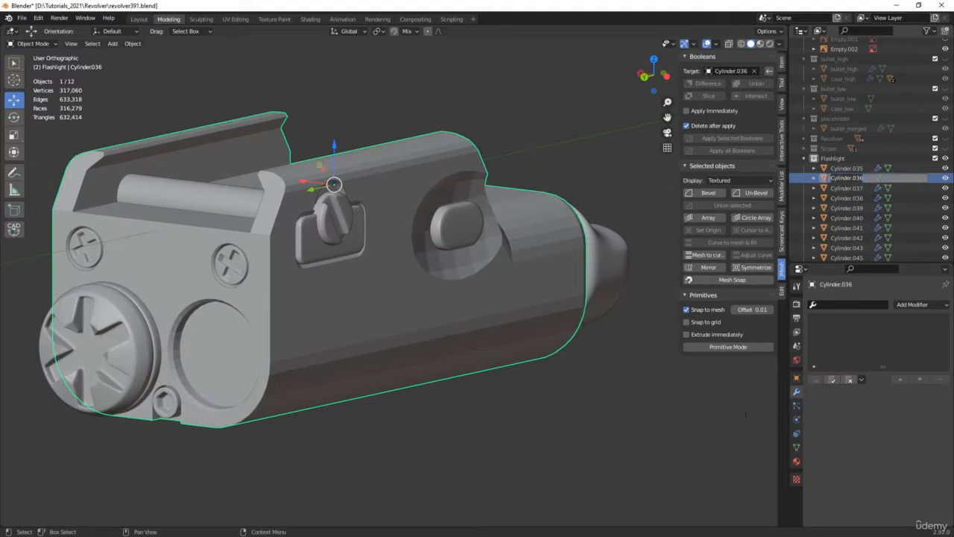
{"action": "type", "text": "Flashlight_h"}
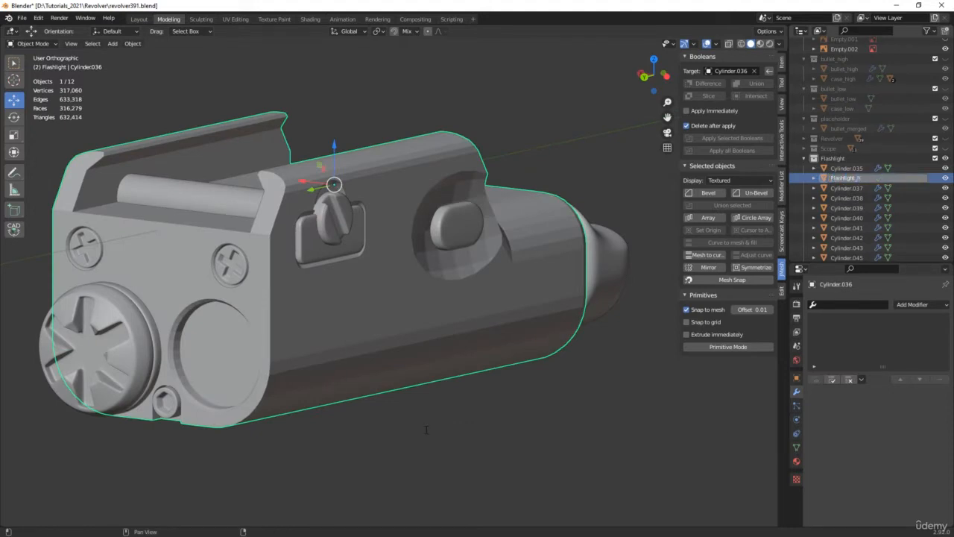
{"action": "type", "text": "igh"}
{"action": "key", "text": "Return"}
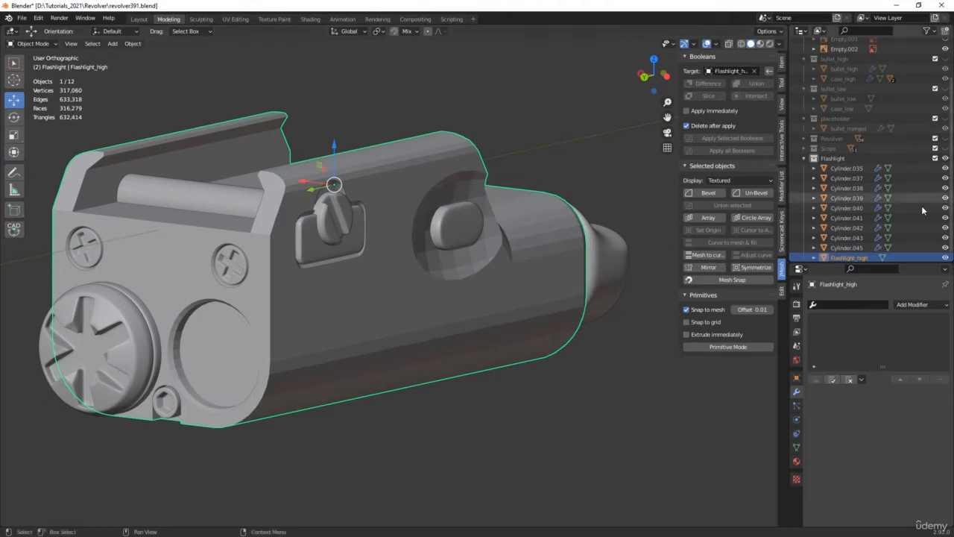
Parent the front screws, the side screw's frame and the round rear buttons (Cylinder.037, 041 and 040) to Flashlight_high.
{"action": "scroll", "coordinate": [922, 205], "scroll_direction": "down", "scroll_amount": 1}
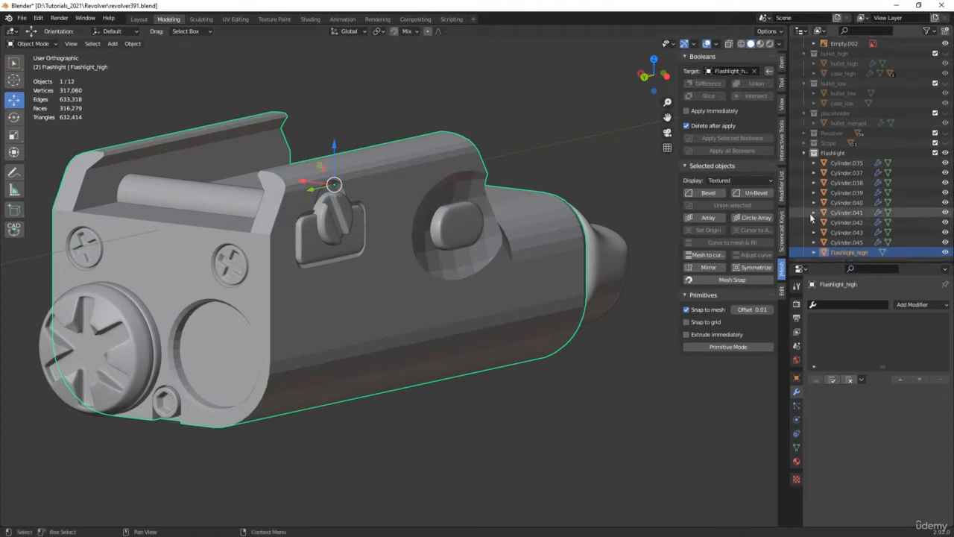
{"action": "left_click", "coordinate": [232, 264]}
{"action": "middle_click_drag", "start_coordinate": [189, 362], "coordinate": [166, 382]}
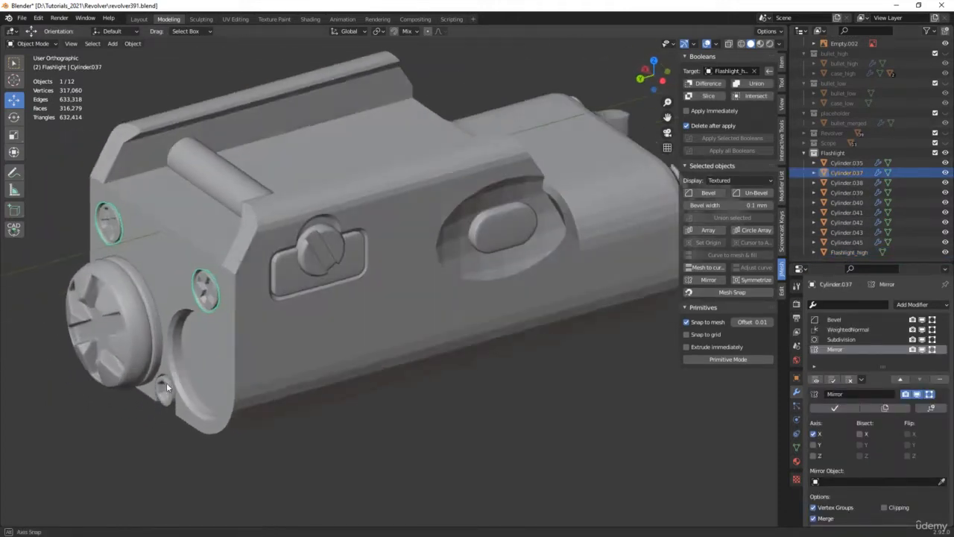
{"action": "scroll", "coordinate": [167, 382], "scroll_direction": "up", "scroll_amount": 2}
{"action": "left_click", "coordinate": [325, 213], "text": "shift"}
{"action": "middle_click_drag", "start_coordinate": [324, 213], "coordinate": [389, 241]}
{"action": "scroll", "coordinate": [378, 242], "scroll_direction": "down", "scroll_amount": 2}
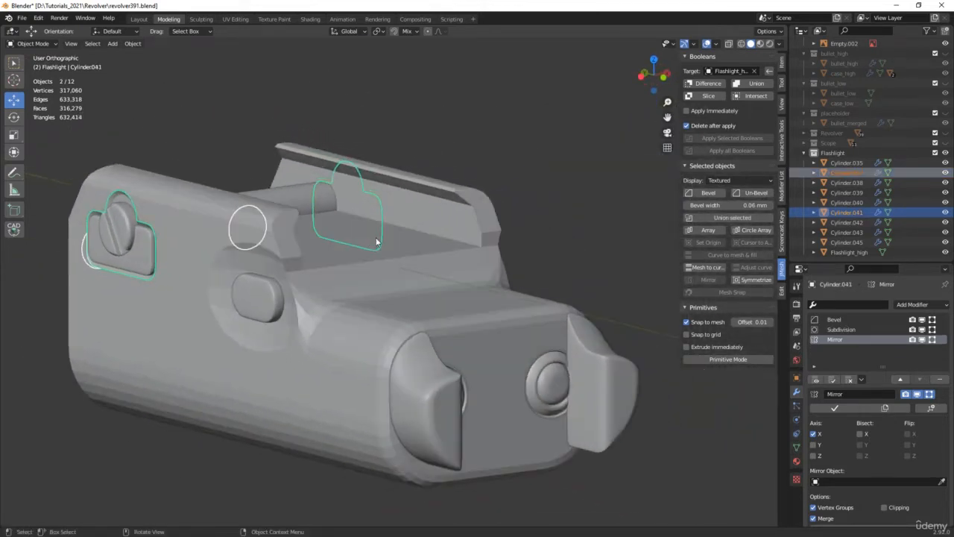
{"action": "left_click", "coordinate": [554, 378], "text": "shift"}
{"action": "scroll", "coordinate": [555, 377], "scroll_direction": "down", "scroll_amount": 2}
{"action": "middle_click_drag", "start_coordinate": [545, 375], "coordinate": [671, 378]}
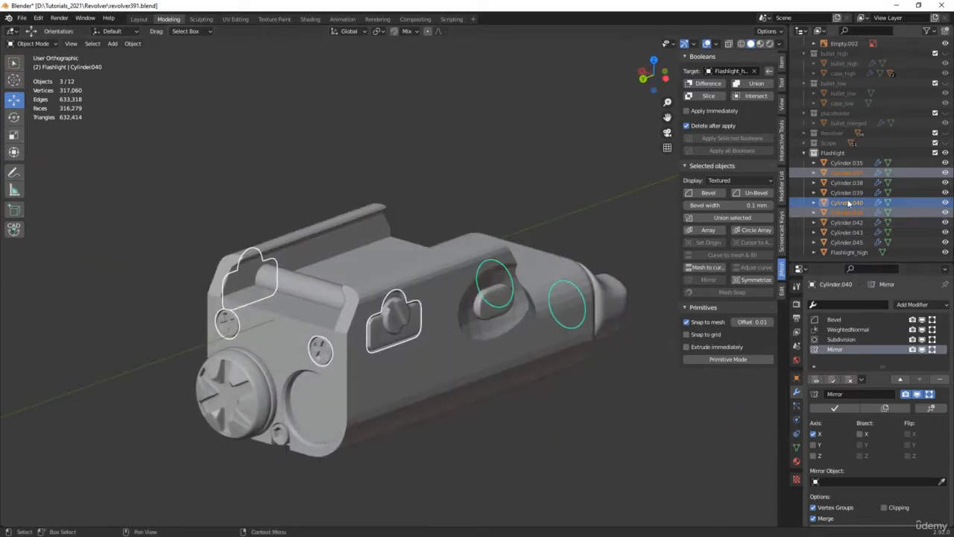
{"action": "left_click_drag", "start_coordinate": [850, 204], "coordinate": [846, 249], "text": "shift"}
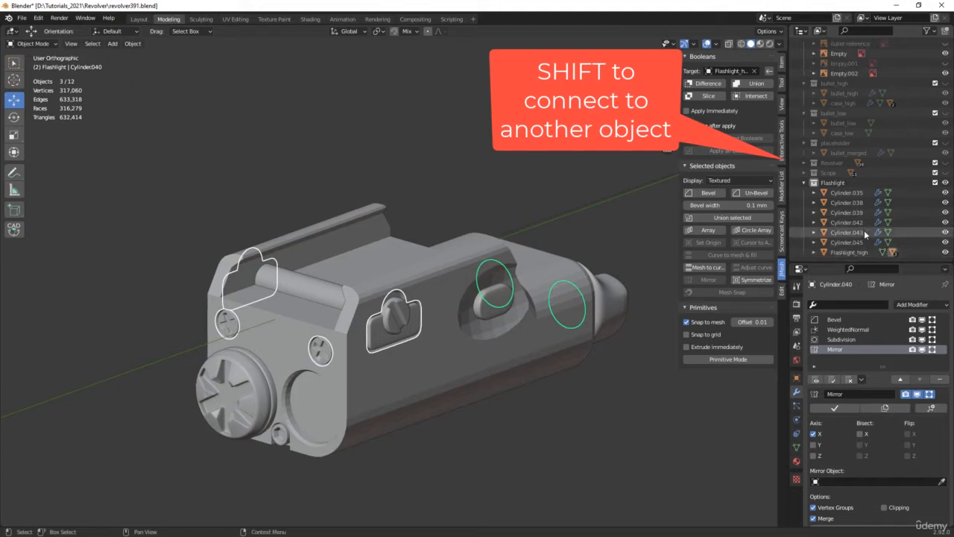
Test the parenting by moving the Flashlight_high body, and undo the move.
{"action": "left_click", "coordinate": [383, 388]}
{"action": "middle_click_drag", "start_coordinate": [383, 387], "coordinate": [393, 276]}
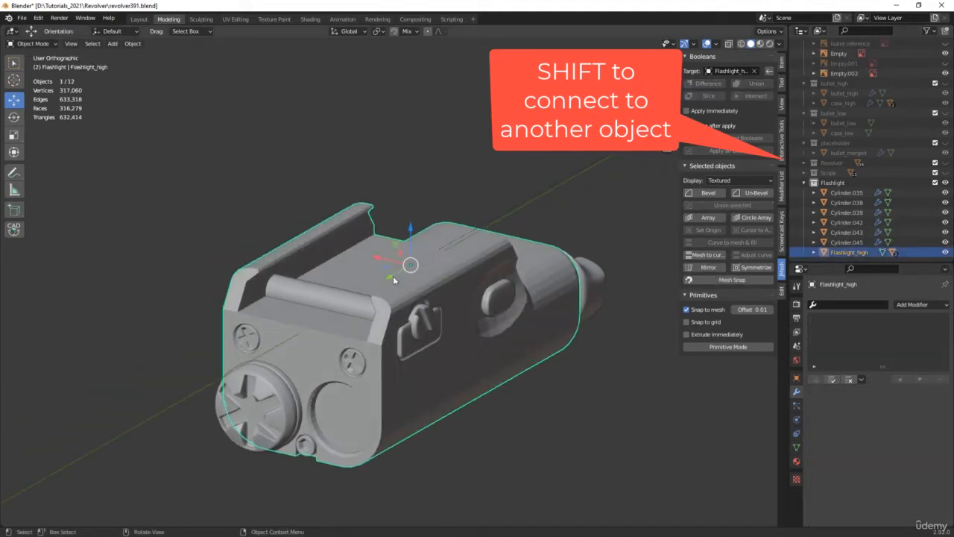
{"action": "left_click_drag", "start_coordinate": [363, 255], "coordinate": [107, 201]}
{"action": "middle_click_drag", "start_coordinate": [514, 307], "coordinate": [376, 255]}
{"action": "key", "text": "ctrl+z"}
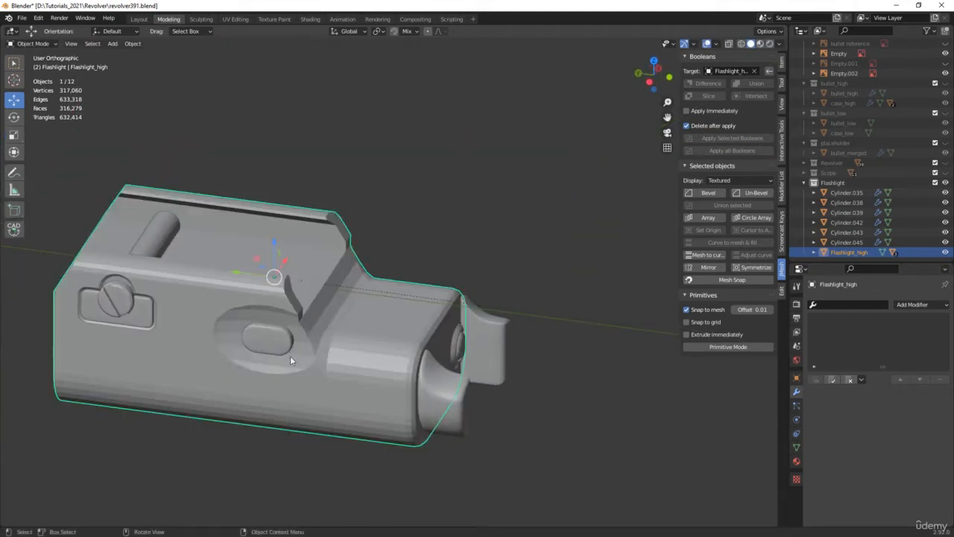
Apply the location transform of the oblong side button.
{"action": "left_click", "coordinate": [270, 341]}
{"action": "middle_click_drag", "start_coordinate": [269, 340], "coordinate": [438, 344]}
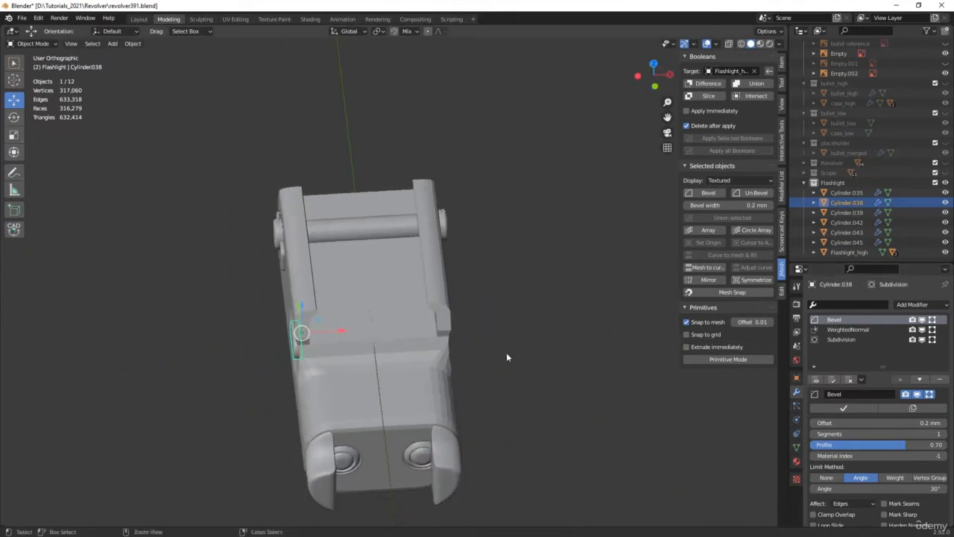
{"action": "key", "text": "ctrl+a"}
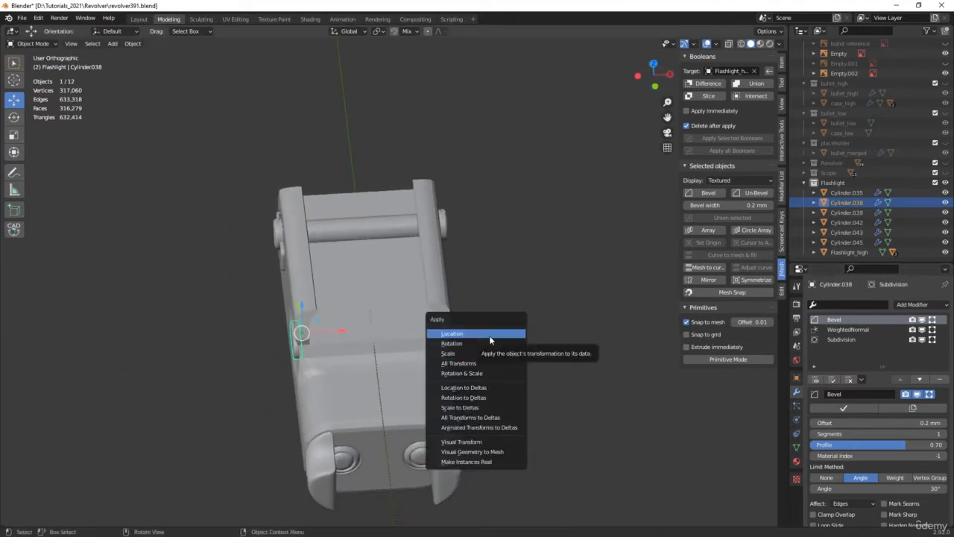
{"action": "left_click", "coordinate": [488, 334]}
Add a Mirror modifier to the oblong side button, mirroring on the Z axis only.
{"action": "scroll", "coordinate": [489, 335], "scroll_direction": "down", "scroll_amount": 5}
{"action": "middle_click_drag", "start_coordinate": [528, 334], "coordinate": [507, 344]}
{"action": "left_click", "coordinate": [911, 305]}
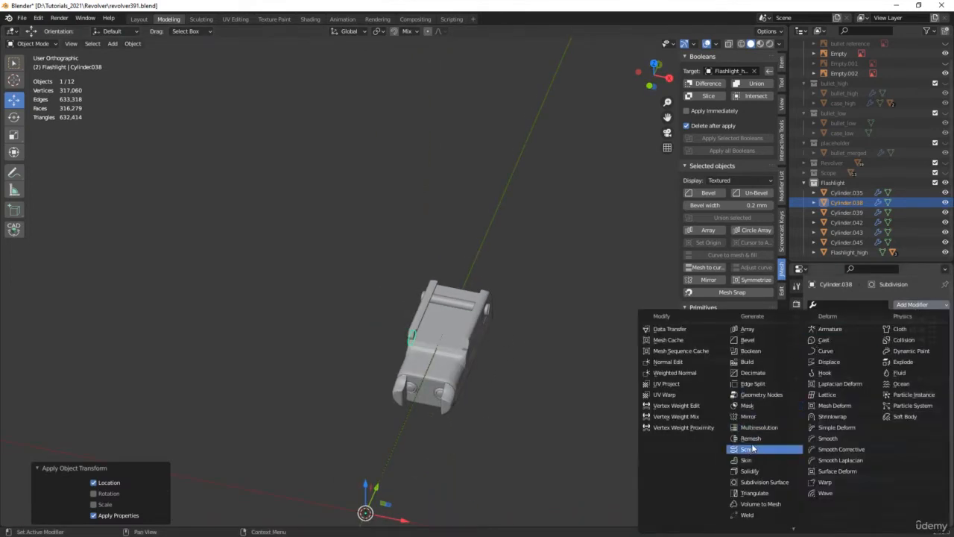
{"action": "left_click", "coordinate": [751, 417]}
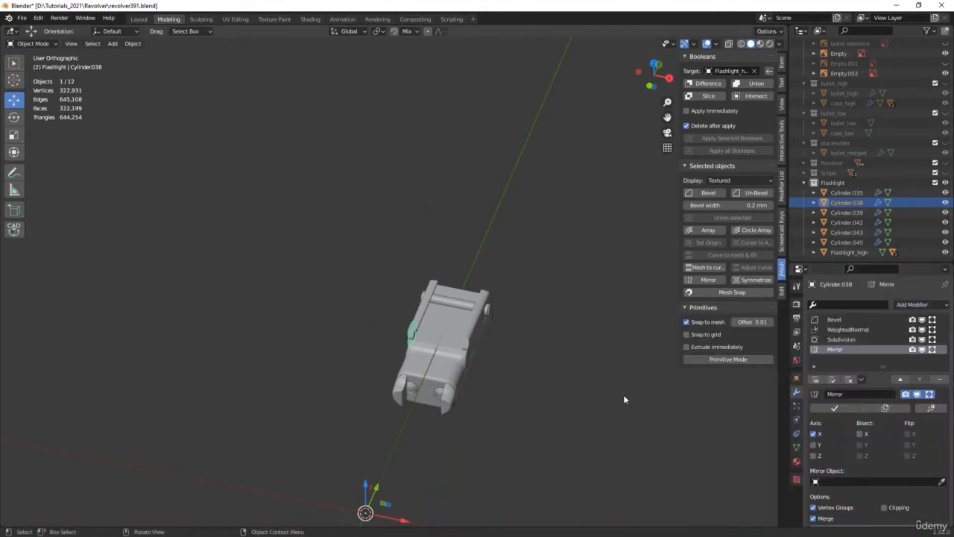
{"action": "left_click", "coordinate": [813, 434]}
{"action": "left_click", "coordinate": [813, 456]}
Show the rectangular plate's Mirror modifier in the viewport and save the file as the next version, revolver392.blend.
{"action": "middle_click_drag", "start_coordinate": [414, 334], "coordinate": [501, 209], "text": "shift"}
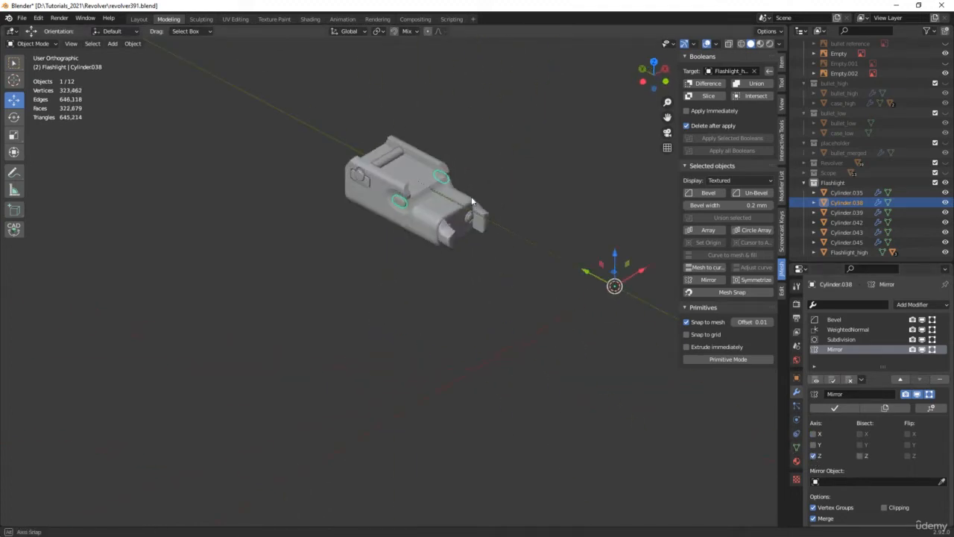
{"action": "middle_click_drag", "start_coordinate": [375, 184], "coordinate": [395, 177]}
{"action": "scroll", "coordinate": [395, 176], "scroll_direction": "up", "scroll_amount": 5}
{"action": "left_click", "coordinate": [310, 217]}
{"action": "middle_click_drag", "start_coordinate": [310, 213], "coordinate": [433, 226]}
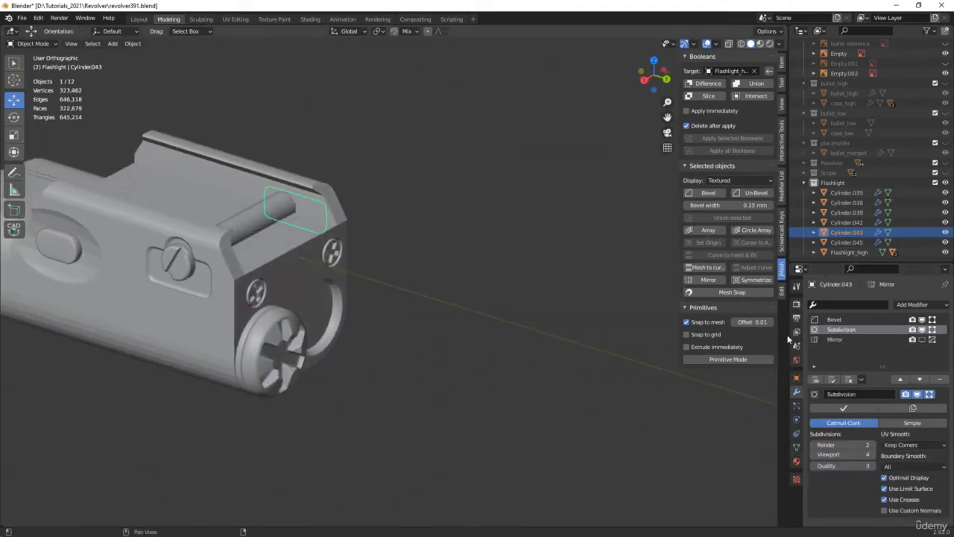
{"action": "left_click", "coordinate": [922, 339]}
{"action": "middle_click_drag", "start_coordinate": [417, 268], "coordinate": [484, 267]}
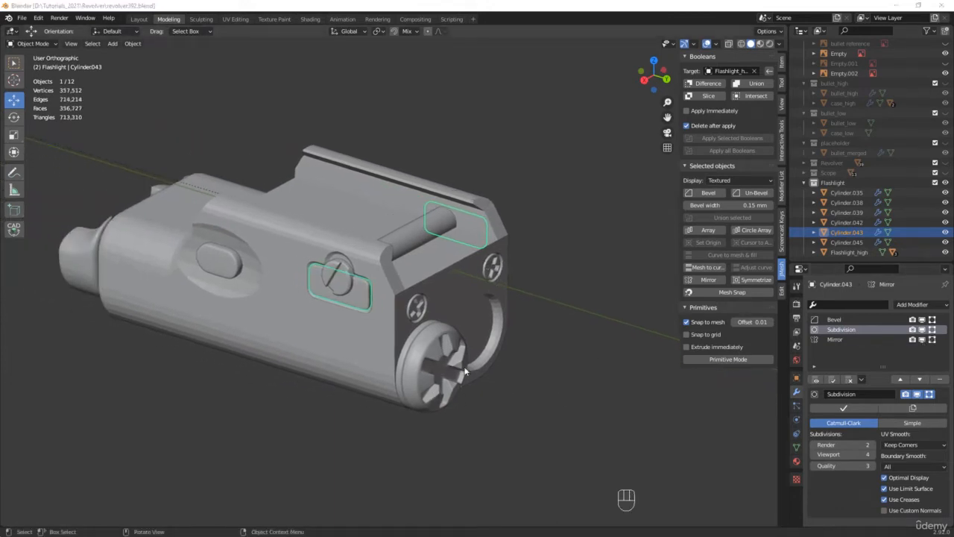
Rename the rectangular plate as Flashlight_button_high, reusing the copied name of the flashlight body.
{"action": "left_click", "coordinate": [850, 252]}
{"action": "double_click", "coordinate": [849, 252]}
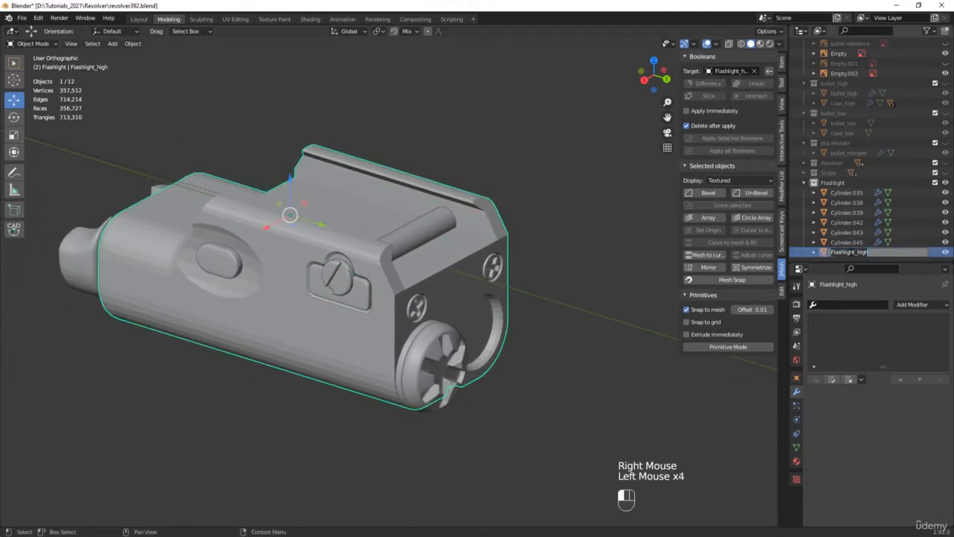
{"action": "key", "text": "ctrl+c"}
{"action": "key", "text": "Return"}
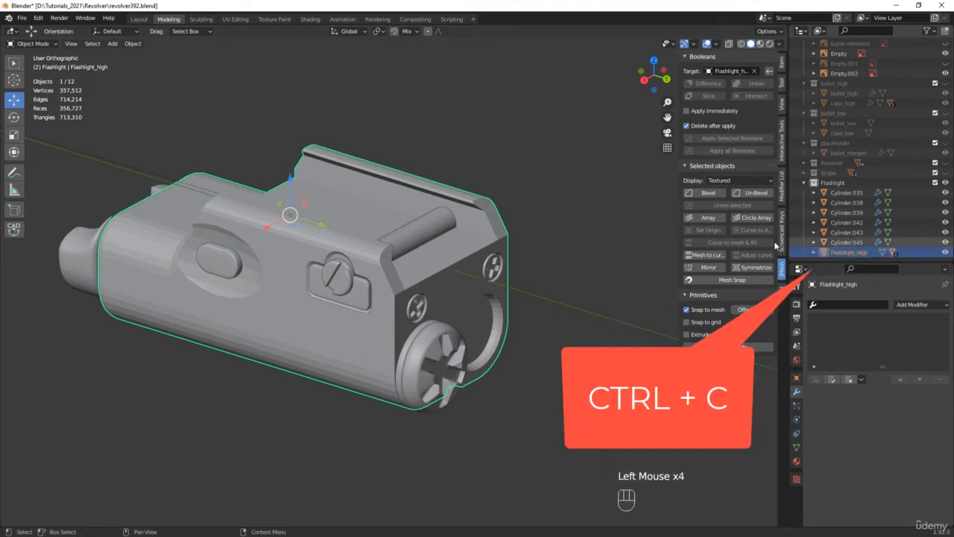
{"action": "left_click", "coordinate": [355, 296]}
{"action": "double_click", "coordinate": [850, 231]}
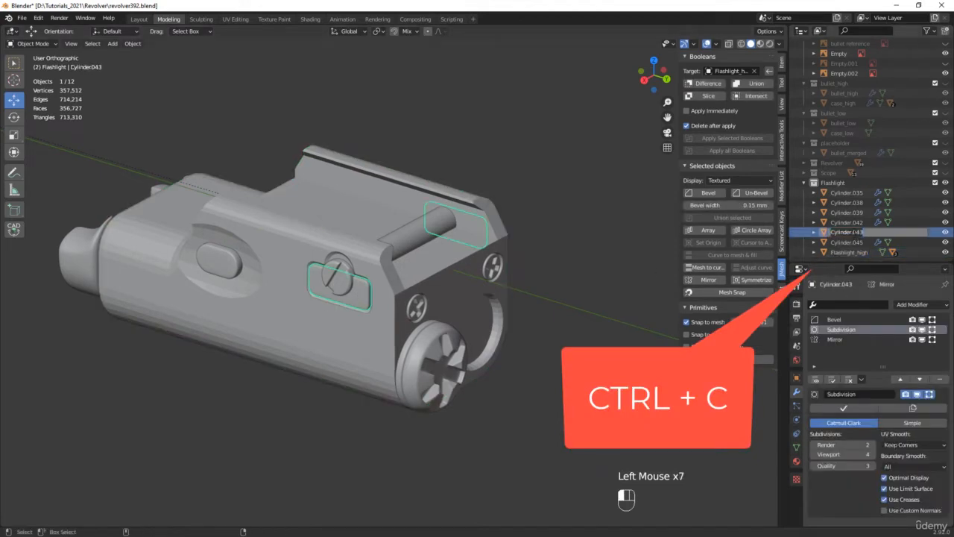
{"action": "key", "text": "ctrl+v"}
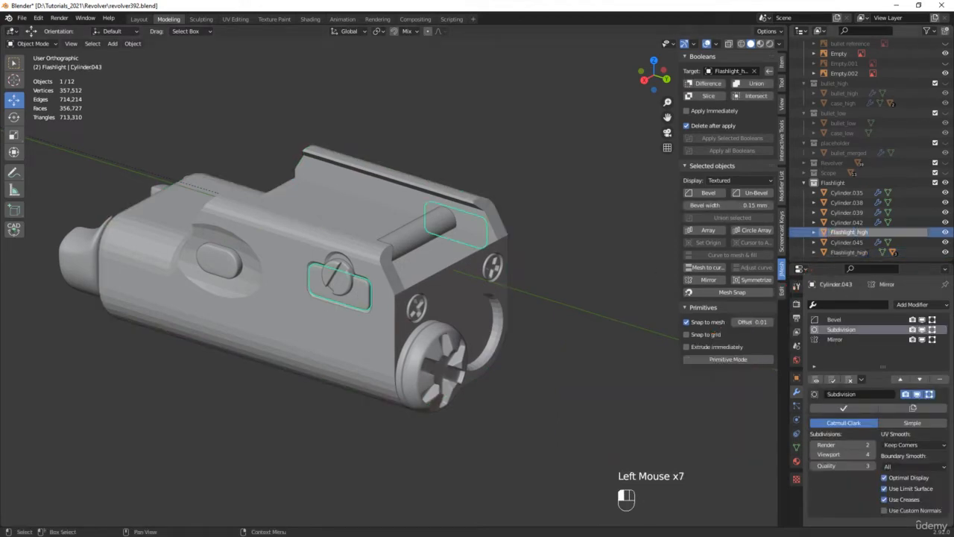
{"action": "type", "text": "button_"}
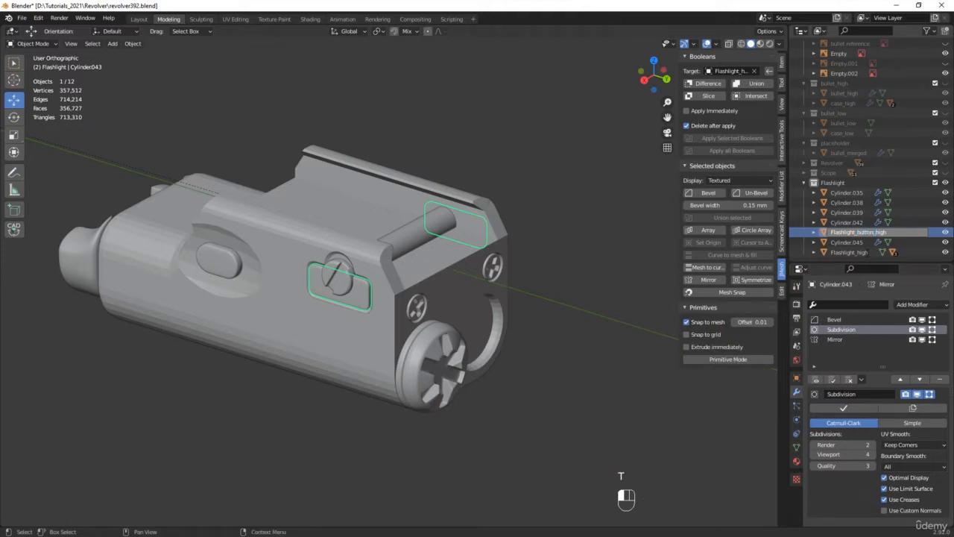
{"action": "key", "text": "Return"}
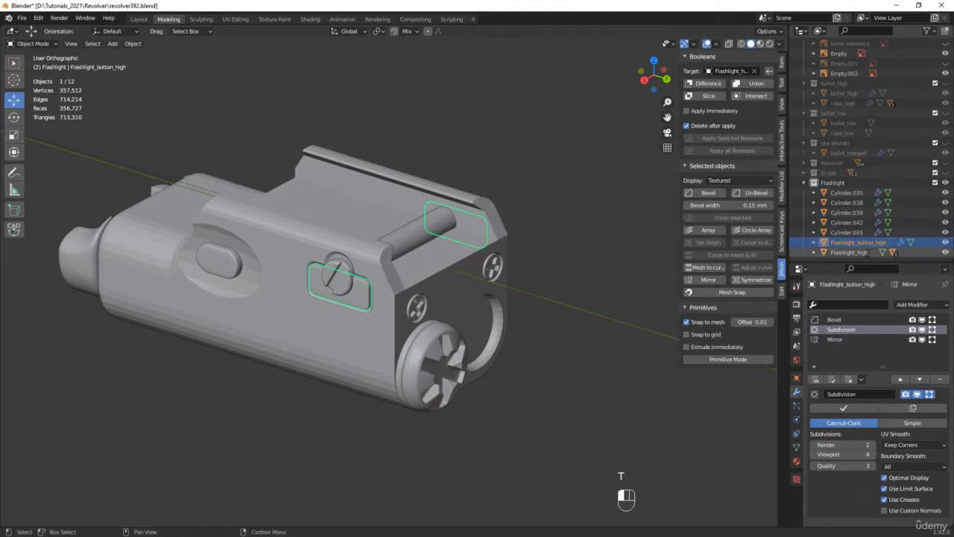
Rename the oblong side button as Flashlight_button2_high, reusing the copied body name.
{"action": "left_click", "coordinate": [228, 262]}
{"action": "double_click", "coordinate": [843, 204]}
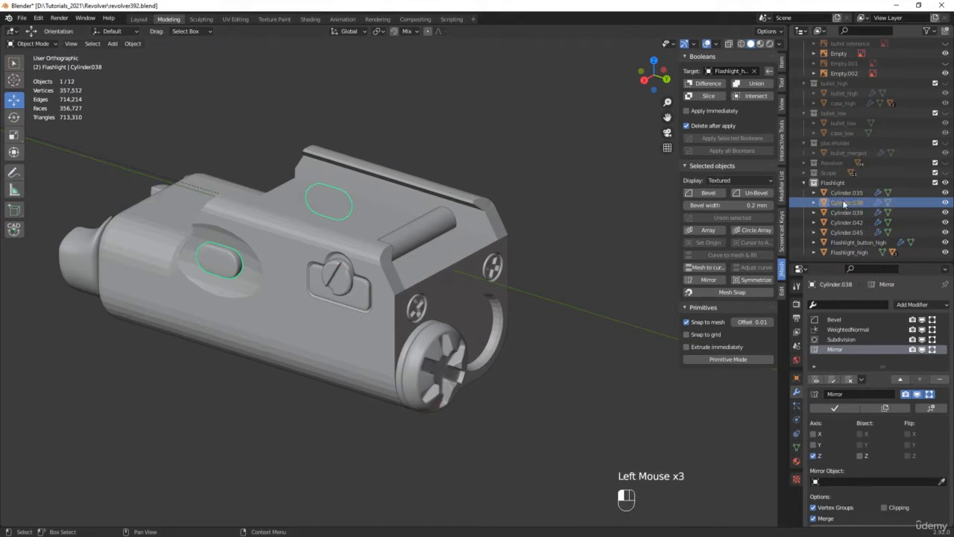
{"action": "double_click", "coordinate": [844, 204]}
{"action": "key", "text": "ctrl+v"}
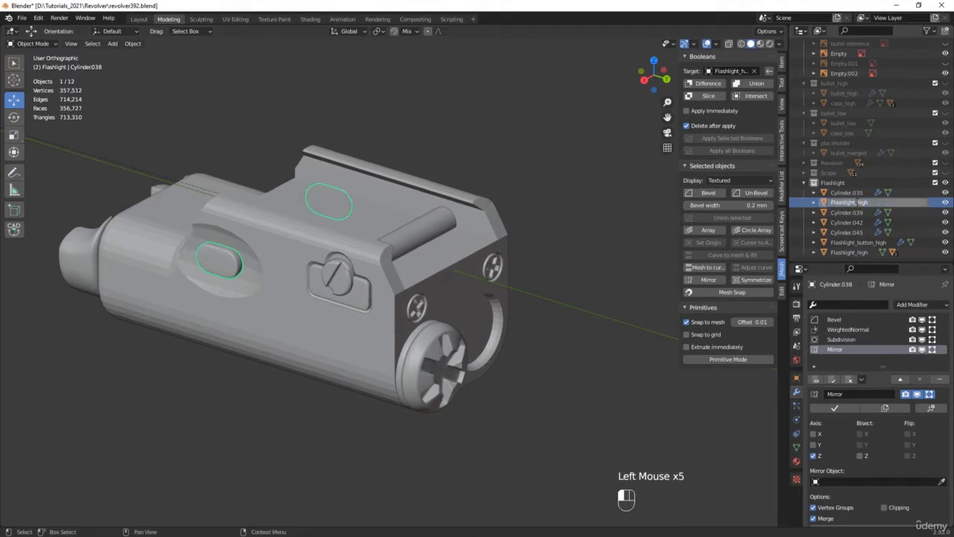
{"action": "type", "text": "but"}
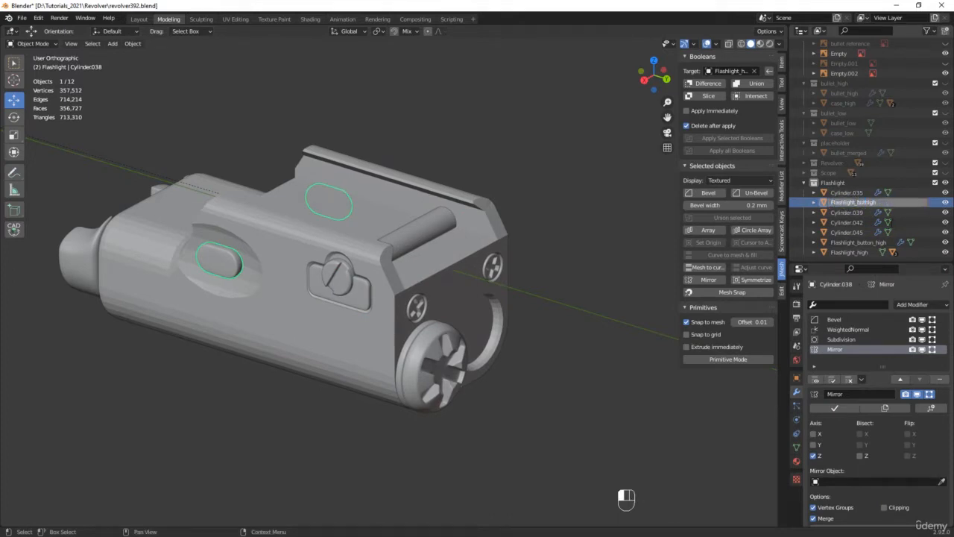
{"action": "type", "text": "ton2_high"}
{"action": "key", "text": "Return"}
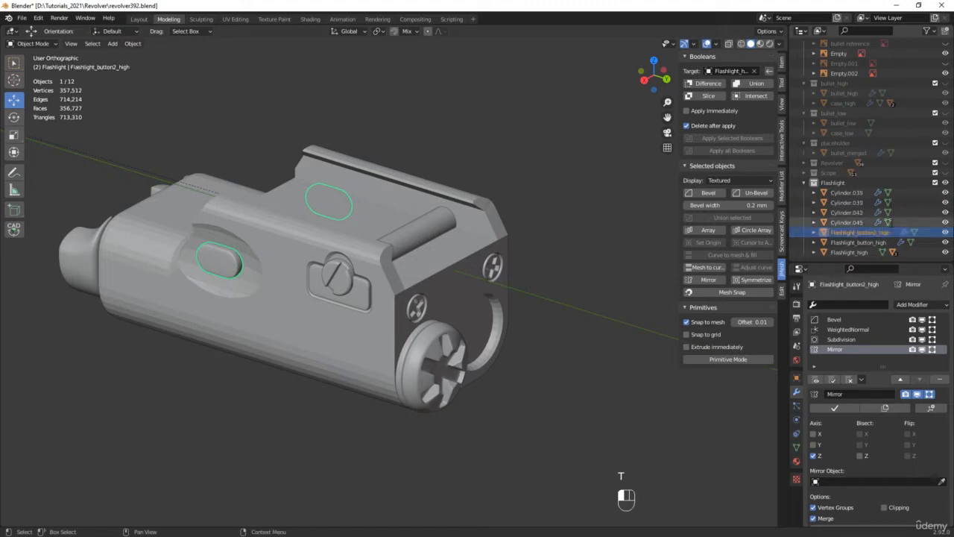
Rename the long screw running across the flashlight's rail as Flashlight_longscrew_high, reusing the copied body name.
{"action": "left_click", "coordinate": [877, 212]}
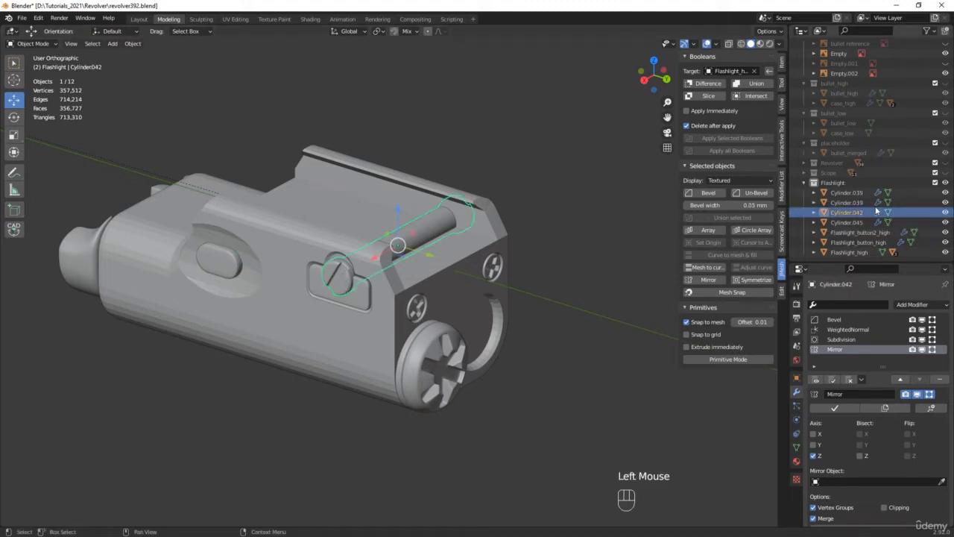
{"action": "double_click", "coordinate": [847, 214]}
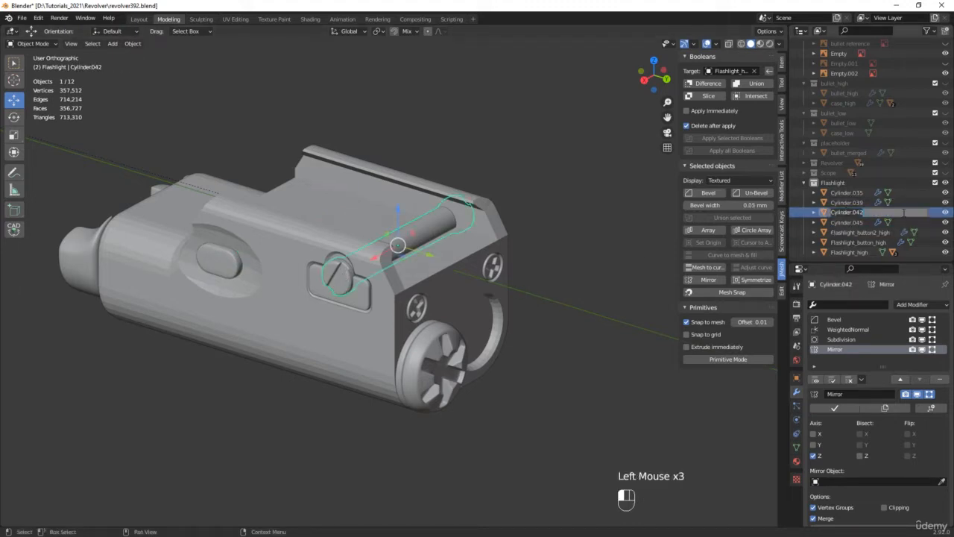
{"action": "key", "text": "Escape"}
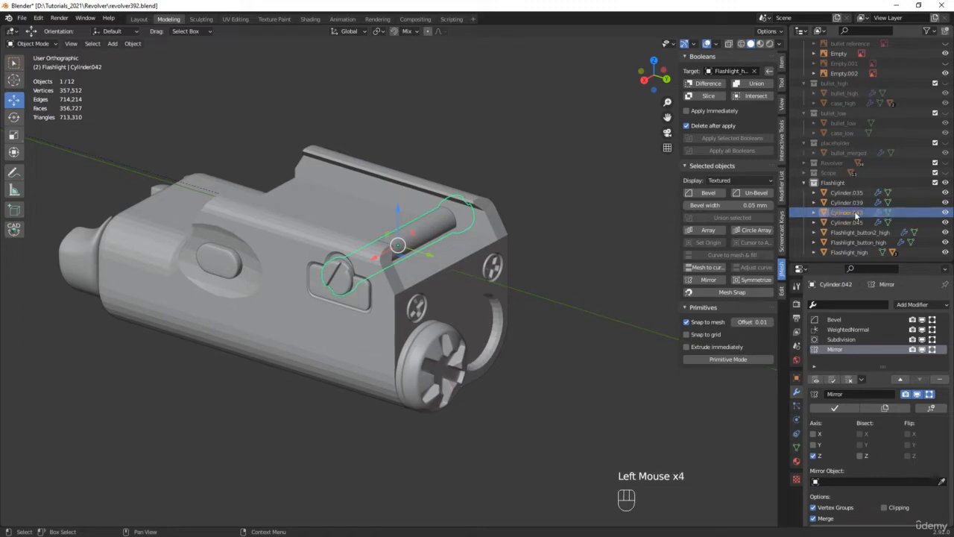
{"action": "double_click", "coordinate": [857, 214]}
{"action": "key", "text": "ctrl+v"}
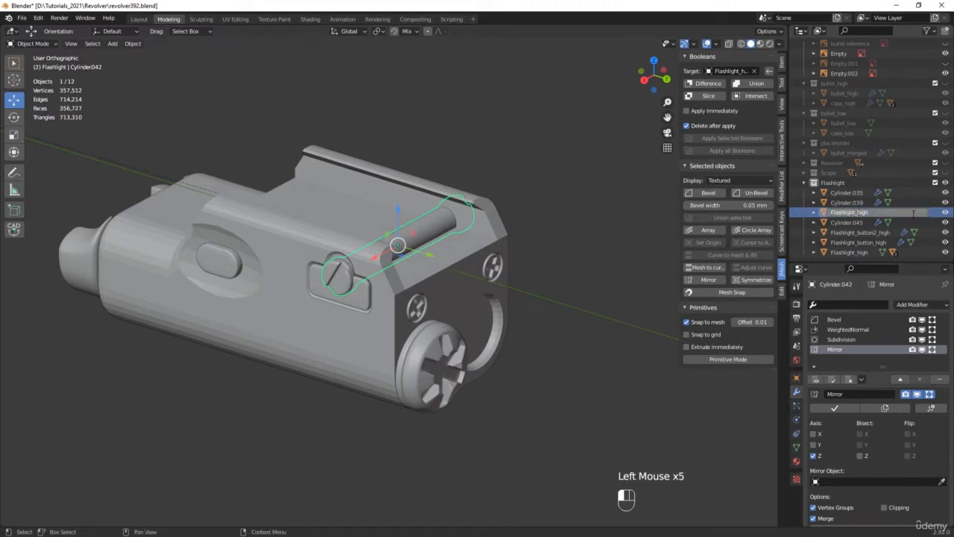
{"action": "type", "text": "longscrew"}
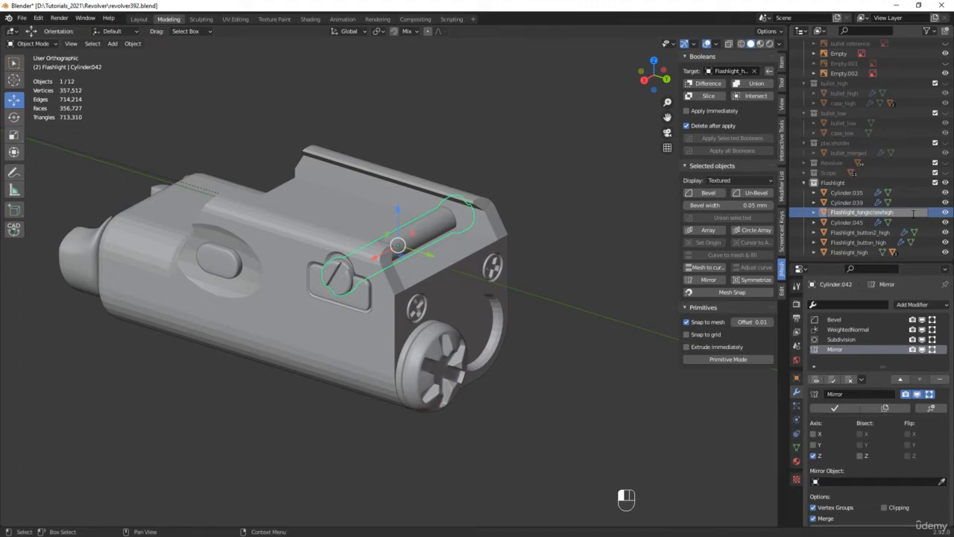
{"action": "type", "text": "_"}
{"action": "key", "text": "Return"}
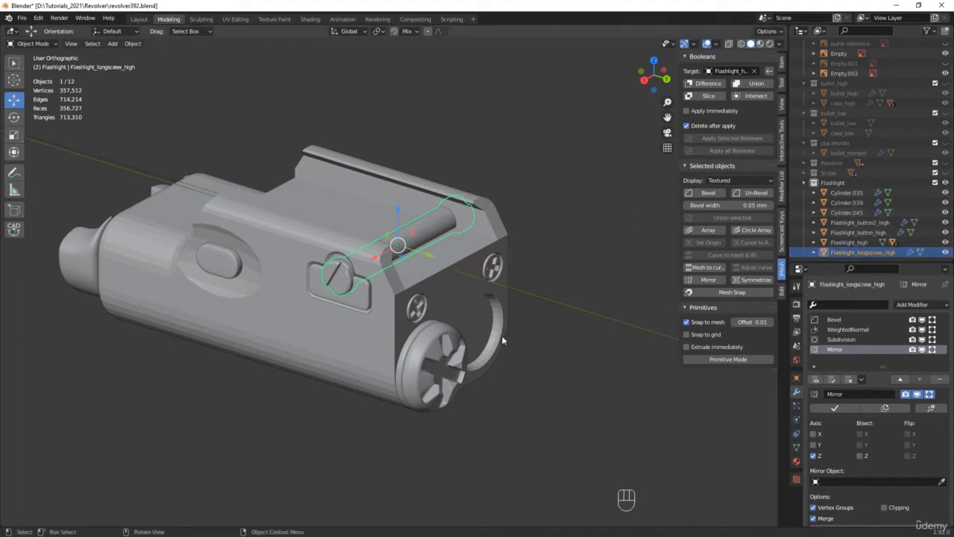
Rename the small screw between the two front openings as Flashlight_screw_high, reusing the copied body name.
{"action": "middle_click_drag", "start_coordinate": [472, 352], "coordinate": [415, 370]}
{"action": "left_click", "coordinate": [422, 392]}
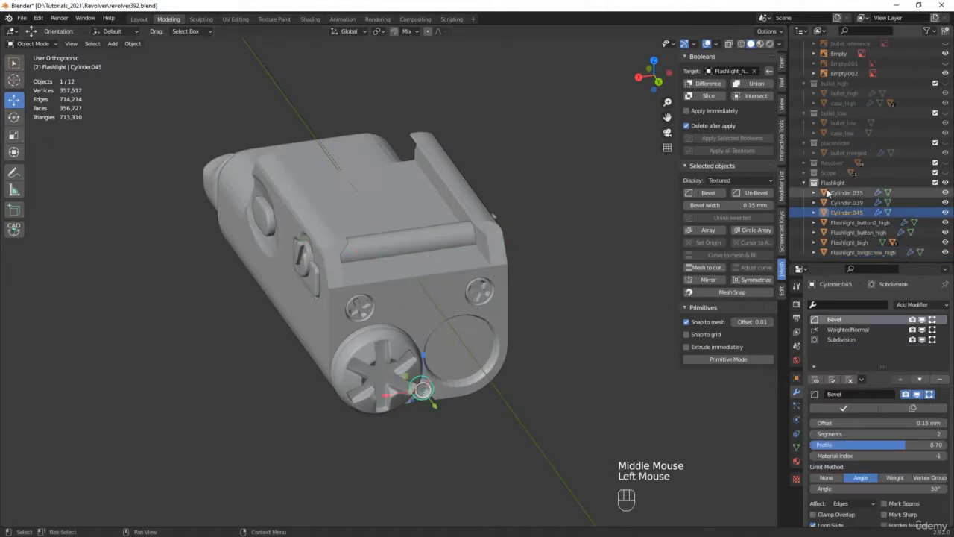
{"action": "double_click", "coordinate": [848, 212]}
{"action": "key", "text": "ctrl+v"}
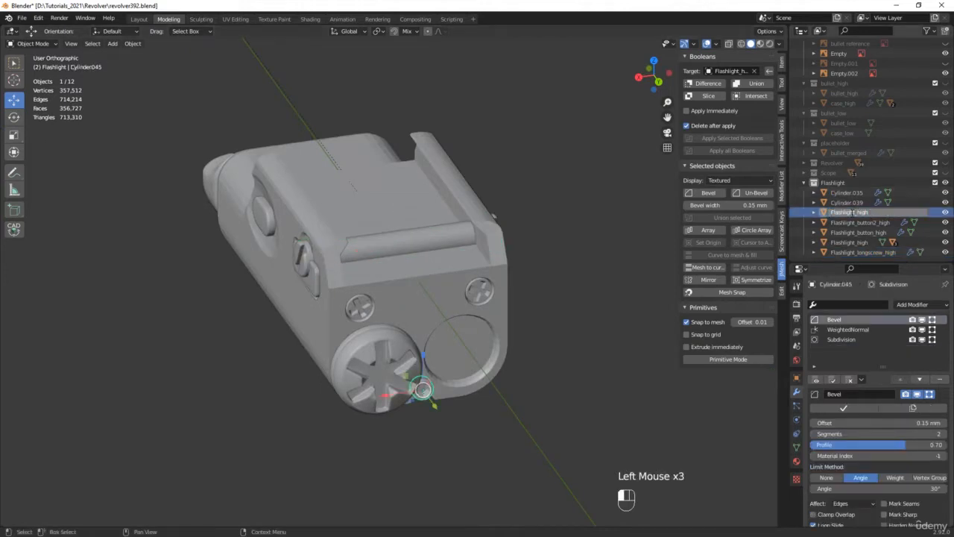
{"action": "type", "text": "screw_"}
{"action": "key", "text": "Return"}
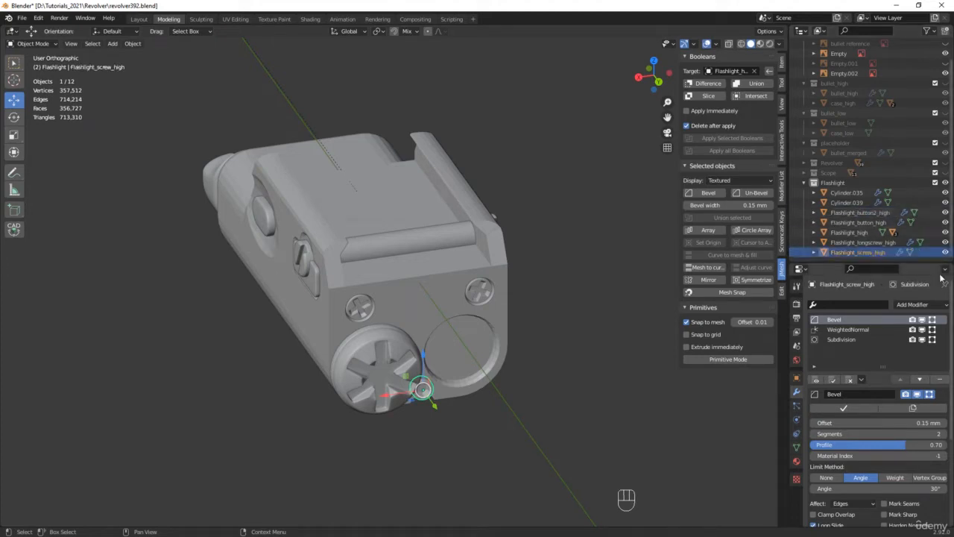
Rename the mirrored pair of rear fins as Flashlight_back_high, reusing the copied body name.
{"action": "left_click", "coordinate": [829, 203]}
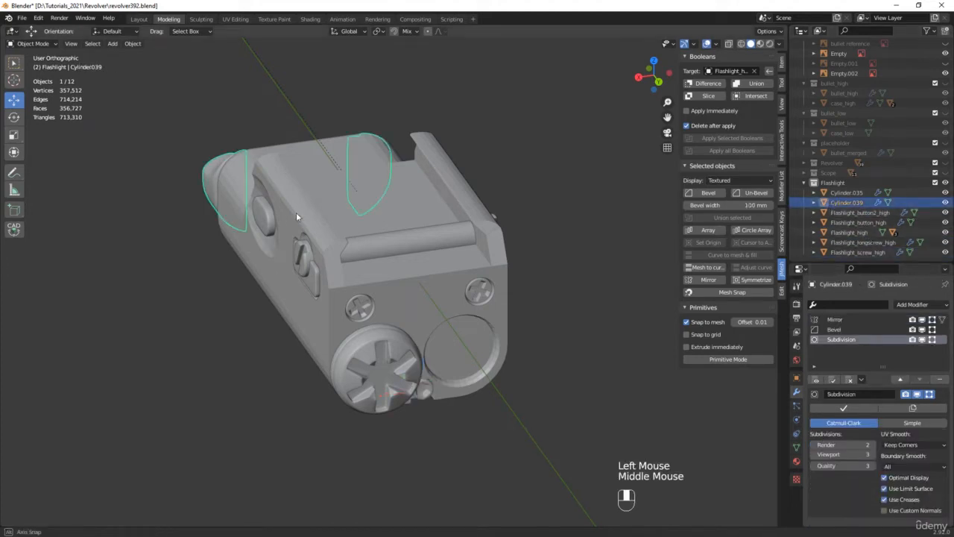
{"action": "middle_click_drag", "start_coordinate": [296, 212], "coordinate": [442, 198]}
{"action": "middle_click_drag", "start_coordinate": [442, 198], "coordinate": [419, 272], "text": "shift"}
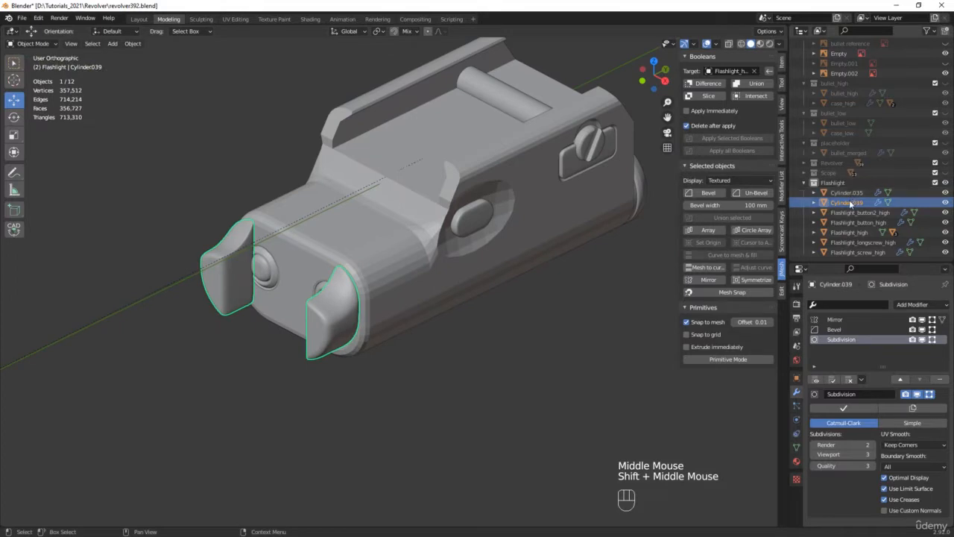
{"action": "double_click", "coordinate": [846, 202]}
{"action": "double_click", "coordinate": [846, 202]}
{"action": "type", "text": "Flashlight_high"}
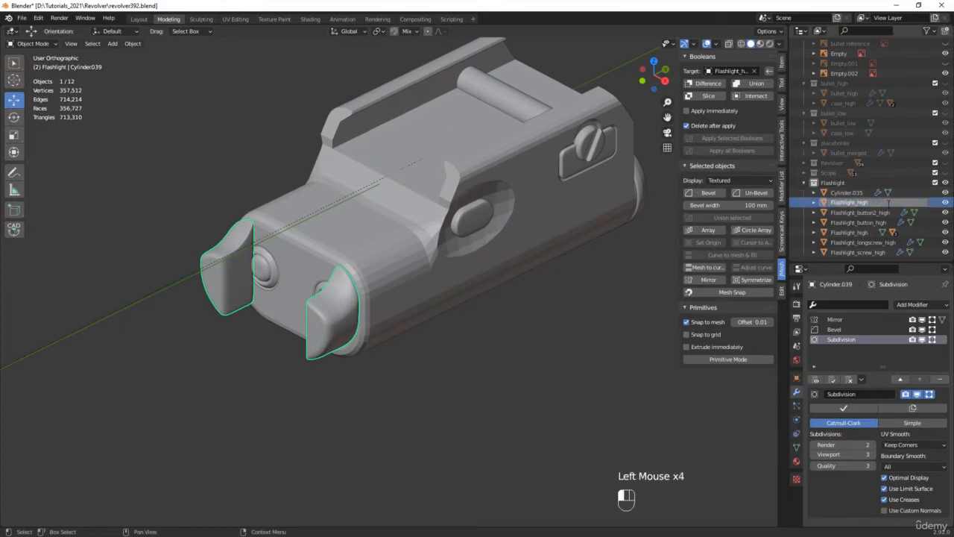
{"action": "key", "text": "Left"}
{"action": "key", "text": "Left"}
{"action": "key", "text": "Left"}
{"action": "key", "text": "Left"}
{"action": "type", "text": "back_"}
{"action": "key", "text": "Return"}
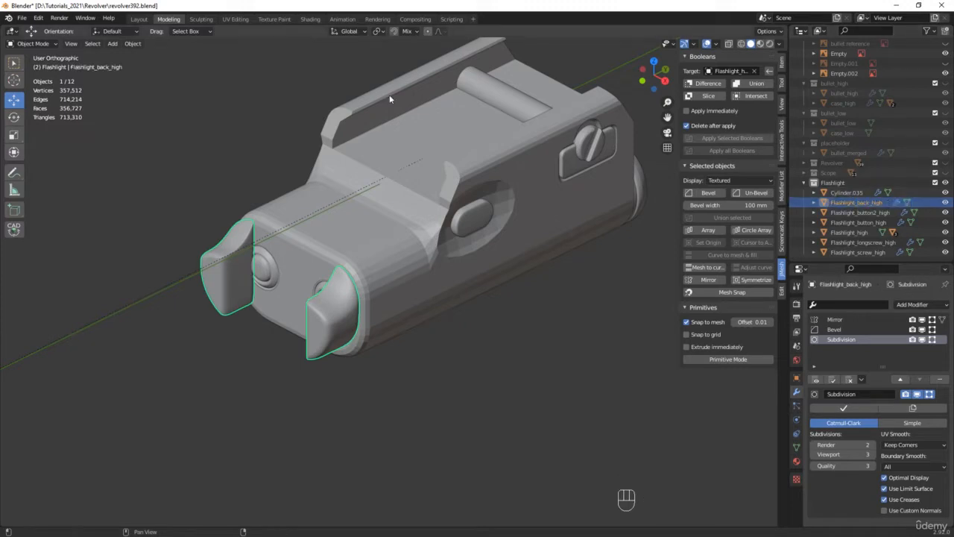
Rename the slotted round front cap as Flashlight_circle_high and save the file as the next version, revolver393.blend.
{"action": "middle_click_drag", "start_coordinate": [390, 99], "coordinate": [380, 336]}
{"action": "scroll", "coordinate": [279, 276], "scroll_direction": "up", "scroll_amount": 2}
{"action": "middle_click_drag", "start_coordinate": [279, 276], "coordinate": [231, 283], "text": "shift"}
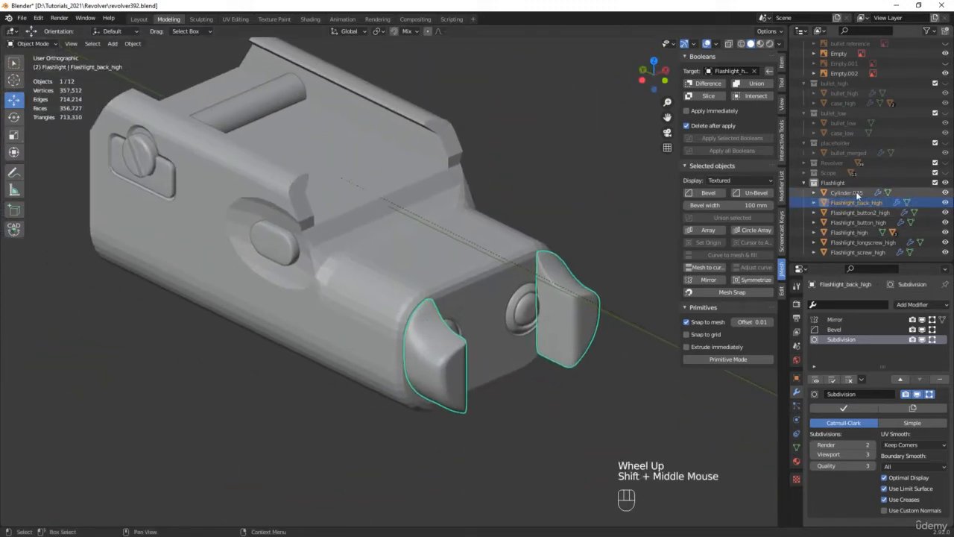
{"action": "left_click", "coordinate": [850, 192]}
{"action": "middle_click_drag", "start_coordinate": [418, 246], "coordinate": [364, 273]}
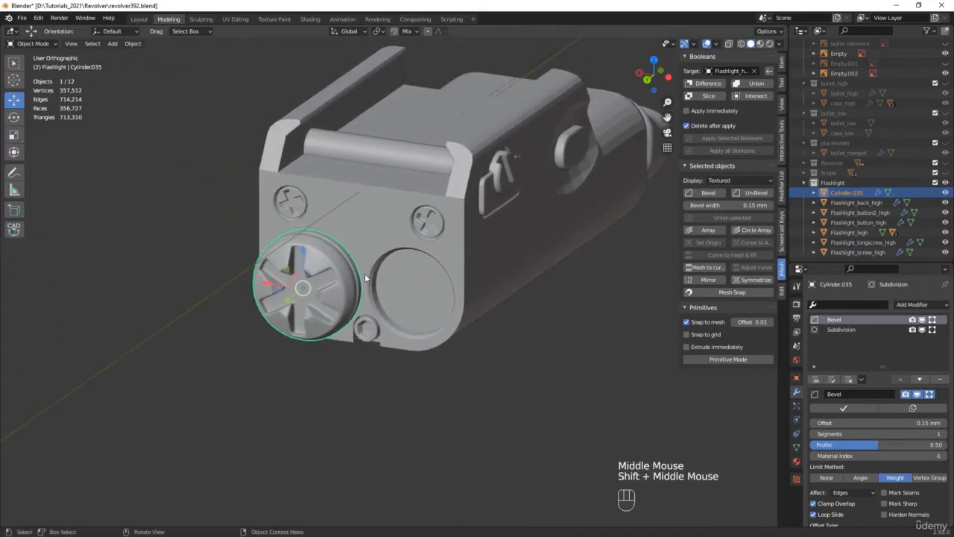
{"action": "double_click", "coordinate": [850, 193]}
{"action": "type", "text": "Flashlight_high"}
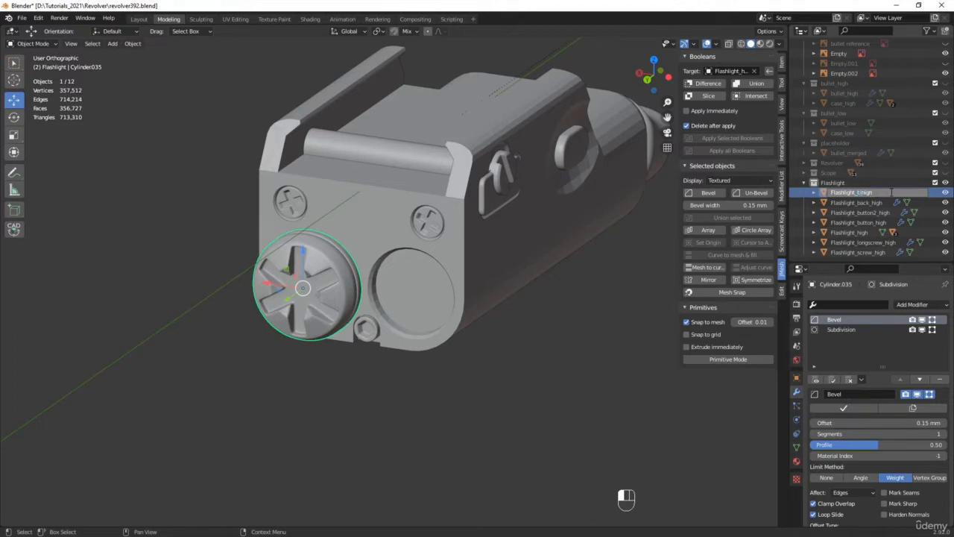
{"action": "key", "text": "Return"}
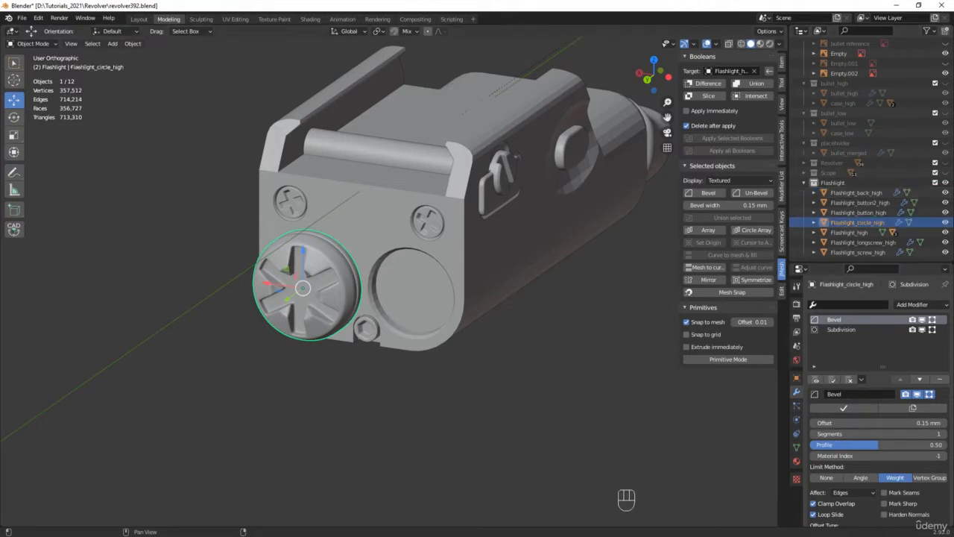
{"action": "key", "text": "ctrl+alt+s"}
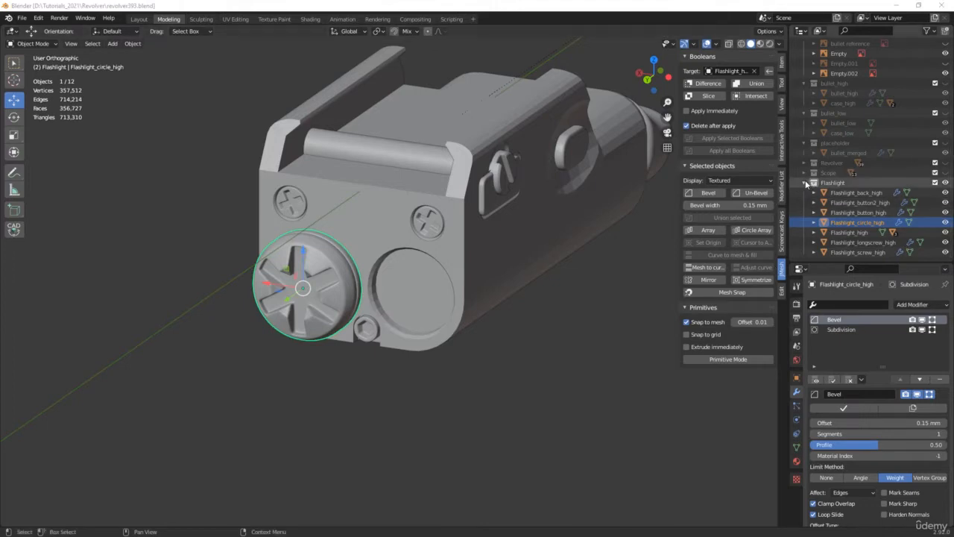
Collapse and hide the Flashlight collection, and show the Scope collection with its objects listed.
{"action": "left_click", "coordinate": [805, 182]}
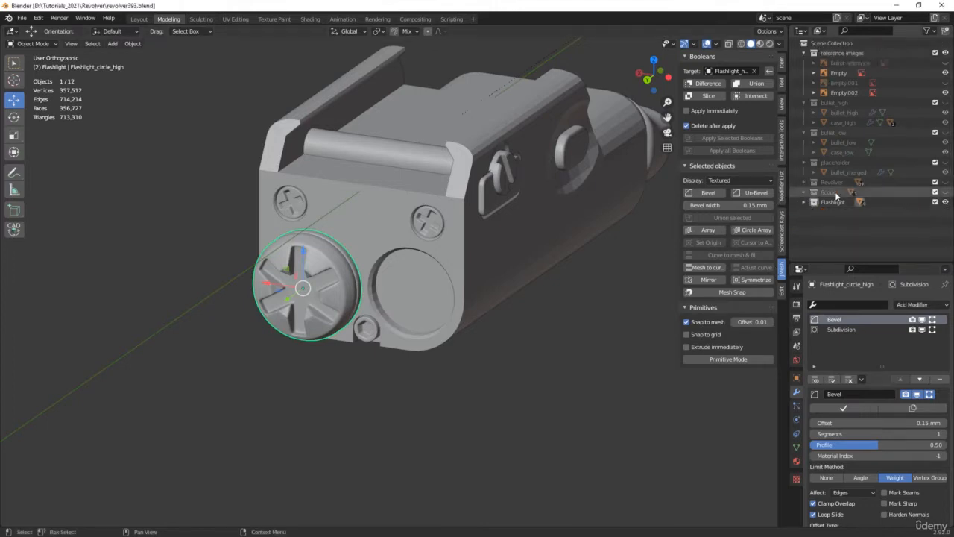
{"action": "left_click", "coordinate": [945, 203]}
{"action": "left_click", "coordinate": [945, 193]}
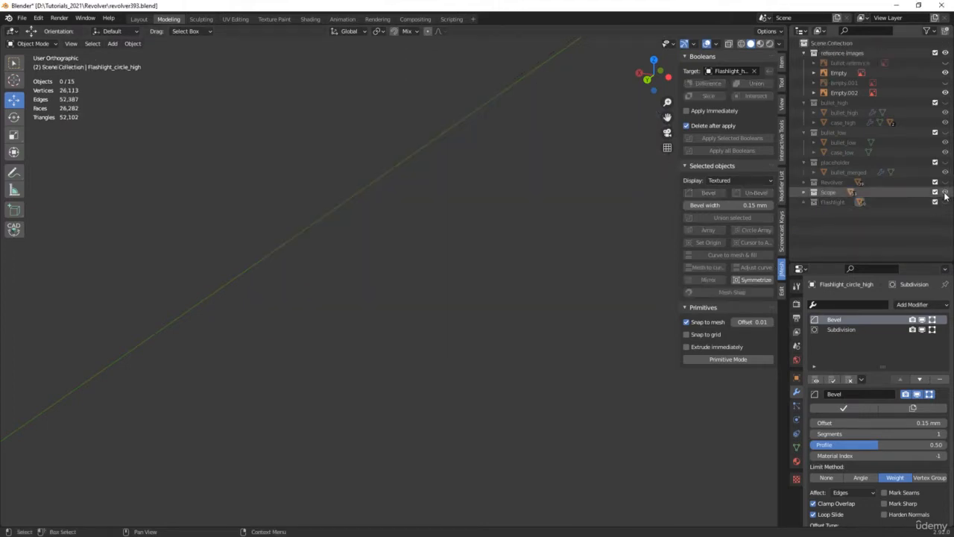
{"action": "left_click", "coordinate": [805, 193]}
{"action": "scroll", "coordinate": [494, 143], "scroll_direction": "down", "scroll_amount": 1}
{"action": "scroll", "coordinate": [492, 145], "scroll_direction": "down", "scroll_amount": 3}
{"action": "middle_click_drag", "start_coordinate": [492, 164], "coordinate": [446, 253], "text": "shift"}
{"action": "scroll", "coordinate": [477, 224], "scroll_direction": "up", "scroll_amount": 12}
Open the scope's glass lens for mesh editing and display the wireframe over the scope parts.
{"action": "left_click", "coordinate": [485, 220]}
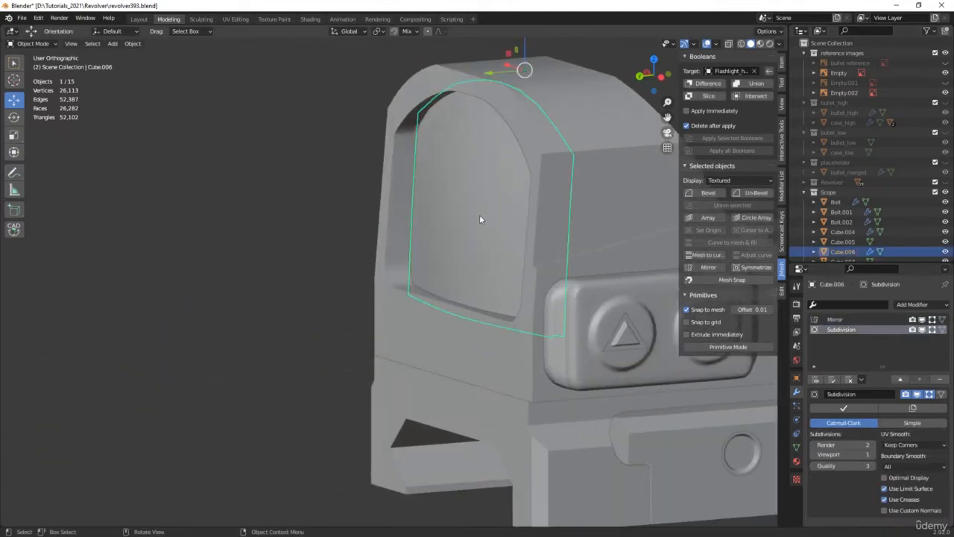
{"action": "key", "text": "Tab"}
{"action": "middle_click_drag", "start_coordinate": [479, 214], "coordinate": [464, 325]}
{"action": "scroll", "coordinate": [464, 325], "scroll_direction": "up", "scroll_amount": 3}
{"action": "key", "text": "shift+w"}
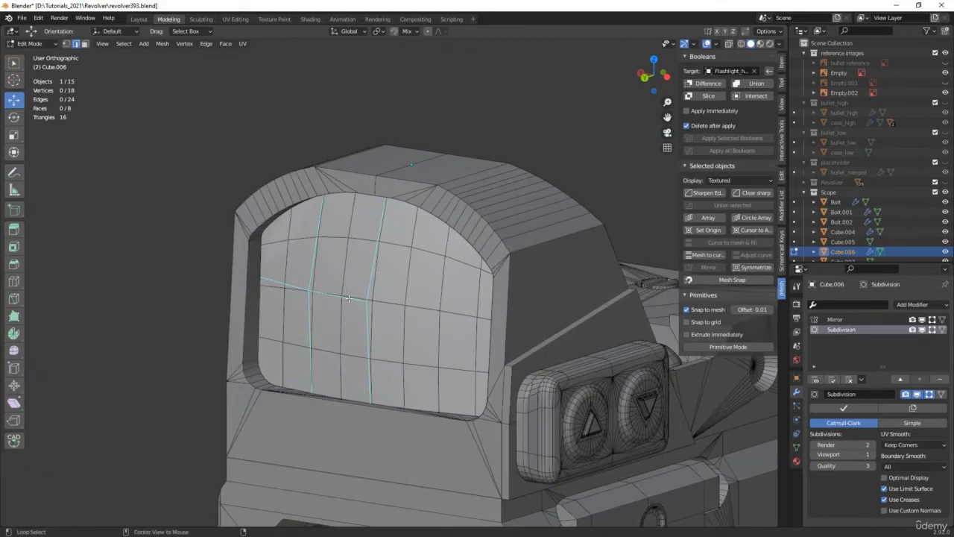
Bevel the lens's horizontal middle edges on both faces by about 2.79 mm with one segment, and return to Object Mode.
{"action": "left_click", "coordinate": [347, 297], "text": "alt"}
{"action": "key", "text": "alt+z"}
{"action": "middle_click_drag", "start_coordinate": [351, 298], "coordinate": [307, 297]}
{"action": "scroll", "coordinate": [319, 292], "scroll_direction": "up", "scroll_amount": 2}
{"action": "left_click", "coordinate": [363, 281], "text": "alt+shift"}
{"action": "middle_click_drag", "start_coordinate": [179, 273], "coordinate": [363, 257]}
{"action": "key", "text": "alt+z"}
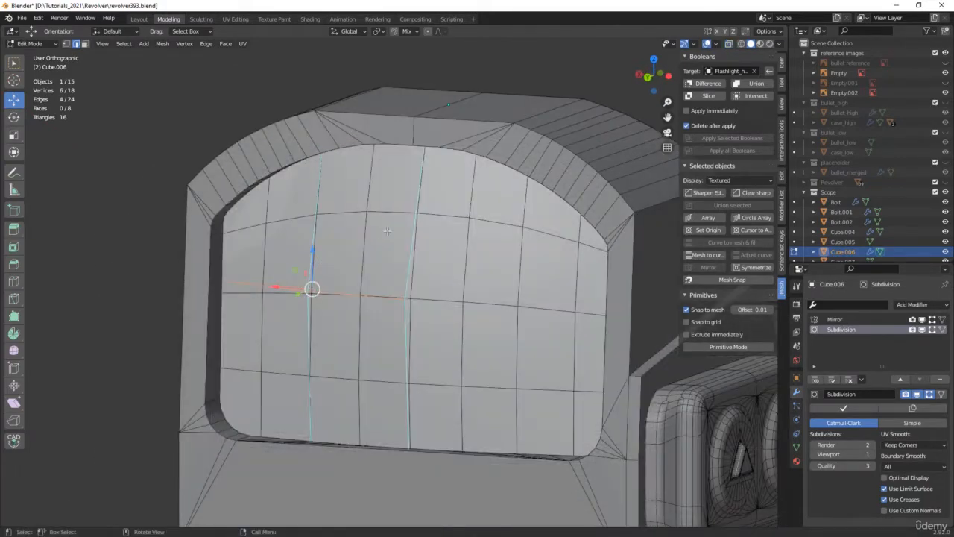
{"action": "key", "text": "ctrl+b"}
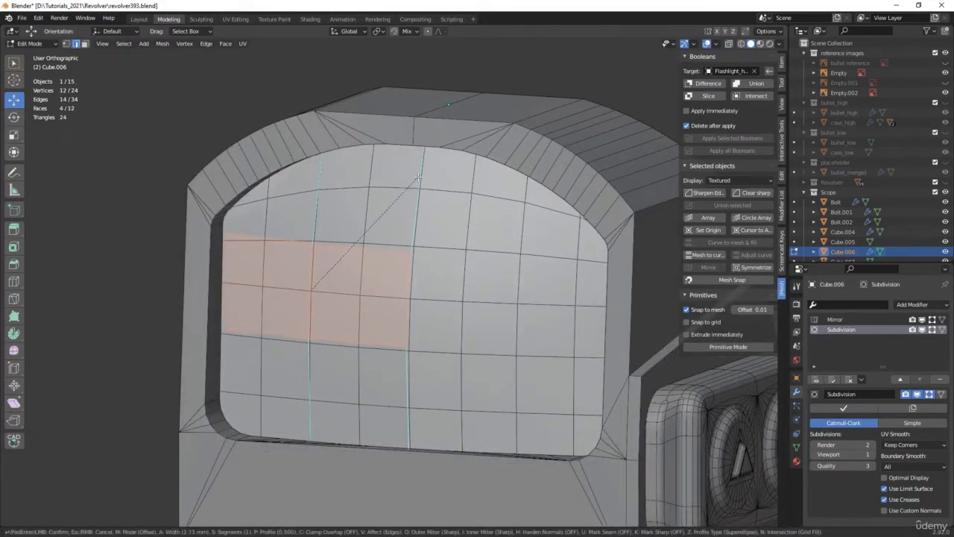
{"action": "left_click", "coordinate": [418, 177]}
{"action": "scroll", "coordinate": [407, 227], "scroll_direction": "down", "scroll_amount": 4}
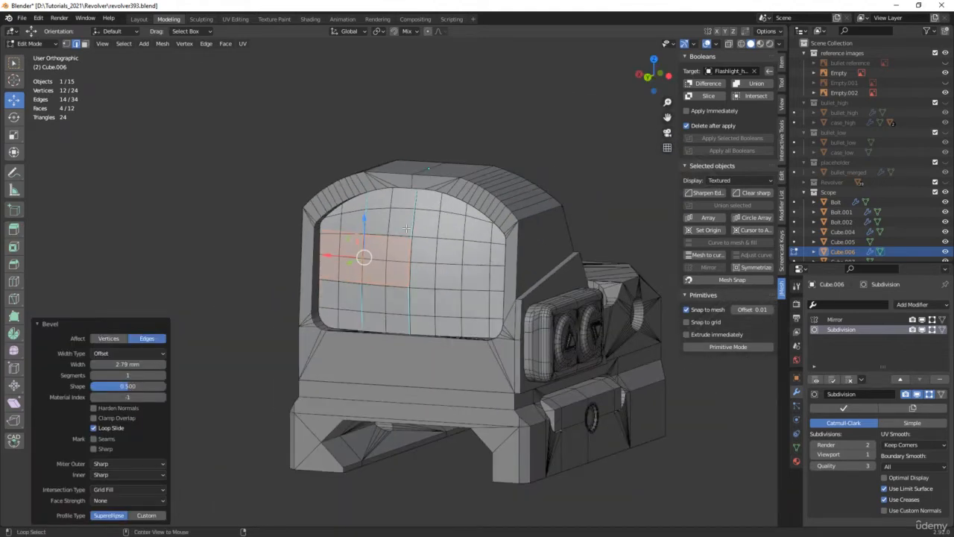
{"action": "key", "text": "alt+z"}
{"action": "middle_click_drag", "start_coordinate": [406, 227], "coordinate": [427, 241]}
{"action": "key", "text": "Tab"}
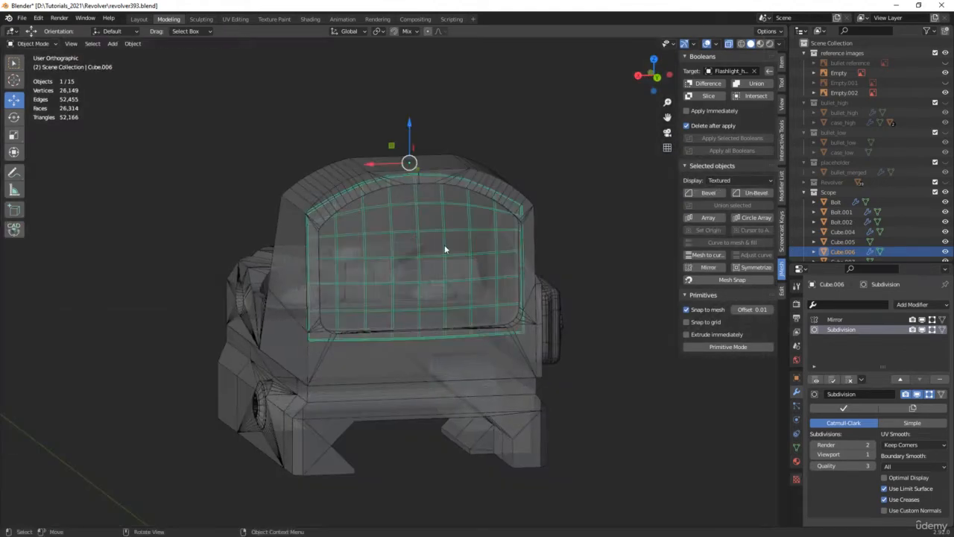
Turn off the see-through display and rename the scope's lens as Glass_high.
{"action": "key", "text": "alt+z"}
{"action": "mouse_move", "coordinate": [485, 258]}
{"action": "middle_mouse_down"}
{"action": "mouse_move", "coordinate": [437, 271]}
{"action": "mouse_move", "coordinate": [381, 266]}
{"action": "mouse_move", "coordinate": [417, 304]}
{"action": "mouse_move", "coordinate": [350, 271]}
{"action": "middle_mouse_up"}
{"action": "scroll", "coordinate": [382, 267], "scroll_direction": "up", "scroll_amount": 3}
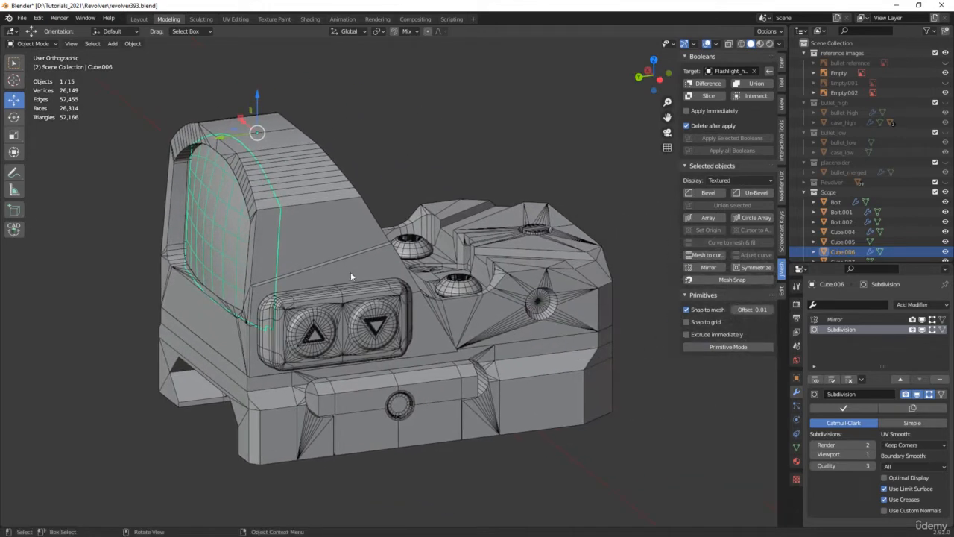
{"action": "double_click", "coordinate": [842, 252]}
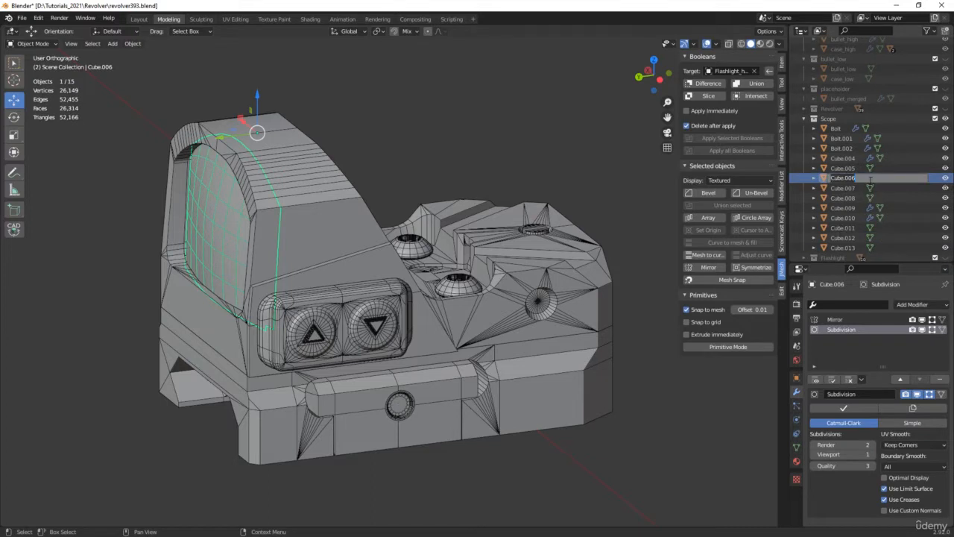
{"action": "type", "text": "Glass_high"}
{"action": "key", "text": "Return"}
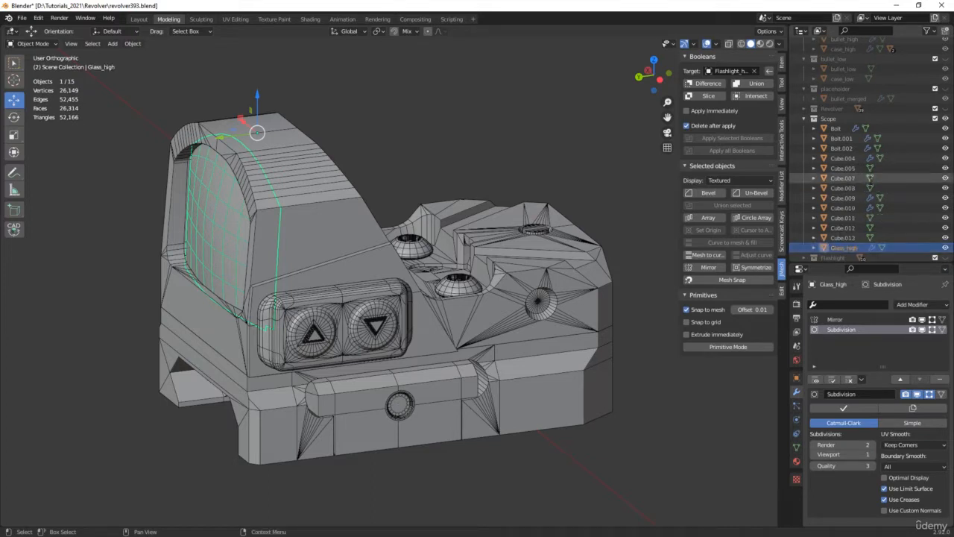
Rename the scope's upper housing around the lens as Scope_Frame_high.
{"action": "middle_click_drag", "start_coordinate": [391, 266], "coordinate": [367, 266]}
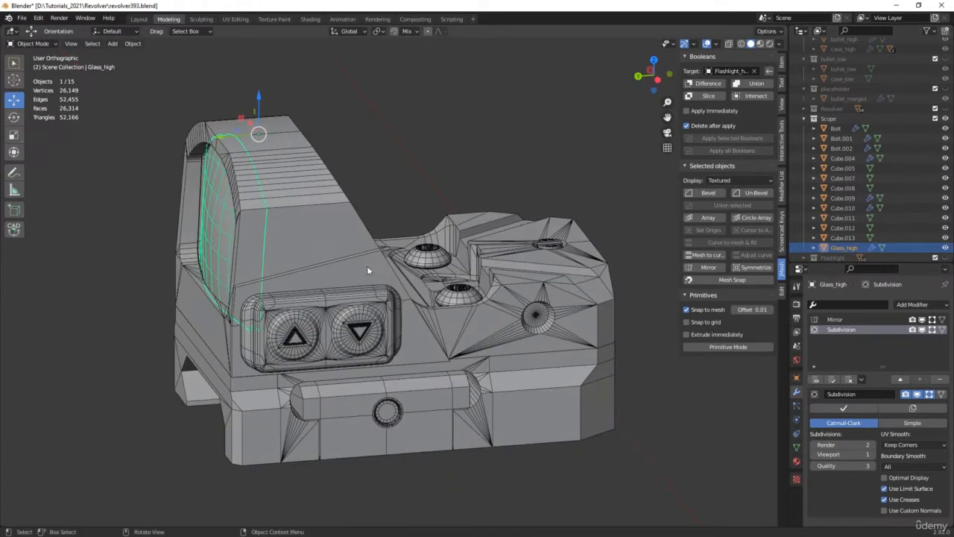
{"action": "left_click", "coordinate": [311, 233]}
{"action": "double_click", "coordinate": [843, 179]}
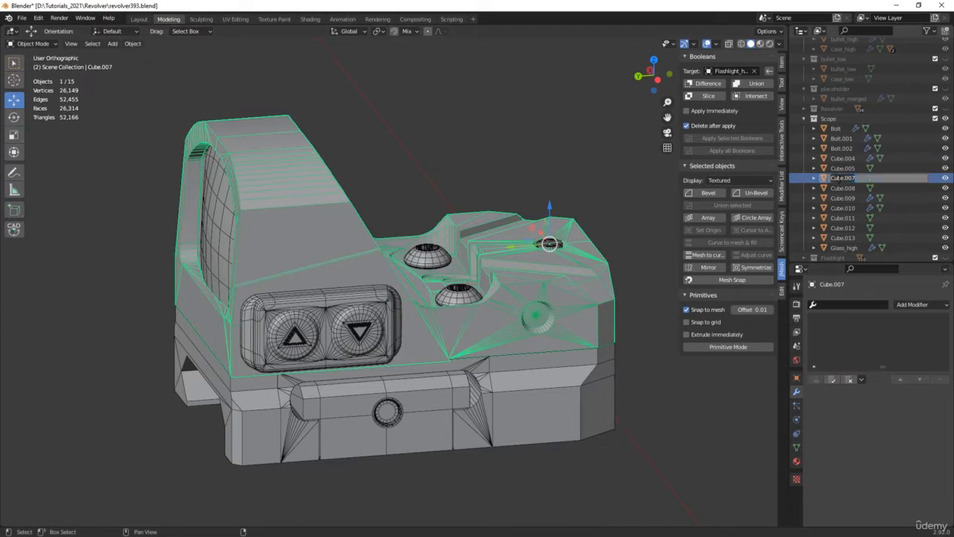
{"action": "type", "text": "Scope_Frame_high"}
{"action": "key", "text": "Return"}
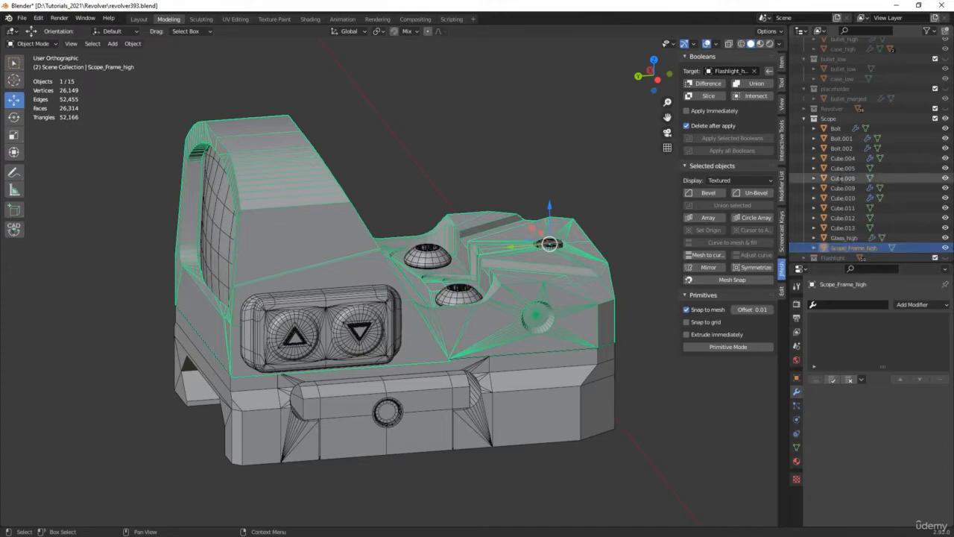
Rename the mirrored pair of domed bolts on top of the scope as Scope_Bolt_high.
{"action": "middle_click_drag", "start_coordinate": [309, 291], "coordinate": [348, 293]}
{"action": "middle_click_drag", "start_coordinate": [449, 295], "coordinate": [473, 296]}
{"action": "left_click", "coordinate": [472, 296]}
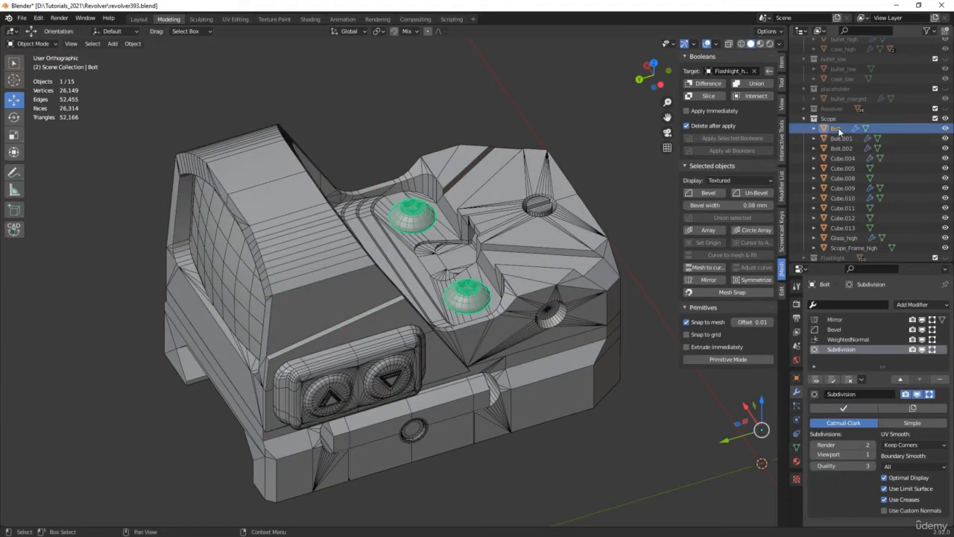
{"action": "scroll", "coordinate": [880, 144], "scroll_direction": "up", "scroll_amount": 1}
{"action": "key", "text": "Home"}
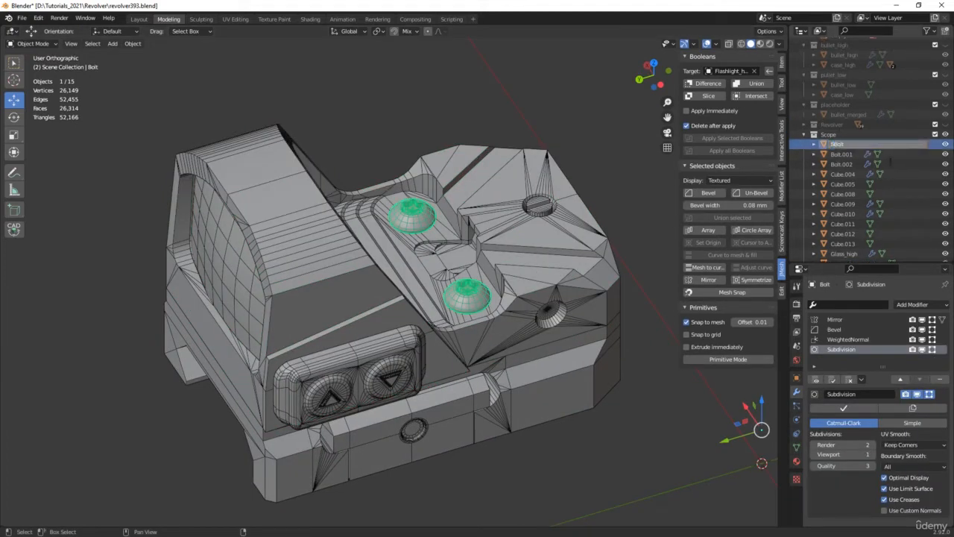
{"action": "type", "text": "Scope_"}
{"action": "key", "text": "Return"}
{"action": "key", "text": "Return"}
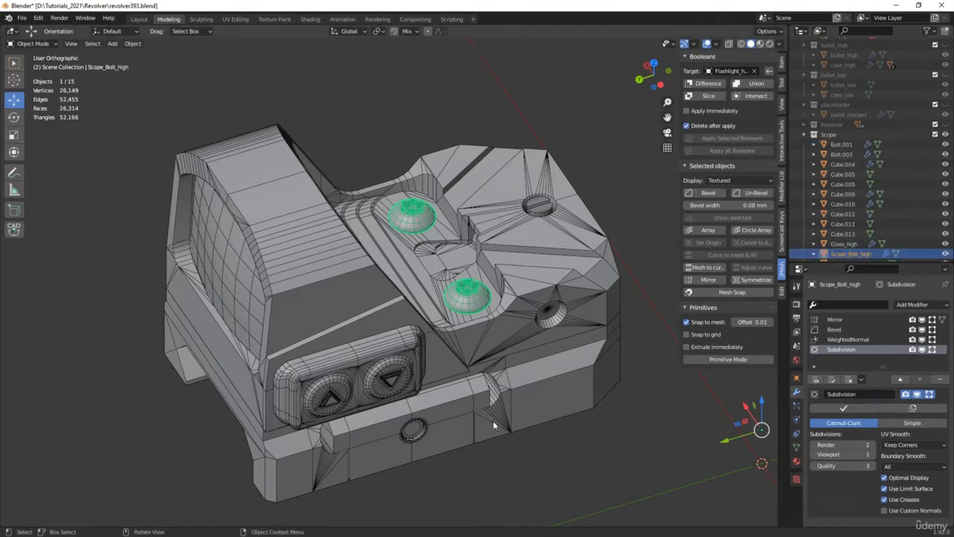
Rename the scope's lower mounting base as Scope_attachment_high.
{"action": "left_click", "coordinate": [538, 407]}
{"action": "middle_click_drag", "start_coordinate": [538, 403], "coordinate": [555, 377]}
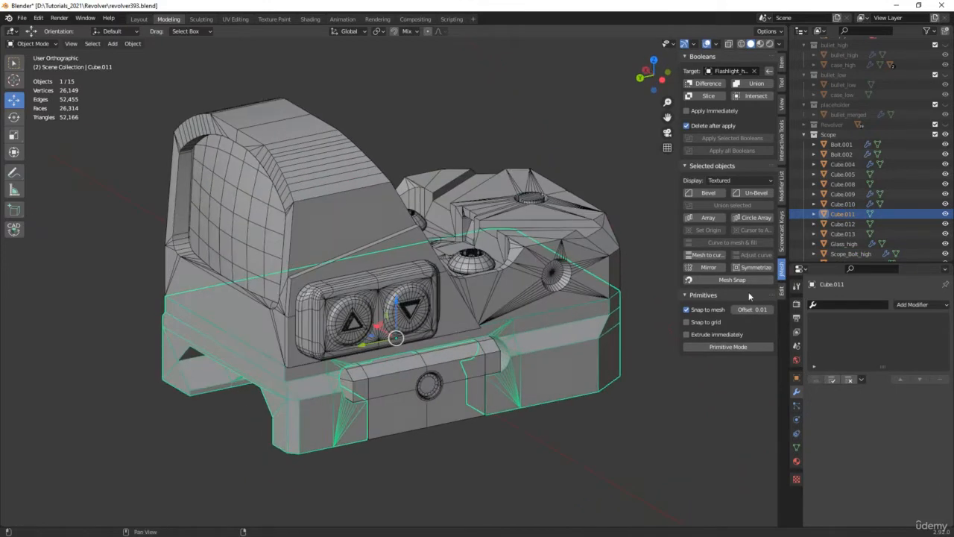
{"action": "scroll", "coordinate": [840, 217], "scroll_direction": "down", "scroll_amount": 1}
{"action": "double_click", "coordinate": [841, 197]}
{"action": "type", "text": "Sc"}
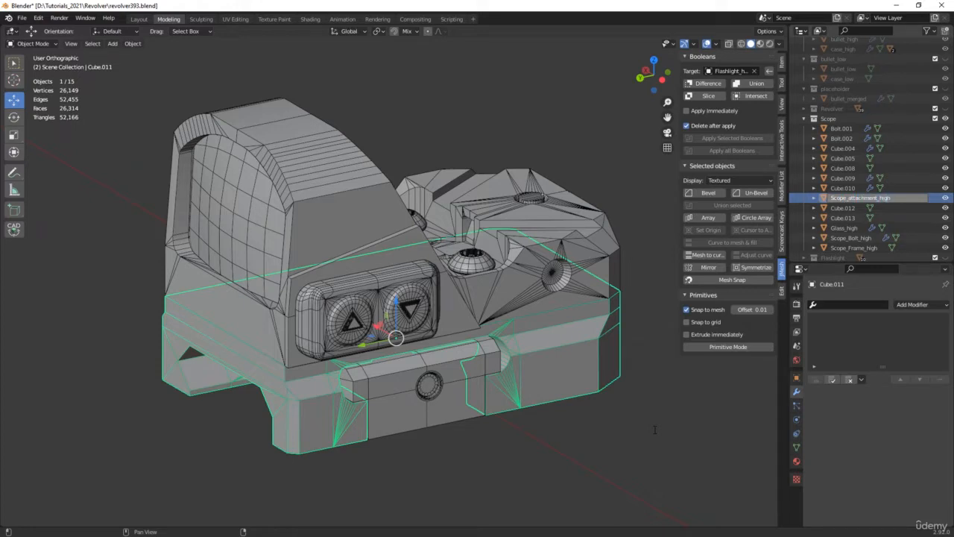
{"action": "type", "text": "ope_attachment_high"}
{"action": "key", "text": "Return"}
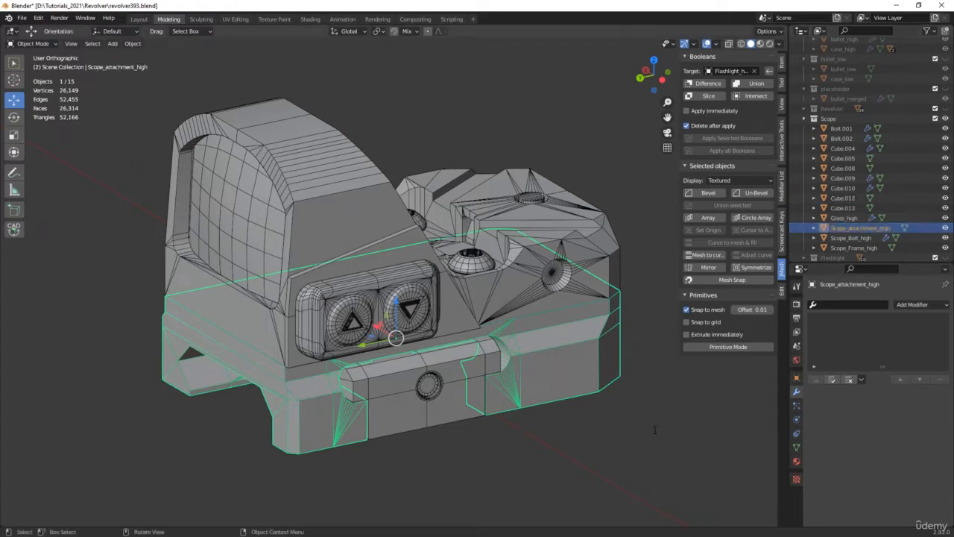
Rename the clamp block set into the side of the mounting base as Scope_piece_high.
{"action": "left_click", "coordinate": [385, 419]}
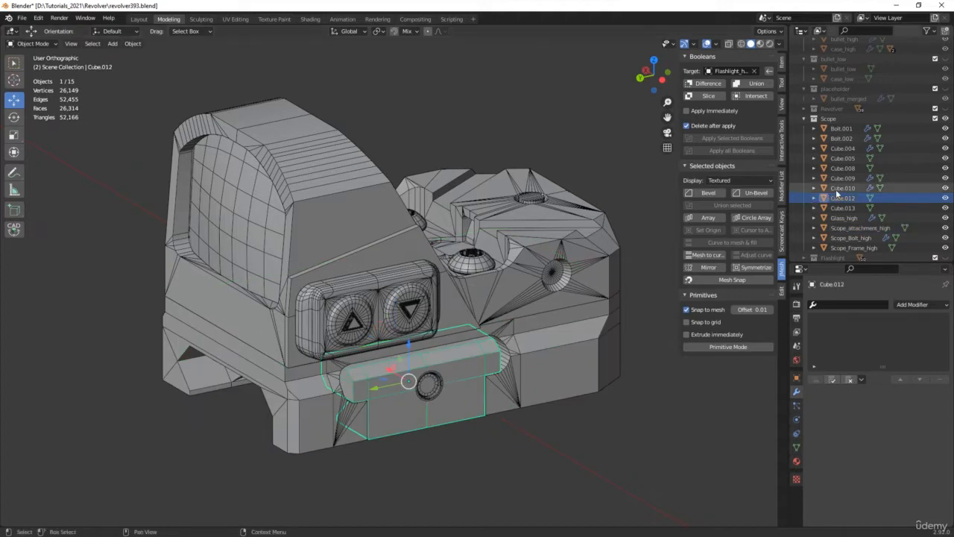
{"action": "double_click", "coordinate": [846, 198]}
{"action": "type", "text": "Scope_piece"}
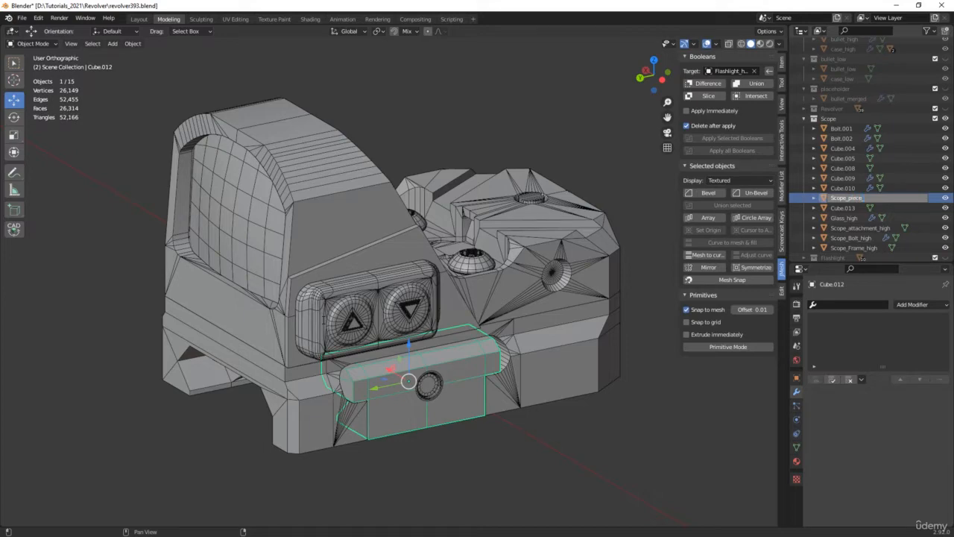
{"action": "type", "text": "_high"}
{"action": "key", "text": "Return"}
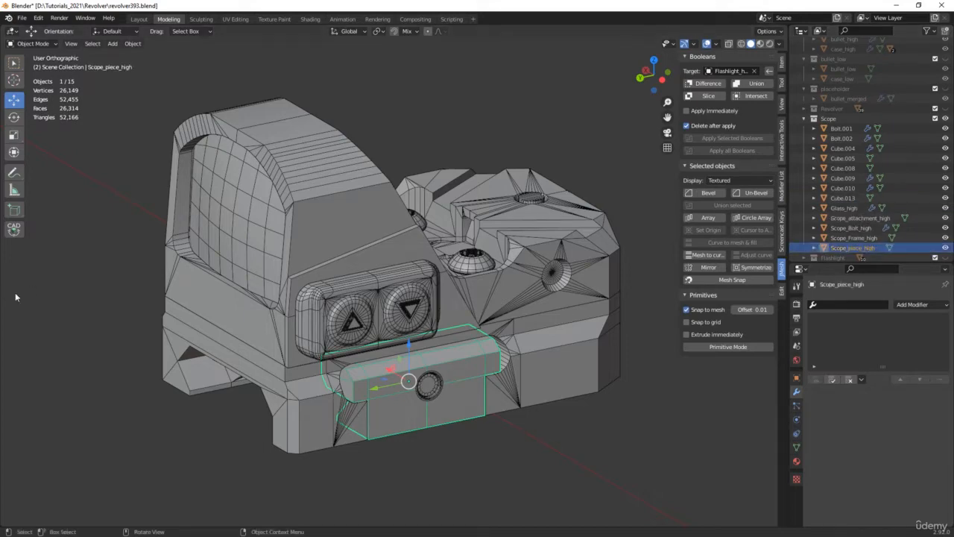
Rename the long bolt running through the mounting base as Scope_longerScrew_high.
{"action": "middle_click_drag", "start_coordinate": [342, 369], "coordinate": [237, 350]}
{"action": "left_click", "coordinate": [237, 351]}
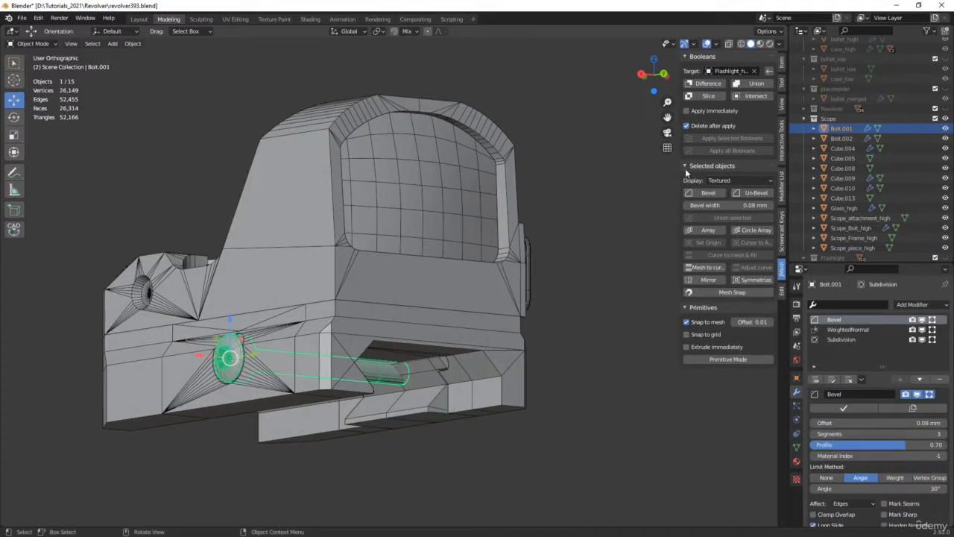
{"action": "scroll", "coordinate": [845, 130], "scroll_direction": "up", "scroll_amount": 1}
{"action": "double_click", "coordinate": [838, 144]}
{"action": "type", "text": "Sc"}
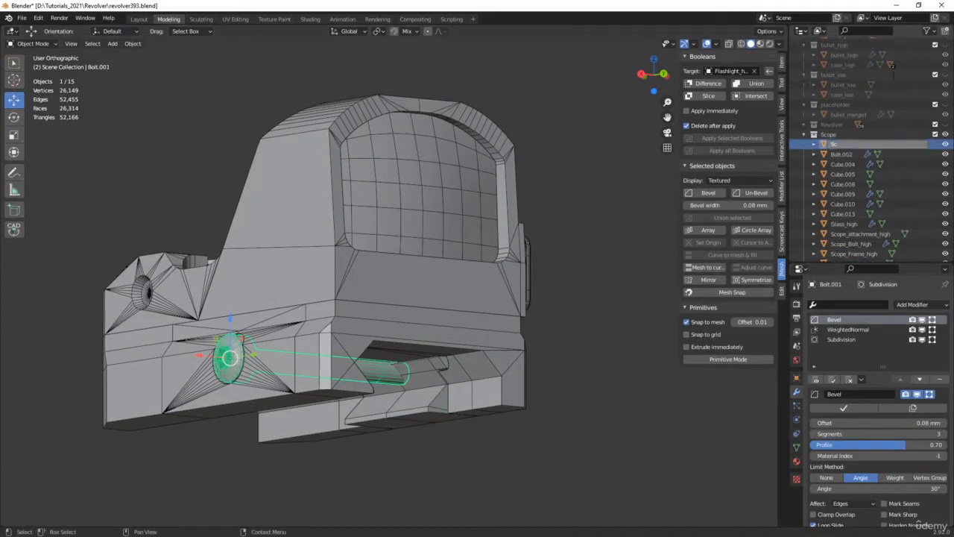
{"action": "type", "text": "ope_longerScrew_high"}
{"action": "key", "text": "Return"}
{"action": "scroll", "coordinate": [838, 187], "scroll_direction": "down", "scroll_amount": 1}
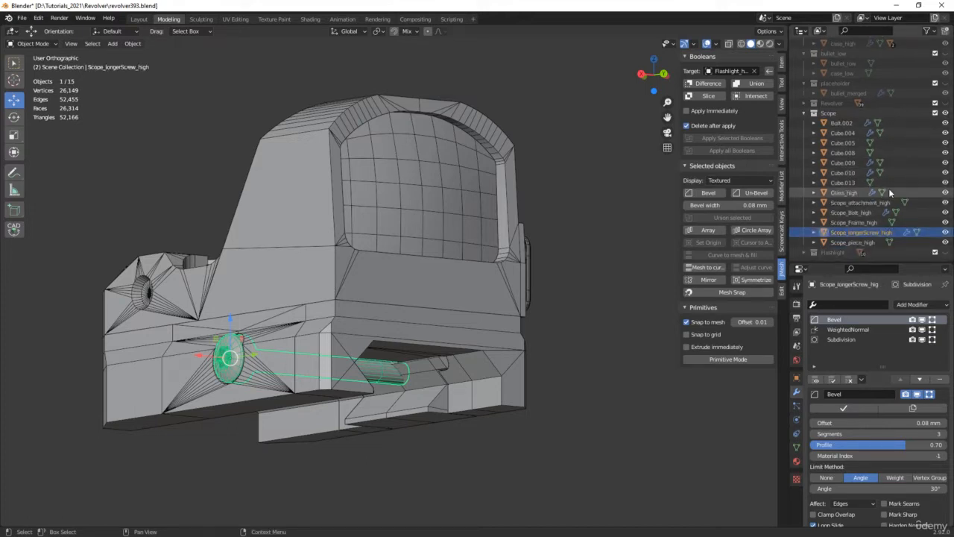
Rename the slotted screw in the hole on top of the scope's housing as Scope_screw_high.
{"action": "left_click", "coordinate": [837, 186]}
{"action": "middle_click_drag", "start_coordinate": [367, 159], "coordinate": [492, 212]}
{"action": "middle_click_drag", "start_coordinate": [274, 278], "coordinate": [253, 222], "text": "shift"}
{"action": "left_click", "coordinate": [252, 222]}
{"action": "scroll", "coordinate": [253, 221], "scroll_direction": "up", "scroll_amount": 6}
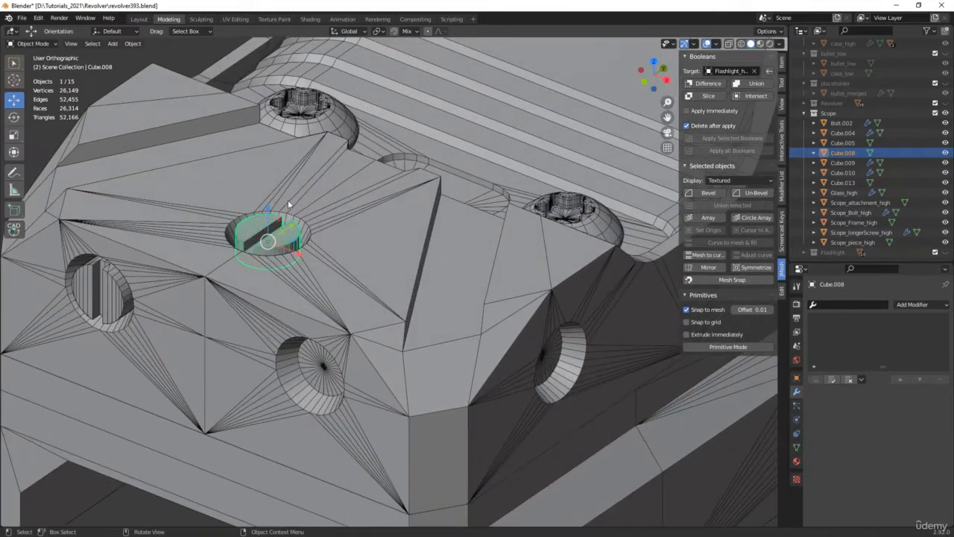
{"action": "double_click", "coordinate": [842, 152]}
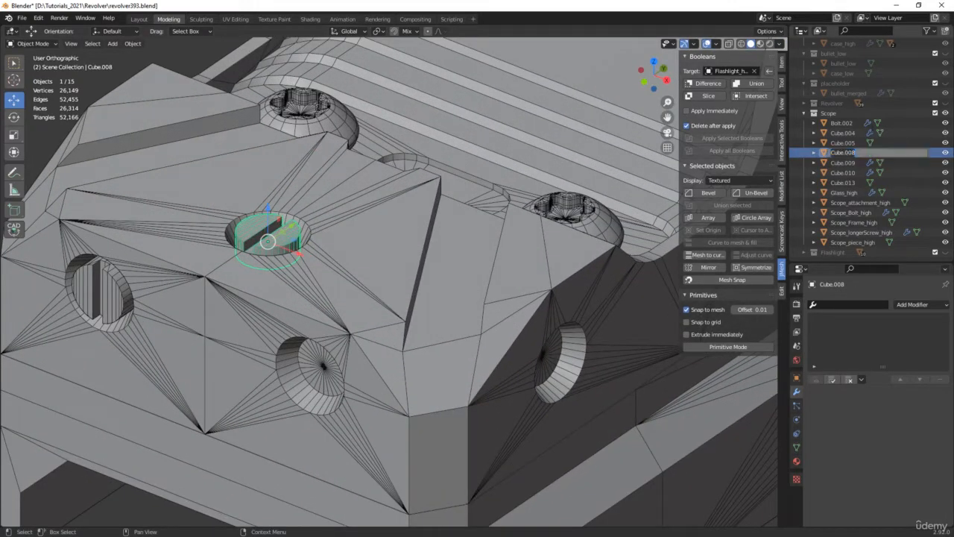
{"action": "type", "text": "Scope_screw_high"}
{"action": "key", "text": "Return"}
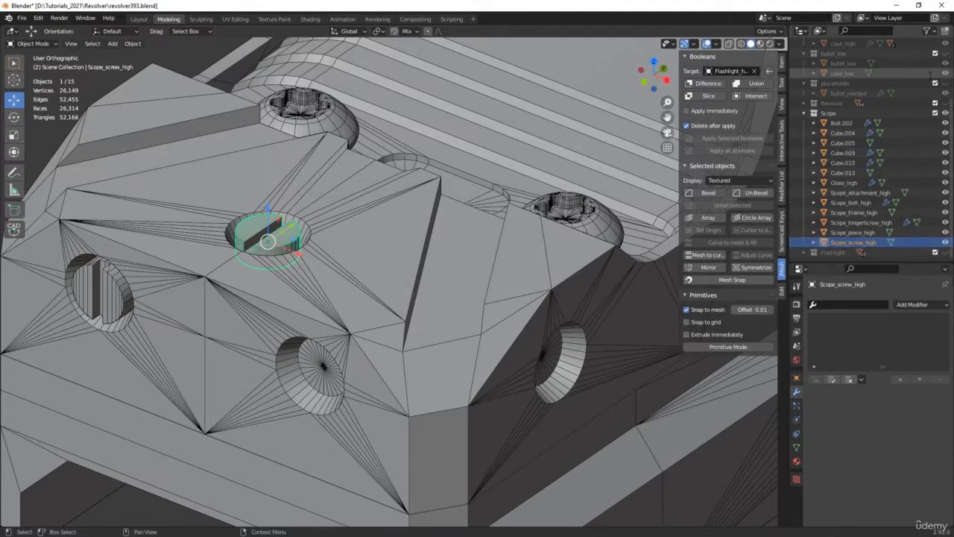
Rename the two-button block on the scope's side as Scope_button_high and parent the down-pointing triangle to it.
{"action": "scroll", "coordinate": [312, 242], "scroll_direction": "down", "scroll_amount": 1}
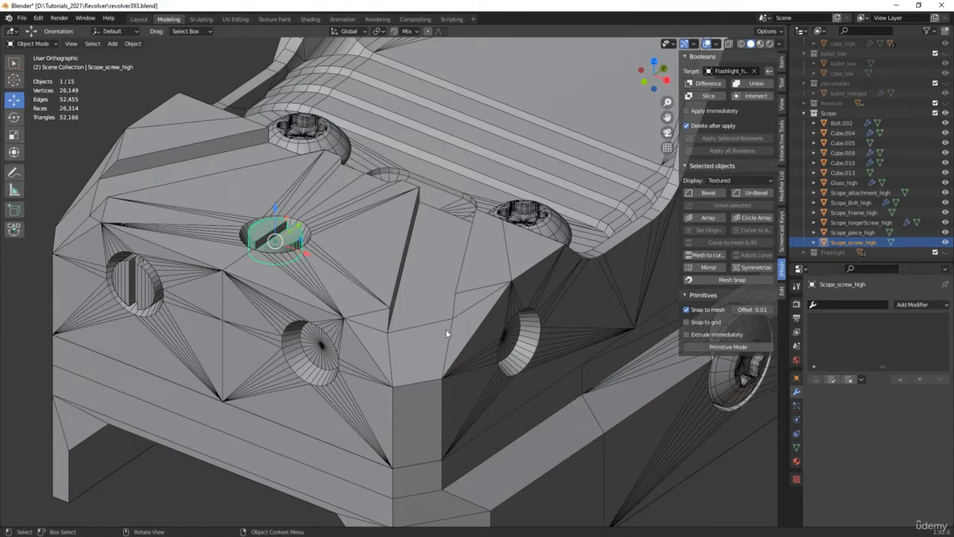
{"action": "scroll", "coordinate": [446, 328], "scroll_direction": "down", "scroll_amount": 2}
{"action": "middle_click_drag", "start_coordinate": [531, 305], "coordinate": [334, 312], "text": "shift"}
{"action": "scroll", "coordinate": [415, 293], "scroll_direction": "down", "scroll_amount": 1}
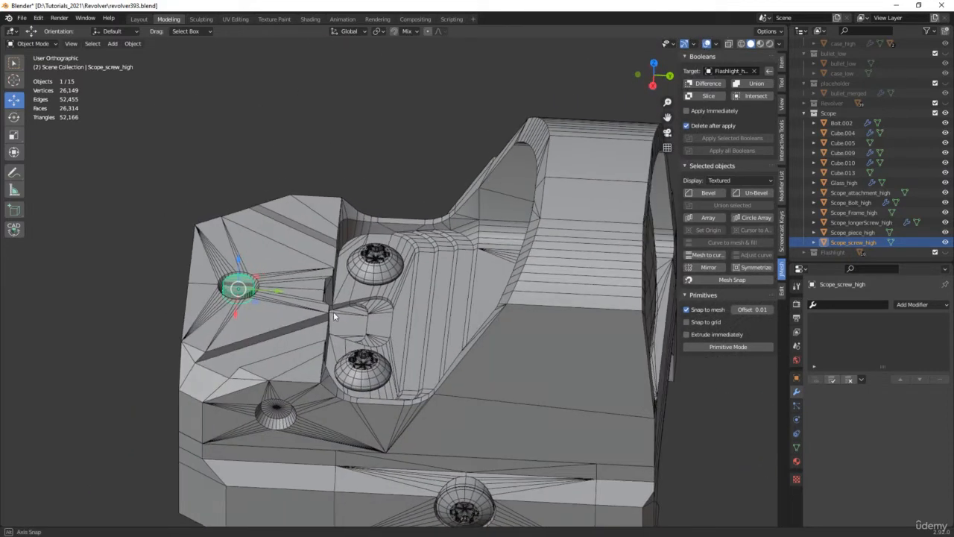
{"action": "left_click", "coordinate": [437, 304]}
{"action": "middle_click_drag", "start_coordinate": [437, 304], "coordinate": [344, 316]}
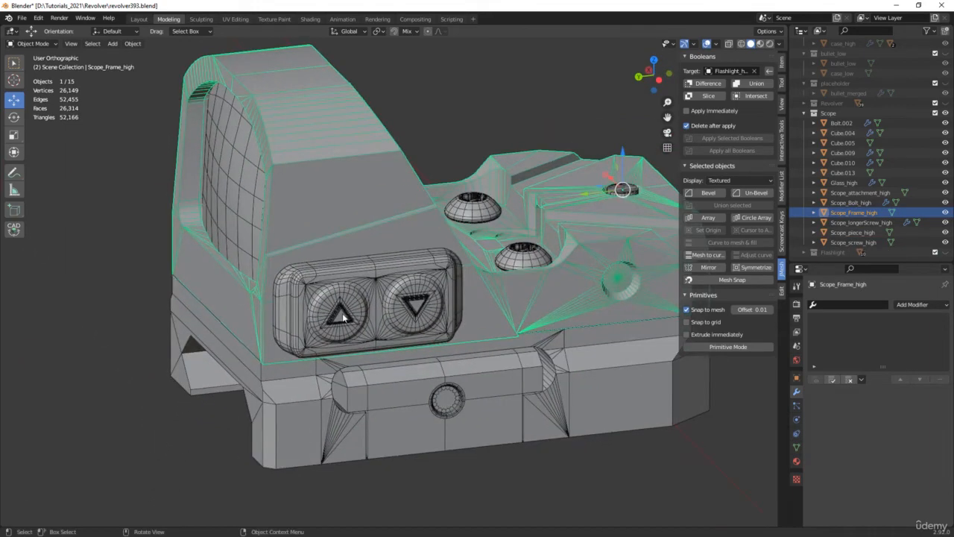
{"action": "left_click", "coordinate": [358, 273]}
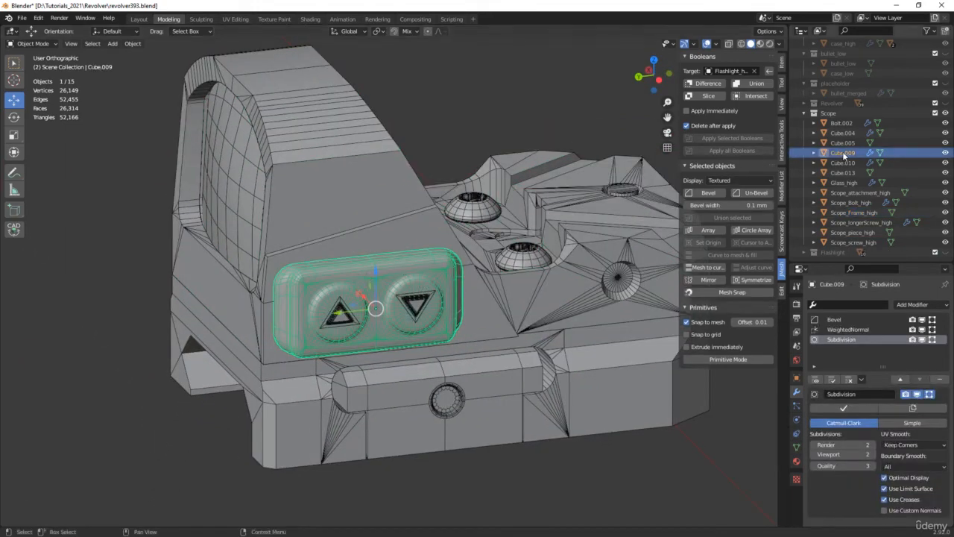
{"action": "type", "text": "Scope_button_high"}
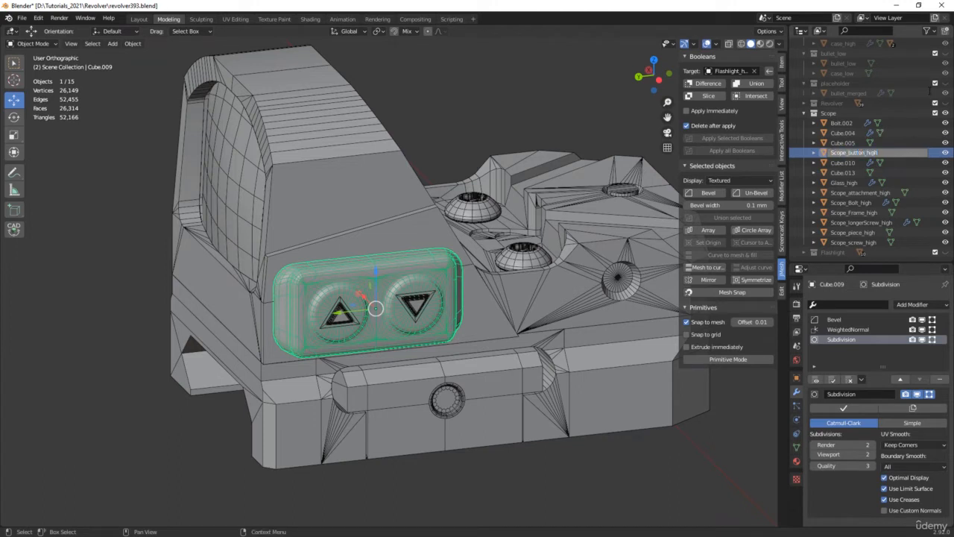
{"action": "key", "text": "Return"}
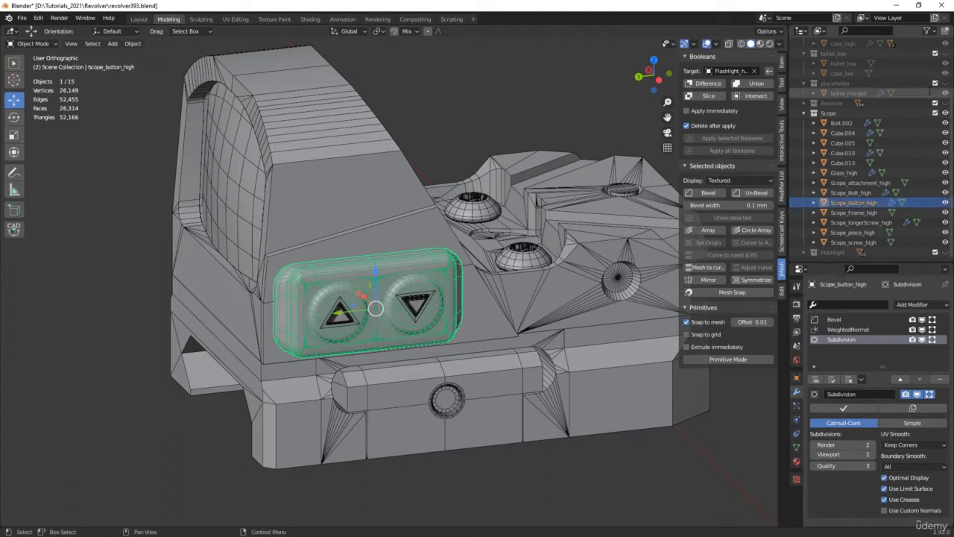
{"action": "left_click", "coordinate": [417, 309]}
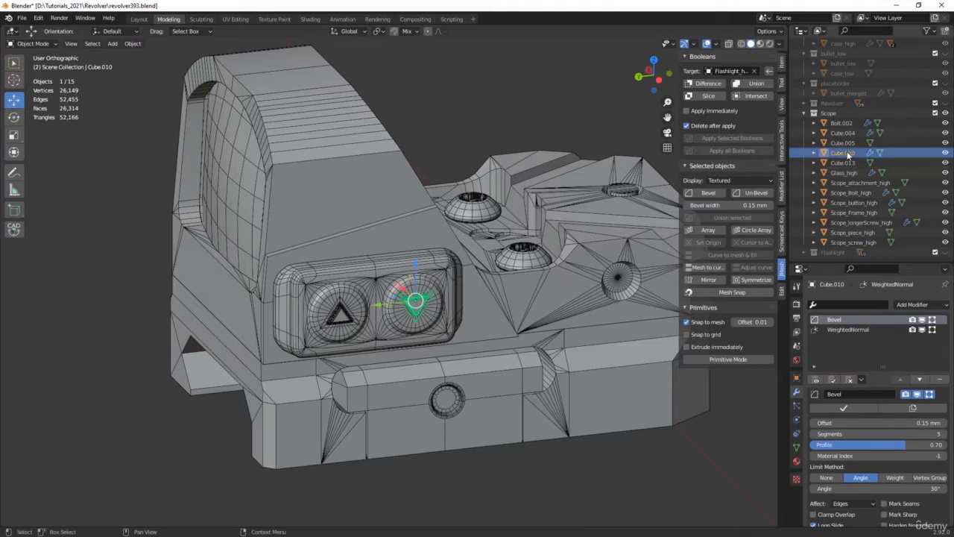
{"action": "left_click_drag", "start_coordinate": [847, 151], "coordinate": [867, 201]}
Rename the small square plane in front of the scope's lens as Alpha.
{"action": "left_click", "coordinate": [820, 163]}
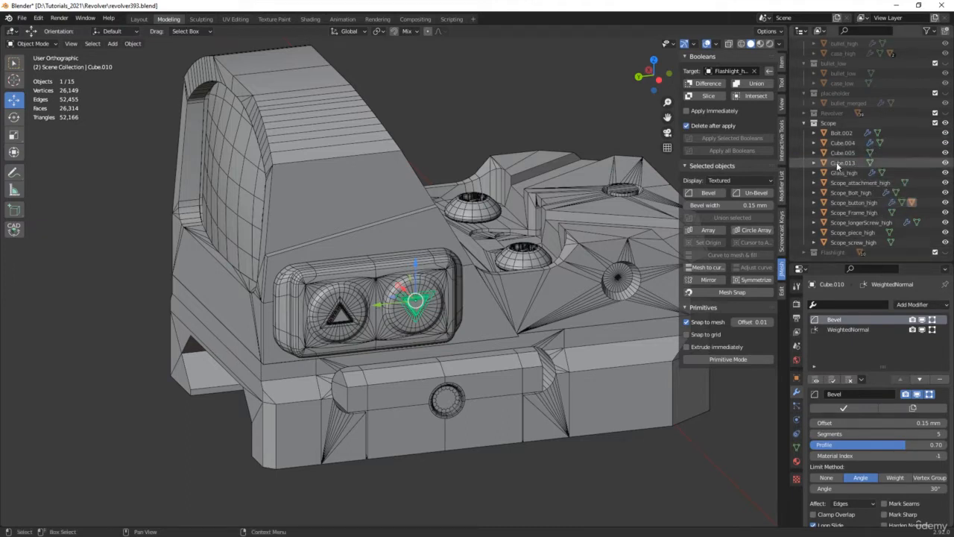
{"action": "middle_click_drag", "start_coordinate": [418, 190], "coordinate": [220, 177]}
{"action": "double_click", "coordinate": [843, 162]}
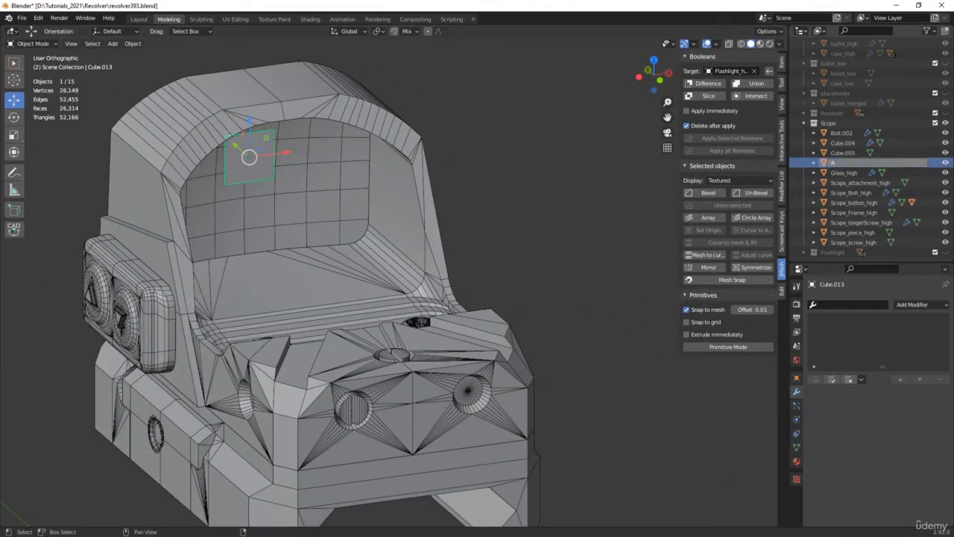
{"action": "type", "text": "Alpha"}
{"action": "key", "text": "Return"}
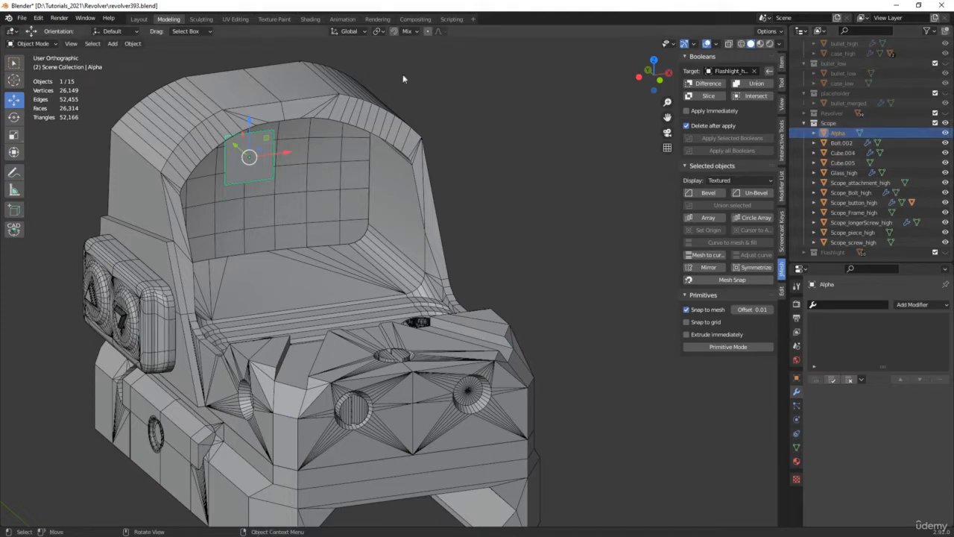
Parent the small round bolt on the side clamp block (Bolt.002) to Scope_piece_high.
{"action": "left_click", "coordinate": [842, 143]}
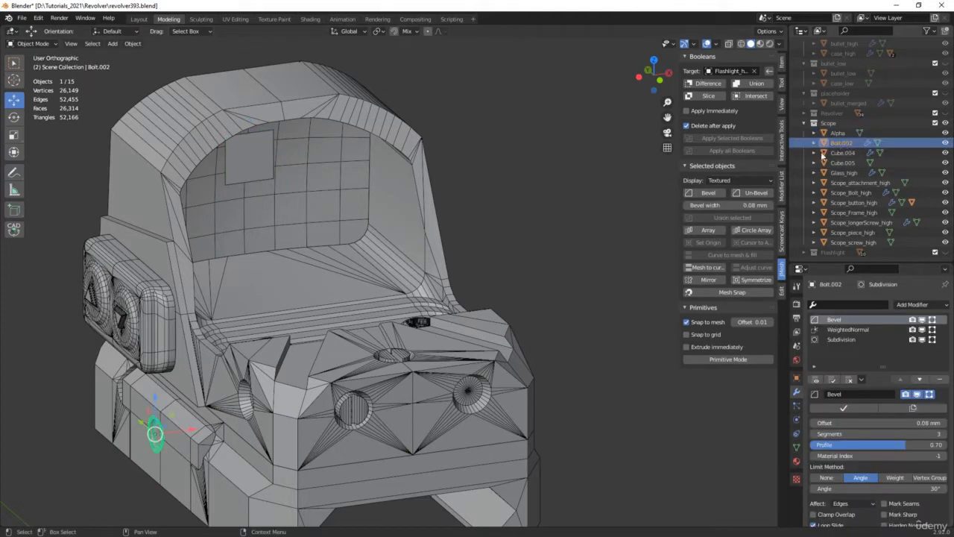
{"action": "middle_click_drag", "start_coordinate": [62, 268], "coordinate": [133, 264]}
{"action": "middle_click_drag", "start_coordinate": [127, 322], "coordinate": [322, 346]}
{"action": "left_click", "coordinate": [322, 346]}
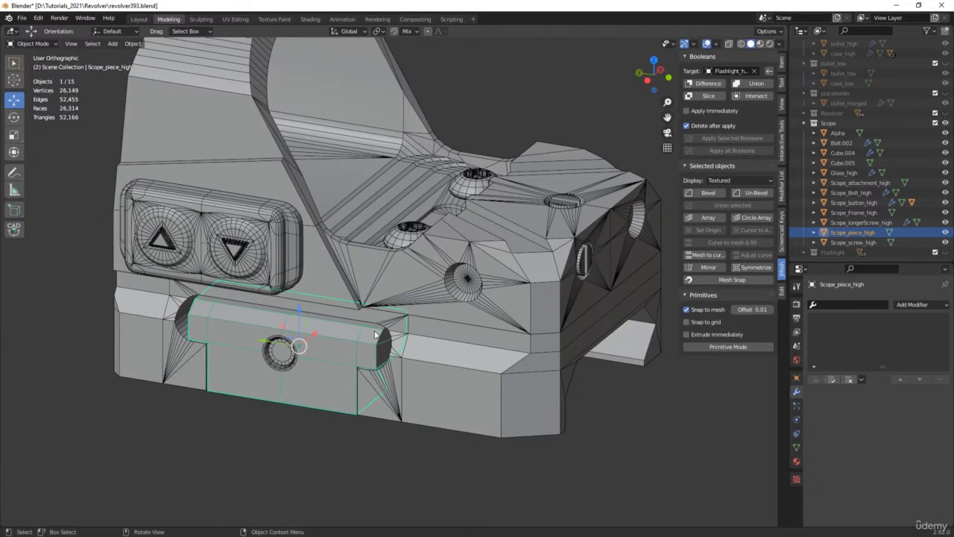
{"action": "left_click", "coordinate": [276, 357]}
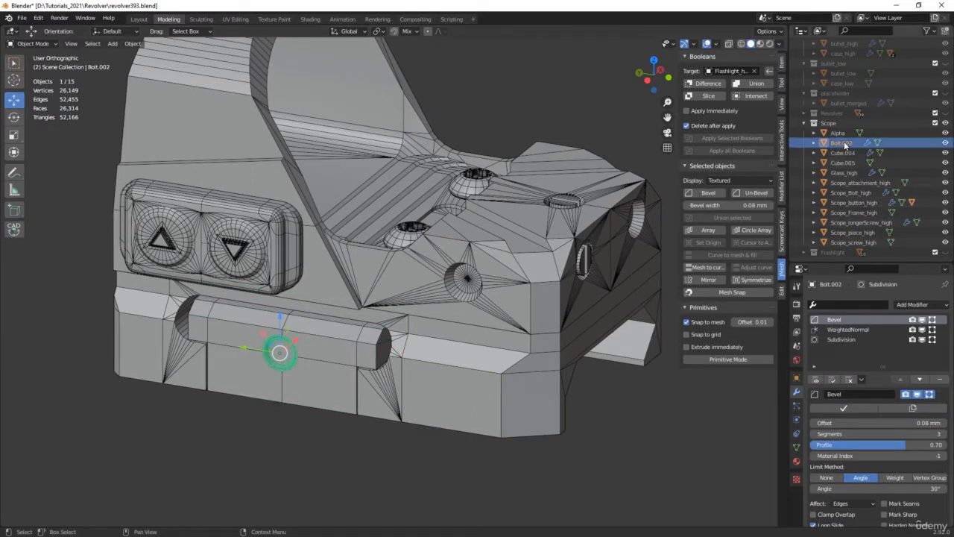
{"action": "left_click_drag", "start_coordinate": [846, 141], "coordinate": [861, 231]}
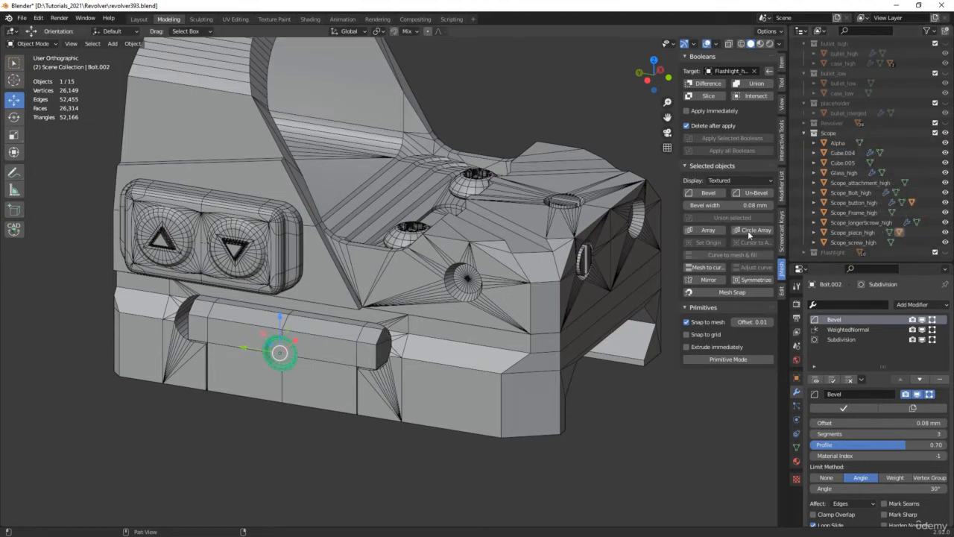
Parent the up-pointing triangle to Scope_button_high and check the two triangles nested under it.
{"action": "left_click", "coordinate": [862, 152]}
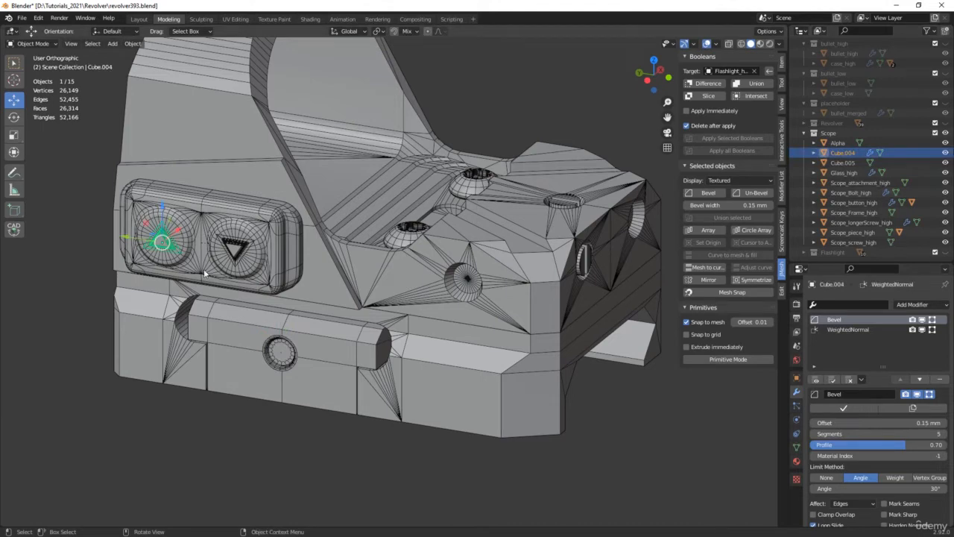
{"action": "middle_click_drag", "start_coordinate": [209, 263], "coordinate": [209, 233]}
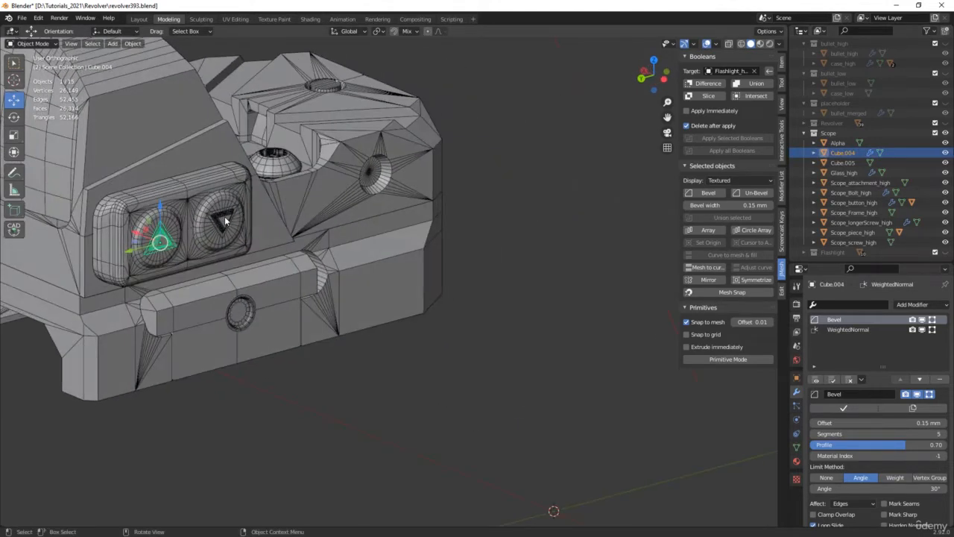
{"action": "left_click", "coordinate": [208, 232]}
{"action": "scroll", "coordinate": [208, 232], "scroll_direction": "up", "scroll_amount": 4}
{"action": "left_click", "coordinate": [258, 274]}
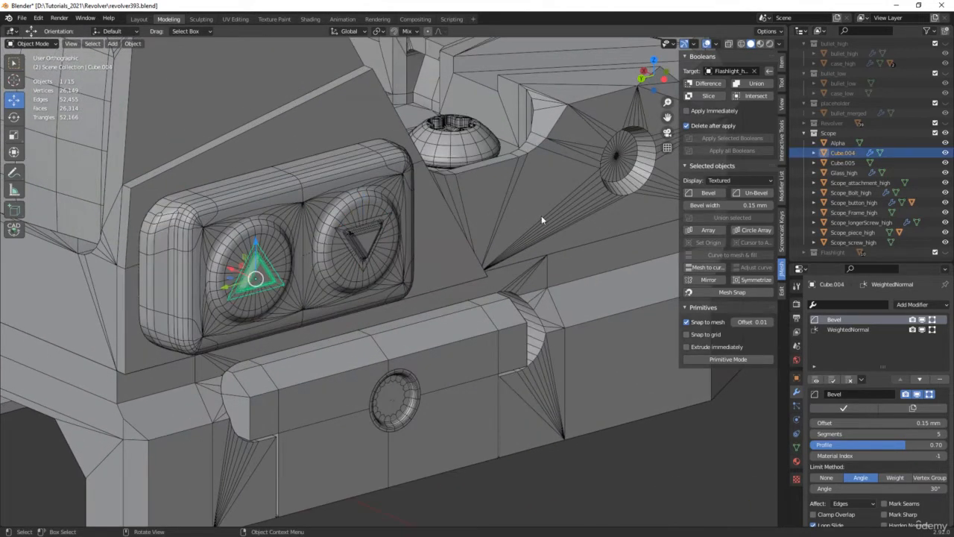
{"action": "left_click_drag", "start_coordinate": [846, 155], "coordinate": [866, 202]}
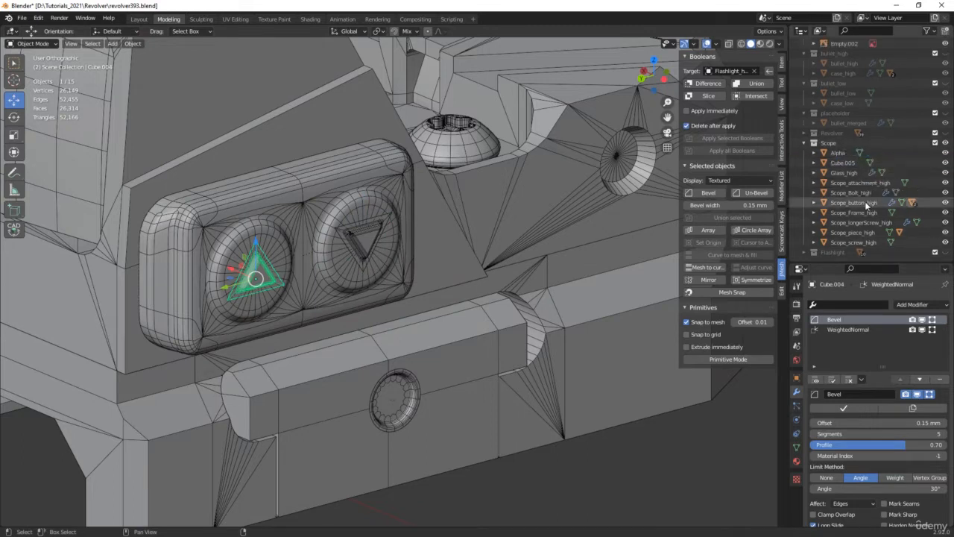
{"action": "left_click", "coordinate": [813, 202]}
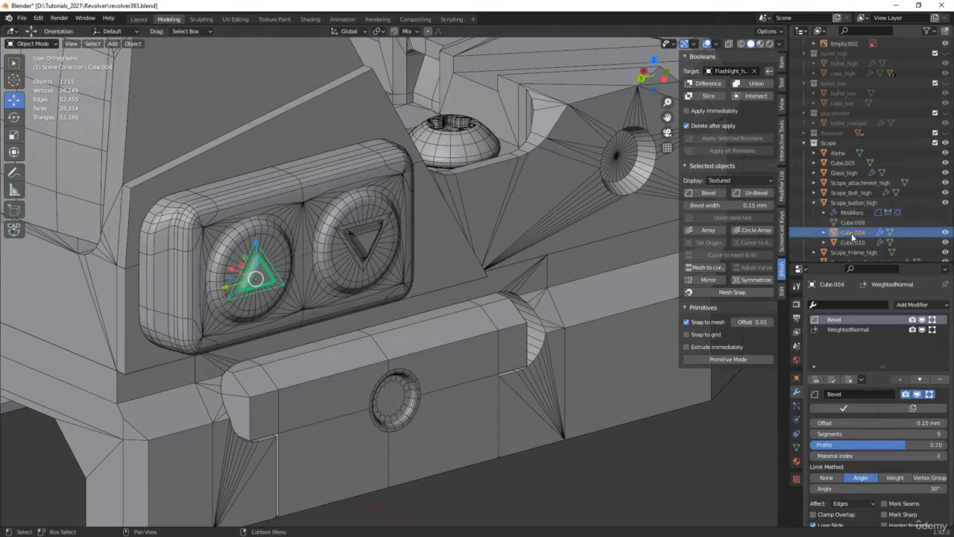
{"action": "left_click", "coordinate": [857, 241]}
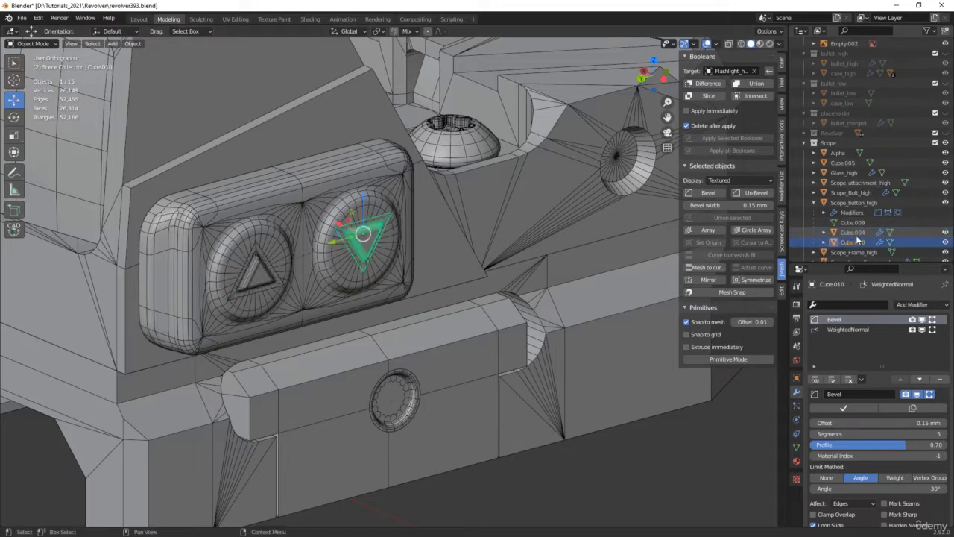
{"action": "left_click", "coordinate": [854, 233]}
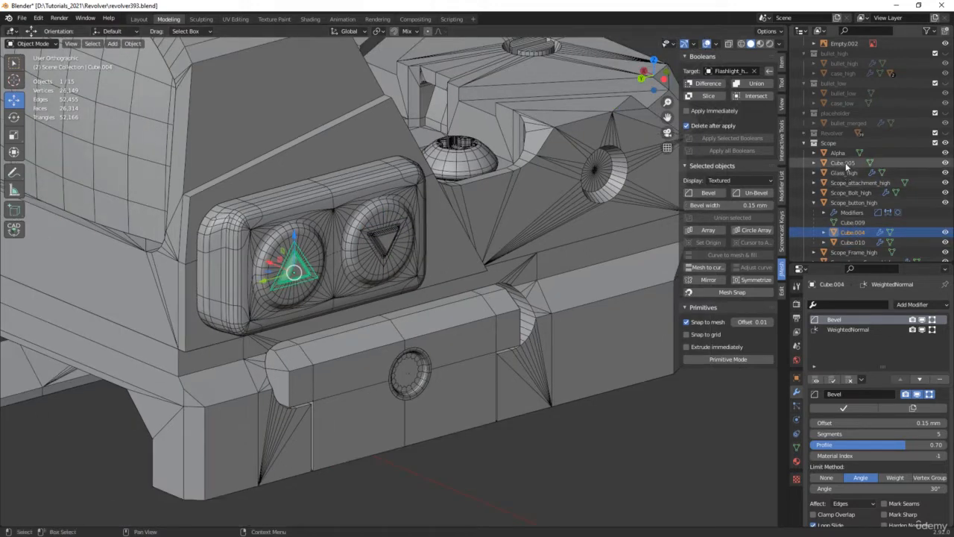
Delete the slotted screw (Cube.005) from the hole in the scope's end face.
{"action": "left_click", "coordinate": [846, 164]}
{"action": "scroll", "coordinate": [455, 237], "scroll_direction": "down", "scroll_amount": 2}
{"action": "middle_click_drag", "start_coordinate": [335, 249], "coordinate": [365, 282]}
{"action": "middle_click_drag", "start_coordinate": [365, 282], "coordinate": [409, 254]}
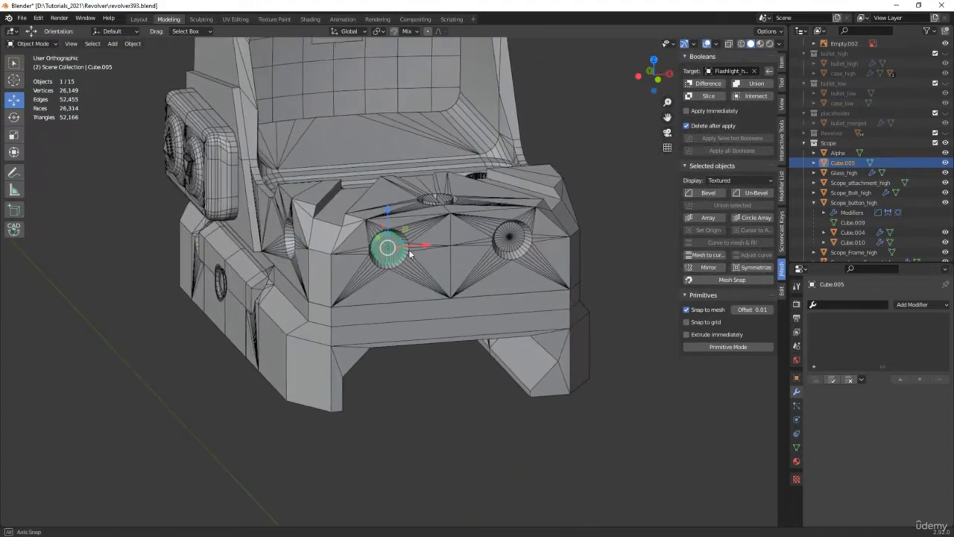
{"action": "scroll", "coordinate": [403, 253], "scroll_direction": "up", "scroll_amount": 4}
{"action": "key", "text": "x"}
{"action": "left_click", "coordinate": [401, 254]}
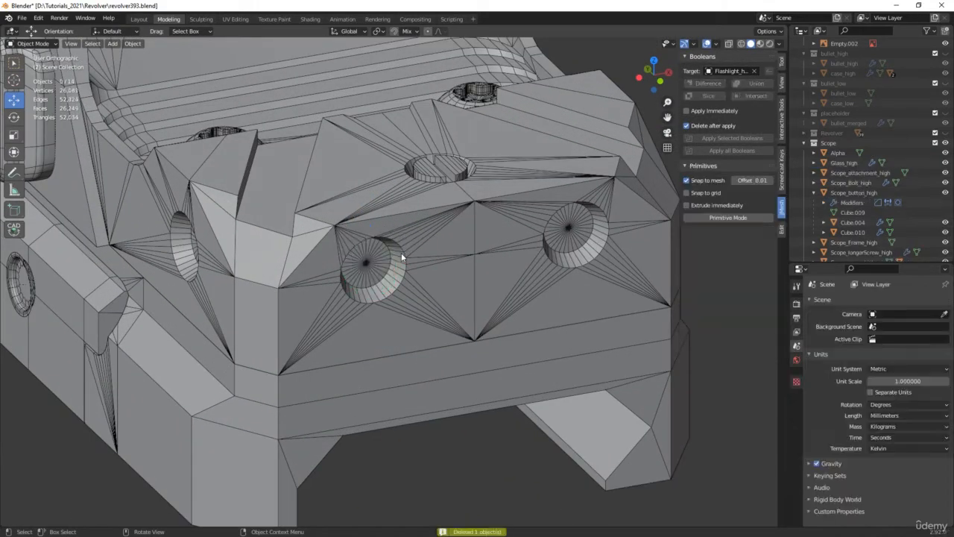
Save the scene as the next numbered version, revolver394.blend.
{"action": "scroll", "coordinate": [401, 252], "scroll_direction": "down", "scroll_amount": 3}
{"action": "middle_click_drag", "start_coordinate": [428, 258], "coordinate": [452, 262]}
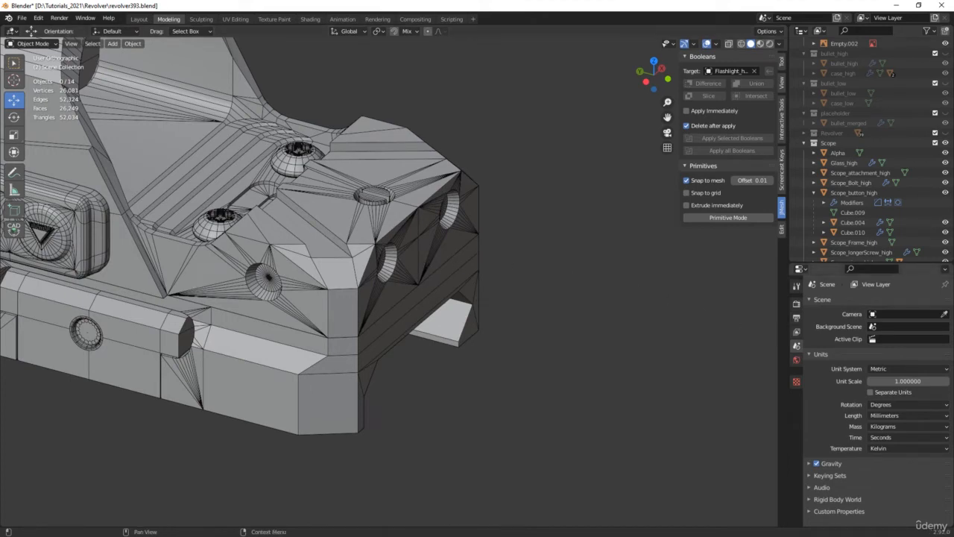
{"action": "key", "text": "Return"}
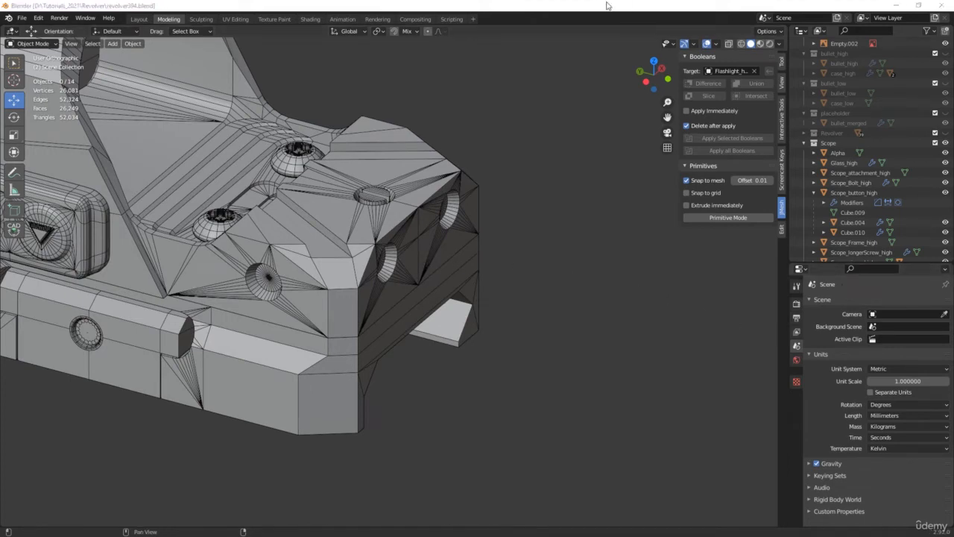
{"action": "left_click", "coordinate": [569, 202]}
Fold up the expanded child parts inside the Scope collection and hide the whole collection from the scene.
{"action": "left_click", "coordinate": [814, 143]}
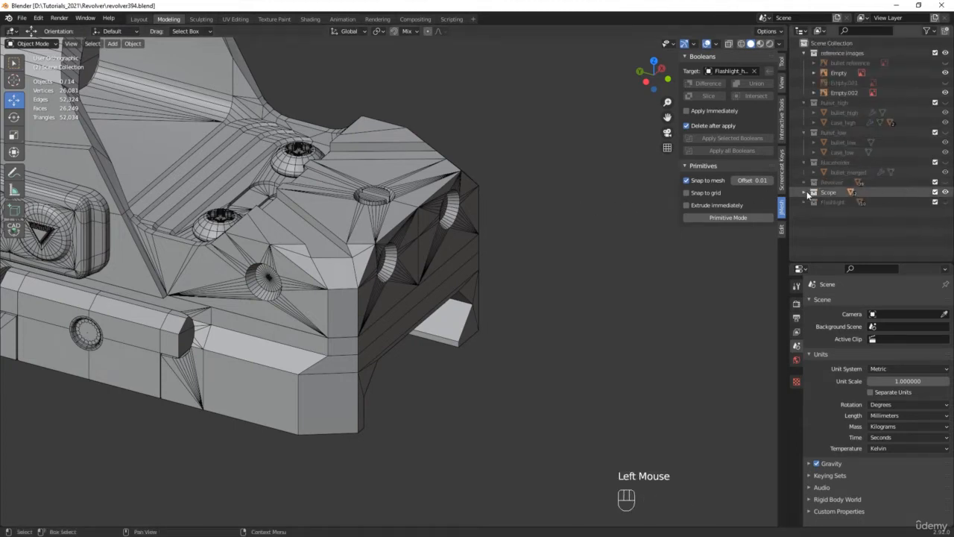
{"action": "left_click", "coordinate": [808, 192]}
{"action": "scroll", "coordinate": [808, 183], "scroll_direction": "down", "scroll_amount": 5}
{"action": "left_click", "coordinate": [813, 165]}
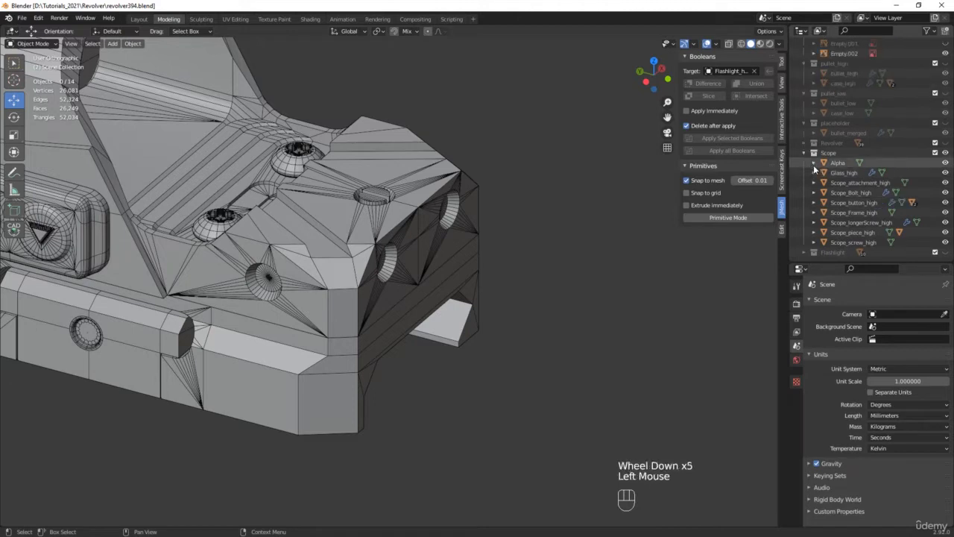
{"action": "left_click", "coordinate": [935, 152]}
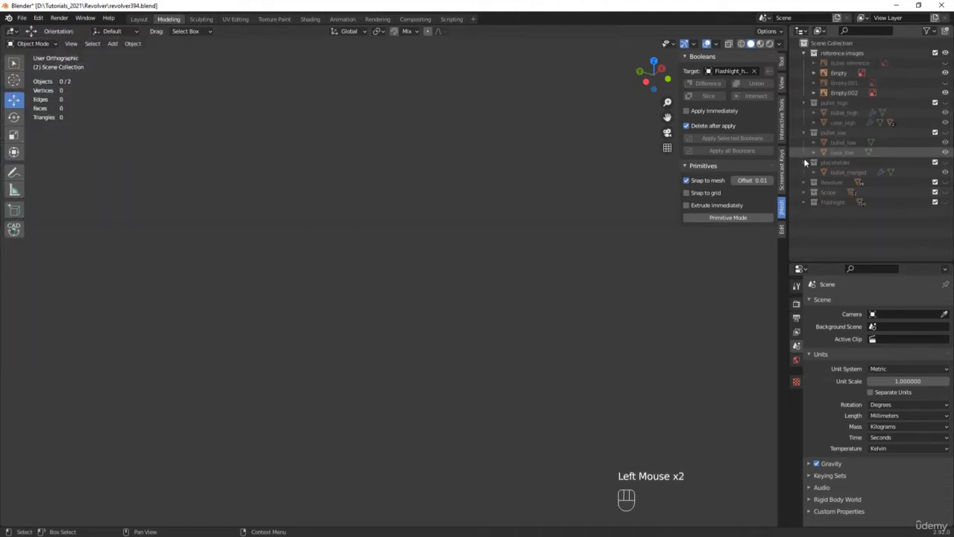
Expand the Scope, Flashlight and Revolver collections to list their parts, and make the Revolver collection visible.
{"action": "left_click", "coordinate": [803, 202]}
{"action": "left_click", "coordinate": [802, 192]}
{"action": "scroll", "coordinate": [869, 208], "scroll_direction": "down", "scroll_amount": 6}
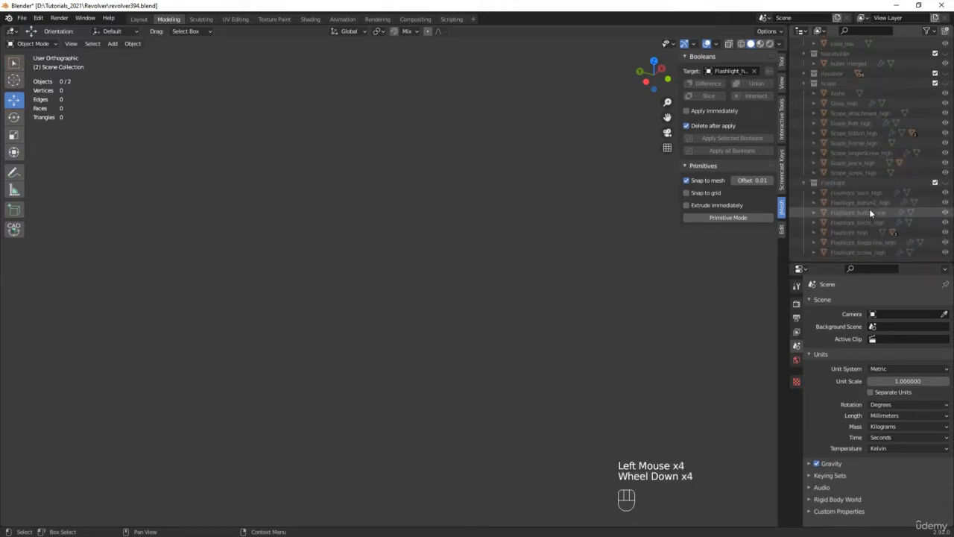
{"action": "scroll", "coordinate": [883, 212], "scroll_direction": "up", "scroll_amount": 3}
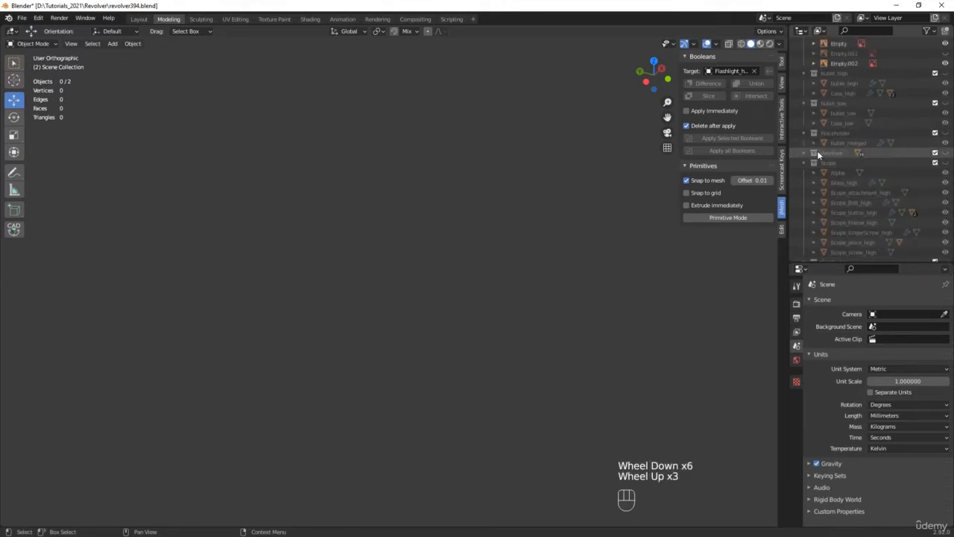
{"action": "left_click", "coordinate": [804, 153]}
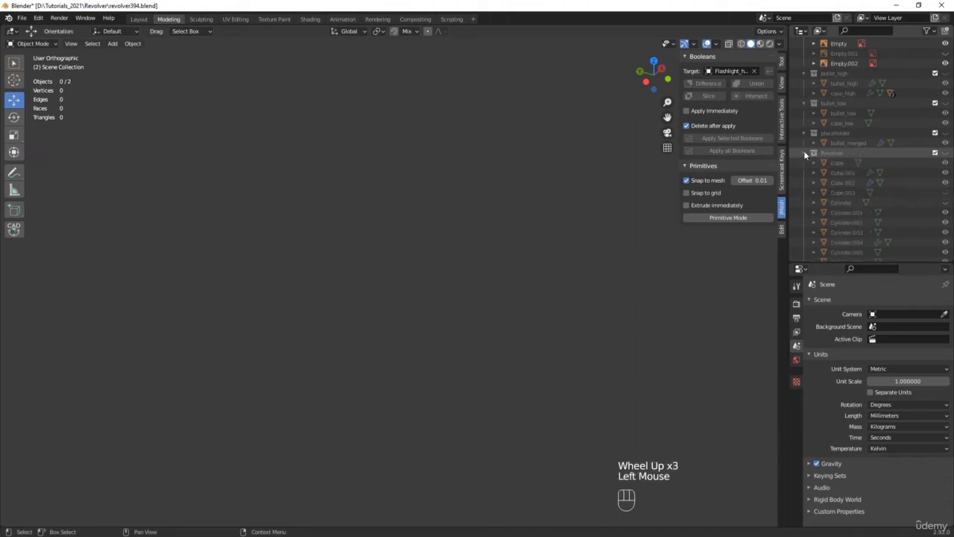
{"action": "left_click", "coordinate": [946, 153]}
{"action": "scroll", "coordinate": [507, 328], "scroll_direction": "down", "scroll_amount": 5}
{"action": "middle_click_drag", "start_coordinate": [507, 328], "coordinate": [417, 245], "text": "shift"}
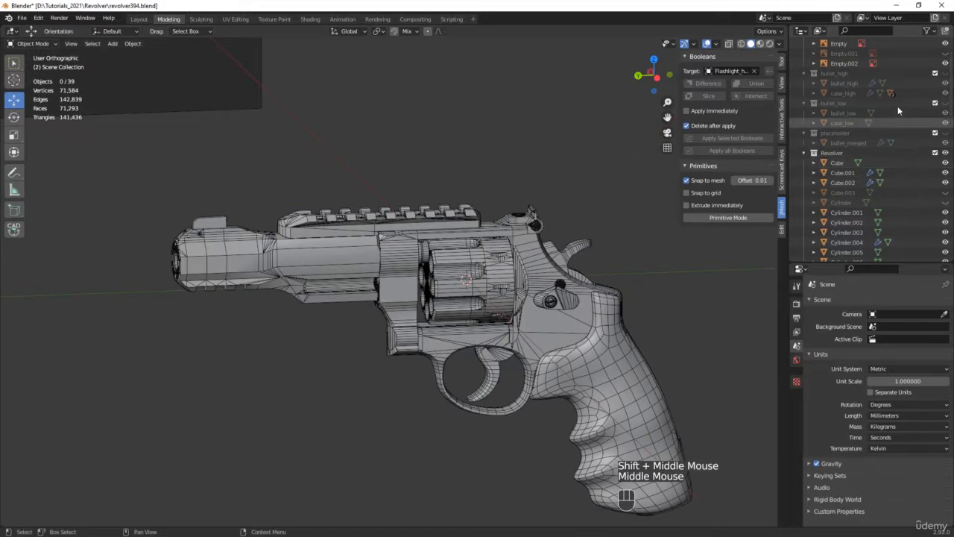
Hide the reference images collection behind the revolver.
{"action": "scroll", "coordinate": [898, 110], "scroll_direction": "up", "scroll_amount": 3}
{"action": "scroll", "coordinate": [343, 187], "scroll_direction": "down", "scroll_amount": 3}
{"action": "middle_click_drag", "start_coordinate": [343, 186], "coordinate": [326, 203]}
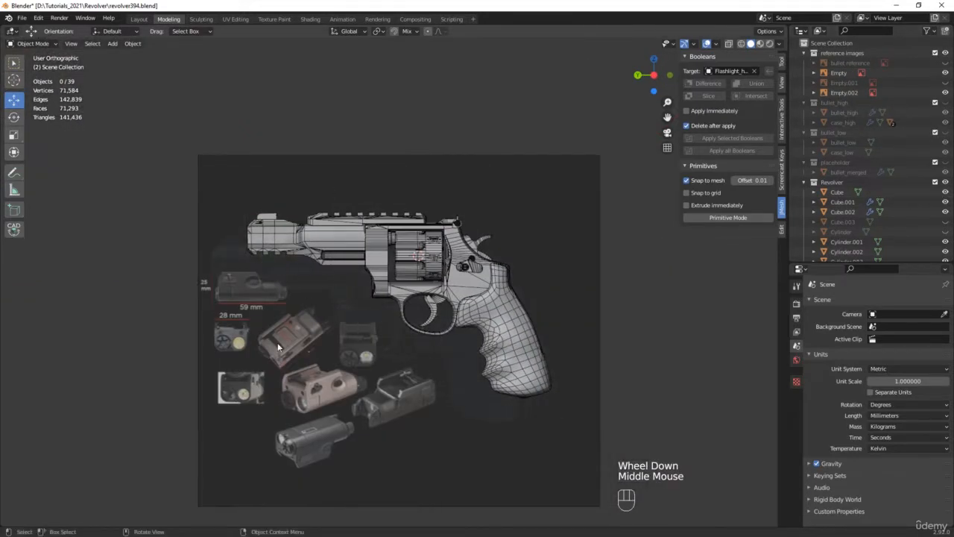
{"action": "left_click", "coordinate": [945, 53]}
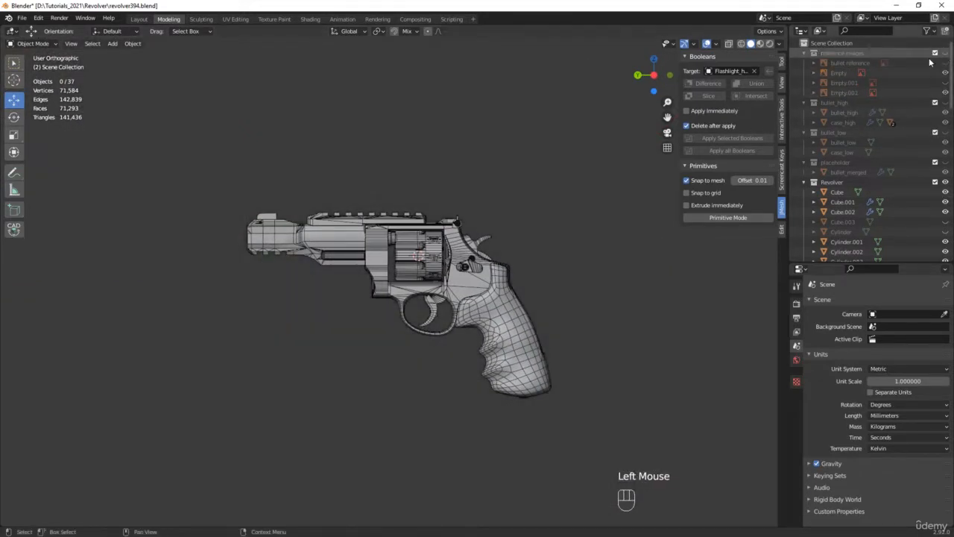
Unhide the objects Cube.003 and Cylinder in the Revolver collection.
{"action": "middle_click_drag", "start_coordinate": [426, 246], "coordinate": [432, 235]}
{"action": "scroll", "coordinate": [440, 237], "scroll_direction": "up", "scroll_amount": 4}
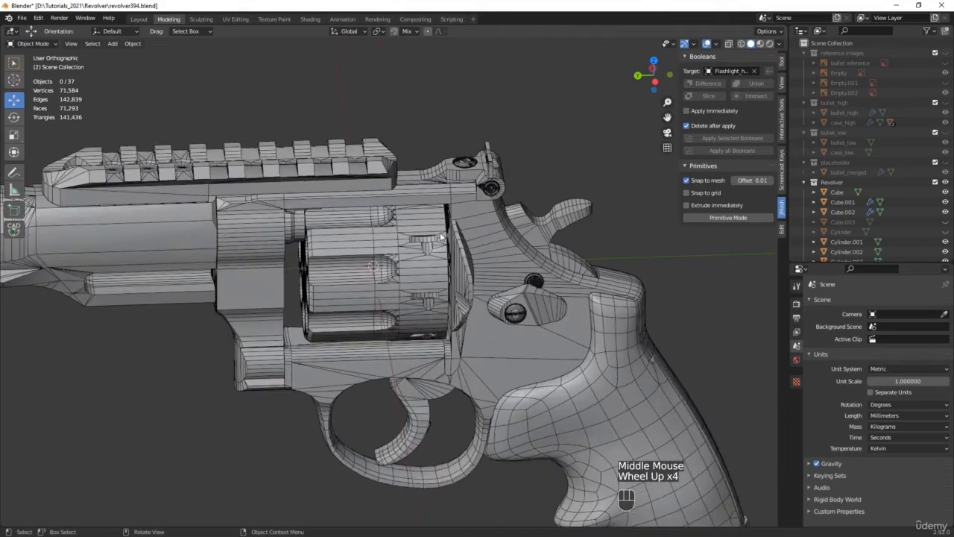
{"action": "scroll", "coordinate": [891, 195], "scroll_direction": "down", "scroll_amount": 4}
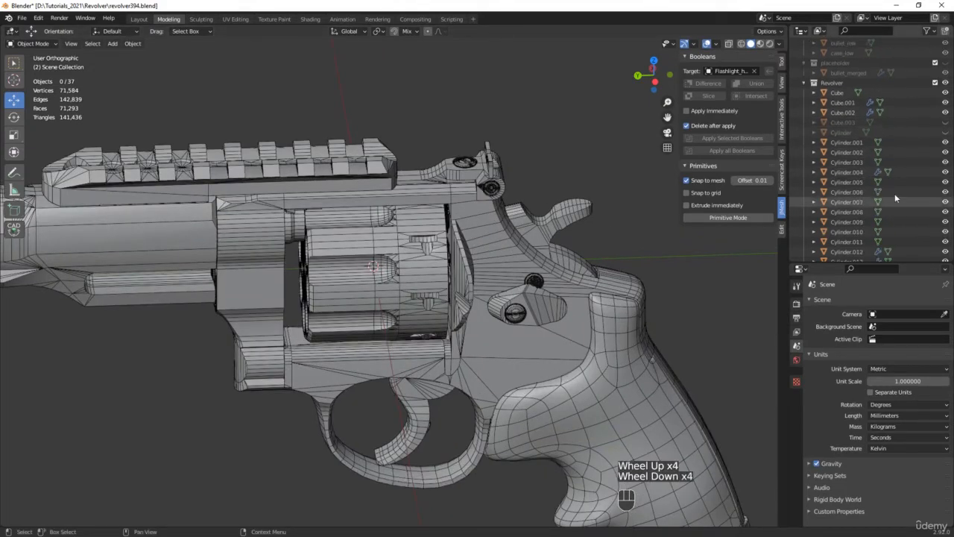
{"action": "left_click", "coordinate": [945, 122]}
{"action": "left_click", "coordinate": [946, 133]}
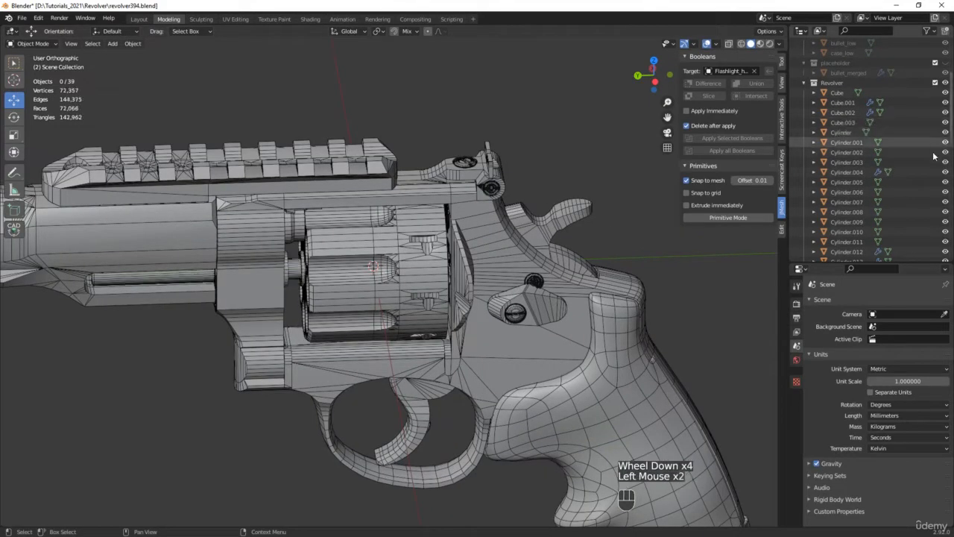
{"action": "mouse_move", "coordinate": [952, 131]}
{"action": "left_mouse_down"}
{"action": "mouse_move", "coordinate": [953, 210]}
{"action": "mouse_move", "coordinate": [952, 143]}
{"action": "left_mouse_up"}
Save the scene as revolver395.blend and close the sidebar to free up the 3D view.
{"action": "scroll", "coordinate": [299, 252], "scroll_direction": "down", "scroll_amount": 1}
{"action": "scroll", "coordinate": [299, 252], "scroll_direction": "down", "scroll_amount": 2}
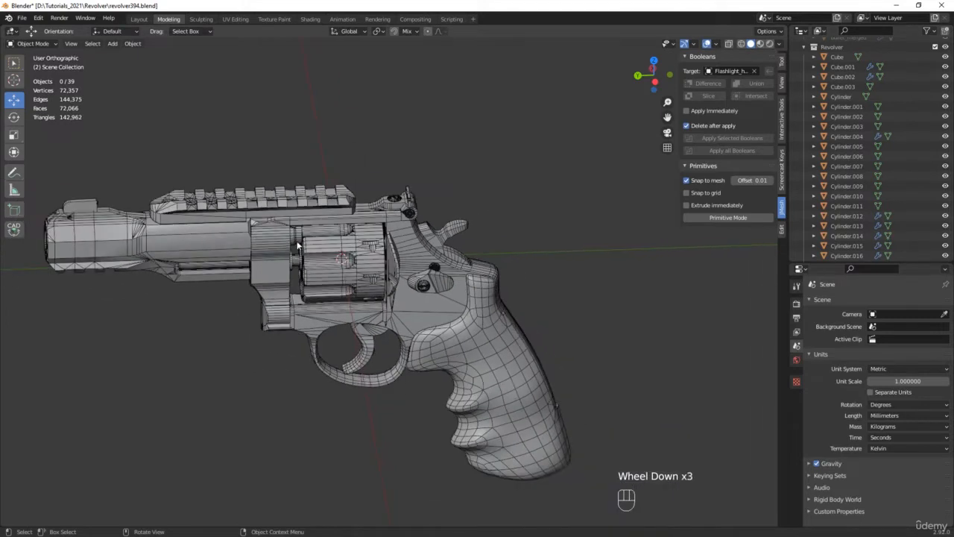
{"action": "middle_click_drag", "start_coordinate": [298, 252], "coordinate": [447, 261]}
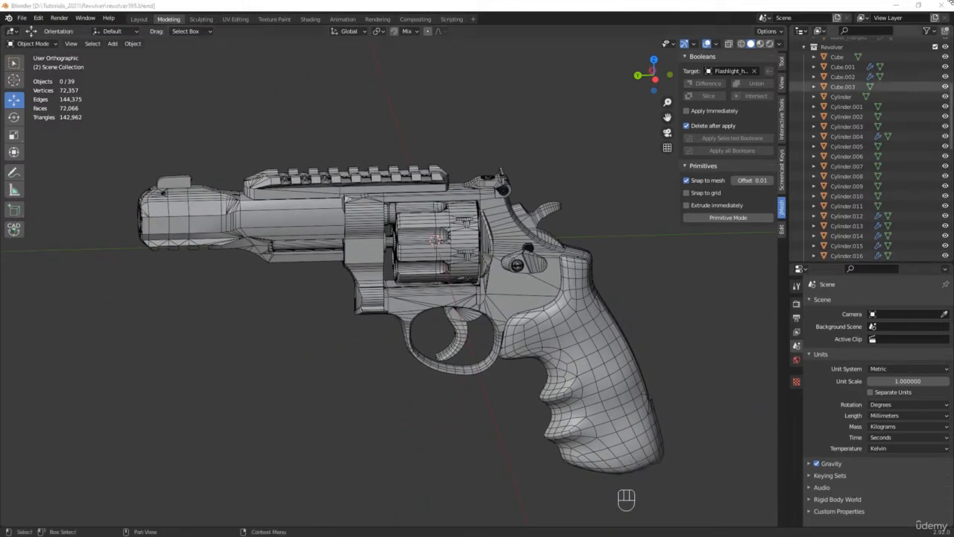
{"action": "left_click", "coordinate": [612, 20]}
{"action": "key", "text": "n"}
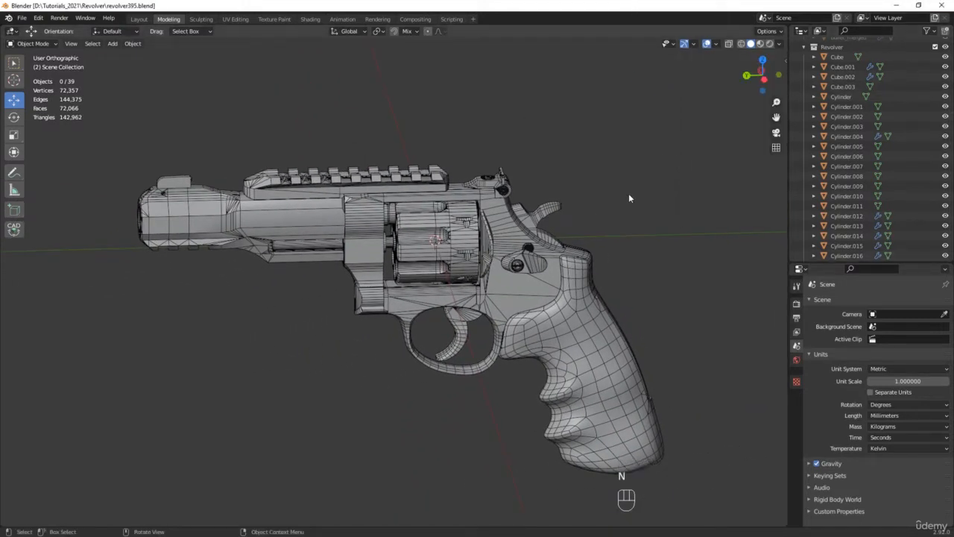
Rename the block below the barrel in front of the revolver's cylinder (Cylinder.017) as Crane_high.
{"action": "left_click", "coordinate": [369, 262]}
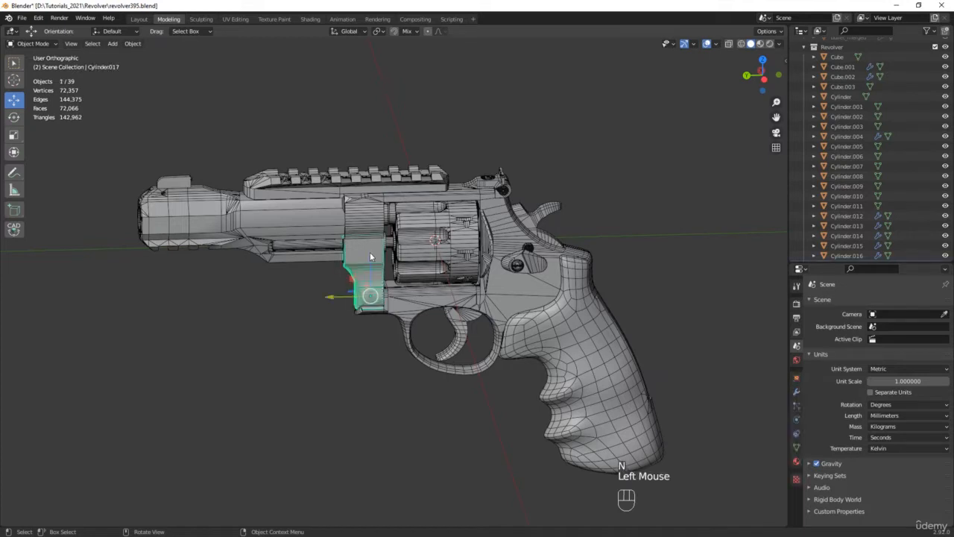
{"action": "scroll", "coordinate": [945, 200], "scroll_direction": "down", "scroll_amount": 1}
{"action": "scroll", "coordinate": [945, 200], "scroll_direction": "down", "scroll_amount": 4}
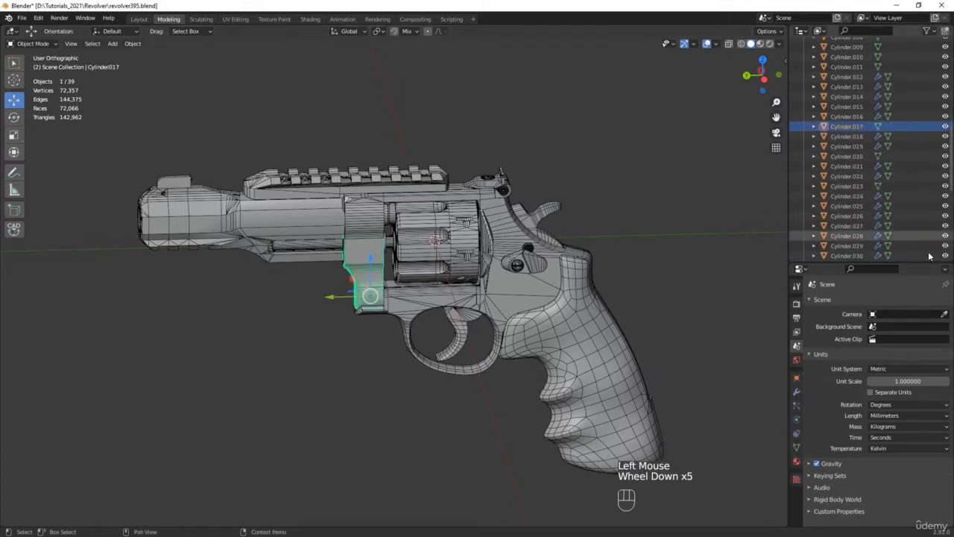
{"action": "double_click", "coordinate": [846, 144]}
{"action": "type", "text": "Cran"}
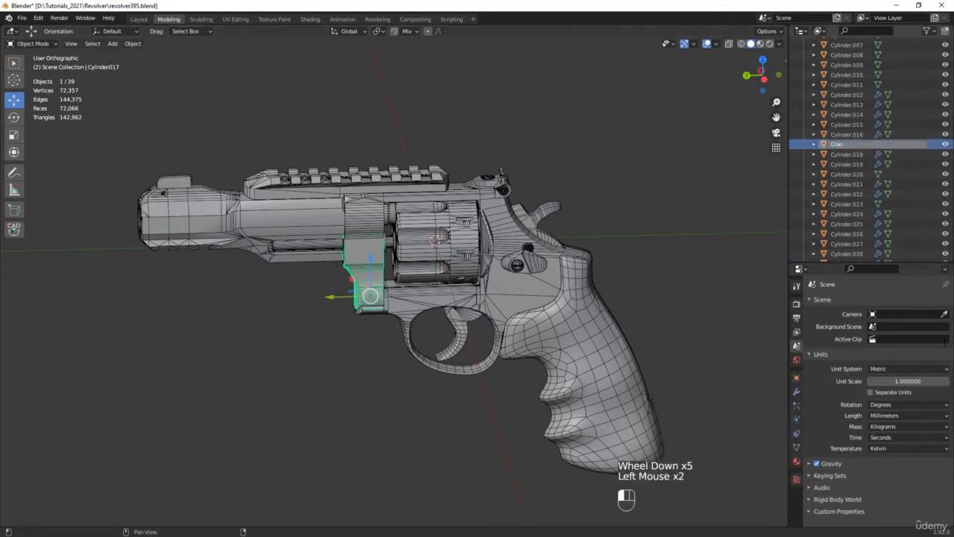
{"action": "type", "text": "e_high"}
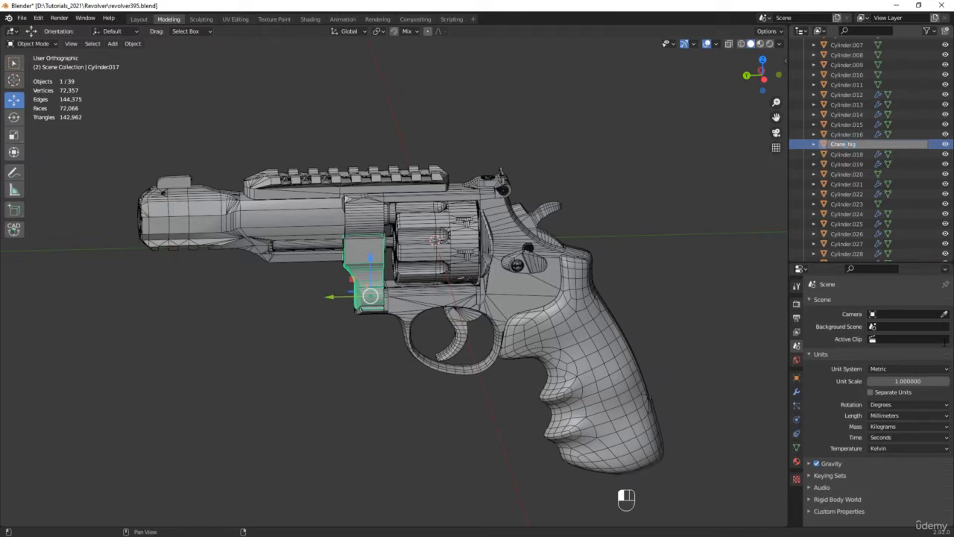
{"action": "key", "text": "Return"}
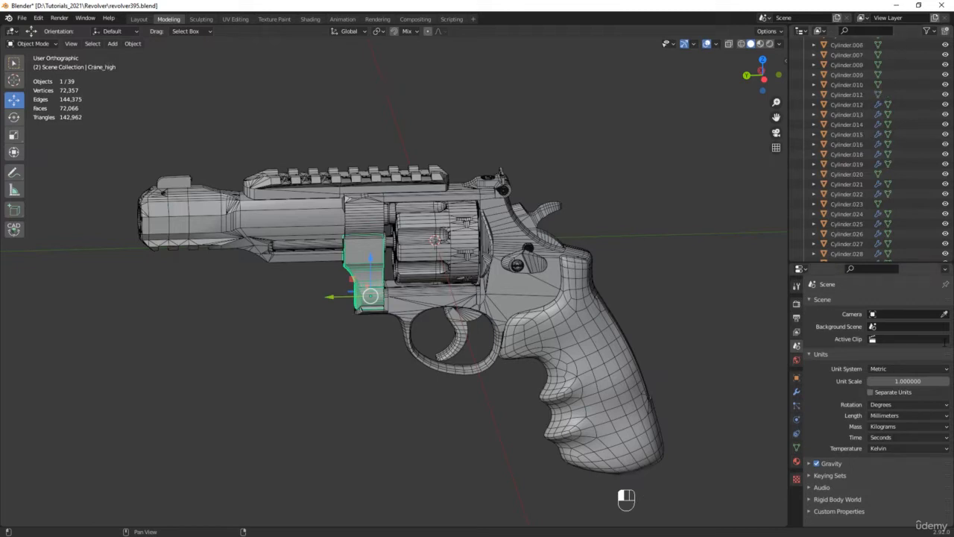
Rename the revolver's rotating ammunition cylinder (Cylinder.004) as Cylinder_high.
{"action": "left_click", "coordinate": [458, 246]}
{"action": "scroll", "coordinate": [850, 177], "scroll_direction": "down", "scroll_amount": 5}
{"action": "scroll", "coordinate": [864, 175], "scroll_direction": "up", "scroll_amount": 1}
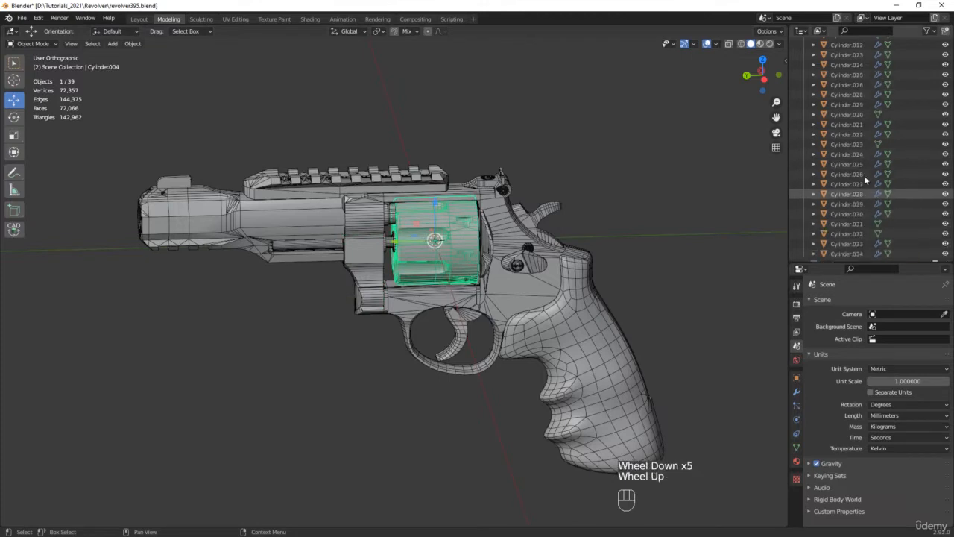
{"action": "scroll", "coordinate": [853, 107], "scroll_direction": "up", "scroll_amount": 3}
{"action": "double_click", "coordinate": [846, 144]}
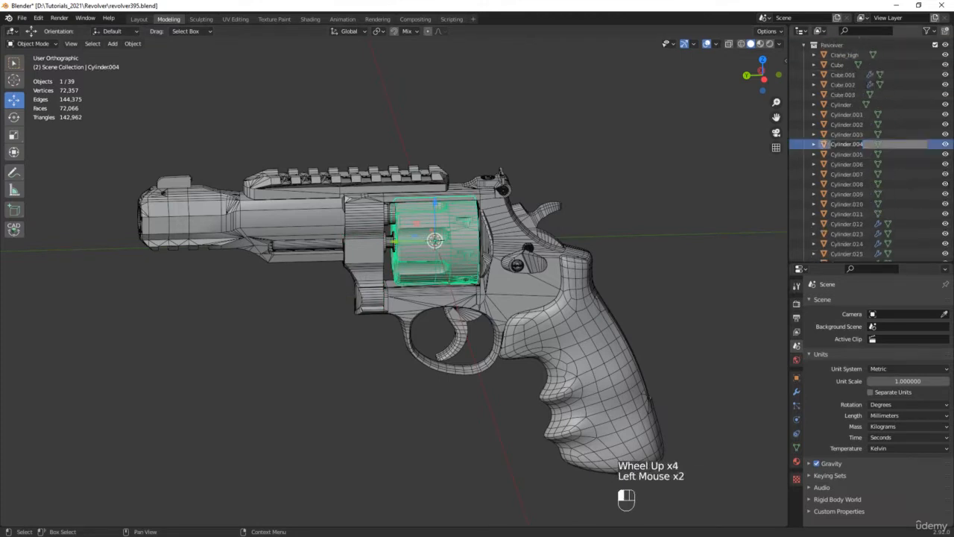
{"action": "type", "text": "Cylinder_h"}
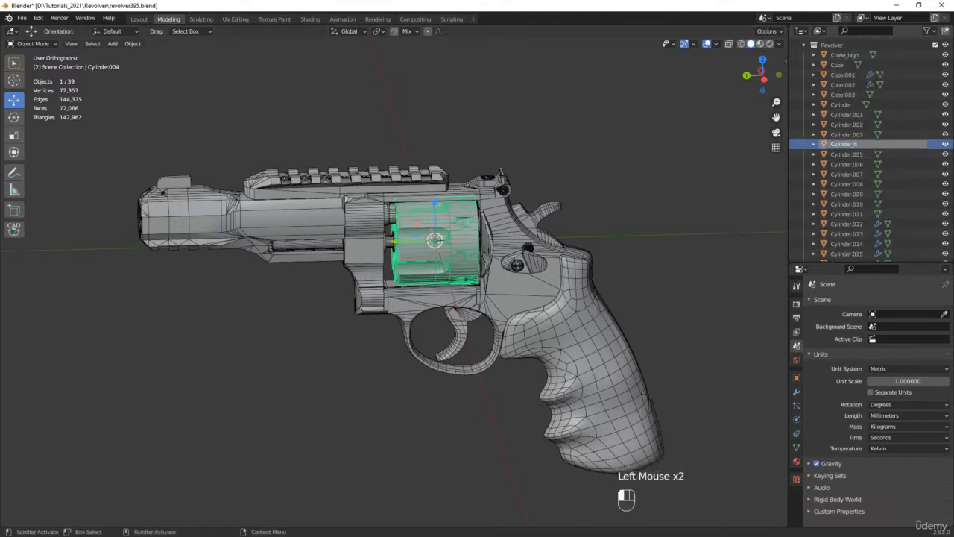
{"action": "type", "text": "igh"}
{"action": "key", "text": "Return"}
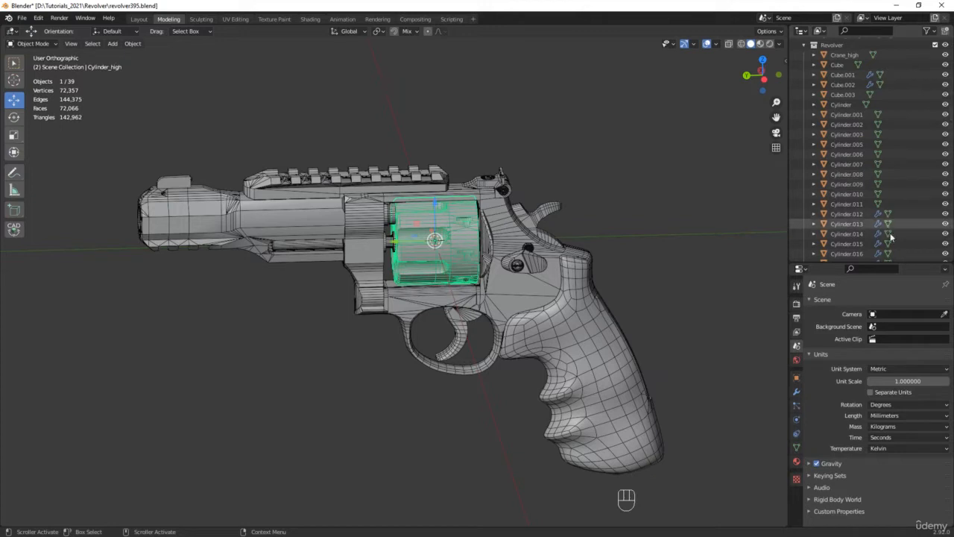
Enlarge the object list to show more parts and rename the revolver's main frame (Cylinder.009) as Frame_high.
{"action": "left_click_drag", "start_coordinate": [923, 261], "coordinate": [869, 533]}
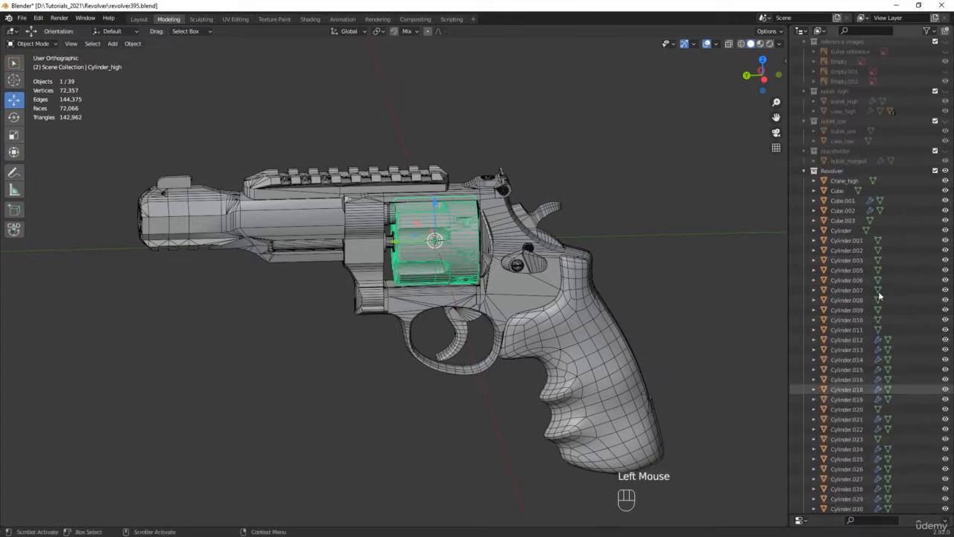
{"action": "scroll", "coordinate": [882, 235], "scroll_direction": "down", "scroll_amount": 4}
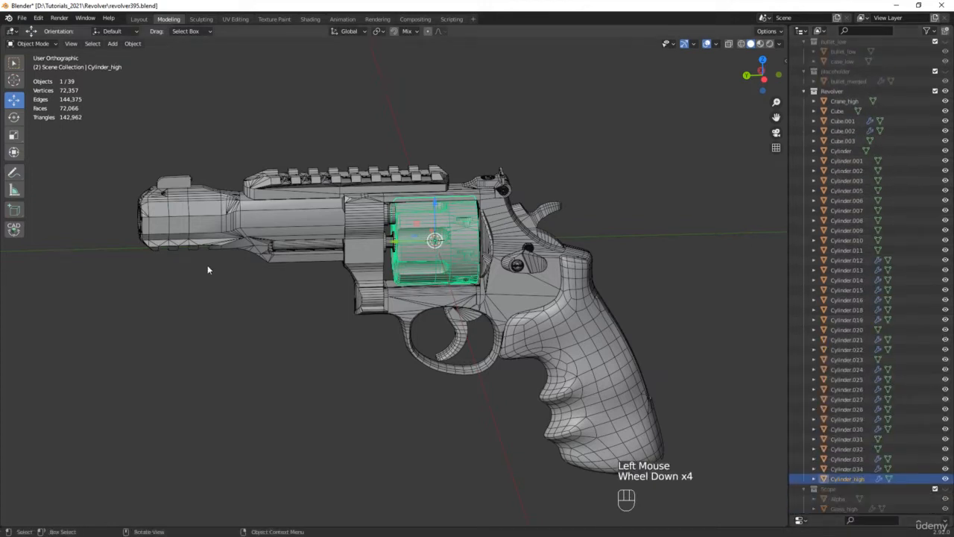
{"action": "left_click", "coordinate": [518, 298]}
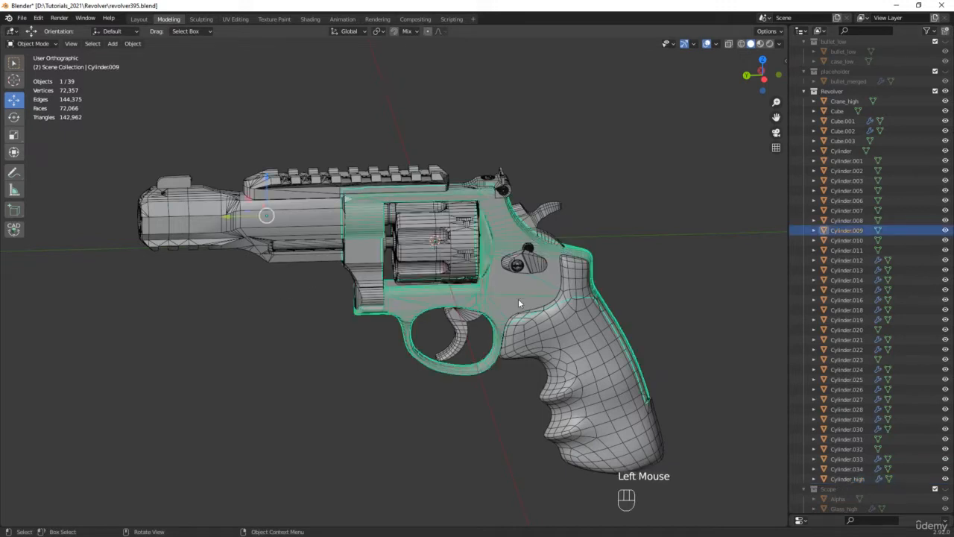
{"action": "left_click", "coordinate": [878, 232]}
{"action": "double_click", "coordinate": [878, 233]}
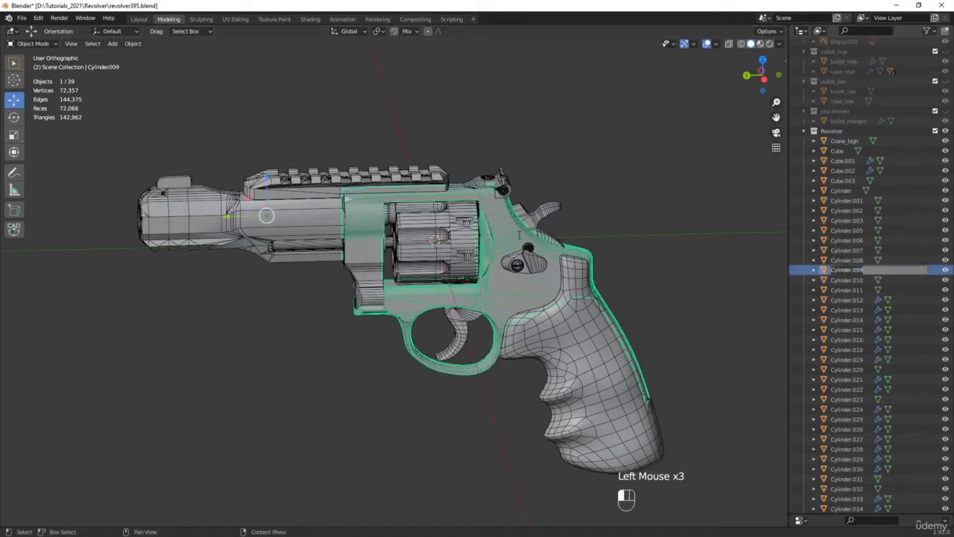
{"action": "type", "text": "Frame_hi"}
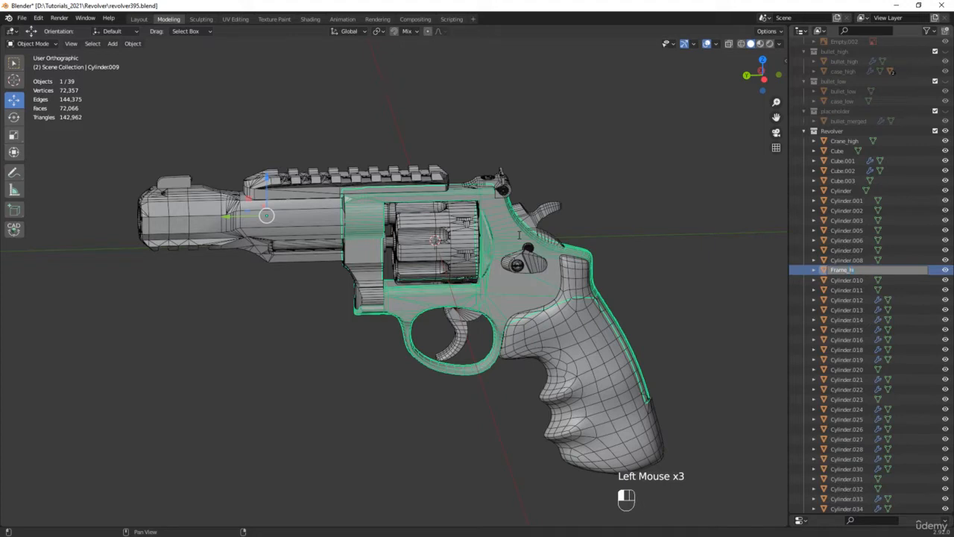
{"action": "type", "text": "gh"}
{"action": "key", "text": "Return"}
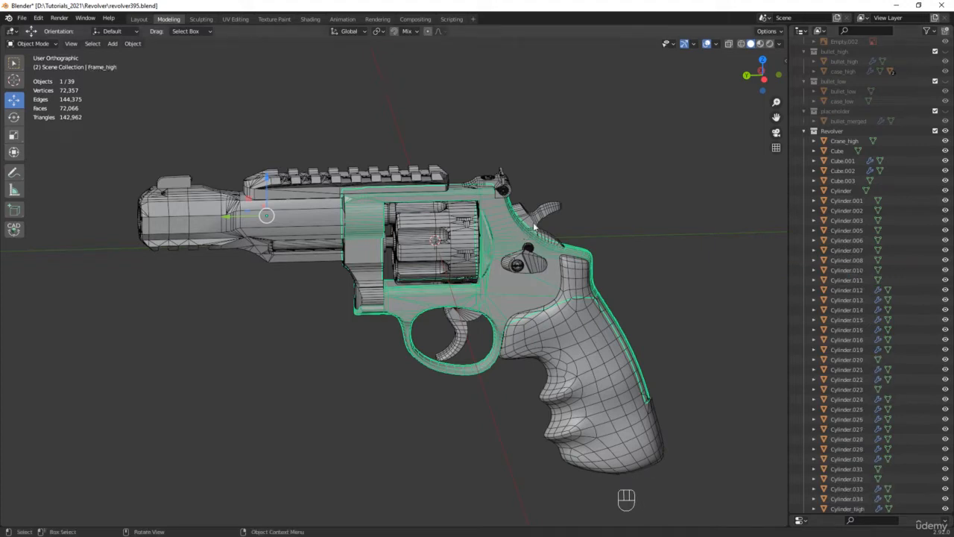
Rename the hammer at the rear of the frame (Cylinder.034) as Hammer_high.
{"action": "left_click", "coordinate": [538, 223]}
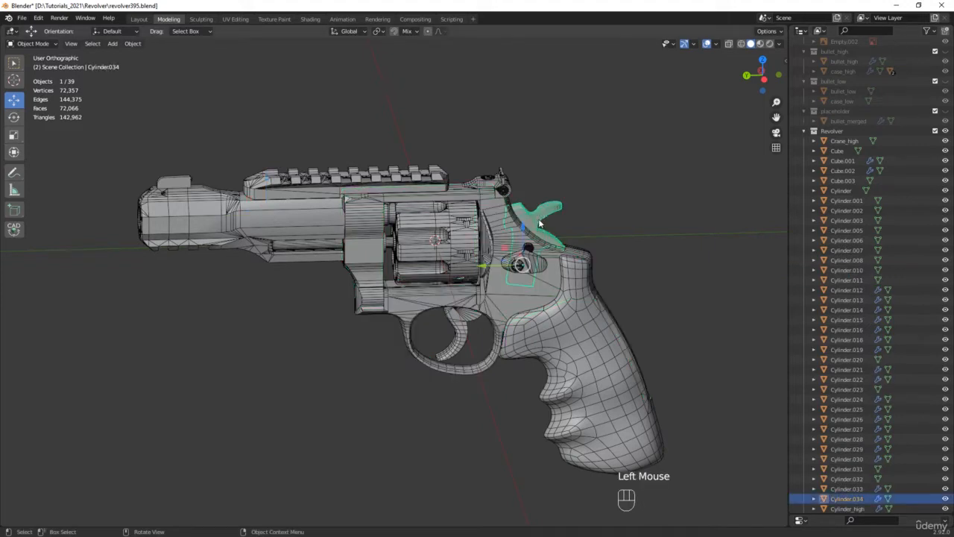
{"action": "double_click", "coordinate": [854, 501]}
{"action": "type", "text": "Hammer_high"}
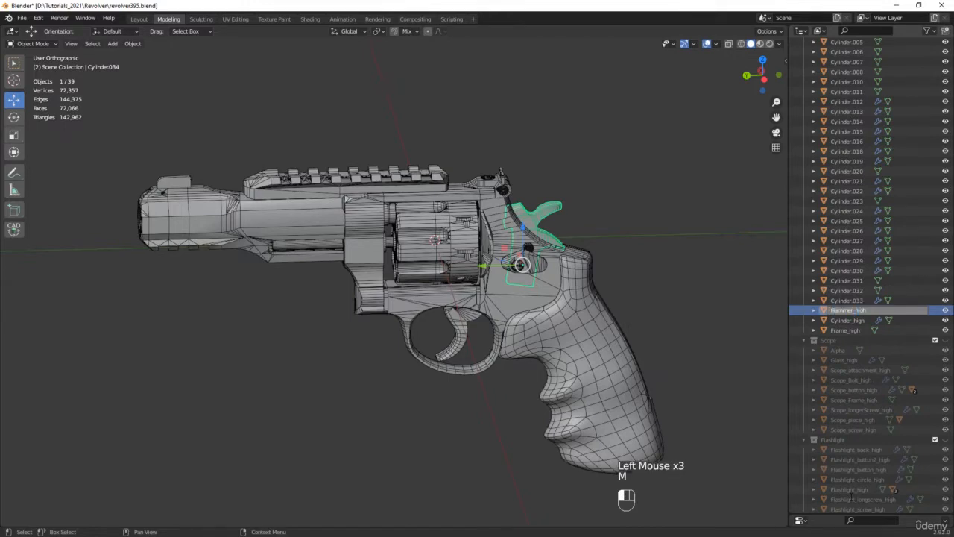
{"action": "key", "text": "Return"}
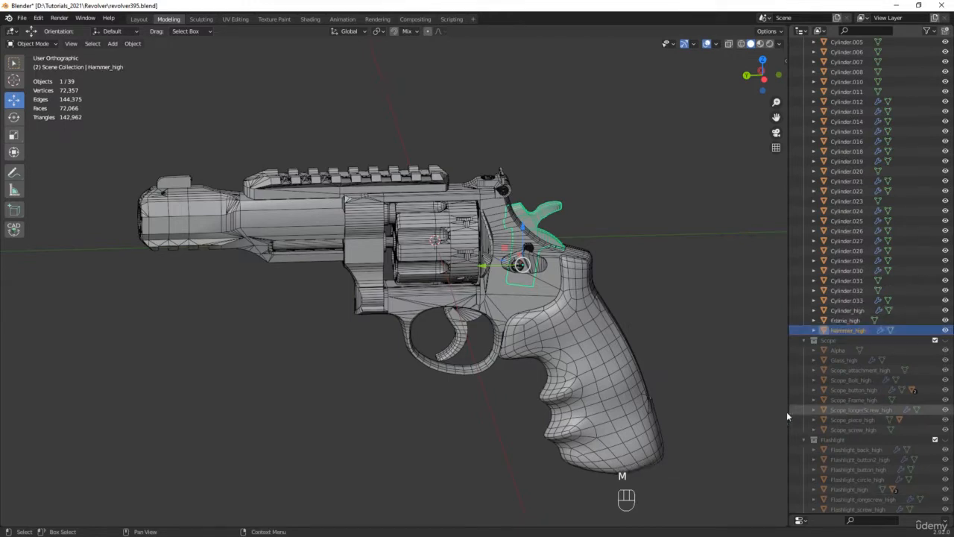
Rename the revolver's grip (Cylinder.021) as Grip_high.
{"action": "left_click", "coordinate": [623, 380]}
{"action": "double_click", "coordinate": [850, 181]}
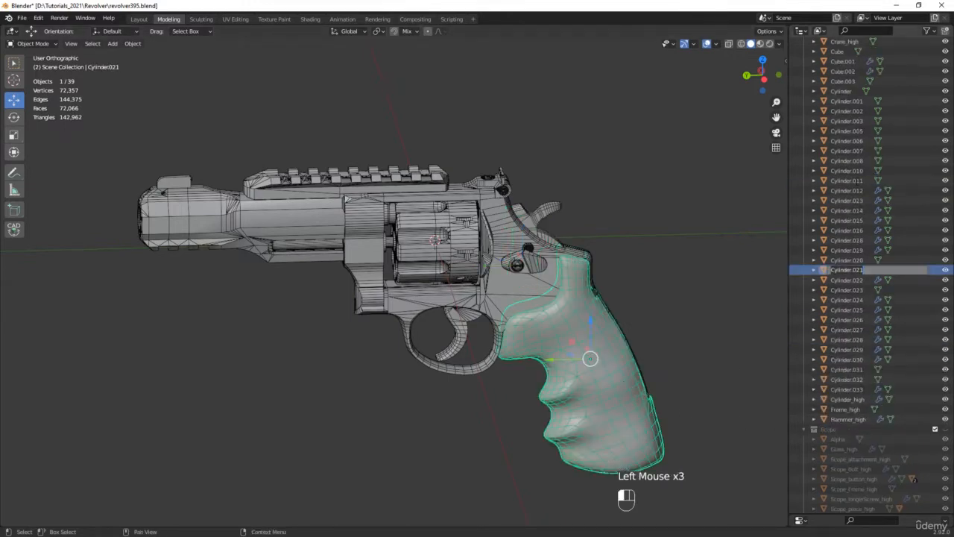
{"action": "type", "text": "Grip_high"}
{"action": "key", "text": "Return"}
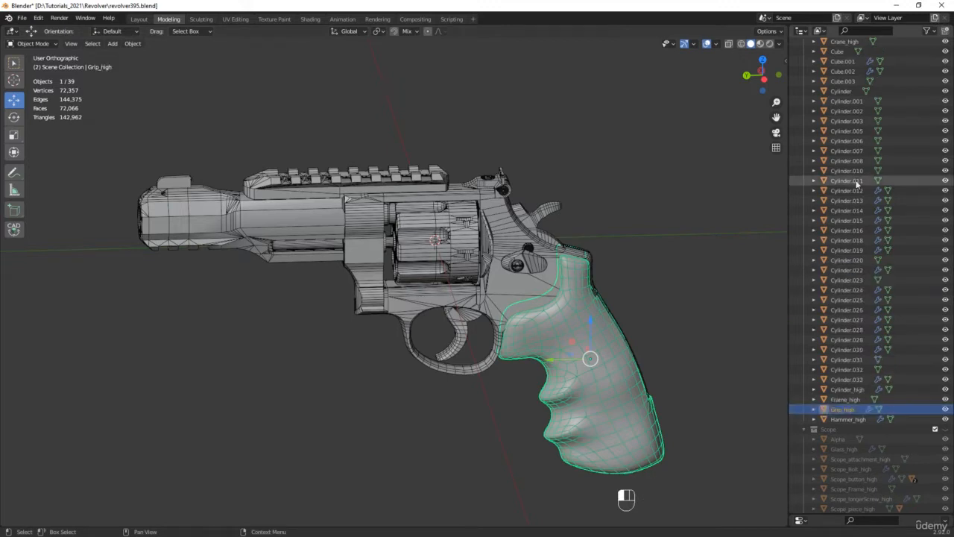
Rename the cylinder release latch on the side of the frame (Cylinder.032) as Release_high.
{"action": "left_click", "coordinate": [529, 265]}
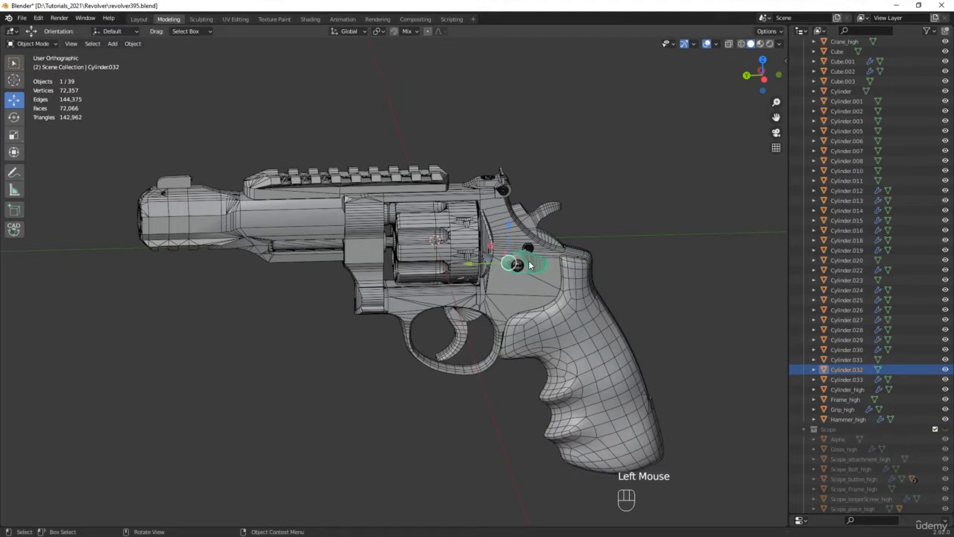
{"action": "double_click", "coordinate": [860, 372]}
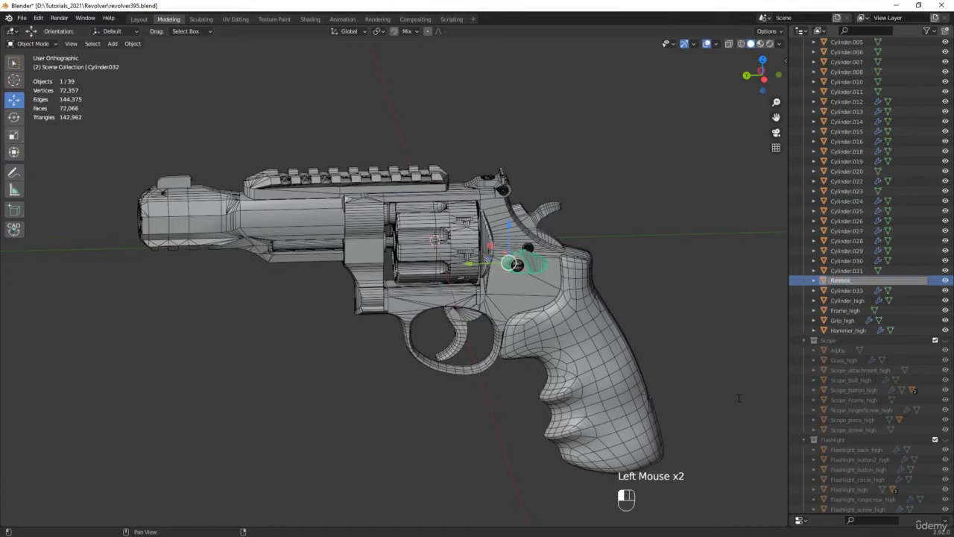
{"action": "type", "text": "Release_high"}
{"action": "key", "text": "Return"}
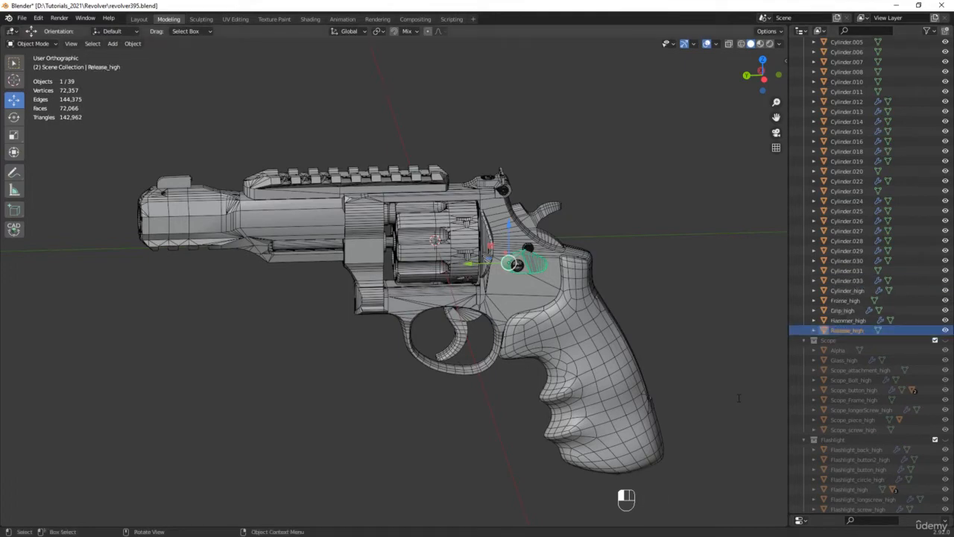
Rename the small rounded stop set in the frame just below the ammunition cylinder (Cylinder.020) as Cylinder_stop_high.
{"action": "scroll", "coordinate": [479, 322], "scroll_direction": "up", "scroll_amount": 6}
{"action": "middle_click_drag", "start_coordinate": [461, 297], "coordinate": [454, 283]}
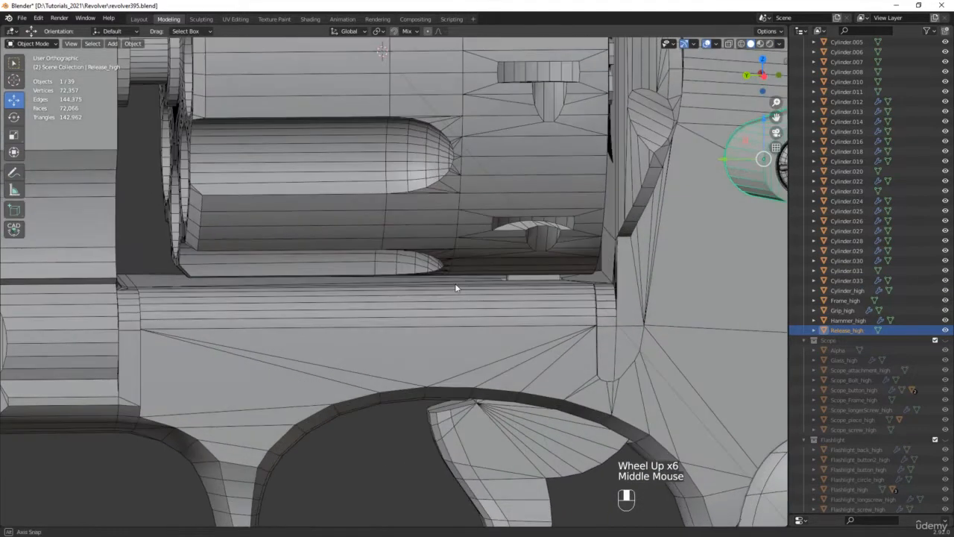
{"action": "scroll", "coordinate": [510, 278], "scroll_direction": "up", "scroll_amount": 3}
{"action": "left_click", "coordinate": [528, 268]}
{"action": "key", "text": "alt+z"}
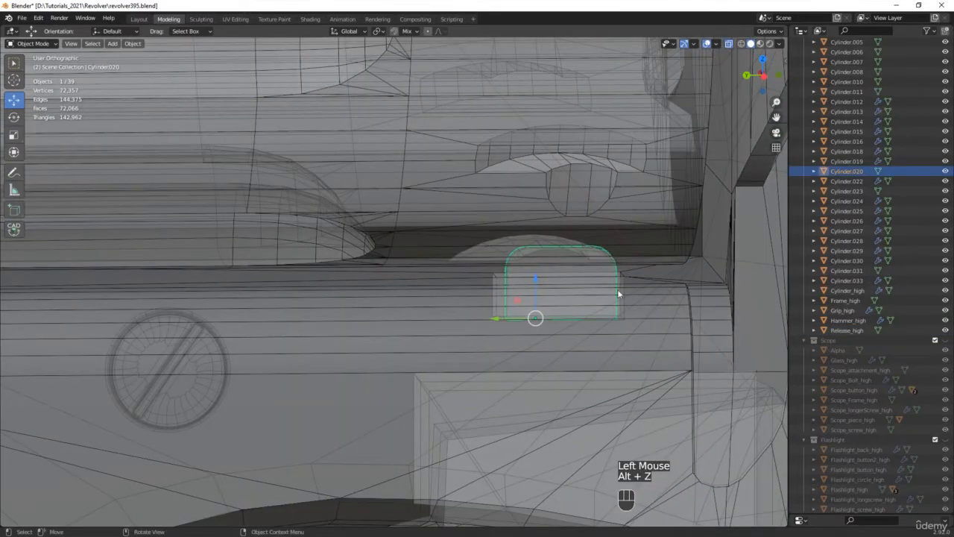
{"action": "double_click", "coordinate": [855, 173]}
{"action": "type", "text": "C"}
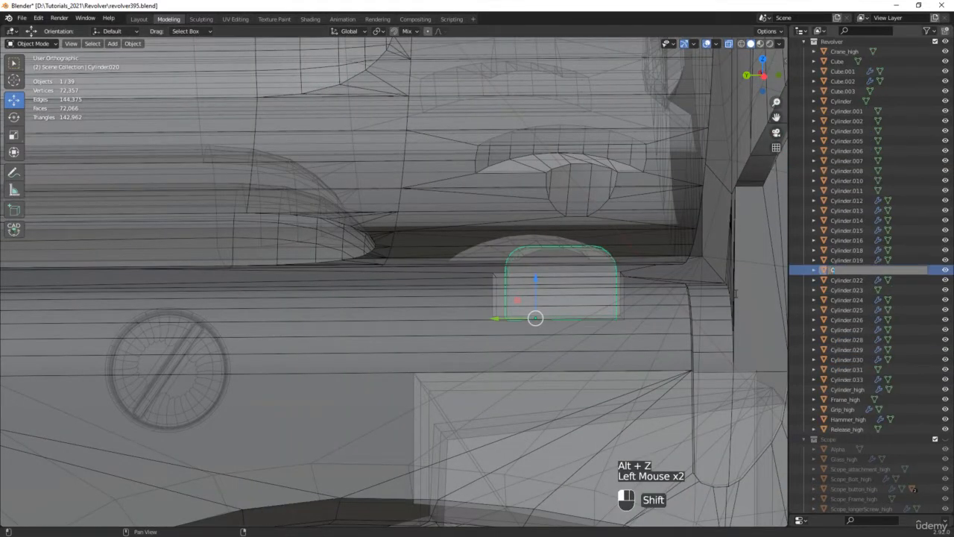
{"action": "type", "text": "ylinder_s"}
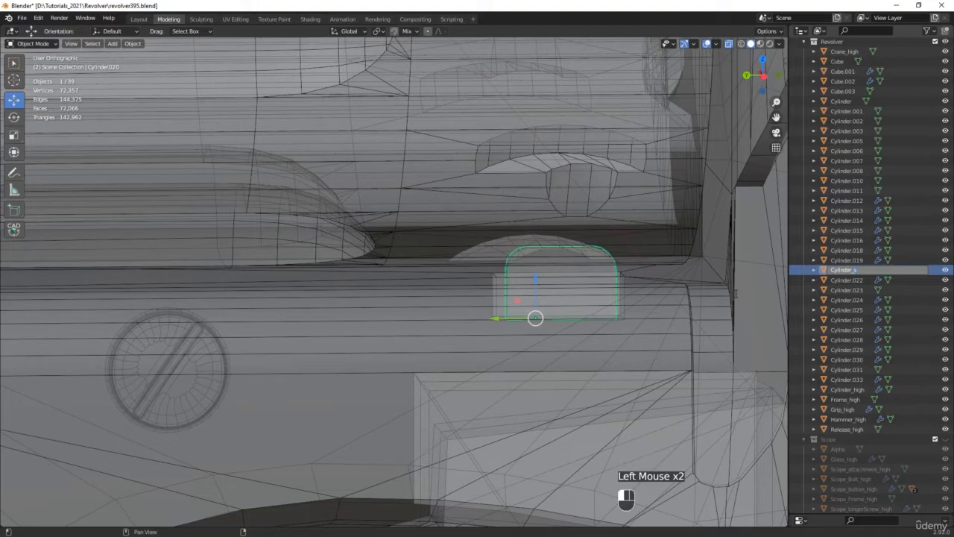
{"action": "type", "text": "top_high"}
{"action": "key", "text": "Return"}
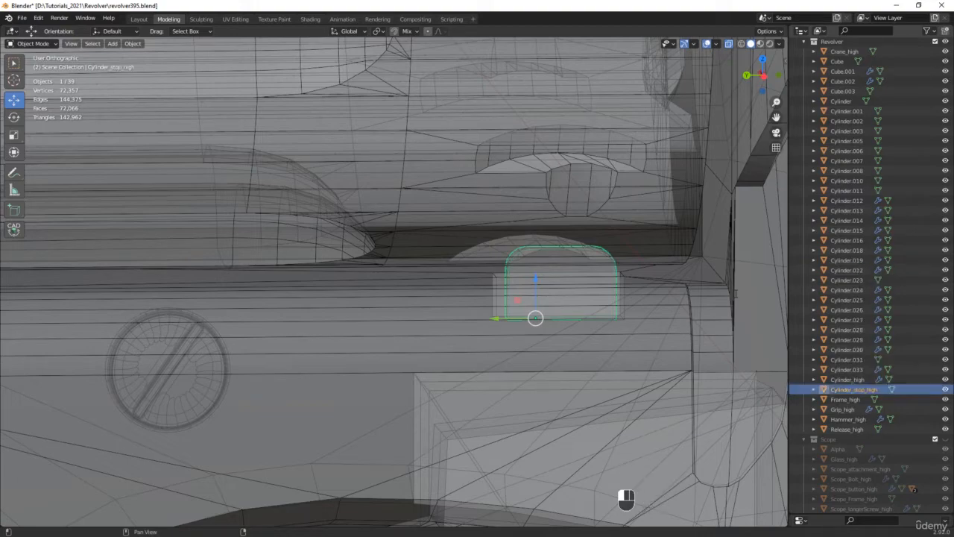
Turn off X-ray display and rename the revolver's outer barrel body (Cylinder.001) as Barrel_high.
{"action": "scroll", "coordinate": [297, 231], "scroll_direction": "down", "scroll_amount": 8}
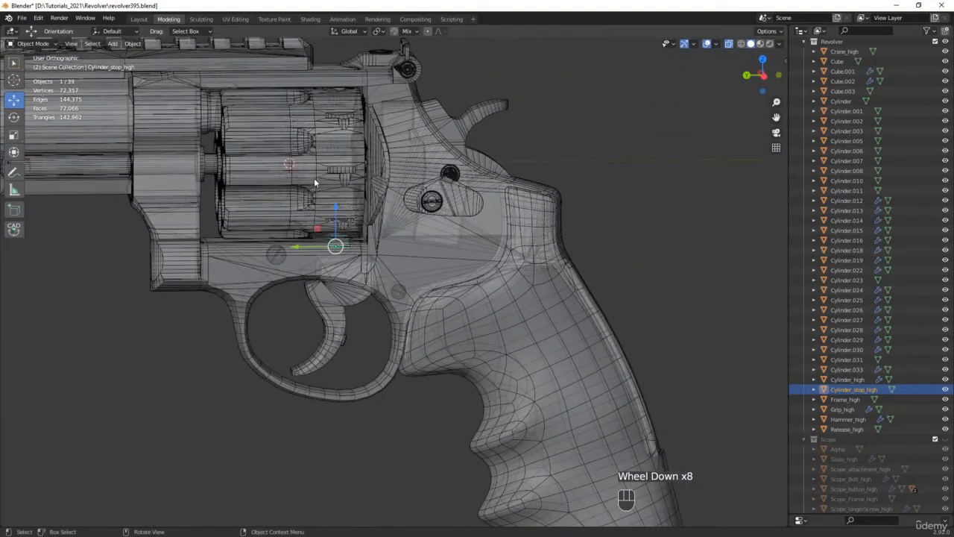
{"action": "left_click", "coordinate": [315, 179]}
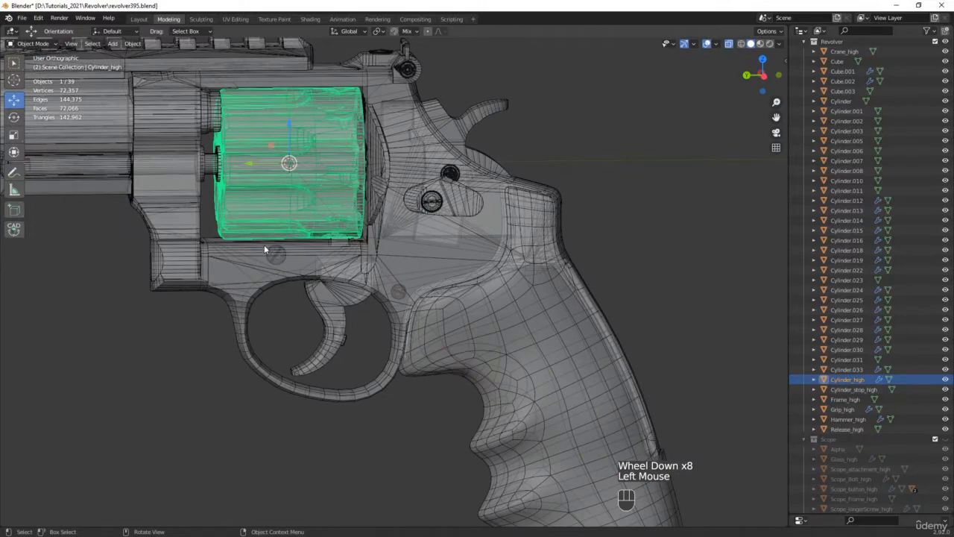
{"action": "key", "text": "alt+z"}
{"action": "mouse_move", "coordinate": [232, 232]}
{"action": "middle_mouse_down", "text": "shift"}
{"action": "mouse_move", "coordinate": [366, 279]}
{"action": "mouse_move", "coordinate": [393, 276]}
{"action": "middle_mouse_up", "text": "shift"}
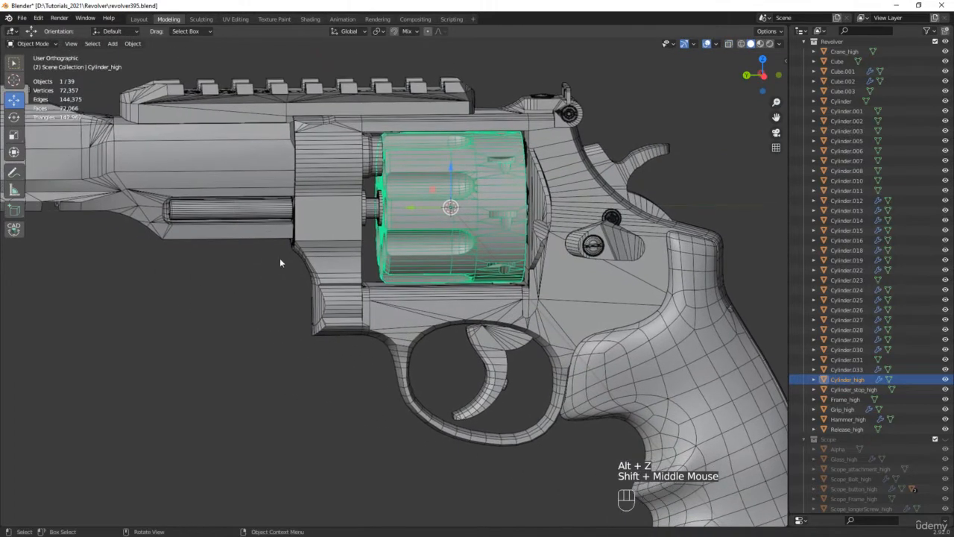
{"action": "left_click", "coordinate": [218, 163]}
{"action": "middle_click_drag", "start_coordinate": [197, 216], "coordinate": [388, 285], "text": "shift"}
{"action": "double_click", "coordinate": [851, 111]}
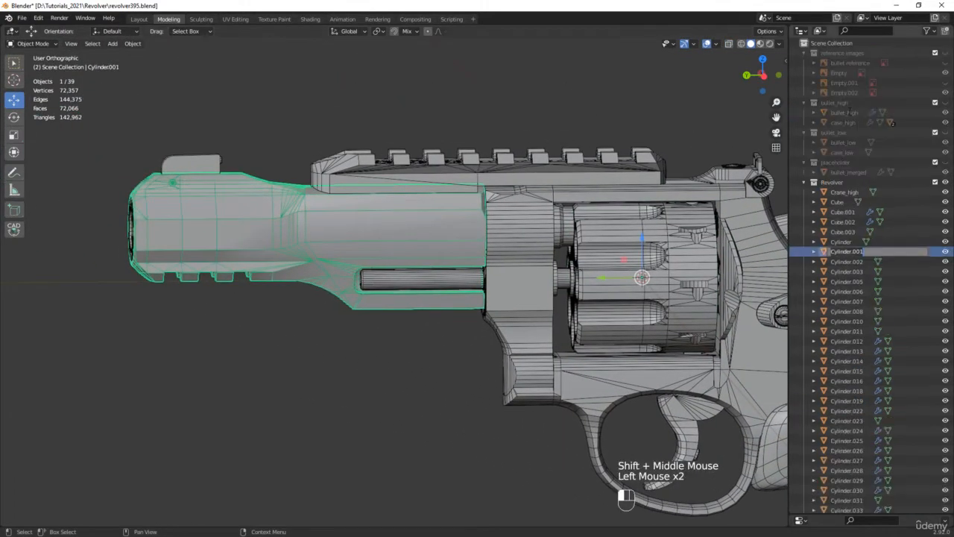
{"action": "type", "text": "Barre"}
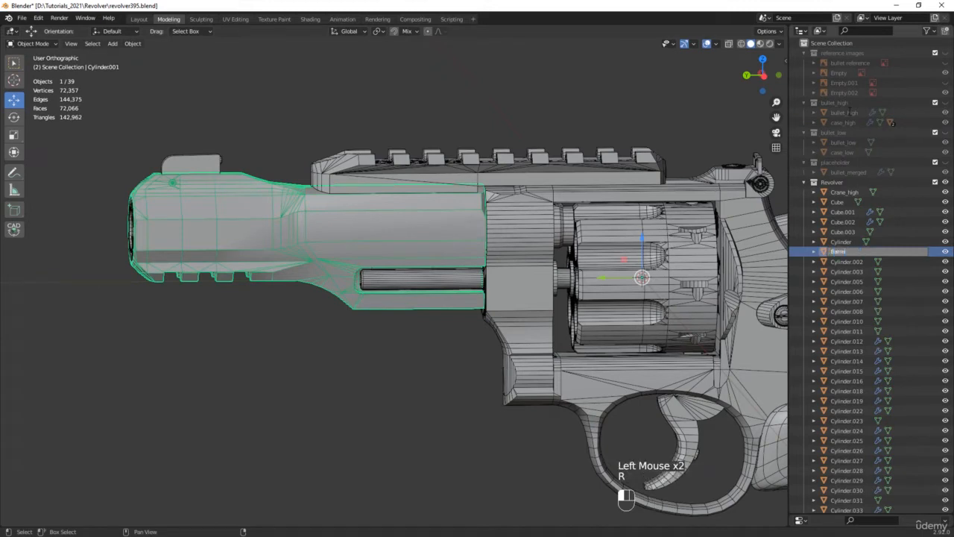
{"action": "type", "text": "l_high"}
{"action": "key", "text": "Return"}
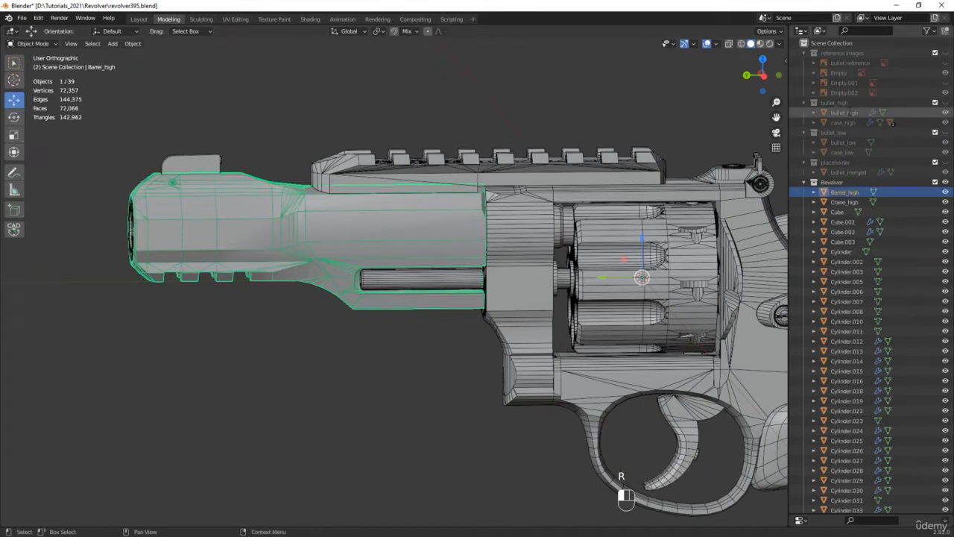
Rename the toothed mounting rail on top of the barrel (Cube.002) as Rail_high.
{"action": "left_click", "coordinate": [564, 173]}
{"action": "double_click", "coordinate": [841, 232]}
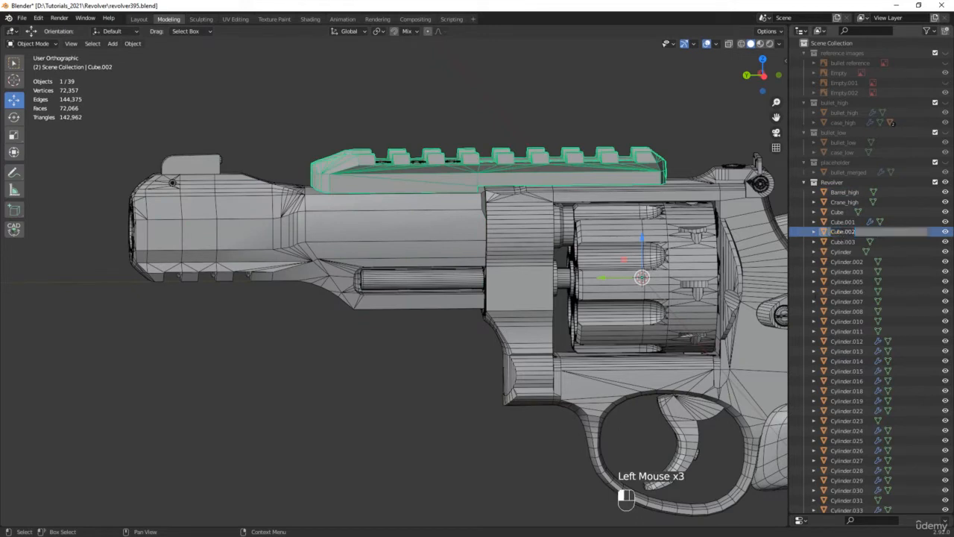
{"action": "type", "text": "R"}
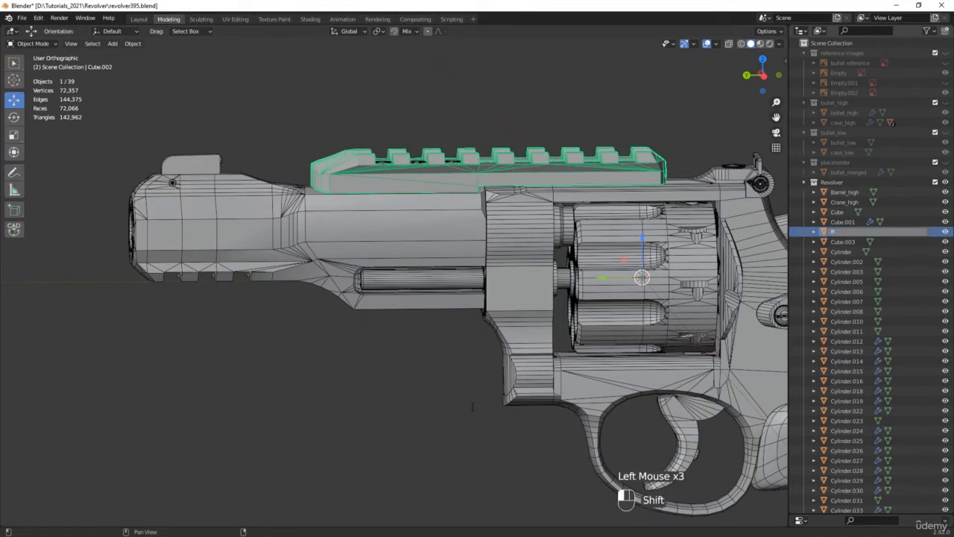
{"action": "type", "text": "ail_high"}
{"action": "key", "text": "Return"}
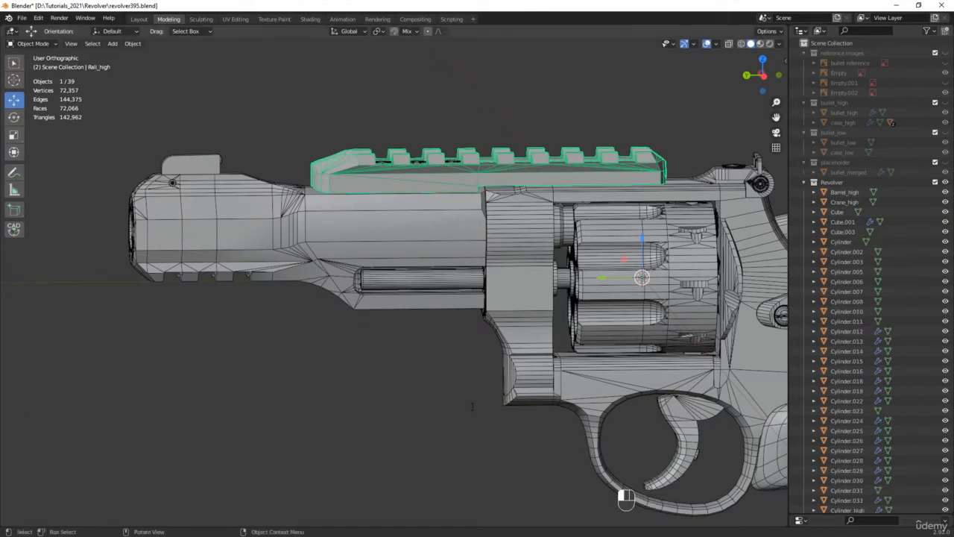
Rename the four round screws set in the top rail (Cube.003) as Rail_screws_high.
{"action": "middle_click_drag", "start_coordinate": [377, 92], "coordinate": [411, 172]}
{"action": "scroll", "coordinate": [412, 173], "scroll_direction": "up", "scroll_amount": 2}
{"action": "left_click", "coordinate": [854, 233]}
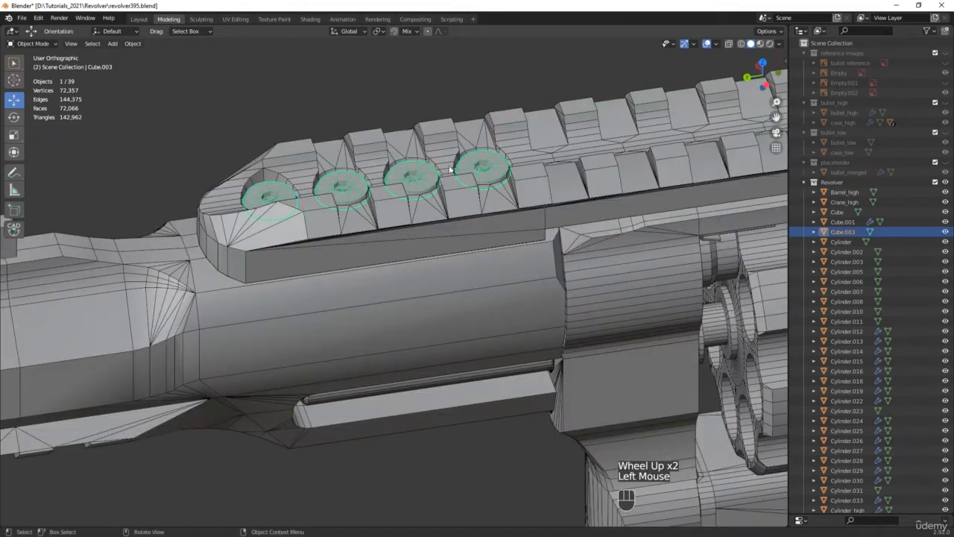
{"action": "double_click", "coordinate": [854, 233]}
{"action": "type", "text": "Rai"}
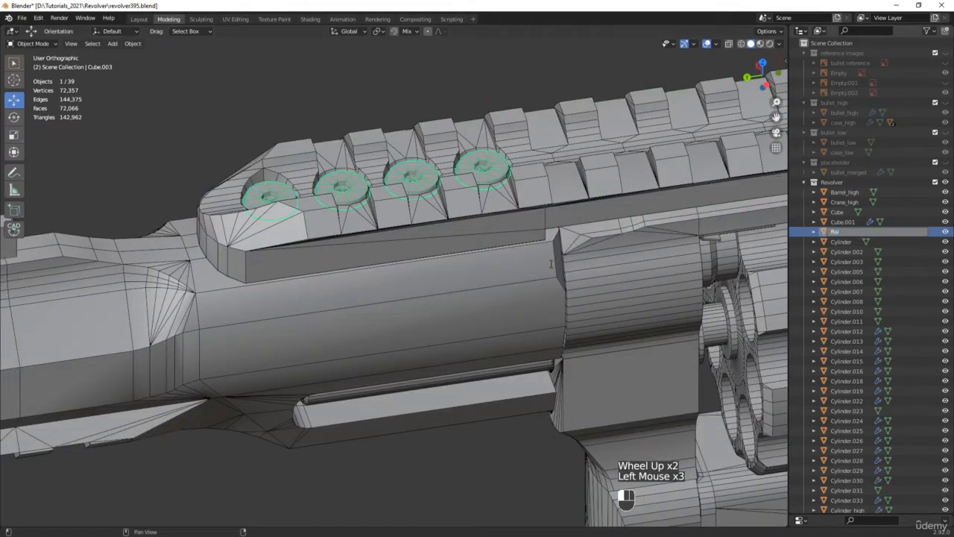
{"action": "type", "text": "l_screws_high"}
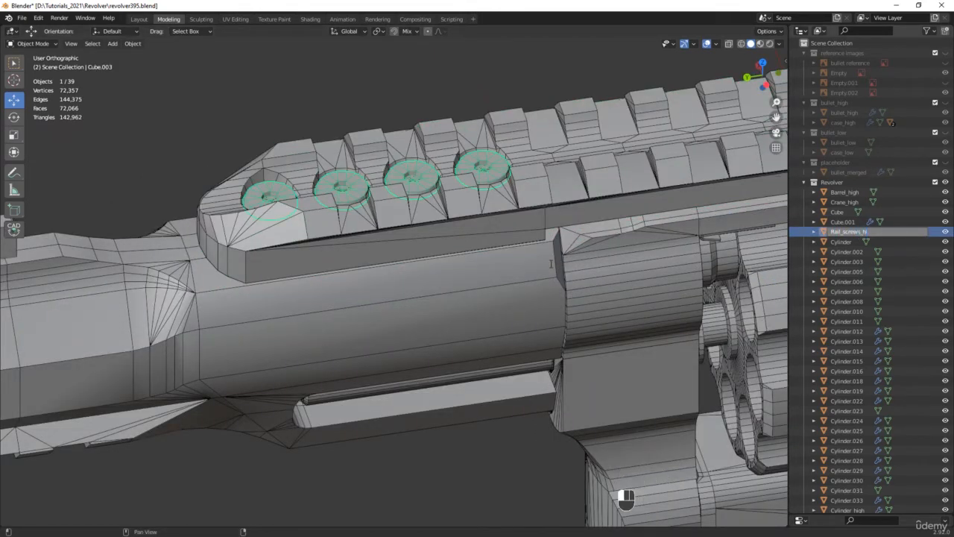
{"action": "key", "text": "Return"}
Rename the inner tube running through the barrel from the muzzle (Cylinder.005) as Barrel_cylinder_high.
{"action": "scroll", "coordinate": [898, 304], "scroll_direction": "down", "scroll_amount": 4}
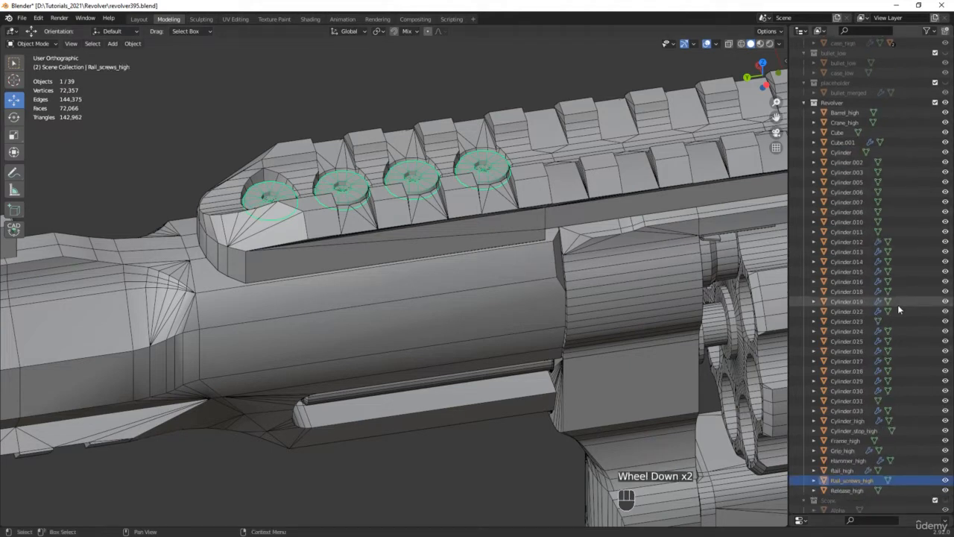
{"action": "scroll", "coordinate": [864, 295], "scroll_direction": "up", "scroll_amount": 2}
{"action": "middle_click_drag", "start_coordinate": [195, 313], "coordinate": [203, 284]}
{"action": "scroll", "coordinate": [204, 285], "scroll_direction": "down", "scroll_amount": 2}
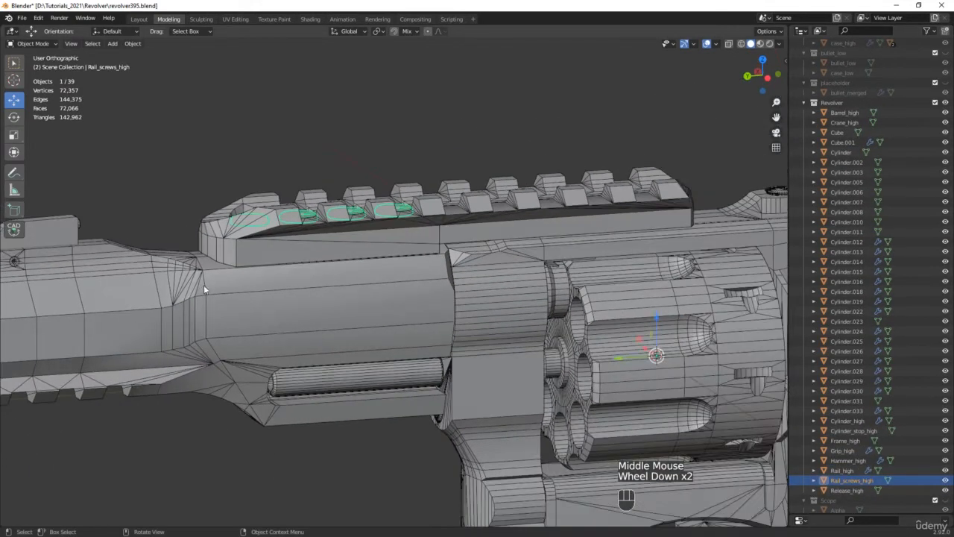
{"action": "left_click", "coordinate": [319, 316]}
{"action": "scroll", "coordinate": [332, 281], "scroll_direction": "down", "scroll_amount": 2}
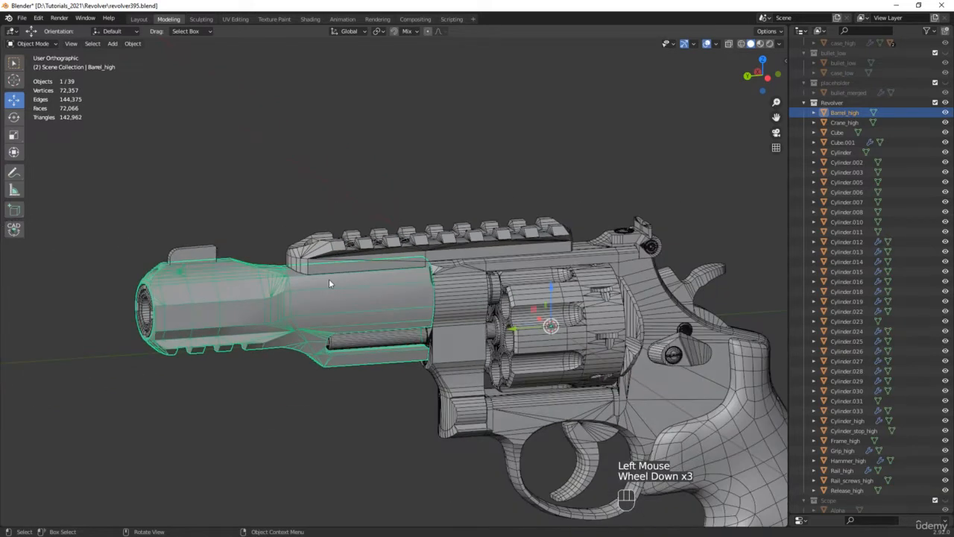
{"action": "scroll", "coordinate": [147, 296], "scroll_direction": "up", "scroll_amount": 2}
{"action": "scroll", "coordinate": [147, 296], "scroll_direction": "up", "scroll_amount": 1}
{"action": "left_click", "coordinate": [199, 326]}
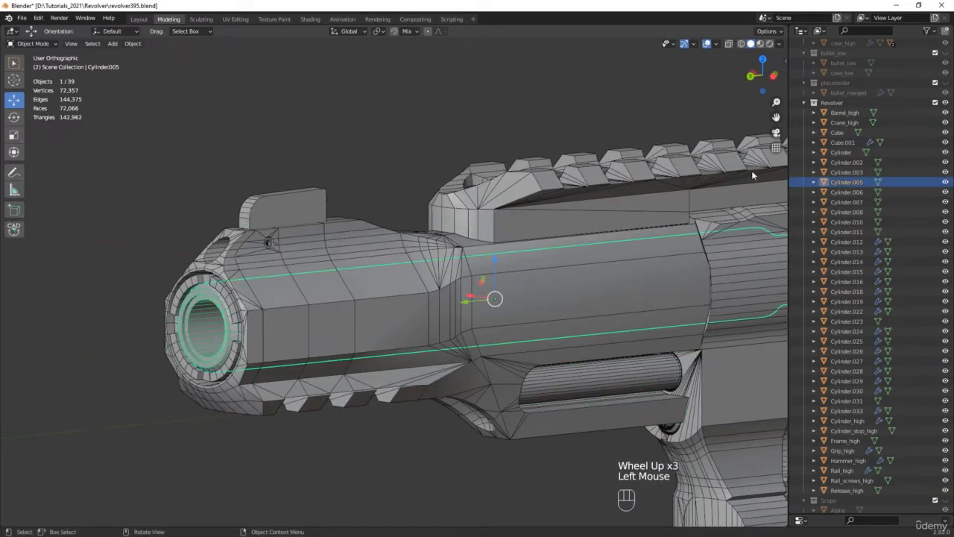
{"action": "double_click", "coordinate": [850, 183]}
{"action": "type", "text": "Bar"}
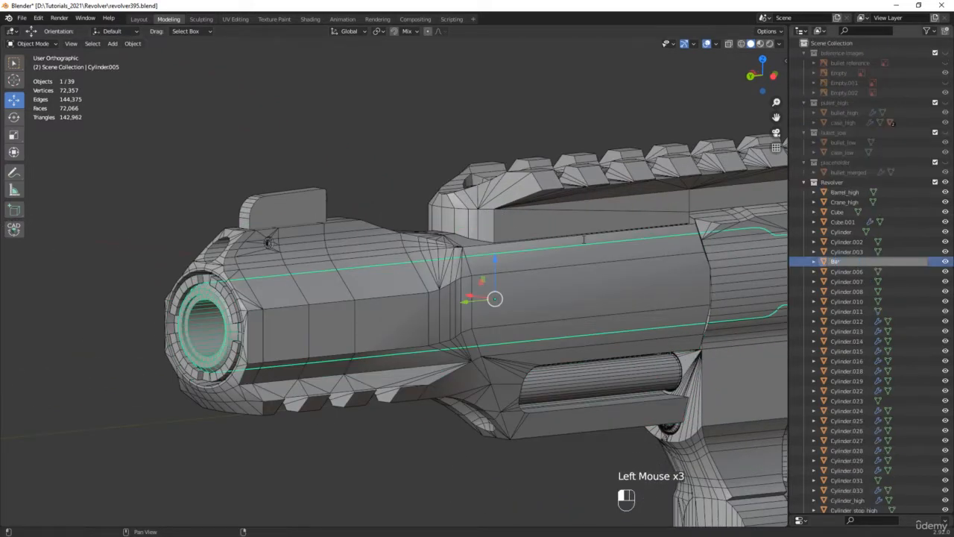
{"action": "type", "text": "rel_cylinder_high"}
{"action": "key", "text": "Return"}
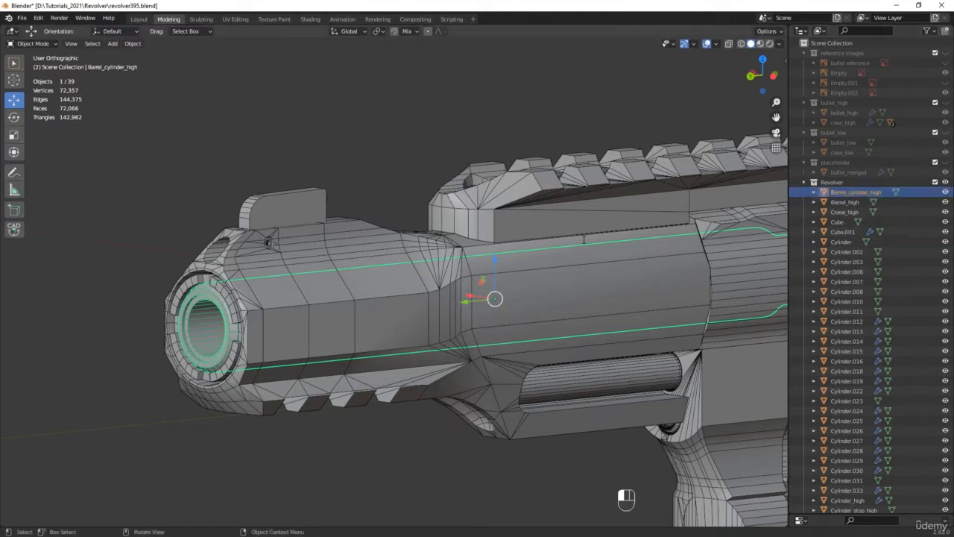
Rename the notched ring around the inner tube at the muzzle (Cylinder.006) as Barrel_cylinder_piece_high.
{"action": "left_click", "coordinate": [230, 300]}
{"action": "double_click", "coordinate": [844, 272]}
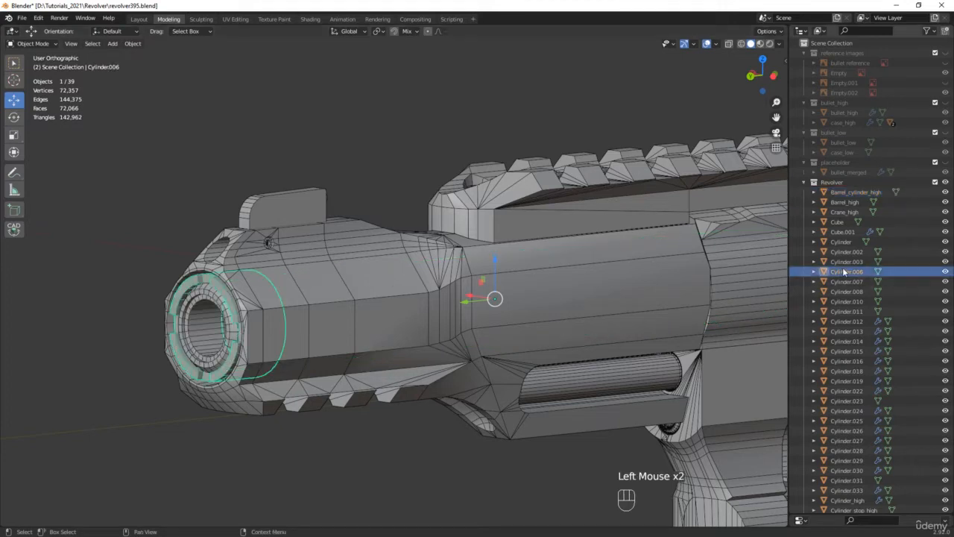
{"action": "double_click", "coordinate": [841, 271]}
{"action": "type", "text": "B"}
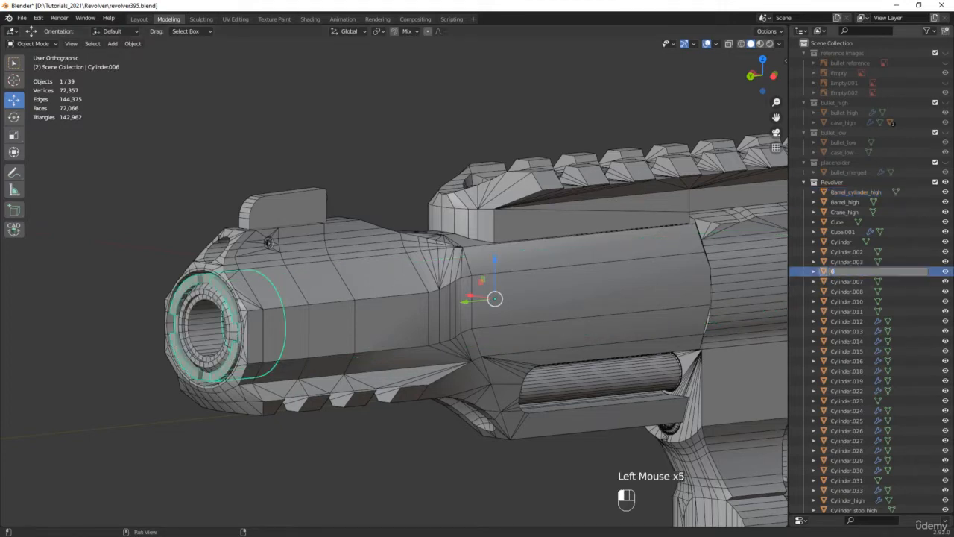
{"action": "type", "text": "arrel_cylinde"}
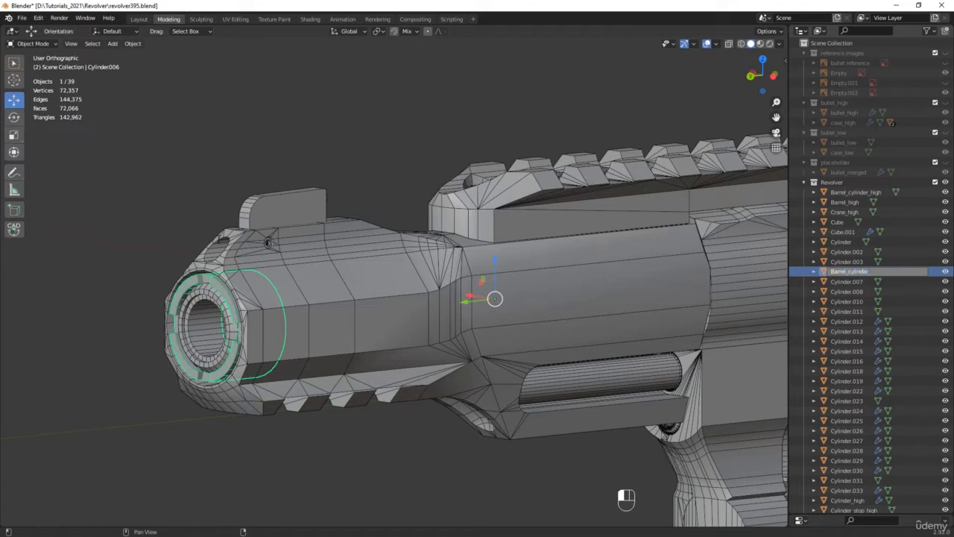
{"action": "type", "text": "r_piece_high"}
{"action": "key", "text": "Return"}
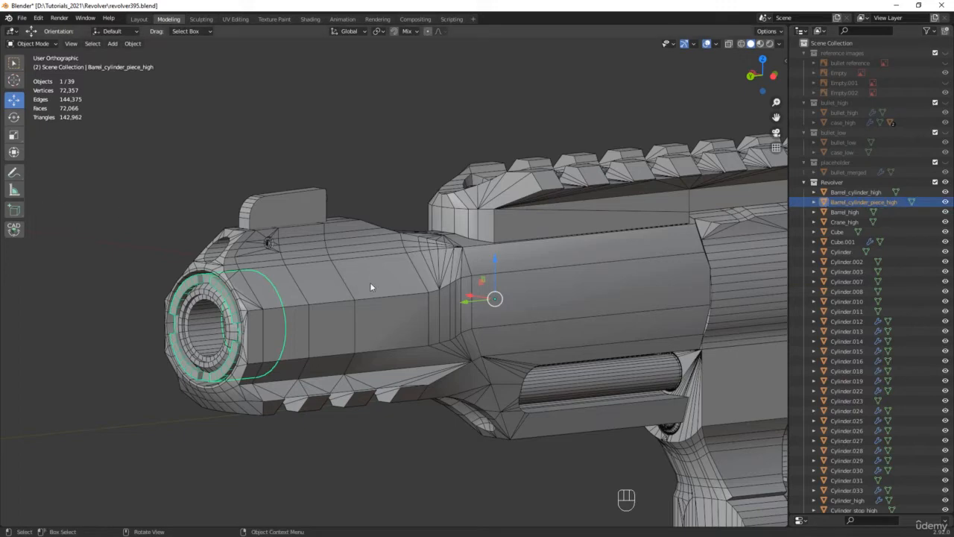
Rename the long rod under the barrel that runs into the cylinder (Cylinder) as Rod_high.
{"action": "left_click", "coordinate": [650, 376]}
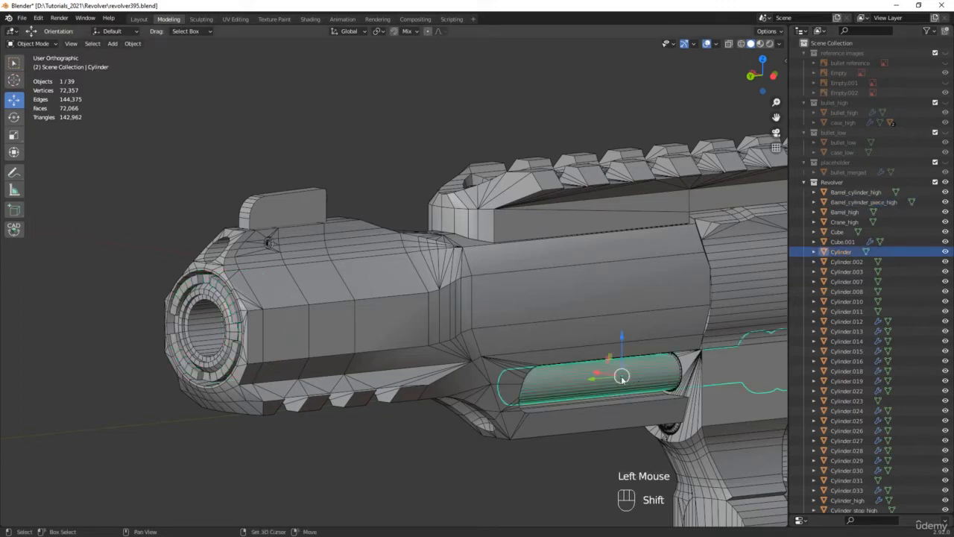
{"action": "middle_click_drag", "start_coordinate": [650, 376], "coordinate": [337, 307], "text": "shift"}
{"action": "double_click", "coordinate": [850, 252]}
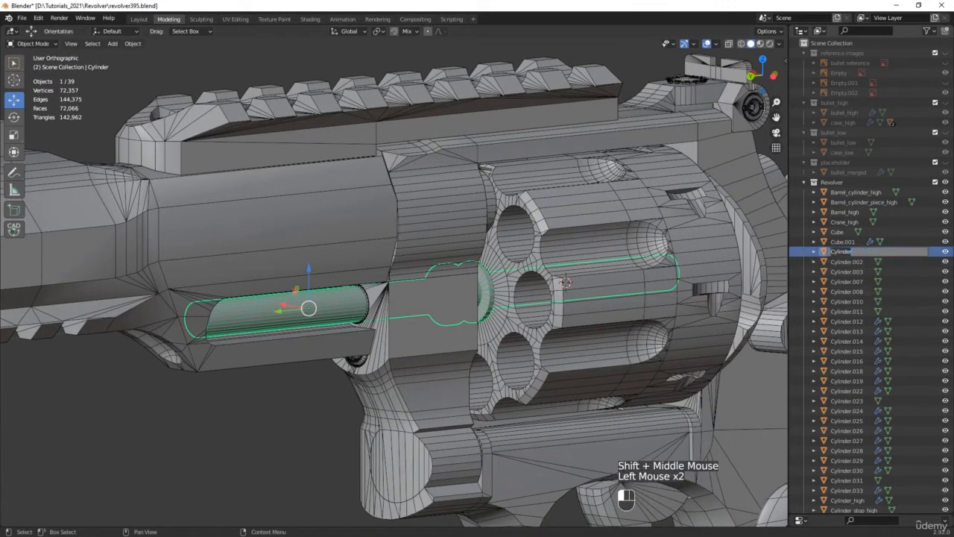
{"action": "type", "text": "Rod_"}
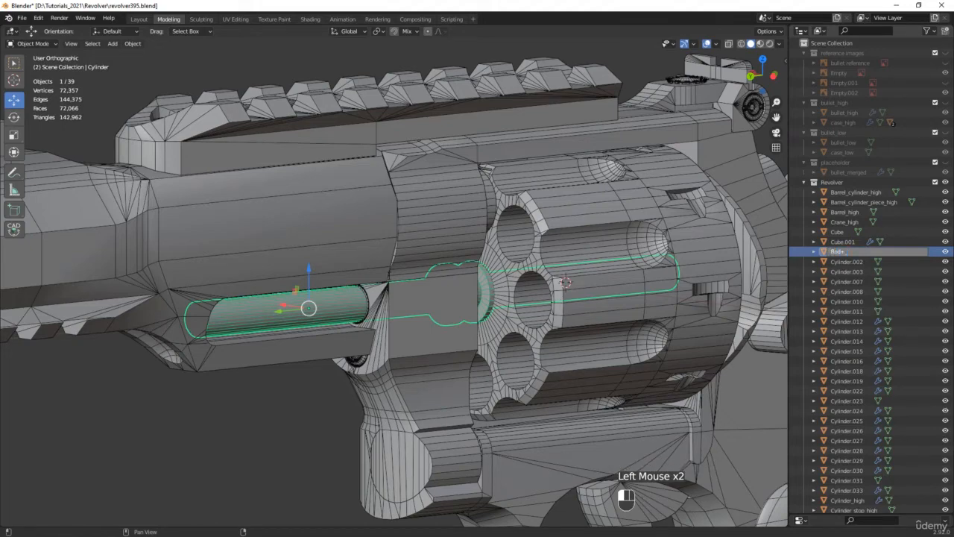
{"action": "key", "text": "BackSpace"}
{"action": "key", "text": "Return"}
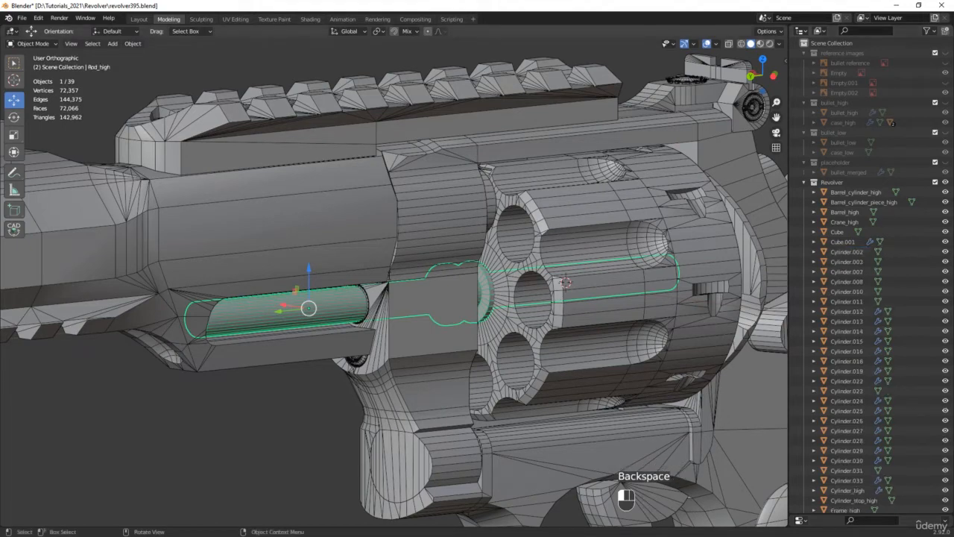
Rename the star-shaped part at the rear face of the revolver's cylinder (Cylinder.002) as Extractor_high.
{"action": "middle_click_drag", "start_coordinate": [378, 250], "coordinate": [699, 283]}
{"action": "left_click", "coordinate": [712, 270]}
{"action": "key", "text": "alt+z"}
{"action": "key", "text": "alt+z"}
{"action": "double_click", "coordinate": [846, 252]}
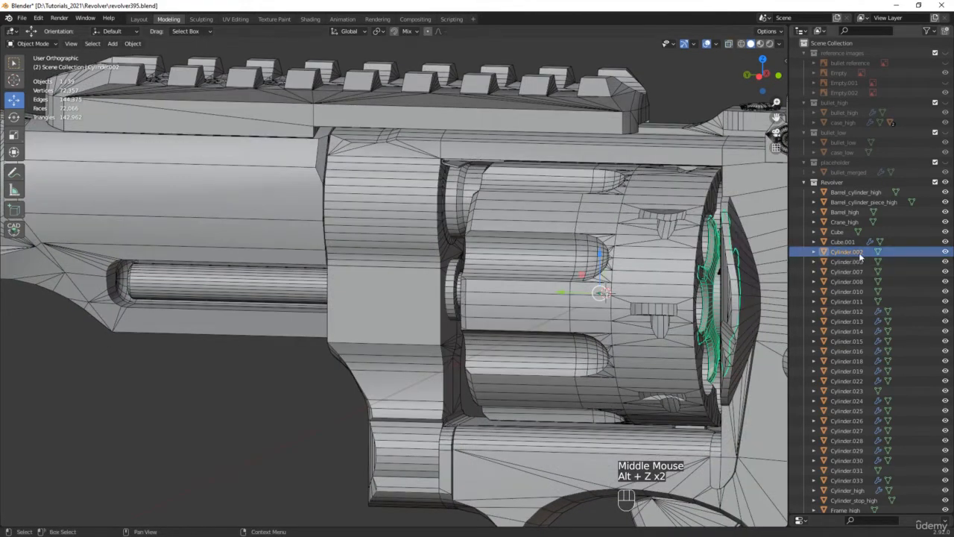
{"action": "type", "text": "Extractor"}
{"action": "key", "text": "Return"}
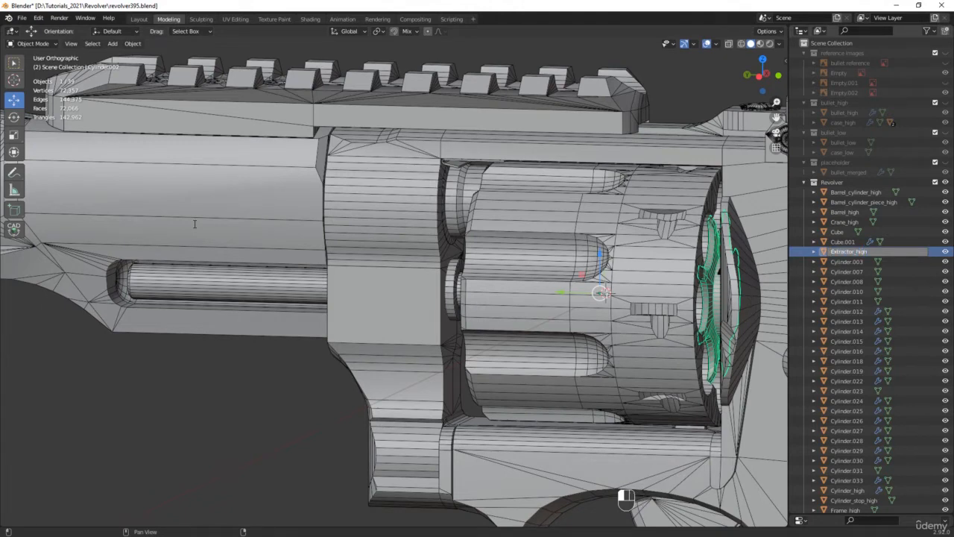
Rename the trigger inside the trigger guard (Cylinder.030) as Trigger_high.
{"action": "scroll", "coordinate": [239, 229], "scroll_direction": "down", "scroll_amount": 4}
{"action": "middle_click_drag", "start_coordinate": [275, 234], "coordinate": [323, 236]}
{"action": "left_click", "coordinate": [468, 392]}
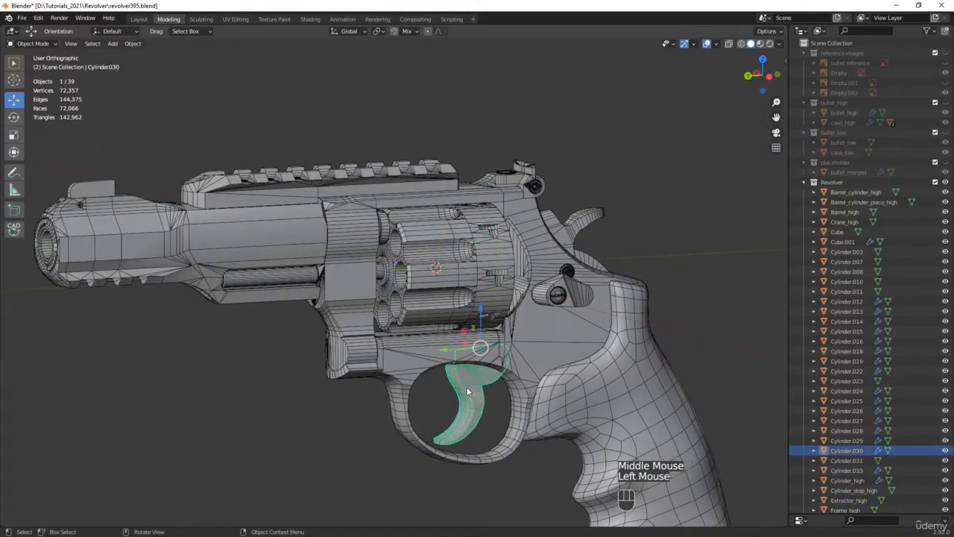
{"action": "double_click", "coordinate": [846, 451]}
{"action": "type", "text": "T"}
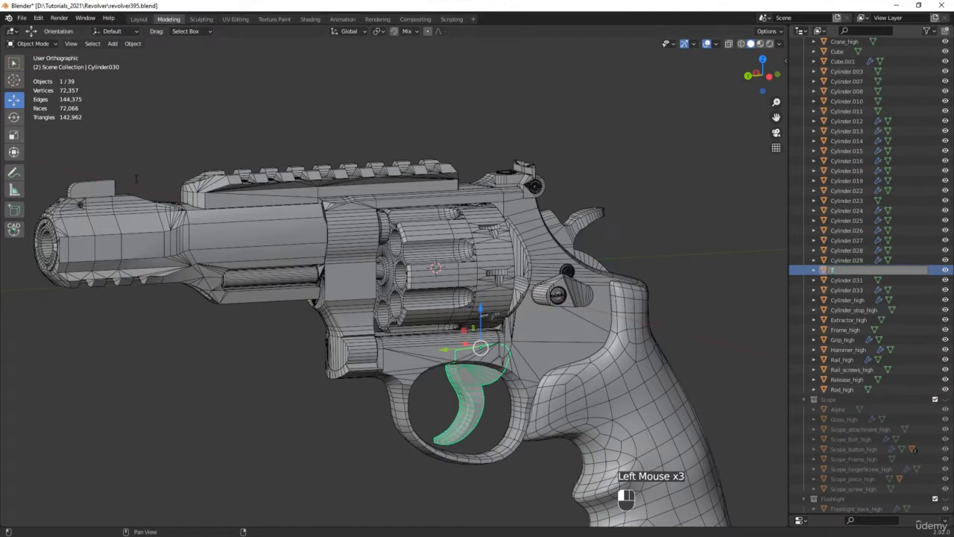
{"action": "type", "text": "rigger_high"}
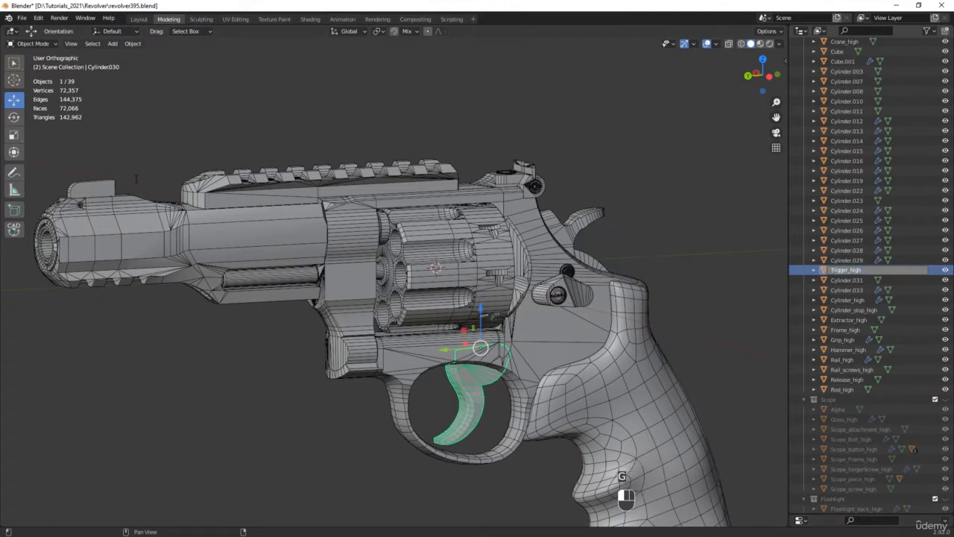
{"action": "key", "text": "Return"}
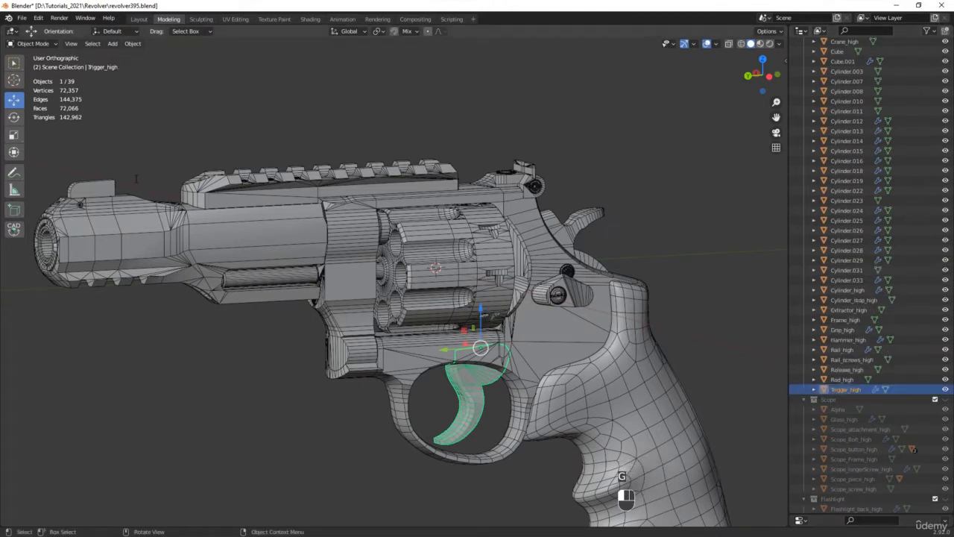
Rename the rear sight base on top of the frame behind the rail (Cylinder.023) as Rearsight_high.
{"action": "left_click", "coordinate": [510, 182]}
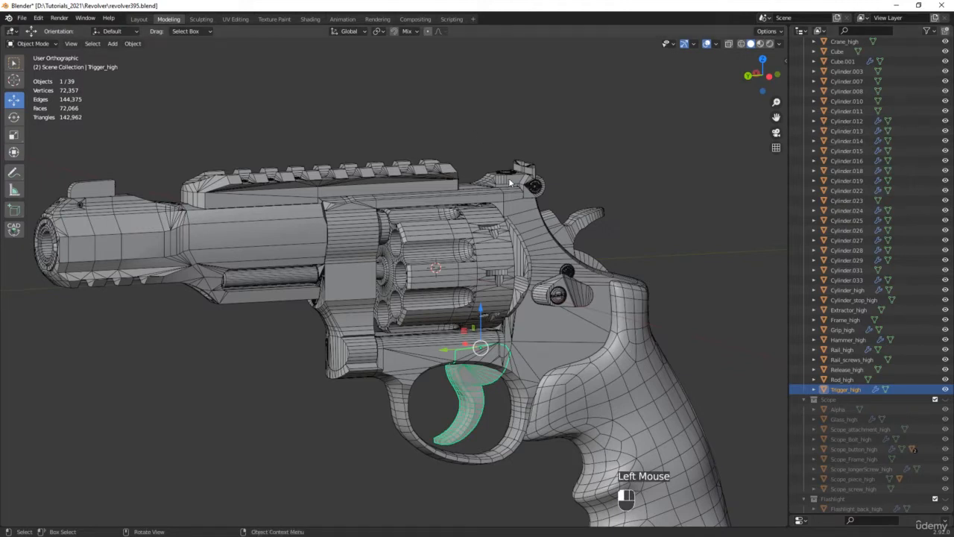
{"action": "double_click", "coordinate": [845, 202]}
{"action": "type", "text": "Rear"}
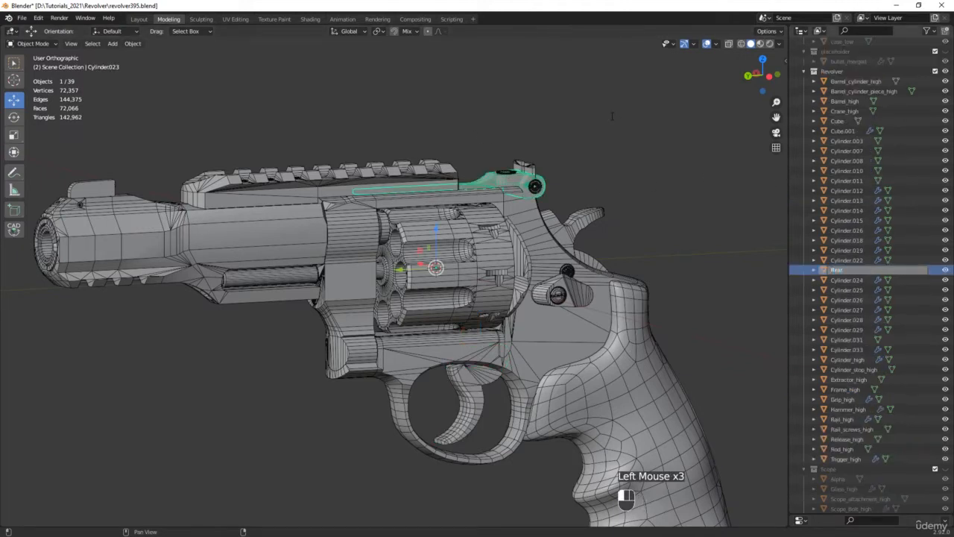
{"action": "type", "text": "sigt_"}
{"action": "key", "text": "BackSpace"}
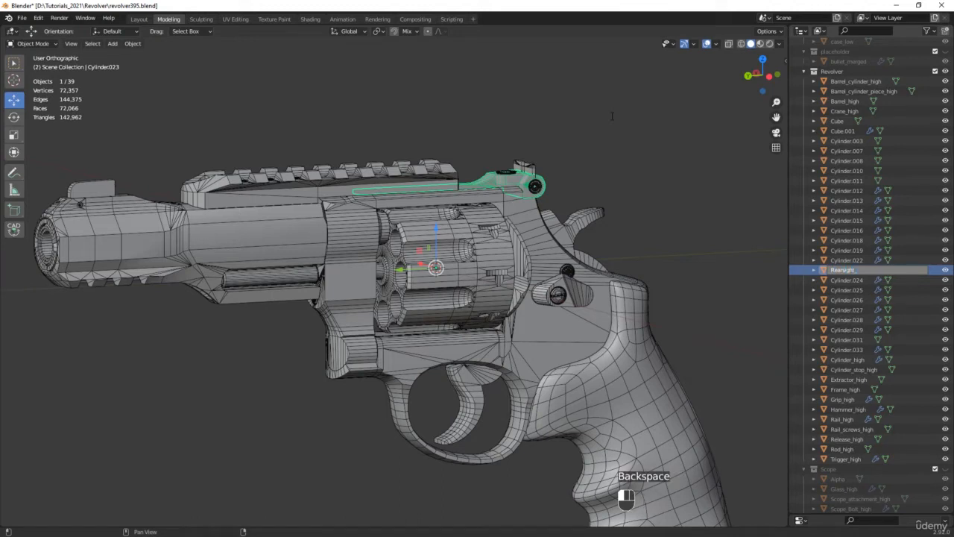
{"action": "type", "text": "_high"}
{"action": "key", "text": "Return"}
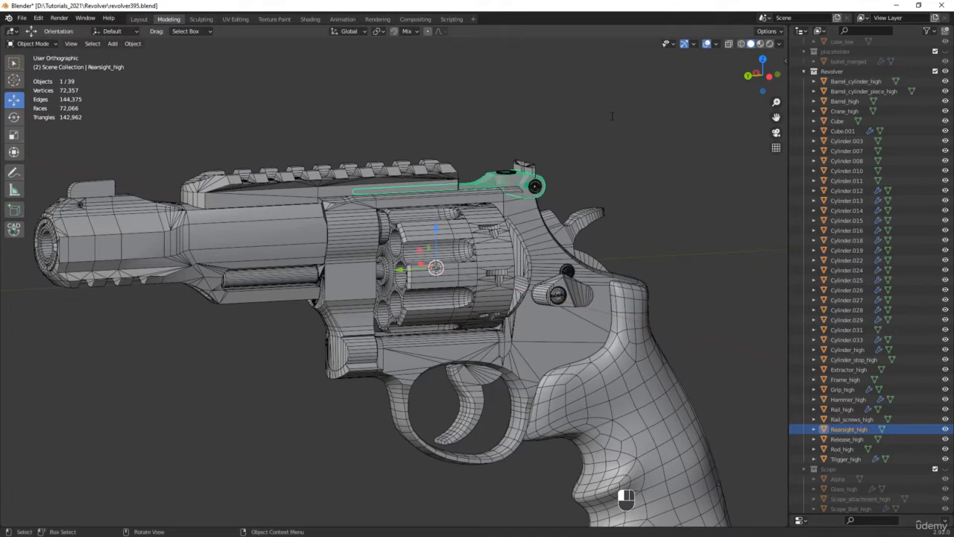
Rename the notched plate standing on the rear sight (Cylinder.026) as Rearsight_piece_high.
{"action": "middle_click_drag", "start_coordinate": [594, 146], "coordinate": [517, 154]}
{"action": "scroll", "coordinate": [517, 154], "scroll_direction": "up", "scroll_amount": 2}
{"action": "left_click", "coordinate": [523, 188]}
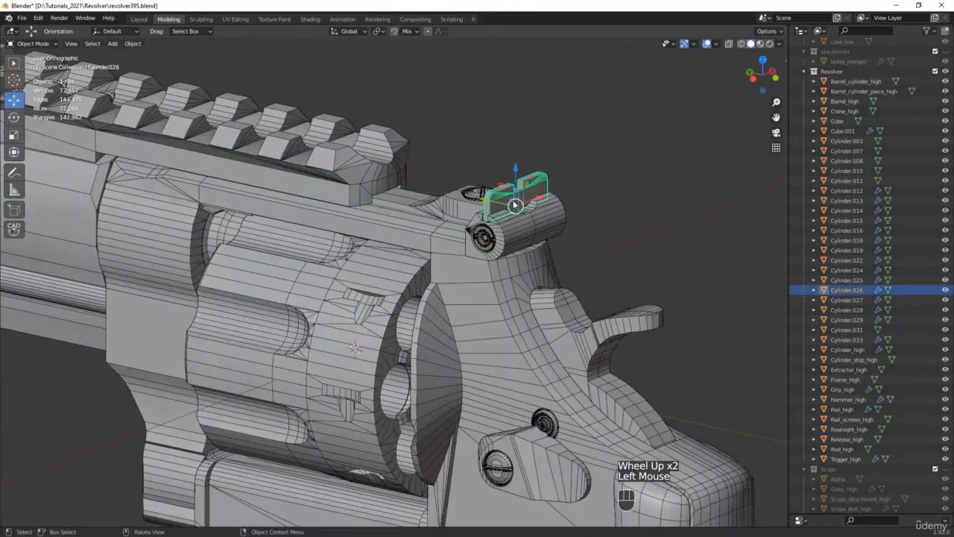
{"action": "double_click", "coordinate": [848, 289]}
{"action": "type", "text": "Rear"}
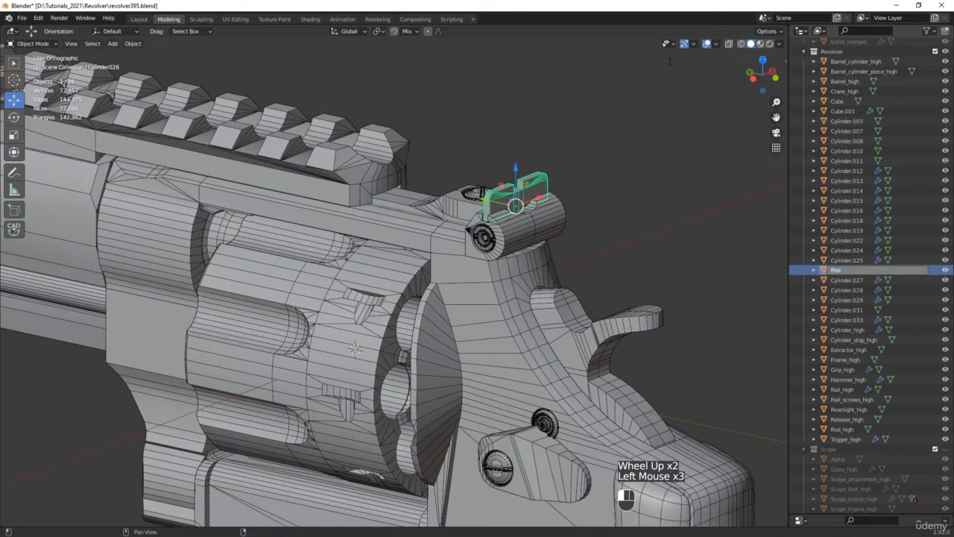
{"action": "type", "text": "sight"}
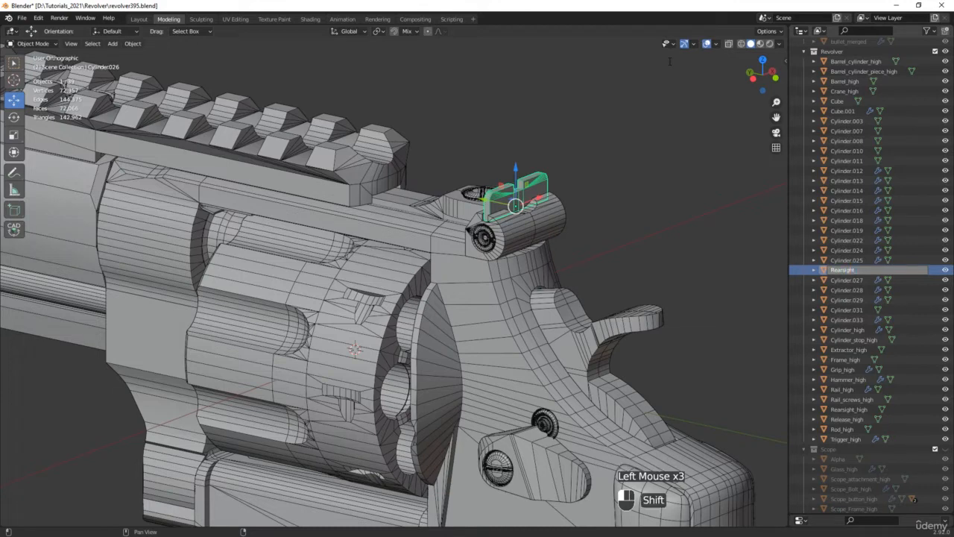
{"action": "type", "text": "_lo"}
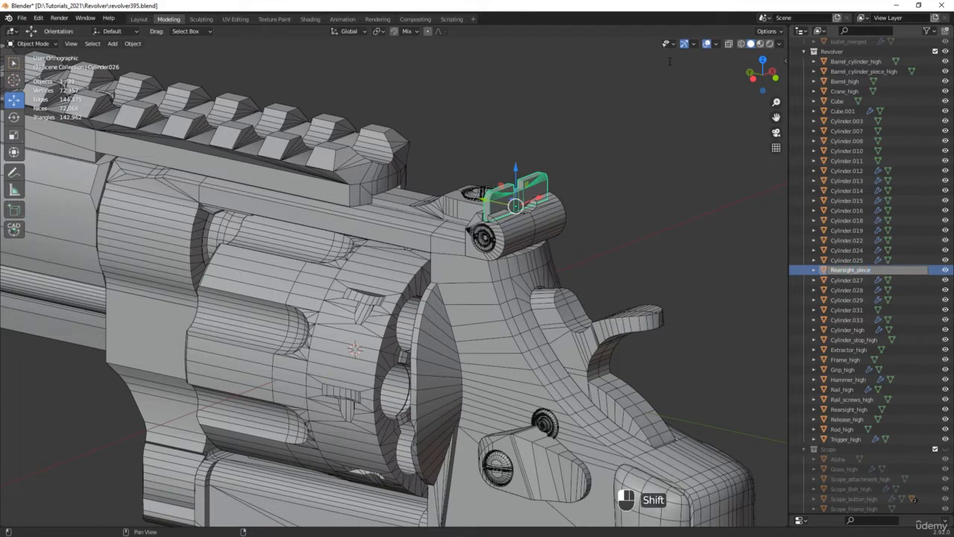
{"action": "key", "text": "Return"}
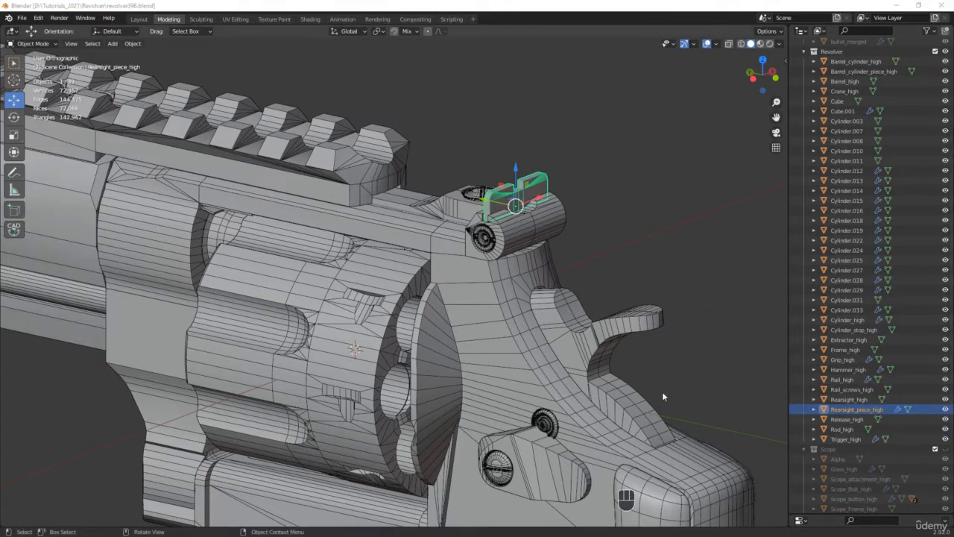
Hide all revolver parts that already have a _high name, from Cylinder_high through Trigger_high and from Barrel_cylinder_high through Crane_high.
{"action": "middle_click_drag", "start_coordinate": [682, 403], "coordinate": [652, 276]}
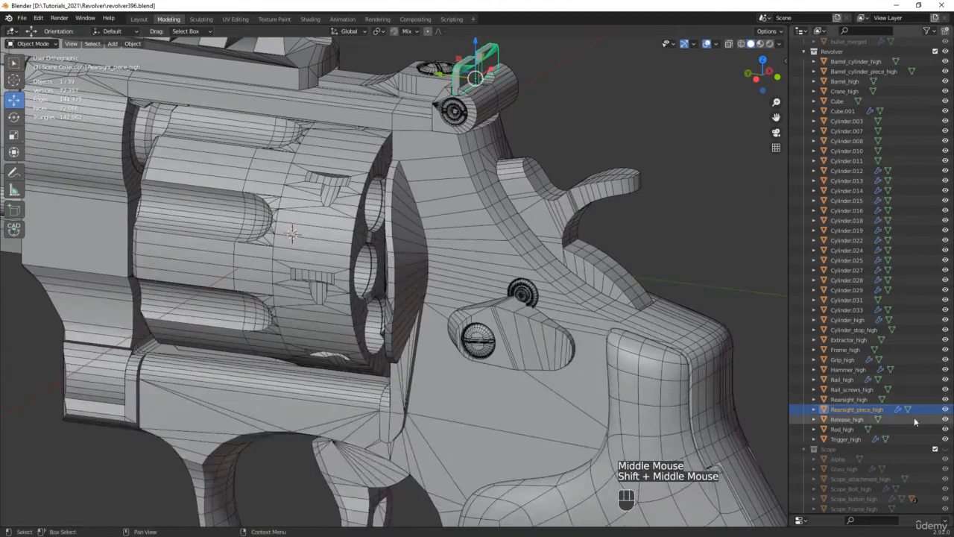
{"action": "left_click_drag", "start_coordinate": [945, 440], "coordinate": [944, 340]}
{"action": "left_click", "coordinate": [945, 330]}
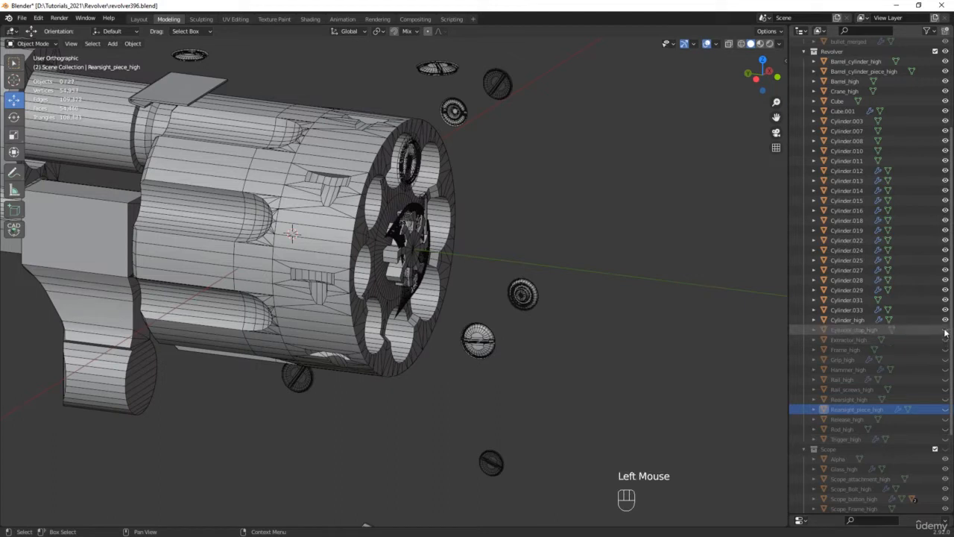
{"action": "left_click", "coordinate": [945, 320]}
{"action": "scroll", "coordinate": [905, 197], "scroll_direction": "up", "scroll_amount": 2}
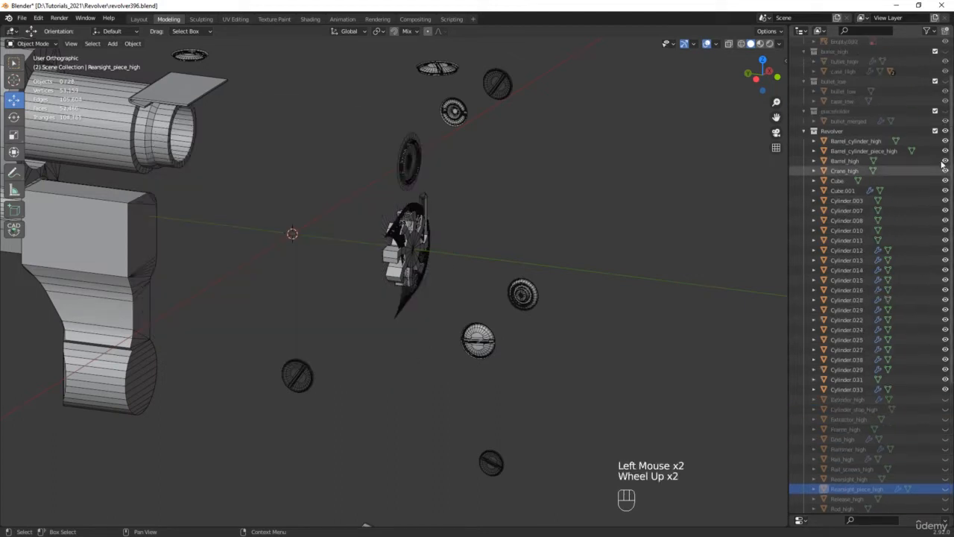
{"action": "left_click", "coordinate": [945, 141]}
{"action": "left_click", "coordinate": [945, 150]}
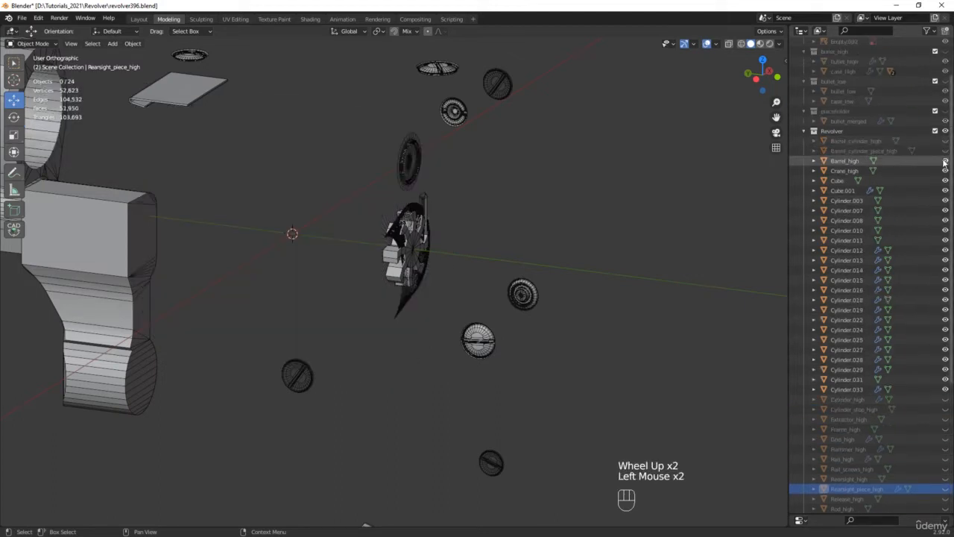
{"action": "left_click", "coordinate": [946, 160]}
{"action": "left_click", "coordinate": [945, 171]}
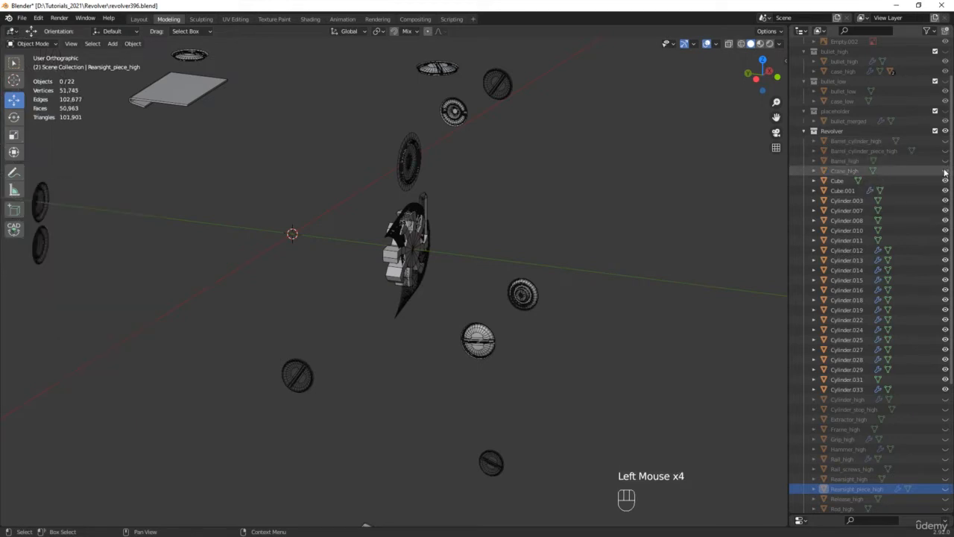
Rename the small toothed part at the rear centre of the cylinder (Cylinder.003) as Ratchet_high.
{"action": "scroll", "coordinate": [382, 308], "scroll_direction": "down", "scroll_amount": 2}
{"action": "middle_click_drag", "start_coordinate": [381, 308], "coordinate": [426, 294]}
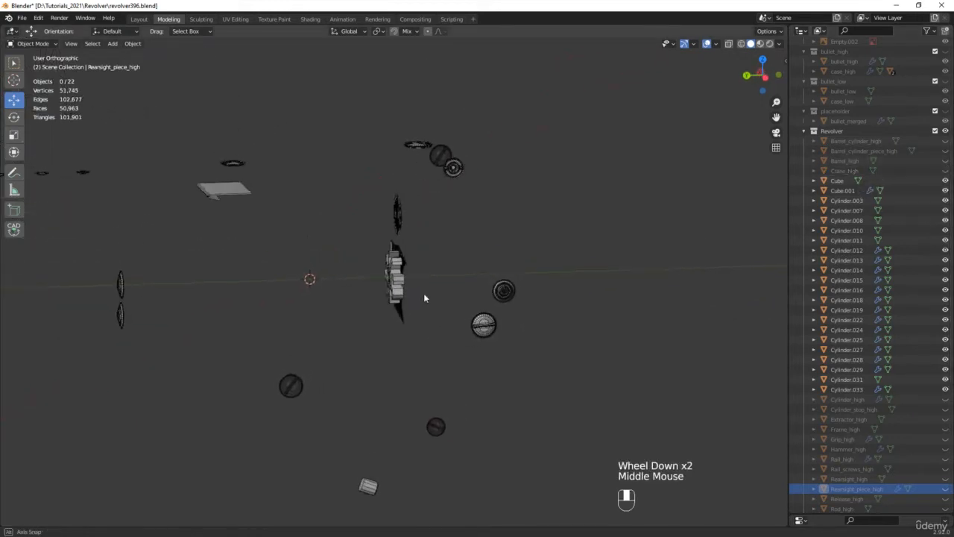
{"action": "scroll", "coordinate": [410, 289], "scroll_direction": "up", "scroll_amount": 2}
{"action": "left_click", "coordinate": [389, 280]}
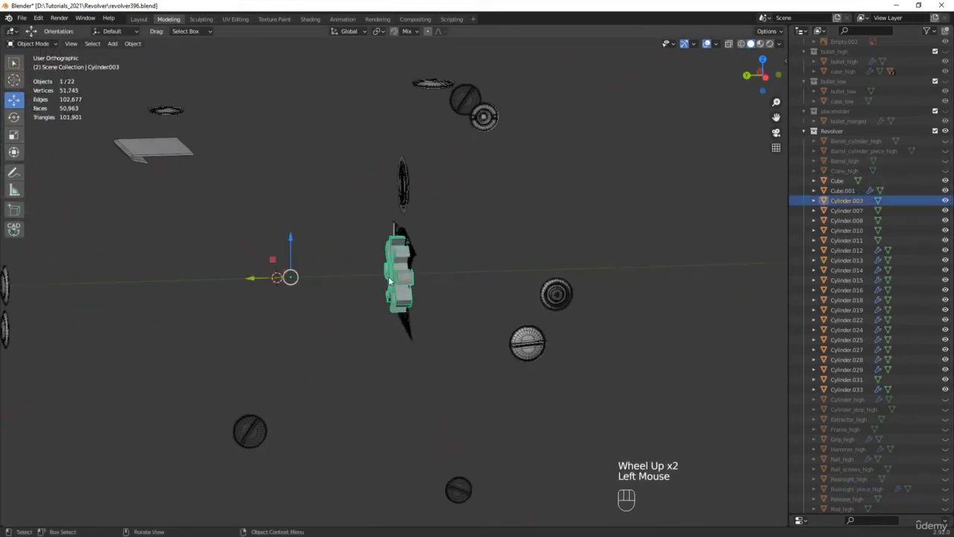
{"action": "double_click", "coordinate": [846, 201]}
{"action": "type", "text": "Retchet_high"}
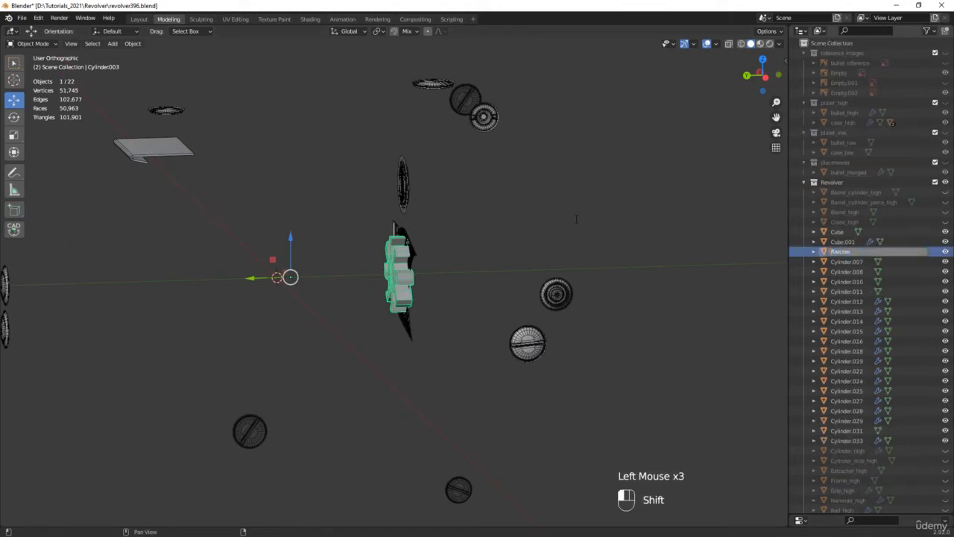
{"action": "key", "text": "Return"}
Rename the flat rectangular plate from the top of the frame (Cylinder.029) as Frame_piece_high.
{"action": "scroll", "coordinate": [474, 202], "scroll_direction": "down", "scroll_amount": 3}
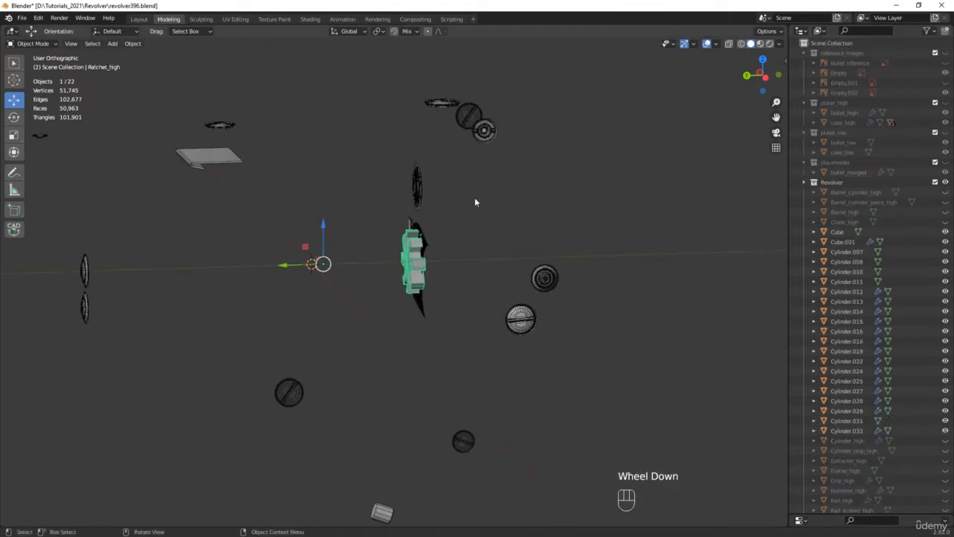
{"action": "middle_click_drag", "start_coordinate": [474, 202], "coordinate": [395, 254]}
{"action": "middle_click_drag", "start_coordinate": [395, 253], "coordinate": [541, 285], "text": "shift"}
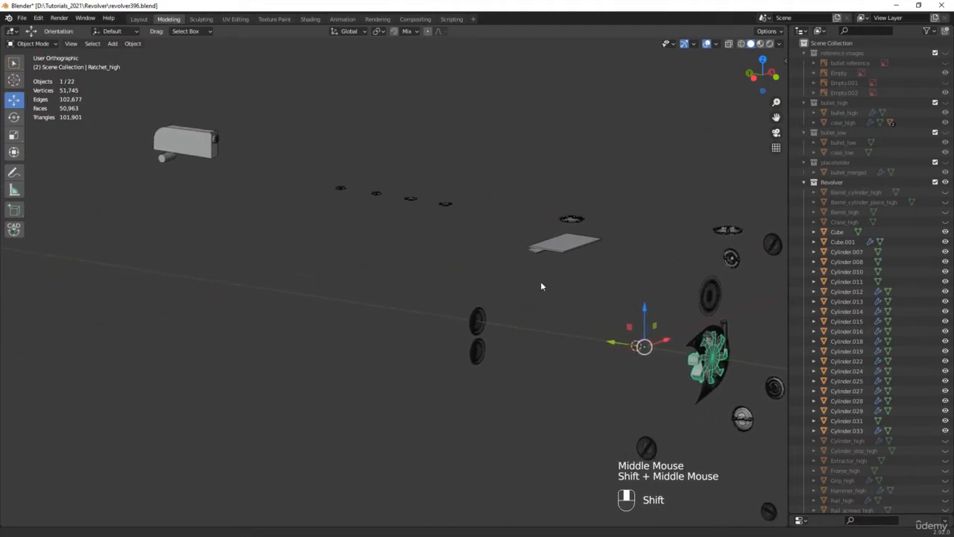
{"action": "left_click", "coordinate": [564, 248]}
{"action": "double_click", "coordinate": [847, 411]}
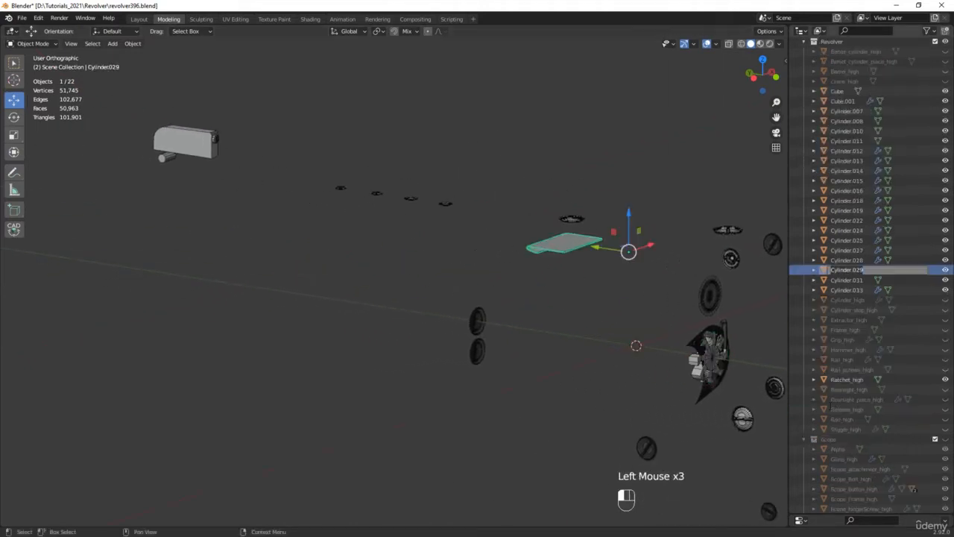
{"action": "type", "text": "Frame"}
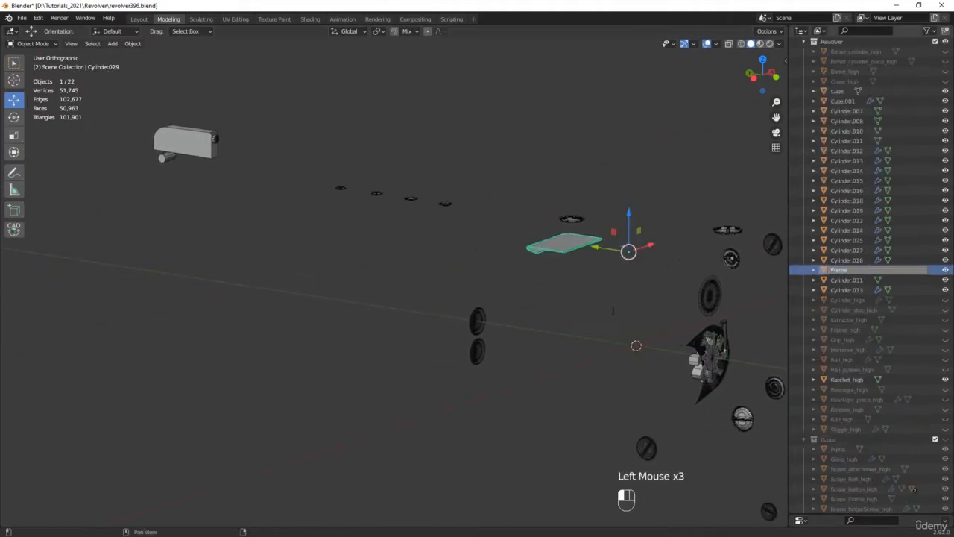
{"action": "type", "text": "_piece"}
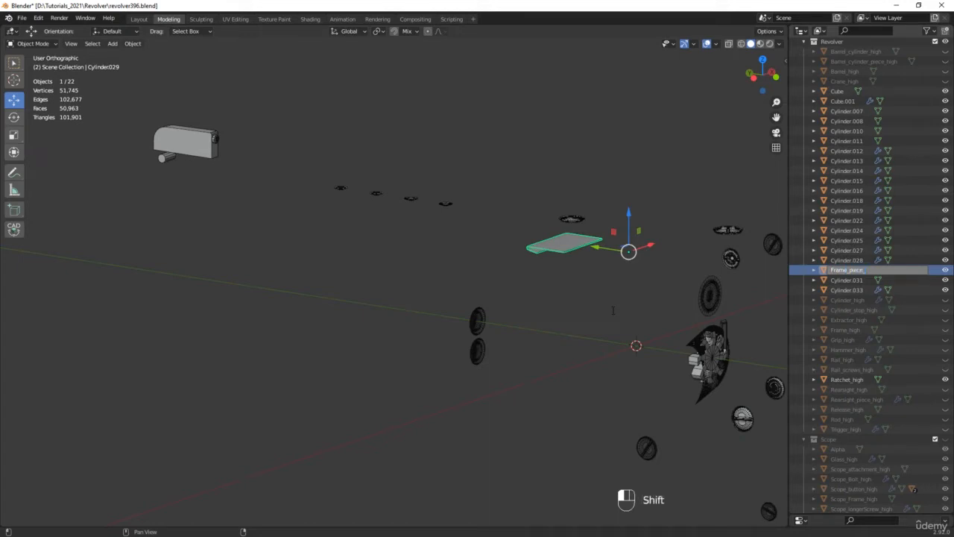
{"action": "type", "text": "_high"}
{"action": "key", "text": "Return"}
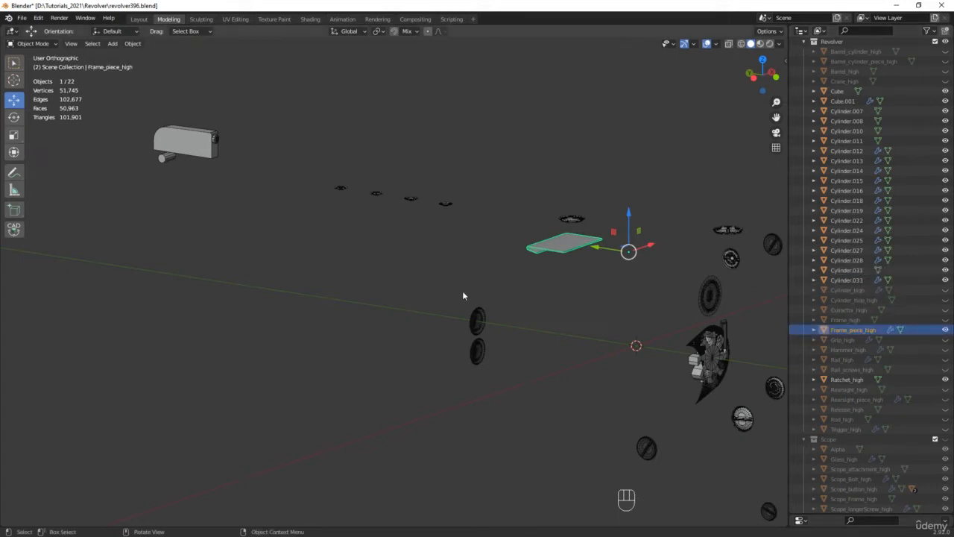
Rename the front sight blade with the rounded front edge (Cube) as Frontsight_high.
{"action": "scroll", "coordinate": [462, 296], "scroll_direction": "down", "scroll_amount": 2}
{"action": "middle_click_drag", "start_coordinate": [460, 296], "coordinate": [507, 304]}
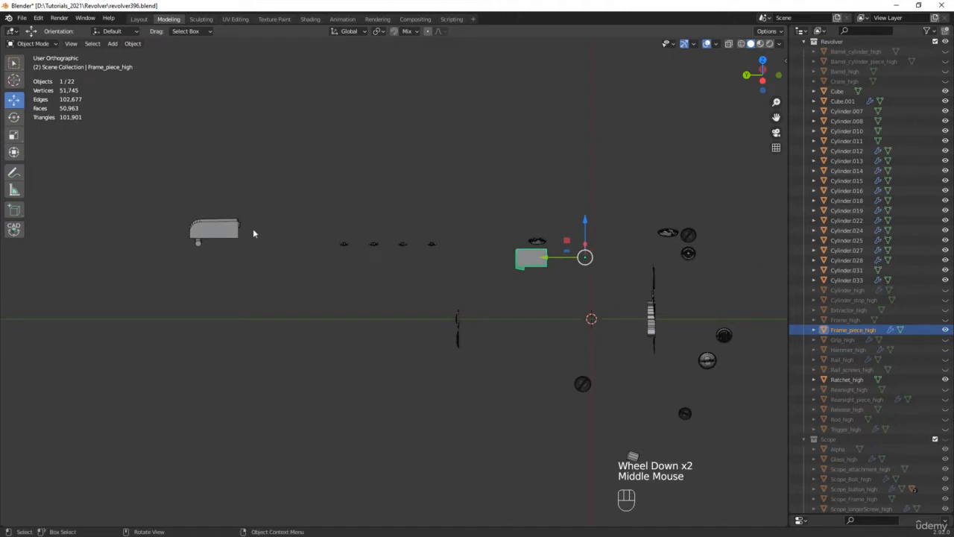
{"action": "scroll", "coordinate": [230, 232], "scroll_direction": "up", "scroll_amount": 4}
{"action": "left_click", "coordinate": [196, 222]}
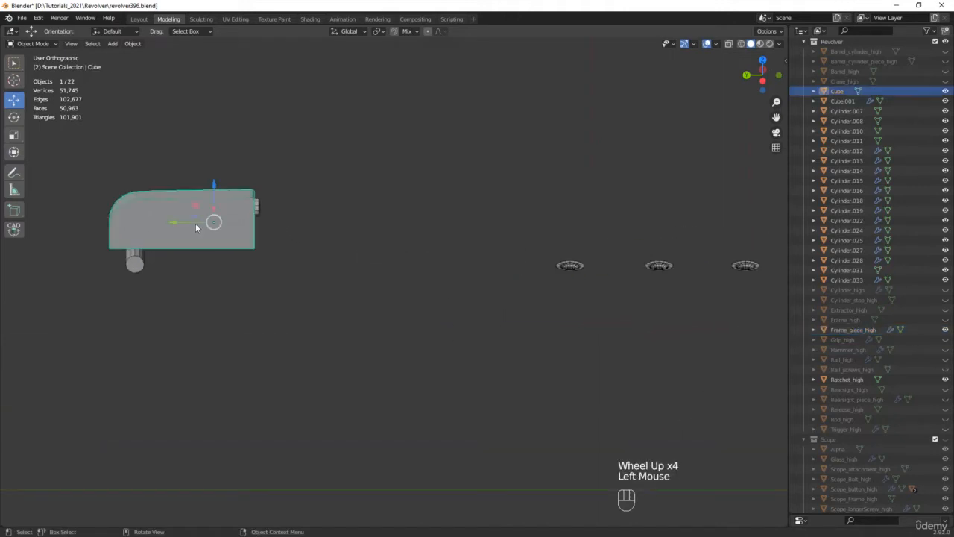
{"action": "double_click", "coordinate": [842, 92]}
{"action": "type", "text": "Fro"}
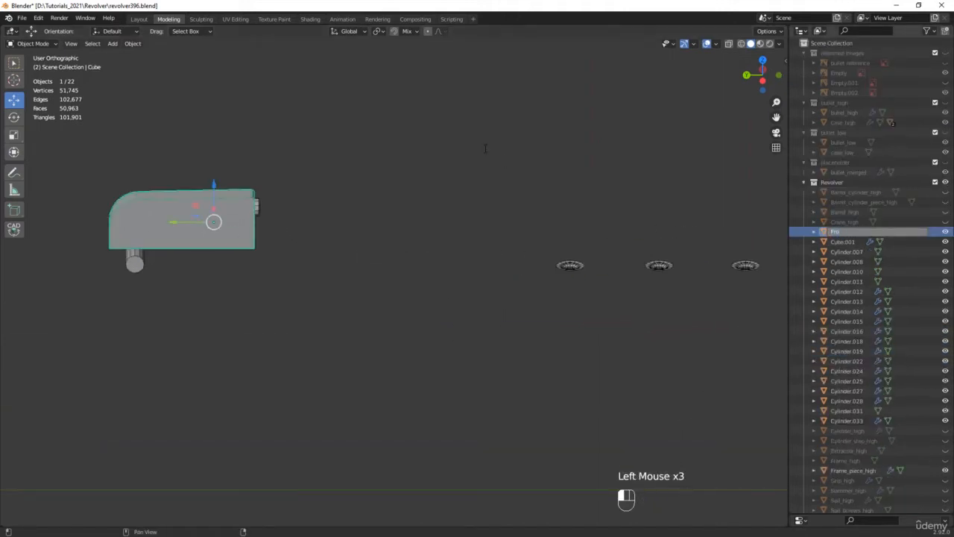
{"action": "type", "text": "ntsight_high"}
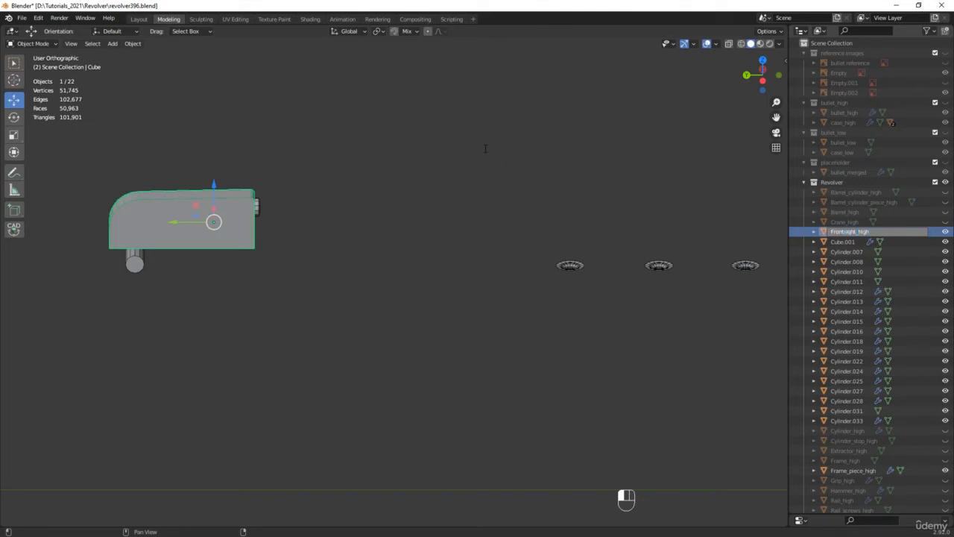
{"action": "key", "text": "Return"}
Rename the small round piece on the front sight's rear face (Cylinder.008) as Frontsight_piece_high.
{"action": "middle_click_drag", "start_coordinate": [481, 135], "coordinate": [241, 207]}
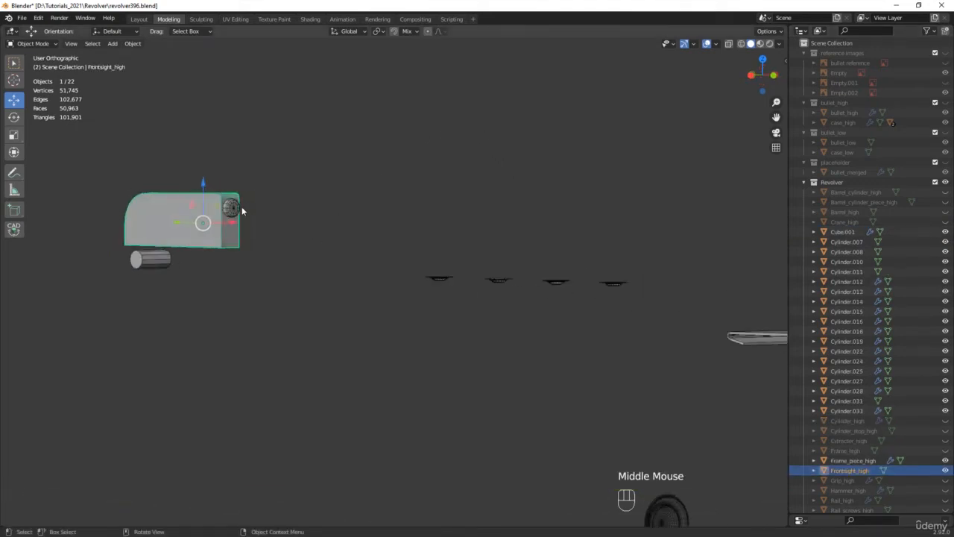
{"action": "left_click", "coordinate": [231, 208]}
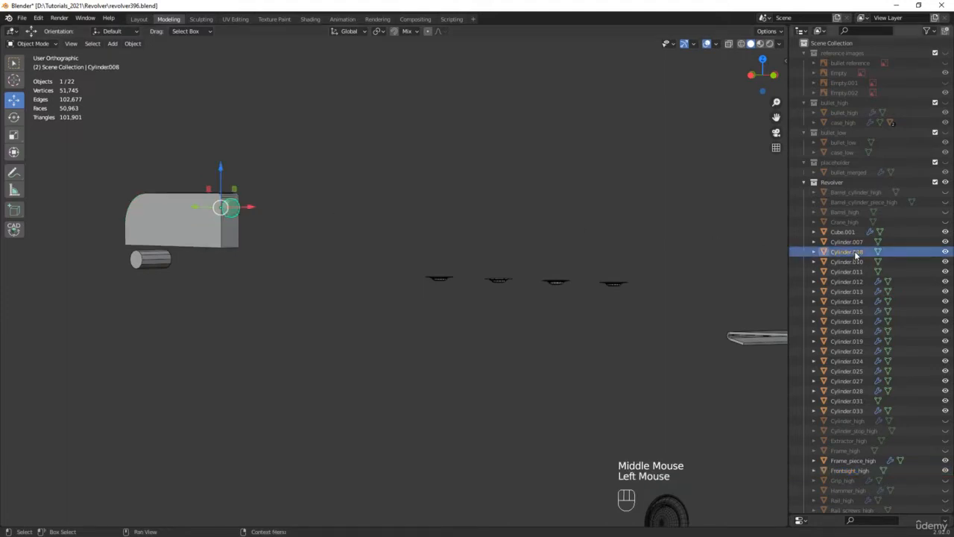
{"action": "double_click", "coordinate": [846, 251]}
{"action": "type", "text": "f"}
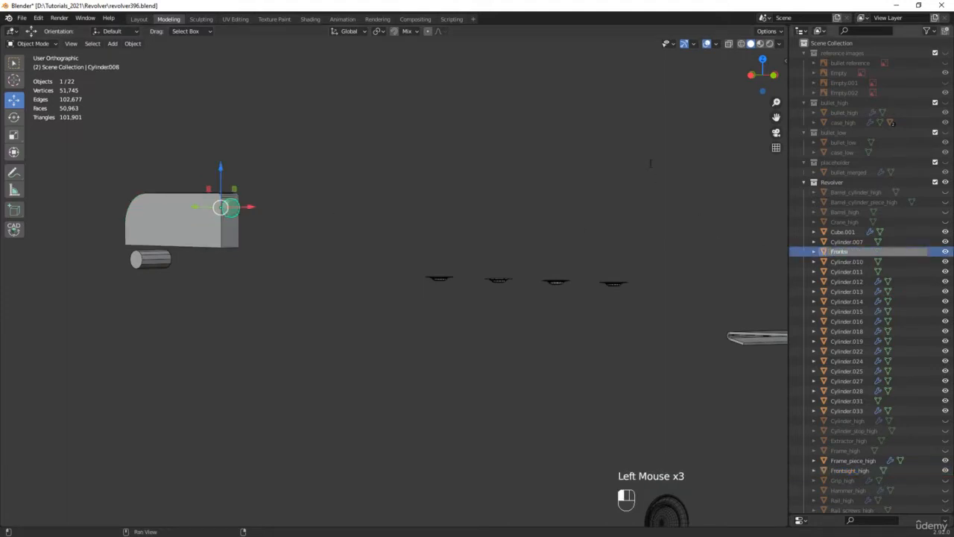
{"action": "type", "text": "rontsight_o"}
{"action": "type", "text": "iece_hi"}
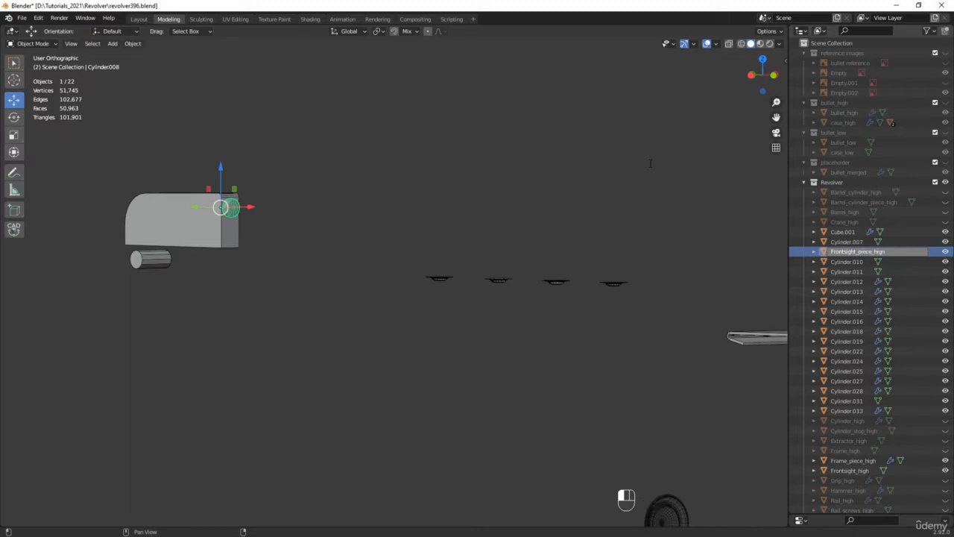
{"action": "type", "text": "gh"}
{"action": "key", "text": "Return"}
Rename the small pin beneath the front sight (Cylinder.007) as Frontsight_cylinder_high.
{"action": "middle_click_drag", "start_coordinate": [154, 260], "coordinate": [158, 291]}
{"action": "left_click", "coordinate": [158, 292]}
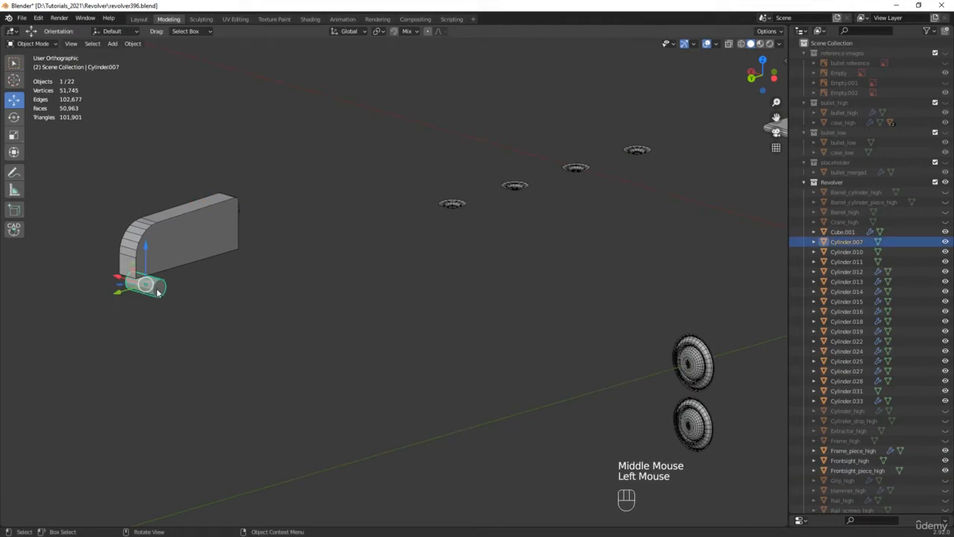
{"action": "double_click", "coordinate": [847, 241]}
{"action": "type", "text": "Eje"}
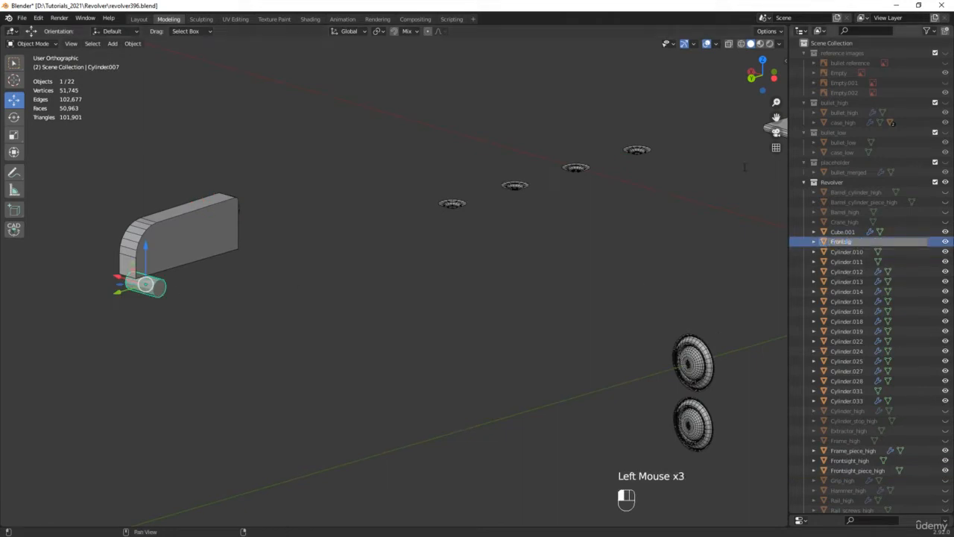
{"action": "type", "text": "ntsight_c"}
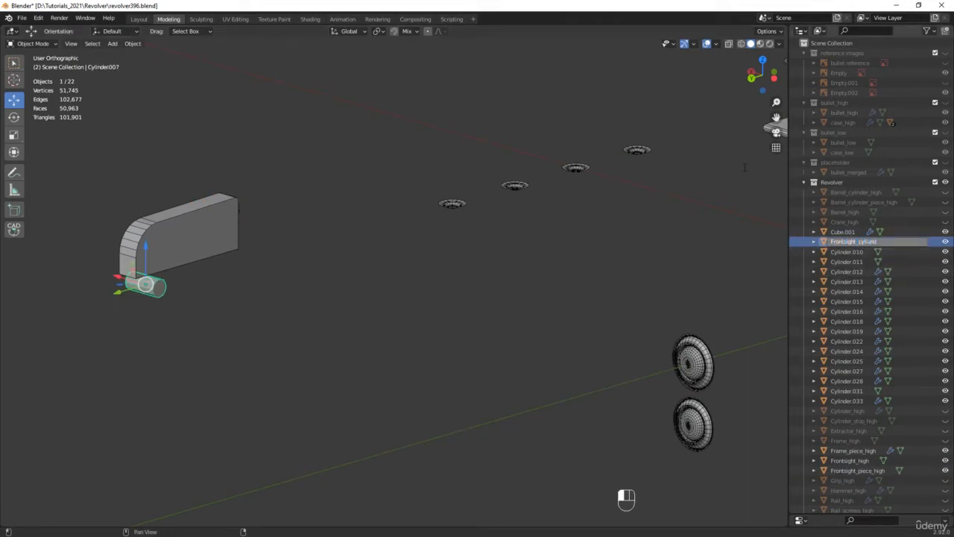
{"action": "type", "text": "ylind"}
{"action": "key", "text": "BackSpace"}
{"action": "type", "text": "der_high"}
{"action": "left_click", "coordinate": [744, 167]}
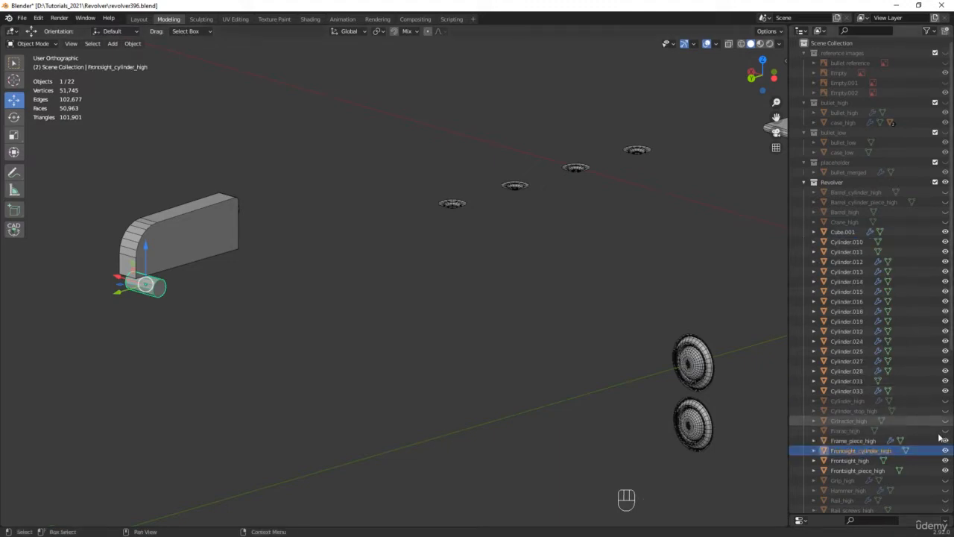
Hide the three front sight parts, Frontsight_piece_high, Frontsight_high and Frontsight_cylinder_high, along with Frame_piece_high.
{"action": "left_click", "coordinate": [943, 461], "text": "ctrl"}
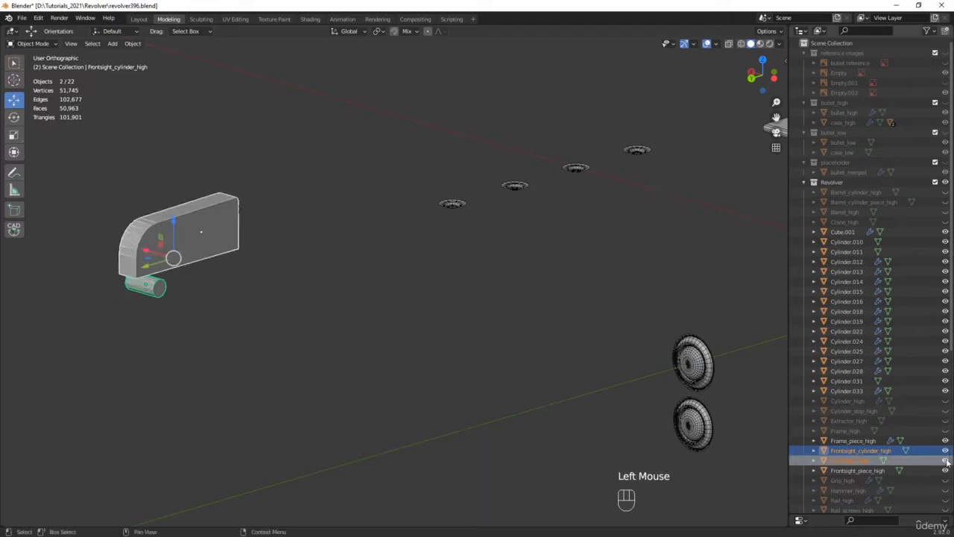
{"action": "left_click", "coordinate": [945, 470]}
{"action": "left_click", "coordinate": [944, 461]}
{"action": "left_click", "coordinate": [944, 450]}
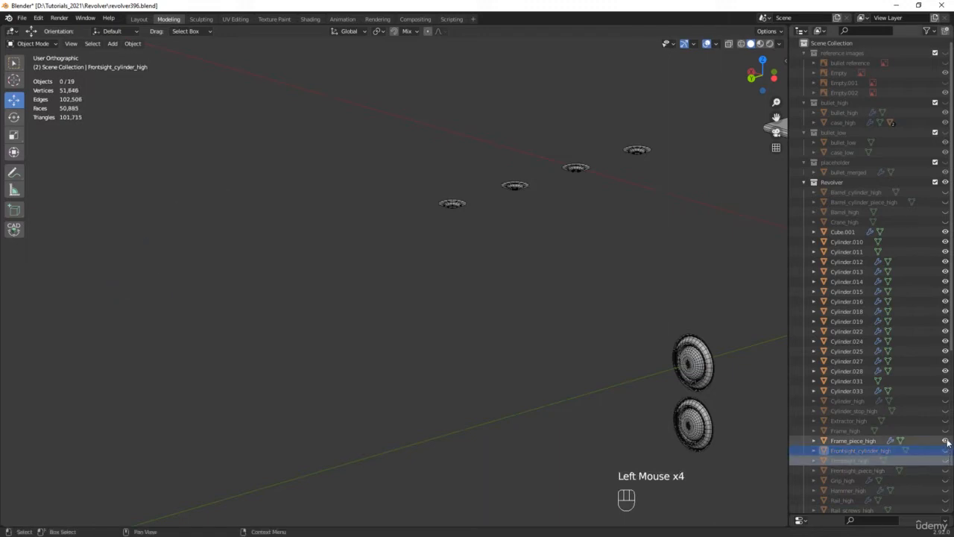
{"action": "left_click", "coordinate": [945, 441]}
Hide the toothed ratchet part, Ratchet_high.
{"action": "scroll", "coordinate": [550, 379], "scroll_direction": "down", "scroll_amount": 3}
{"action": "middle_click_drag", "start_coordinate": [550, 379], "coordinate": [586, 341], "text": "shift"}
{"action": "scroll", "coordinate": [586, 341], "scroll_direction": "up", "scroll_amount": 1}
{"action": "scroll", "coordinate": [618, 340], "scroll_direction": "up", "scroll_amount": 1}
{"action": "scroll", "coordinate": [609, 332], "scroll_direction": "down", "scroll_amount": 1}
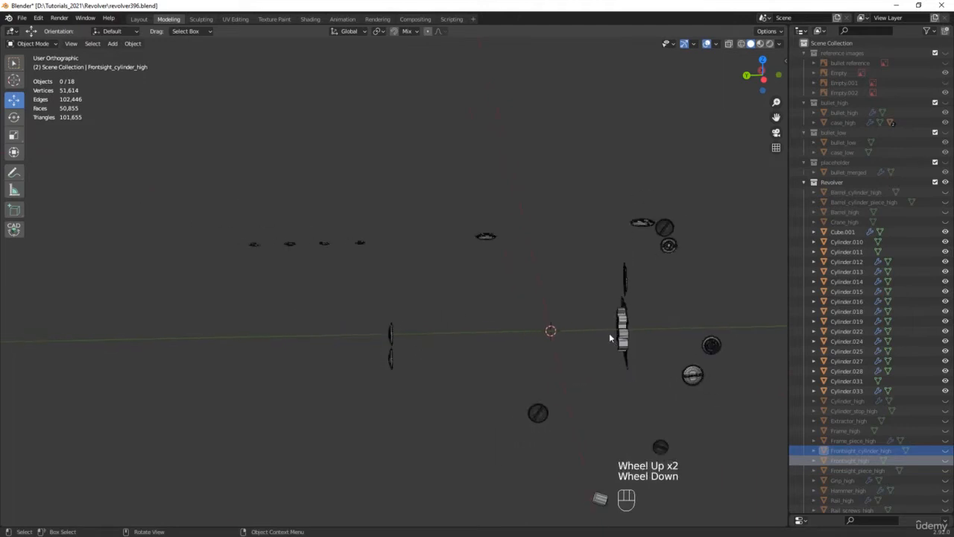
{"action": "left_click", "coordinate": [618, 330]}
{"action": "scroll", "coordinate": [884, 330], "scroll_direction": "down", "scroll_amount": 5}
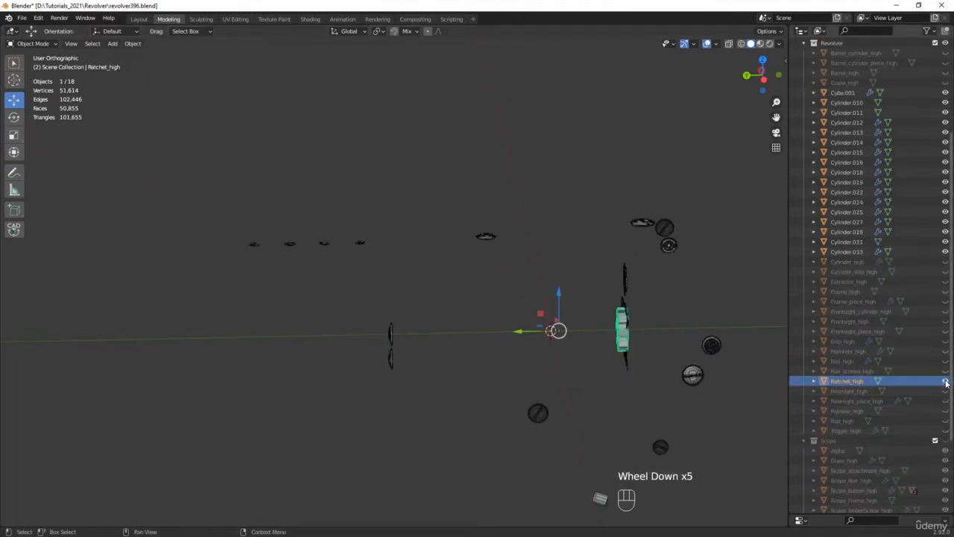
{"action": "left_click", "coordinate": [945, 381]}
Rename the small plain cylinder lying below the slotted screws (Cylinder.031), beginning the new name with Tr.
{"action": "middle_click_drag", "start_coordinate": [628, 397], "coordinate": [490, 332]}
{"action": "left_click", "coordinate": [492, 405]}
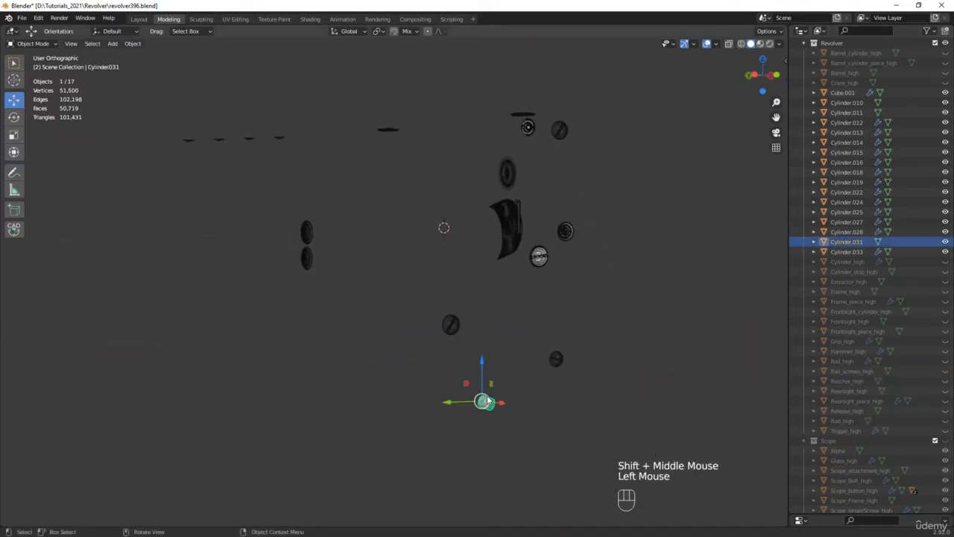
{"action": "middle_click_drag", "start_coordinate": [492, 405], "coordinate": [515, 387]}
{"action": "scroll", "coordinate": [519, 405], "scroll_direction": "up", "scroll_amount": 6}
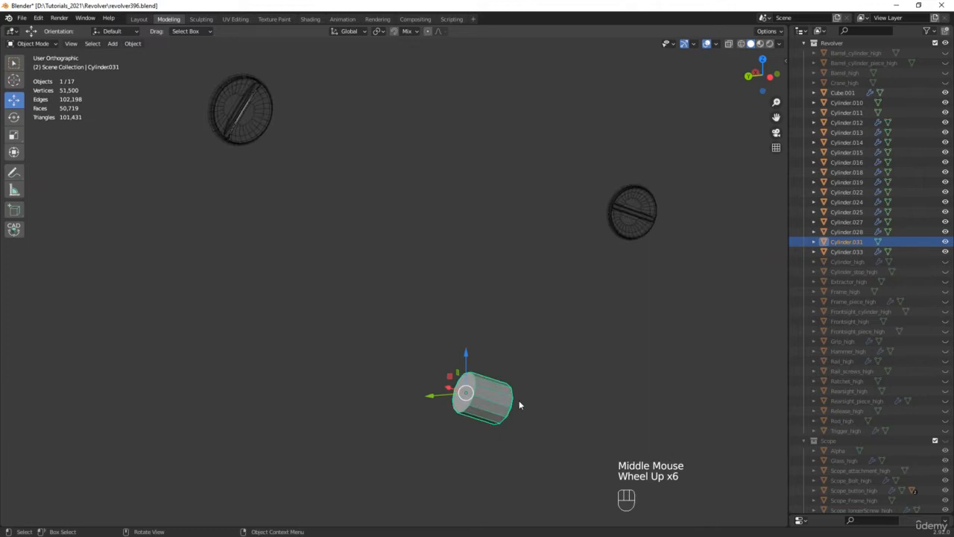
{"action": "double_click", "coordinate": [847, 241]}
{"action": "type", "text": "Tr"}
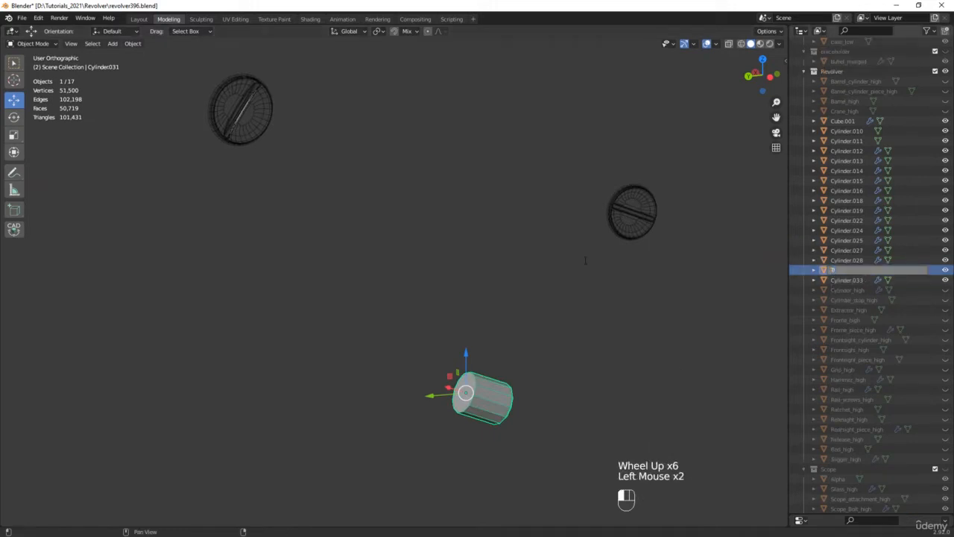
Rename the selected cylinder object to Trigger_piece_high and hide it.
{"action": "type", "text": "igger_pi"}
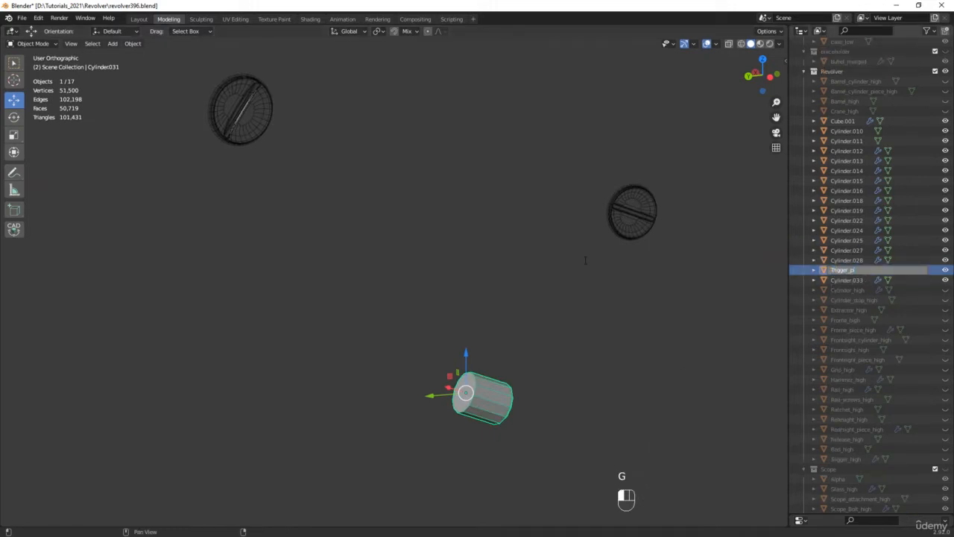
{"action": "type", "text": "ece_high"}
{"action": "key", "text": "Return"}
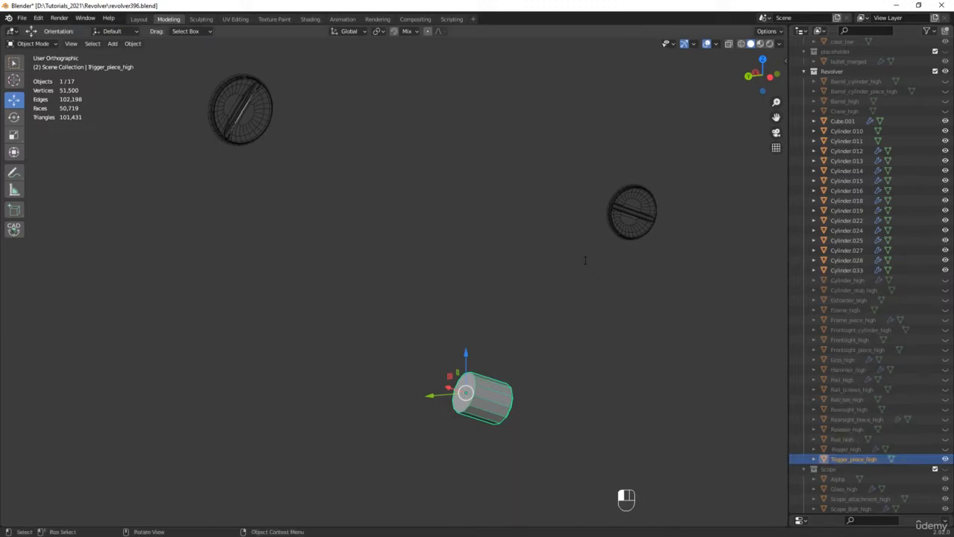
{"action": "left_click", "coordinate": [945, 458]}
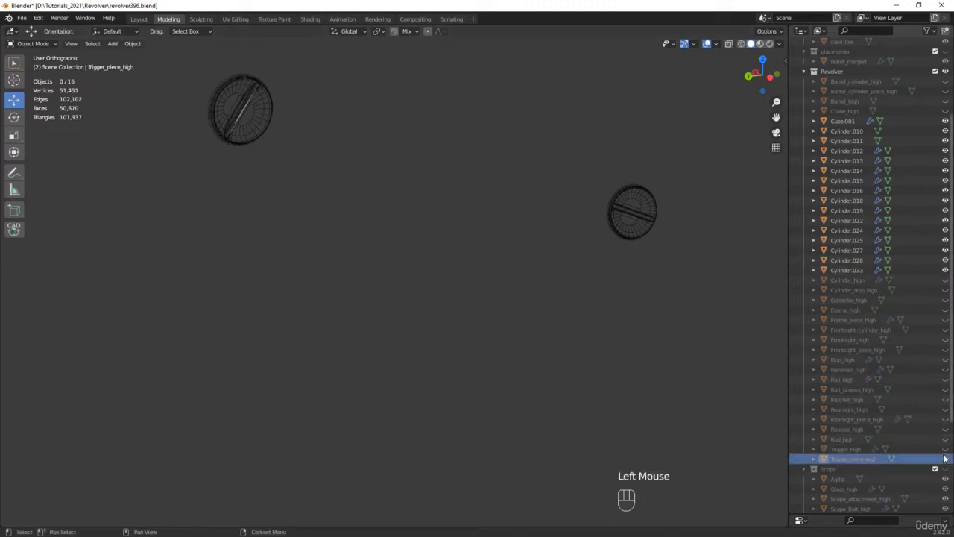
Save the scene as a new incremental version, revolver397.blend.
{"action": "left_click", "coordinate": [558, 343]}
{"action": "scroll", "coordinate": [558, 343], "scroll_direction": "down", "scroll_amount": 4}
{"action": "middle_click_drag", "start_coordinate": [475, 319], "coordinate": [661, 290]}
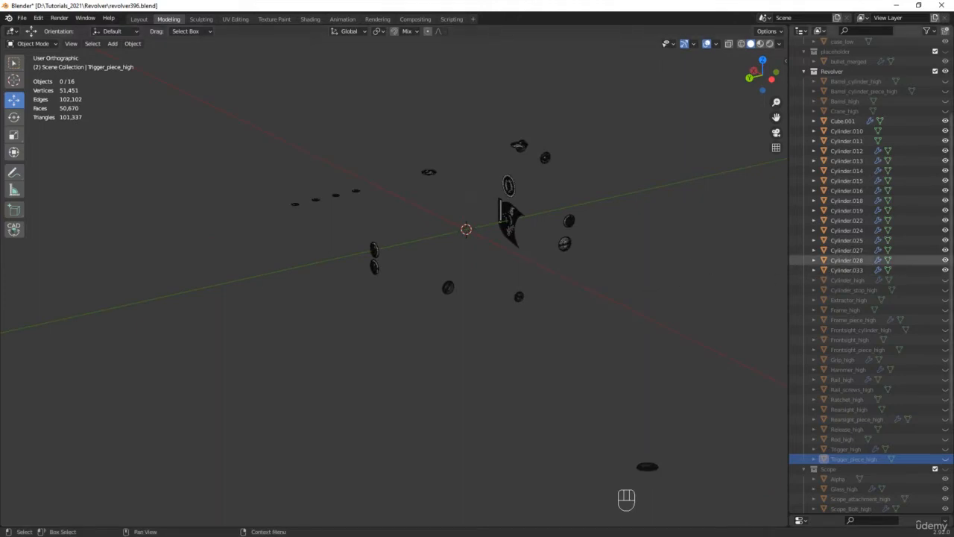
{"action": "key", "text": "ctrl+alt+s"}
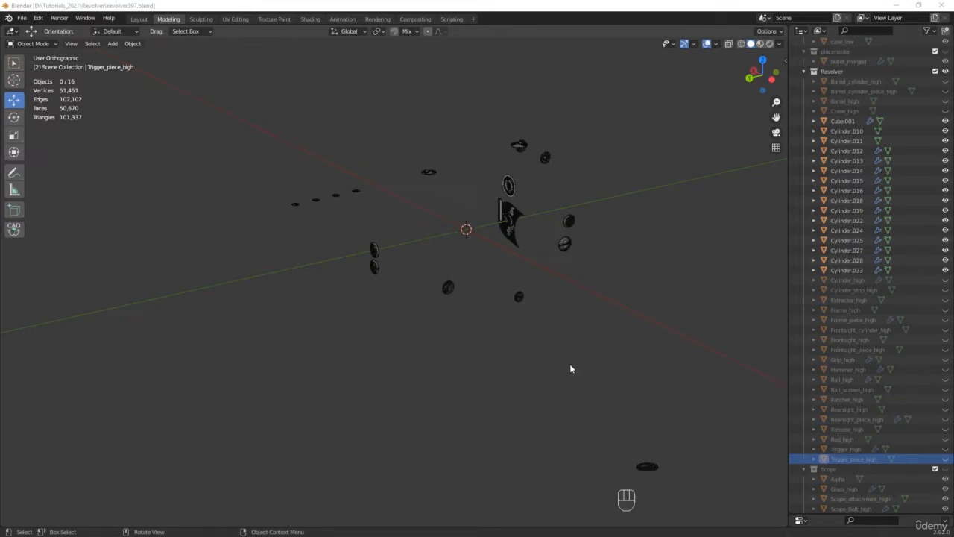
Unhide Frame_high and select the curved plate, the pin on it, the narrow slot piece and the round pin above them.
{"action": "left_click", "coordinate": [946, 309]}
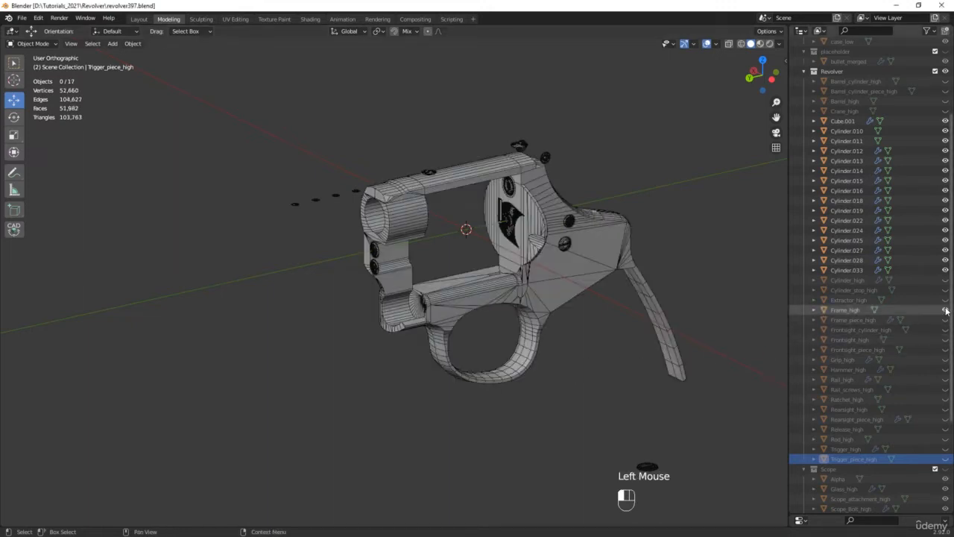
{"action": "scroll", "coordinate": [507, 212], "scroll_direction": "up", "scroll_amount": 2}
{"action": "scroll", "coordinate": [507, 212], "scroll_direction": "up", "scroll_amount": 2}
{"action": "left_click", "coordinate": [507, 214]}
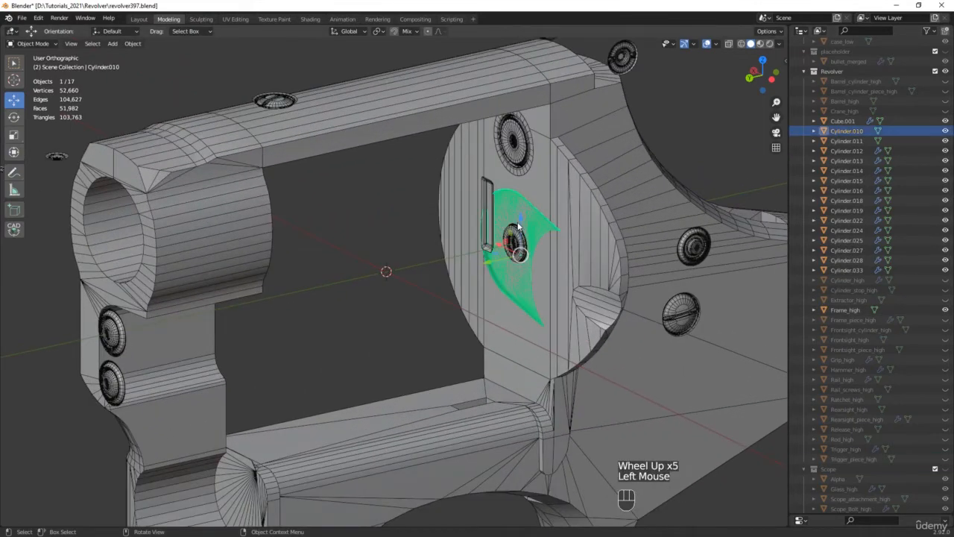
{"action": "scroll", "coordinate": [513, 230], "scroll_direction": "up", "scroll_amount": 2}
{"action": "left_click", "coordinate": [513, 230], "text": "shift"}
{"action": "left_click", "coordinate": [466, 157], "text": "shift"}
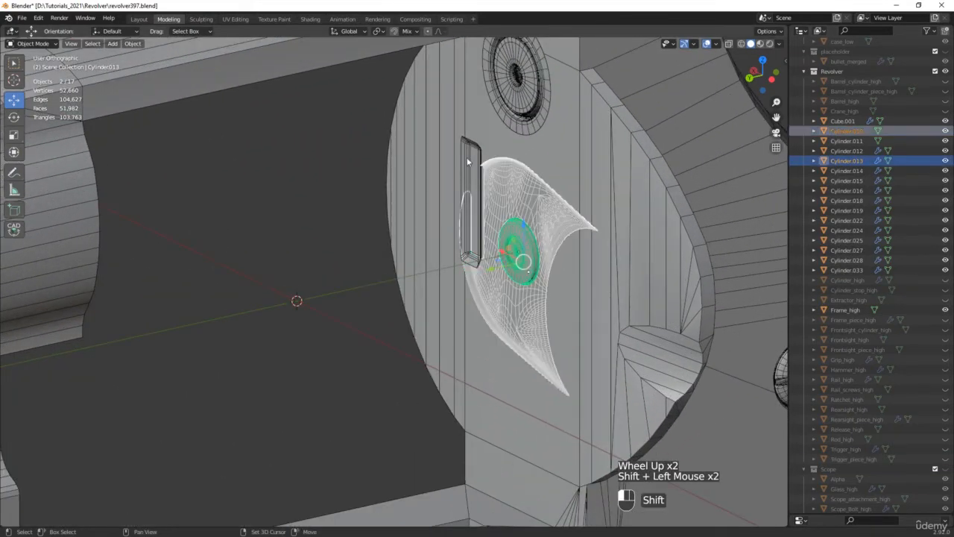
{"action": "left_click", "coordinate": [526, 104], "text": "shift"}
Extend the selection with the remaining frame screws, including Cylinder.025 and Cylinder.019 near the trigger guard.
{"action": "scroll", "coordinate": [587, 191], "scroll_direction": "down", "scroll_amount": 2}
{"action": "middle_click_drag", "start_coordinate": [587, 191], "coordinate": [522, 383]}
{"action": "scroll", "coordinate": [518, 263], "scroll_direction": "up", "scroll_amount": 2}
{"action": "left_click", "coordinate": [518, 264], "text": "shift"}
{"action": "scroll", "coordinate": [518, 264], "scroll_direction": "down", "scroll_amount": 2}
{"action": "left_click", "coordinate": [528, 384], "text": "shift"}
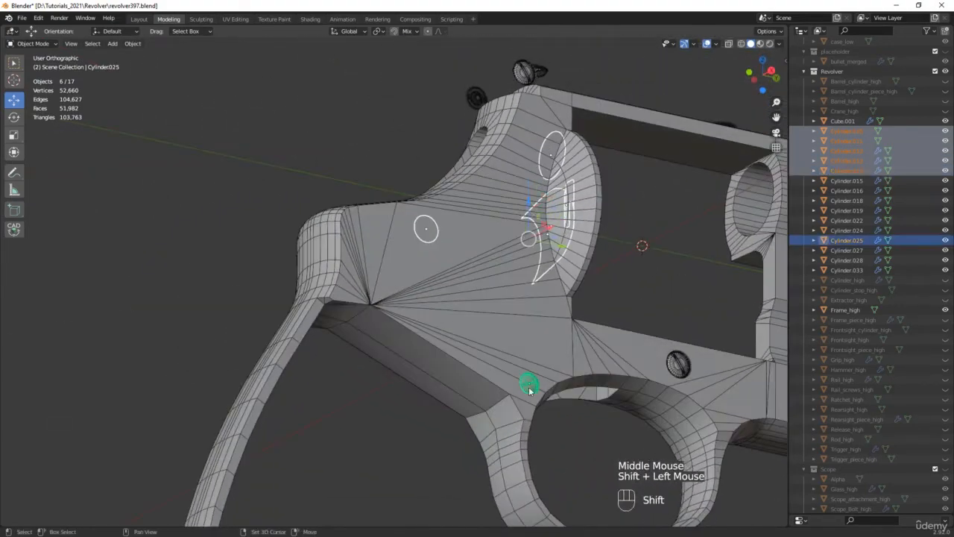
{"action": "left_click", "coordinate": [680, 367], "text": "shift"}
{"action": "middle_click_drag", "start_coordinate": [643, 265], "coordinate": [57, 247]}
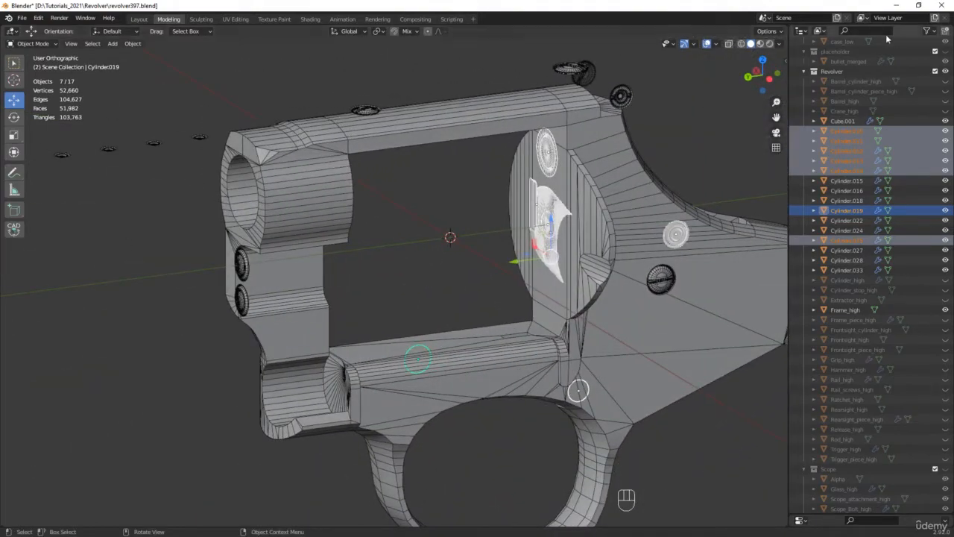
Parent the seven selected parts to Frame_high and expand its hierarchy to show the children.
{"action": "left_click", "coordinate": [845, 131]}
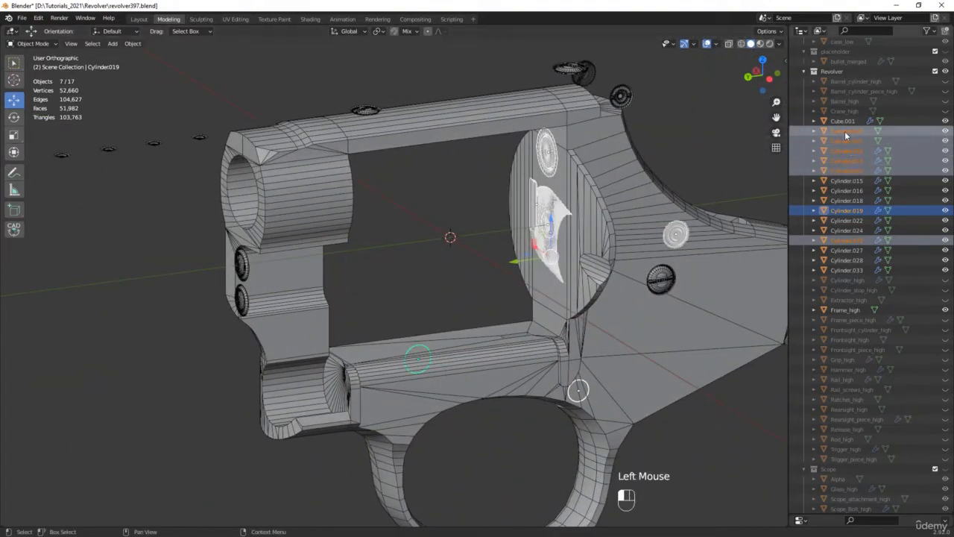
{"action": "left_click_drag", "start_coordinate": [844, 131], "coordinate": [853, 312]}
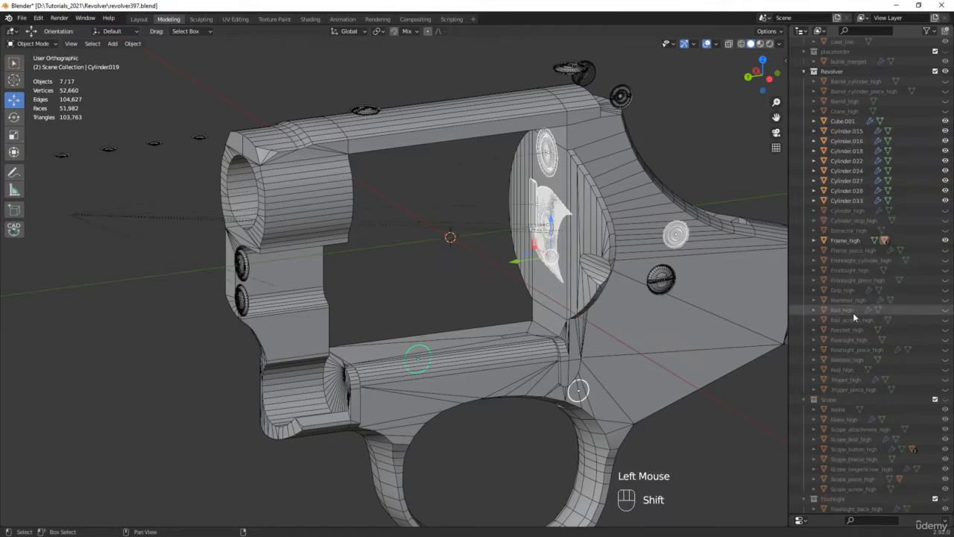
{"action": "left_click", "coordinate": [814, 241]}
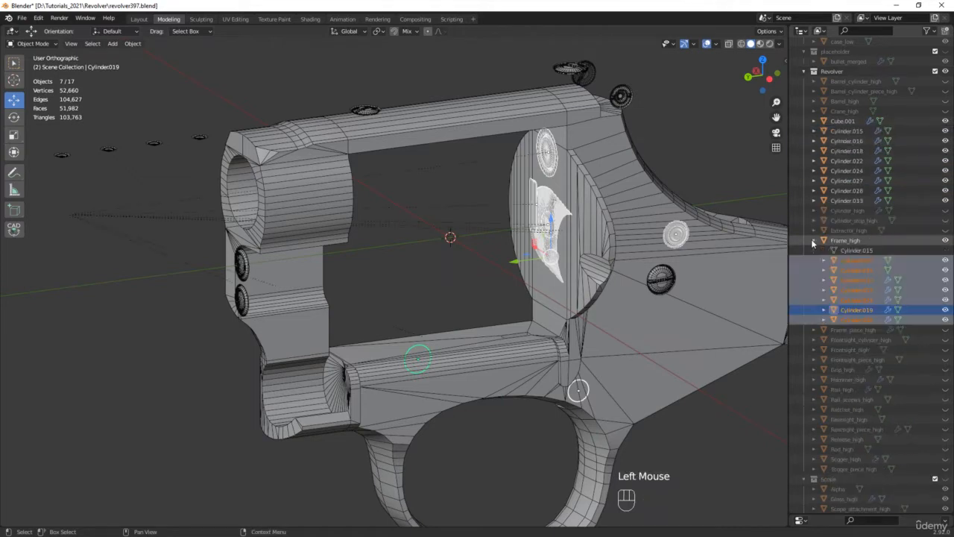
Hide Frame_high together with its seven child parts and collapse its hierarchy.
{"action": "left_click", "coordinate": [945, 241]}
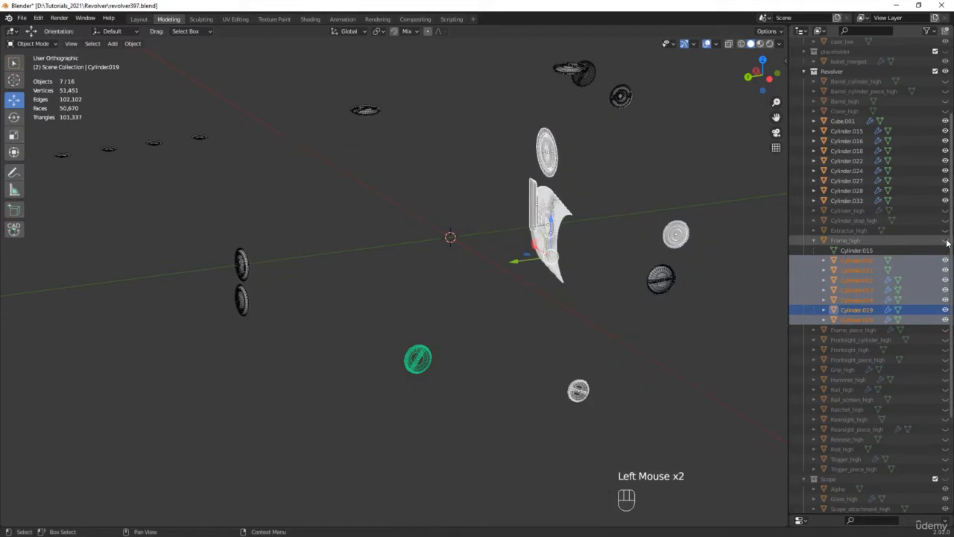
{"action": "left_click", "coordinate": [945, 241]}
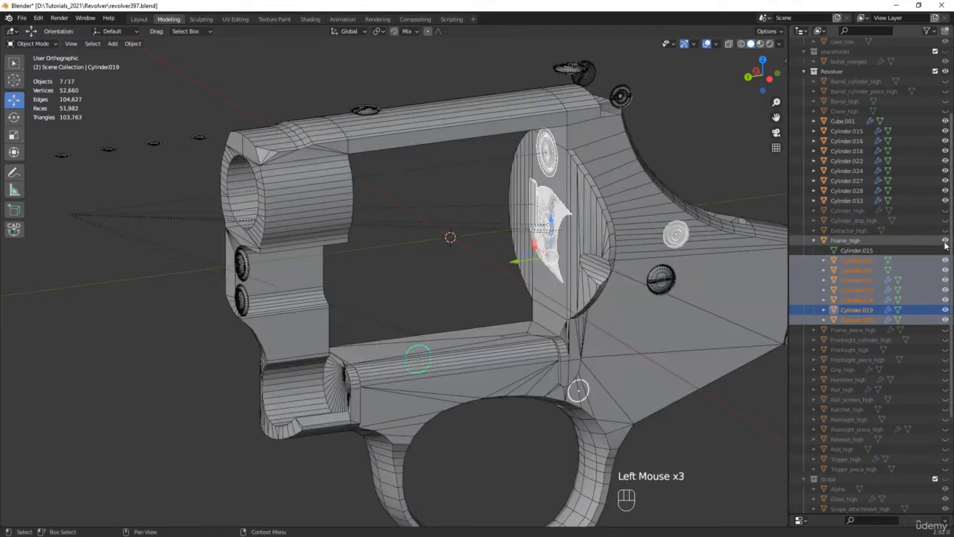
{"action": "left_click", "coordinate": [945, 240]}
{"action": "left_click_drag", "start_coordinate": [946, 260], "coordinate": [946, 319]}
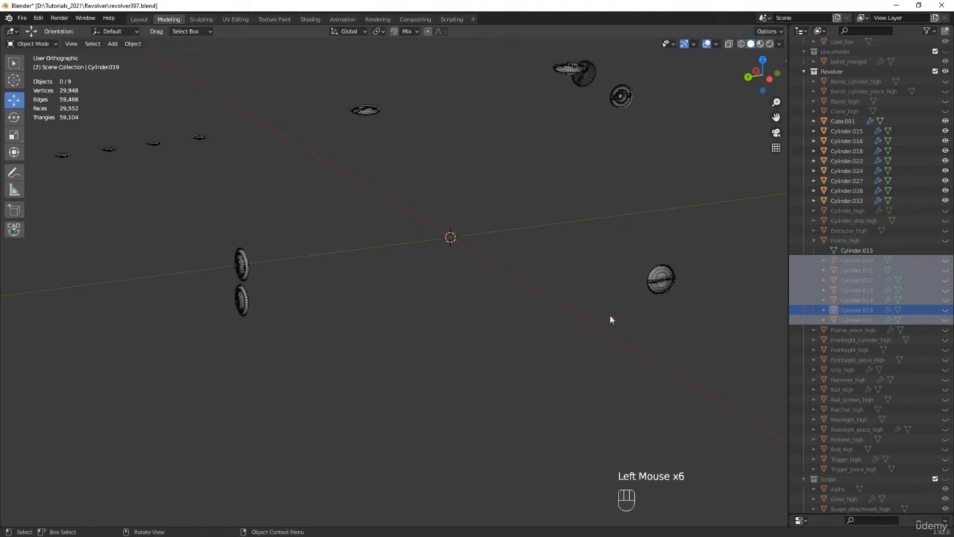
{"action": "left_click", "coordinate": [814, 241]}
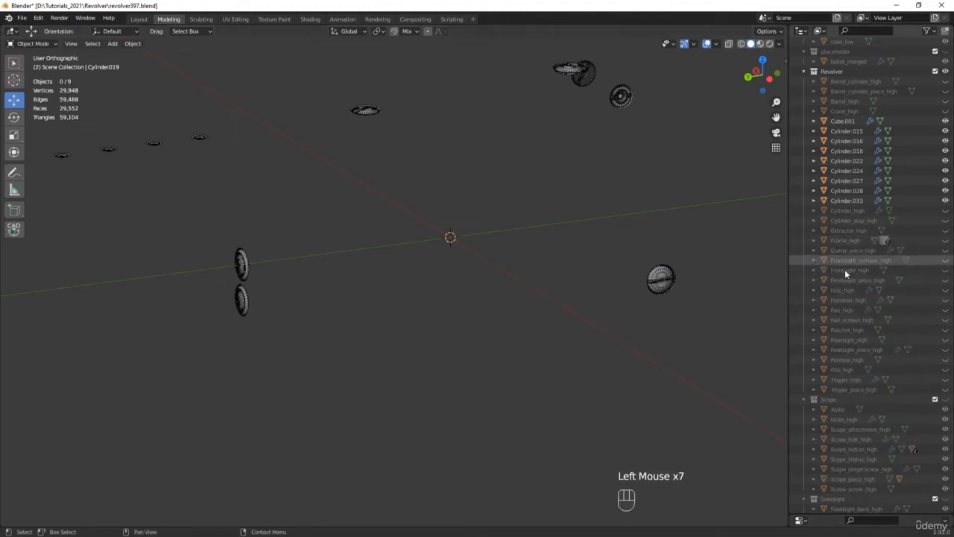
Unhide Crane_high and parent its two round screws, Cylinder.015 and Cylinder.016, to it.
{"action": "left_click", "coordinate": [945, 111]}
{"action": "left_click", "coordinate": [247, 271]}
{"action": "middle_click_drag", "start_coordinate": [248, 284], "coordinate": [252, 298]}
{"action": "scroll", "coordinate": [252, 298], "scroll_direction": "up", "scroll_amount": 2}
{"action": "left_click", "coordinate": [252, 306], "text": "shift"}
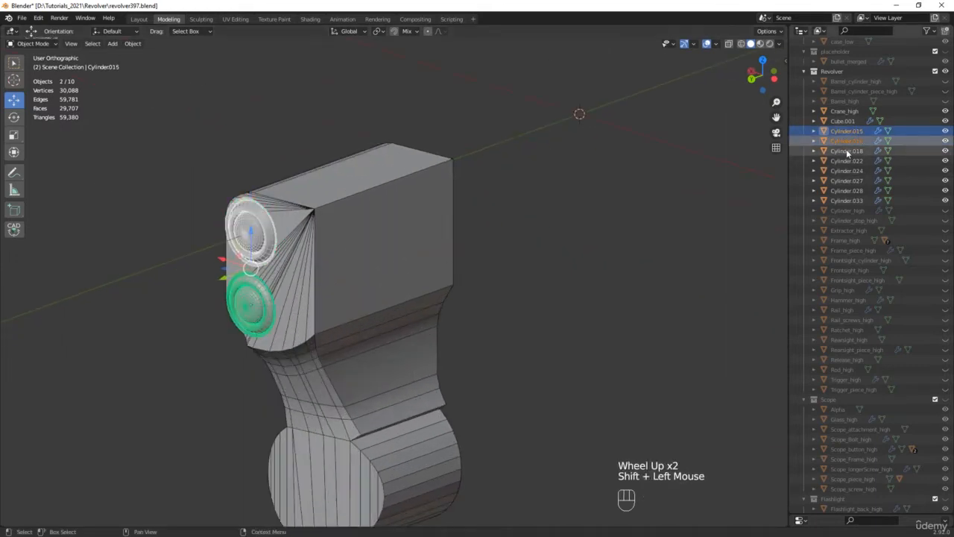
{"action": "left_click_drag", "start_coordinate": [850, 134], "coordinate": [859, 111]}
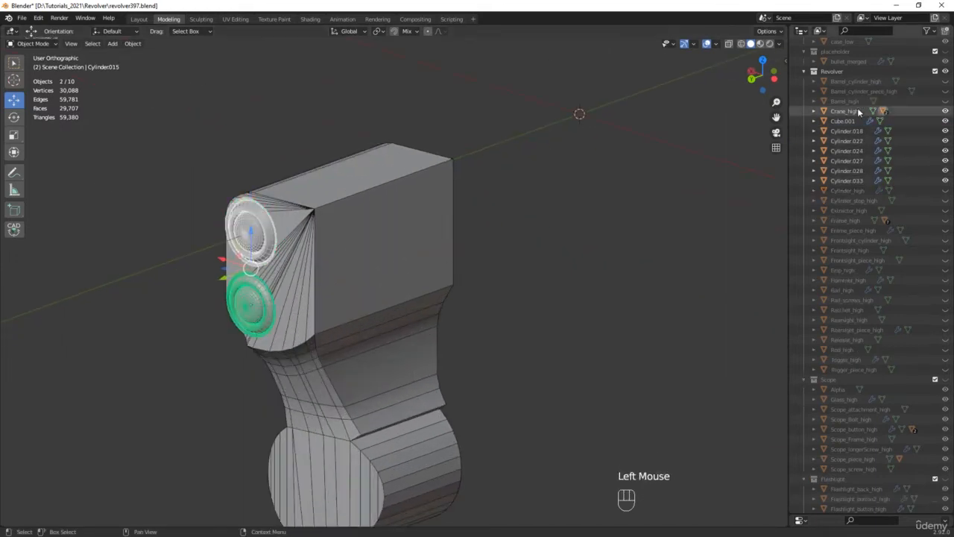
Expand the hierarchy of Crane_high and hide it together with its two child screws.
{"action": "left_click", "coordinate": [813, 111]}
{"action": "left_click", "coordinate": [945, 111]}
{"action": "left_click", "coordinate": [945, 141]}
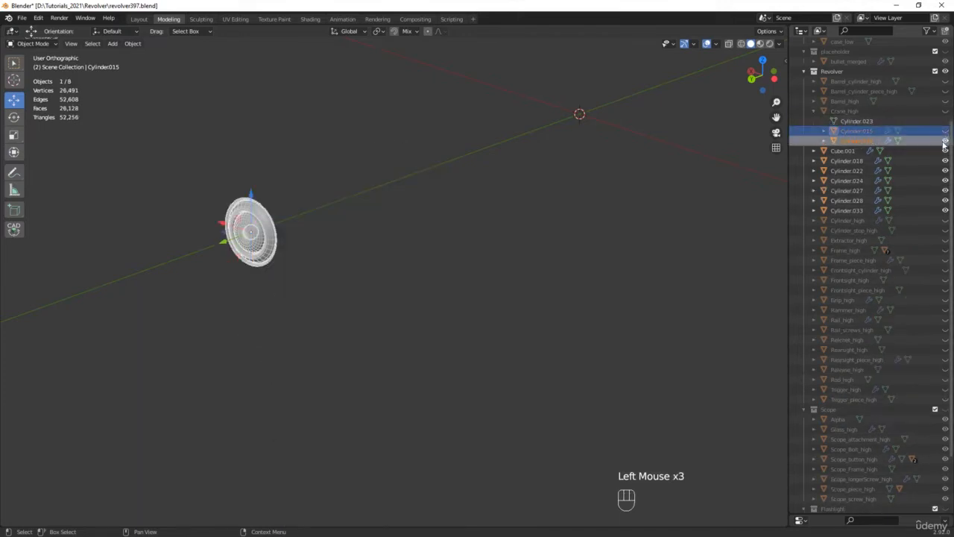
{"action": "left_click", "coordinate": [945, 131]}
Unhide Barrel_high and parent Cube.001, the row of four screws along the barrel, to it.
{"action": "scroll", "coordinate": [494, 270], "scroll_direction": "down", "scroll_amount": 4}
{"action": "middle_click_drag", "start_coordinate": [495, 270], "coordinate": [457, 288]}
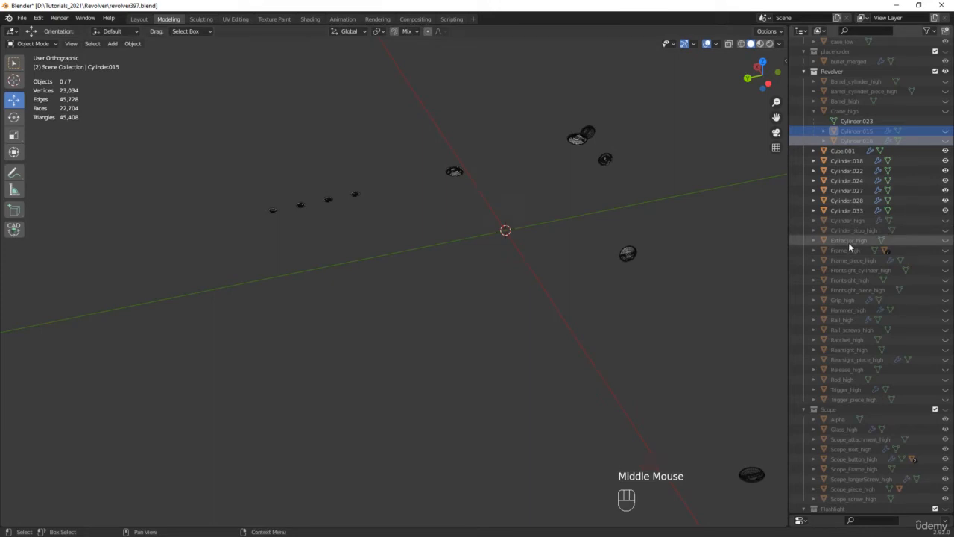
{"action": "left_click", "coordinate": [945, 101]}
{"action": "middle_click_drag", "start_coordinate": [586, 172], "coordinate": [697, 180], "text": "shift"}
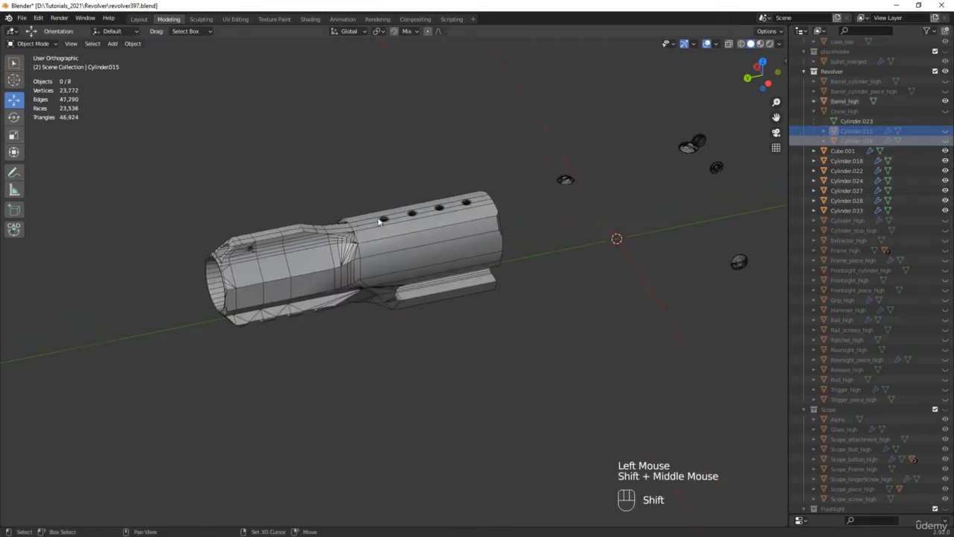
{"action": "scroll", "coordinate": [415, 206], "scroll_direction": "up", "scroll_amount": 3}
{"action": "left_click", "coordinate": [443, 205]}
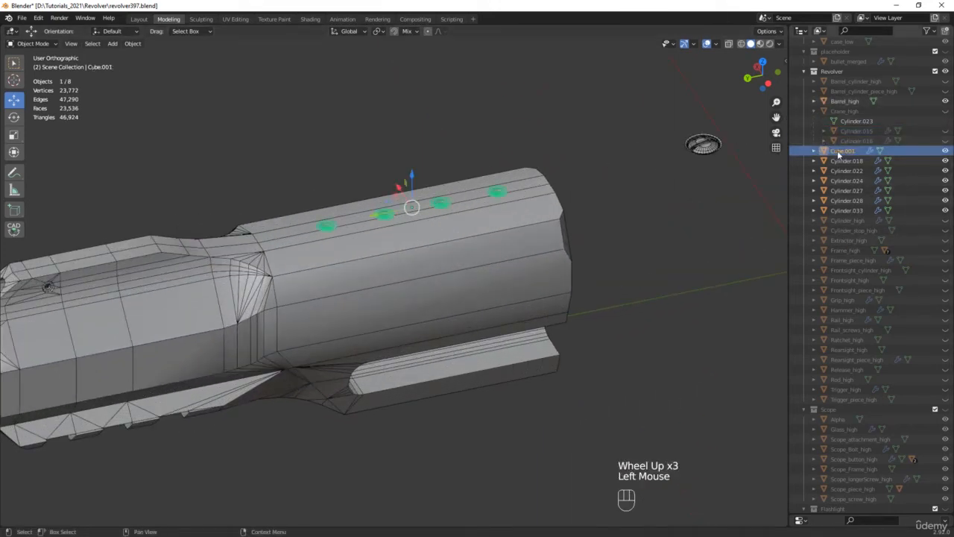
{"action": "left_click_drag", "start_coordinate": [840, 150], "coordinate": [848, 104]}
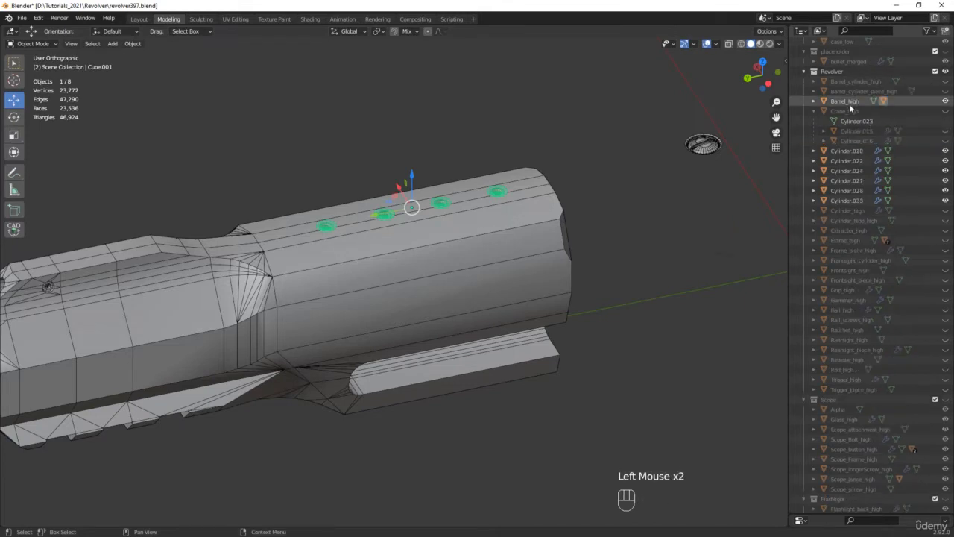
Expand the hierarchy of Barrel_high and hide it together with its child Cube.001.
{"action": "left_click", "coordinate": [815, 102]}
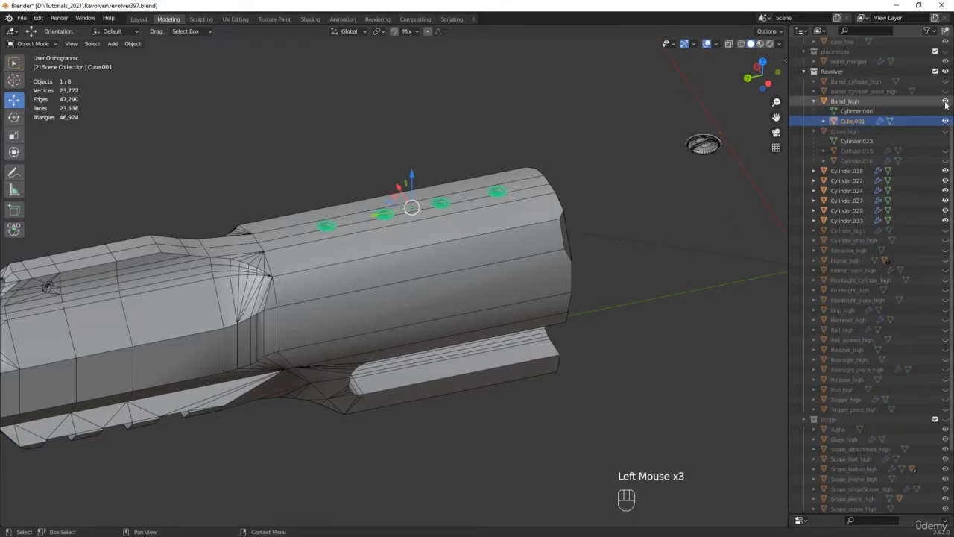
{"action": "left_click", "coordinate": [945, 101]}
{"action": "left_click", "coordinate": [945, 121]}
Unhide Rearsight_high and select only Cylinder.027, the slotted screw on its raised section.
{"action": "scroll", "coordinate": [549, 237], "scroll_direction": "down", "scroll_amount": 3}
{"action": "middle_click_drag", "start_coordinate": [574, 234], "coordinate": [559, 209], "text": "shift"}
{"action": "scroll", "coordinate": [562, 210], "scroll_direction": "up", "scroll_amount": 2}
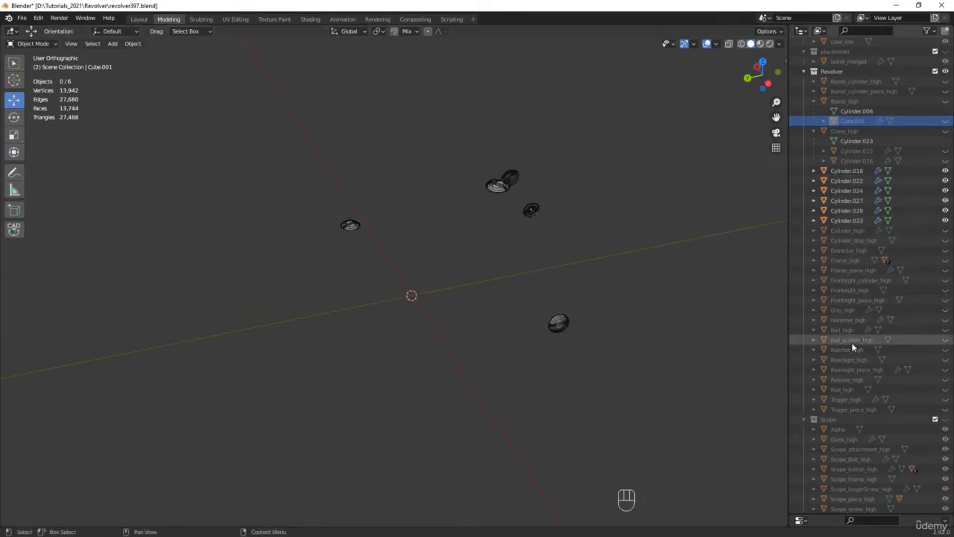
{"action": "left_click", "coordinate": [945, 360]}
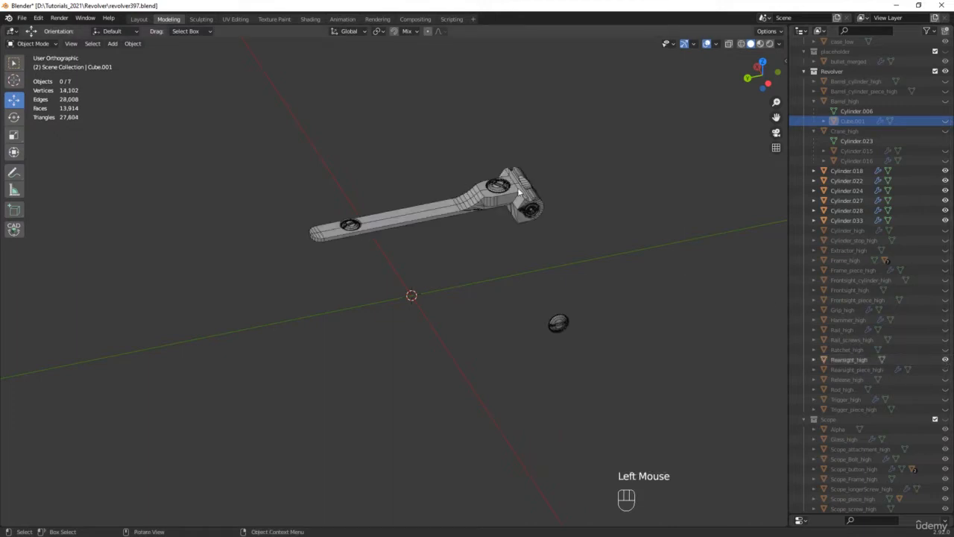
{"action": "scroll", "coordinate": [519, 192], "scroll_direction": "up", "scroll_amount": 2}
{"action": "left_click", "coordinate": [477, 182]}
{"action": "left_click", "coordinate": [546, 234], "text": "shift"}
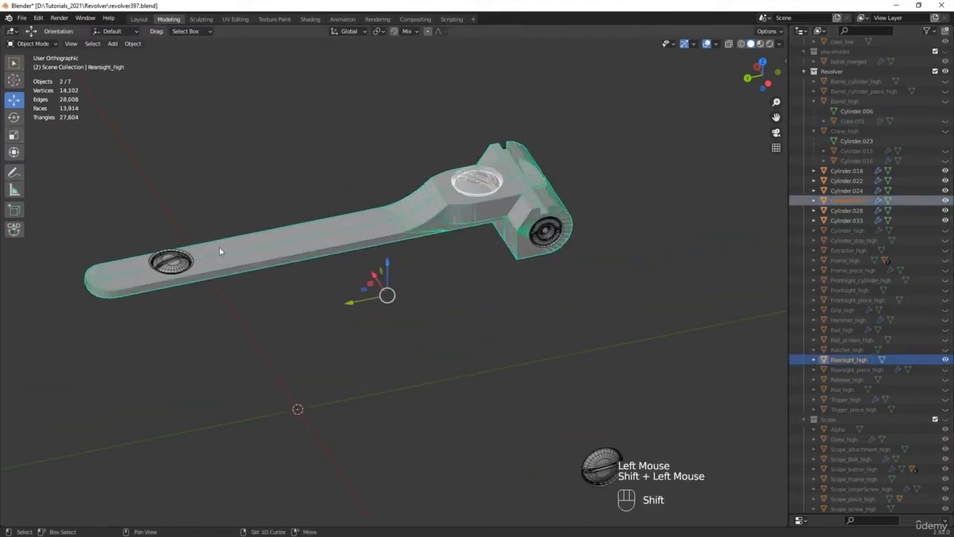
{"action": "left_click", "coordinate": [486, 185]}
{"action": "scroll", "coordinate": [534, 228], "scroll_direction": "up", "scroll_amount": 2}
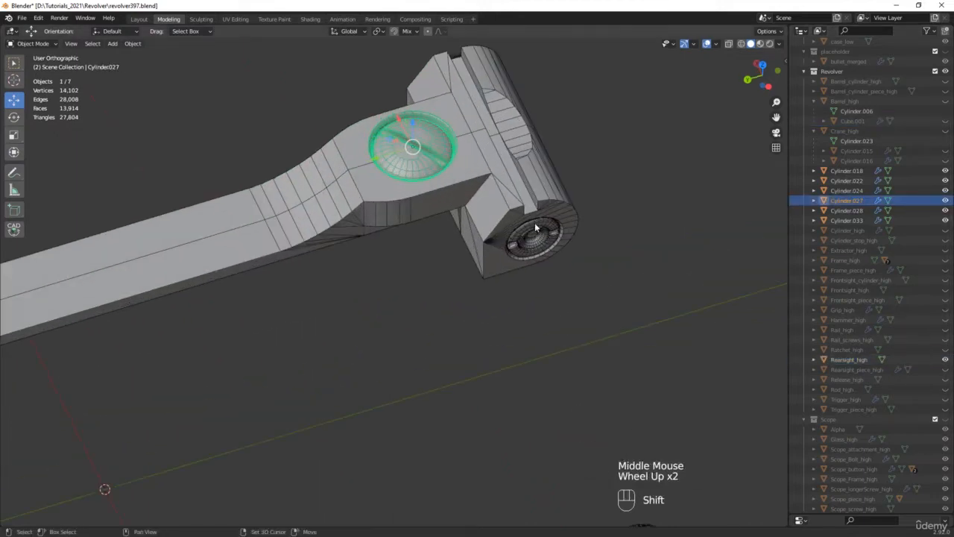
Add the other three rear sight screws to the selection and parent all four to Rearsight_high.
{"action": "left_click", "coordinate": [536, 227], "text": "shift"}
{"action": "middle_click_drag", "start_coordinate": [144, 256], "coordinate": [463, 321], "text": "shift"}
{"action": "left_click", "coordinate": [180, 302], "text": "shift"}
{"action": "scroll", "coordinate": [180, 302], "scroll_direction": "down", "scroll_amount": 2}
{"action": "scroll", "coordinate": [462, 320], "scroll_direction": "up", "scroll_amount": 2}
{"action": "left_click", "coordinate": [465, 328], "text": "shift"}
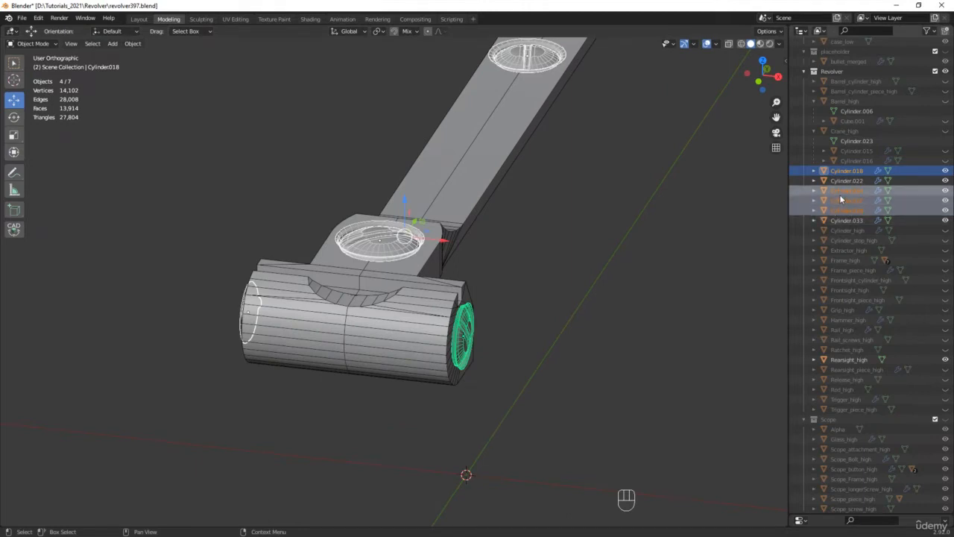
{"action": "left_click_drag", "start_coordinate": [844, 195], "coordinate": [850, 358]}
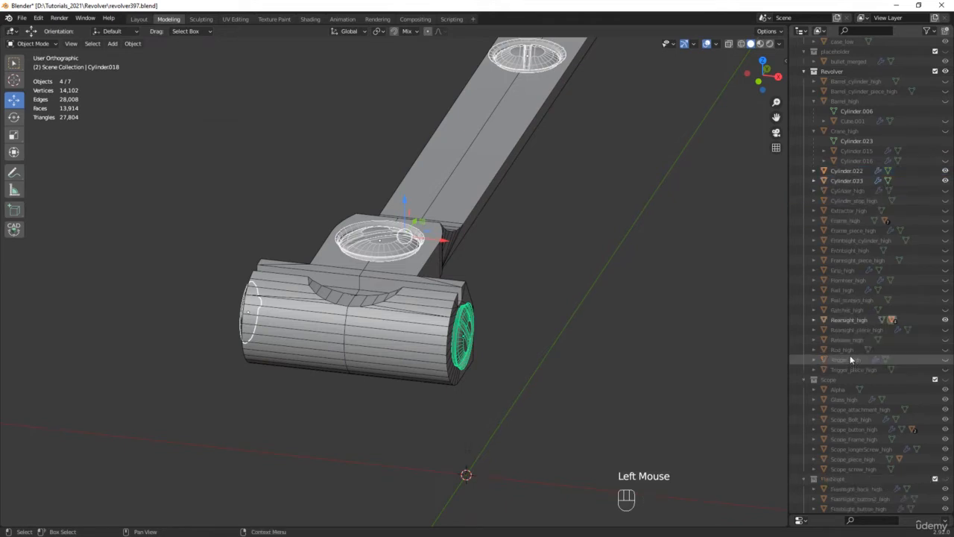
Expand the hierarchy of Rearsight_high and hide it together with its four child screws.
{"action": "left_click", "coordinate": [814, 319]}
{"action": "left_click", "coordinate": [945, 321]}
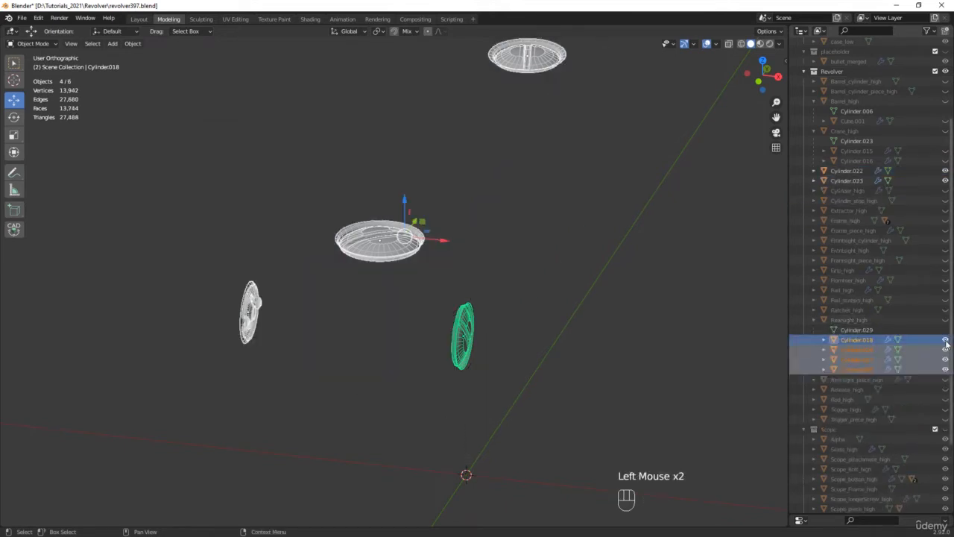
{"action": "left_click_drag", "start_coordinate": [946, 340], "coordinate": [943, 369]}
Select the loose screw Cylinder.022, unhide Grip_high, and parent the screw to it.
{"action": "scroll", "coordinate": [672, 292], "scroll_direction": "down", "scroll_amount": 3}
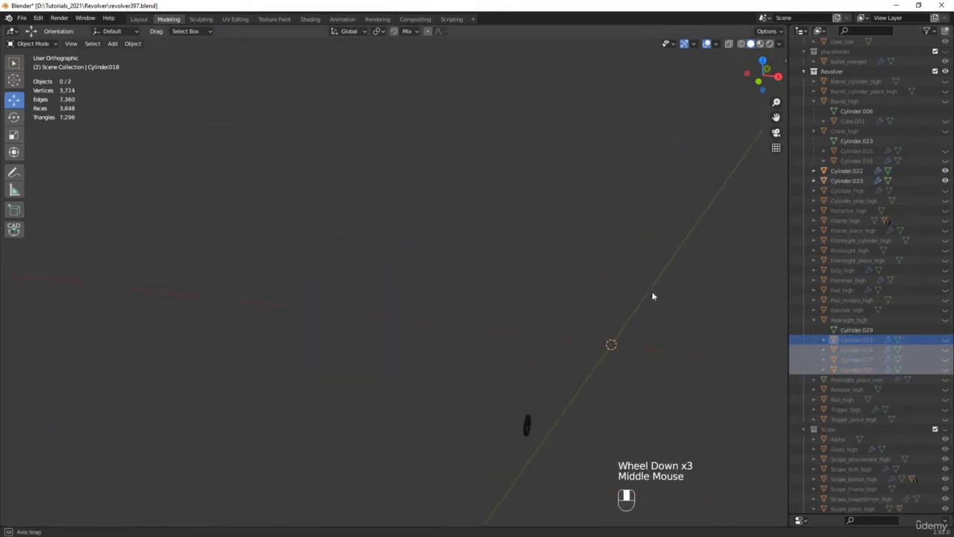
{"action": "middle_click_drag", "start_coordinate": [653, 292], "coordinate": [398, 135]}
{"action": "scroll", "coordinate": [468, 221], "scroll_direction": "down", "scroll_amount": 2}
{"action": "middle_click_drag", "start_coordinate": [468, 221], "coordinate": [486, 250]}
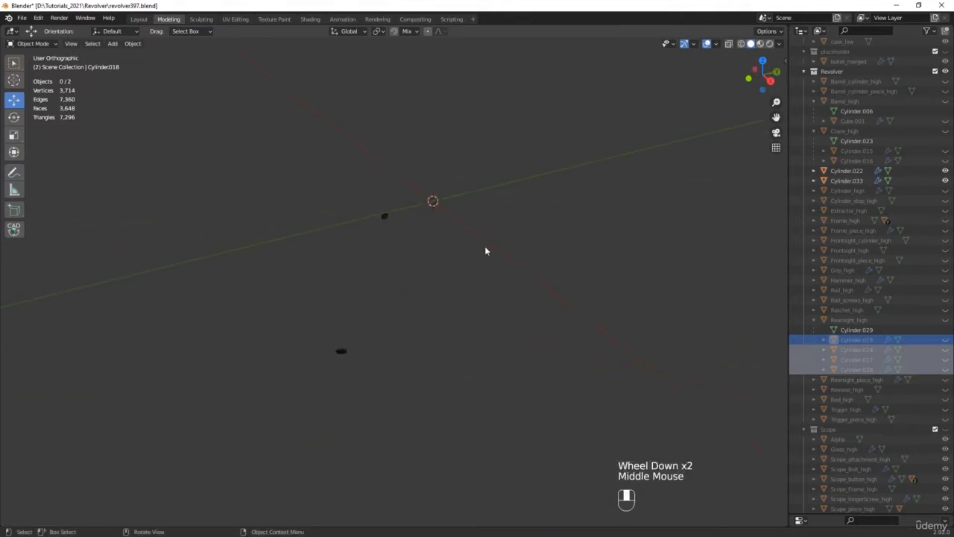
{"action": "left_click", "coordinate": [342, 351]}
{"action": "middle_click_drag", "start_coordinate": [366, 339], "coordinate": [517, 315]}
{"action": "scroll", "coordinate": [309, 325], "scroll_direction": "up", "scroll_amount": 2}
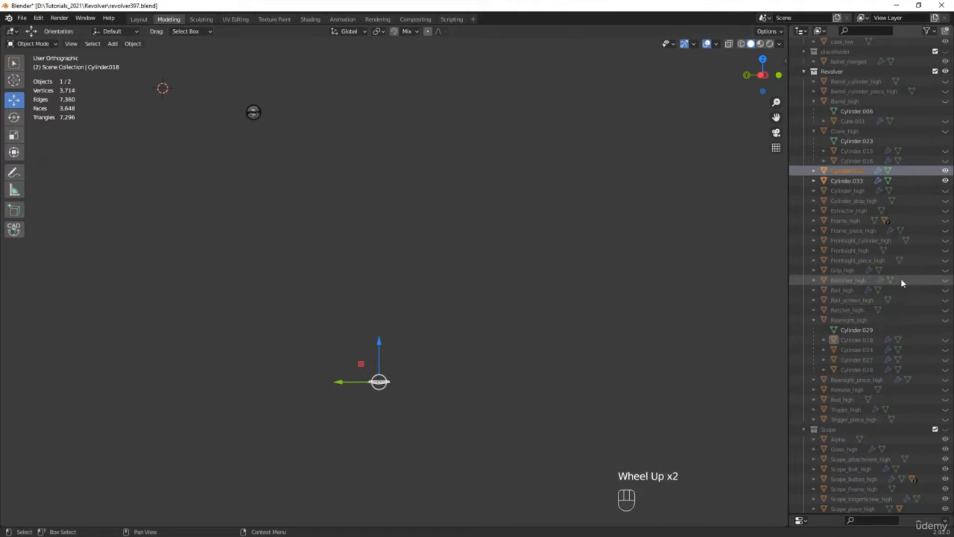
{"action": "left_click", "coordinate": [945, 270]}
{"action": "middle_click_drag", "start_coordinate": [418, 299], "coordinate": [373, 297]}
{"action": "scroll", "coordinate": [372, 301], "scroll_direction": "up", "scroll_amount": 2}
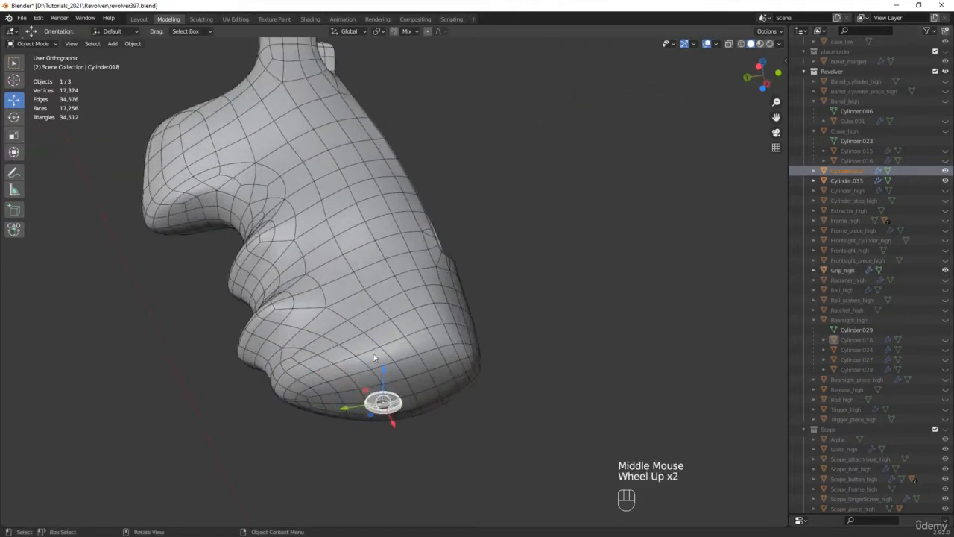
{"action": "left_click_drag", "start_coordinate": [847, 171], "coordinate": [850, 270]}
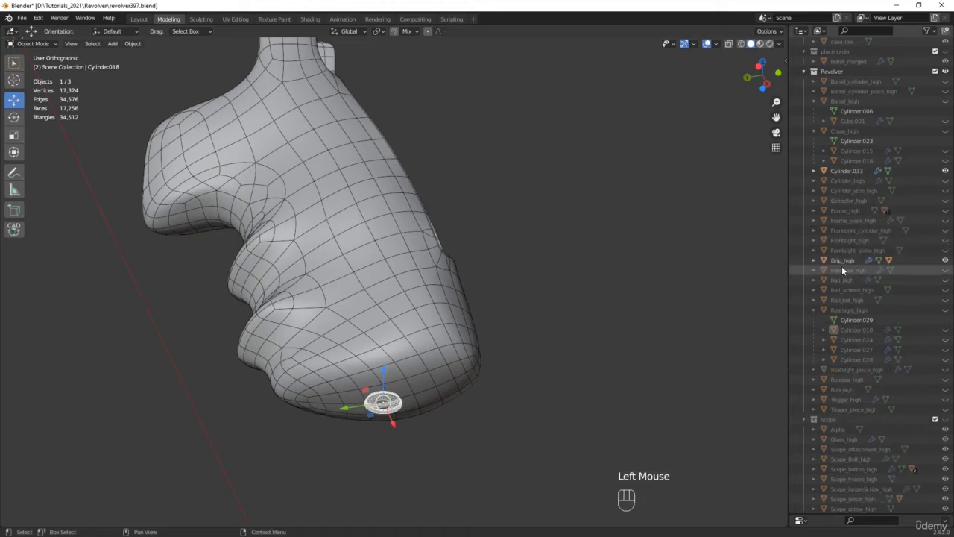
Expand the hierarchy of Grip_high and hide it together with its child screw.
{"action": "left_click", "coordinate": [814, 260]}
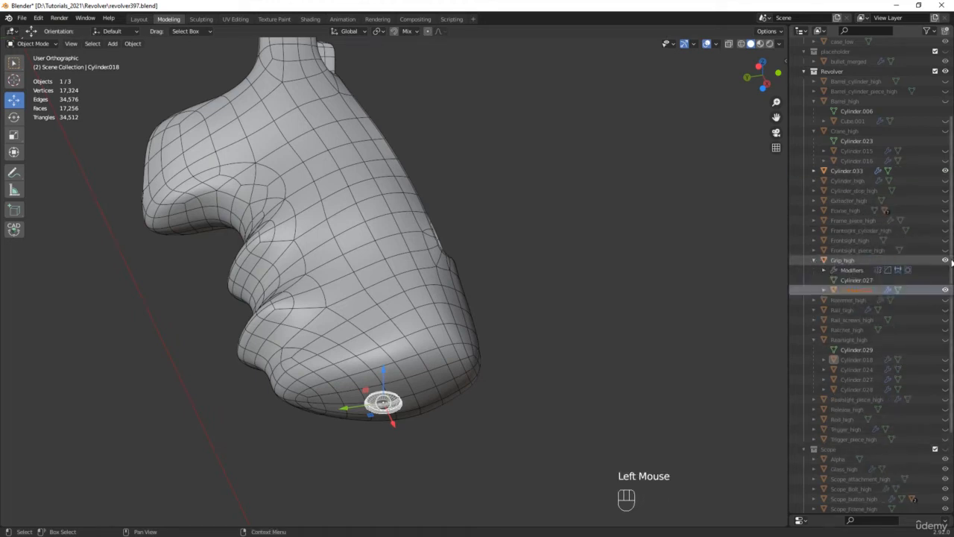
{"action": "left_click", "coordinate": [945, 260]}
{"action": "left_click", "coordinate": [945, 289]}
Select the last loose screw, Cylinder.033, and parent it to Release_high with that part unhidden.
{"action": "scroll", "coordinate": [396, 247], "scroll_direction": "down", "scroll_amount": 2}
{"action": "middle_click_drag", "start_coordinate": [396, 247], "coordinate": [327, 151]}
{"action": "scroll", "coordinate": [311, 133], "scroll_direction": "up", "scroll_amount": 1}
{"action": "scroll", "coordinate": [310, 133], "scroll_direction": "up", "scroll_amount": 2}
{"action": "left_click", "coordinate": [341, 159]}
{"action": "scroll", "coordinate": [326, 151], "scroll_direction": "up", "scroll_amount": 5}
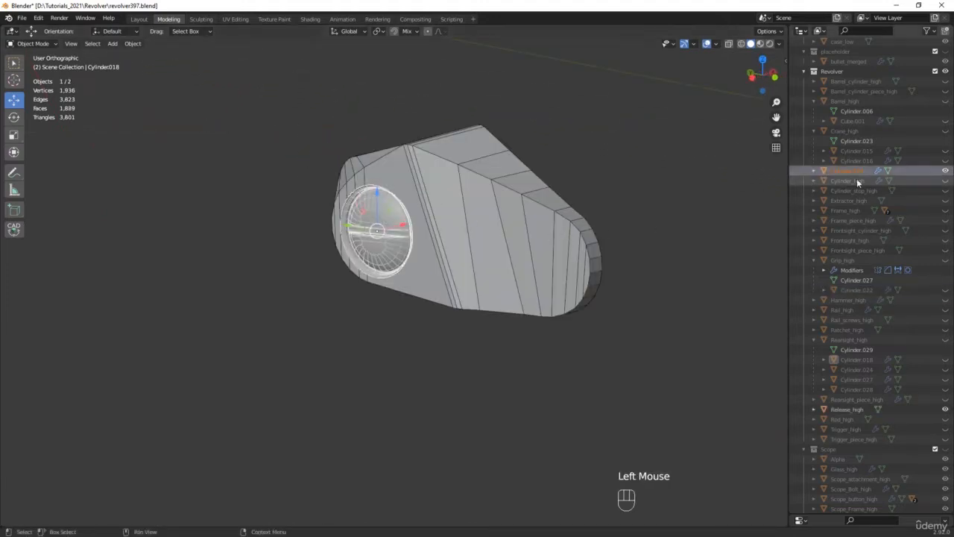
{"action": "left_click_drag", "start_coordinate": [853, 172], "coordinate": [851, 410]}
Expand the hierarchy of Release_high and hide it together with its child screw.
{"action": "left_click", "coordinate": [813, 400]}
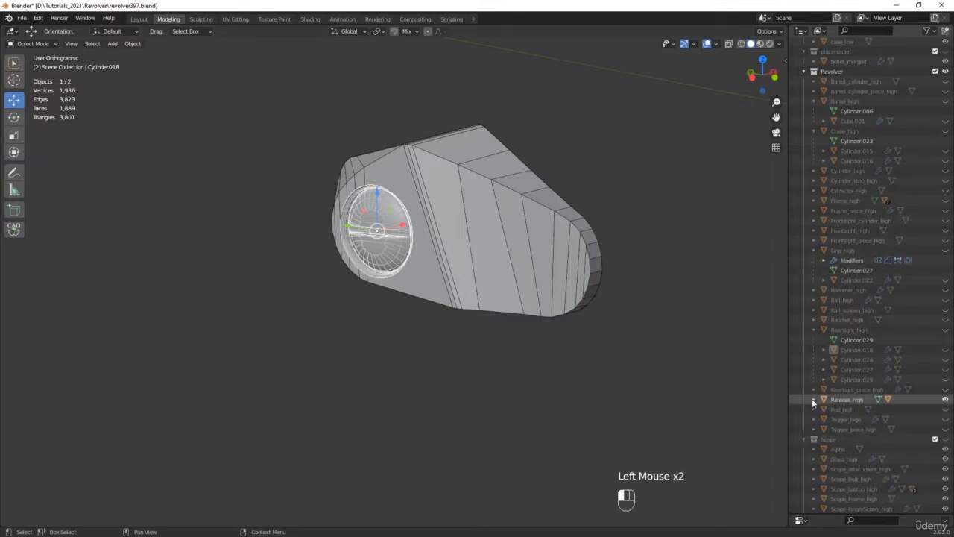
{"action": "left_click", "coordinate": [945, 400]}
{"action": "left_click", "coordinate": [945, 419]}
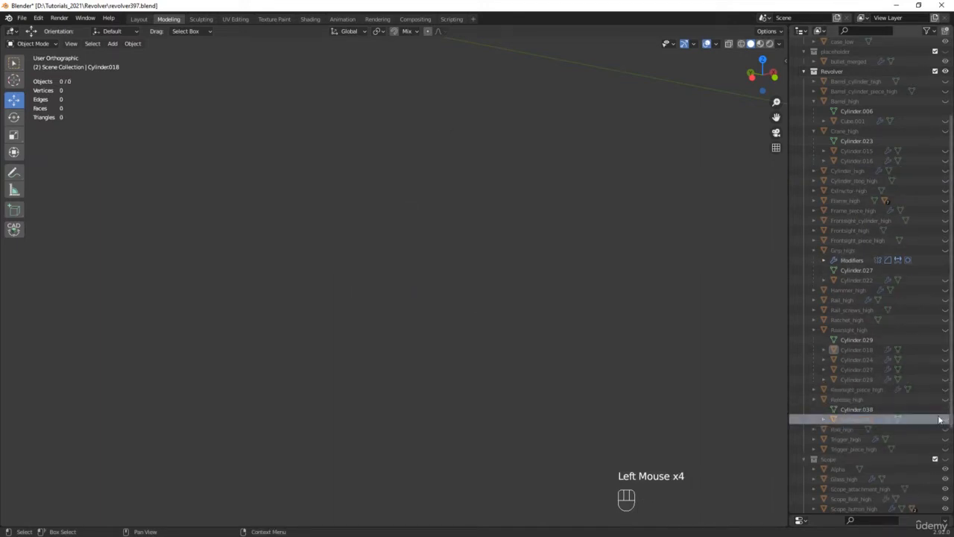
{"action": "scroll", "coordinate": [529, 296], "scroll_direction": "down", "scroll_amount": 5}
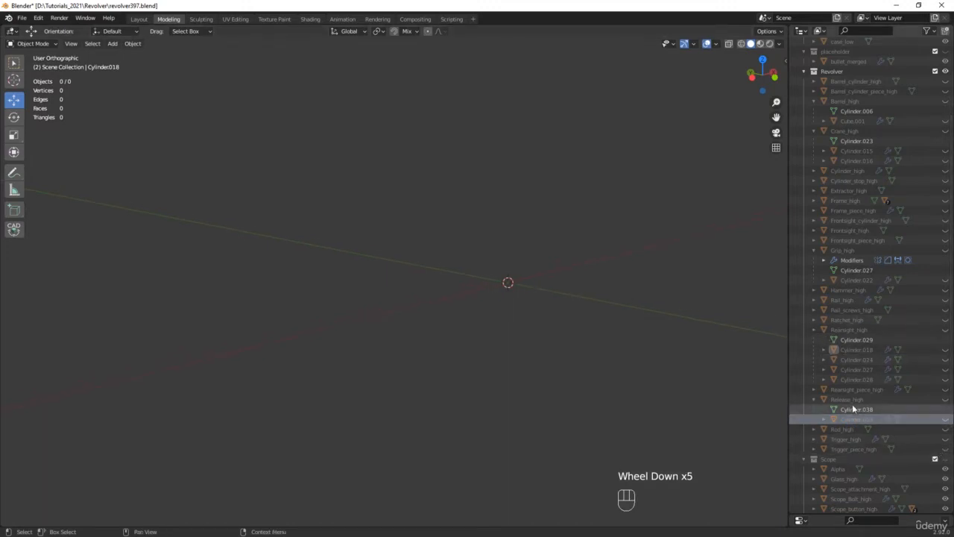
Unhide Release_high with its screw, the trigger parts and Rod_high, plus every object from Rearsight_piece_high up to Grip_high.
{"action": "left_click", "coordinate": [945, 399]}
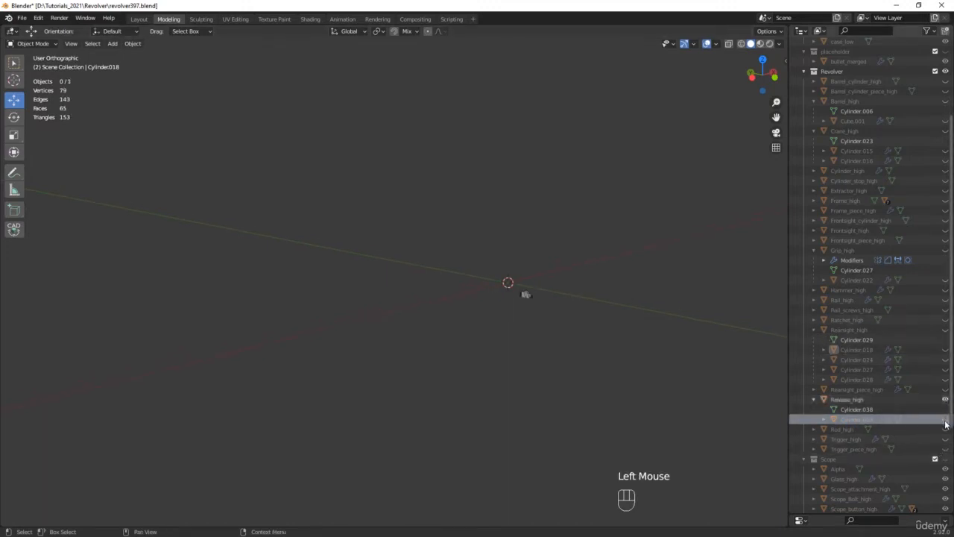
{"action": "left_click", "coordinate": [945, 419]}
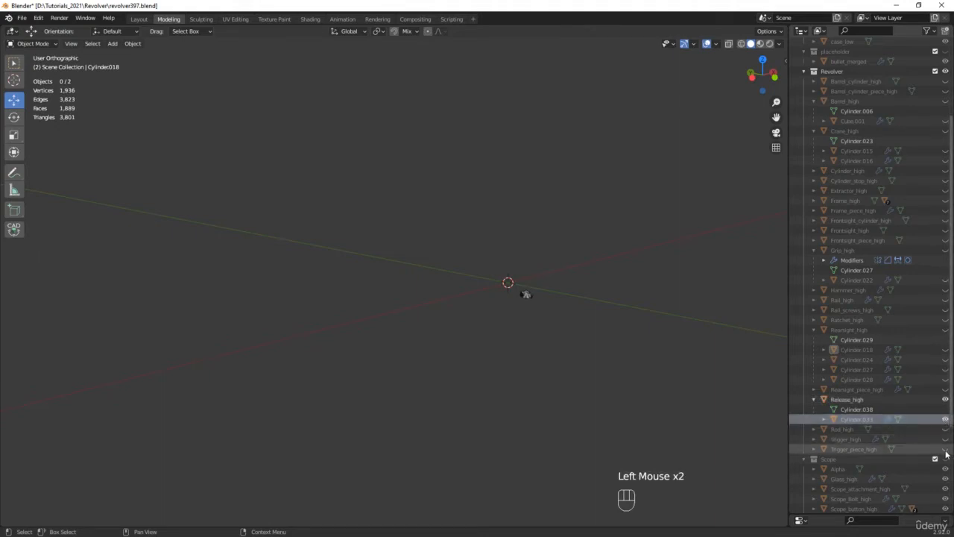
{"action": "left_click", "coordinate": [945, 449]}
{"action": "left_click", "coordinate": [946, 439]}
{"action": "left_click", "coordinate": [945, 429]}
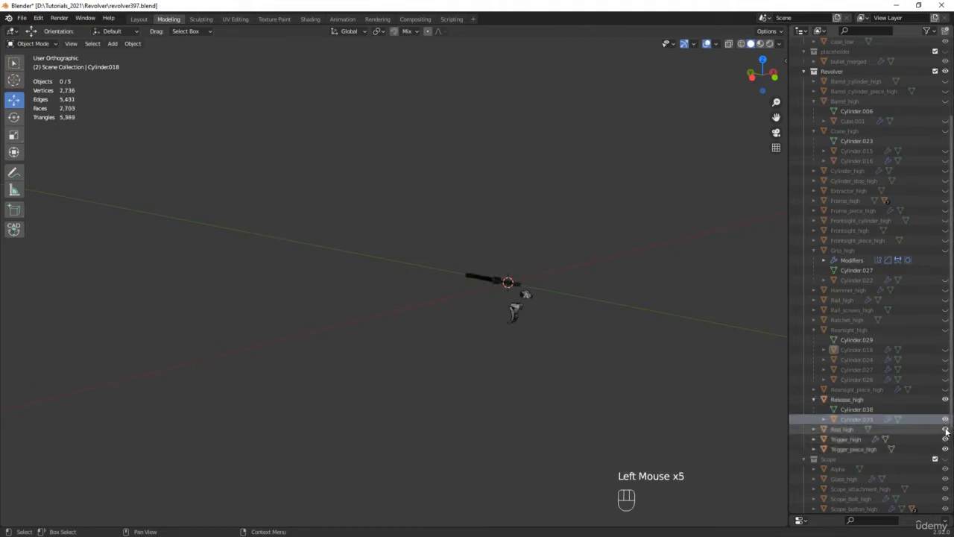
{"action": "left_click_drag", "start_coordinate": [945, 389], "coordinate": [945, 251]}
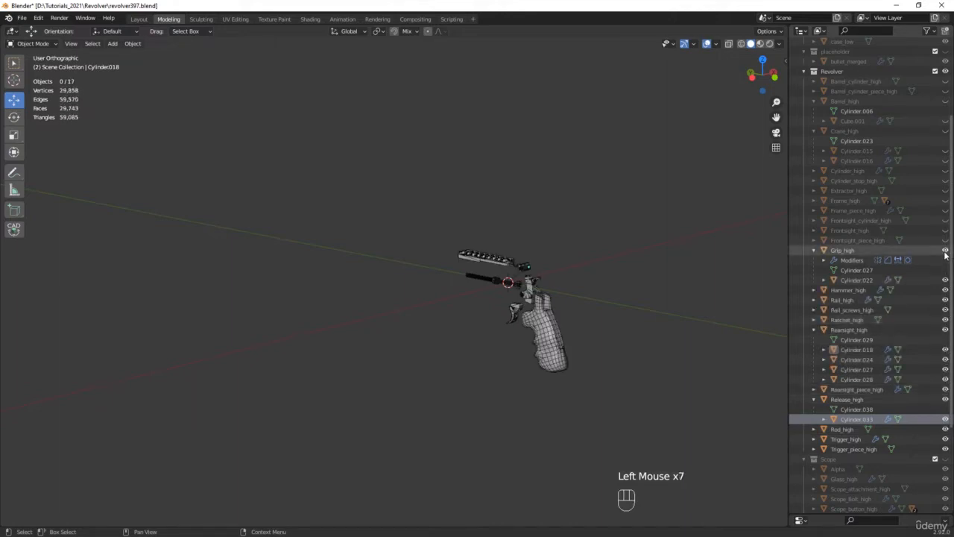
Expand Frame_high and unhide it with its children, Frame_piece_high and the three Frontsight parts.
{"action": "left_click", "coordinate": [814, 200]}
{"action": "left_click", "coordinate": [946, 202]}
{"action": "left_click_drag", "start_coordinate": [946, 220], "coordinate": [949, 272]}
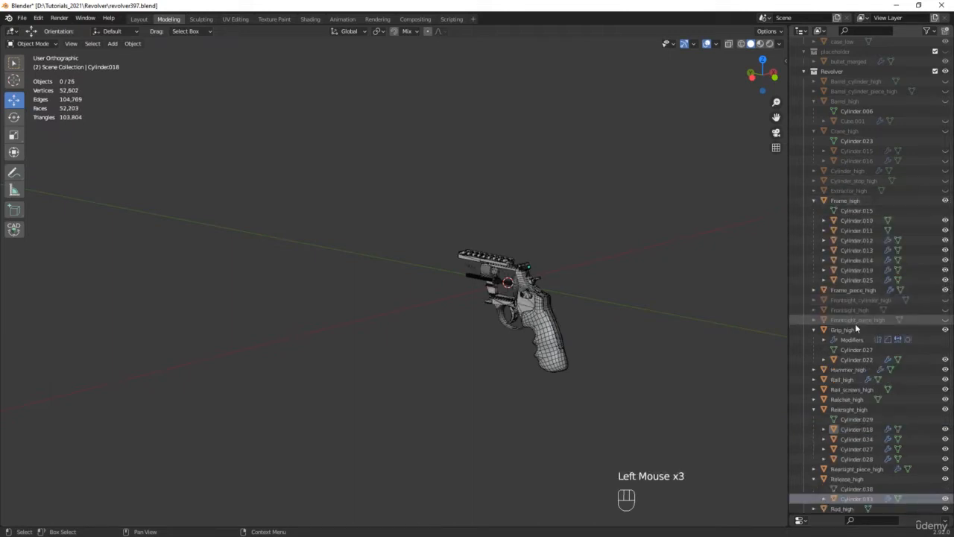
{"action": "left_click", "coordinate": [945, 320]}
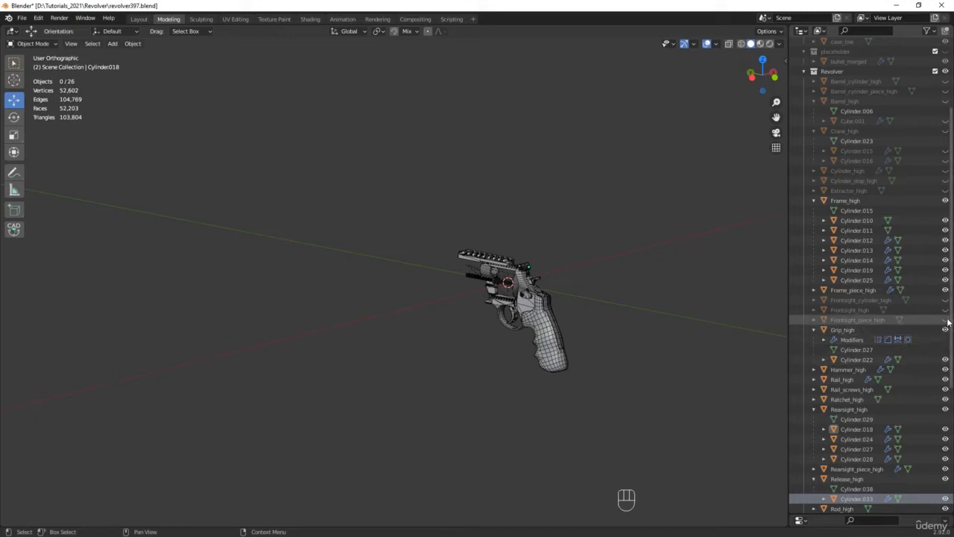
{"action": "left_click", "coordinate": [945, 309]}
{"action": "left_click", "coordinate": [945, 300]}
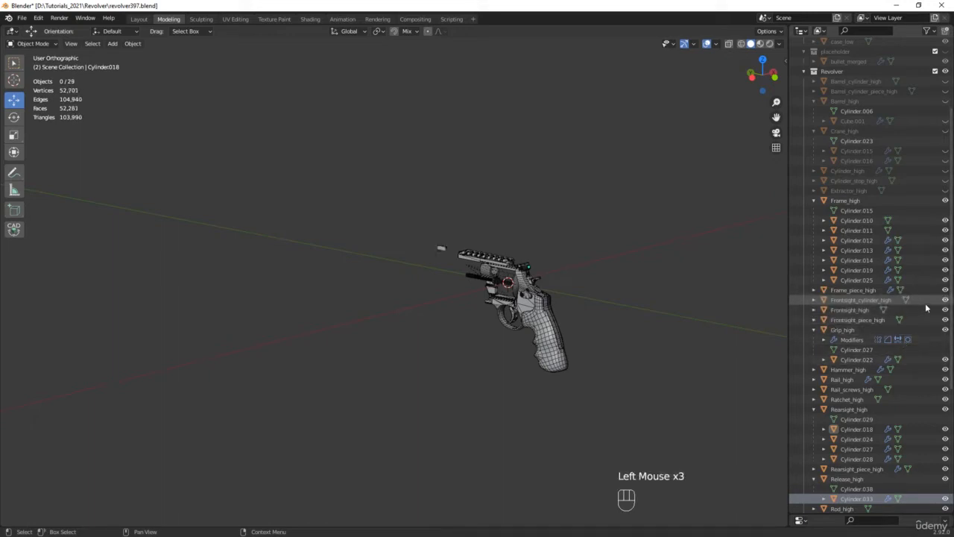
Unhide the remaining extractor, cylinder, crane and barrel objects of the revolver, including their child parts.
{"action": "left_click", "coordinate": [945, 180]}
{"action": "left_click", "coordinate": [946, 171]}
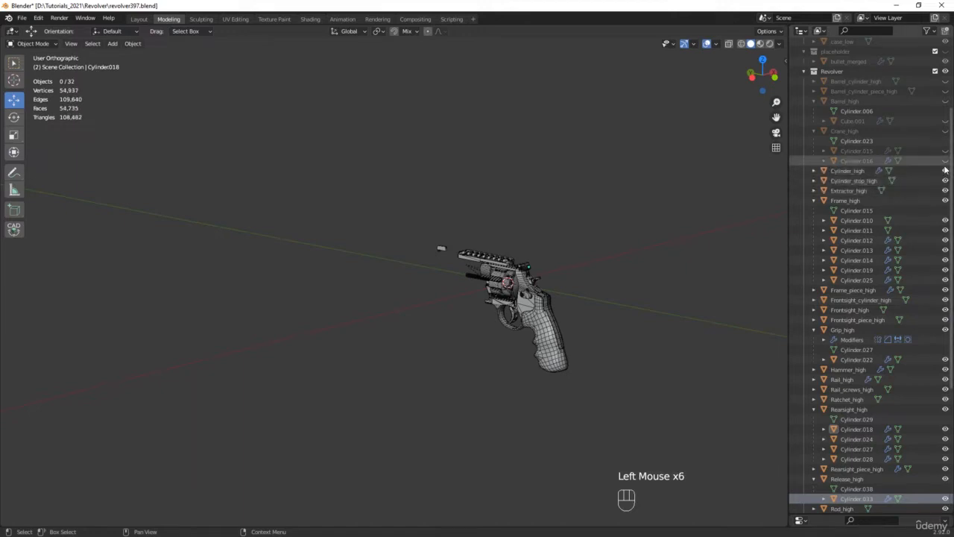
{"action": "left_click", "coordinate": [945, 161]}
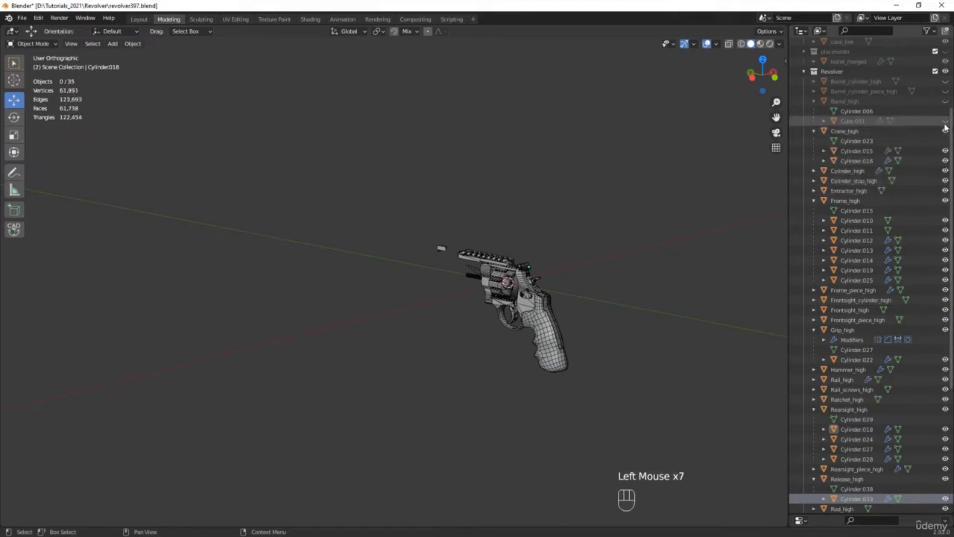
{"action": "left_click", "coordinate": [945, 120]}
{"action": "left_click", "coordinate": [945, 101]}
{"action": "left_click", "coordinate": [945, 91]}
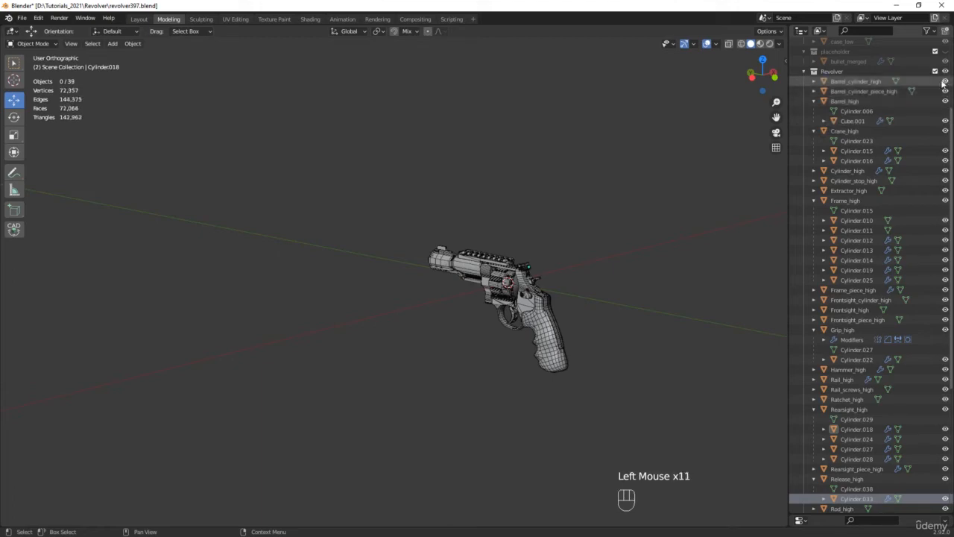
Check the complete revolver by selecting the whole visible model, and clear the selection.
{"action": "left_click_drag", "start_coordinate": [646, 206], "coordinate": [393, 365]}
{"action": "middle_click_drag", "start_coordinate": [445, 311], "coordinate": [586, 251]}
{"action": "scroll", "coordinate": [586, 252], "scroll_direction": "up", "scroll_amount": 4}
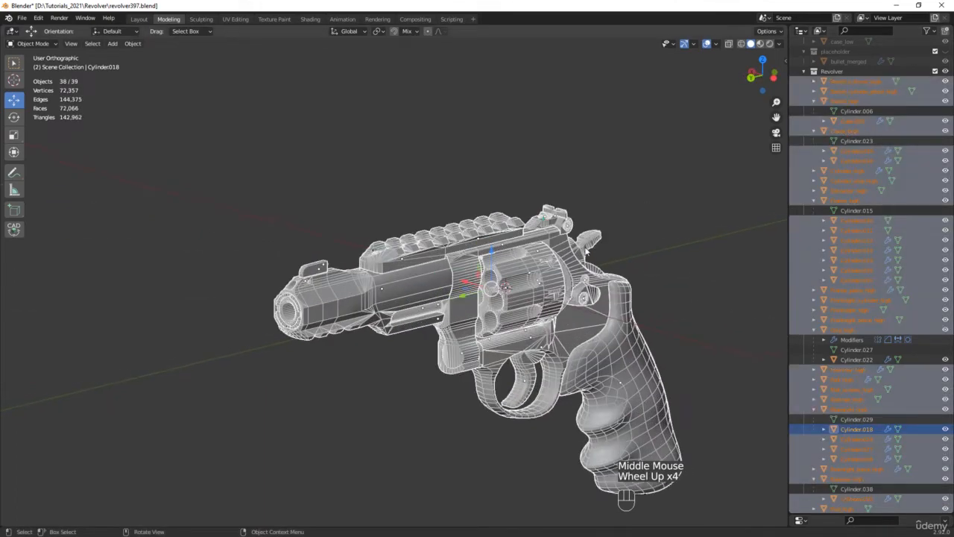
{"action": "left_click", "coordinate": [645, 230]}
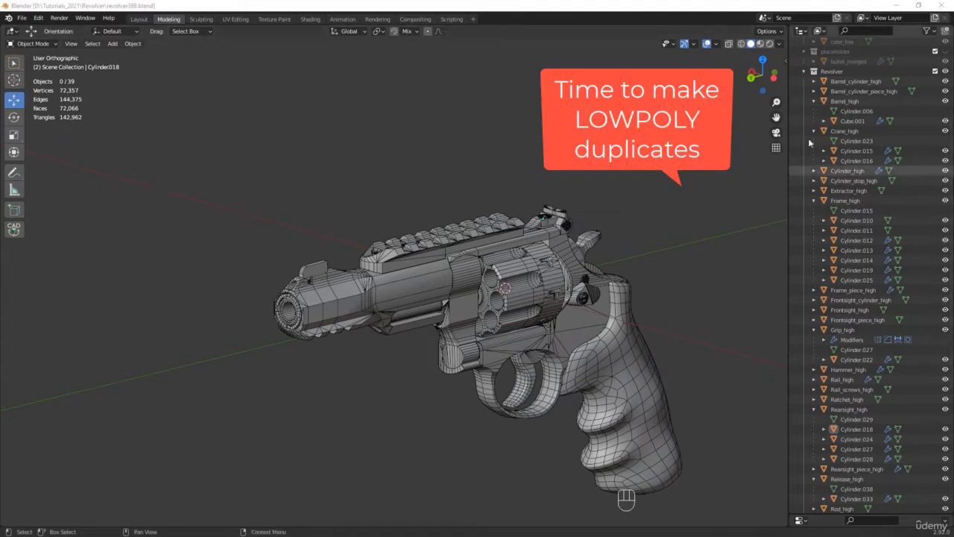
Rename the Revolver collection as Revolver_high and collapse it.
{"action": "double_click", "coordinate": [841, 69]}
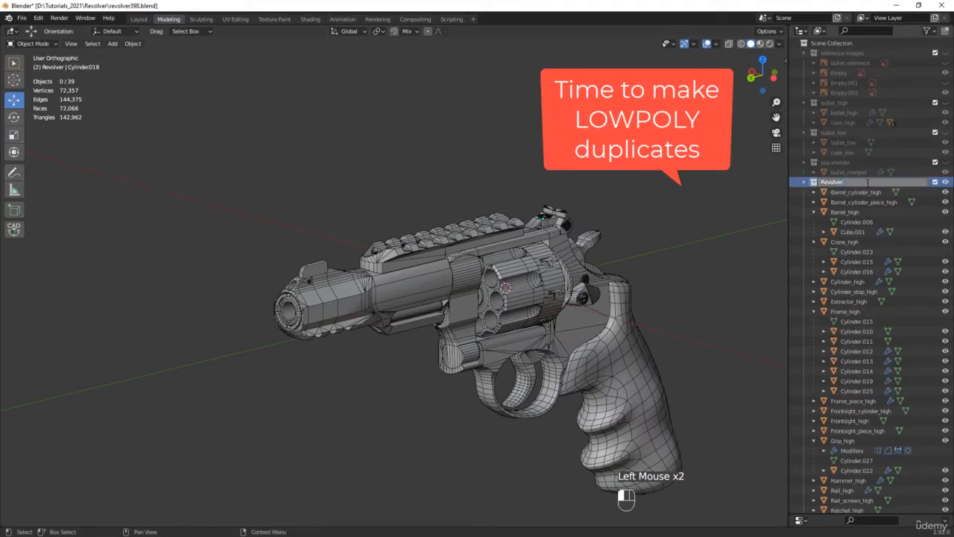
{"action": "key", "text": "shift"}
{"action": "type", "text": "_high"}
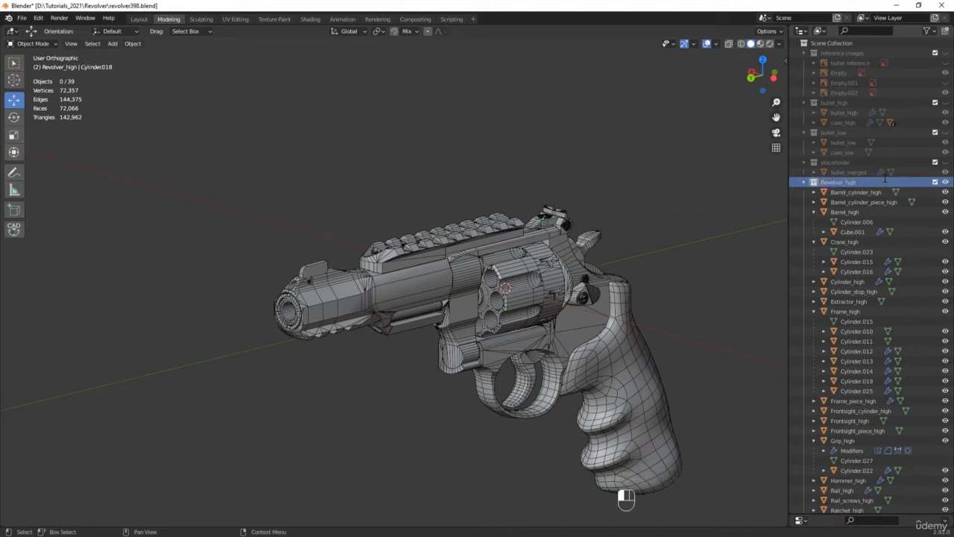
{"action": "left_click", "coordinate": [803, 181]}
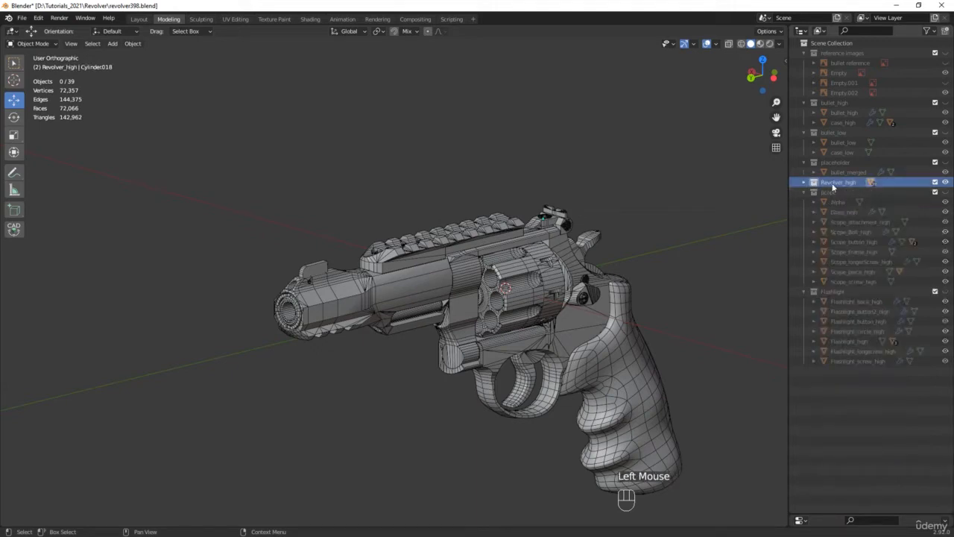
Duplicate the Revolver_high collection, rename the copy as Revolver_low, and collapse it.
{"action": "right_click", "coordinate": [833, 187]}
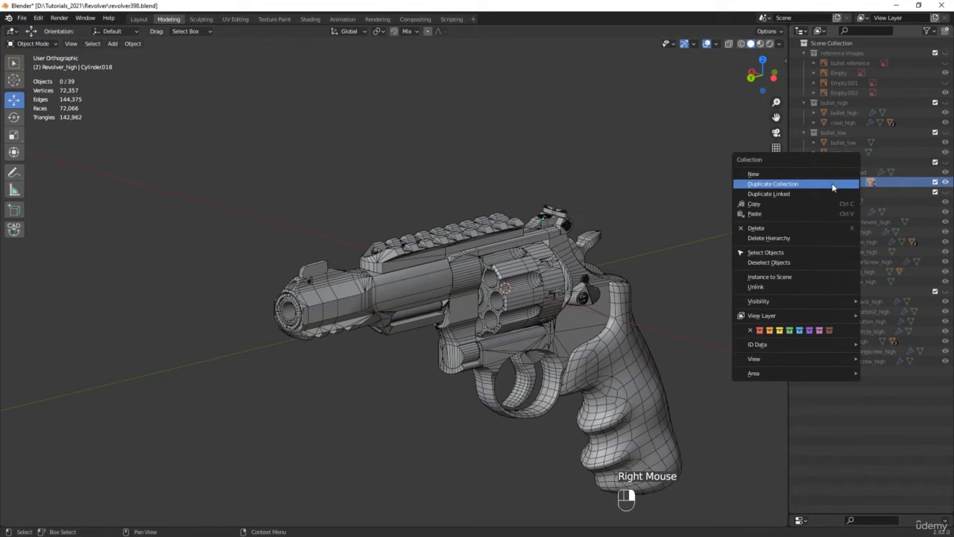
{"action": "left_click", "coordinate": [832, 183]}
{"action": "double_click", "coordinate": [864, 192]}
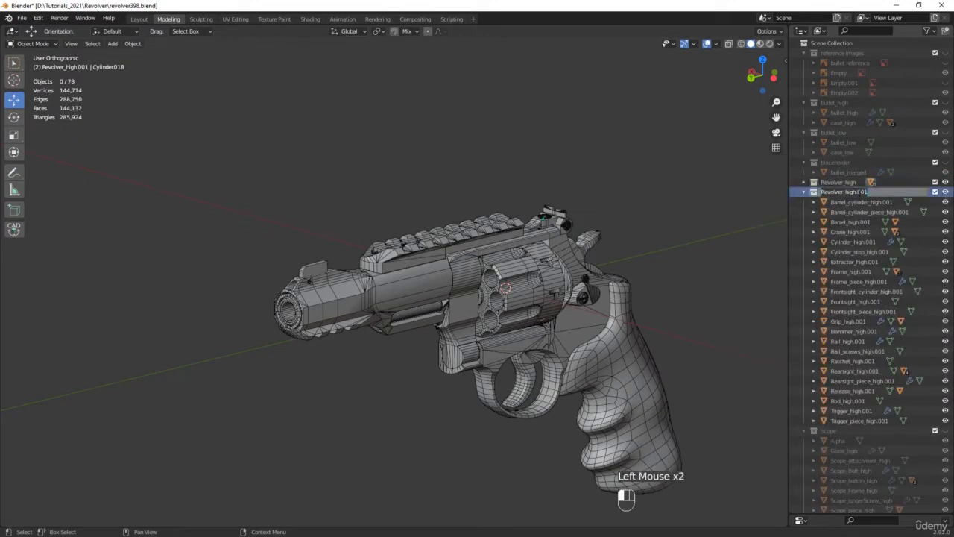
{"action": "type", "text": "Revolver_low"}
{"action": "key", "text": "Return"}
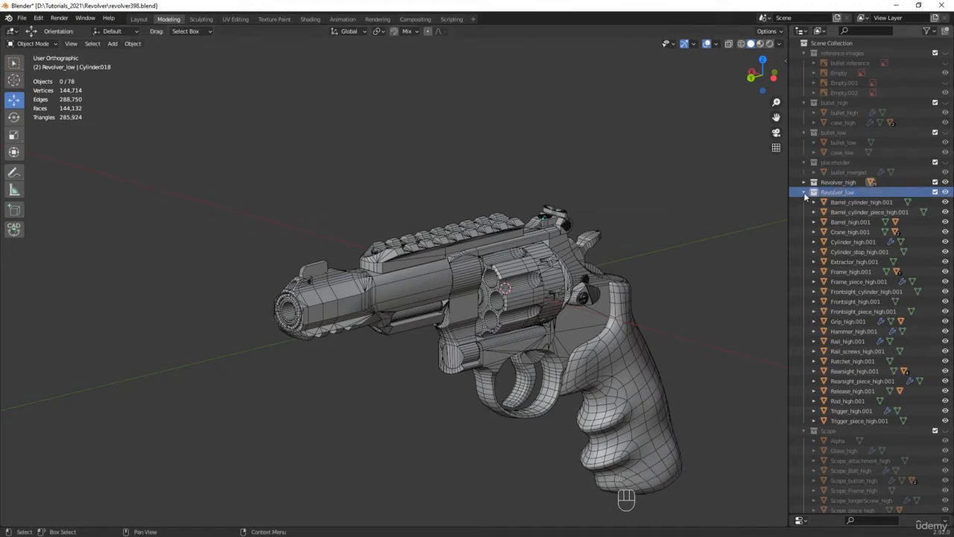
{"action": "left_click", "coordinate": [805, 192]}
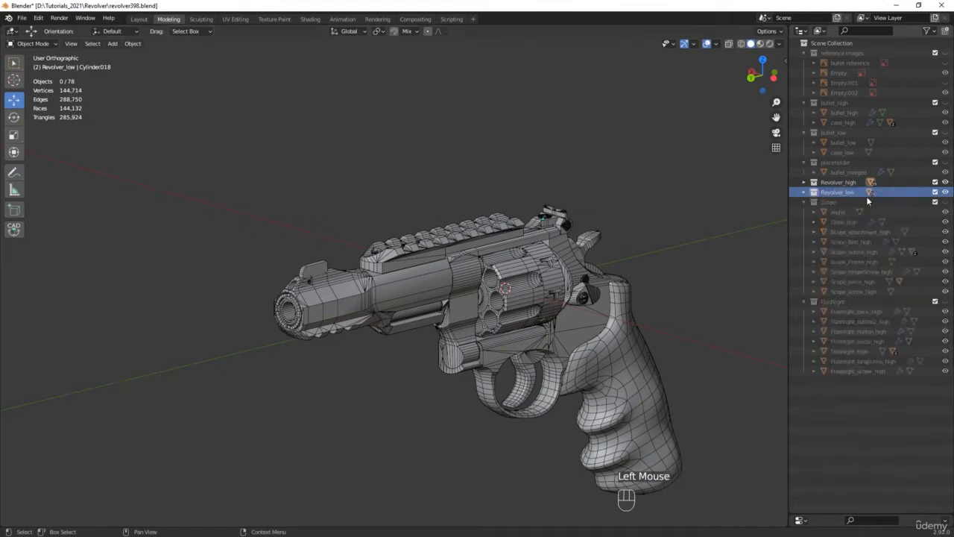
Hide the Revolver_high collection and keep Revolver_low shown.
{"action": "left_click", "coordinate": [945, 182]}
{"action": "left_click", "coordinate": [945, 192]}
{"action": "left_click", "coordinate": [946, 191]}
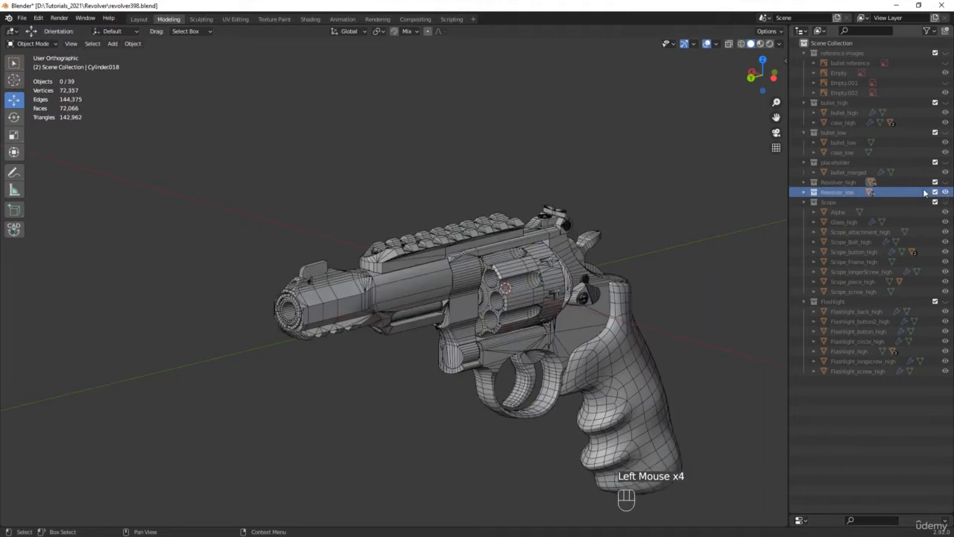
Batch rename all top-level objects in the Revolver_low collection, replacing high.001 with low, and collapse the collection.
{"action": "left_click", "coordinate": [803, 194]}
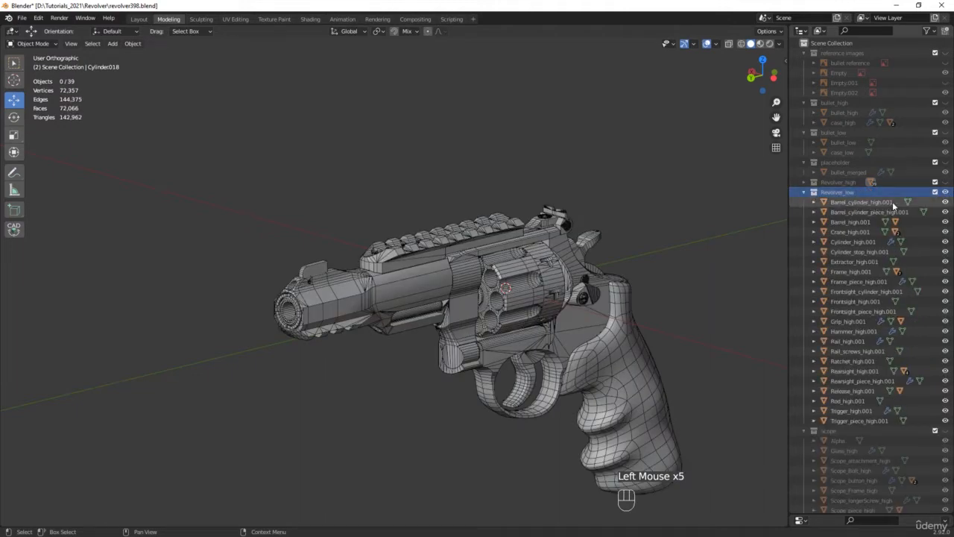
{"action": "left_click", "coordinate": [871, 201]}
{"action": "left_click", "coordinate": [865, 419], "text": "shift"}
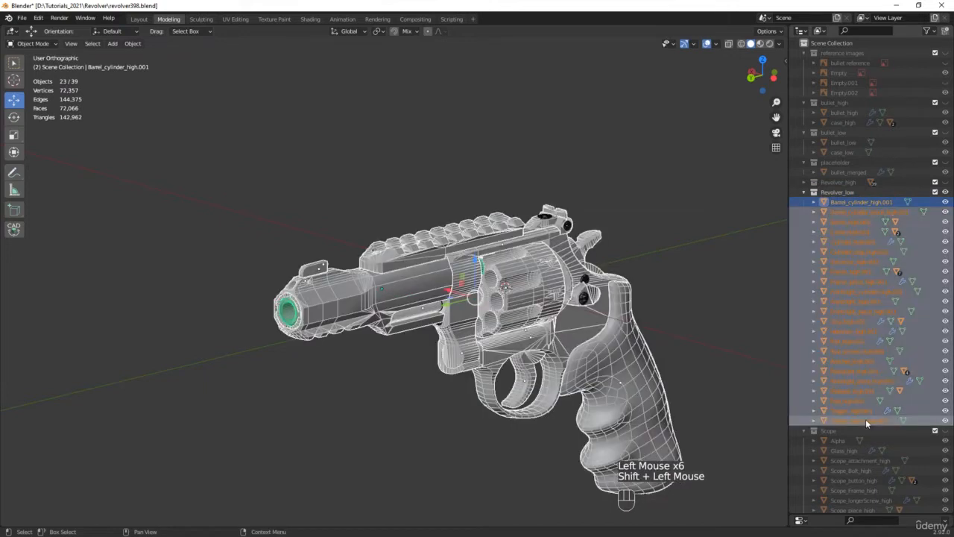
{"action": "left_click", "coordinate": [35, 19]}
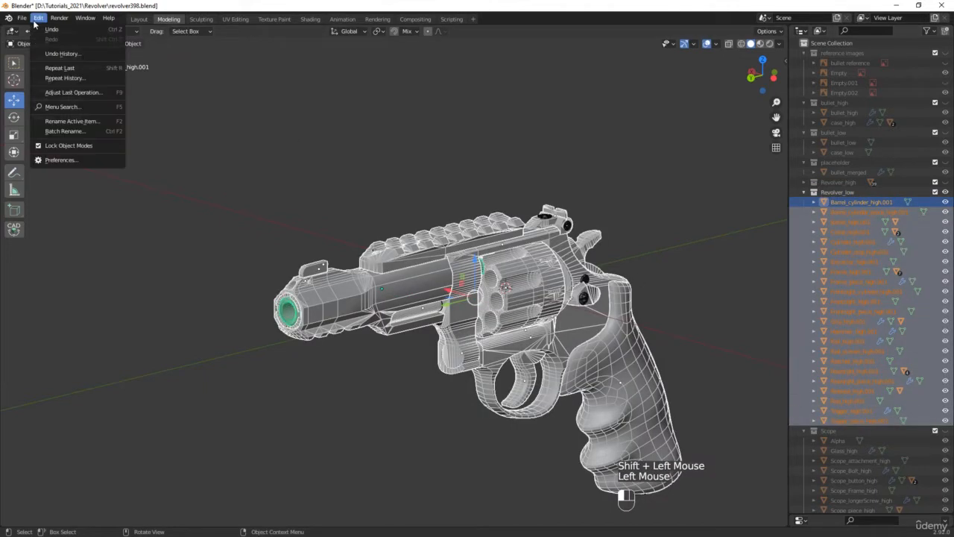
{"action": "left_click", "coordinate": [75, 130]}
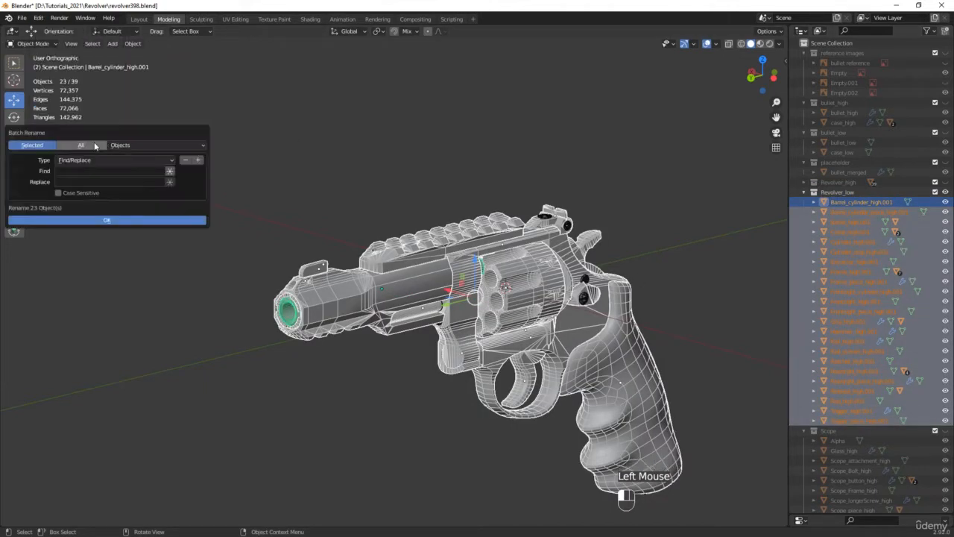
{"action": "left_click_drag", "start_coordinate": [87, 132], "coordinate": [214, 104]}
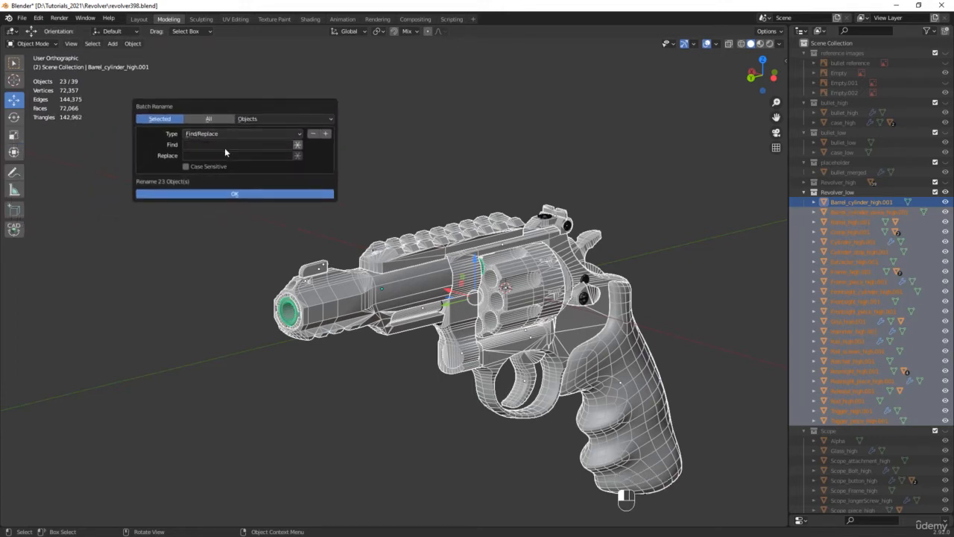
{"action": "left_click", "coordinate": [191, 145]}
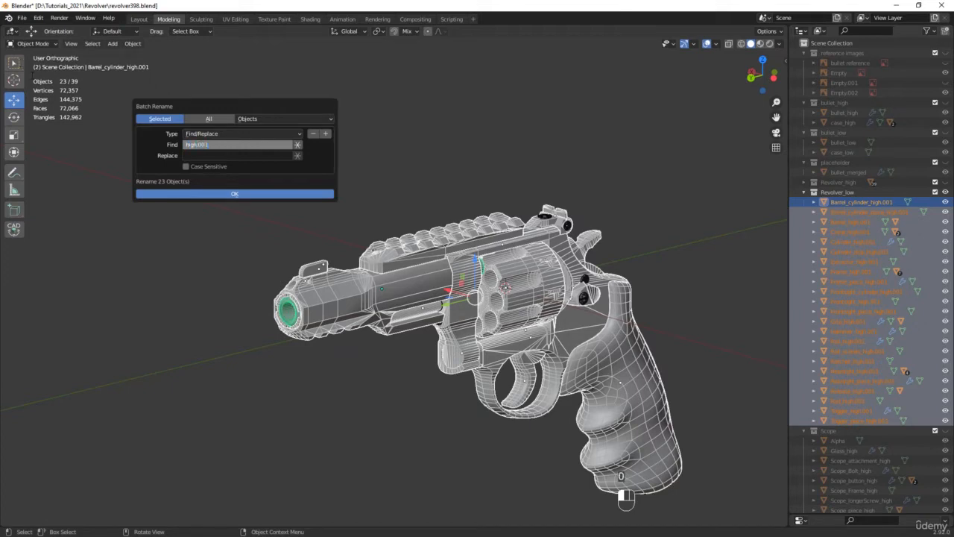
{"action": "left_click", "coordinate": [194, 155]}
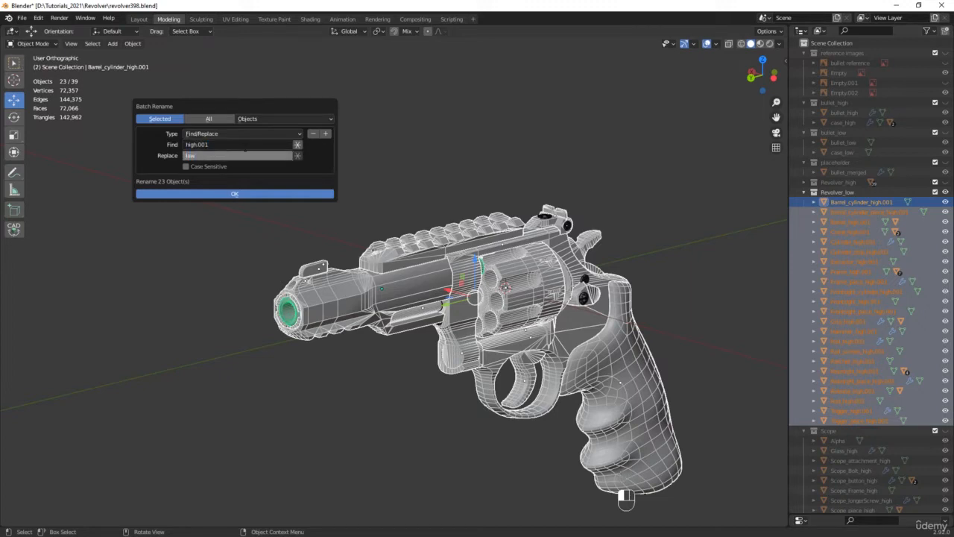
{"action": "left_click", "coordinate": [252, 193]}
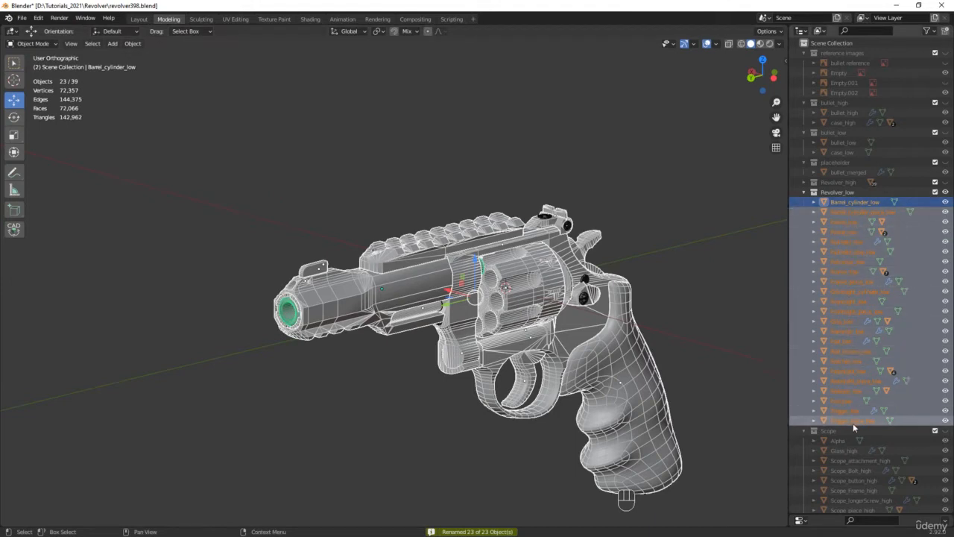
{"action": "left_click", "coordinate": [804, 193]}
Show the Scope collection in place of Revolver_low and rename it as Scope_high.
{"action": "left_click", "coordinate": [834, 202]}
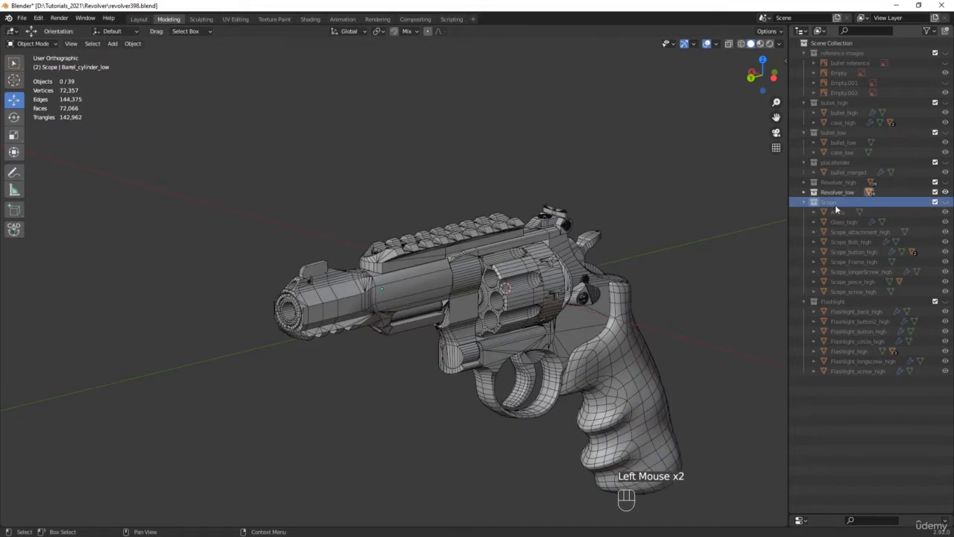
{"action": "left_click", "coordinate": [945, 192]}
{"action": "left_click", "coordinate": [945, 202]}
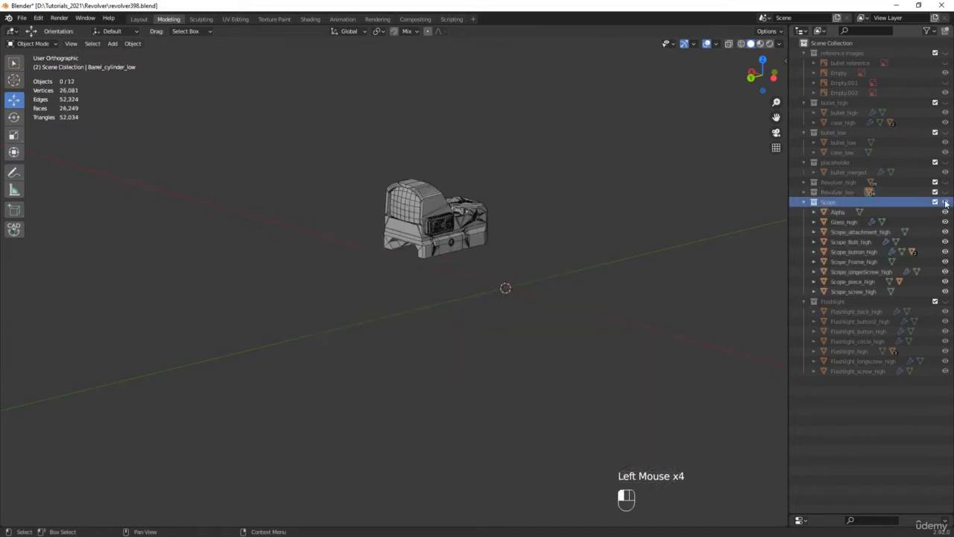
{"action": "double_click", "coordinate": [836, 201]}
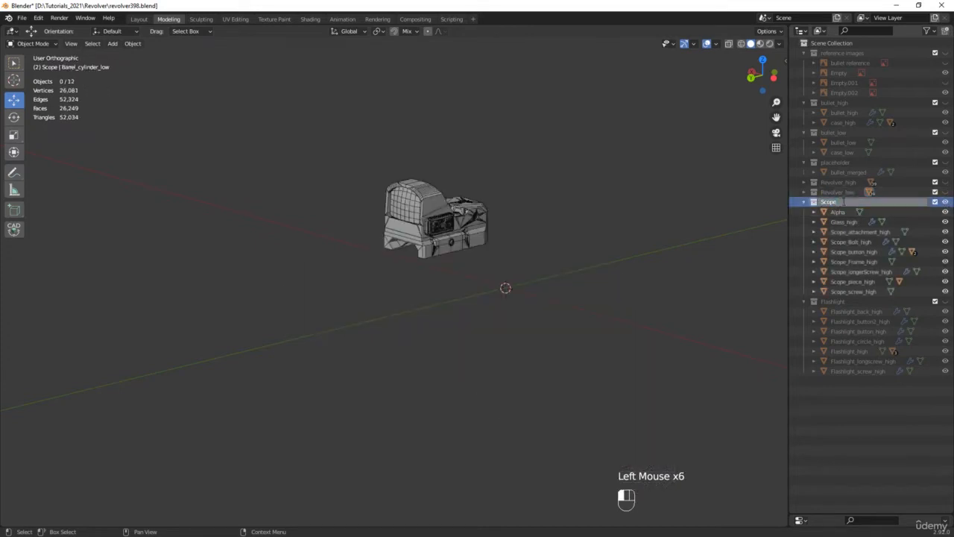
{"action": "type", "text": "_high"}
{"action": "key", "text": "Return"}
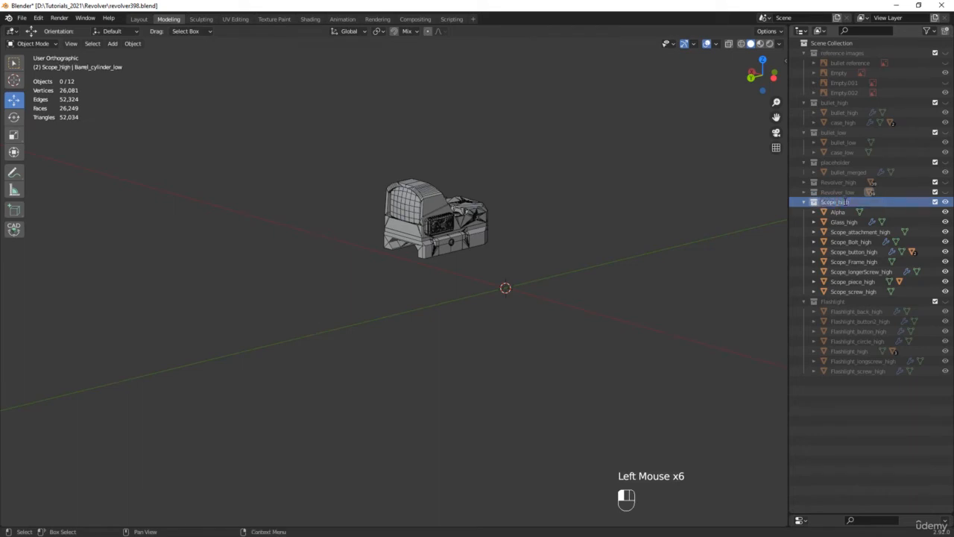
Duplicate the Scope_high collection, collapsing the original, and rename the copy as Scope_low.
{"action": "right_click", "coordinate": [834, 204]}
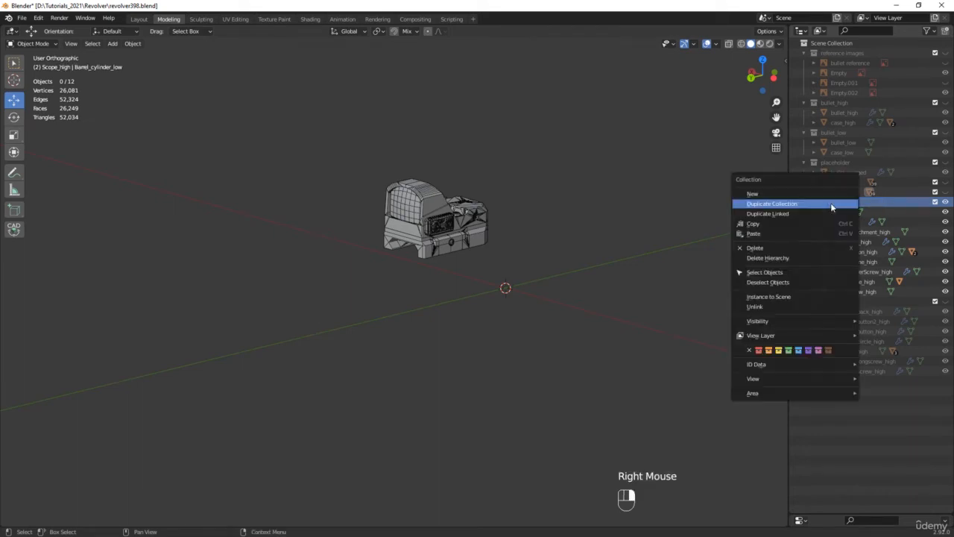
{"action": "left_click", "coordinate": [832, 207]}
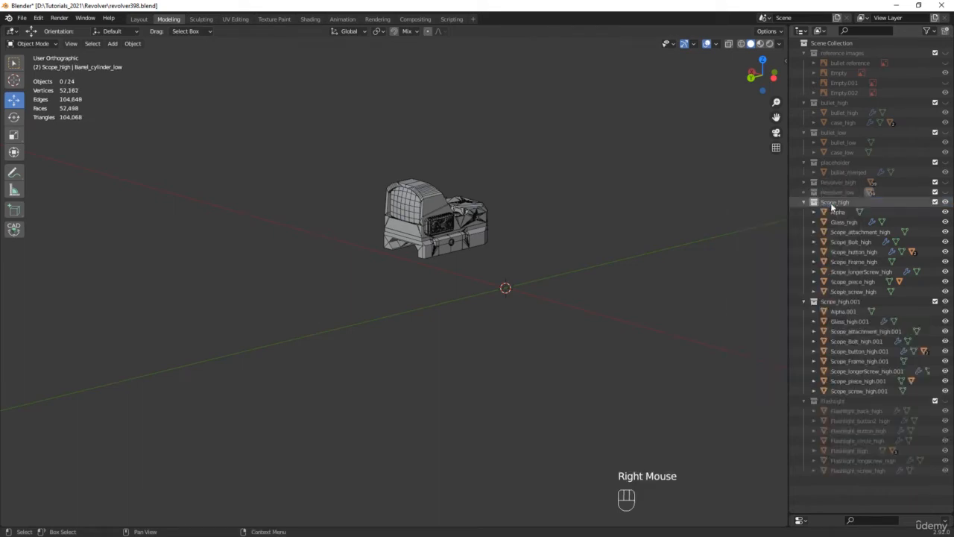
{"action": "left_click", "coordinate": [803, 202]}
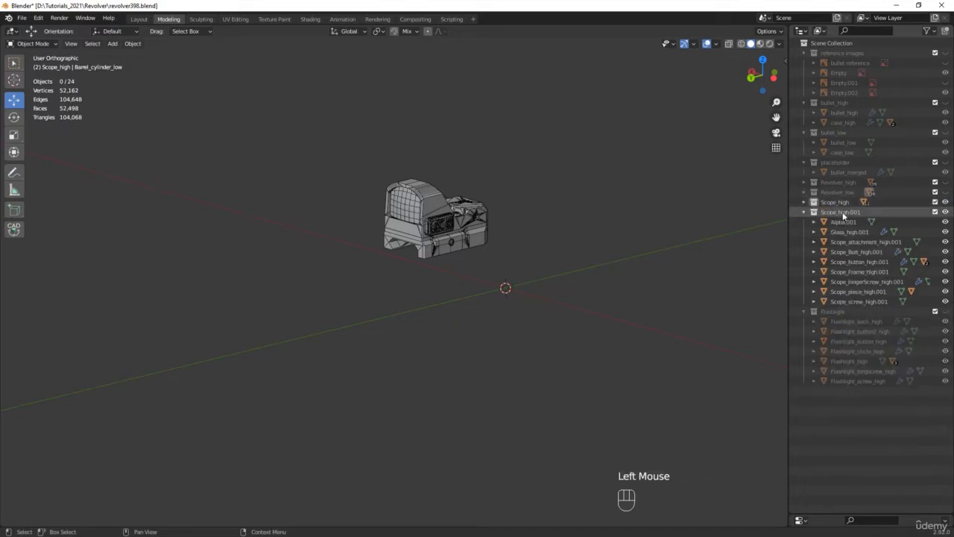
{"action": "double_click", "coordinate": [843, 211]}
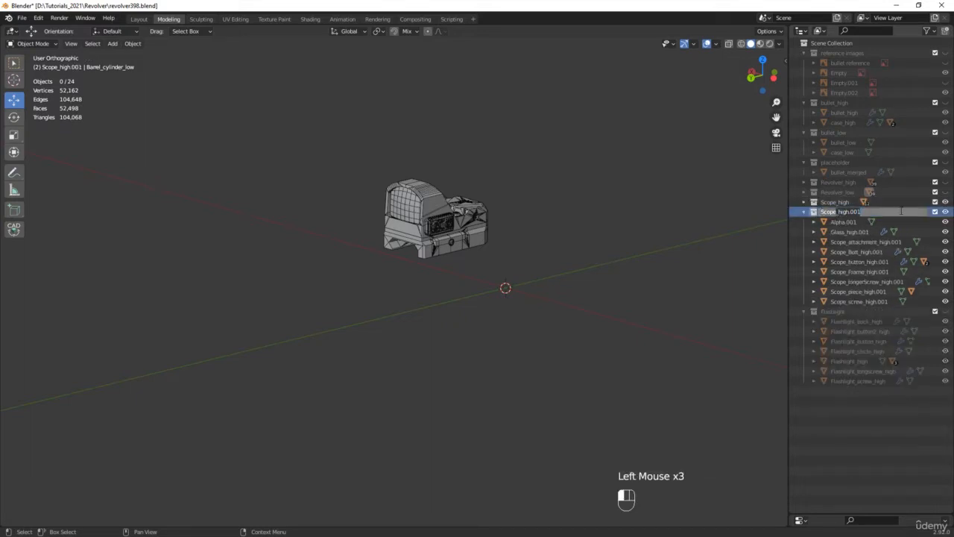
{"action": "key", "text": "Return"}
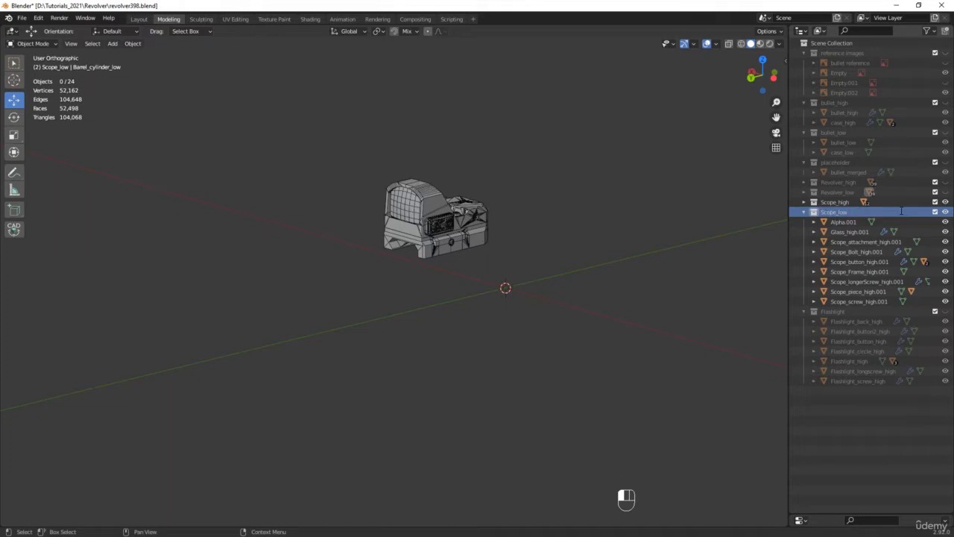
Hide Scope_high and batch rename the top-level objects in the Scope_low collection, replacing high.001 with low, then collapse it.
{"action": "left_click", "coordinate": [945, 202]}
{"action": "left_click", "coordinate": [849, 222]}
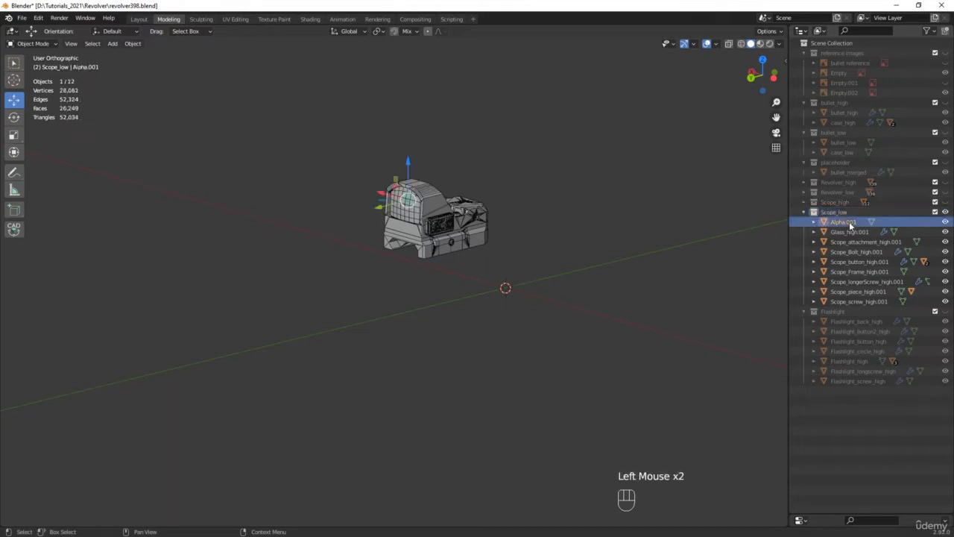
{"action": "left_click", "coordinate": [846, 301], "text": "shift"}
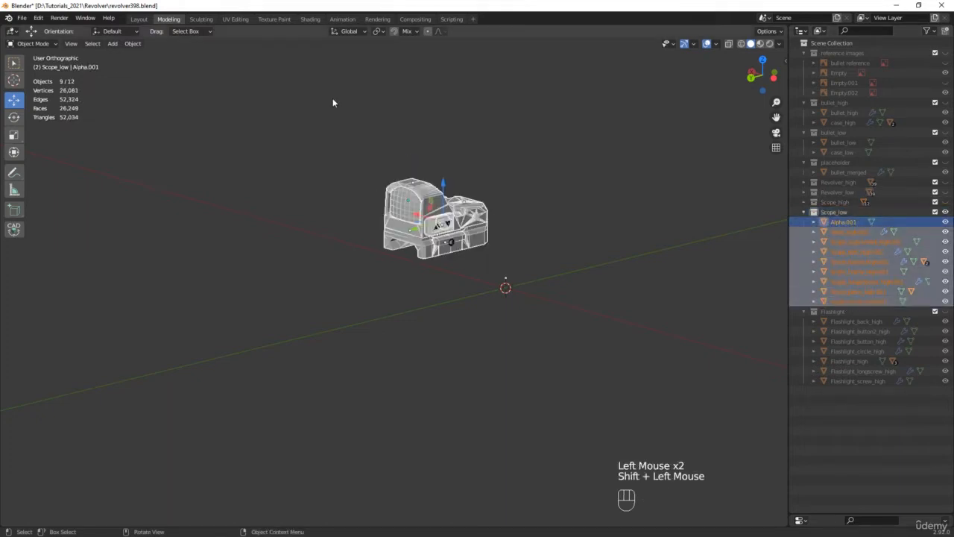
{"action": "left_click", "coordinate": [38, 17]}
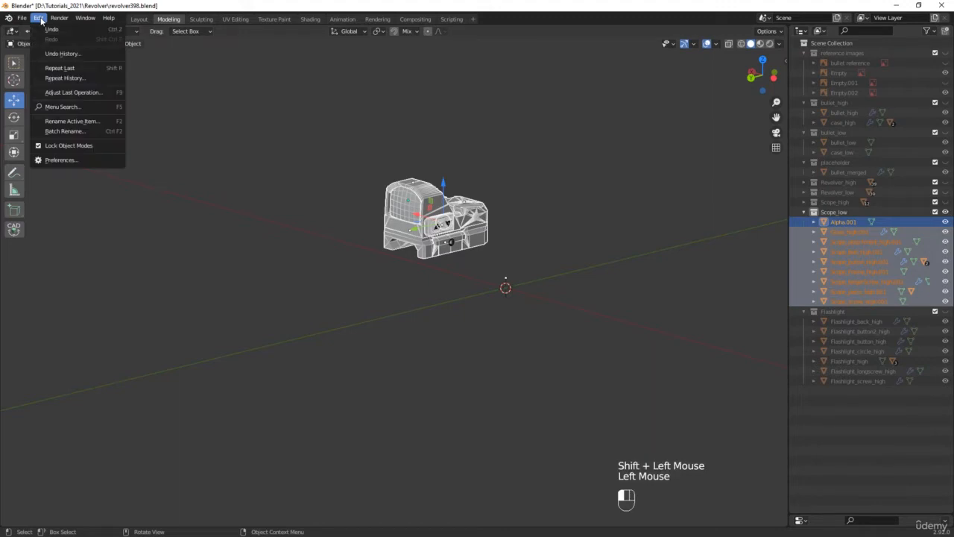
{"action": "left_click", "coordinate": [77, 120]}
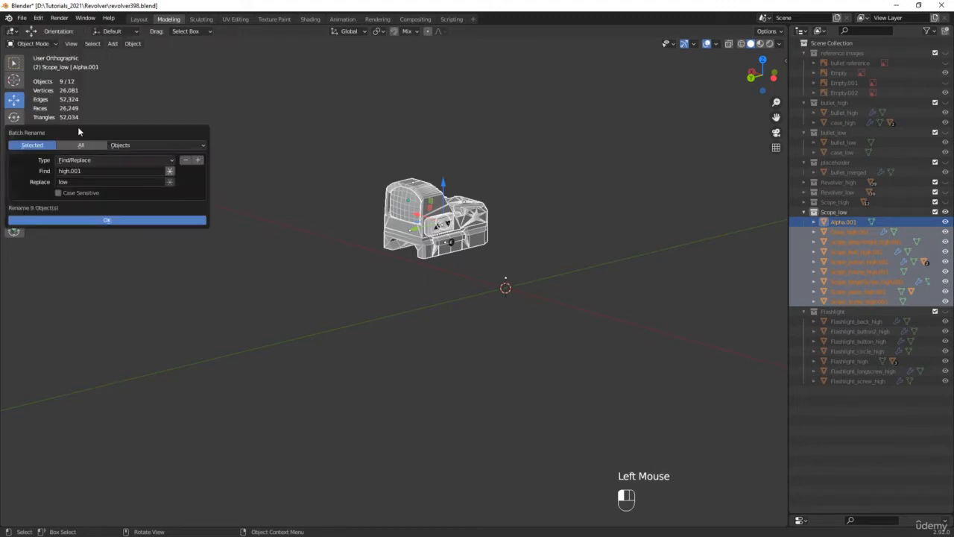
{"action": "left_click", "coordinate": [107, 221]}
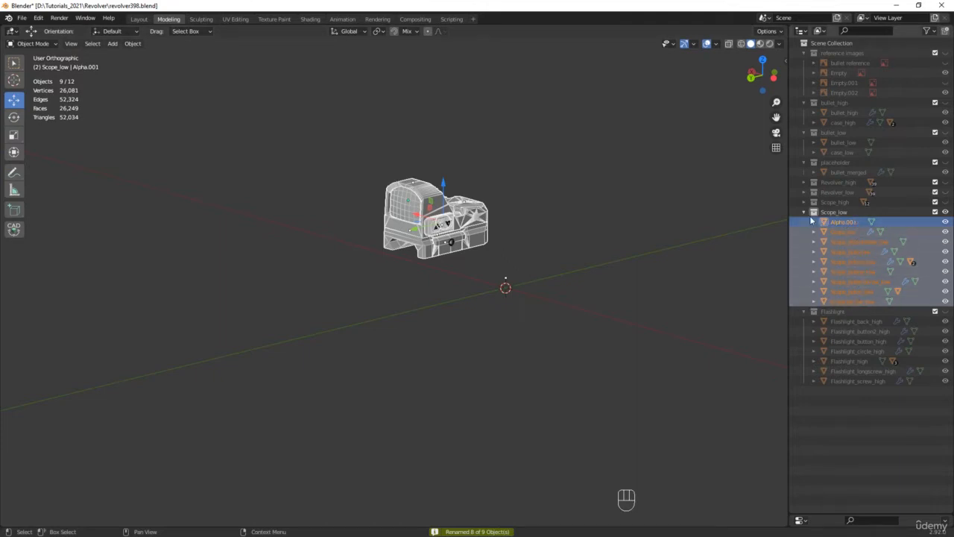
{"action": "left_click", "coordinate": [804, 212]}
Hide the Scope_low collection and show the Flashlight collection.
{"action": "left_click", "coordinate": [832, 222]}
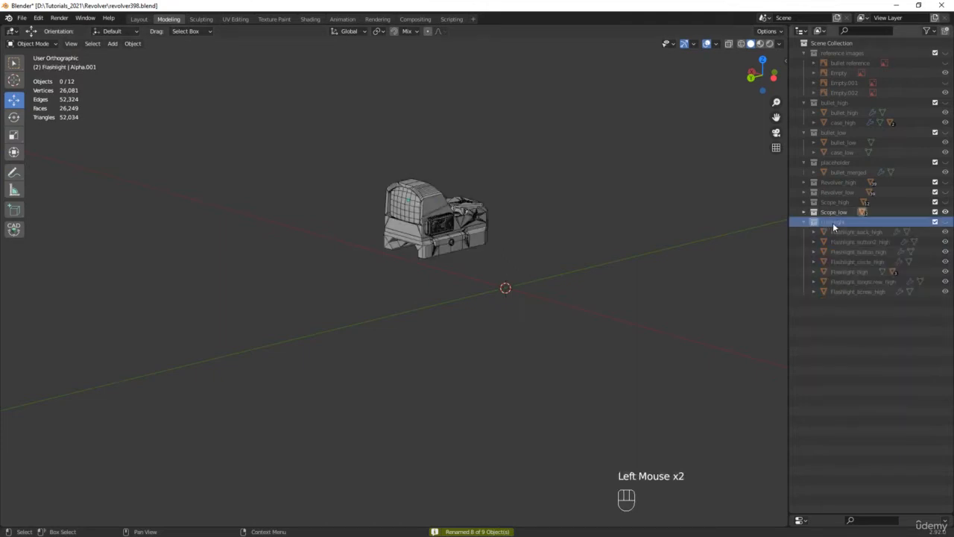
{"action": "left_click", "coordinate": [945, 212]}
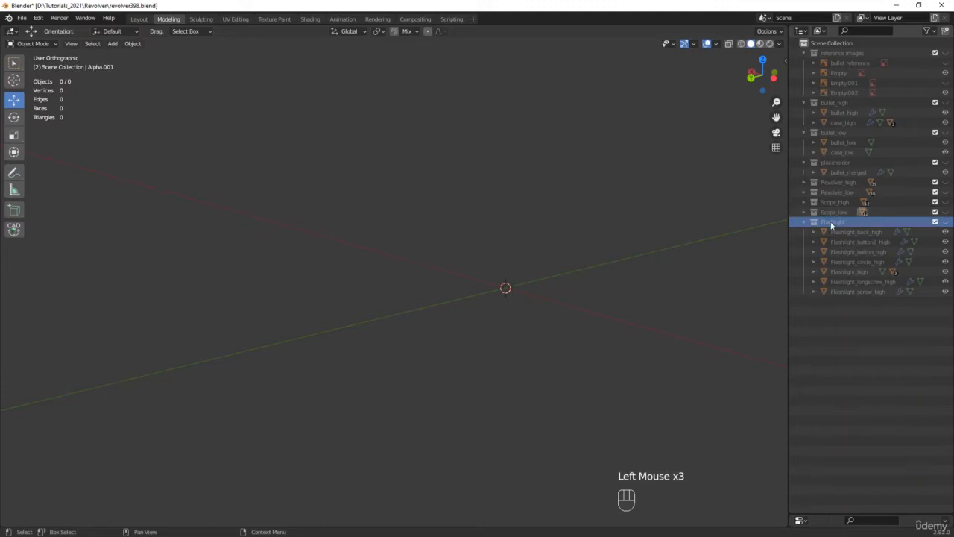
{"action": "left_click", "coordinate": [945, 222]}
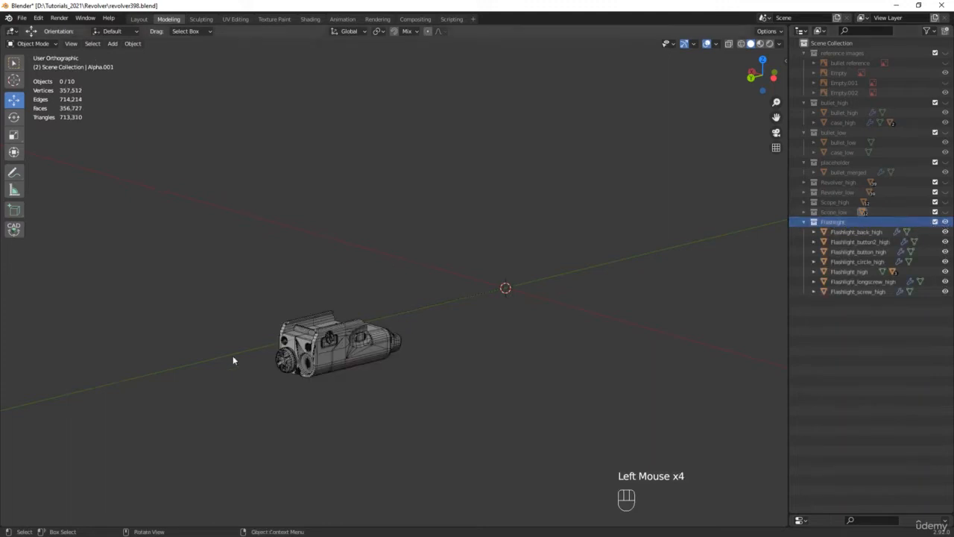
{"action": "scroll", "coordinate": [319, 377], "scroll_direction": "up", "scroll_amount": 3}
Duplicate the Flashlight collection and rename the collapsed original as Flashlight_high.
{"action": "right_click", "coordinate": [831, 222]}
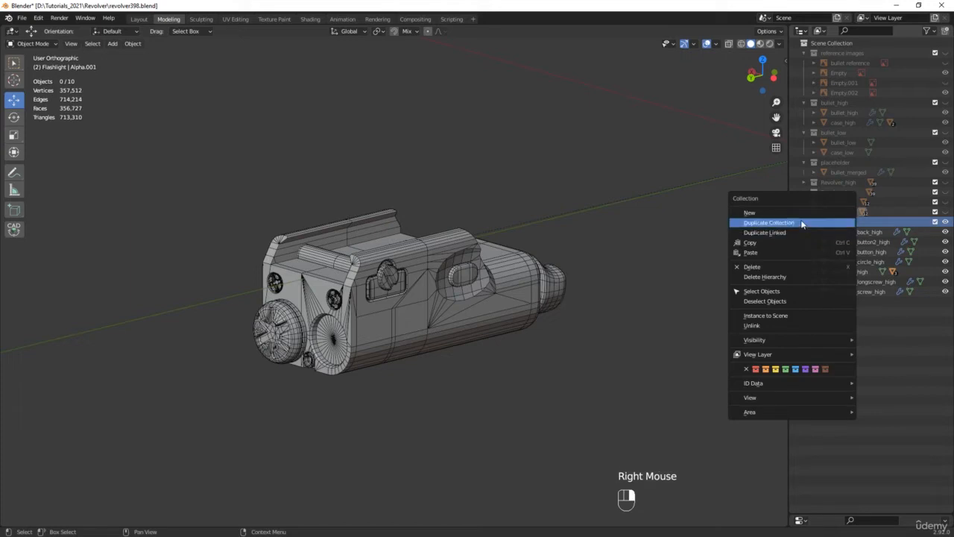
{"action": "left_click", "coordinate": [802, 223]}
{"action": "left_click", "coordinate": [803, 222]}
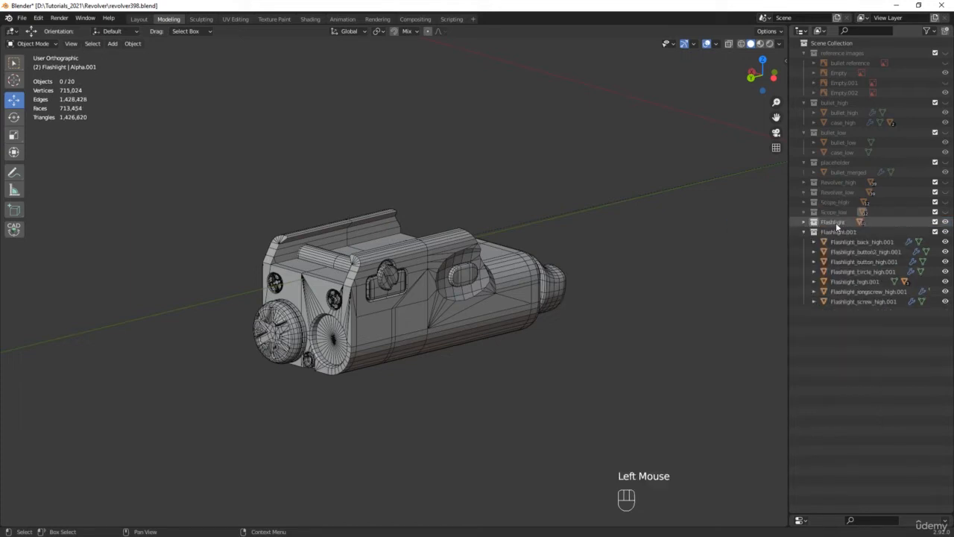
{"action": "triple_click", "coordinate": [850, 223]}
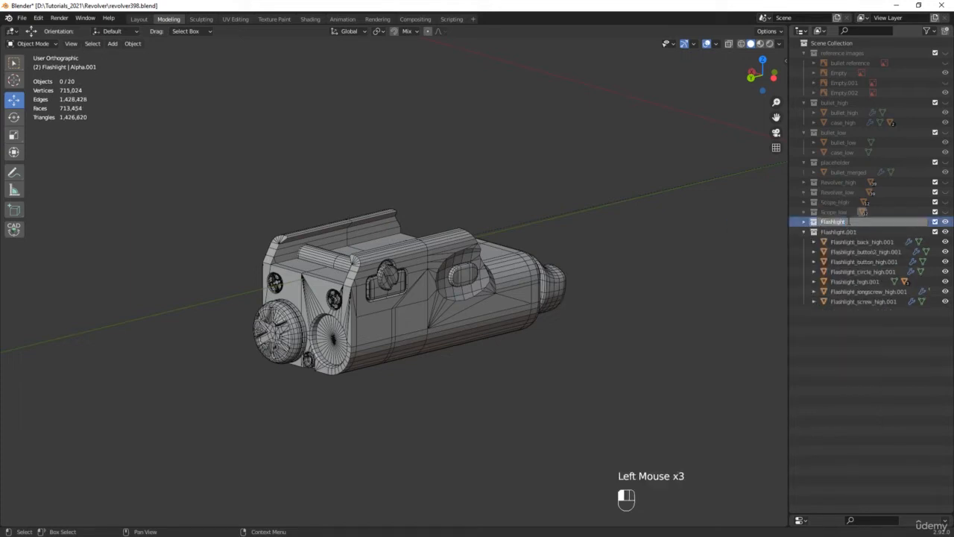
{"action": "key", "text": "Return"}
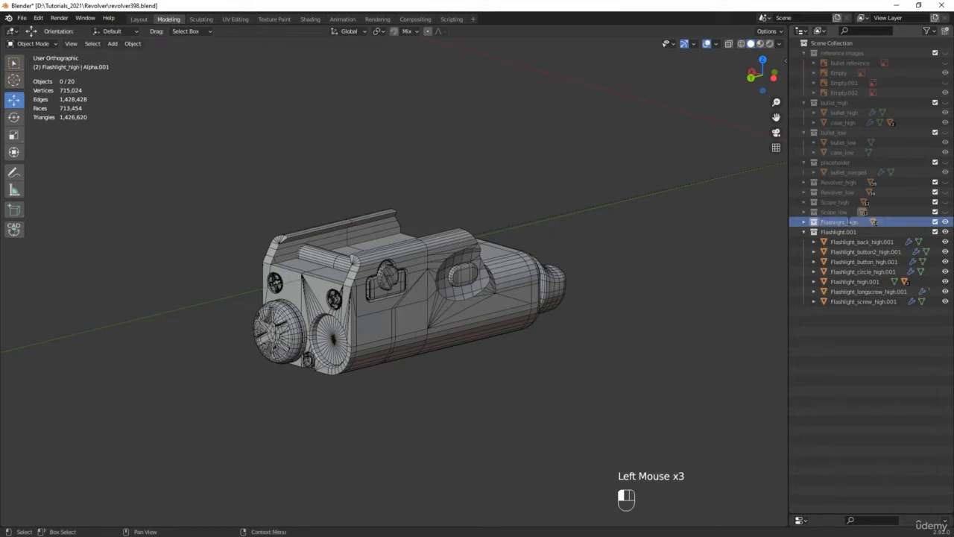
Rename the duplicated Flashlight.001 collection as Flashlight_low.
{"action": "double_click", "coordinate": [842, 232]}
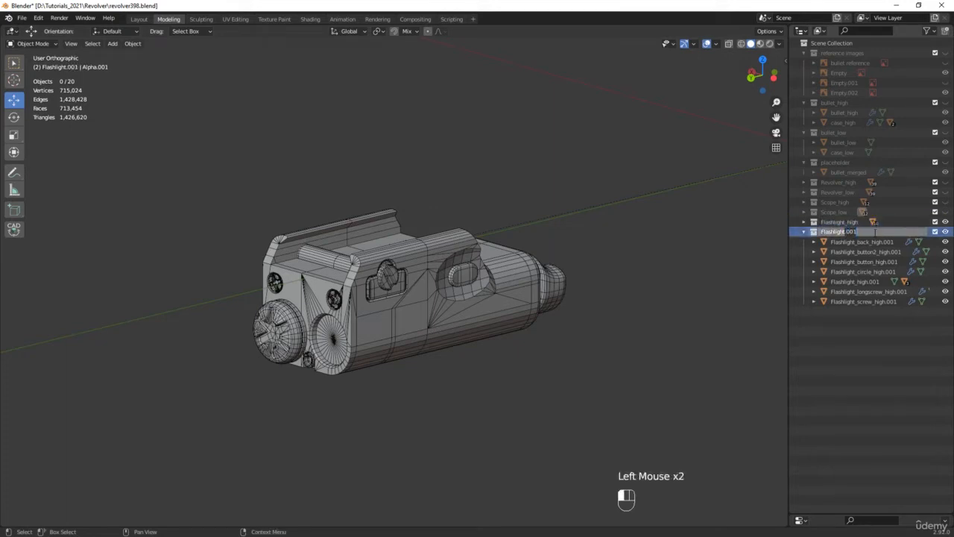
{"action": "key", "text": "BackSpace"}
{"action": "key", "text": "BackSpace"}
{"action": "key", "text": "BackSpace"}
{"action": "key", "text": "BackSpace"}
{"action": "type", "text": "_low"}
{"action": "key", "text": "Return"}
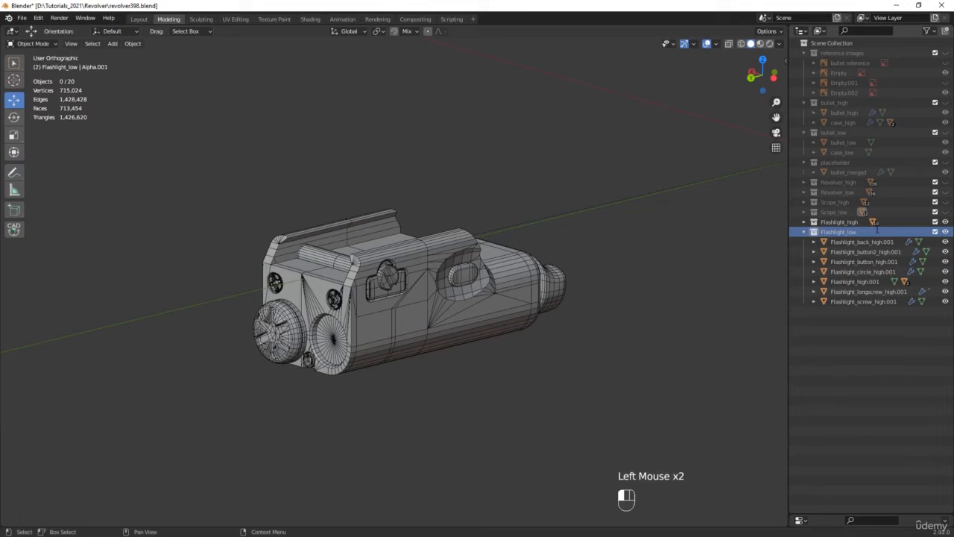
Hide the Flashlight_high collection and batch rename the top-level objects in Flashlight_low, replacing high.001 with low.
{"action": "left_click", "coordinate": [944, 222]}
{"action": "left_click", "coordinate": [865, 241]}
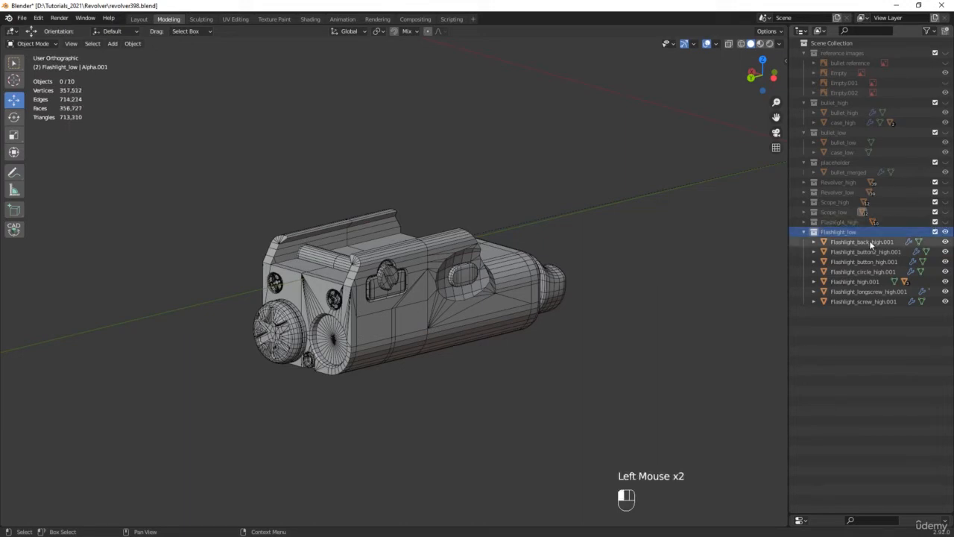
{"action": "left_click", "coordinate": [847, 301], "text": "shift"}
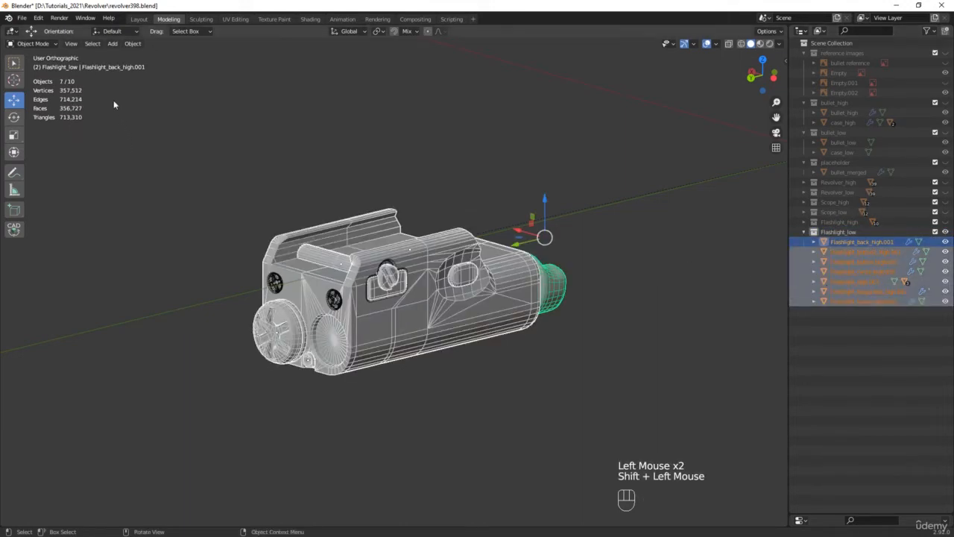
{"action": "left_click", "coordinate": [42, 19]}
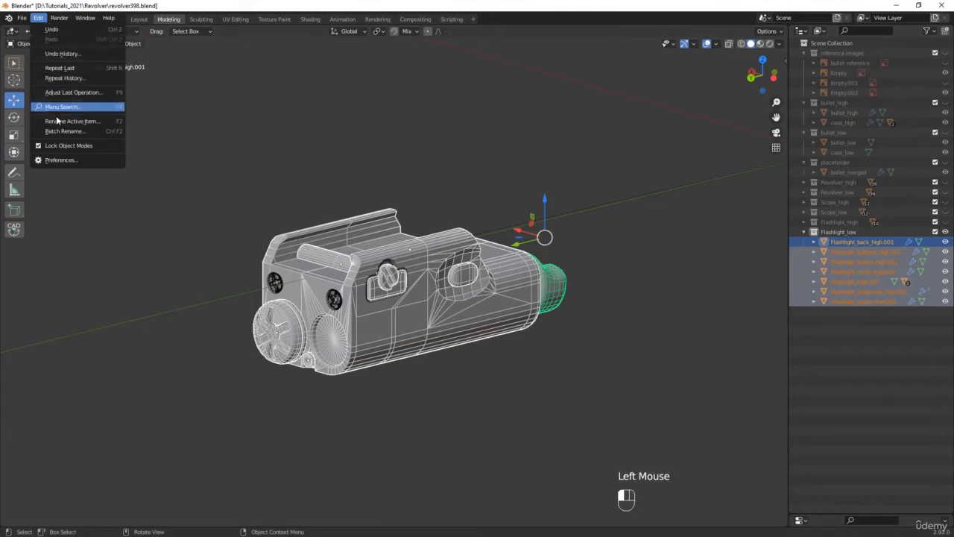
{"action": "left_click", "coordinate": [89, 132]}
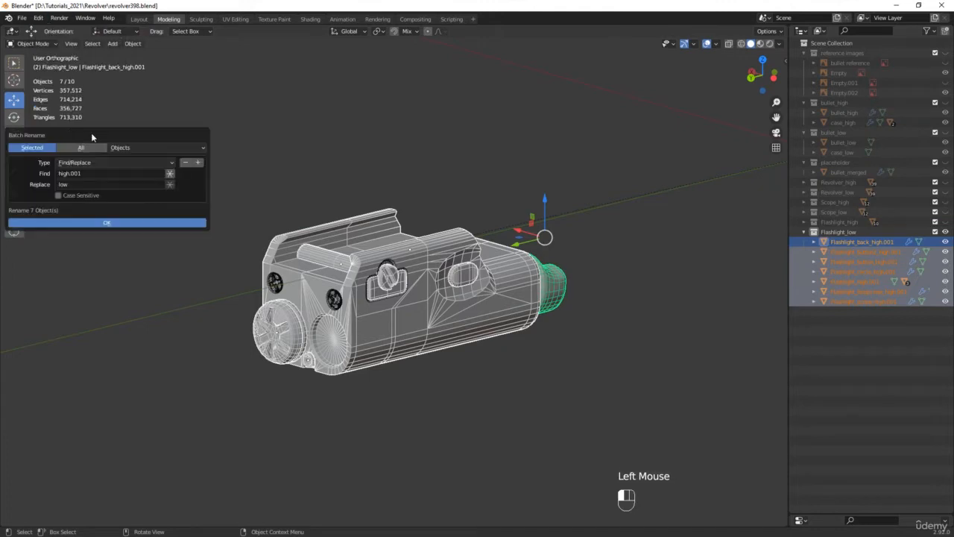
{"action": "left_click", "coordinate": [114, 223]}
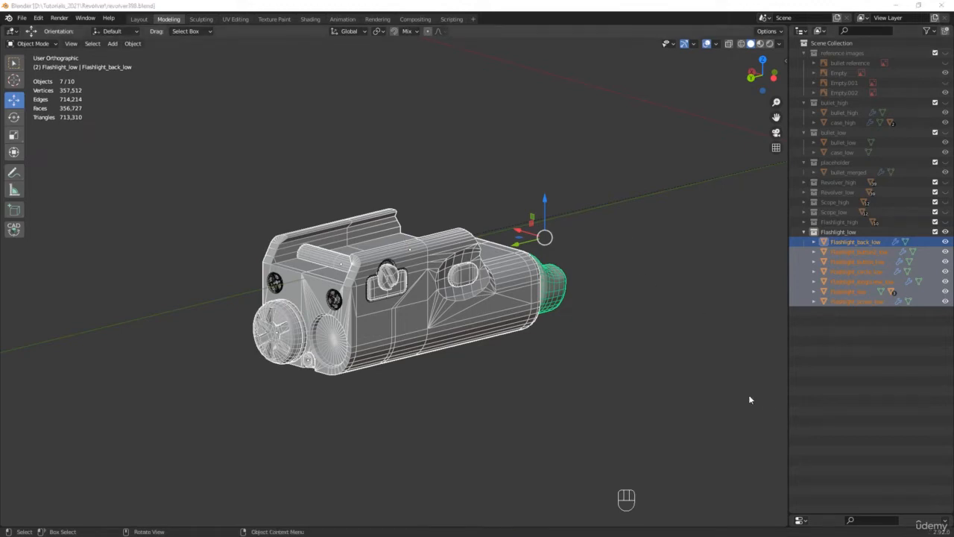
{"action": "left_click", "coordinate": [813, 355]}
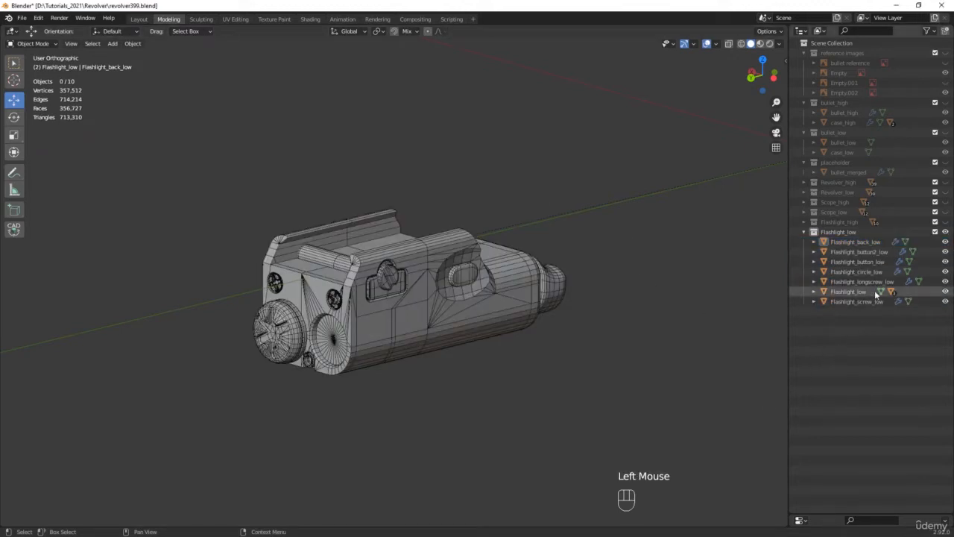
Delete the child objects Cylinder.030, Cylinder.031 and Cylinder.032 nested under the Flashlight_low object.
{"action": "left_click", "coordinate": [813, 292]}
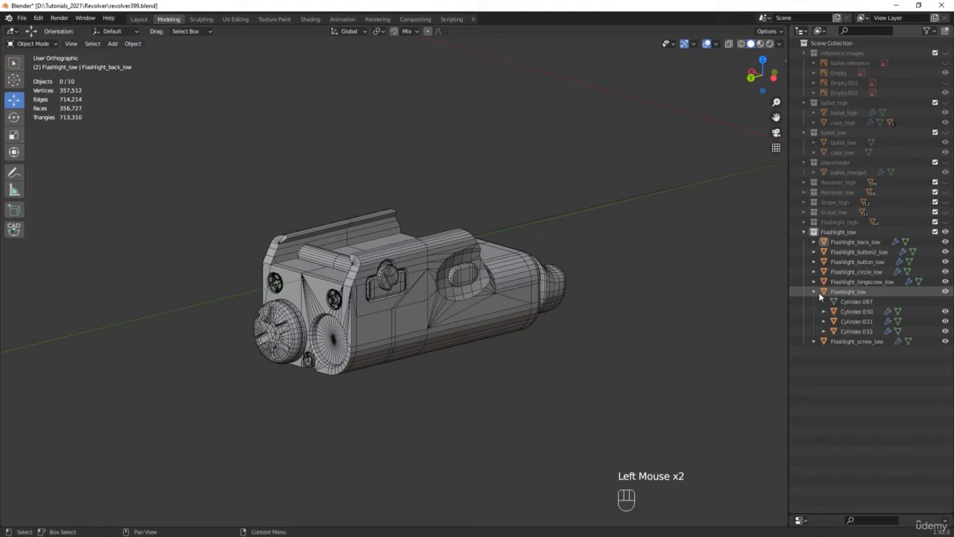
{"action": "left_click", "coordinate": [853, 311]}
{"action": "left_click", "coordinate": [857, 331], "text": "shift"}
{"action": "mouse_move", "coordinate": [521, 325]}
{"action": "middle_mouse_down"}
{"action": "mouse_move", "coordinate": [494, 324]}
{"action": "mouse_move", "coordinate": [492, 350]}
{"action": "mouse_move", "coordinate": [526, 322]}
{"action": "middle_mouse_up"}
{"action": "key", "text": "x"}
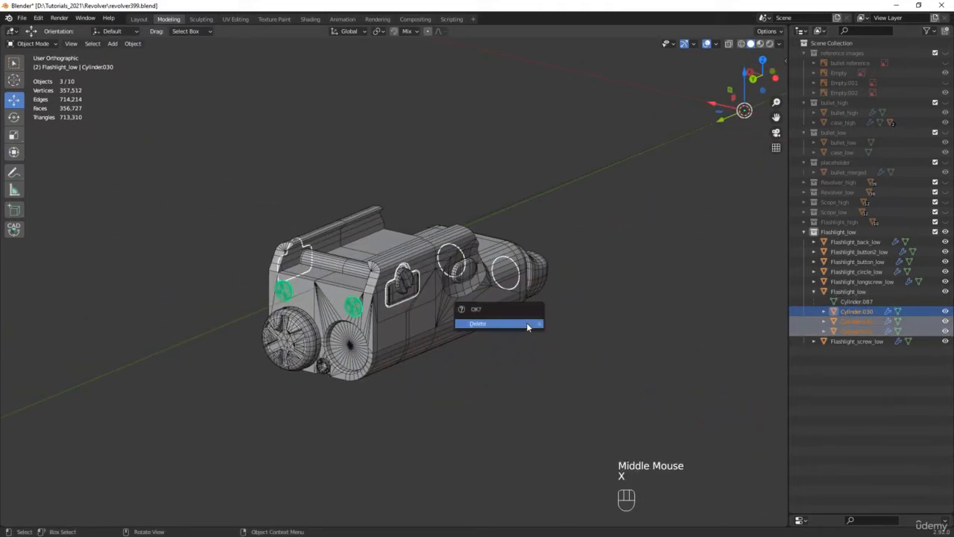
{"action": "left_click", "coordinate": [524, 323]}
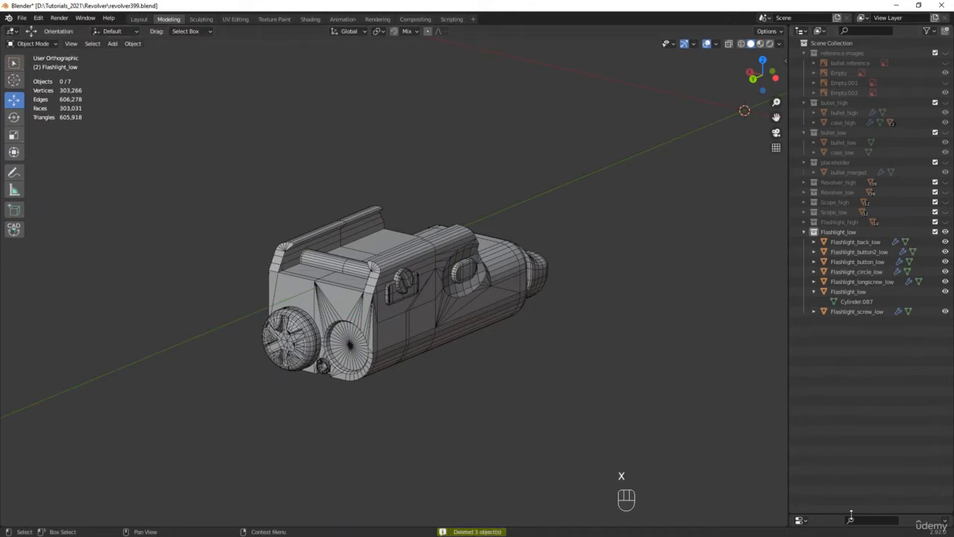
Enlarge the properties area and remove the Bevel and Subdivision modifiers from Flashlight_circle_low.
{"action": "left_click_drag", "start_coordinate": [851, 515], "coordinate": [849, 218]}
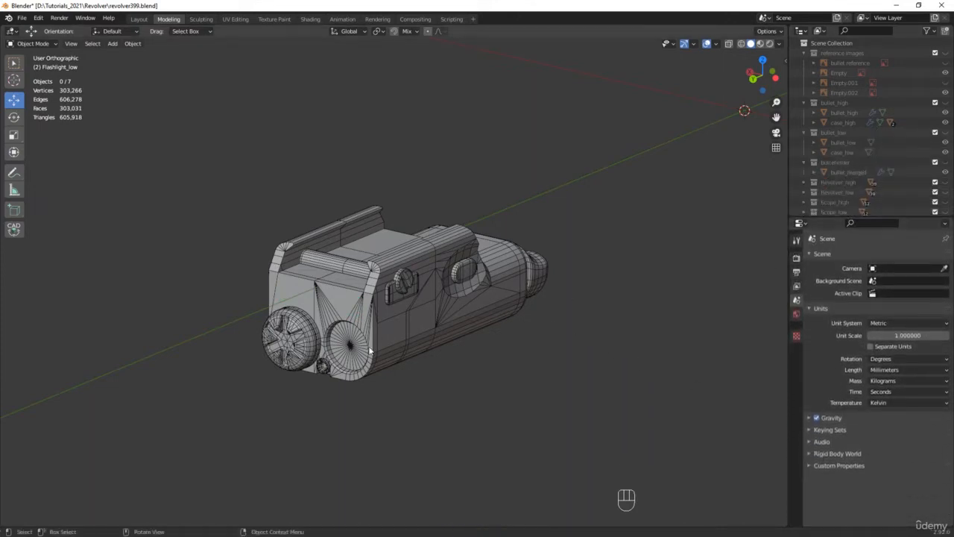
{"action": "left_click", "coordinate": [292, 325]}
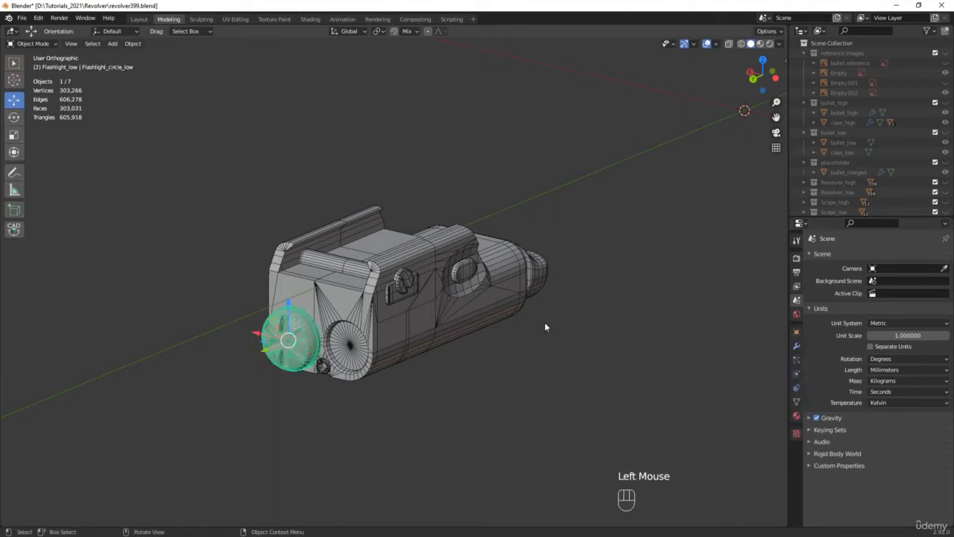
{"action": "left_click", "coordinate": [797, 347]}
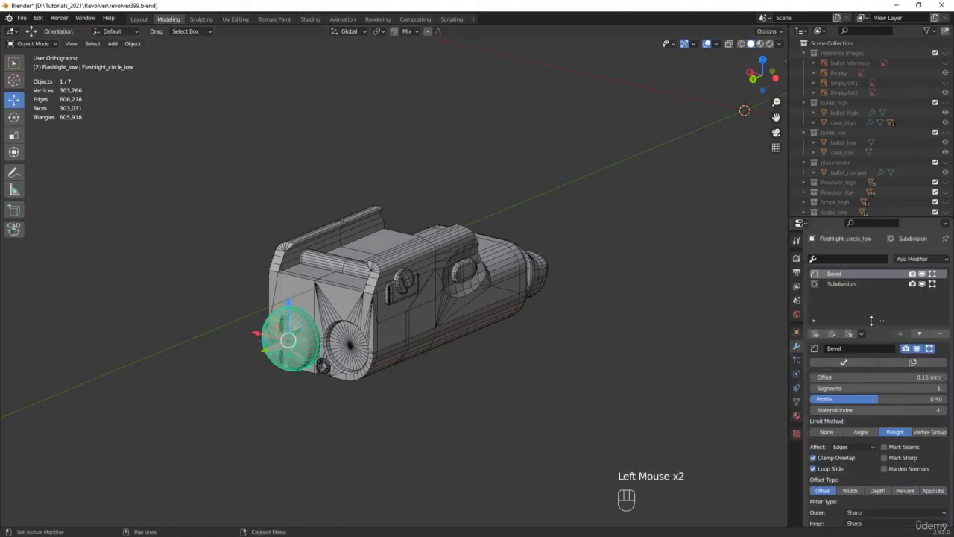
{"action": "left_click", "coordinate": [939, 334]}
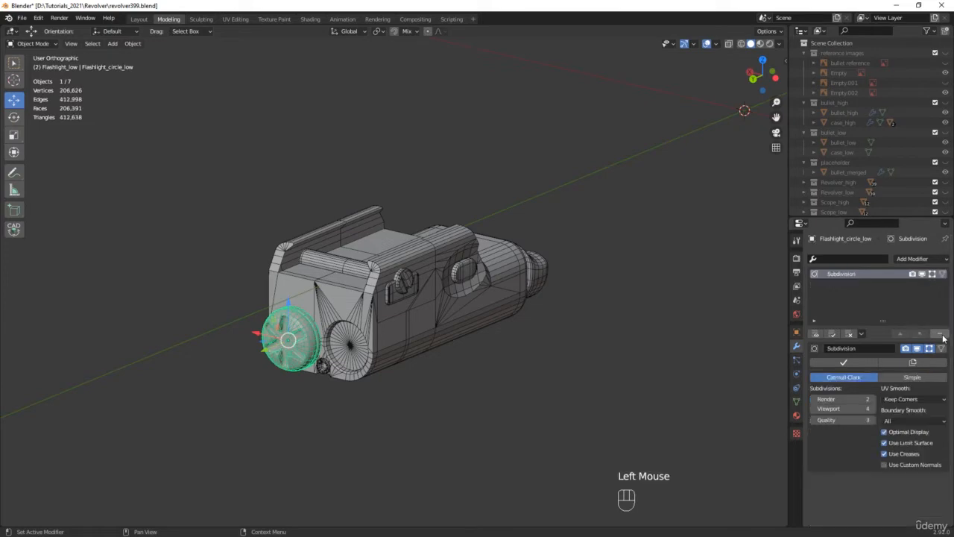
{"action": "left_click", "coordinate": [939, 333]}
Remove the Bevel, WeightedNormal and Subdivision modifiers from Flashlight_screw_low, the small screw on the front face.
{"action": "scroll", "coordinate": [333, 342], "scroll_direction": "up", "scroll_amount": 5}
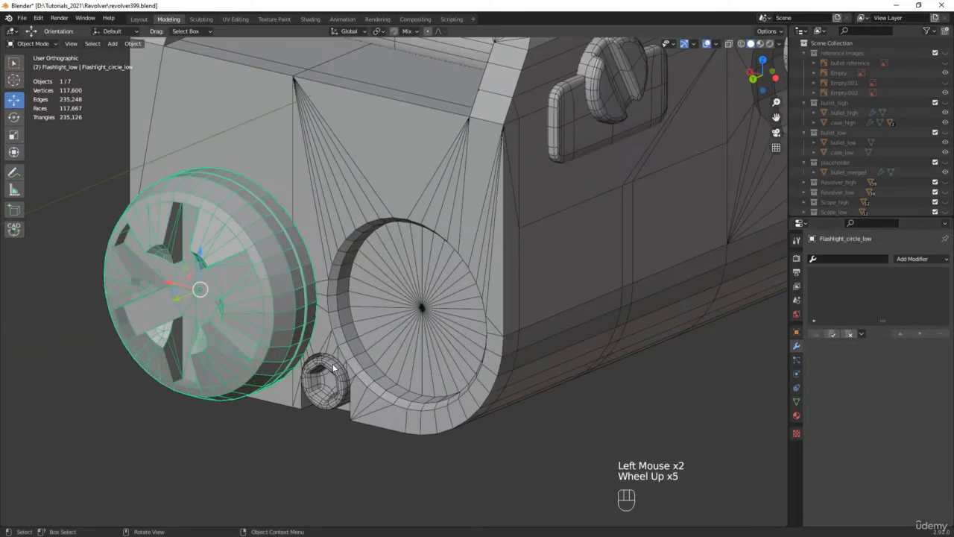
{"action": "left_click", "coordinate": [323, 384]}
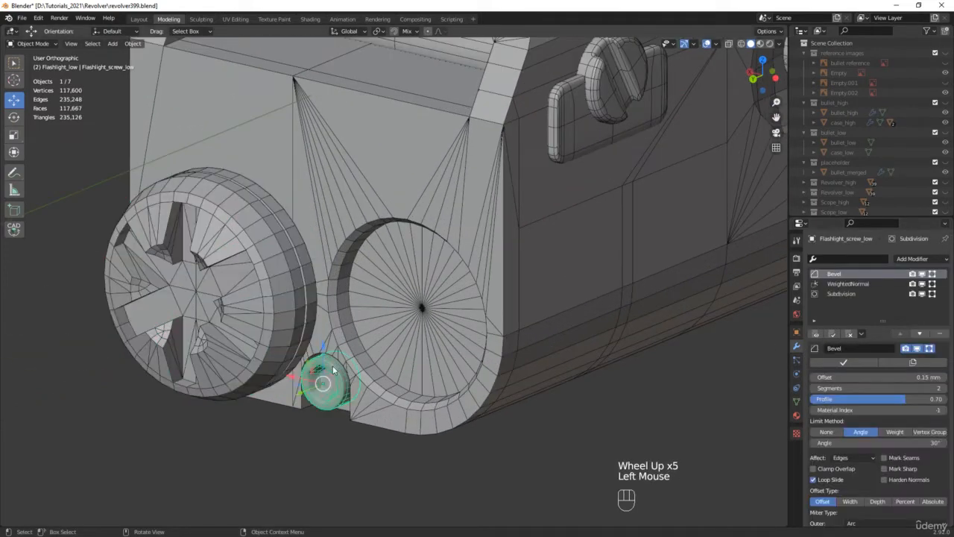
{"action": "left_click", "coordinate": [940, 335]}
{"action": "left_click", "coordinate": [941, 334]}
{"action": "left_click", "coordinate": [941, 335]}
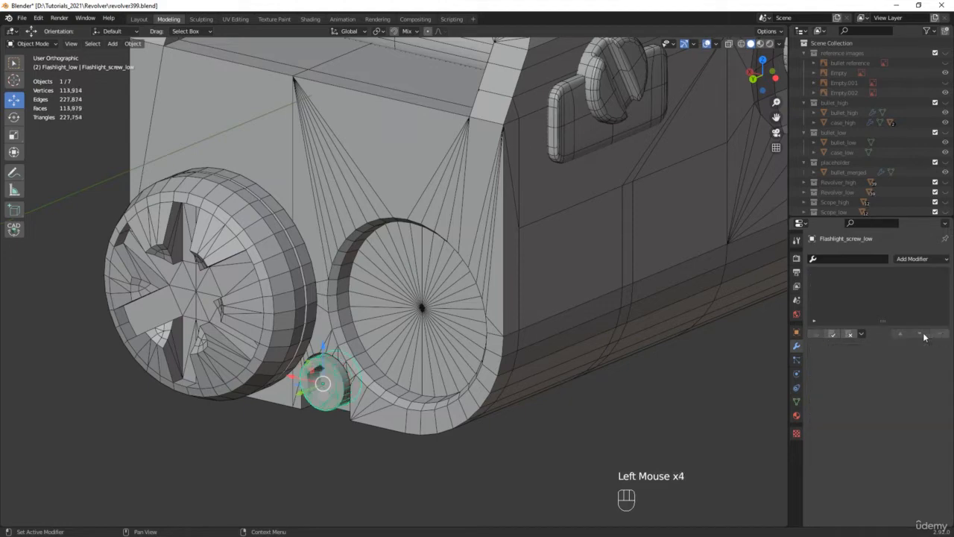
Remove the Subdivision and Bevel modifiers from Flashlight_button_low, keeping its Mirror modifier.
{"action": "scroll", "coordinate": [567, 322], "scroll_direction": "down", "scroll_amount": 2}
{"action": "middle_click_drag", "start_coordinate": [563, 319], "coordinate": [579, 271]}
{"action": "scroll", "coordinate": [579, 273], "scroll_direction": "up", "scroll_amount": 1}
{"action": "left_click", "coordinate": [585, 245]}
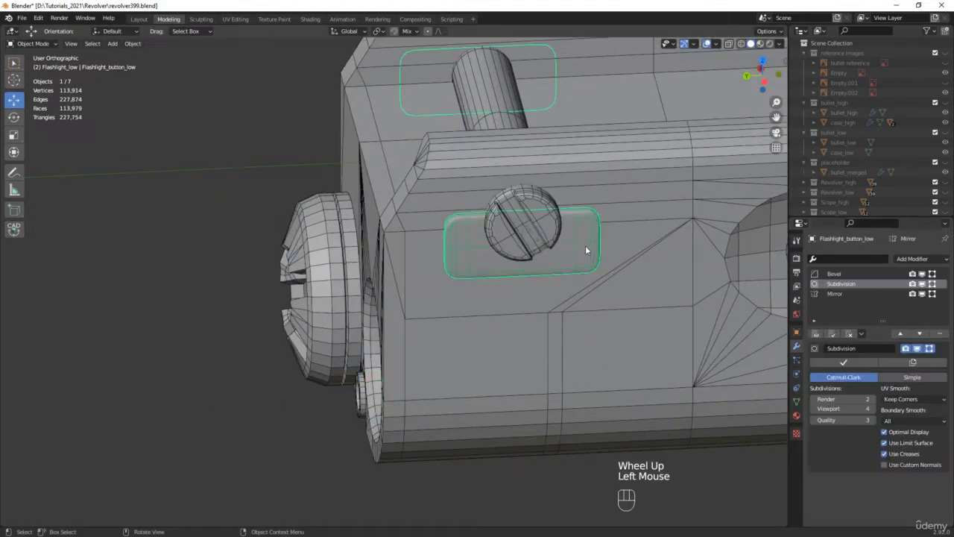
{"action": "left_click", "coordinate": [941, 335]}
{"action": "left_click", "coordinate": [941, 335]}
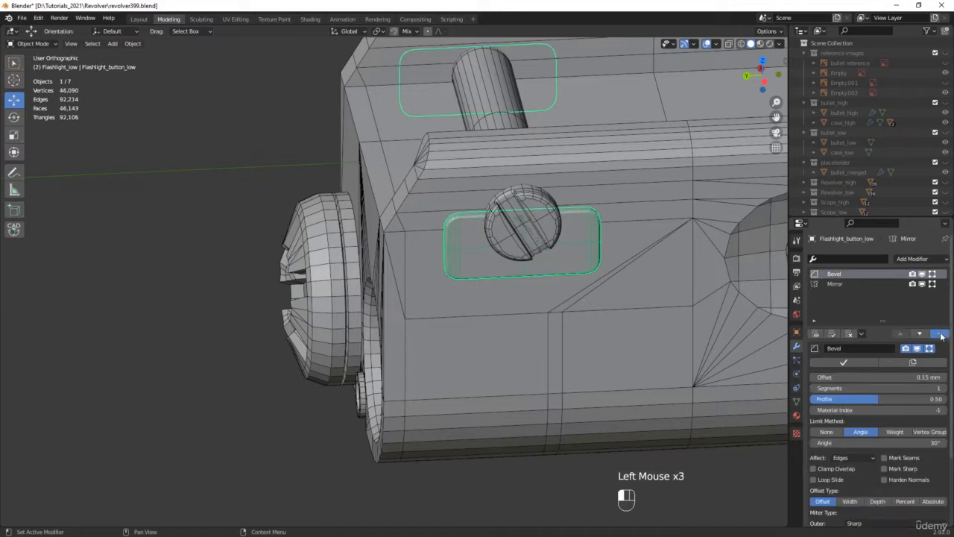
Remove the Bevel, WeightedNormal and Subdivision modifiers from Flashlight_longscrew_low, keeping its Mirror modifier.
{"action": "middle_click_drag", "start_coordinate": [519, 297], "coordinate": [558, 302]}
{"action": "left_click", "coordinate": [611, 202]}
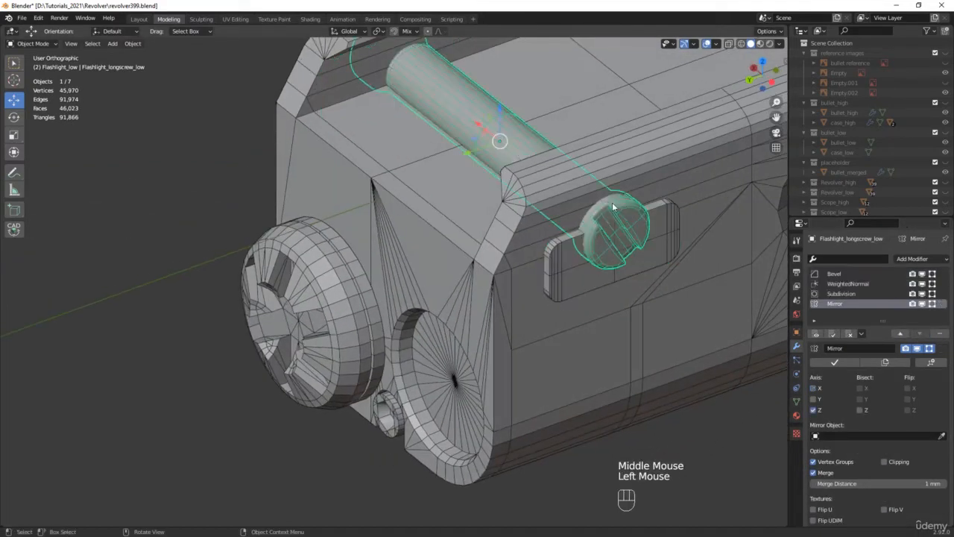
{"action": "left_click", "coordinate": [853, 273]}
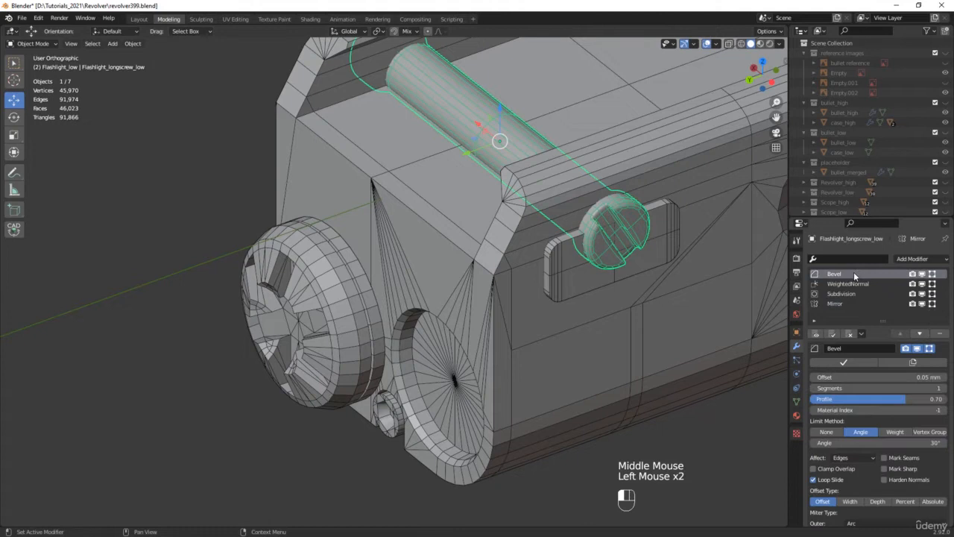
{"action": "left_click", "coordinate": [941, 335]}
{"action": "left_click", "coordinate": [940, 334]}
{"action": "left_click", "coordinate": [941, 334]}
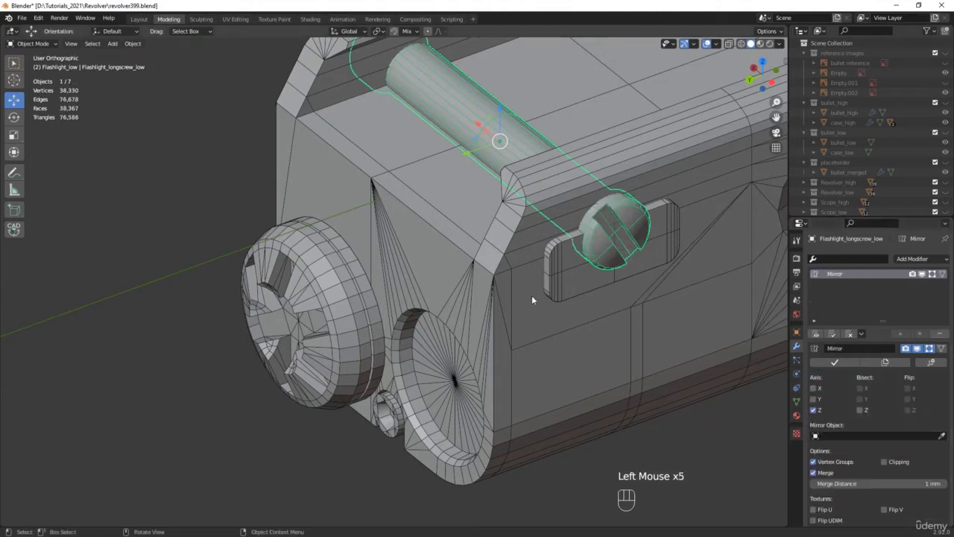
Remove the Bevel, WeightedNormal and Subdivision modifiers from Flashlight_button2_low, the oval side button, keeping its Mirror modifier.
{"action": "scroll", "coordinate": [531, 295], "scroll_direction": "down", "scroll_amount": 1}
{"action": "middle_click_drag", "start_coordinate": [550, 271], "coordinate": [299, 359], "text": "shift"}
{"action": "left_click", "coordinate": [524, 244]}
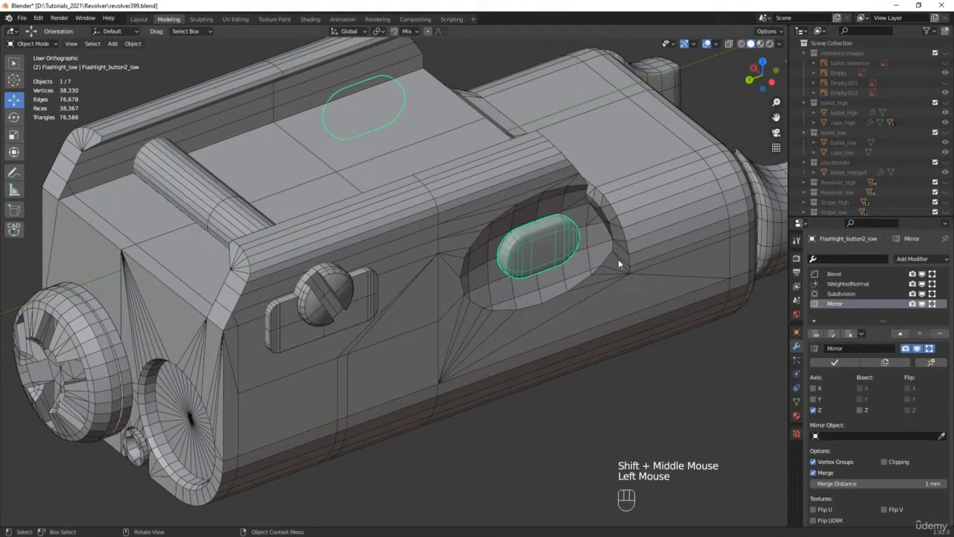
{"action": "left_click", "coordinate": [849, 274]}
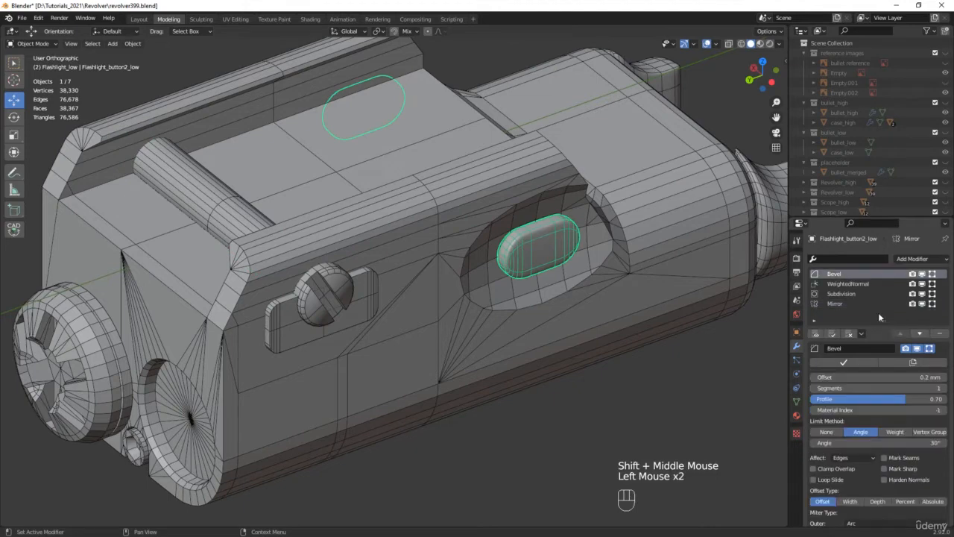
{"action": "left_click", "coordinate": [940, 335]}
{"action": "left_click", "coordinate": [940, 335]}
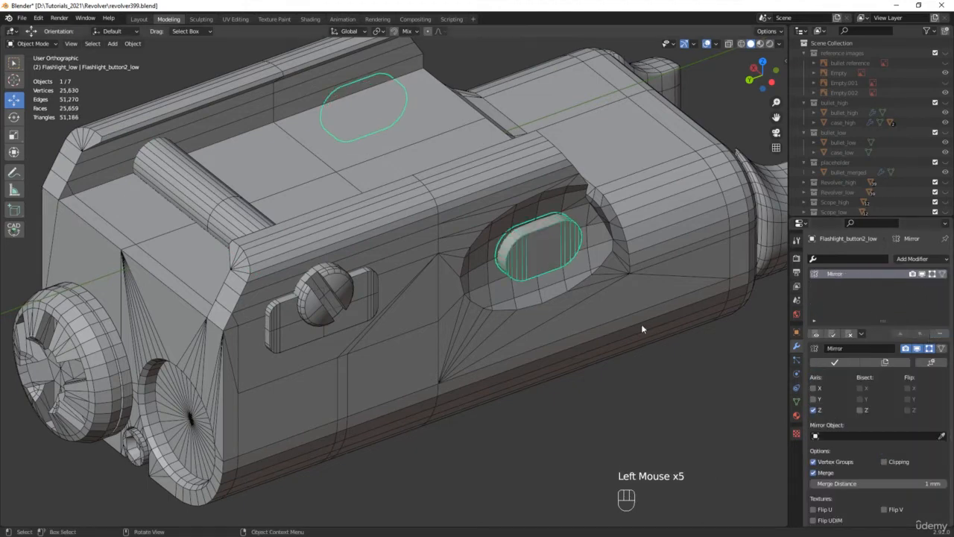
Remove the Subdivision and Bevel modifiers from Flashlight_back_low at the flashlight's rear, keeping its Mirror modifier.
{"action": "middle_click_drag", "start_coordinate": [641, 323], "coordinate": [571, 350]}
{"action": "left_click", "coordinate": [667, 385]}
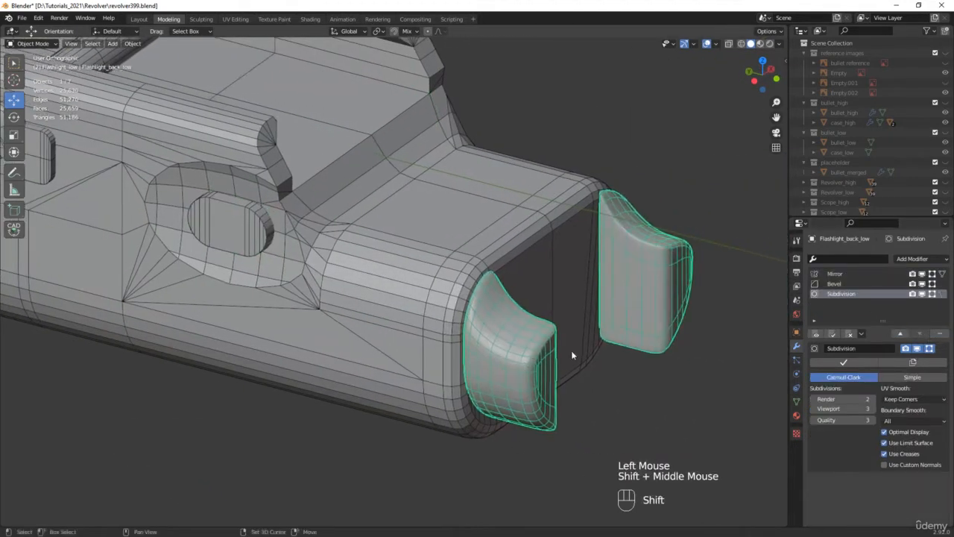
{"action": "left_click", "coordinate": [940, 334]}
{"action": "left_click", "coordinate": [940, 334]}
{"action": "scroll", "coordinate": [541, 331], "scroll_direction": "down", "scroll_amount": 4}
{"action": "middle_click_drag", "start_coordinate": [541, 331], "coordinate": [624, 322]}
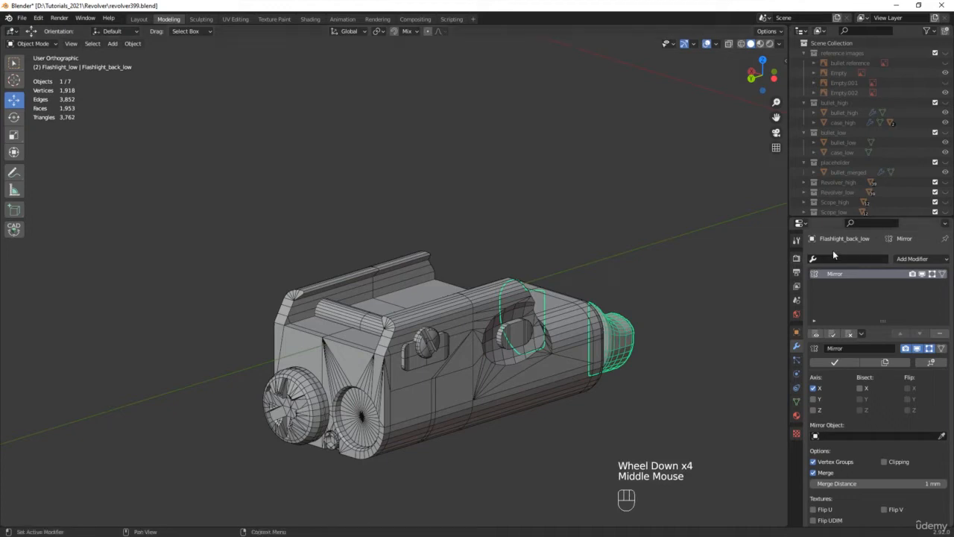
Collapse and hide the Flashlight_low collection, and show the Scope_low collection with its objects expanded.
{"action": "left_click_drag", "start_coordinate": [899, 216], "coordinate": [898, 277]}
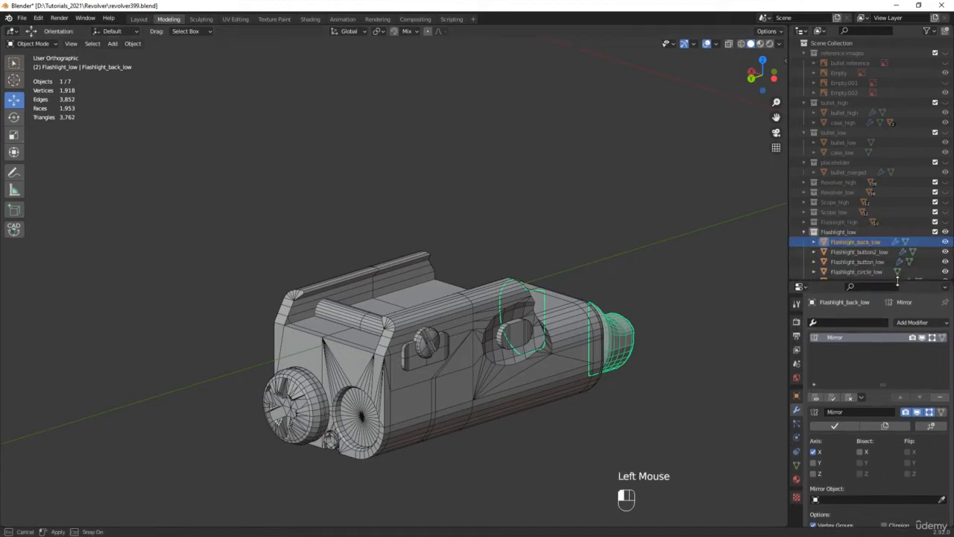
{"action": "left_click", "coordinate": [802, 231]}
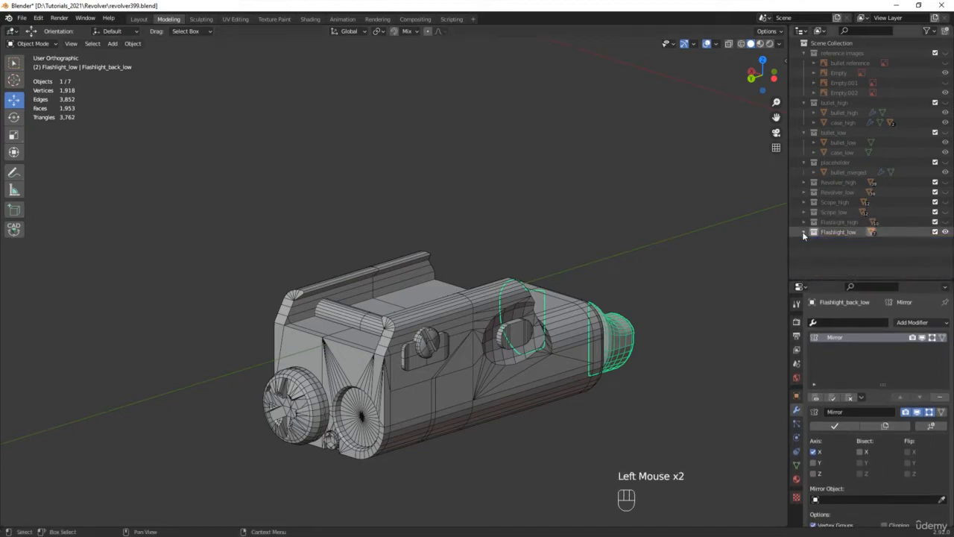
{"action": "left_click", "coordinate": [945, 233]}
{"action": "left_click", "coordinate": [945, 212]}
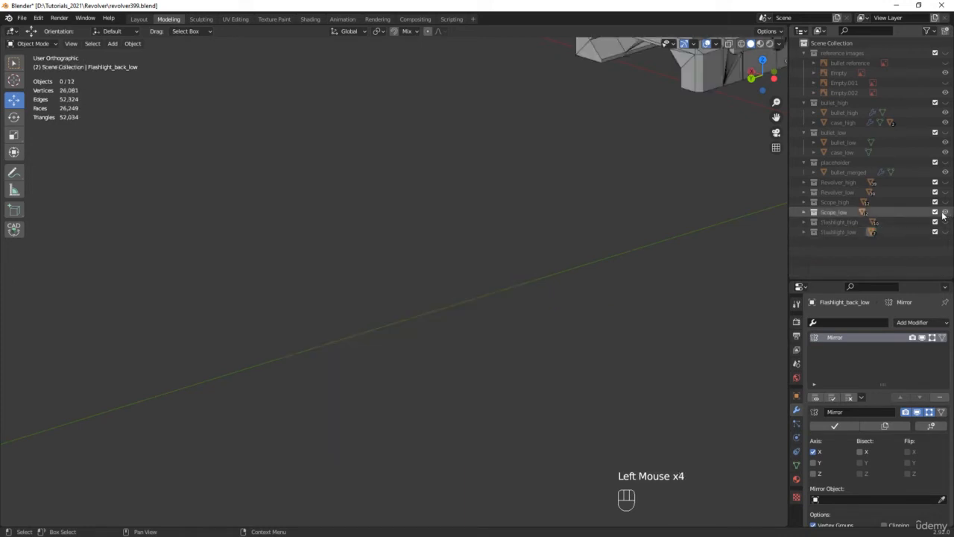
{"action": "left_click", "coordinate": [805, 212]}
{"action": "scroll", "coordinate": [634, 112], "scroll_direction": "down", "scroll_amount": 1}
{"action": "middle_click_drag", "start_coordinate": [634, 112], "coordinate": [454, 265], "text": "shift"}
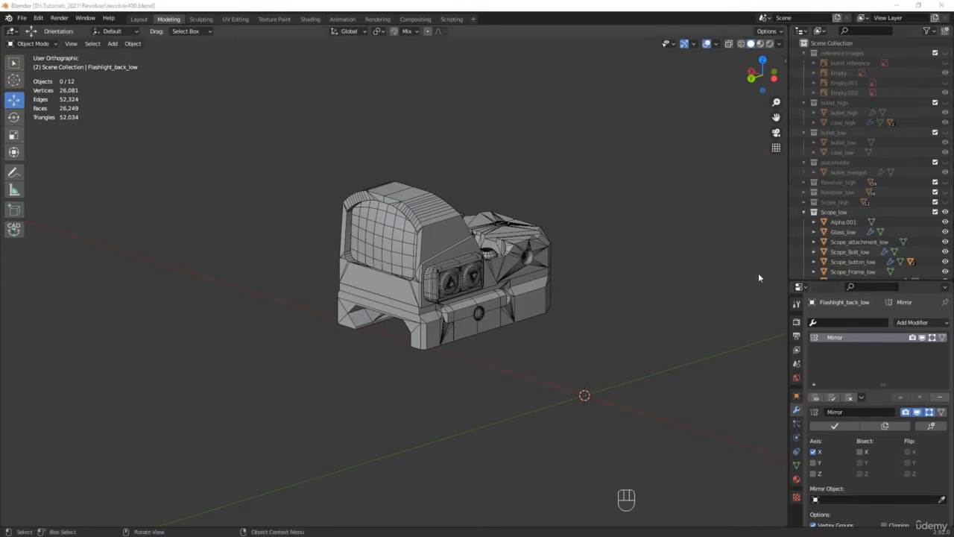
Turn on X-ray display and delete the child objects Cube.003 and Cube.005 nested under Scope_button_low.
{"action": "scroll", "coordinate": [871, 238], "scroll_direction": "down", "scroll_amount": 3}
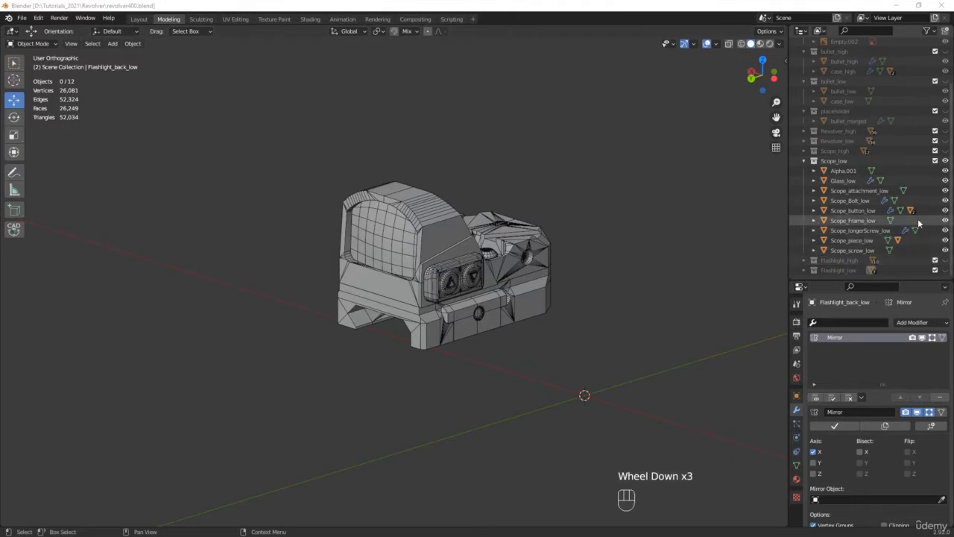
{"action": "left_click", "coordinate": [814, 210]}
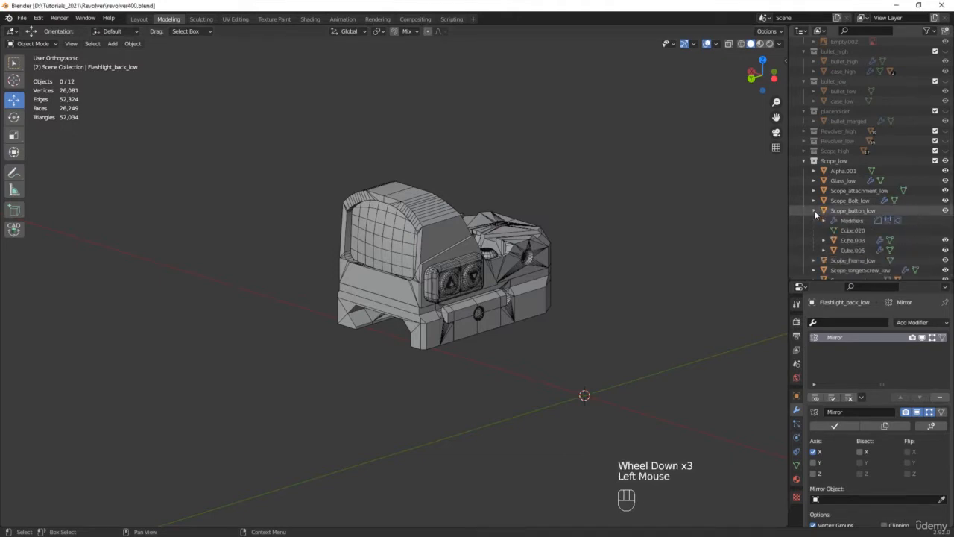
{"action": "left_click", "coordinate": [853, 240]}
{"action": "left_click", "coordinate": [851, 249], "text": "shift"}
{"action": "key", "text": "alt+z"}
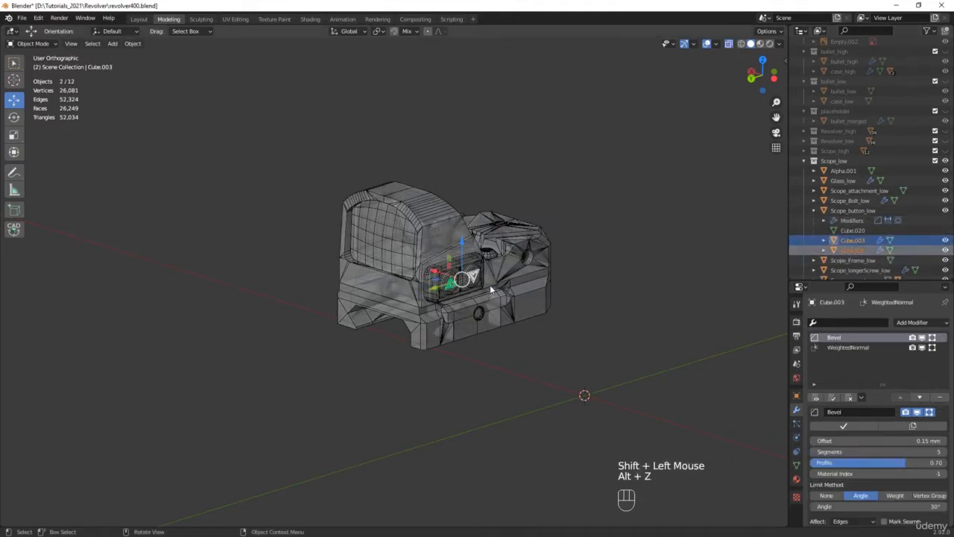
{"action": "key", "text": "x"}
{"action": "left_click", "coordinate": [490, 284]}
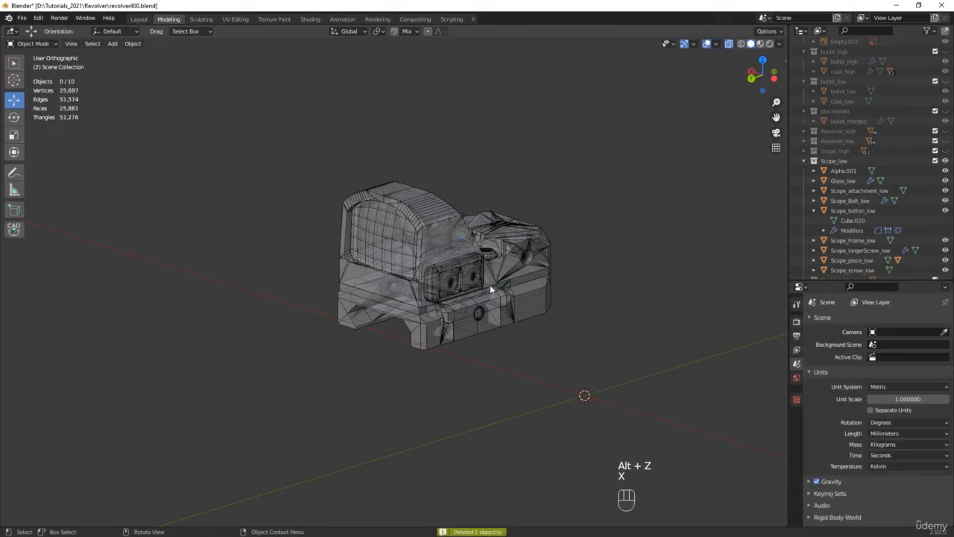
Delete the child object Bolt.001 nested under Scope_piece_low.
{"action": "left_click", "coordinate": [814, 260]}
{"action": "scroll", "coordinate": [882, 248], "scroll_direction": "down", "scroll_amount": 2}
{"action": "left_click", "coordinate": [865, 240]}
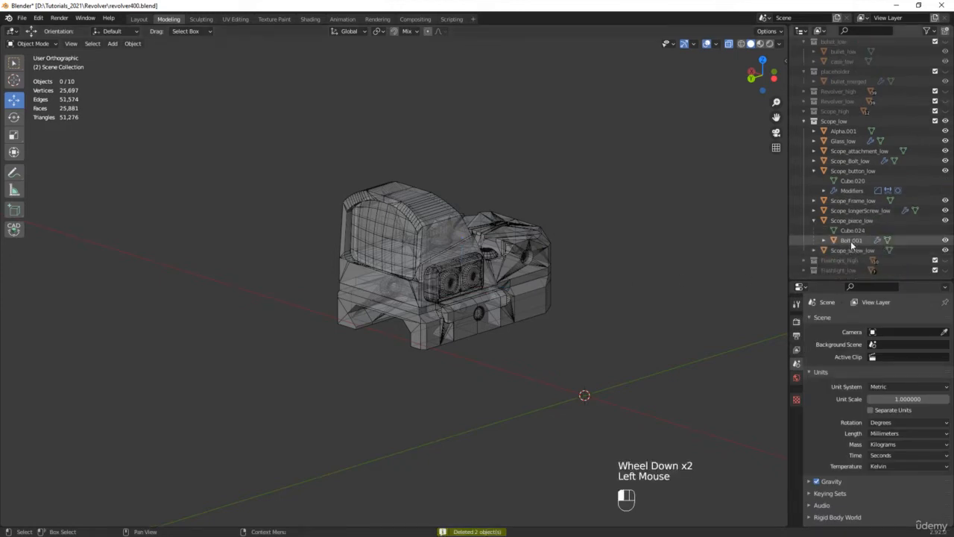
{"action": "scroll", "coordinate": [486, 313], "scroll_direction": "up", "scroll_amount": 3}
{"action": "key", "text": "x"}
{"action": "left_click", "coordinate": [486, 311]}
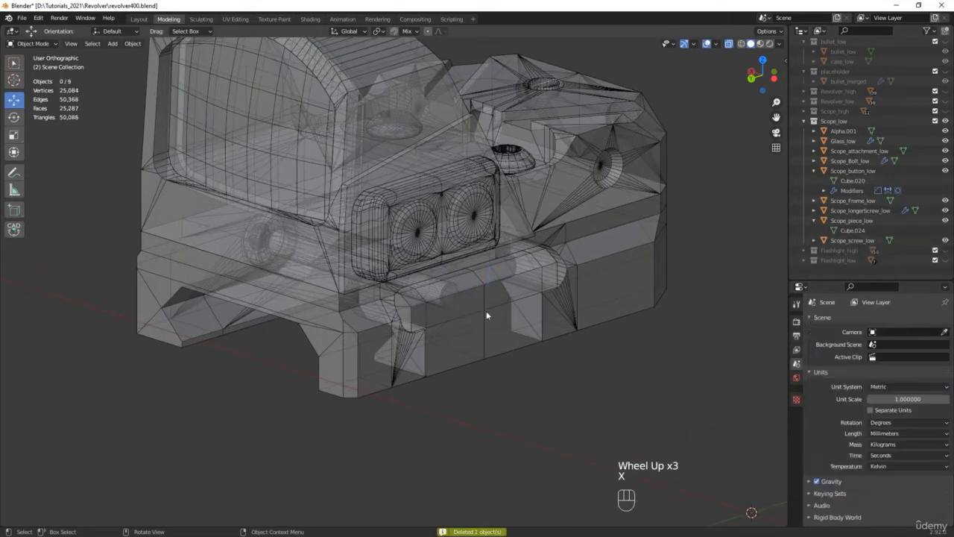
Turn off X-ray display and remove the Subdivision, WeightedNormal and Bevel modifiers from Scope_button_low.
{"action": "scroll", "coordinate": [486, 311], "scroll_direction": "down", "scroll_amount": 2}
{"action": "key", "text": "alt+z"}
{"action": "left_click", "coordinate": [477, 268]}
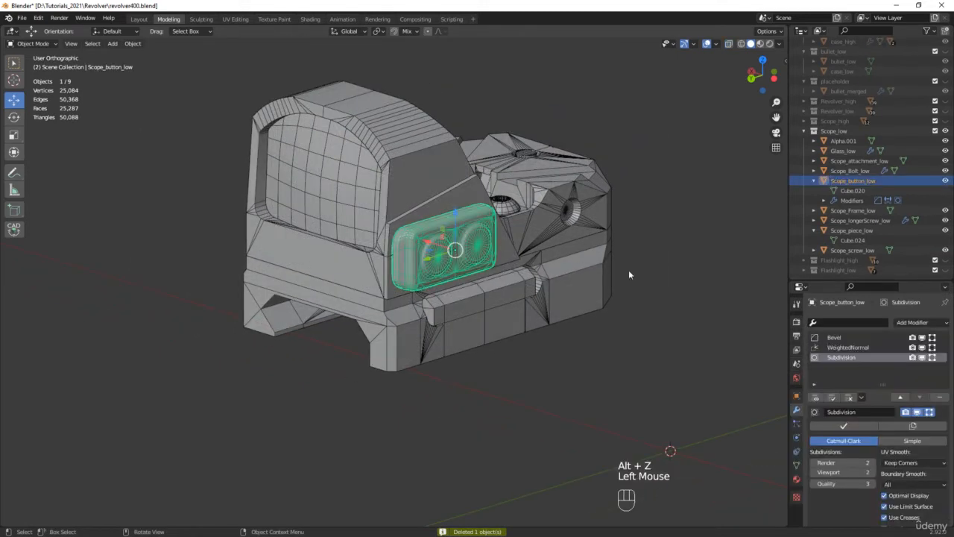
{"action": "left_click", "coordinate": [941, 401]}
{"action": "left_click", "coordinate": [940, 401]}
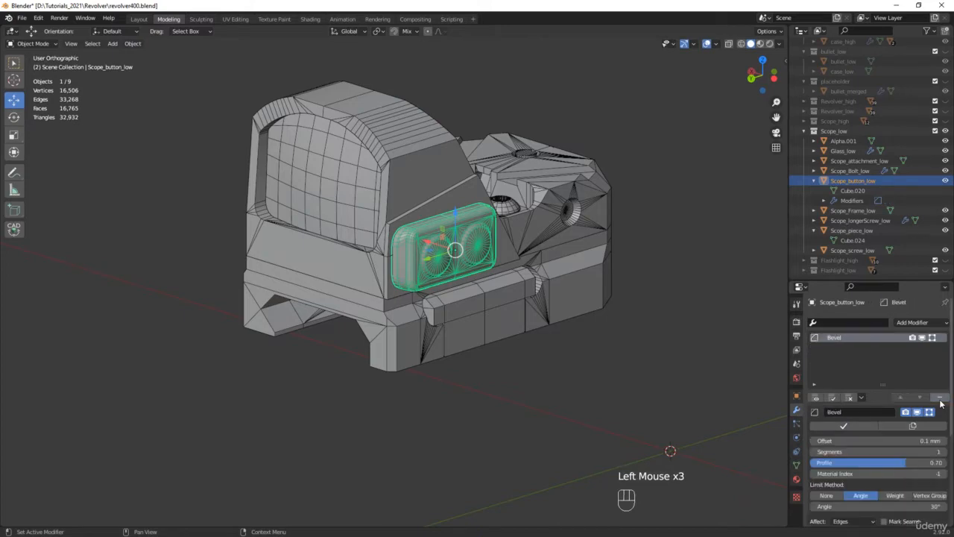
{"action": "left_click", "coordinate": [940, 401]}
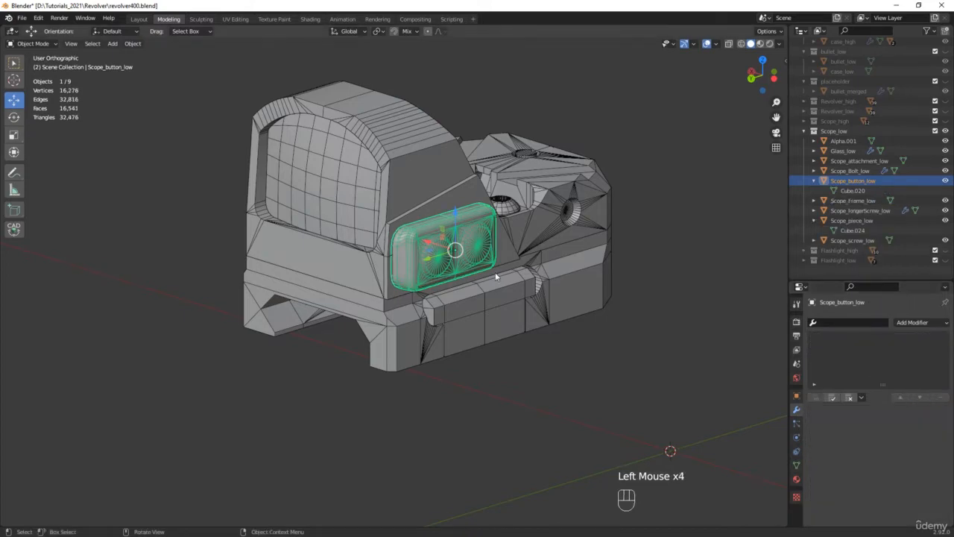
Remove the Subdivision, WeightedNormal and Bevel modifiers from Scope_Bolt_low, the two domed bolts, keeping its Mirror modifier.
{"action": "middle_click_drag", "start_coordinate": [477, 257], "coordinate": [414, 298]}
{"action": "left_click", "coordinate": [594, 246]}
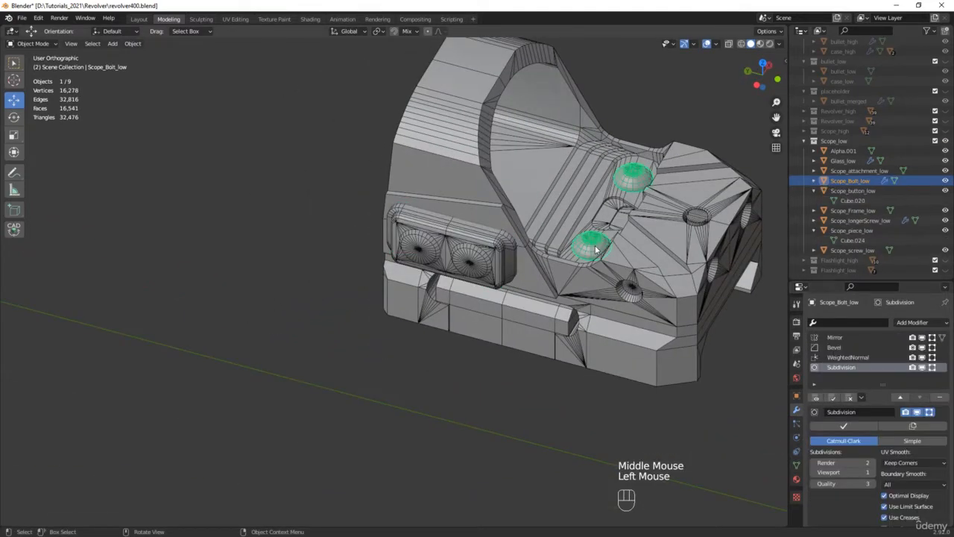
{"action": "left_click", "coordinate": [941, 400]}
{"action": "left_click", "coordinate": [941, 400]}
{"action": "left_click", "coordinate": [941, 400]}
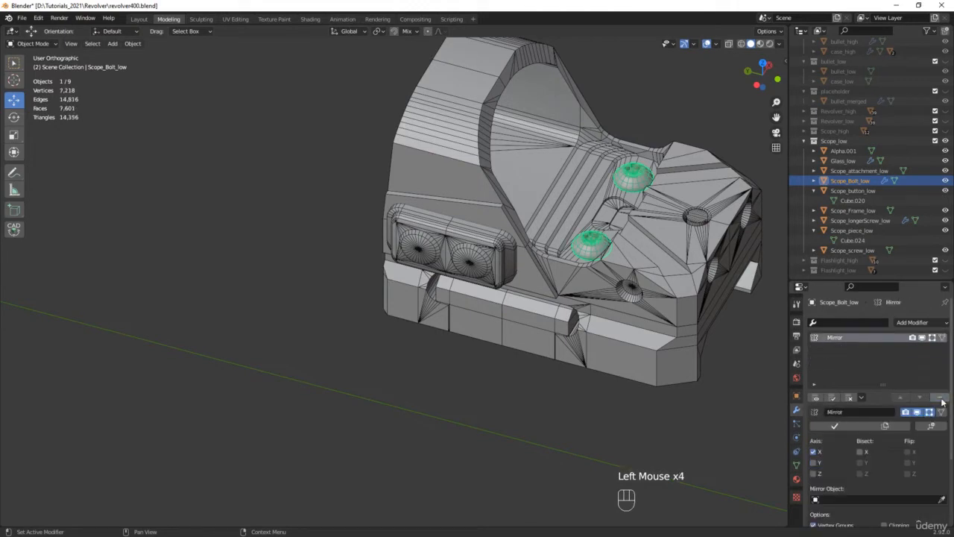
Remove the Bevel, WeightedNormal and Subdivision modifiers from Scope_longerScrew_low, the round screw on the scope's side.
{"action": "middle_click_drag", "start_coordinate": [612, 400], "coordinate": [567, 344]}
{"action": "middle_click_drag", "start_coordinate": [566, 344], "coordinate": [477, 349], "text": "shift"}
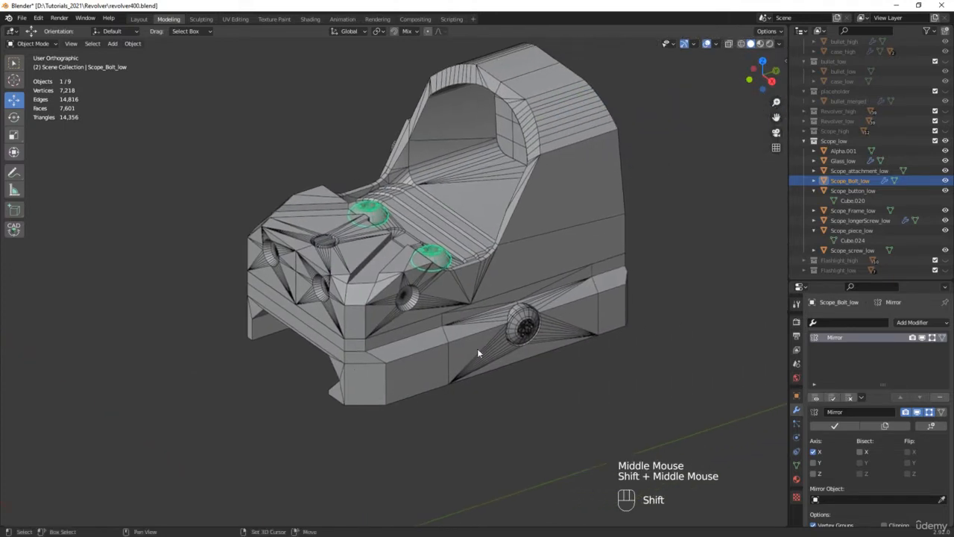
{"action": "left_click", "coordinate": [524, 328]}
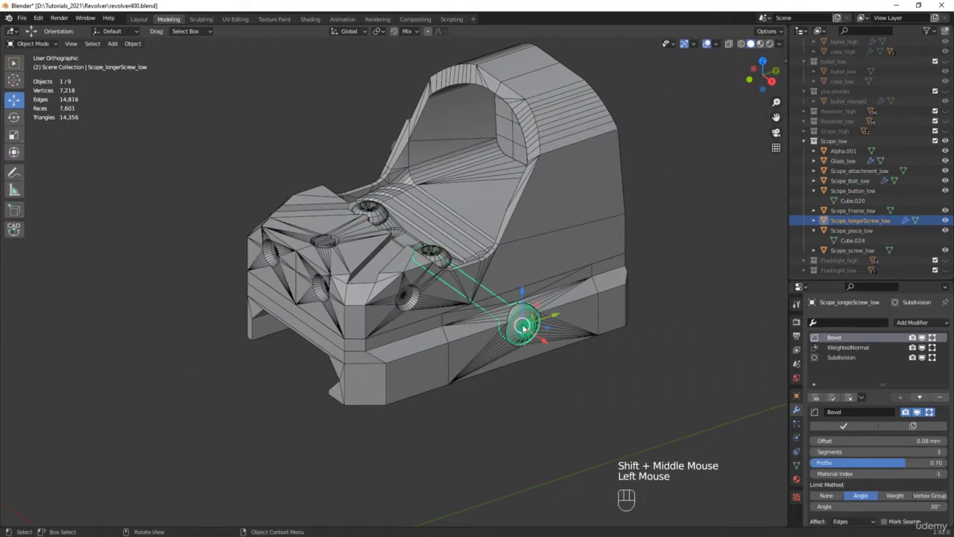
{"action": "left_click", "coordinate": [943, 401]}
{"action": "left_click", "coordinate": [943, 401]}
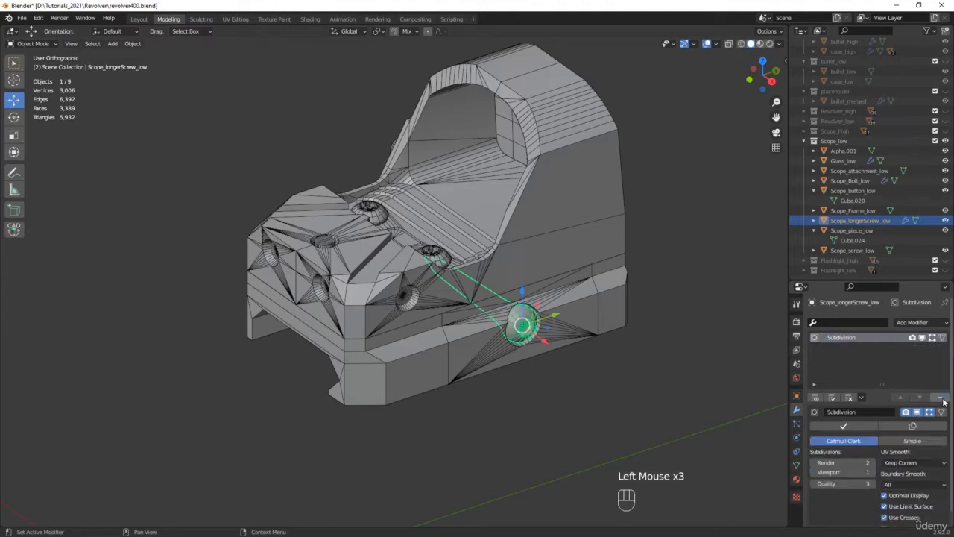
{"action": "left_click", "coordinate": [942, 401]}
Try applying the Subdivision modifier on Glass_low and removing its Mirror modifier, and undo both changes.
{"action": "middle_click_drag", "start_coordinate": [564, 351], "coordinate": [414, 215]}
{"action": "scroll", "coordinate": [419, 287], "scroll_direction": "up", "scroll_amount": 4}
{"action": "scroll", "coordinate": [418, 287], "scroll_direction": "down", "scroll_amount": 3}
{"action": "left_click", "coordinate": [414, 215]}
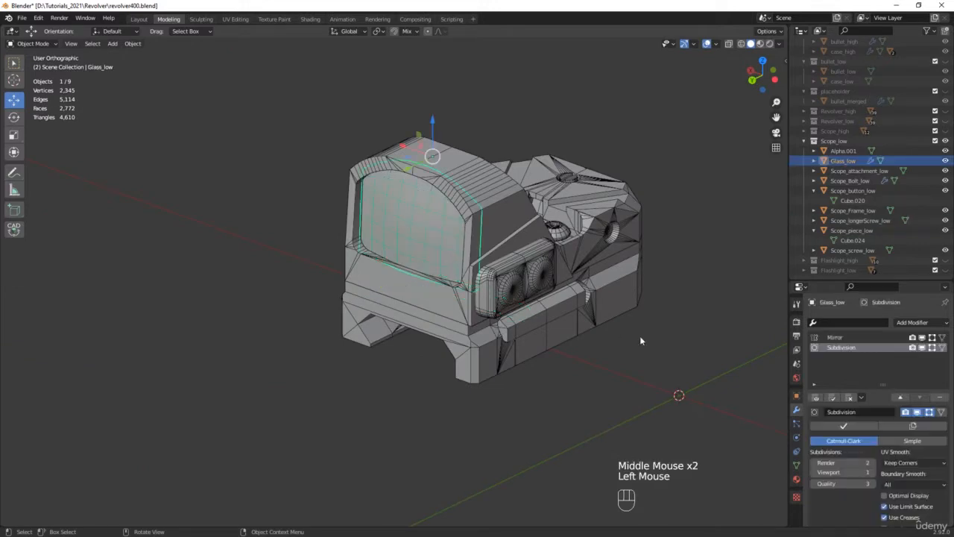
{"action": "left_click", "coordinate": [847, 425]}
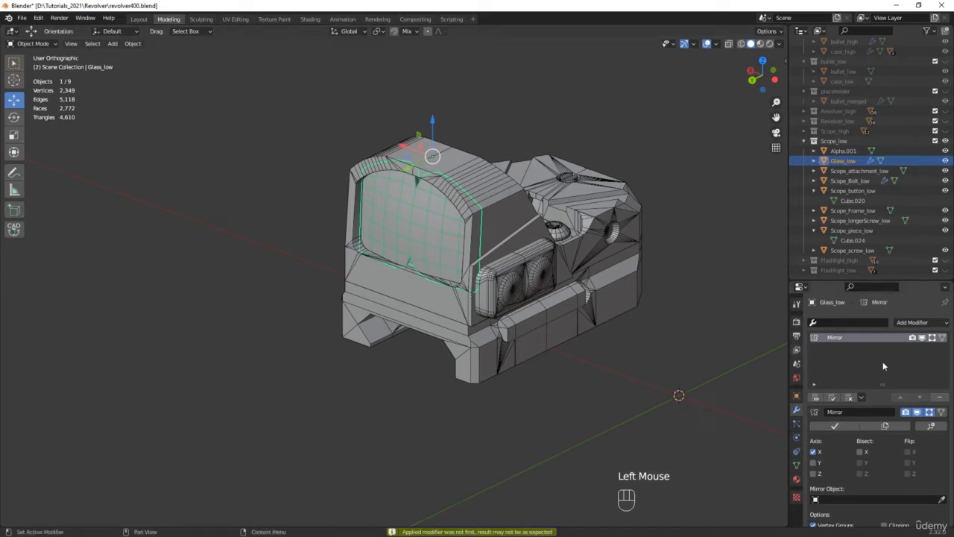
{"action": "left_click", "coordinate": [942, 397]}
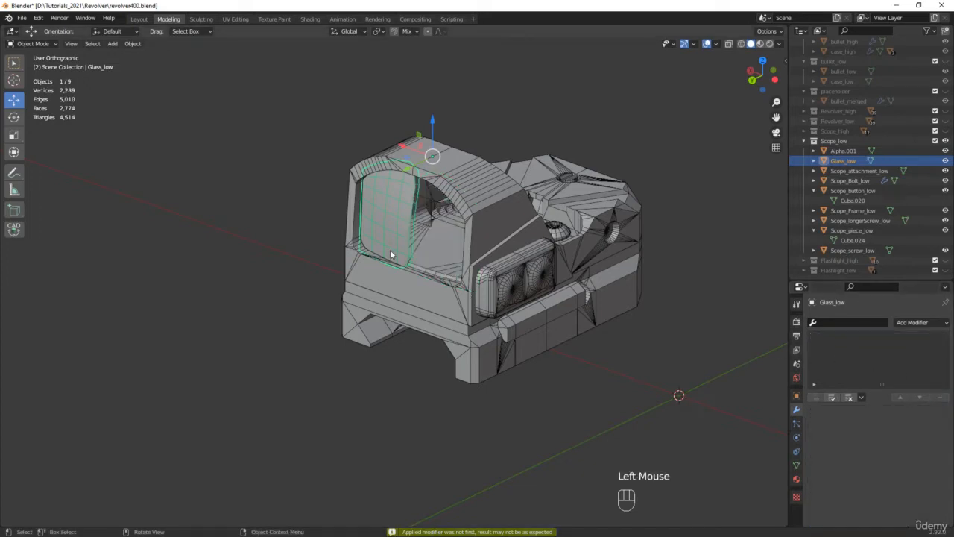
{"action": "middle_click_drag", "start_coordinate": [390, 249], "coordinate": [439, 235]}
{"action": "scroll", "coordinate": [395, 193], "scroll_direction": "up", "scroll_amount": 5}
{"action": "scroll", "coordinate": [396, 198], "scroll_direction": "down", "scroll_amount": 4}
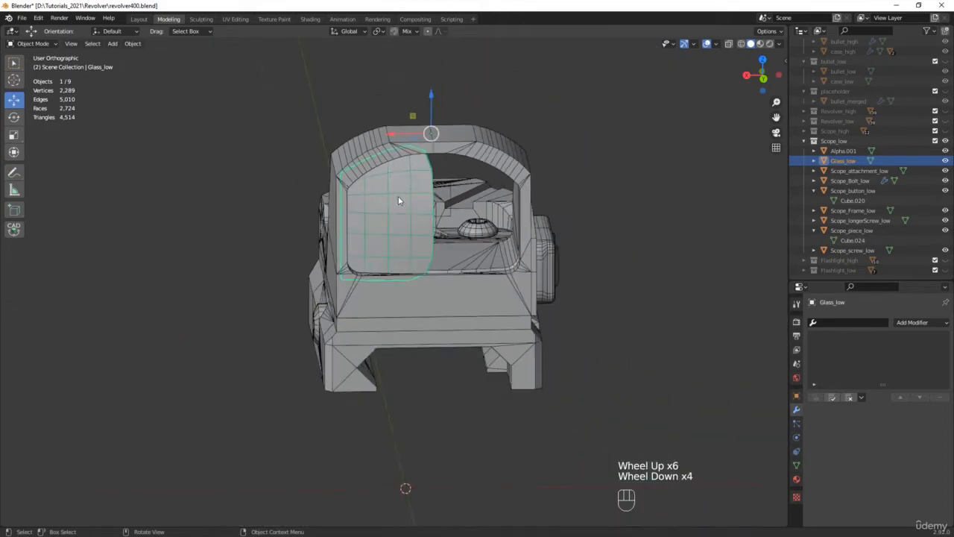
{"action": "scroll", "coordinate": [418, 155], "scroll_direction": "up", "scroll_amount": 2}
{"action": "scroll", "coordinate": [418, 155], "scroll_direction": "down", "scroll_amount": 2}
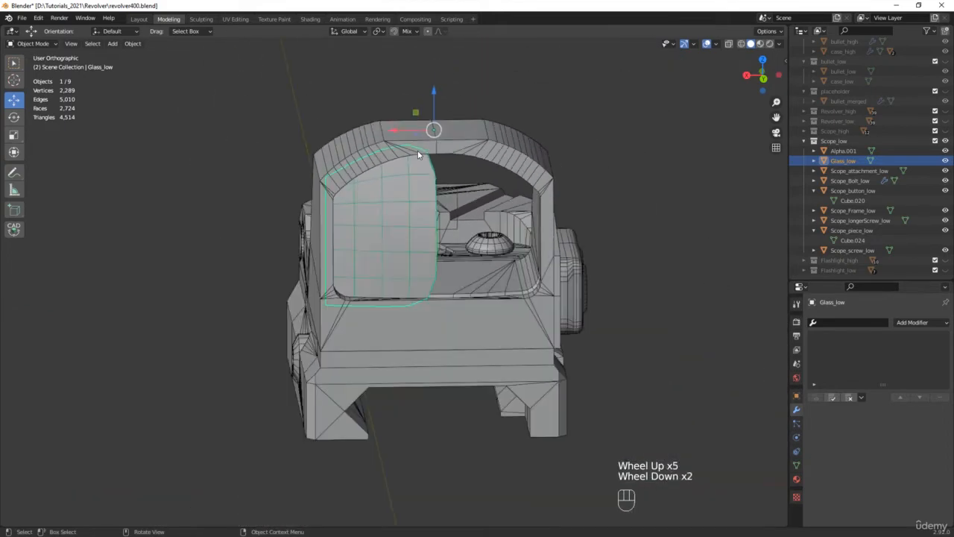
{"action": "key", "text": "ctrl+z"}
{"action": "key", "text": "ctrl+z"}
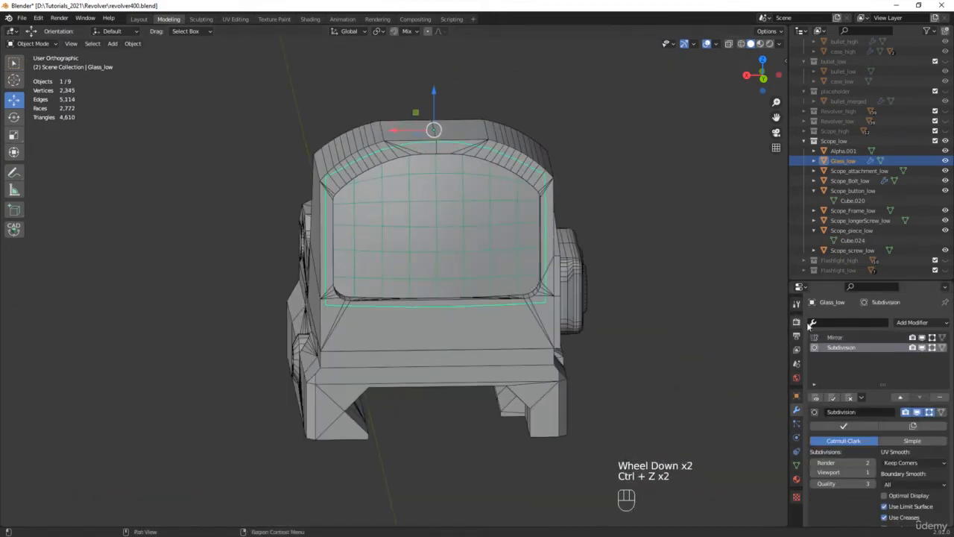
Apply the Mirror modifier and then the Subdivision modifier on Glass_low, and save the file as revolver401.blend.
{"action": "left_click", "coordinate": [847, 340]}
{"action": "left_click", "coordinate": [834, 425]}
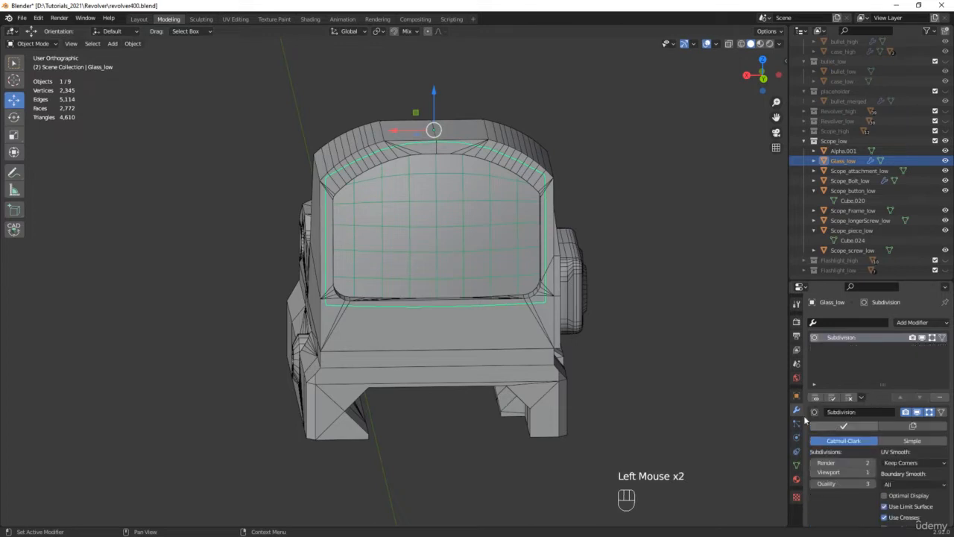
{"action": "middle_click_drag", "start_coordinate": [522, 313], "coordinate": [440, 309]}
{"action": "left_click", "coordinate": [843, 426]}
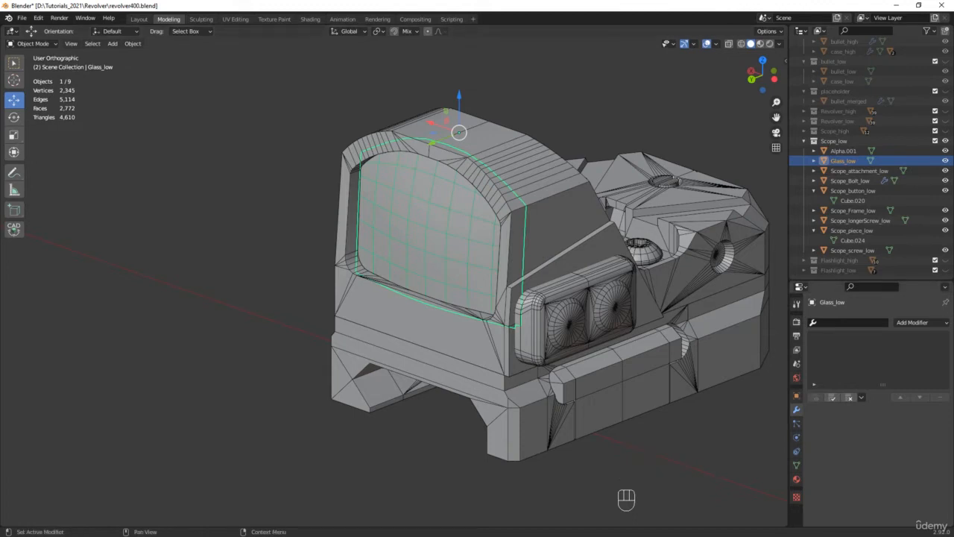
{"action": "key", "text": "ctrl+alt+s"}
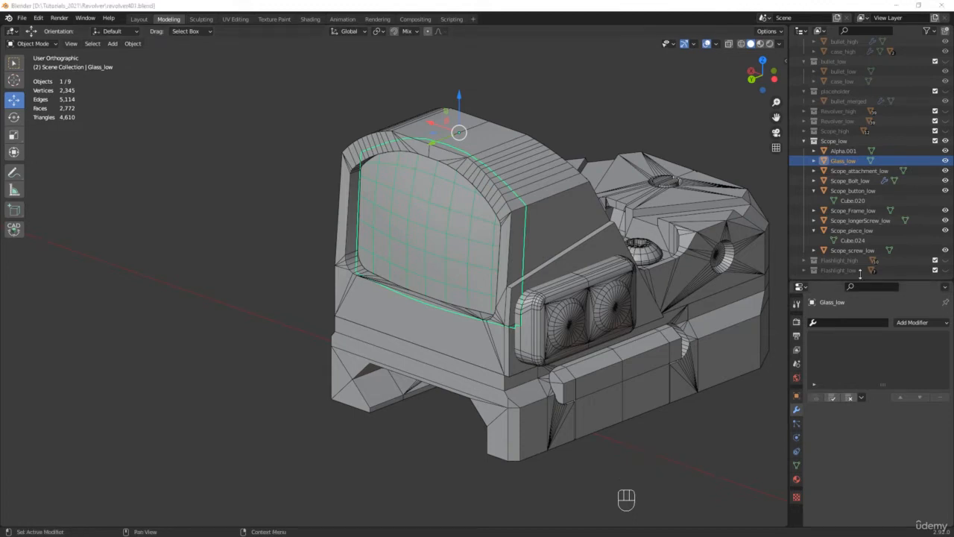
Collapse and hide the Scope_low collection, and show the Revolver_low collection with its objects expanded.
{"action": "left_click", "coordinate": [805, 141]}
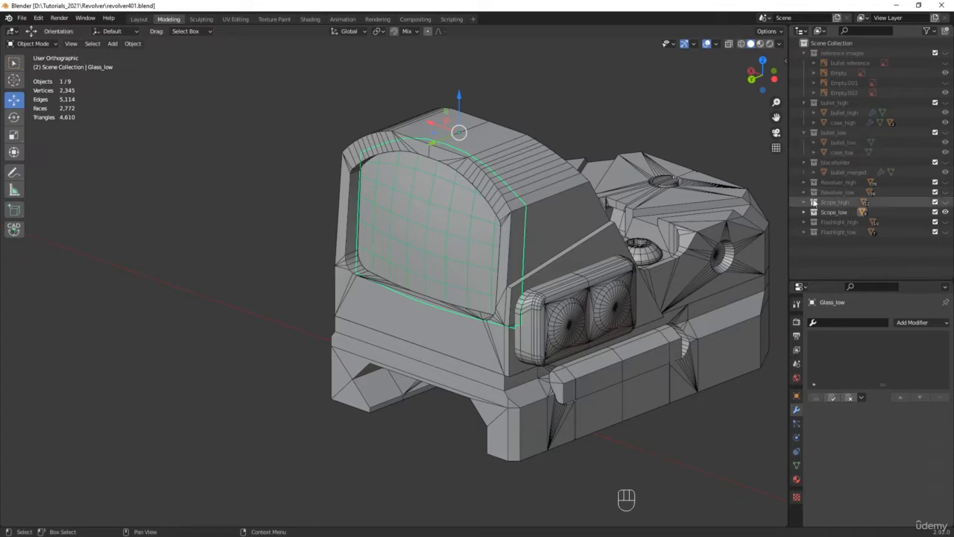
{"action": "left_click", "coordinate": [934, 192]}
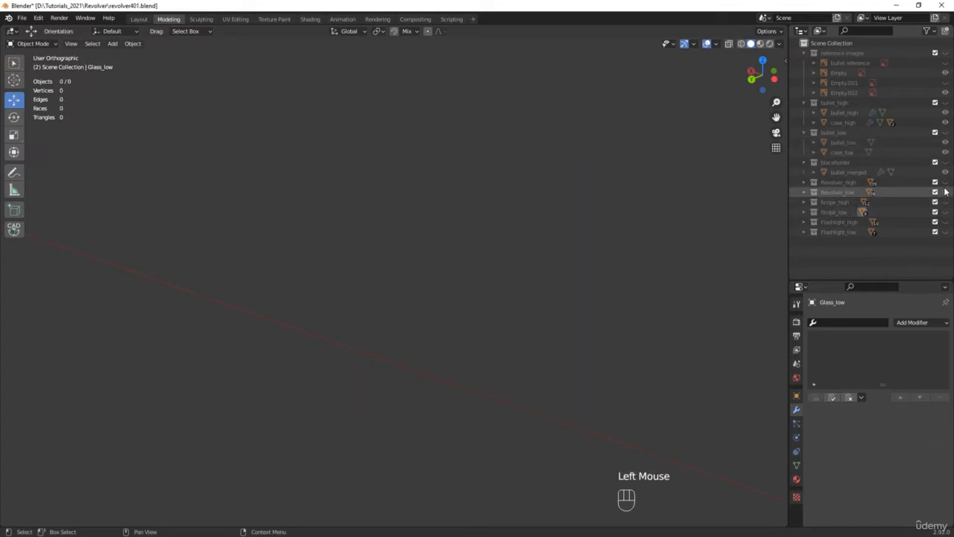
{"action": "left_click", "coordinate": [935, 183]}
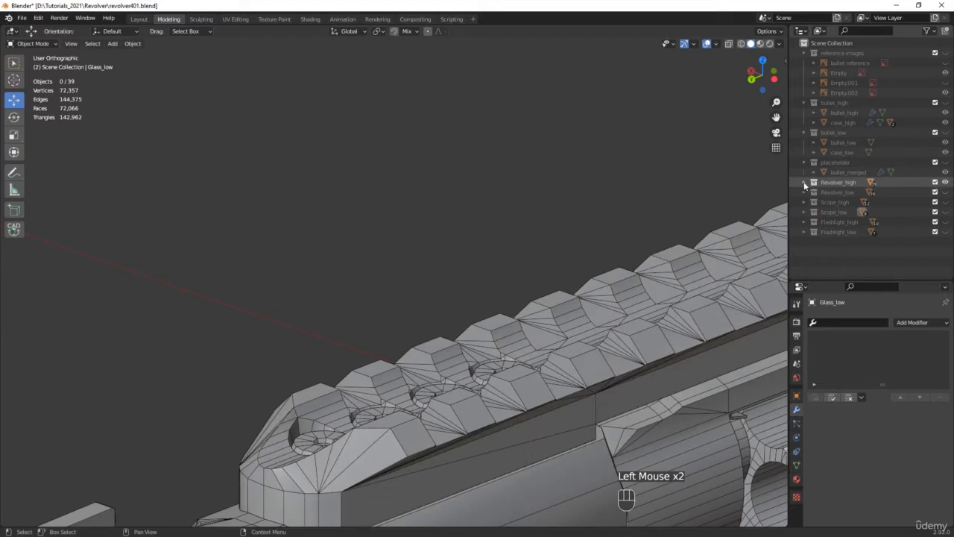
{"action": "left_click", "coordinate": [935, 183]}
{"action": "left_click", "coordinate": [934, 183]}
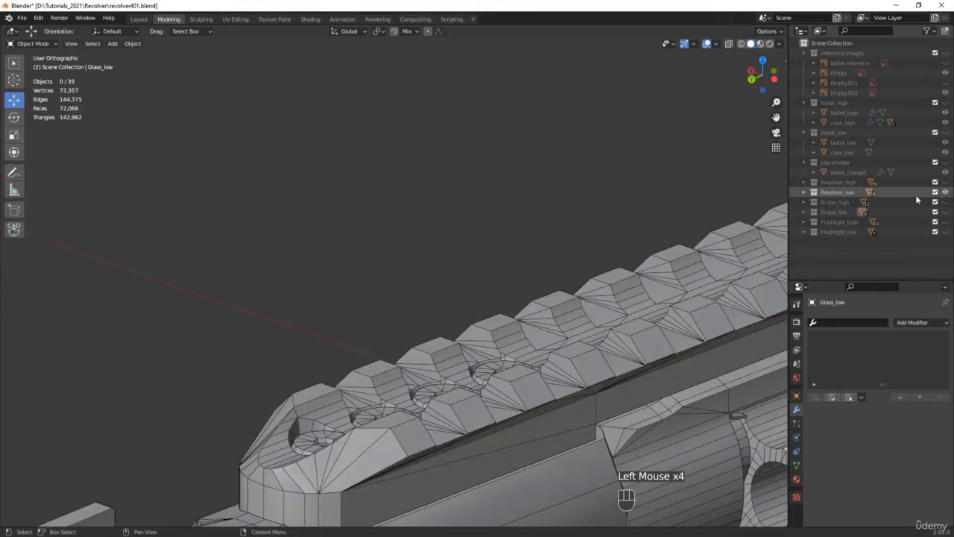
{"action": "left_click", "coordinate": [803, 192]}
{"action": "scroll", "coordinate": [861, 186], "scroll_direction": "down", "scroll_amount": 6}
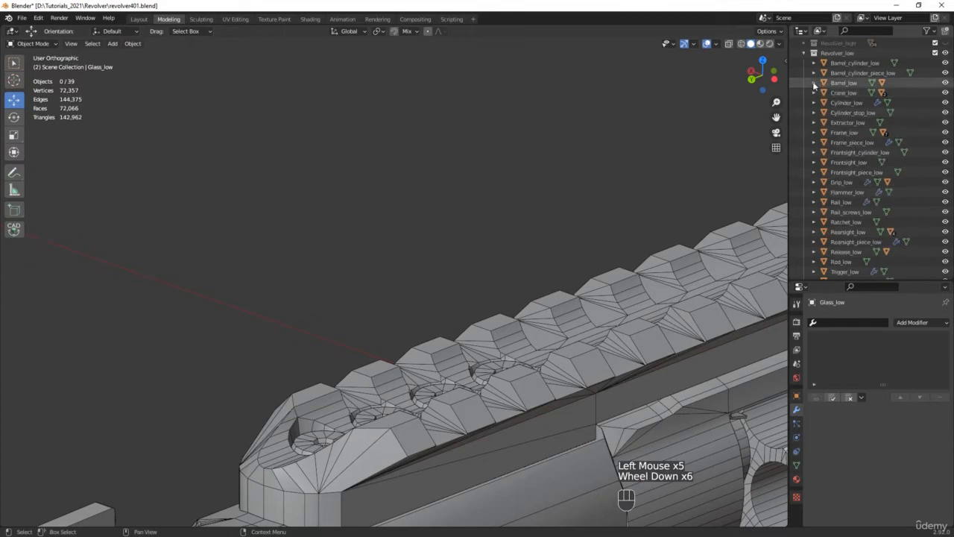
Delete the child object Cube.002 nested under Barrel_low.
{"action": "left_click", "coordinate": [814, 83]}
{"action": "left_click", "coordinate": [853, 102]}
{"action": "scroll", "coordinate": [580, 222], "scroll_direction": "down", "scroll_amount": 2}
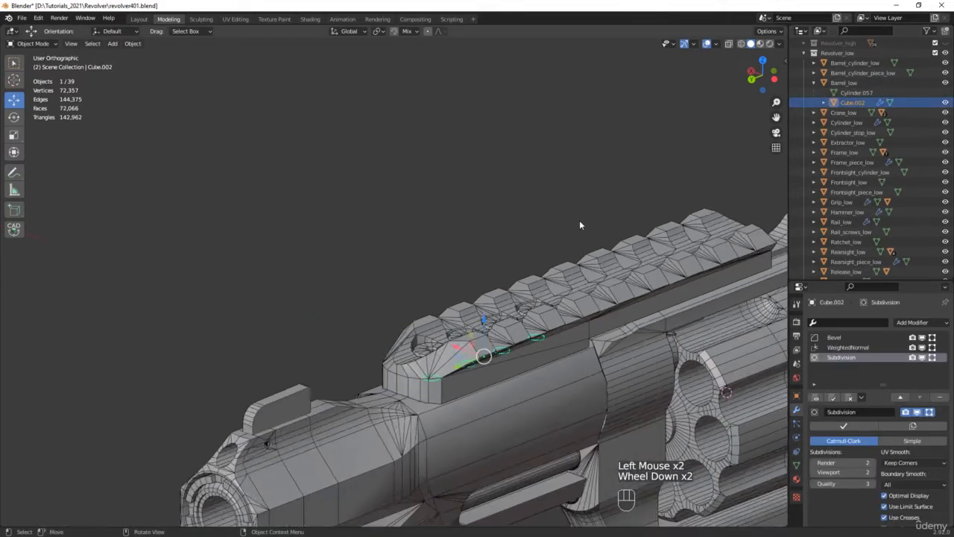
{"action": "scroll", "coordinate": [580, 225], "scroll_direction": "down", "scroll_amount": 1}
{"action": "middle_click_drag", "start_coordinate": [580, 225], "coordinate": [358, 160], "text": "shift"}
{"action": "key", "text": "x"}
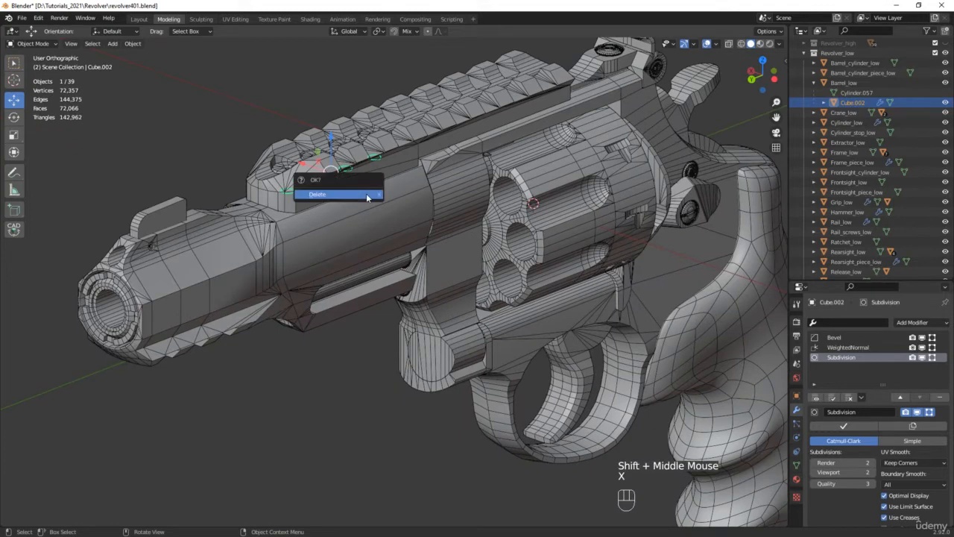
{"action": "left_click", "coordinate": [365, 195]}
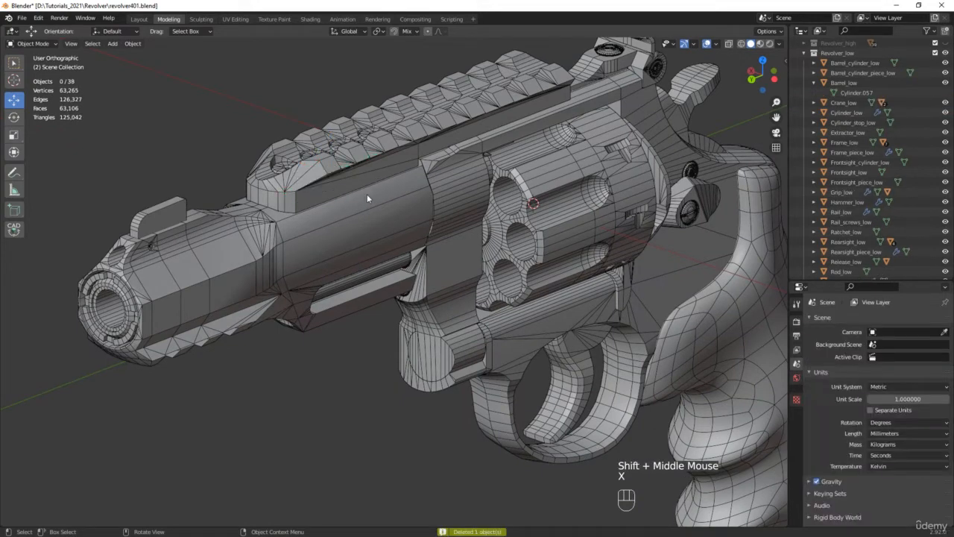
Turn on X-ray display and delete the child objects Cylinder.005 and Cylinder.006 nested under Crane_low.
{"action": "left_click", "coordinate": [813, 103]}
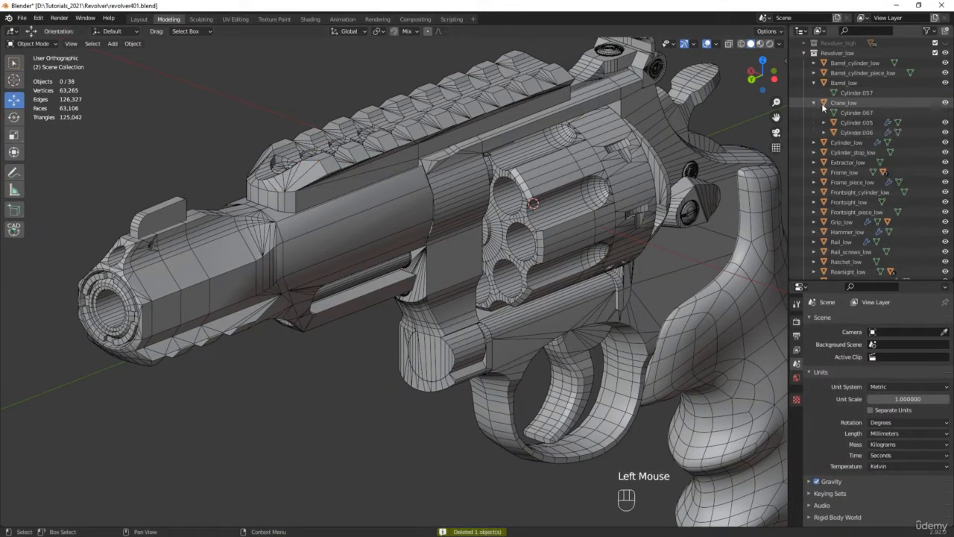
{"action": "left_click", "coordinate": [856, 122]}
{"action": "left_click", "coordinate": [853, 132], "text": "shift"}
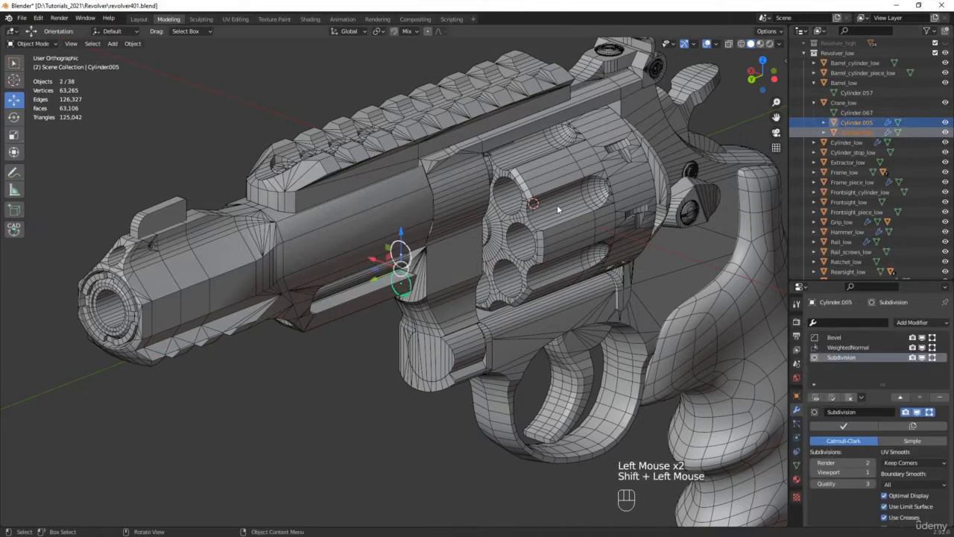
{"action": "key", "text": "alt+z"}
{"action": "scroll", "coordinate": [566, 211], "scroll_direction": "down", "scroll_amount": 1}
{"action": "middle_click_drag", "start_coordinate": [555, 209], "coordinate": [462, 186], "text": "shift"}
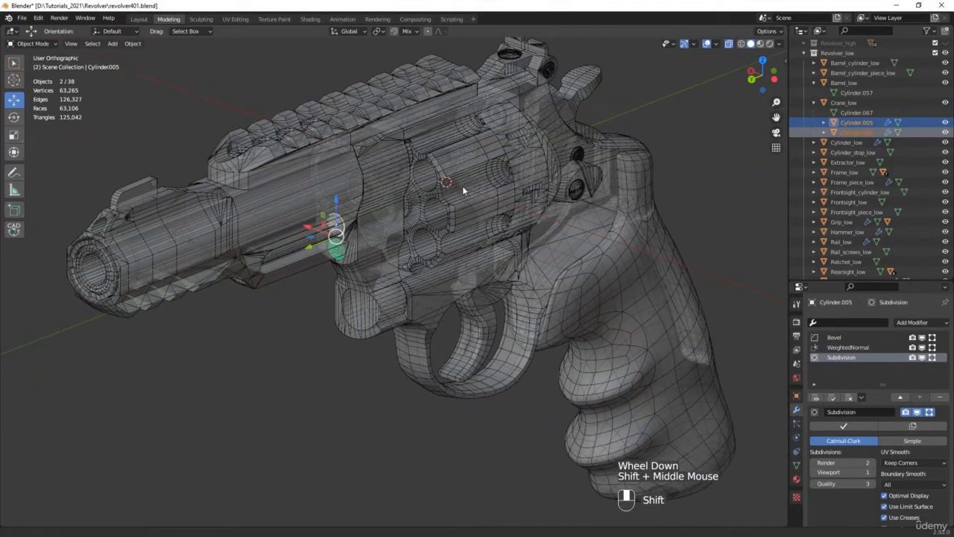
{"action": "key", "text": "x"}
{"action": "left_click", "coordinate": [710, 206]}
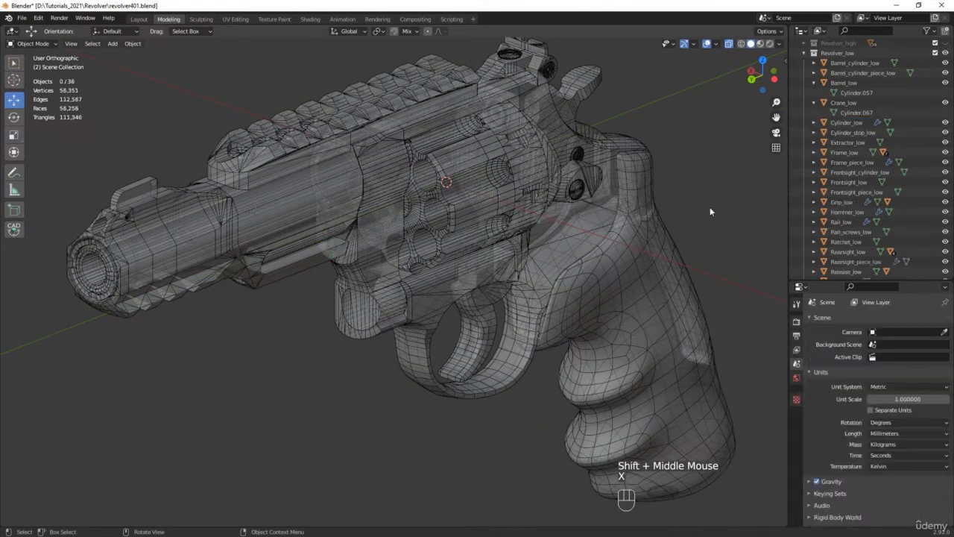
Delete all child objects nested under Frame_low, from Cylinder.001 through Cylinder.020, keeping the frame's own mesh.
{"action": "left_click", "coordinate": [814, 152]}
{"action": "left_click", "coordinate": [855, 172]}
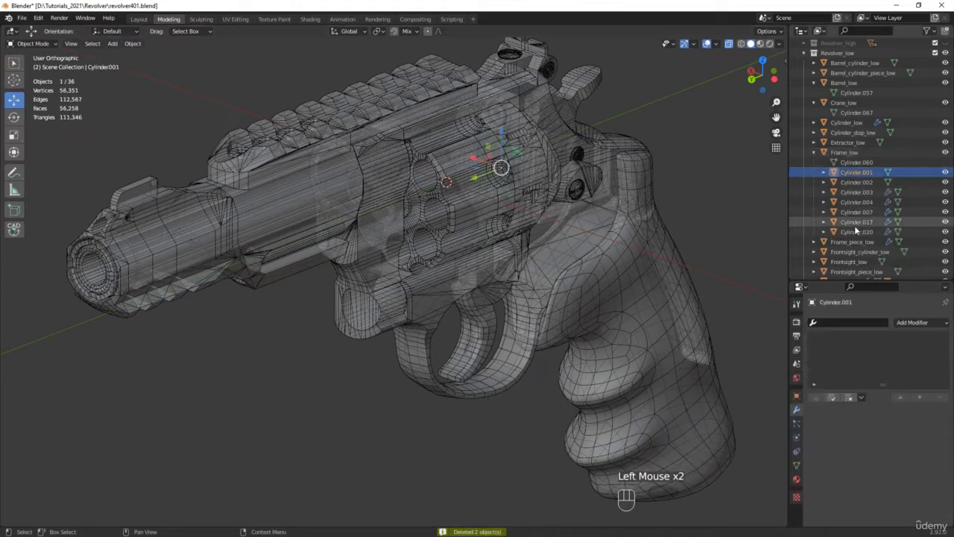
{"action": "left_click", "coordinate": [851, 233], "text": "shift"}
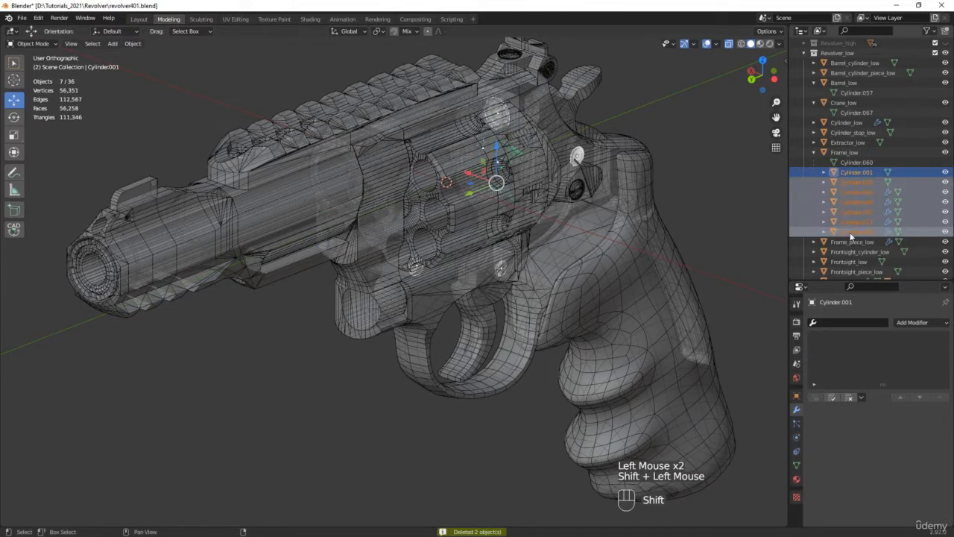
{"action": "key", "text": "x"}
{"action": "left_click", "coordinate": [637, 203]}
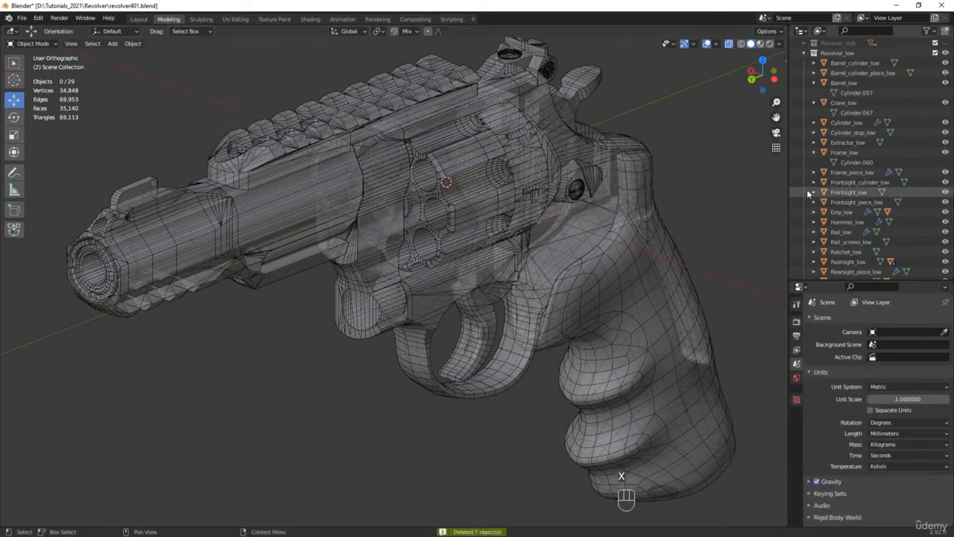
{"action": "left_click", "coordinate": [847, 165]}
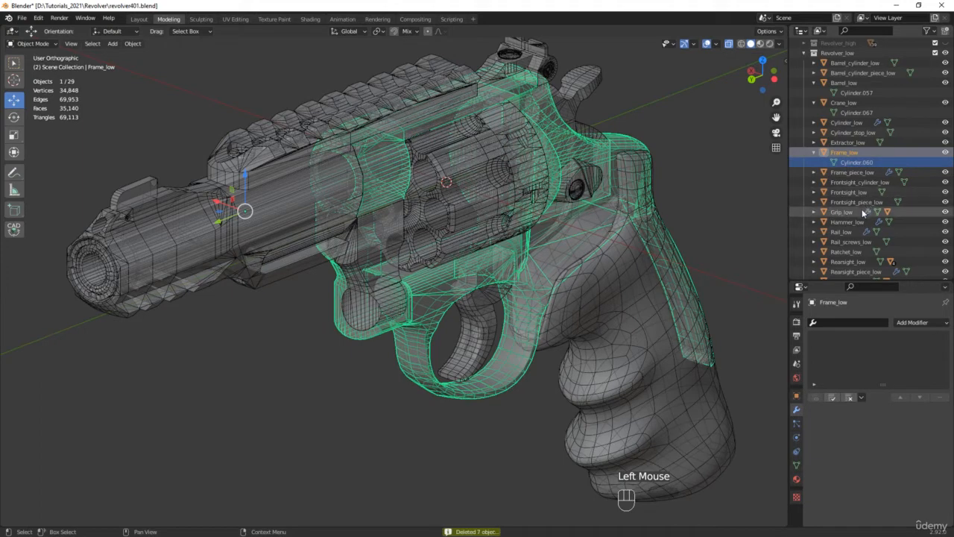
Delete the child object Cylinder.008 nested under Grip_low.
{"action": "left_click", "coordinate": [814, 214]}
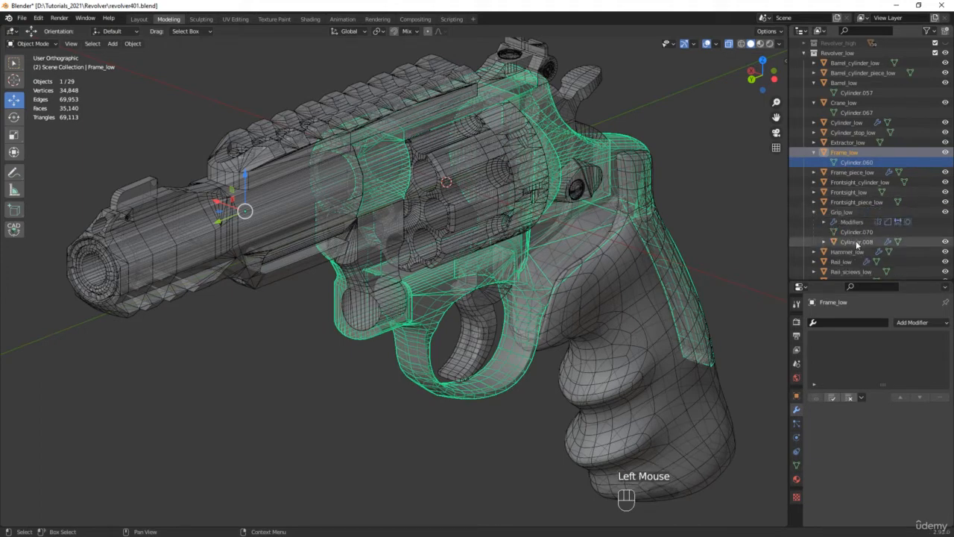
{"action": "left_click", "coordinate": [856, 246]}
{"action": "middle_click_drag", "start_coordinate": [667, 307], "coordinate": [653, 303]}
{"action": "middle_click_drag", "start_coordinate": [653, 302], "coordinate": [578, 264], "text": "shift"}
{"action": "key", "text": "x"}
{"action": "left_click", "coordinate": [580, 262]}
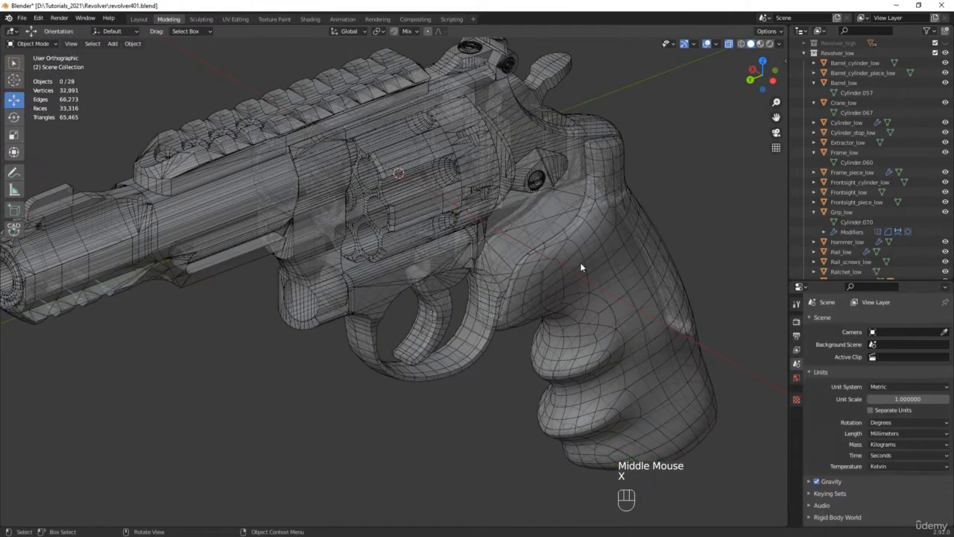
Collapse the expanded Grip_low, Frame_low, Crane_low and Barrel_low entries in the Revolver_low collection.
{"action": "left_click", "coordinate": [813, 211]}
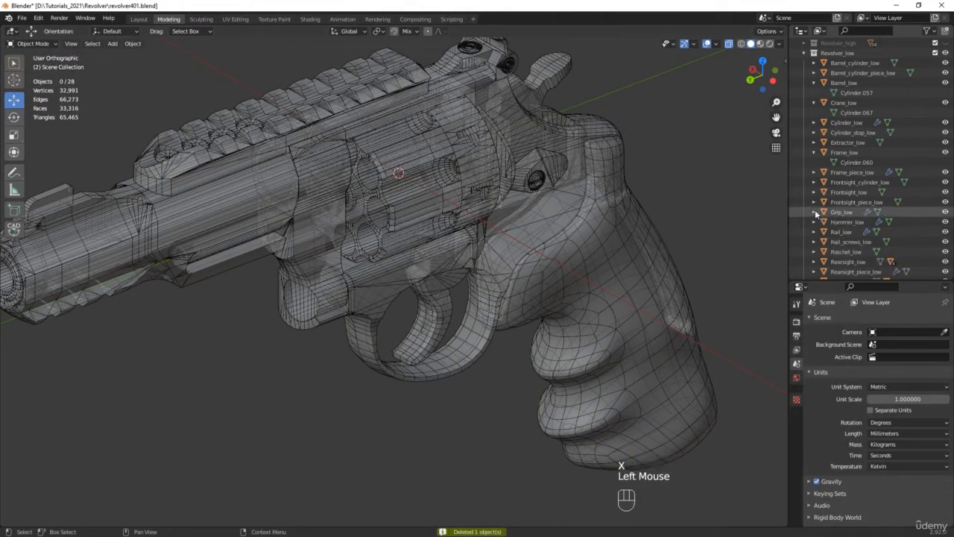
{"action": "left_click", "coordinate": [815, 152]}
{"action": "left_click", "coordinate": [813, 102]}
{"action": "left_click", "coordinate": [814, 83]}
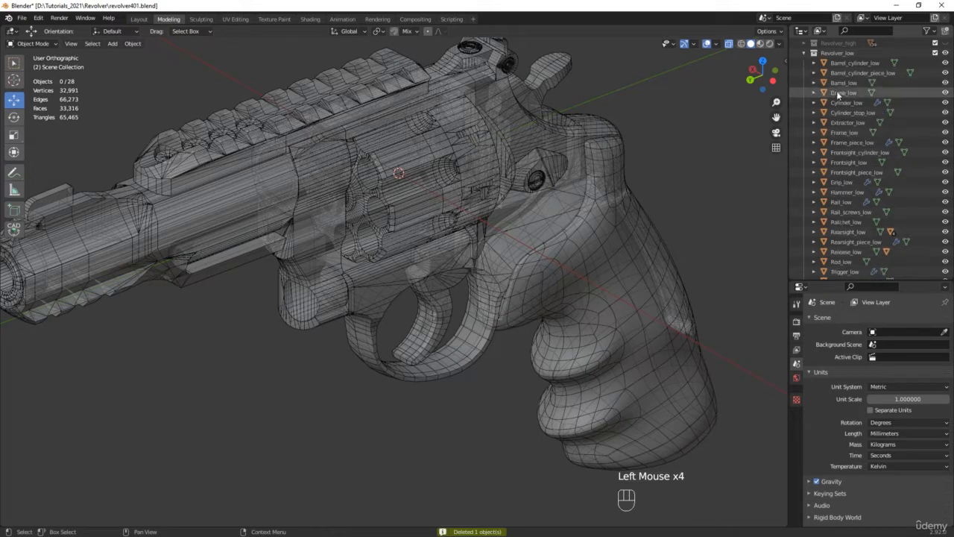
Delete the child objects Cylinder.009, Cylinder.021, Cylinder.023 and Cylinder.026 nested under Rearsight_low.
{"action": "left_click", "coordinate": [813, 232]}
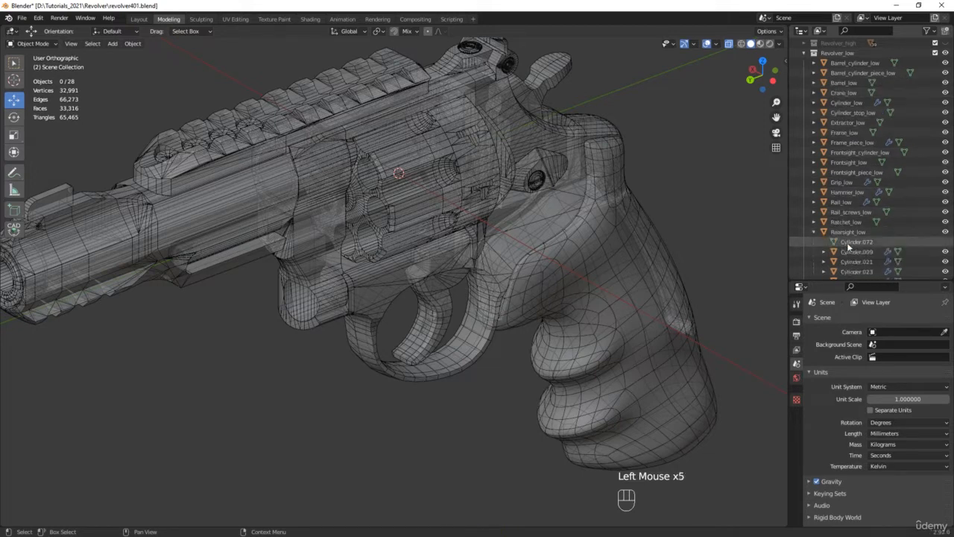
{"action": "left_click", "coordinate": [864, 253]}
{"action": "scroll", "coordinate": [864, 253], "scroll_direction": "down", "scroll_amount": 1}
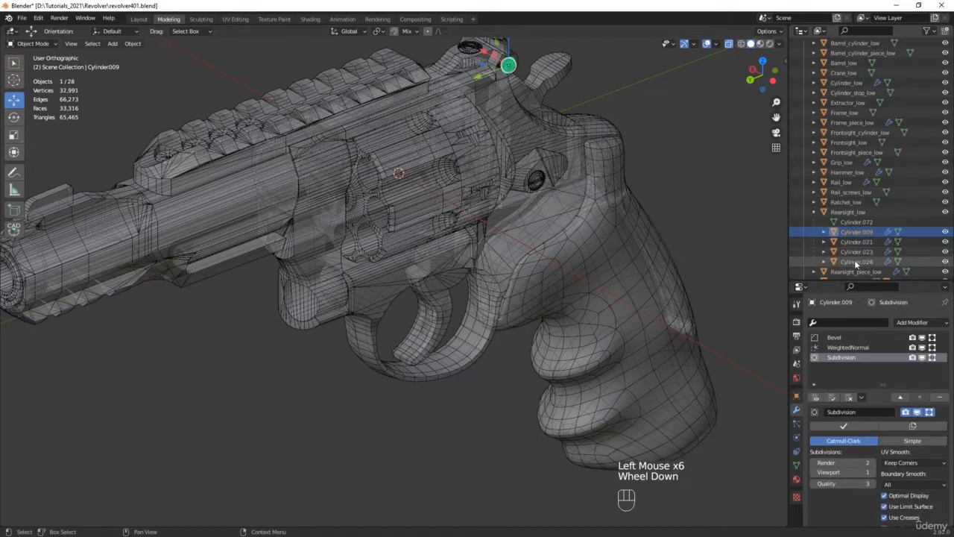
{"action": "left_click", "coordinate": [857, 262], "text": "shift"}
{"action": "middle_click_drag", "start_coordinate": [595, 146], "coordinate": [563, 200]}
{"action": "key", "text": "x"}
{"action": "left_click", "coordinate": [563, 199]}
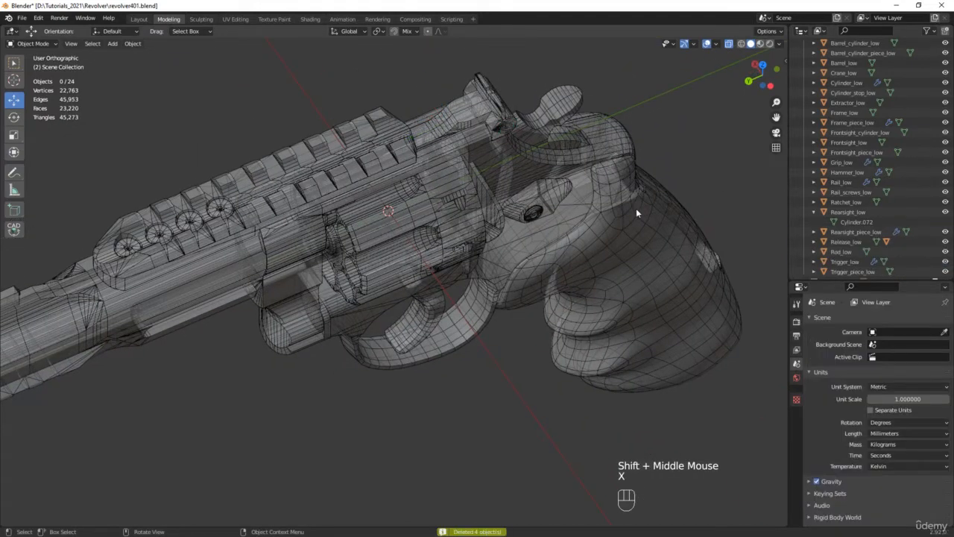
Delete the child object Cylinder.029 nested under Release_low.
{"action": "left_click", "coordinate": [815, 242]}
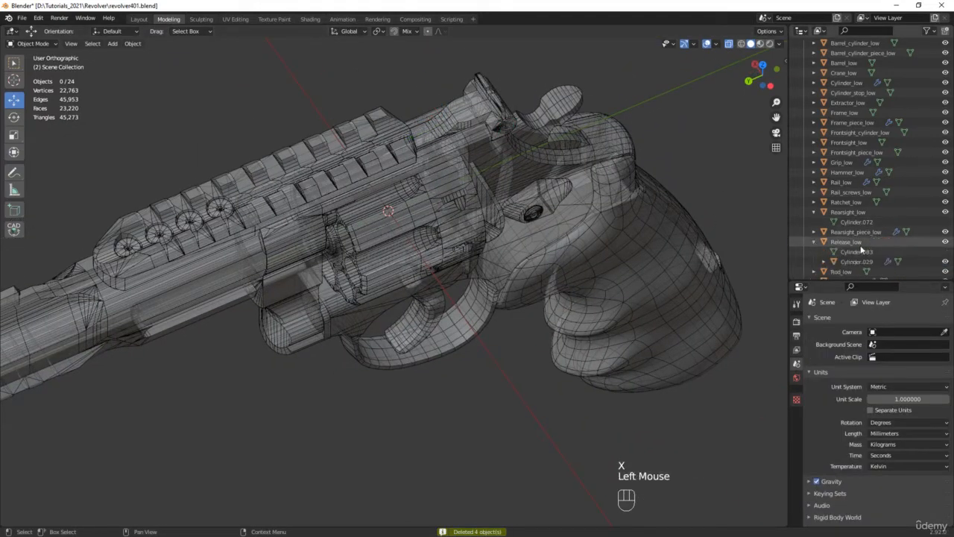
{"action": "left_click", "coordinate": [856, 262]}
{"action": "middle_click_drag", "start_coordinate": [542, 217], "coordinate": [529, 209]}
{"action": "key", "text": "x"}
{"action": "left_click", "coordinate": [528, 208]}
{"action": "scroll", "coordinate": [850, 235], "scroll_direction": "down", "scroll_amount": 2}
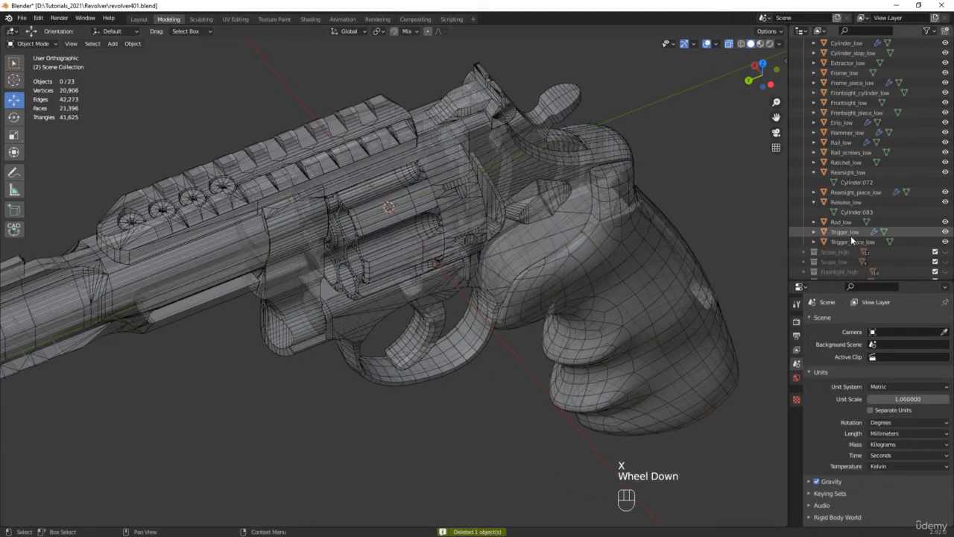
Collapse the Rearsight_low and Release_low entries, and turn off X-ray display.
{"action": "left_click", "coordinate": [814, 172]}
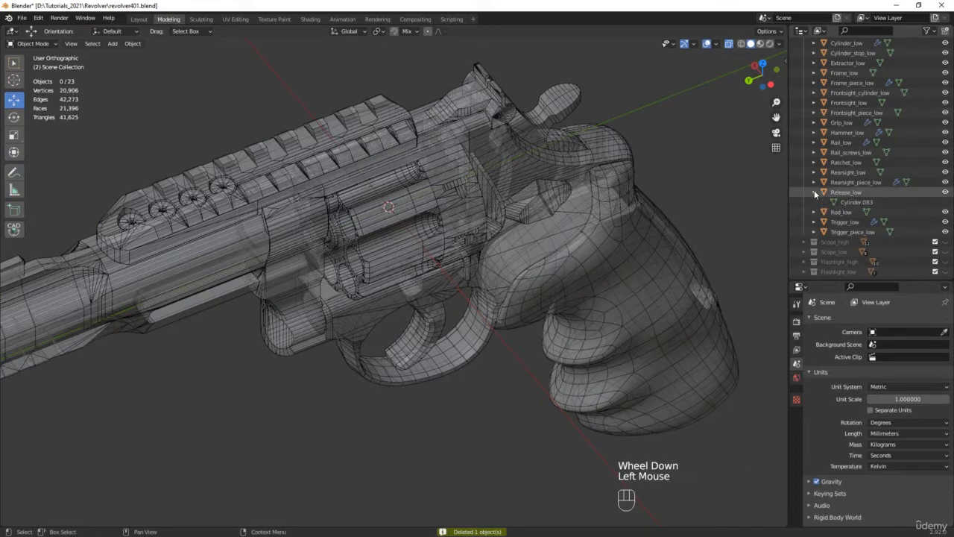
{"action": "left_click", "coordinate": [815, 192]}
{"action": "scroll", "coordinate": [595, 182], "scroll_direction": "down", "scroll_amount": 1}
{"action": "mouse_move", "coordinate": [595, 182]}
{"action": "middle_mouse_down"}
{"action": "mouse_move", "coordinate": [480, 178]}
{"action": "mouse_move", "coordinate": [599, 275]}
{"action": "middle_mouse_up"}
{"action": "key", "text": "alt+z"}
Remove the Subdivision, WeightedNormal and Bevel modifiers from Grip_low, keeping its Mirror modifier.
{"action": "left_click", "coordinate": [659, 315]}
{"action": "middle_click_drag", "start_coordinate": [687, 327], "coordinate": [632, 306], "text": "shift"}
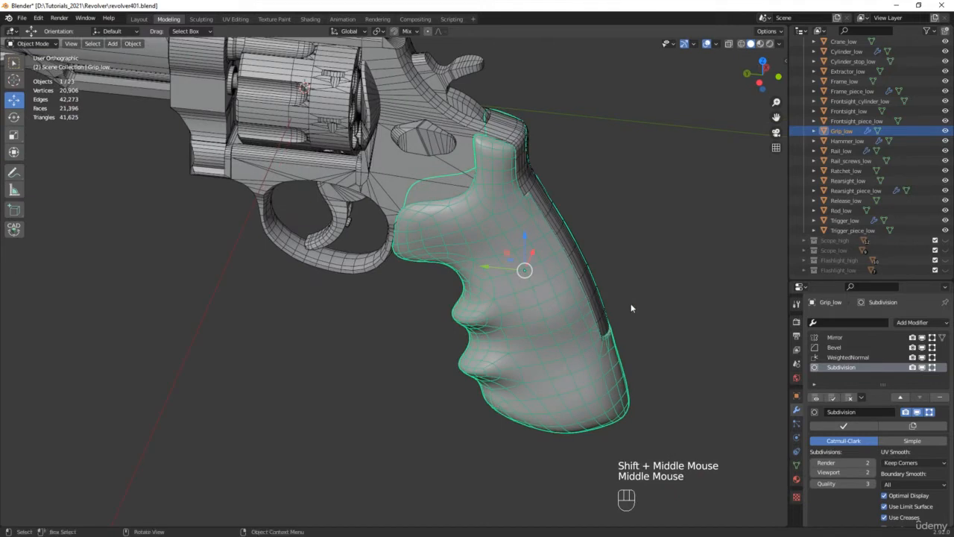
{"action": "left_click", "coordinate": [922, 368]}
{"action": "left_click", "coordinate": [922, 367]}
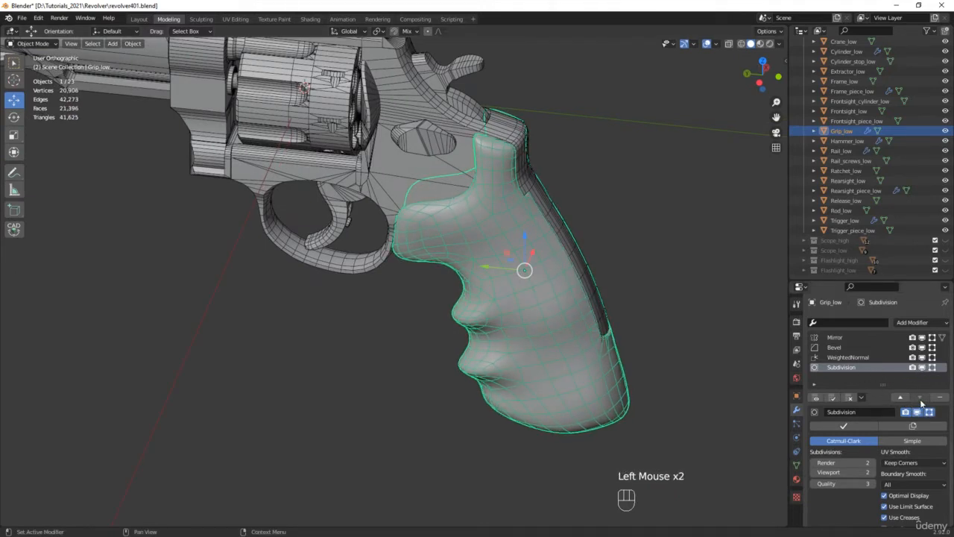
{"action": "left_click", "coordinate": [941, 400]}
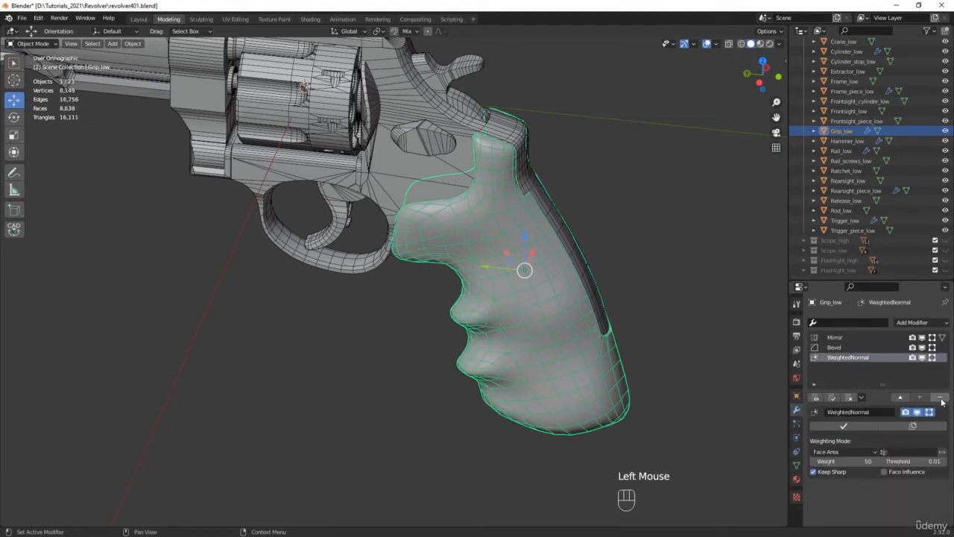
{"action": "left_click", "coordinate": [941, 400]}
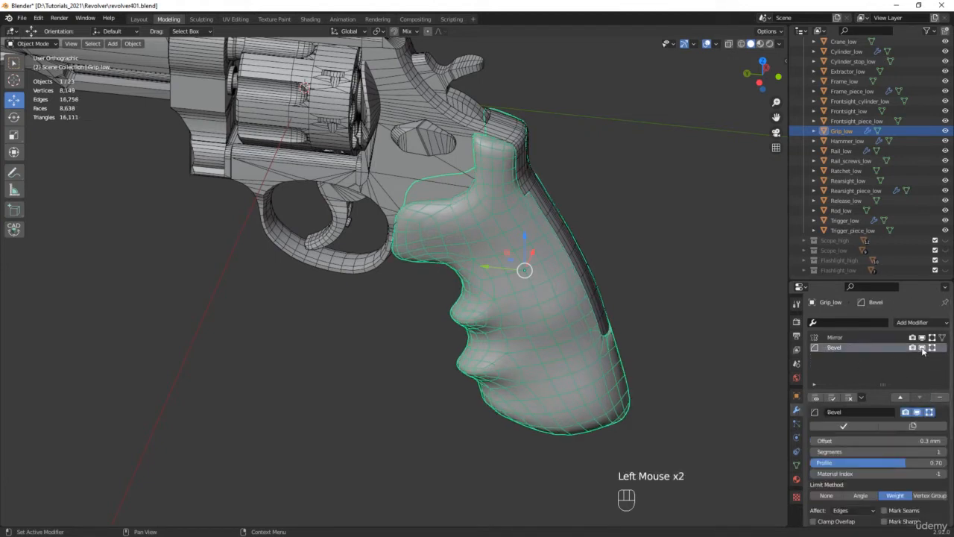
{"action": "left_click", "coordinate": [922, 348]}
{"action": "left_click", "coordinate": [922, 348]}
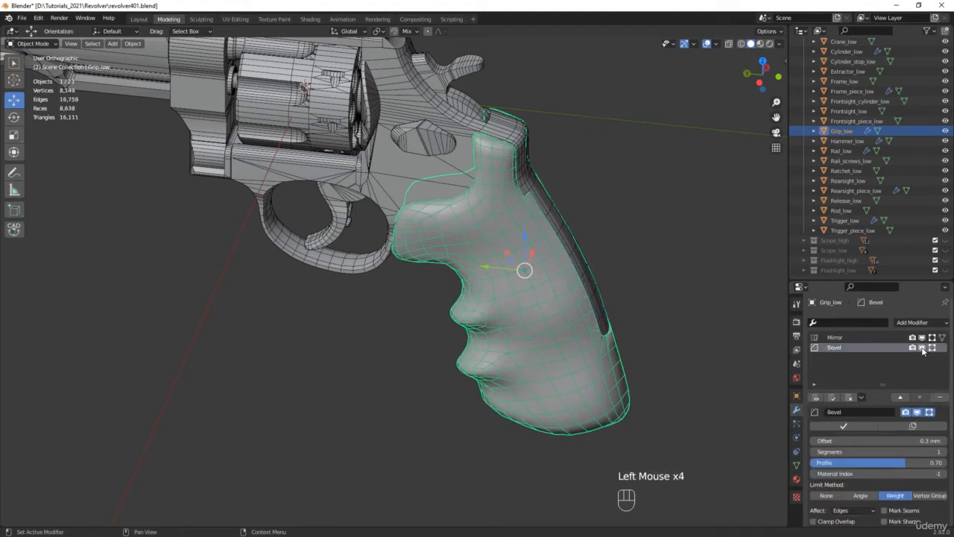
{"action": "left_click", "coordinate": [942, 399]}
Check the barrel and crane objects for modifiers, and remove Subdivision, Remesh, CorrectiveSmooth and Decimate from Cylinder_low.
{"action": "middle_click_drag", "start_coordinate": [392, 204], "coordinate": [489, 210]}
{"action": "left_click", "coordinate": [541, 201]}
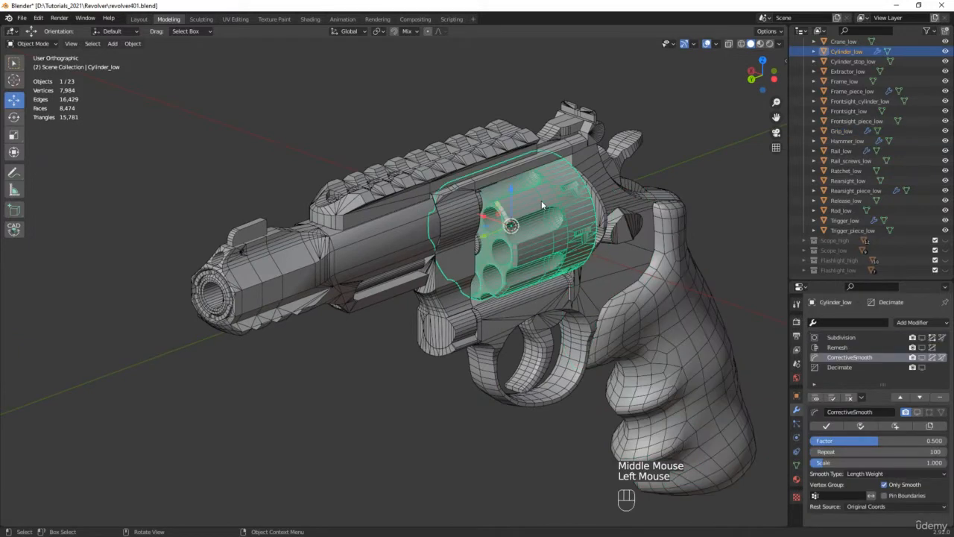
{"action": "scroll", "coordinate": [846, 112], "scroll_direction": "up", "scroll_amount": 2}
{"action": "left_click", "coordinate": [848, 93]}
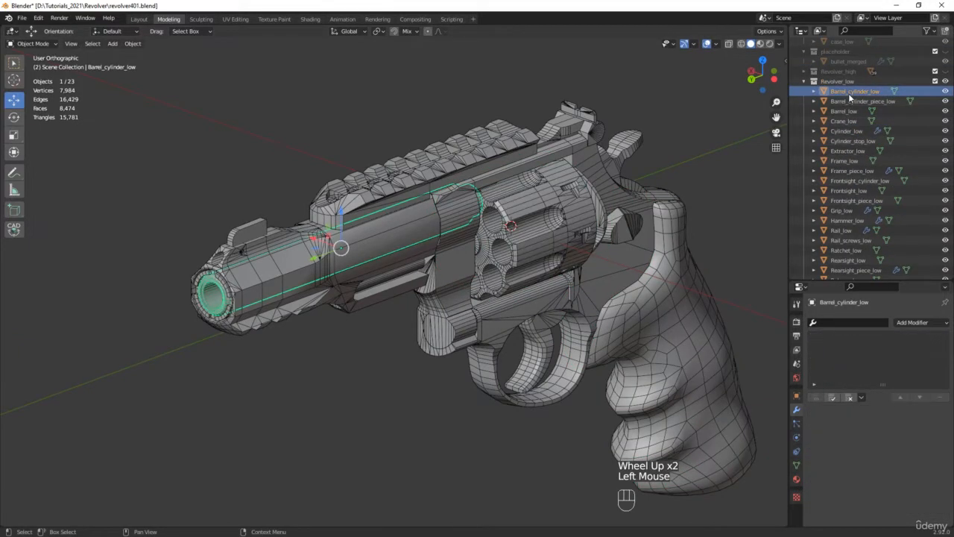
{"action": "left_click", "coordinate": [845, 102]}
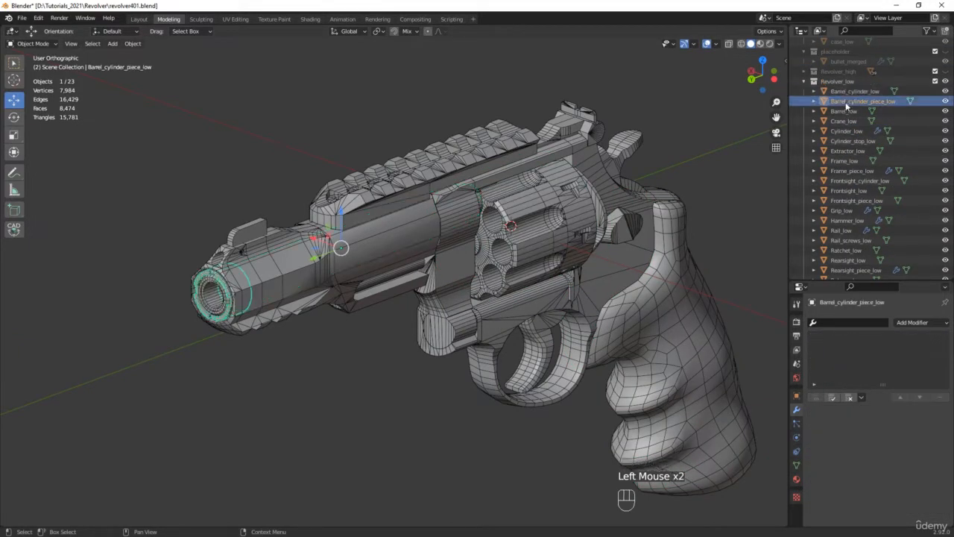
{"action": "left_click", "coordinate": [844, 111]}
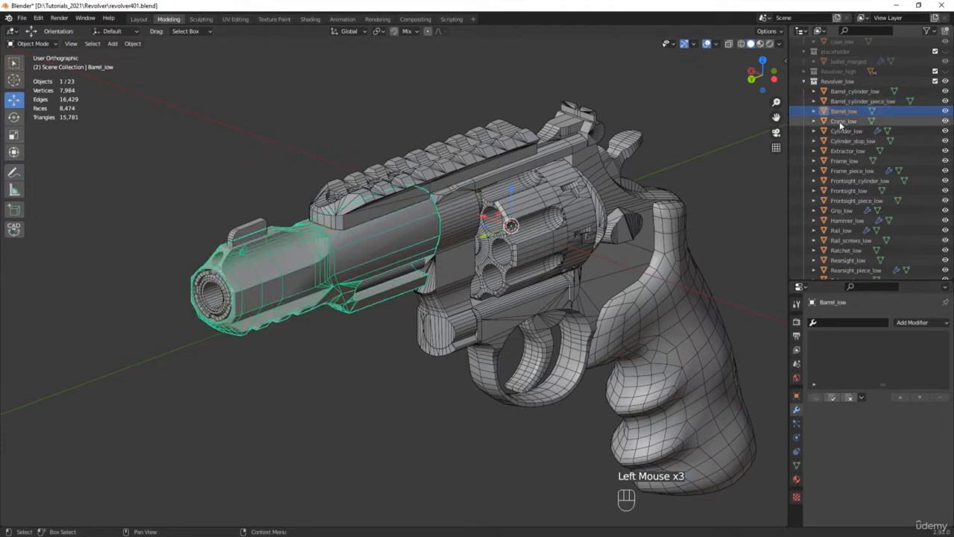
{"action": "left_click", "coordinate": [843, 121]}
{"action": "left_click", "coordinate": [845, 130]}
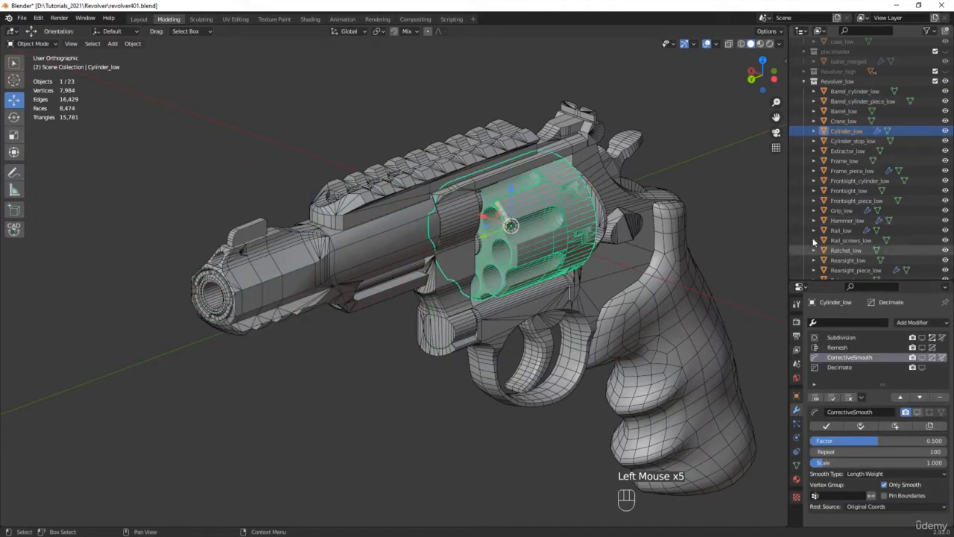
{"action": "left_click", "coordinate": [943, 397]}
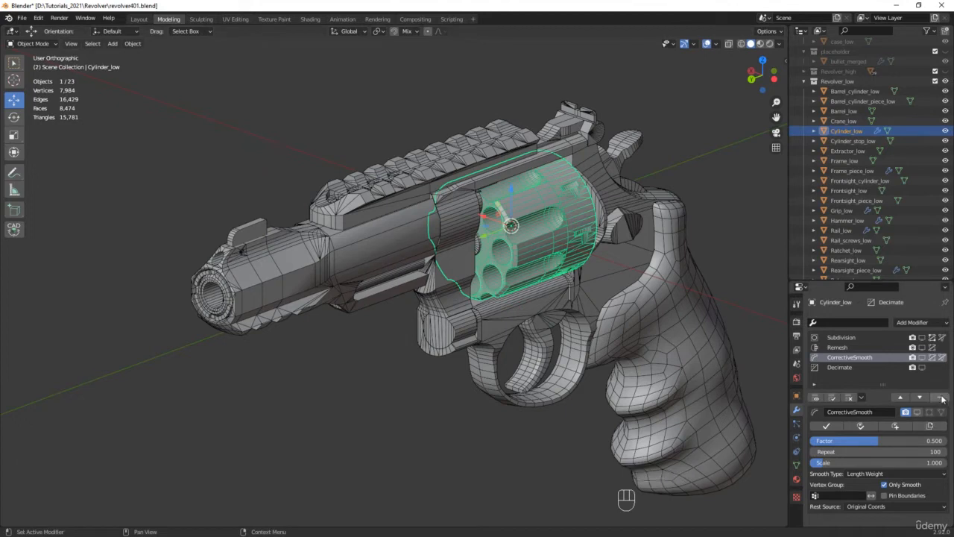
{"action": "left_click", "coordinate": [943, 397]}
{"action": "left_click", "coordinate": [943, 398]}
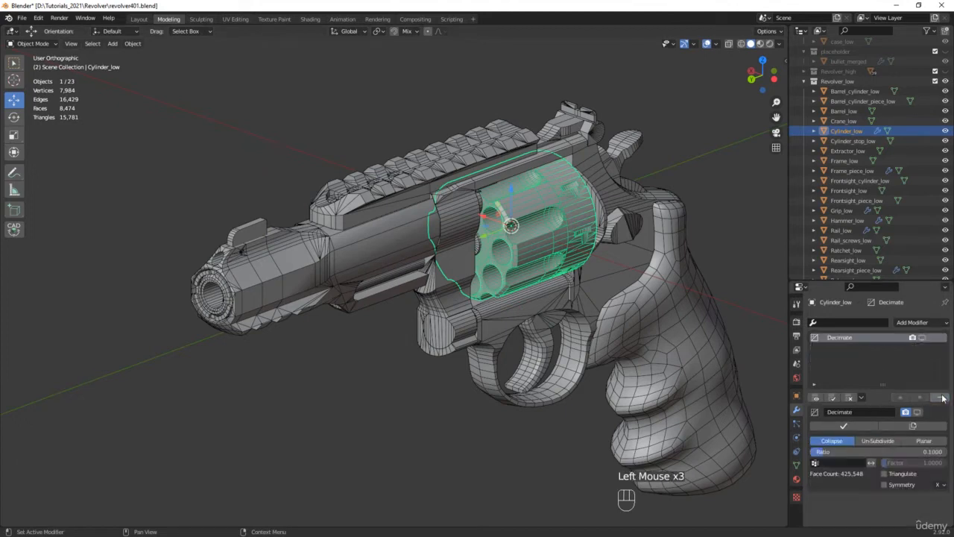
{"action": "left_click", "coordinate": [942, 398]}
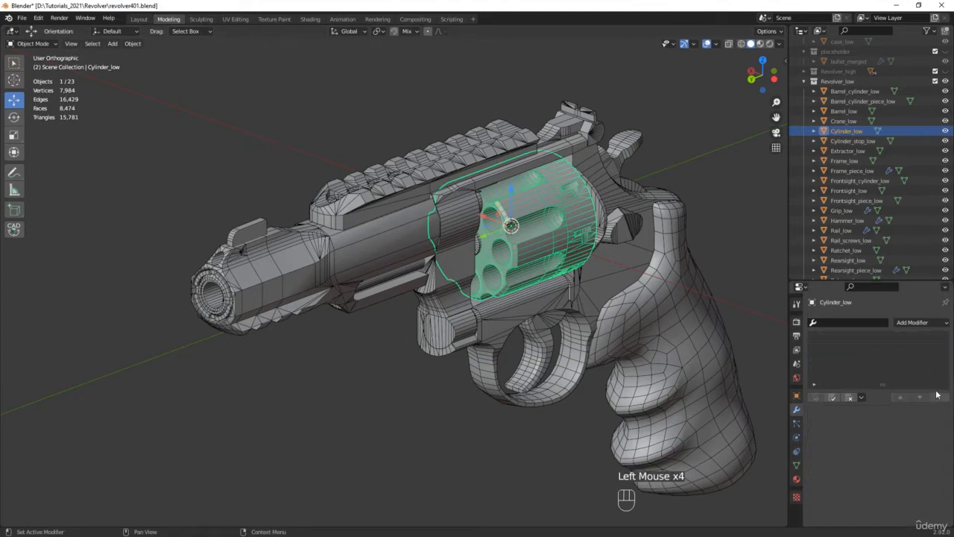
Check the cylinder stop, extractor and frame for modifiers, and apply the Solidify modifier on Frame_piece_low.
{"action": "left_click", "coordinate": [852, 142]}
{"action": "left_click", "coordinate": [850, 151]}
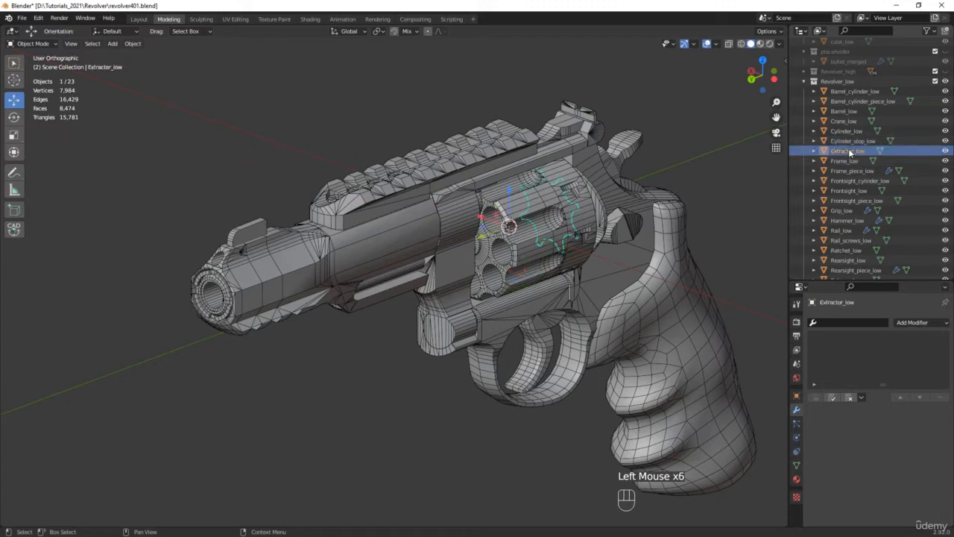
{"action": "left_click", "coordinate": [845, 161]}
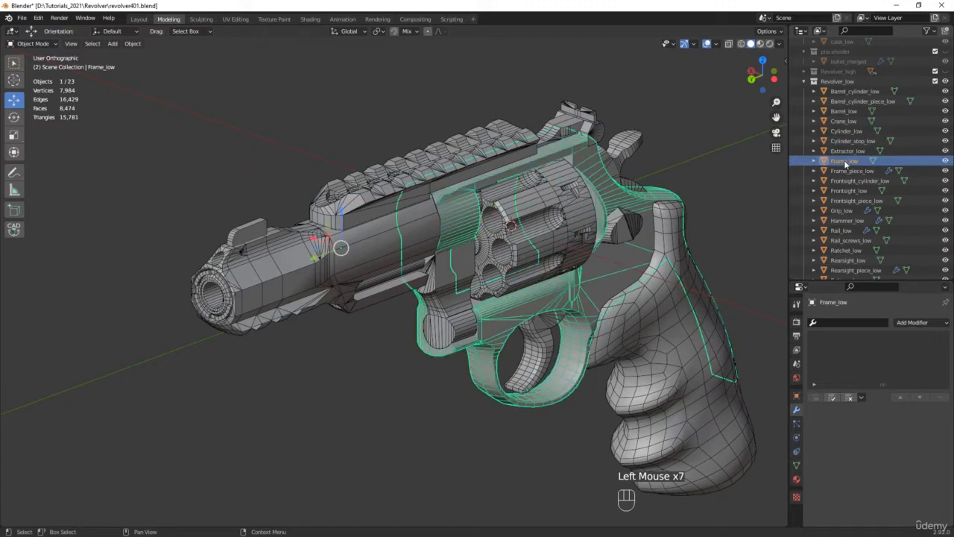
{"action": "left_click", "coordinate": [849, 171]}
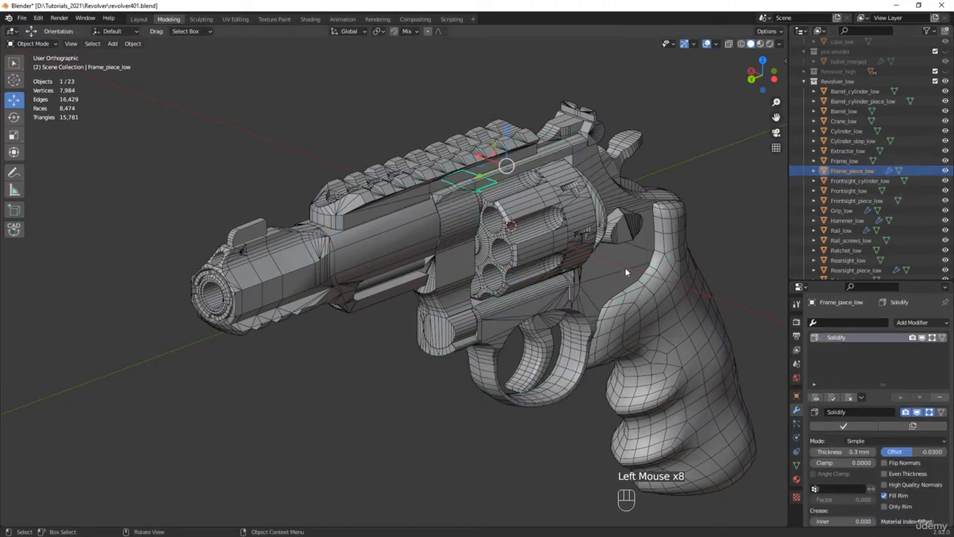
{"action": "scroll", "coordinate": [485, 179], "scroll_direction": "up", "scroll_amount": 4}
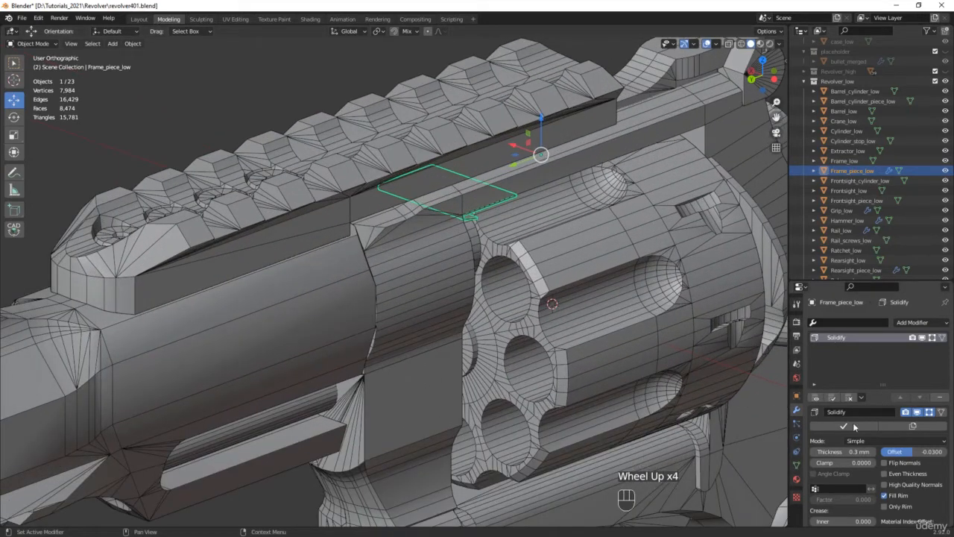
{"action": "left_click", "coordinate": [850, 423]}
Check the front sight parts, grip and hammer for modifiers, and apply the FC_Mirror modifier on Rail_low.
{"action": "left_click", "coordinate": [848, 183]}
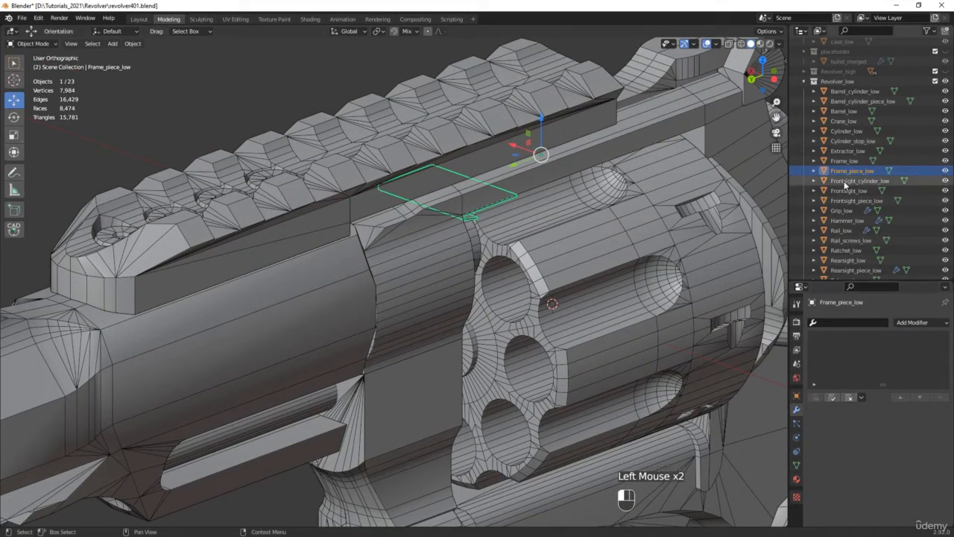
{"action": "left_click", "coordinate": [850, 190]}
{"action": "left_click", "coordinate": [849, 201]}
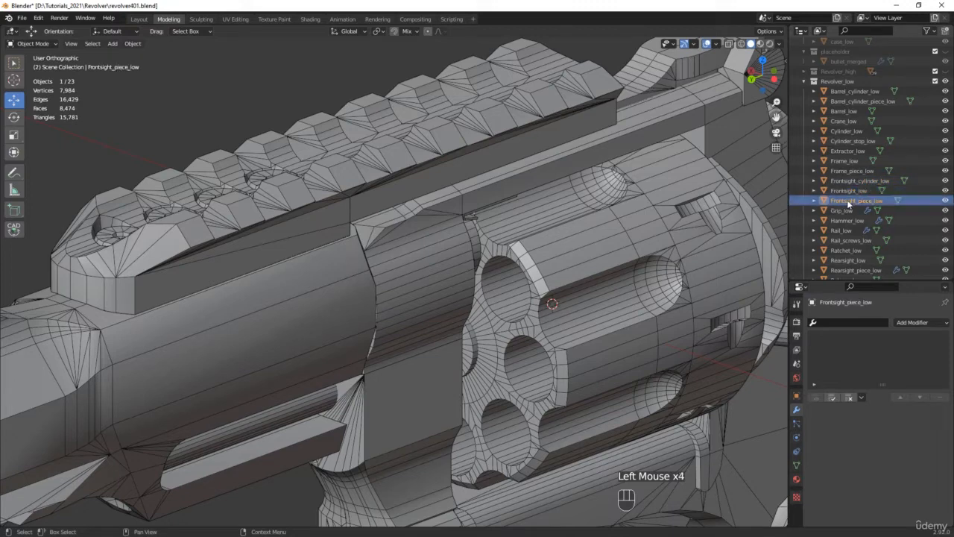
{"action": "left_click", "coordinate": [845, 211]}
{"action": "scroll", "coordinate": [614, 303], "scroll_direction": "down", "scroll_amount": 2}
{"action": "middle_click_drag", "start_coordinate": [614, 303], "coordinate": [475, 269], "text": "shift"}
{"action": "left_click", "coordinate": [847, 219]}
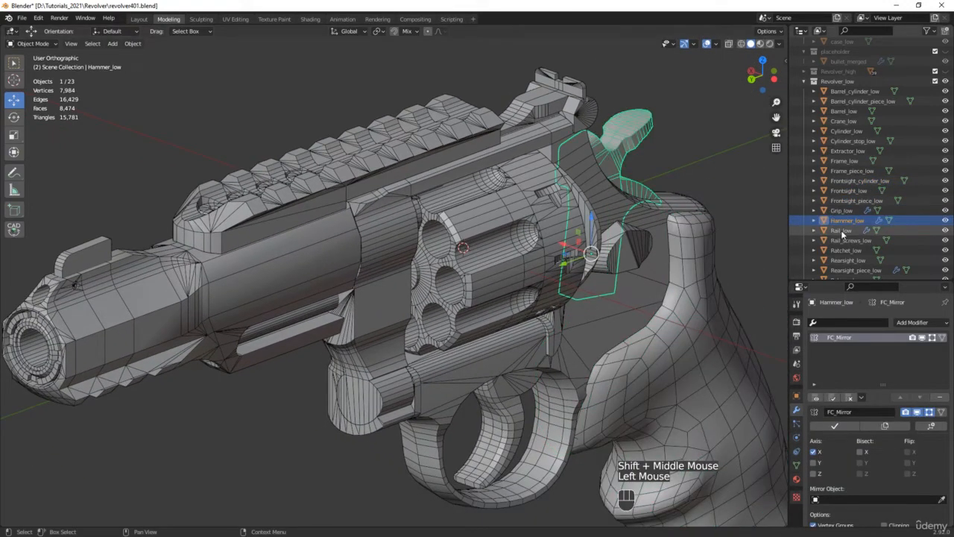
{"action": "left_click", "coordinate": [842, 232]}
{"action": "middle_click_drag", "start_coordinate": [493, 228], "coordinate": [300, 204]}
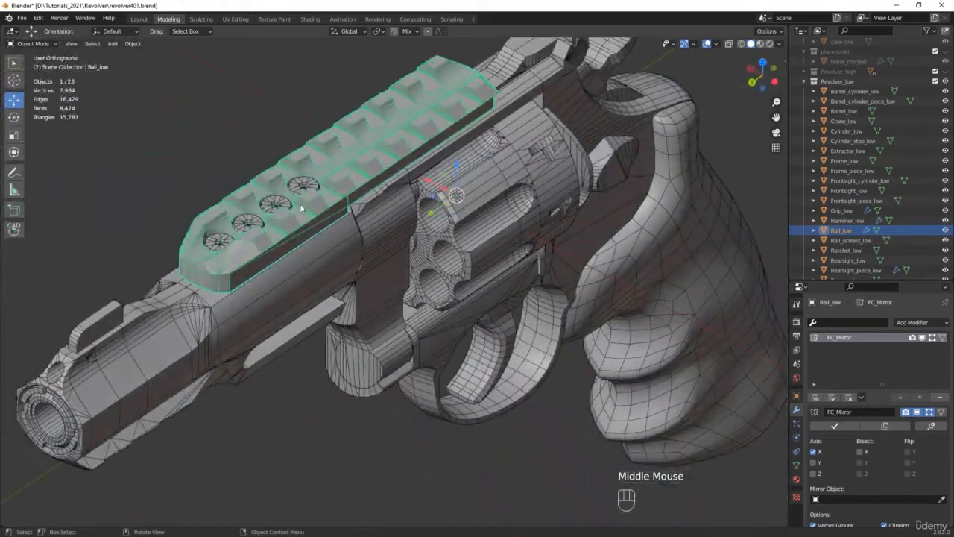
{"action": "left_click", "coordinate": [838, 428]}
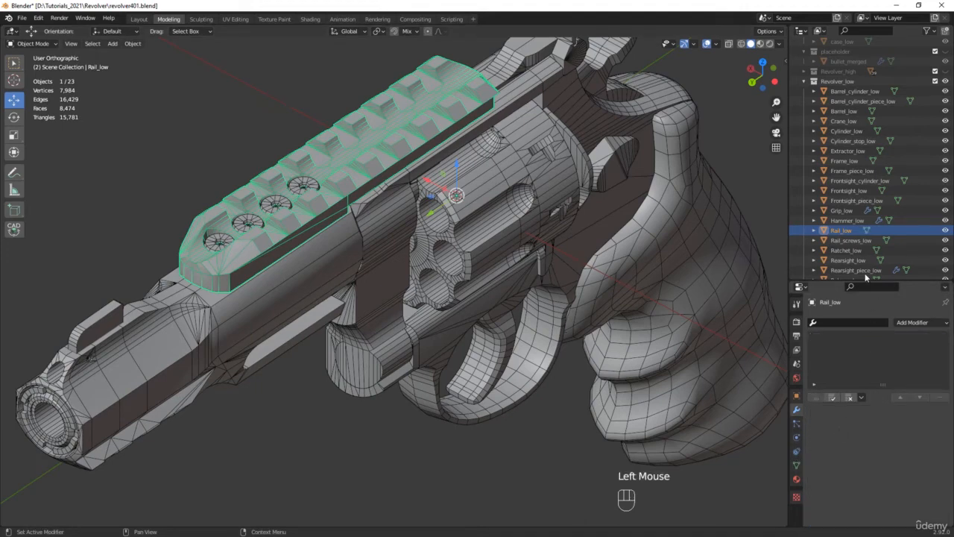
Check the rail screws, ratchet and rear sight for modifiers, and apply the FC_Mirror modifier on Rearsight_piece_low.
{"action": "left_click", "coordinate": [854, 242]}
{"action": "left_click", "coordinate": [855, 250]}
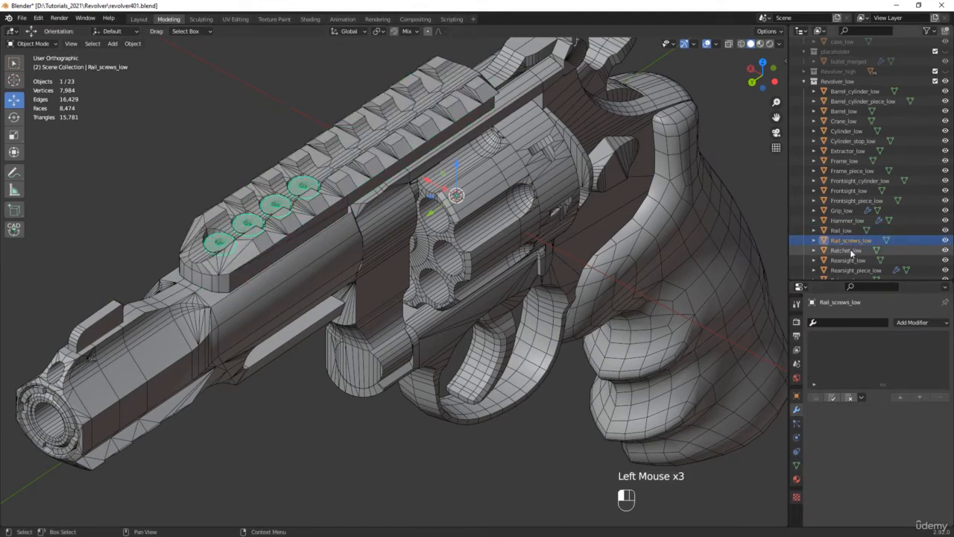
{"action": "left_click", "coordinate": [852, 261]}
{"action": "left_click", "coordinate": [851, 271]}
{"action": "scroll", "coordinate": [851, 273], "scroll_direction": "down", "scroll_amount": 2}
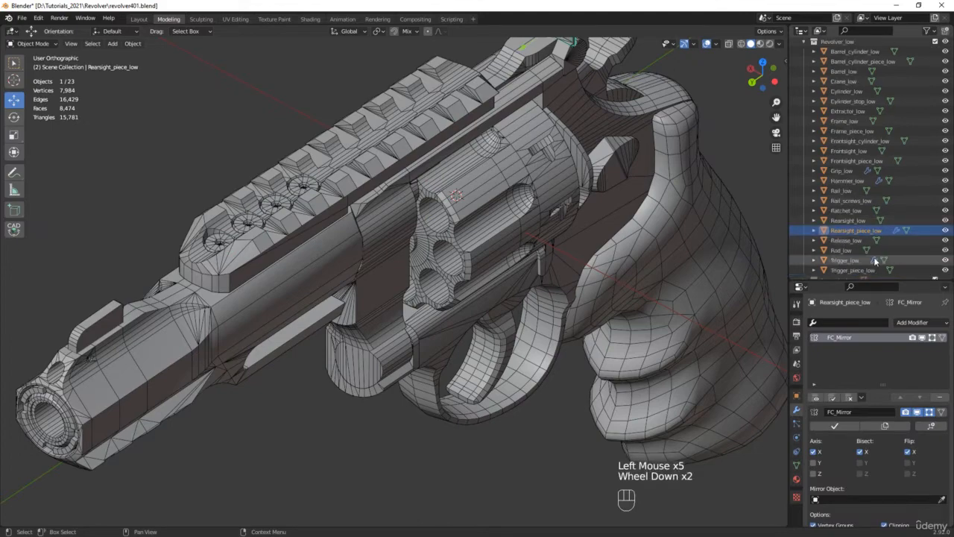
{"action": "scroll", "coordinate": [627, 284], "scroll_direction": "down", "scroll_amount": 1}
{"action": "mouse_move", "coordinate": [628, 284]}
{"action": "middle_mouse_down"}
{"action": "mouse_move", "coordinate": [532, 264]}
{"action": "mouse_move", "coordinate": [547, 173]}
{"action": "mouse_move", "coordinate": [616, 273]}
{"action": "middle_mouse_up"}
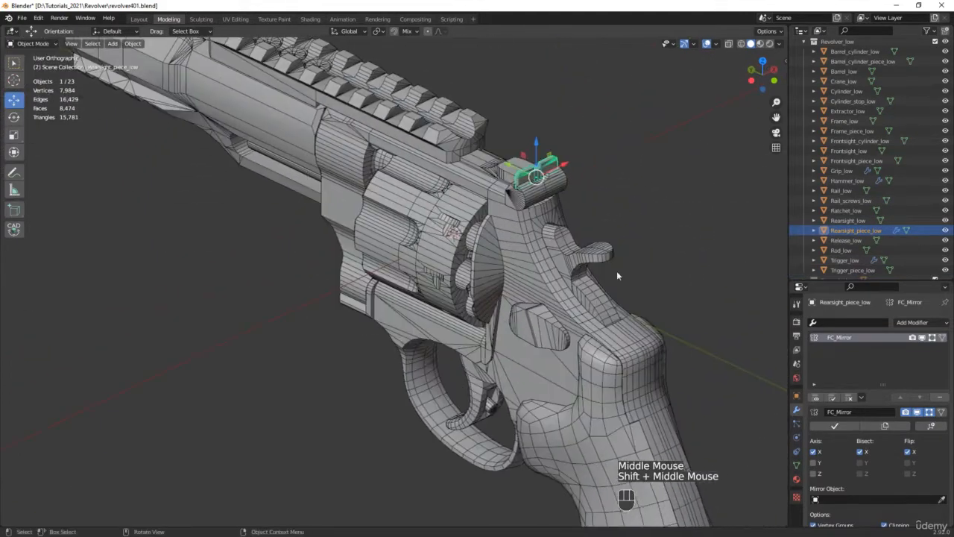
{"action": "left_click", "coordinate": [829, 428]}
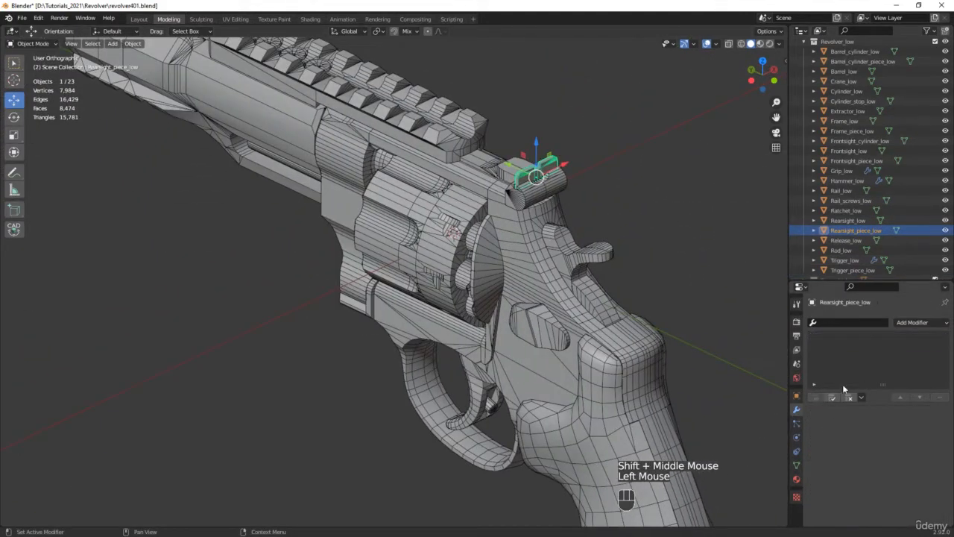
Check the release, rod and trigger piece for modifiers, and apply the FC_Mirror modifier on Trigger_low.
{"action": "left_click", "coordinate": [845, 241]}
{"action": "left_click", "coordinate": [844, 252]}
{"action": "left_click", "coordinate": [840, 260]}
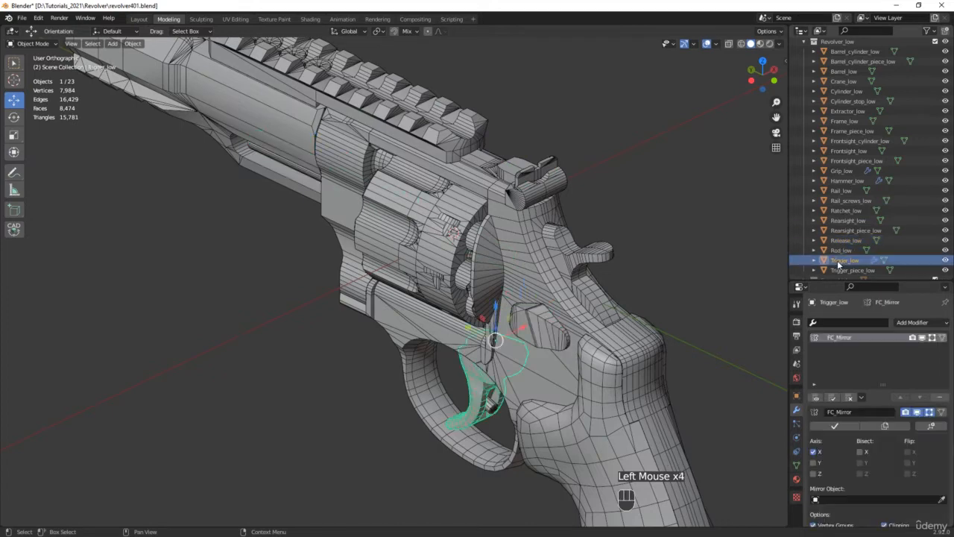
{"action": "middle_click_drag", "start_coordinate": [536, 269], "coordinate": [671, 298]}
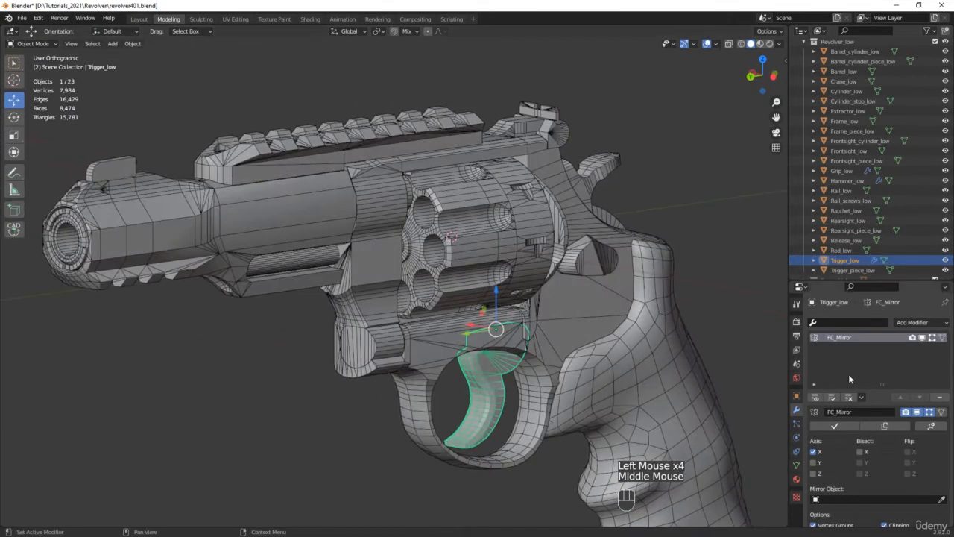
{"action": "left_click", "coordinate": [833, 427]}
{"action": "scroll", "coordinate": [852, 259], "scroll_direction": "down", "scroll_amount": 2}
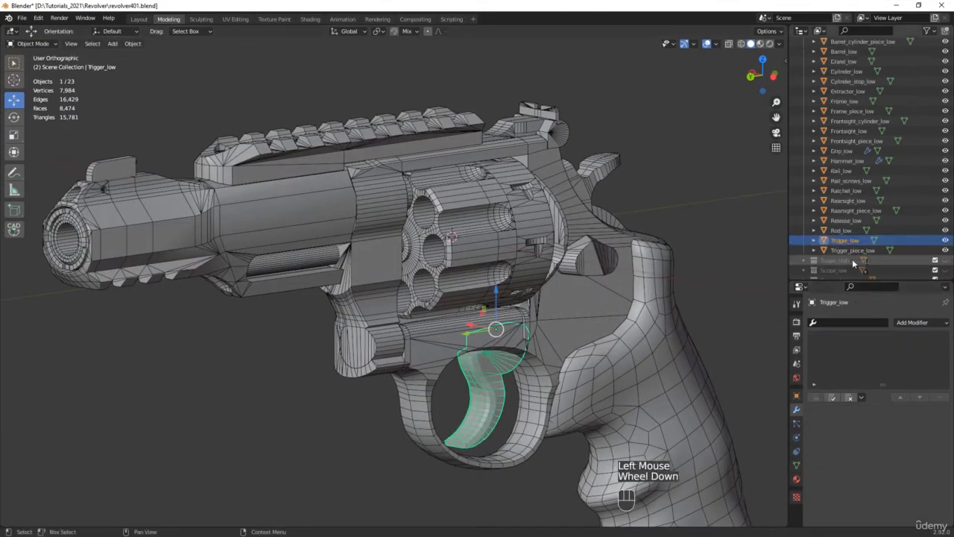
{"action": "left_click", "coordinate": [851, 250]}
{"action": "middle_click_drag", "start_coordinate": [623, 391], "coordinate": [585, 238], "text": "shift"}
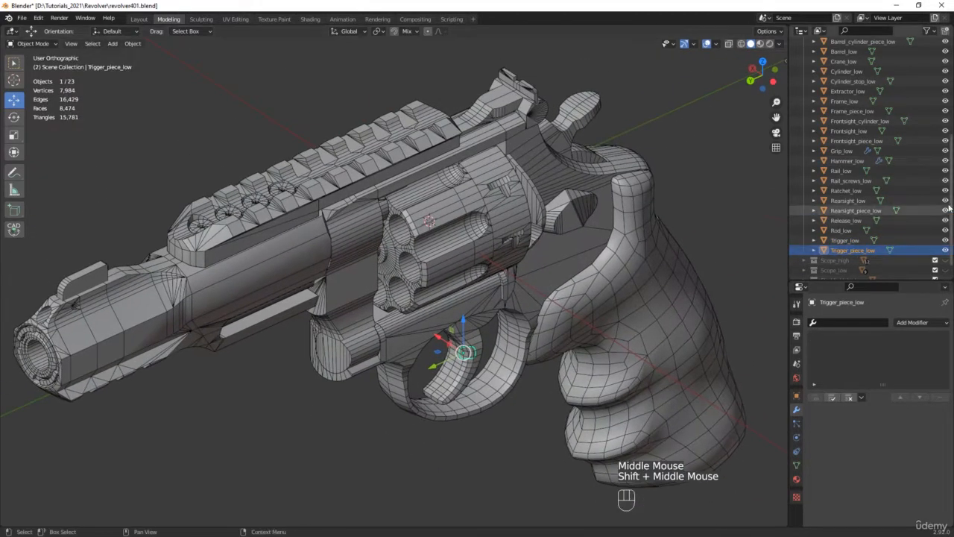
Collapse and hide the Revolver_low collection, and show the Revolver_high, Scope_high and Flashlight_high collections.
{"action": "scroll", "coordinate": [902, 192], "scroll_direction": "up", "scroll_amount": 2}
{"action": "scroll", "coordinate": [901, 191], "scroll_direction": "up", "scroll_amount": 2}
{"action": "left_click", "coordinate": [804, 81]}
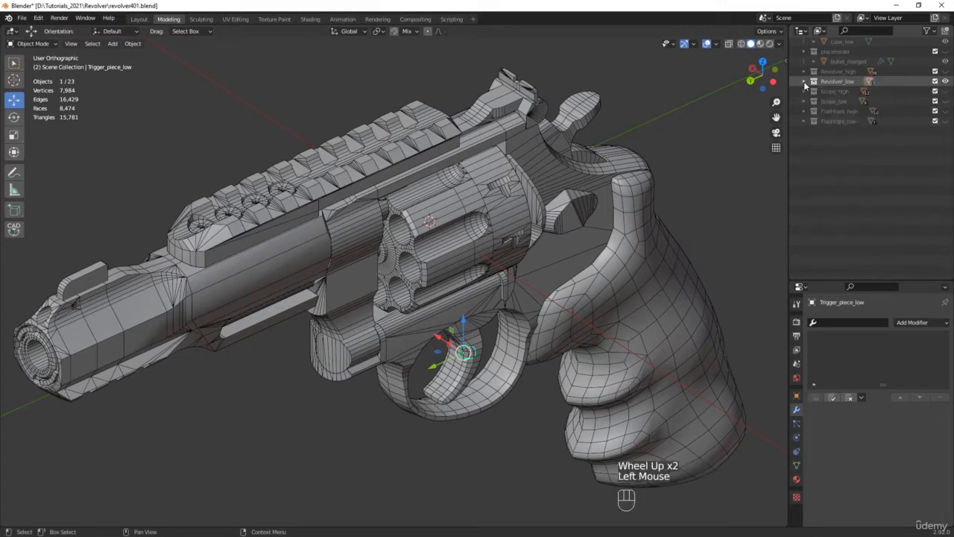
{"action": "middle_click_drag", "start_coordinate": [551, 269], "coordinate": [540, 240]}
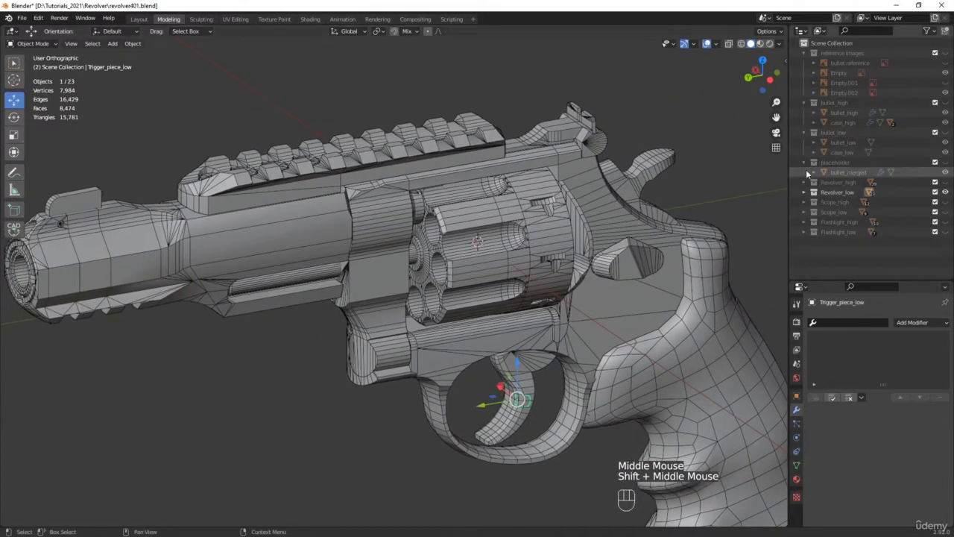
{"action": "left_click", "coordinate": [945, 192]}
{"action": "left_click", "coordinate": [945, 182]}
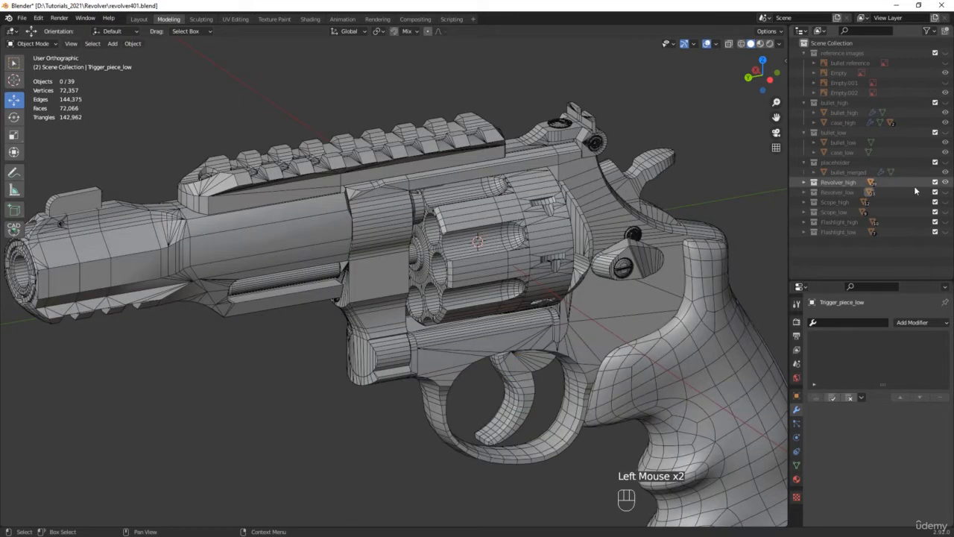
{"action": "scroll", "coordinate": [568, 206], "scroll_direction": "down", "scroll_amount": 3}
{"action": "middle_click_drag", "start_coordinate": [569, 206], "coordinate": [585, 199]}
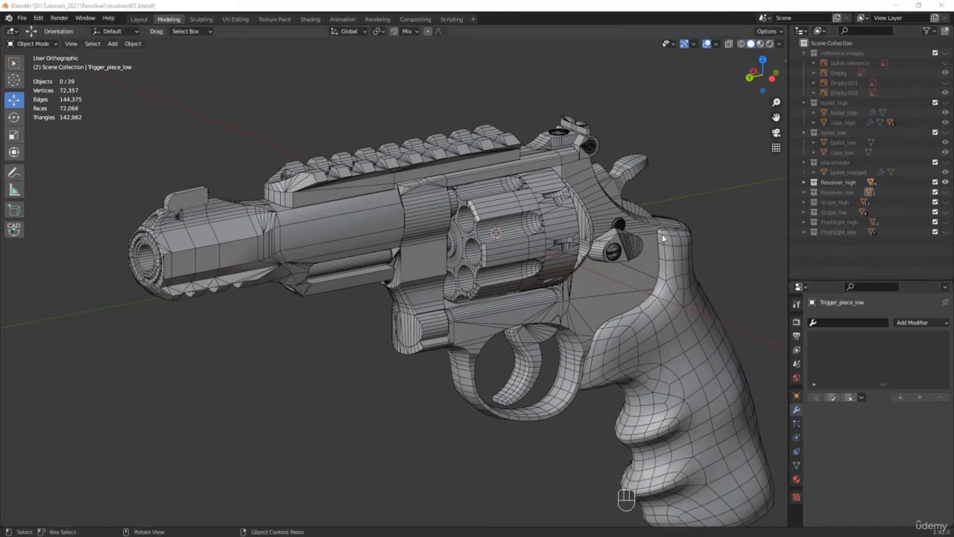
{"action": "left_click", "coordinate": [946, 202]}
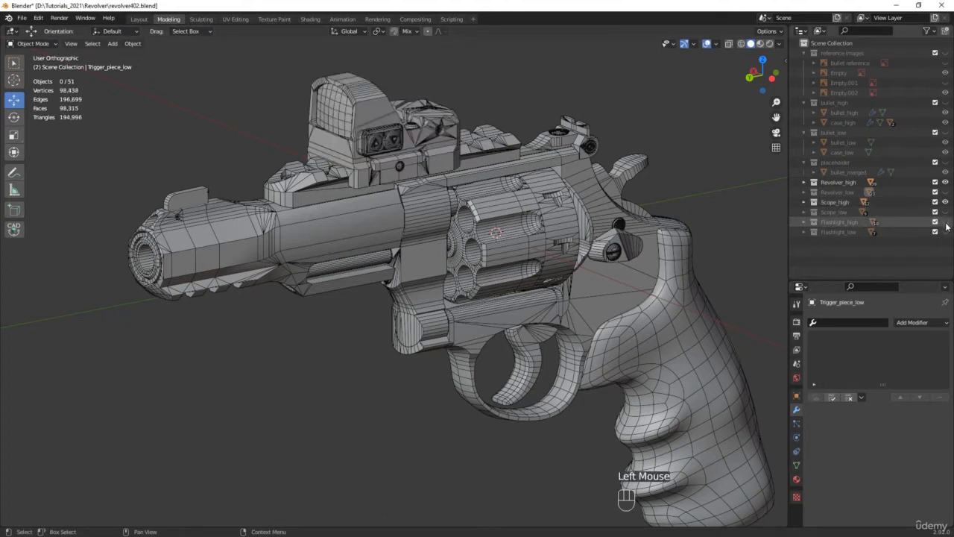
{"action": "left_click", "coordinate": [945, 222]}
{"action": "scroll", "coordinate": [504, 238], "scroll_direction": "down", "scroll_amount": 1}
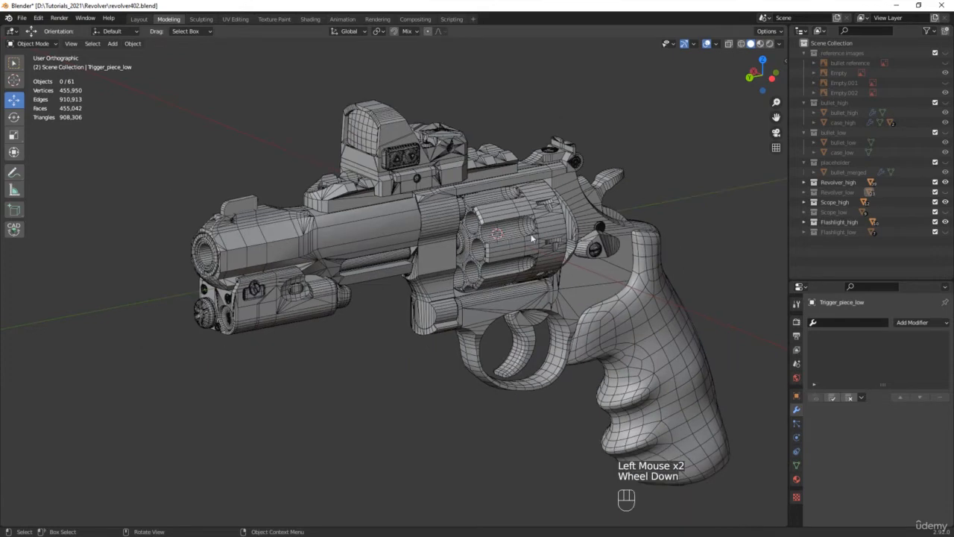
Apply rotation and scale, but not location, to all visible high-poly objects, and clear the selection.
{"action": "key", "text": "a"}
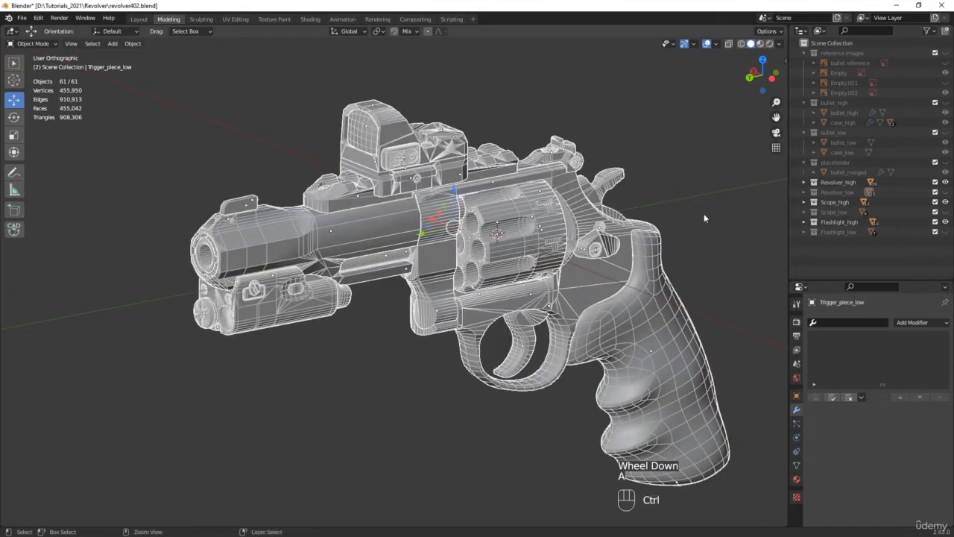
{"action": "key", "text": "ctrl+a"}
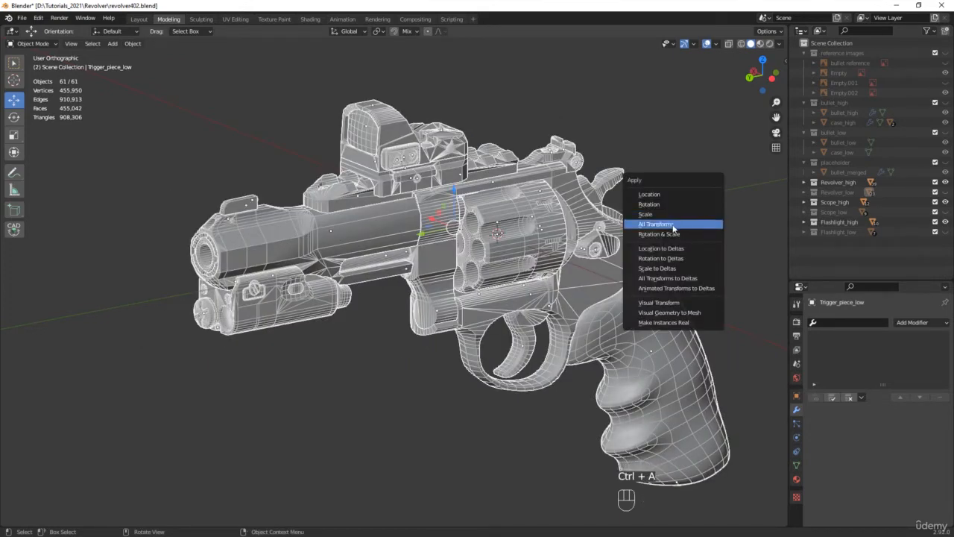
{"action": "left_click", "coordinate": [673, 225]}
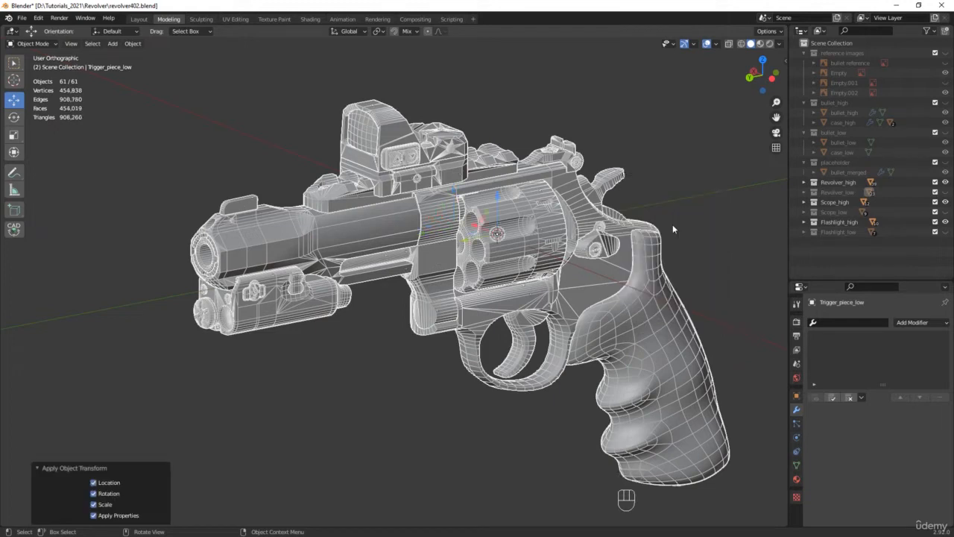
{"action": "left_click", "coordinate": [93, 483]}
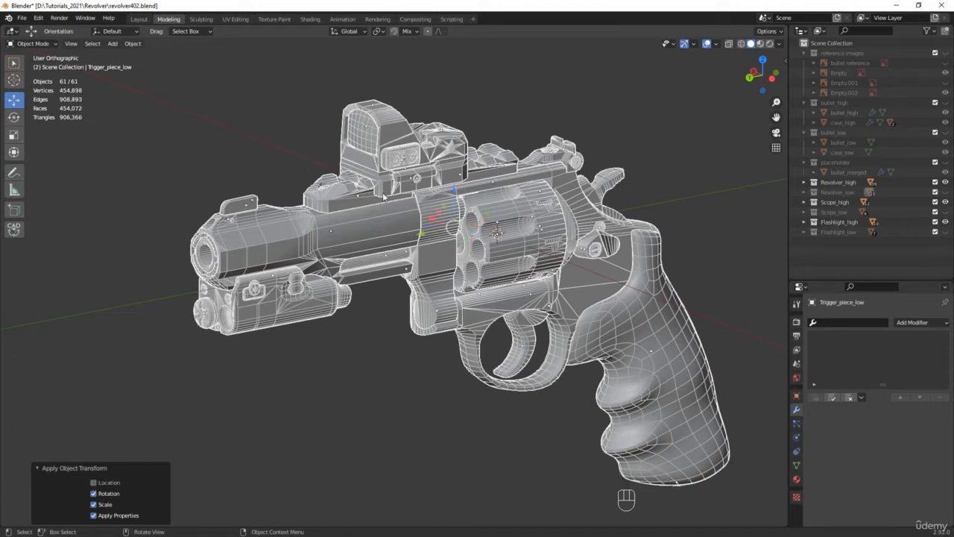
{"action": "middle_click_drag", "start_coordinate": [297, 389], "coordinate": [490, 388]}
{"action": "left_click", "coordinate": [489, 387]}
{"action": "middle_click_drag", "start_coordinate": [392, 355], "coordinate": [633, 355]}
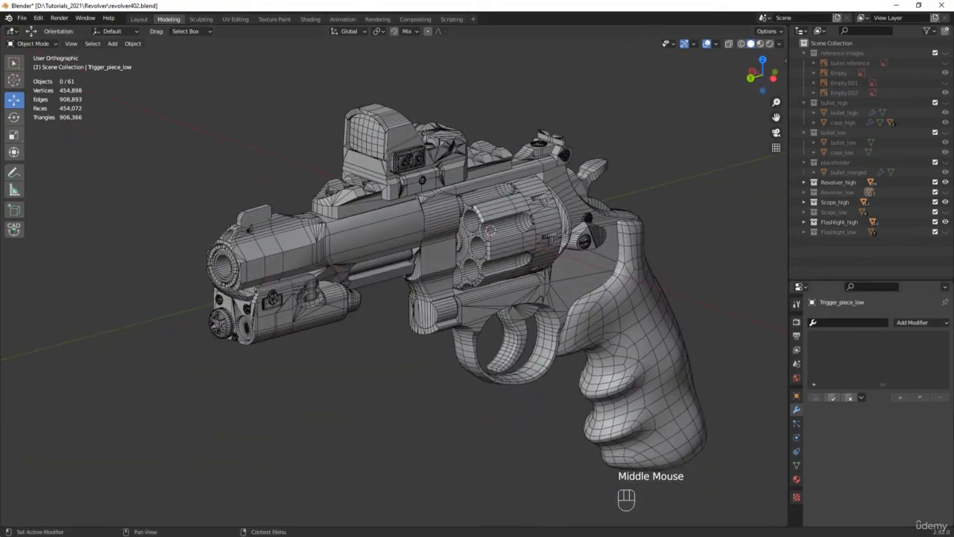
Select Cylinder_high and enable the viewport display of its Subdivision modifier.
{"action": "left_click", "coordinate": [484, 222]}
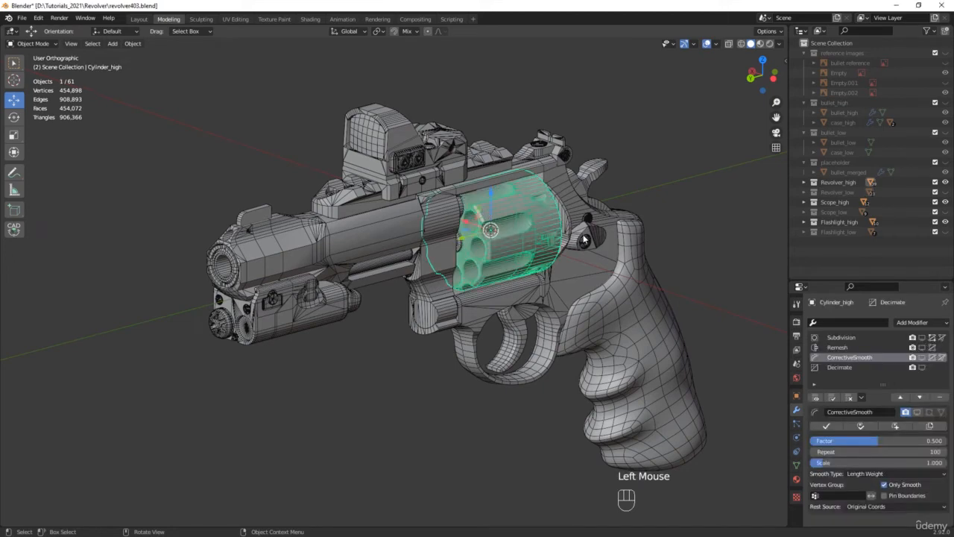
{"action": "middle_click_drag", "start_coordinate": [485, 222], "coordinate": [779, 310]}
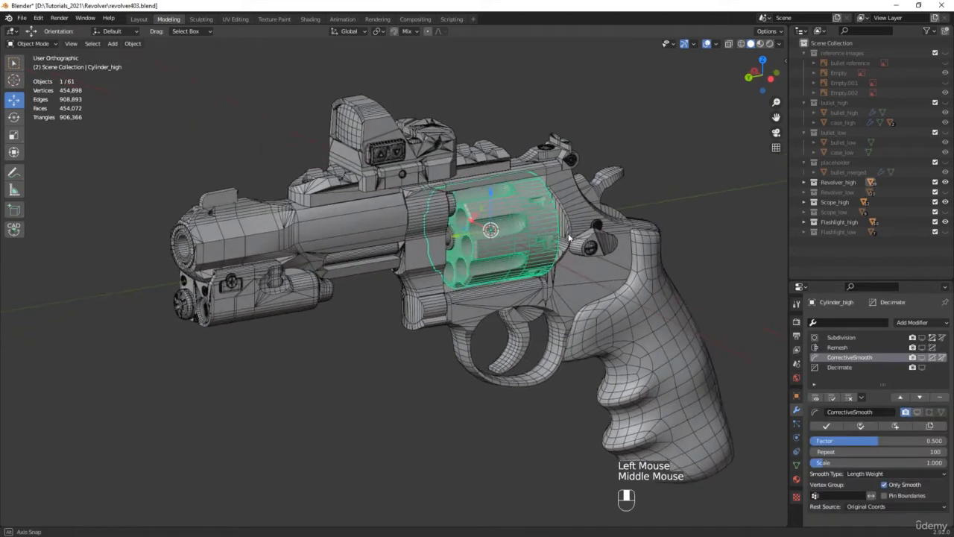
{"action": "left_click", "coordinate": [923, 338]}
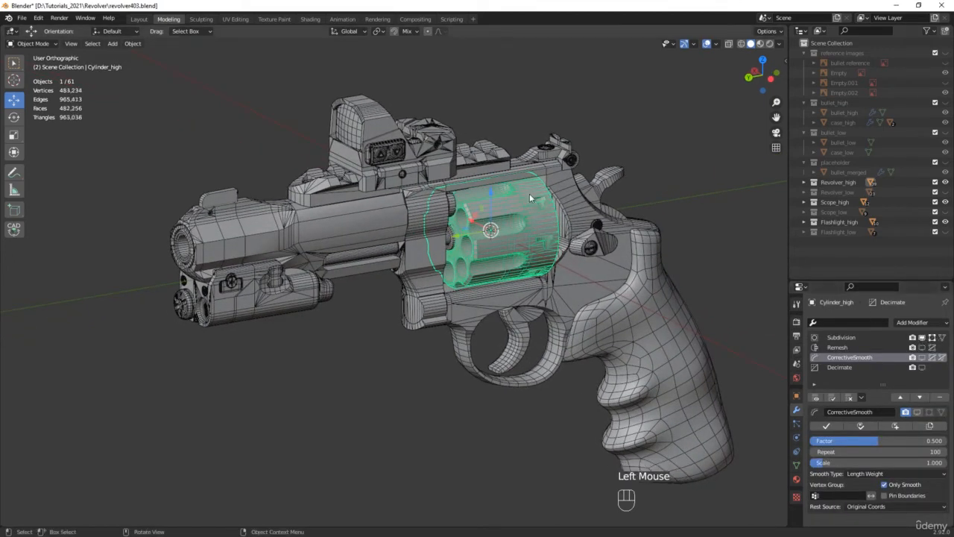
{"action": "scroll", "coordinate": [522, 205], "scroll_direction": "up", "scroll_amount": 5}
Inspect the crease value of a long edge beside a cylinder flute in Edit Mode.
{"action": "key", "text": "Tab"}
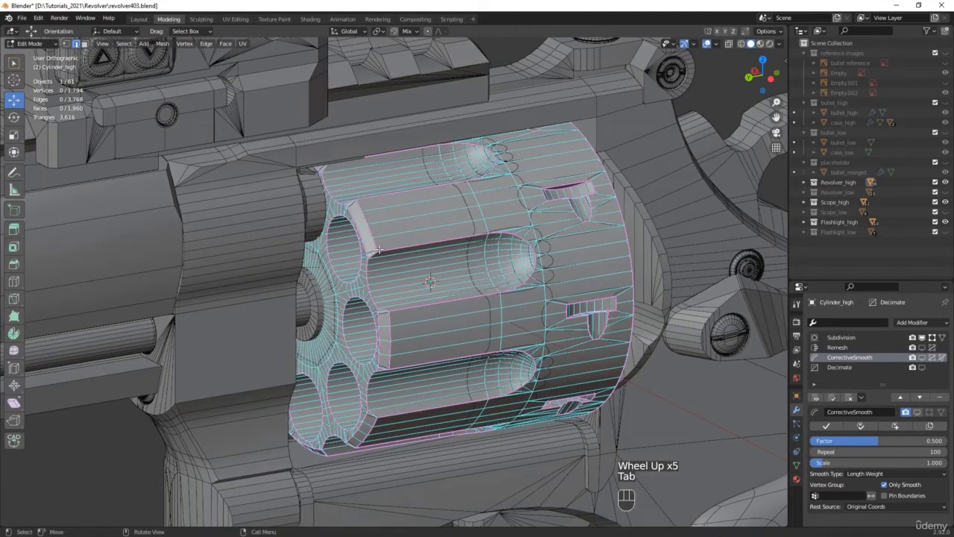
{"action": "left_click", "coordinate": [458, 237]}
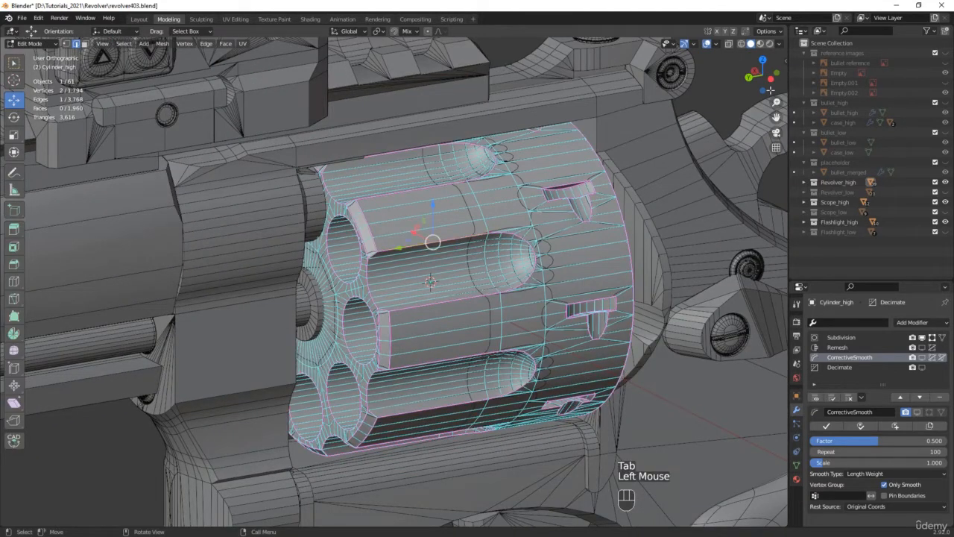
{"action": "left_click", "coordinate": [782, 60]}
{"action": "left_click", "coordinate": [781, 65]}
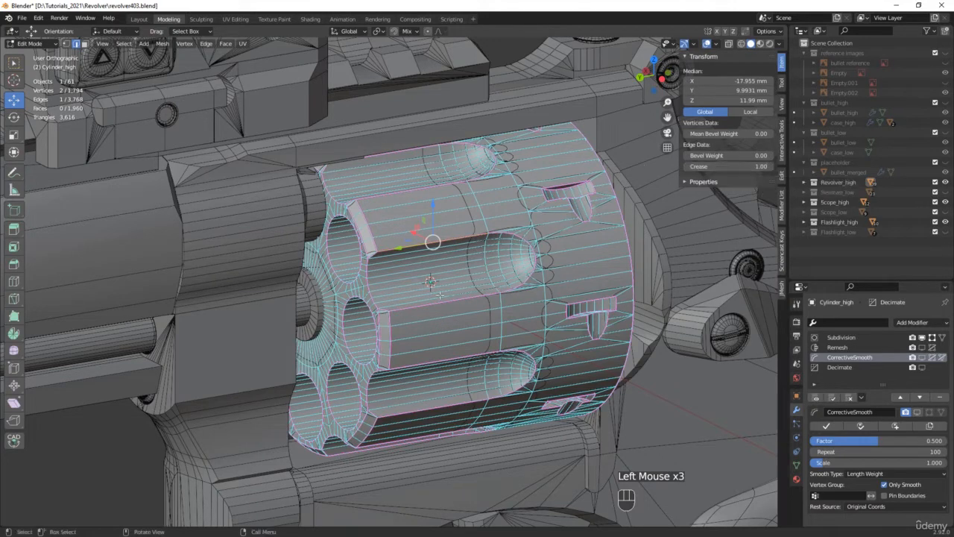
{"action": "middle_click_drag", "start_coordinate": [514, 344], "coordinate": [531, 339]}
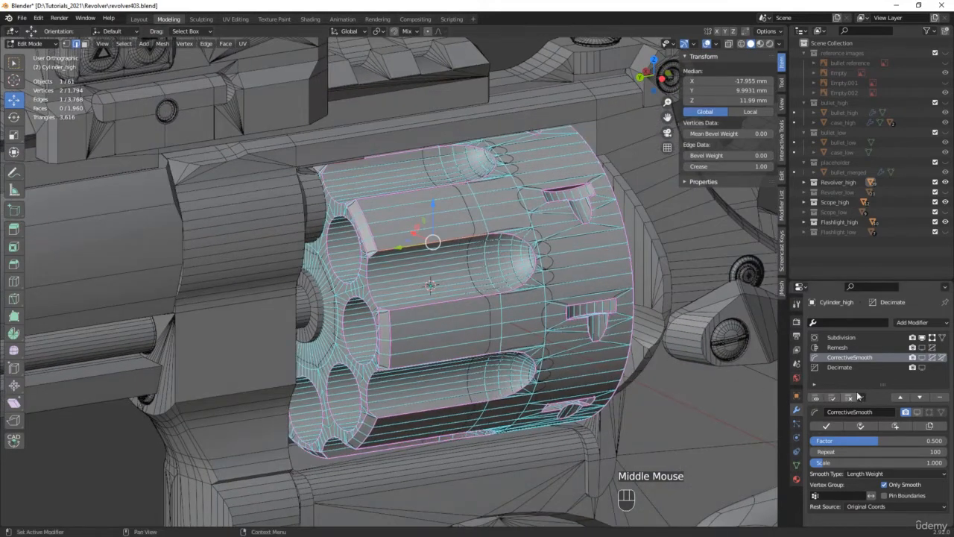
Enable the viewport display of the Remesh, CorrectiveSmooth and Decimate modifiers on Cylinder_high, and return to Object Mode.
{"action": "left_click", "coordinate": [922, 347]}
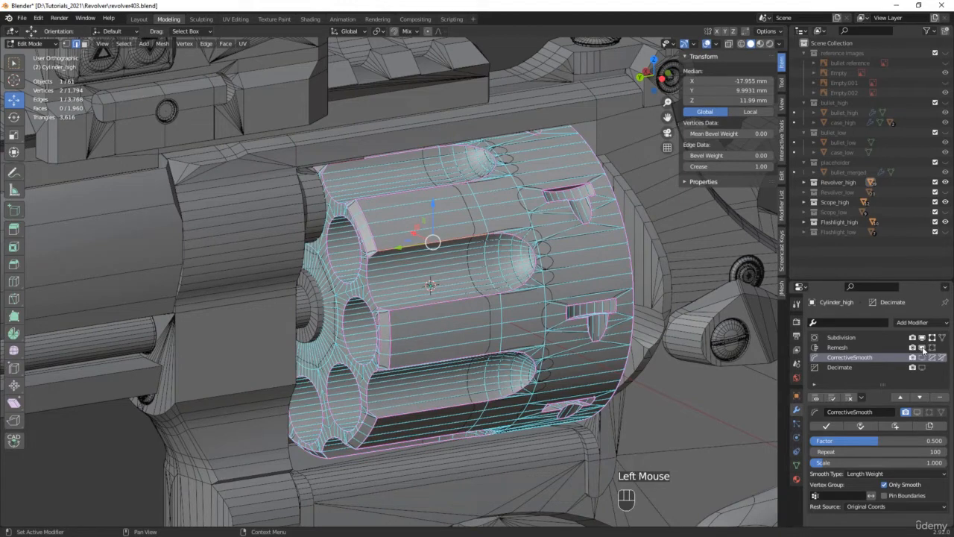
{"action": "left_click", "coordinate": [923, 357]}
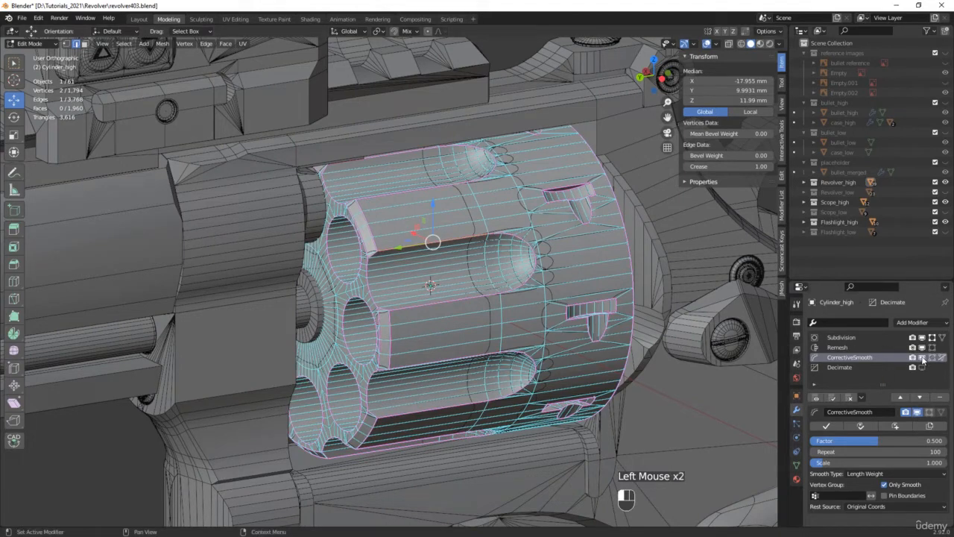
{"action": "middle_click_drag", "start_coordinate": [551, 322], "coordinate": [540, 317]}
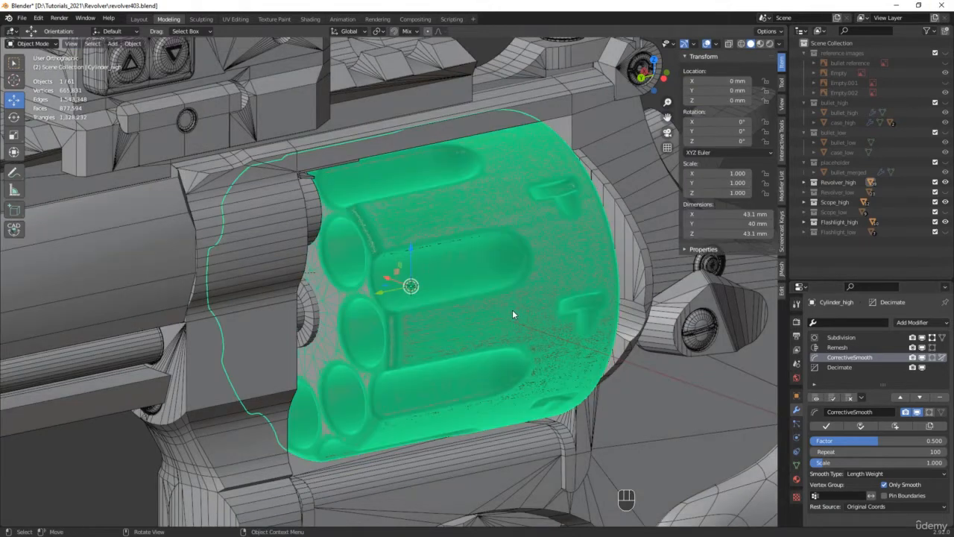
Turn off the wireframe overlay and reselect Cylinder_high to examine its smoothed edges.
{"action": "left_click", "coordinate": [98, 444]}
{"action": "key", "text": "F4"}
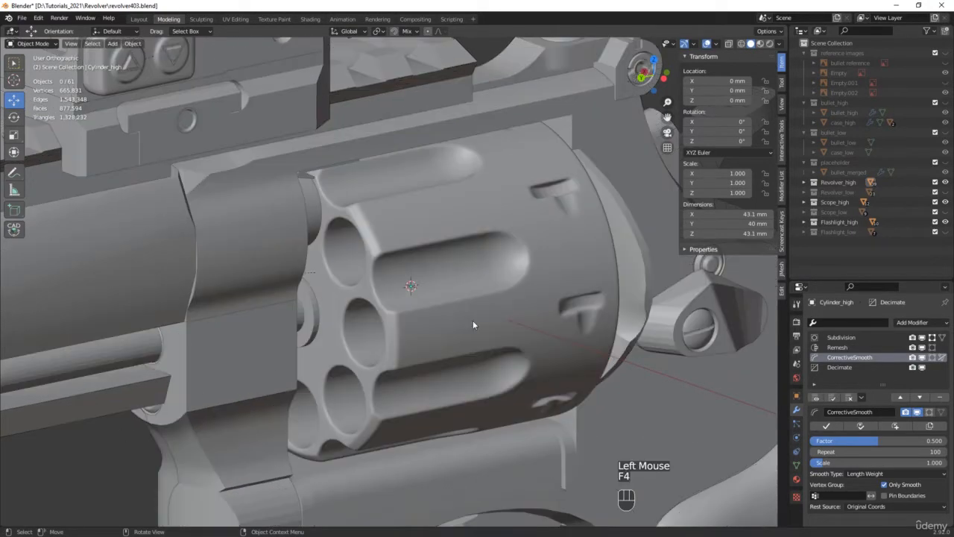
{"action": "left_click", "coordinate": [460, 323]}
{"action": "middle_click_drag", "start_coordinate": [460, 323], "coordinate": [514, 343]}
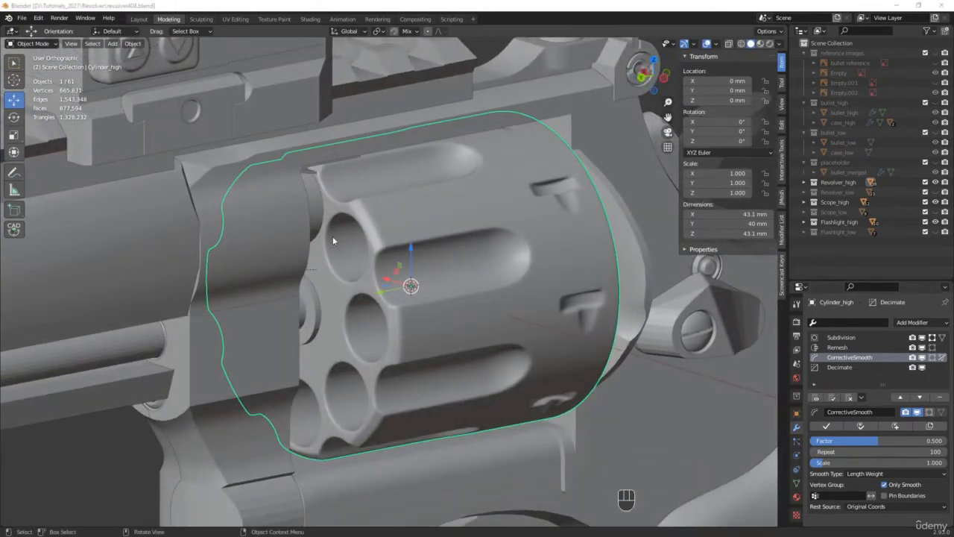
Check the Blender version information, and examine the surface and rounded edges of Cylinder_high up close.
{"action": "left_click", "coordinate": [7, 18]}
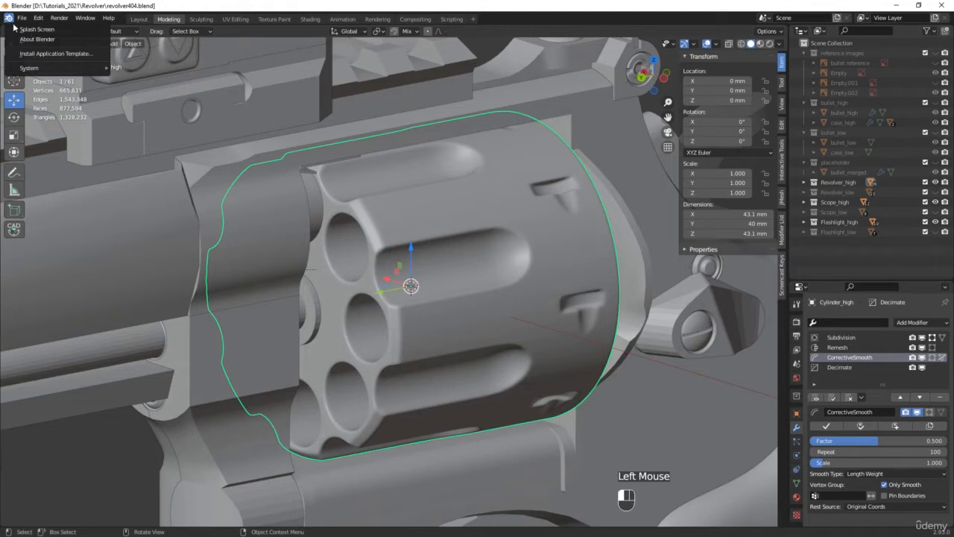
{"action": "left_click", "coordinate": [37, 38]}
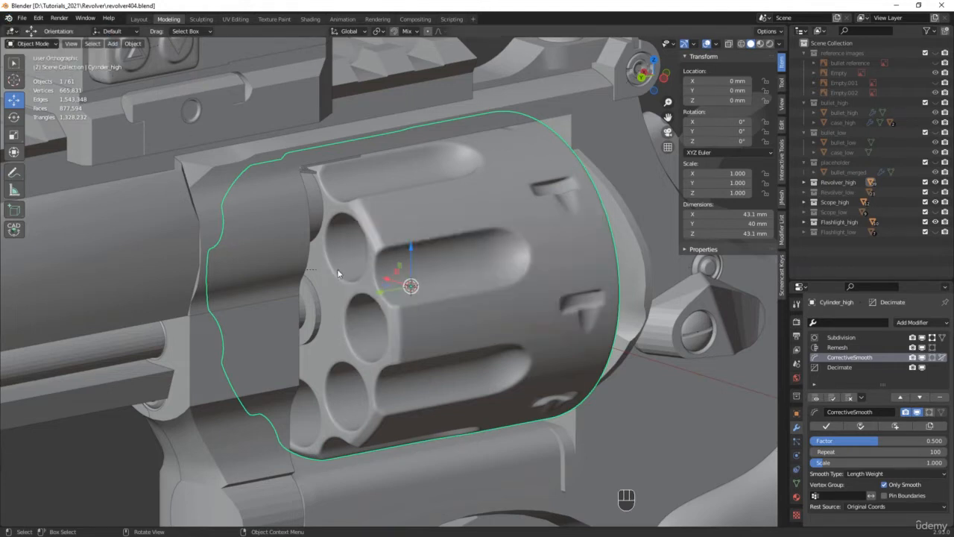
{"action": "scroll", "coordinate": [493, 332], "scroll_direction": "up", "scroll_amount": 9}
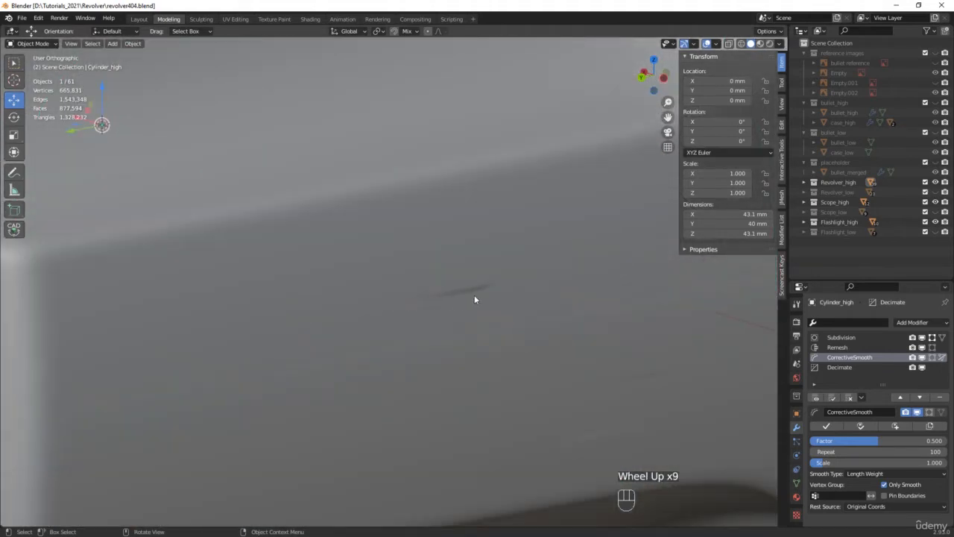
{"action": "scroll", "coordinate": [518, 296], "scroll_direction": "down", "scroll_amount": 2}
{"action": "middle_click_drag", "start_coordinate": [583, 315], "coordinate": [321, 244], "text": "shift"}
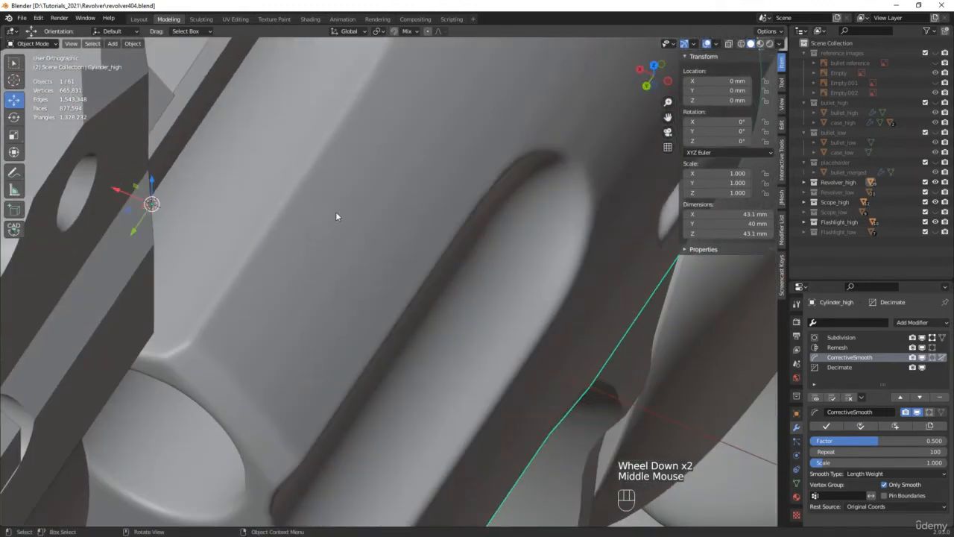
Disable the viewport display of the Decimate modifier on Cylinder_high and examine the cylinder's surface.
{"action": "scroll", "coordinate": [321, 247], "scroll_direction": "down", "scroll_amount": 2}
{"action": "middle_click_drag", "start_coordinate": [436, 312], "coordinate": [398, 243]}
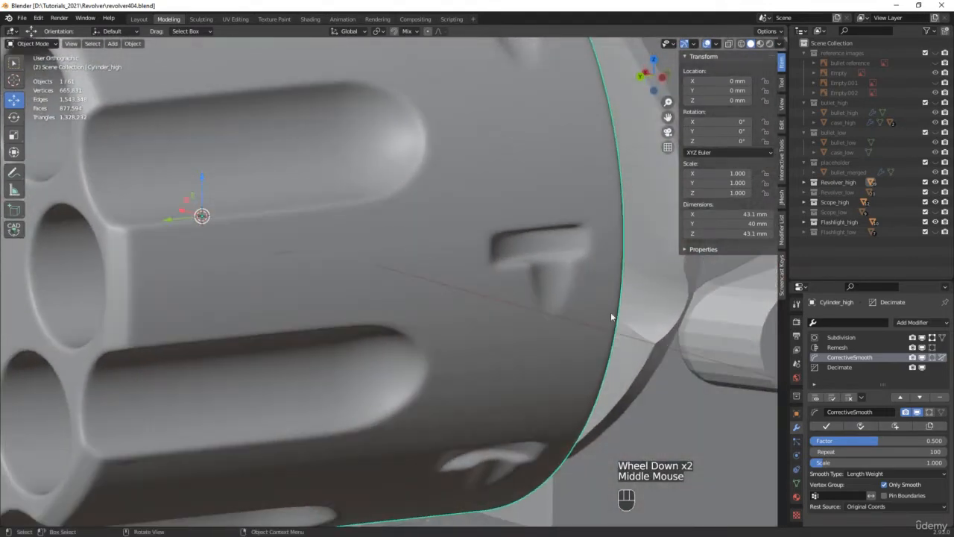
{"action": "left_click", "coordinate": [846, 367]}
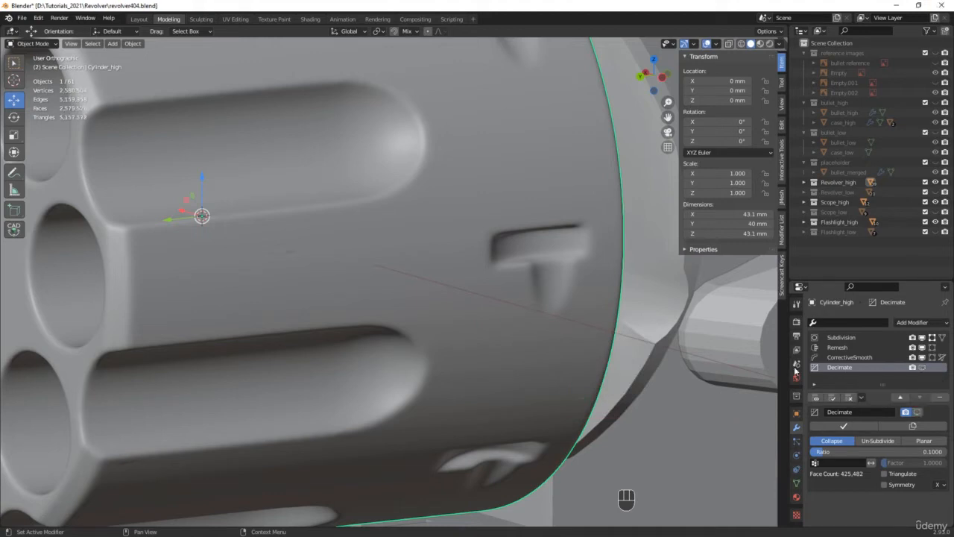
{"action": "mouse_move", "coordinate": [284, 265]}
{"action": "middle_mouse_down"}
{"action": "mouse_move", "coordinate": [295, 311]}
{"action": "mouse_move", "coordinate": [281, 246]}
{"action": "mouse_move", "coordinate": [290, 260]}
{"action": "middle_mouse_up"}
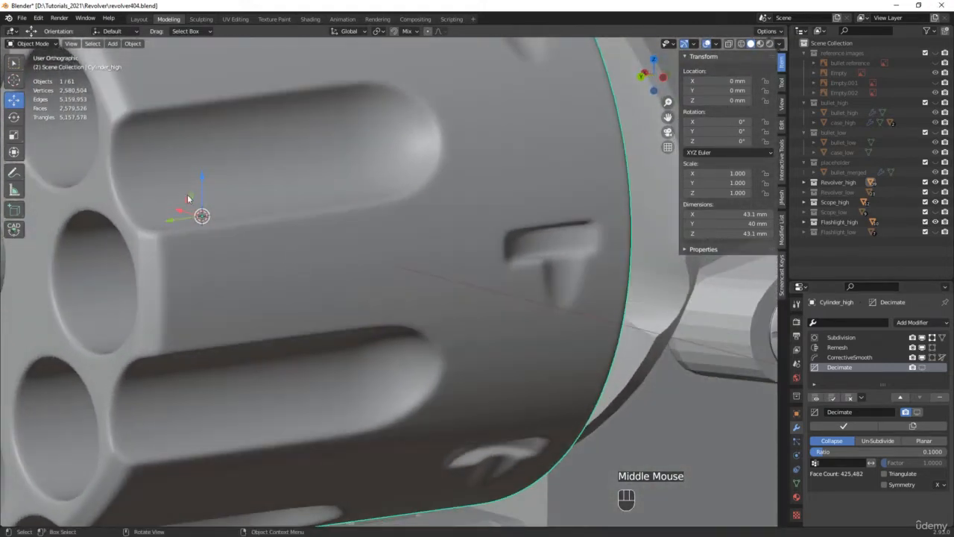
Isolate Cylinder_high to check its polygon count in the statistics, and unhide all the other objects.
{"action": "key", "text": "shift+h"}
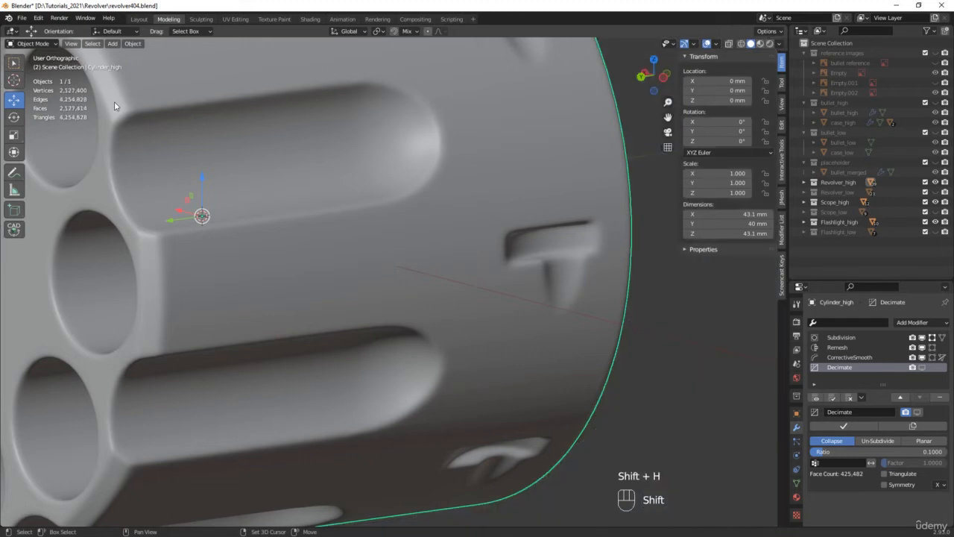
{"action": "scroll", "coordinate": [387, 139], "scroll_direction": "down", "scroll_amount": 2}
{"action": "scroll", "coordinate": [393, 144], "scroll_direction": "down", "scroll_amount": 2}
{"action": "middle_click_drag", "start_coordinate": [393, 144], "coordinate": [385, 231], "text": "shift"}
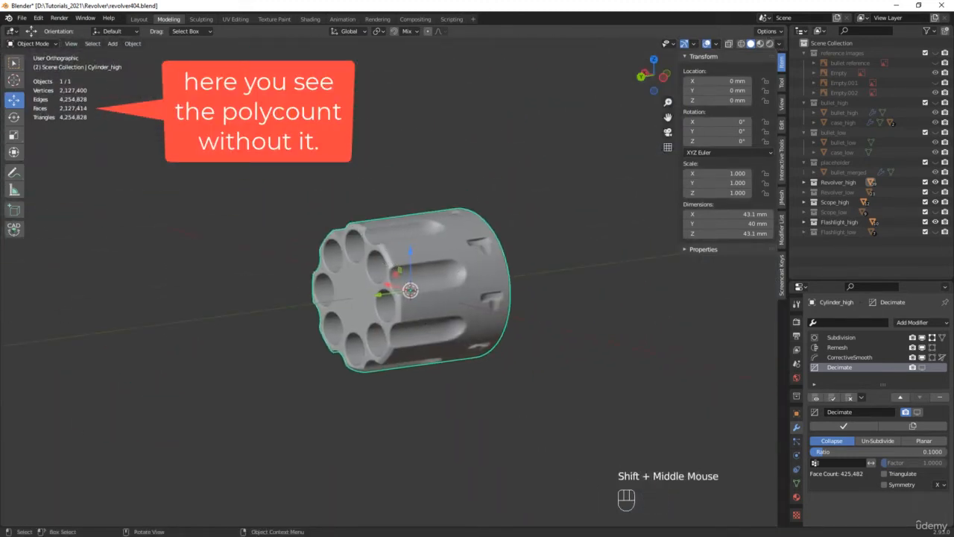
{"action": "key", "text": "alt"}
{"action": "key", "text": "alt+h"}
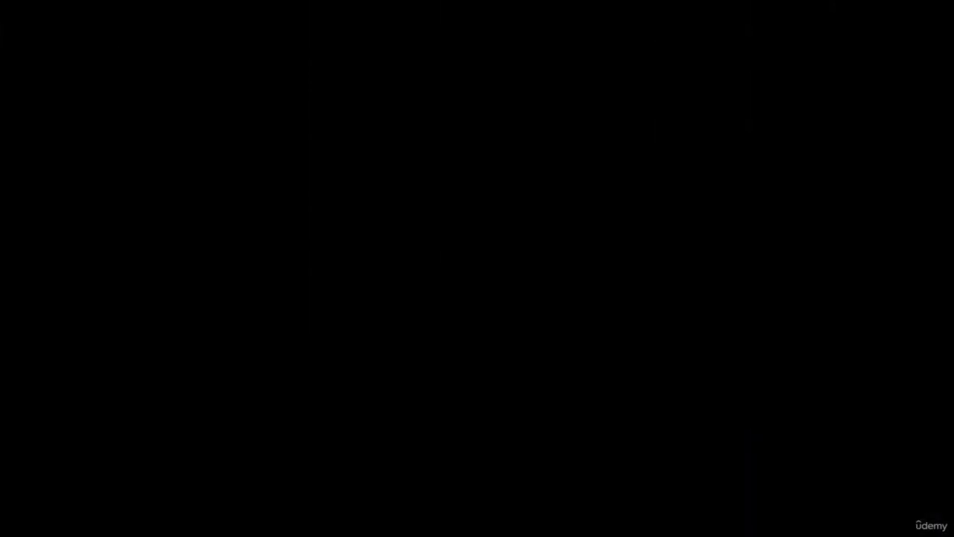
In the web browser, open the Mesh Checker add-on's Gumroad page from the BlenderNation article, and return to Blender.
{"action": "scroll", "coordinate": [440, 254], "scroll_direction": "up", "scroll_amount": 2}
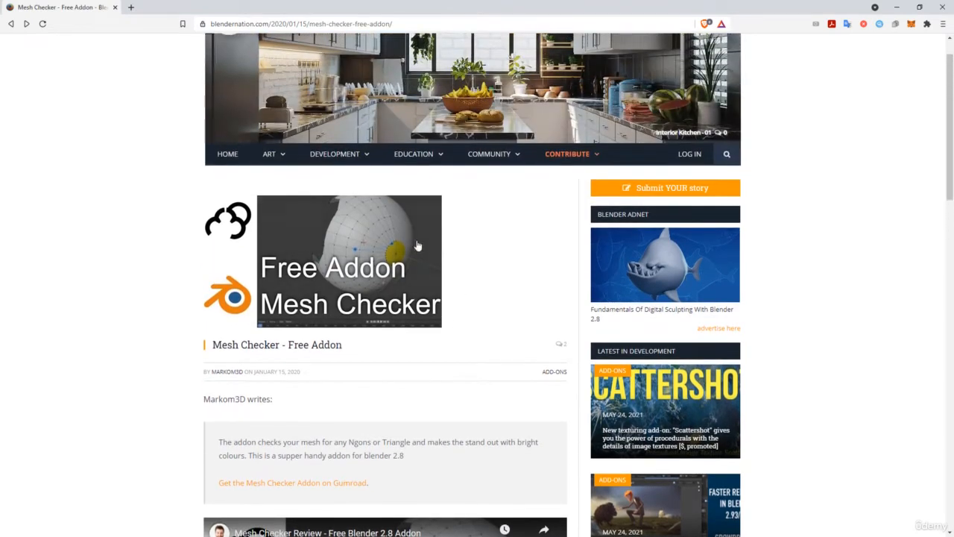
{"action": "left_click_drag", "start_coordinate": [209, 345], "coordinate": [371, 372]}
{"action": "left_click", "coordinate": [357, 407]}
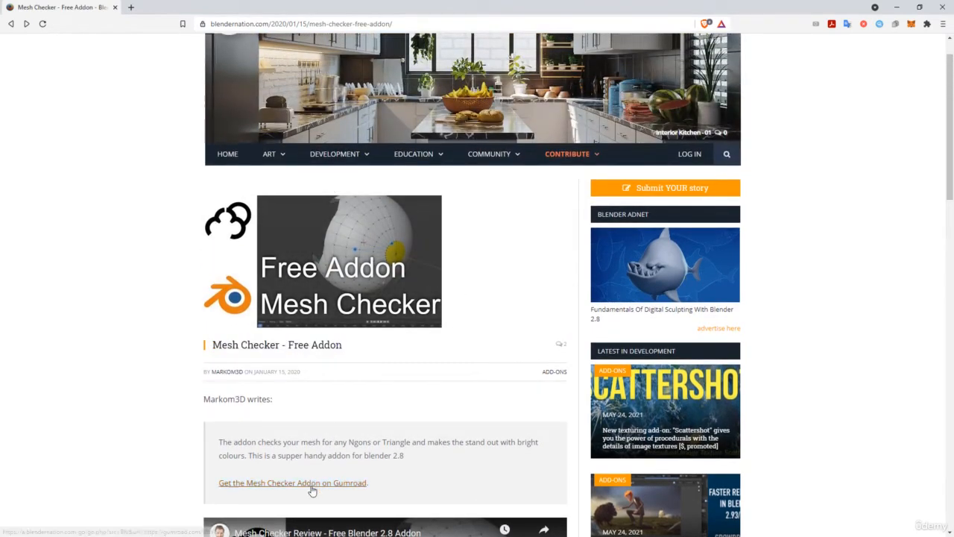
{"action": "left_click", "coordinate": [322, 481]}
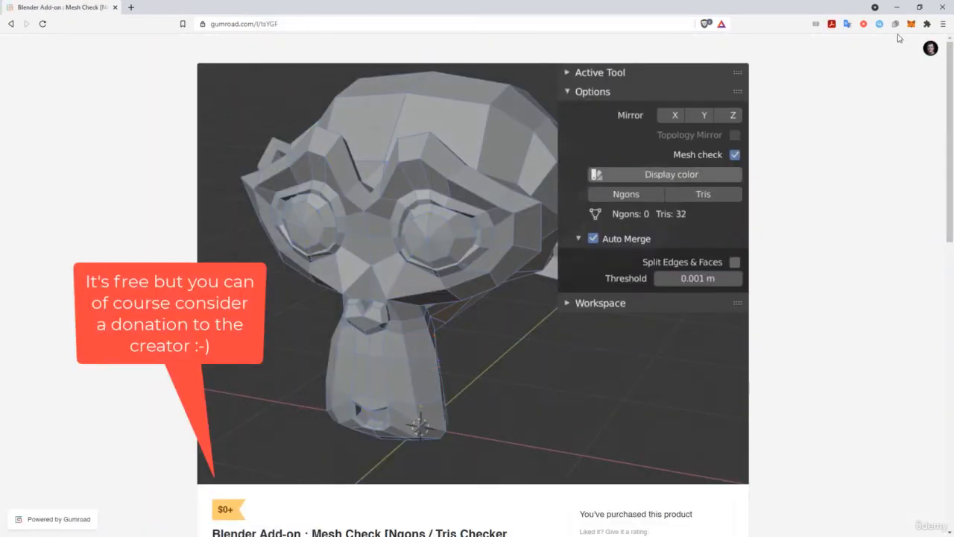
{"action": "left_click", "coordinate": [901, 8]}
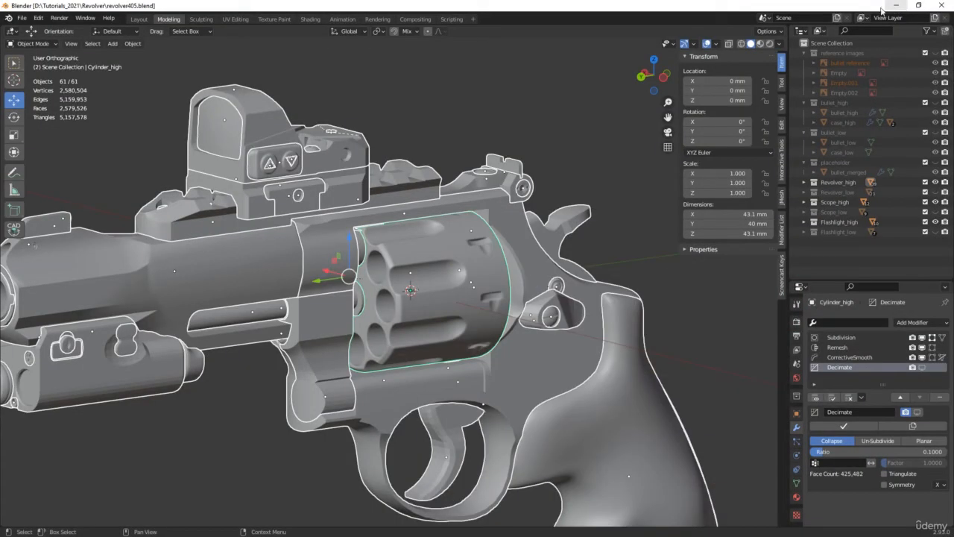
Show only the enabled add-ons in Preferences, check the details of Mesh Check BGL edition, and close Preferences.
{"action": "left_click", "coordinate": [38, 17]}
{"action": "left_click", "coordinate": [63, 160]}
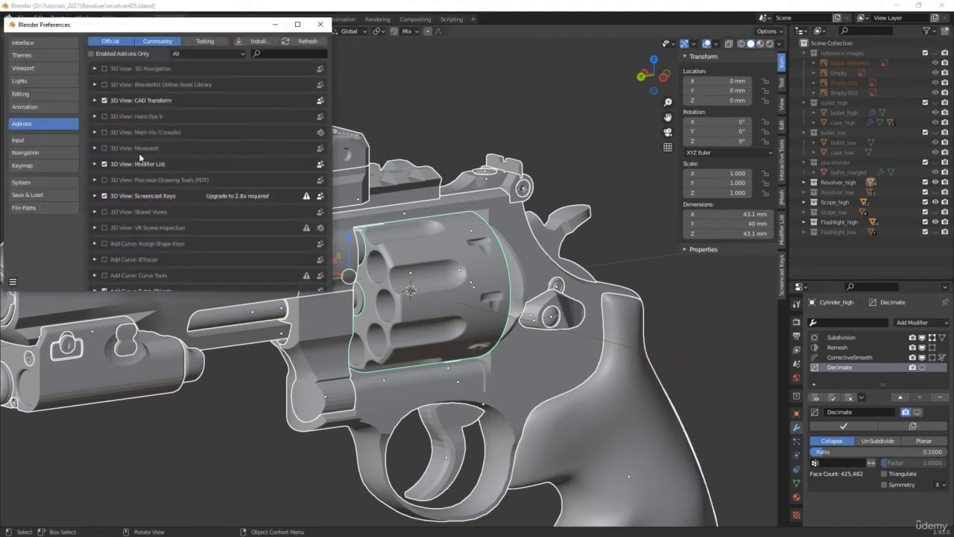
{"action": "left_click", "coordinate": [136, 54]}
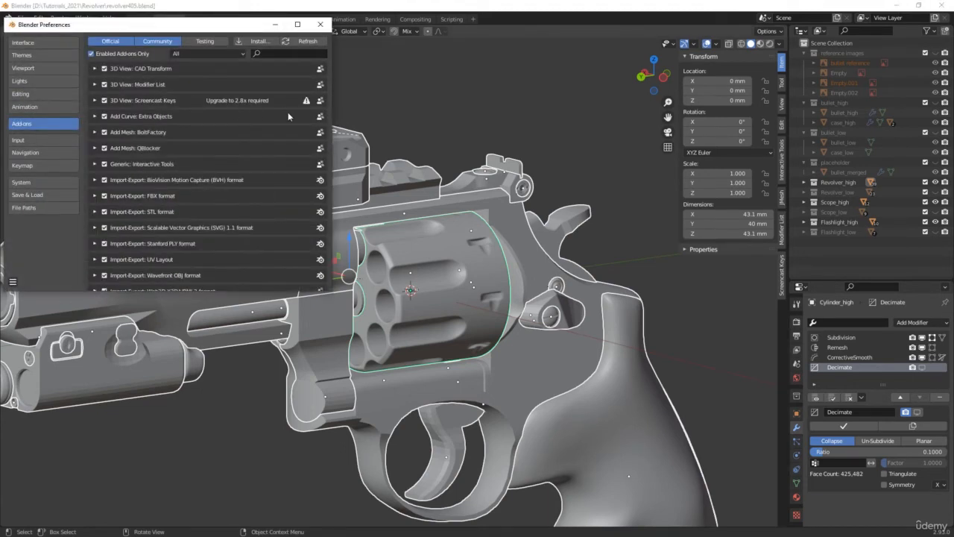
{"action": "scroll", "coordinate": [327, 149], "scroll_direction": "down", "scroll_amount": 4}
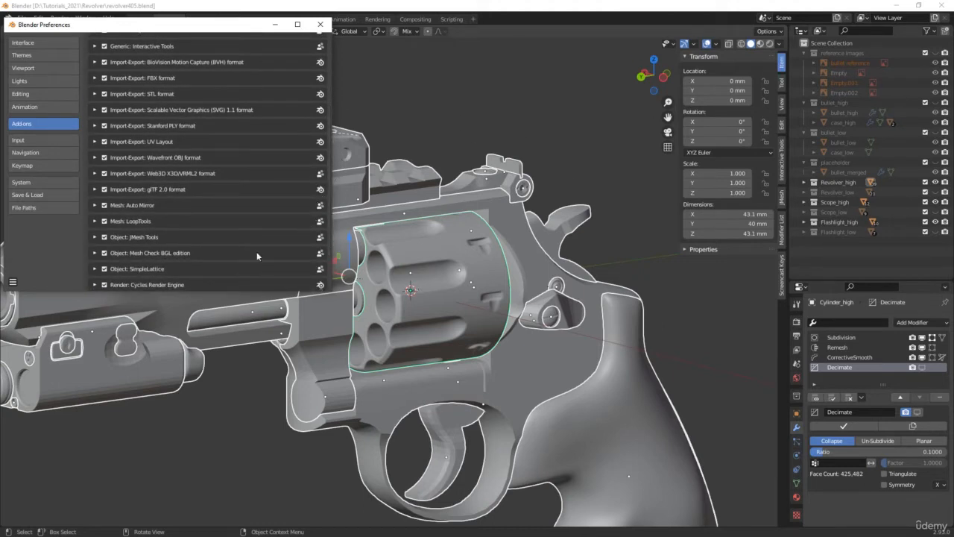
{"action": "left_click", "coordinate": [95, 254]}
{"action": "scroll", "coordinate": [147, 231], "scroll_direction": "down", "scroll_amount": 2}
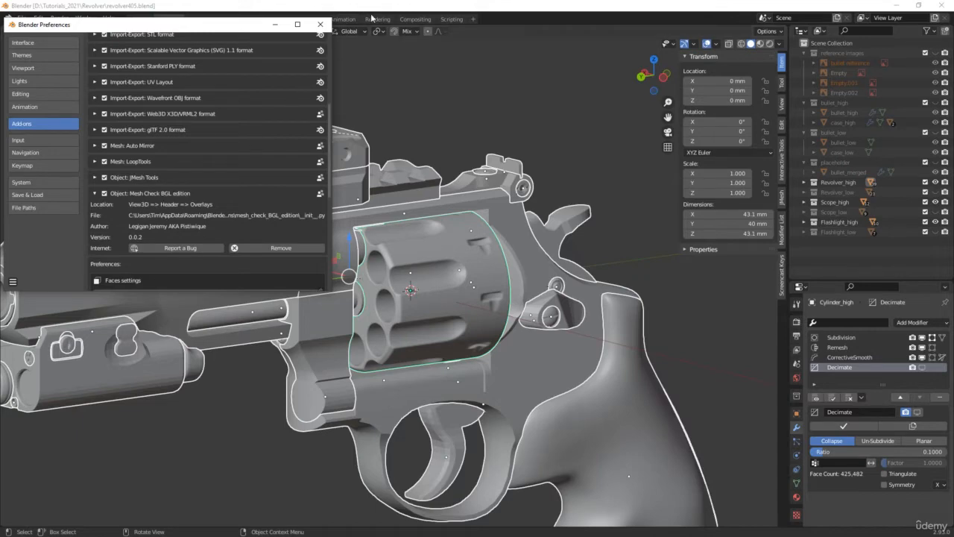
{"action": "left_click", "coordinate": [321, 24]}
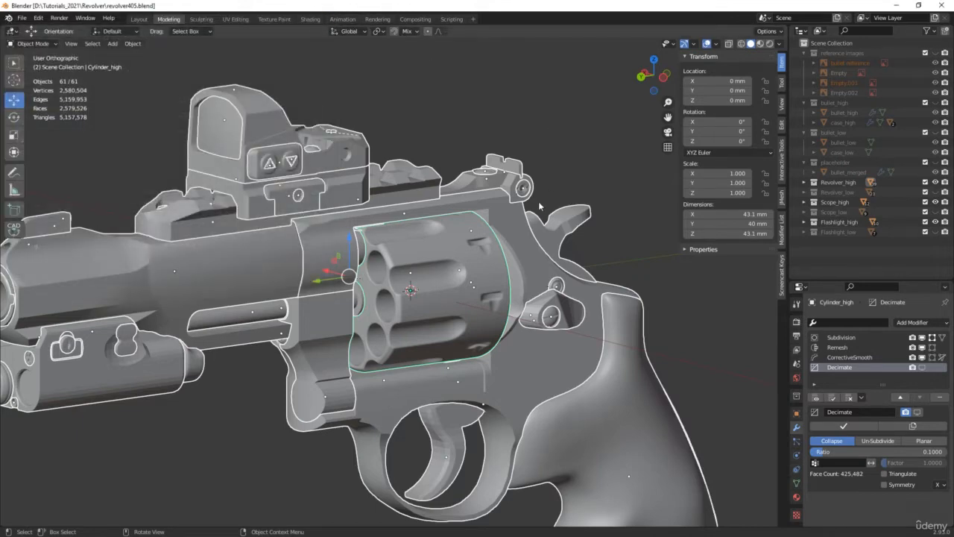
Enable the Mesh Check overlay in the viewport with its Non manifold option for the whole revolver.
{"action": "scroll", "coordinate": [546, 200], "scroll_direction": "down", "scroll_amount": 3}
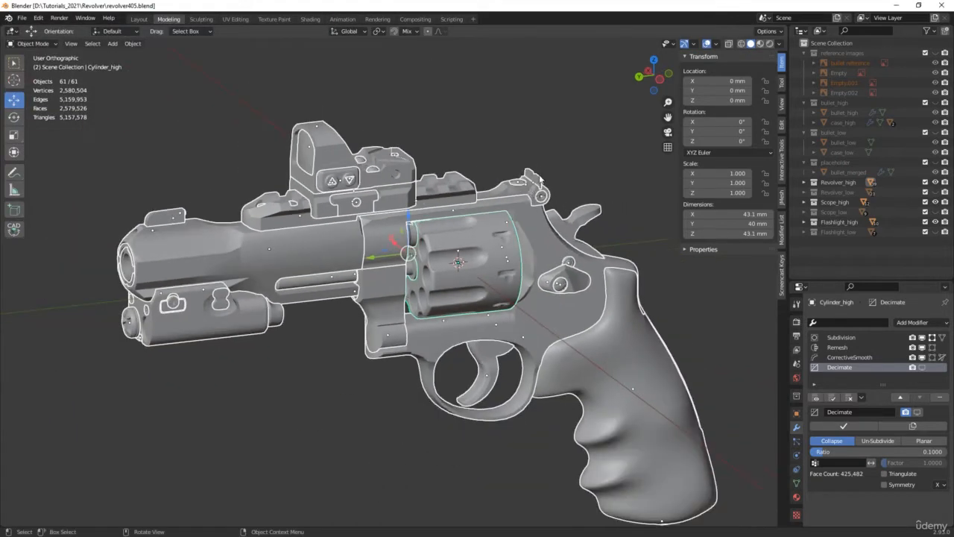
{"action": "left_click", "coordinate": [716, 44]}
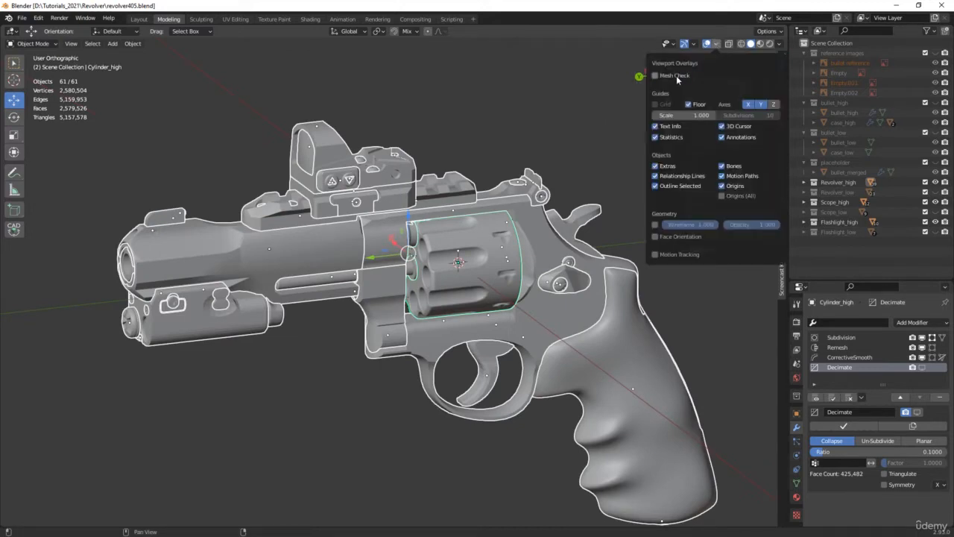
{"action": "left_click", "coordinate": [656, 75]}
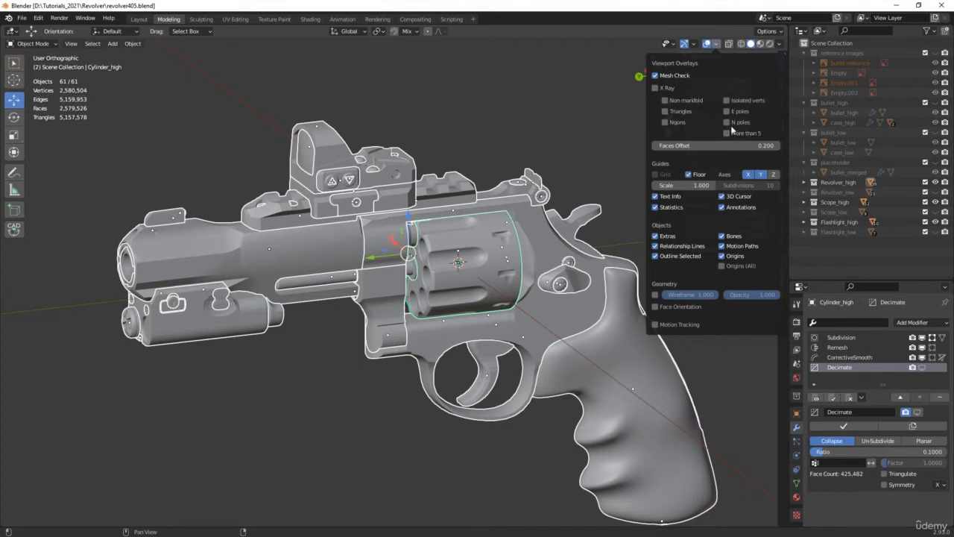
{"action": "left_click", "coordinate": [686, 102]}
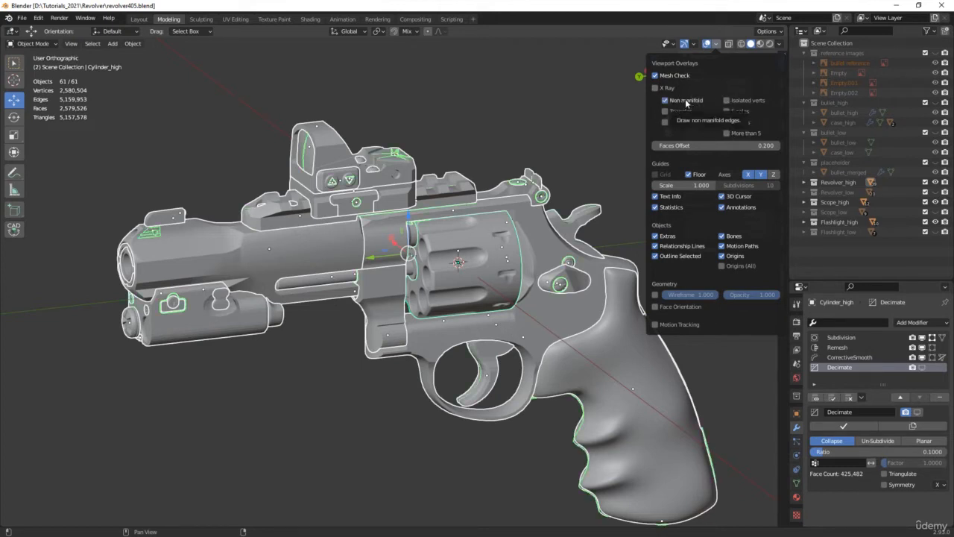
Examine the highlighted non-manifold edges on the scope, barrel, flashlight and frame, and turn off the highlighting.
{"action": "scroll", "coordinate": [366, 151], "scroll_direction": "up", "scroll_amount": 12}
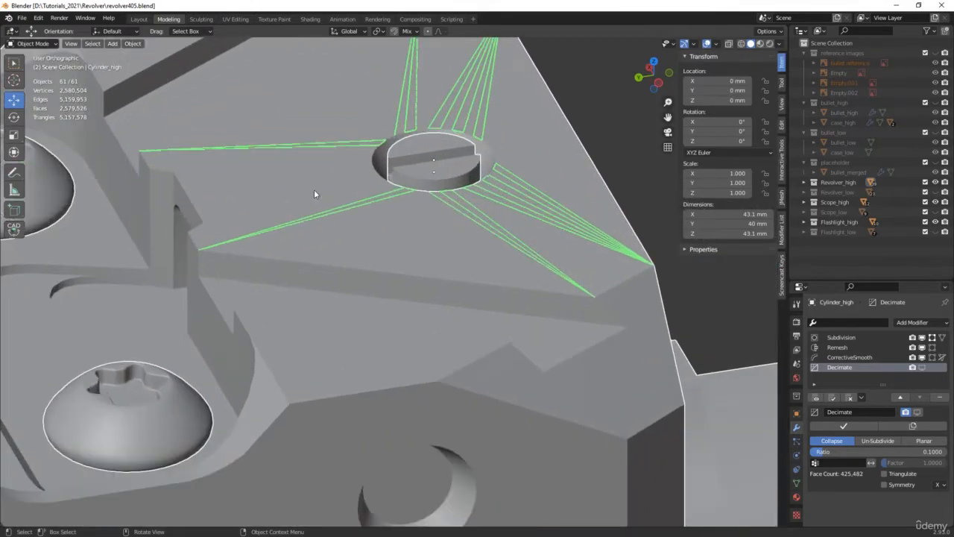
{"action": "scroll", "coordinate": [313, 193], "scroll_direction": "down", "scroll_amount": 10}
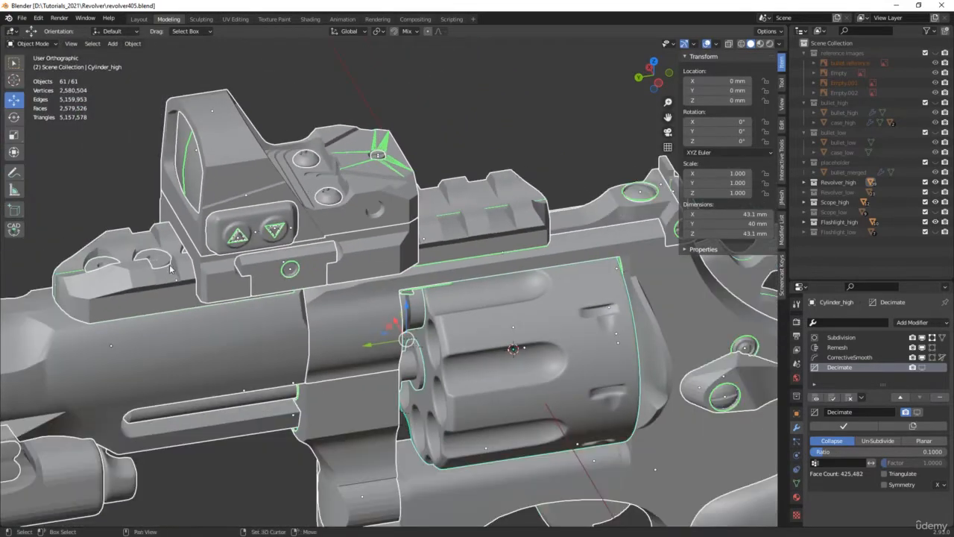
{"action": "middle_click_drag", "start_coordinate": [170, 269], "coordinate": [541, 142], "text": "shift"}
{"action": "middle_click_drag", "start_coordinate": [310, 200], "coordinate": [317, 190]}
{"action": "scroll", "coordinate": [258, 196], "scroll_direction": "up", "scroll_amount": 4}
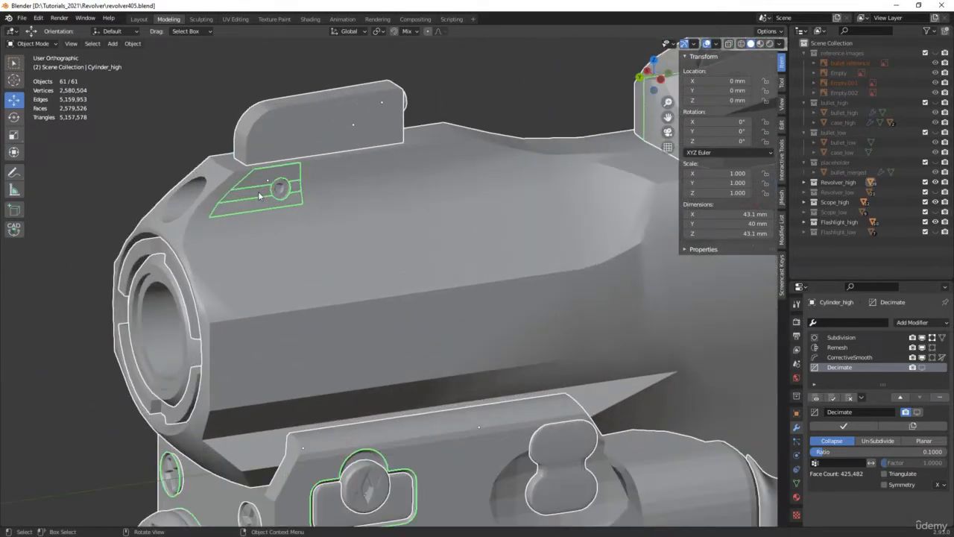
{"action": "scroll", "coordinate": [258, 196], "scroll_direction": "down", "scroll_amount": 1}
{"action": "scroll", "coordinate": [278, 191], "scroll_direction": "down", "scroll_amount": 6}
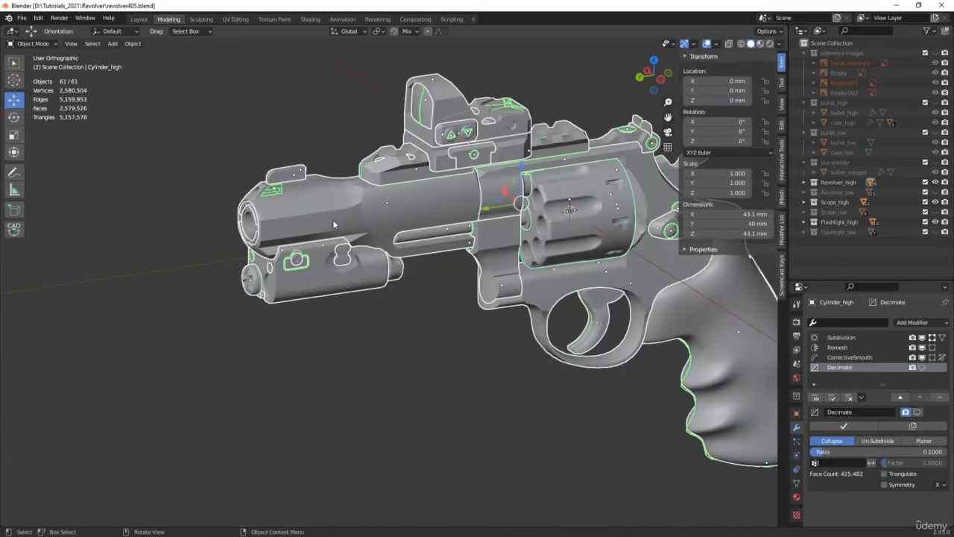
{"action": "middle_click_drag", "start_coordinate": [277, 192], "coordinate": [348, 212]}
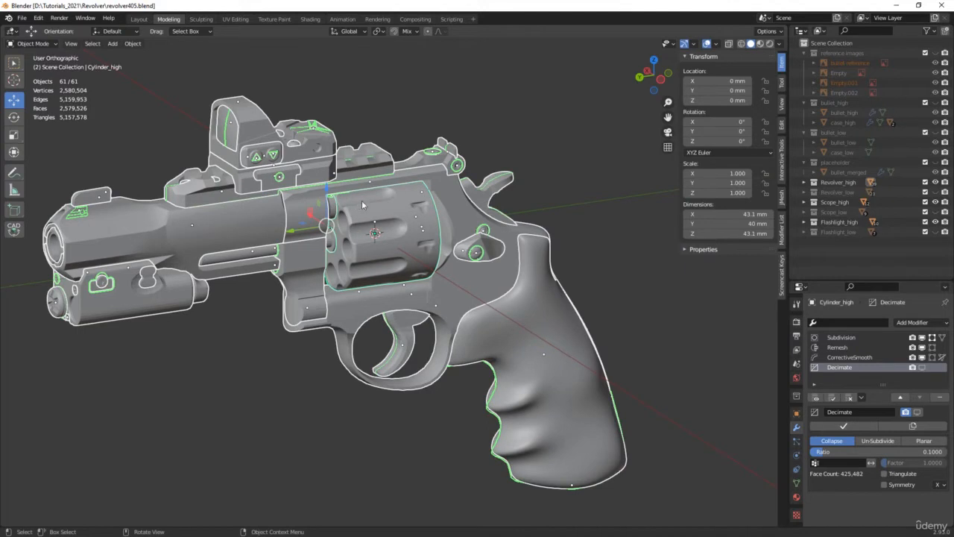
{"action": "scroll", "coordinate": [373, 197], "scroll_direction": "up", "scroll_amount": 3}
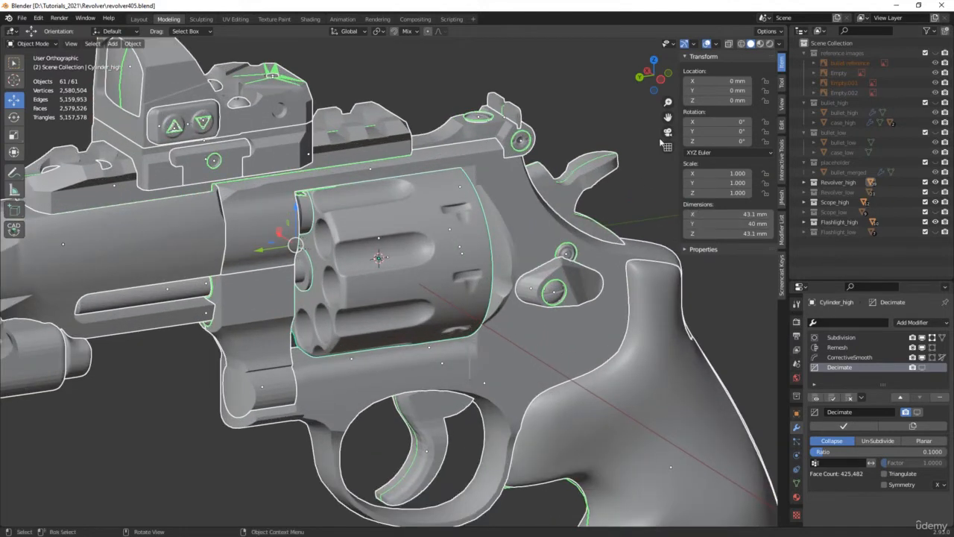
{"action": "left_click", "coordinate": [717, 43]}
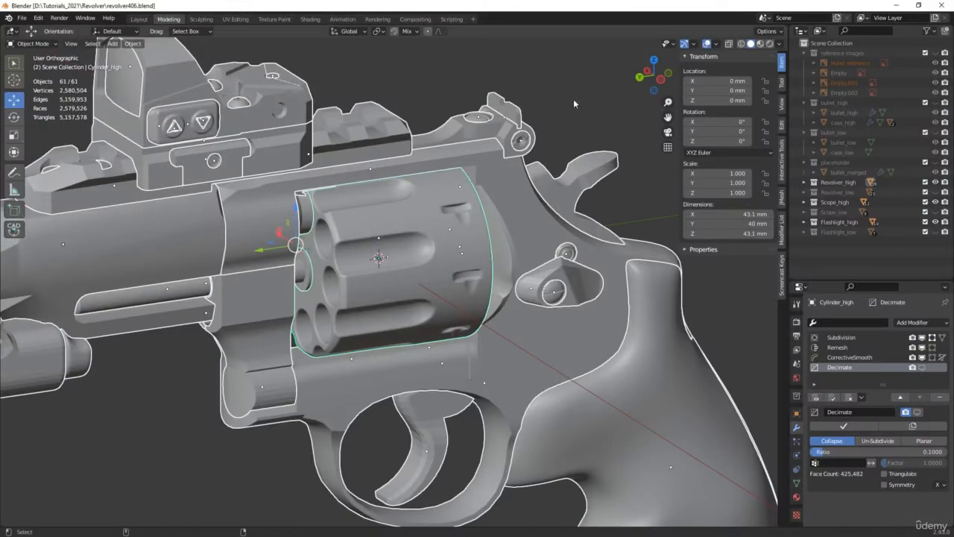
Isolate Scope_Frame_high in local view and enter Edit Mode to expose the mesh around its rear screw holes.
{"action": "left_click", "coordinate": [267, 97]}
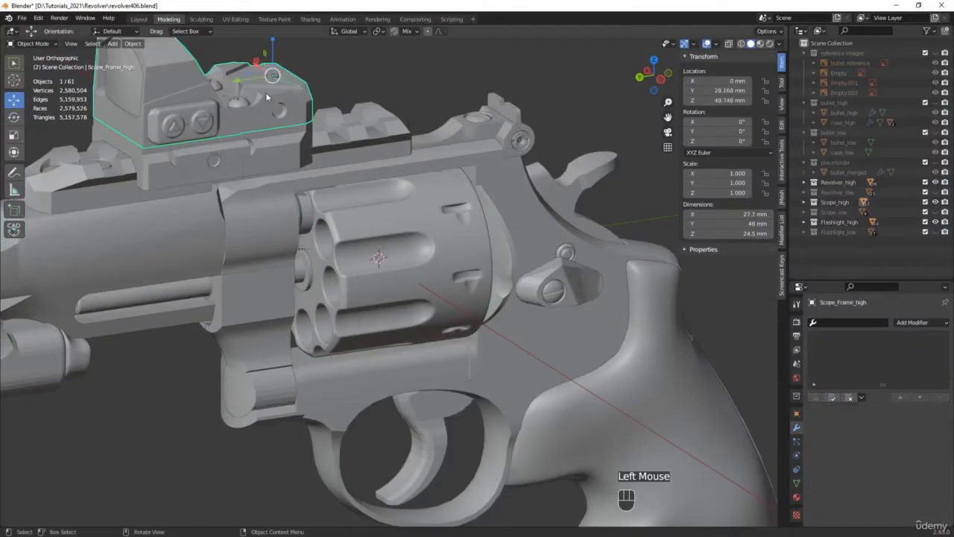
{"action": "key", "text": "KP_Divide"}
{"action": "key", "text": "Tab"}
{"action": "middle_click_drag", "start_coordinate": [568, 256], "coordinate": [528, 272]}
{"action": "scroll", "coordinate": [528, 272], "scroll_direction": "up", "scroll_amount": 2}
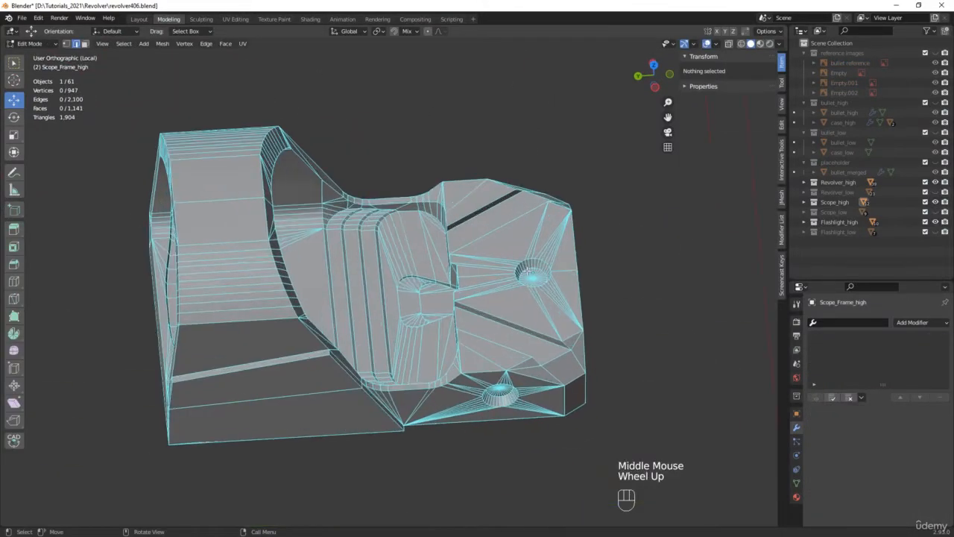
Select the centre vertex of the screw hole in the scope frame's top, grow the selection three times, and use face selection.
{"action": "scroll", "coordinate": [528, 272], "scroll_direction": "up", "scroll_amount": 6}
{"action": "key", "text": "1"}
{"action": "left_click", "coordinate": [537, 293]}
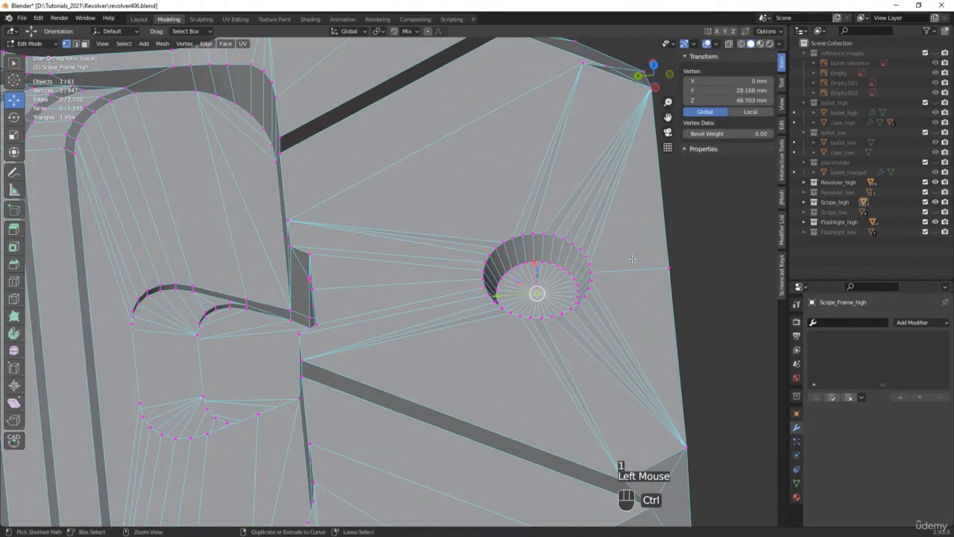
{"action": "key", "text": "ctrl+KP_Add"}
{"action": "key", "text": "ctrl+KP_Add"}
{"action": "key", "text": "ctrl+KP_Add"}
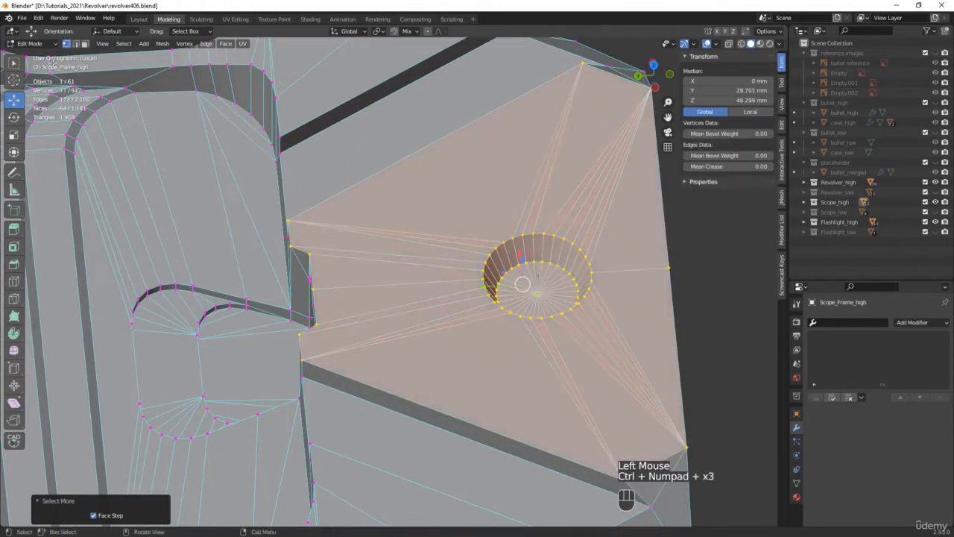
{"action": "left_click", "coordinate": [84, 43]}
With X-ray, limit the selection to the flat top faces around the screw hole, and delete those faces.
{"action": "scroll", "coordinate": [589, 326], "scroll_direction": "down", "scroll_amount": 2}
{"action": "middle_click_drag", "start_coordinate": [588, 327], "coordinate": [588, 280], "text": "alt"}
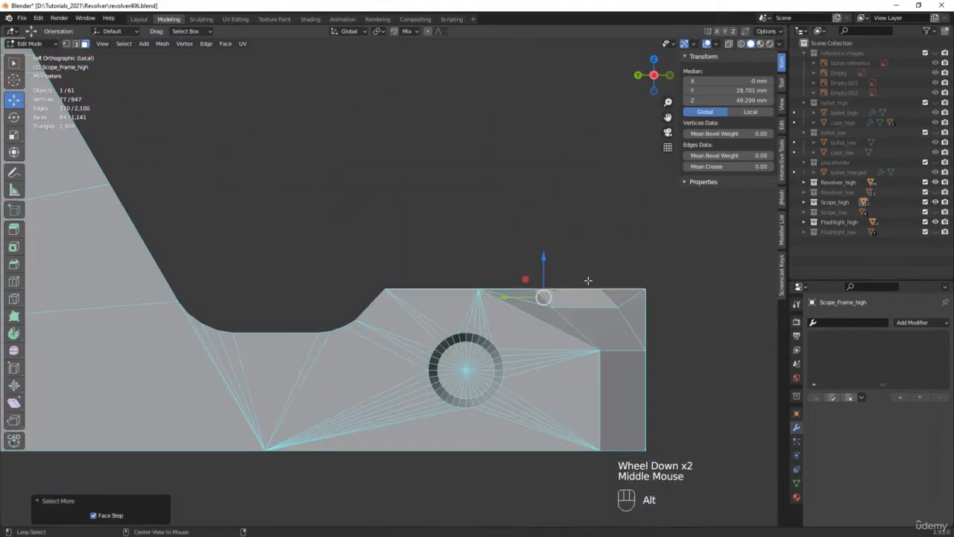
{"action": "key", "text": "alt+z"}
{"action": "left_click", "coordinate": [492, 290], "text": "ctrl"}
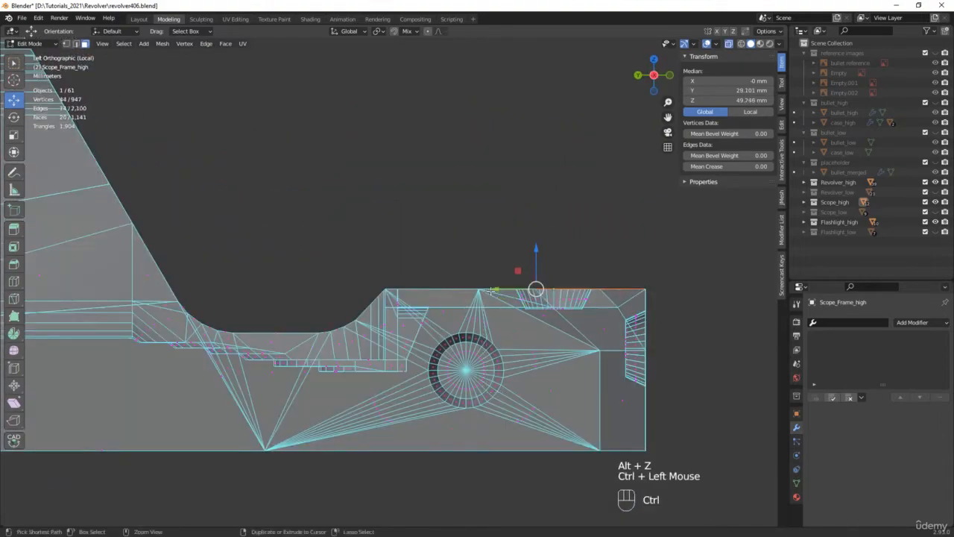
{"action": "middle_click_drag", "start_coordinate": [490, 290], "coordinate": [619, 291]}
{"action": "key", "text": "alt+z"}
{"action": "key", "text": "x"}
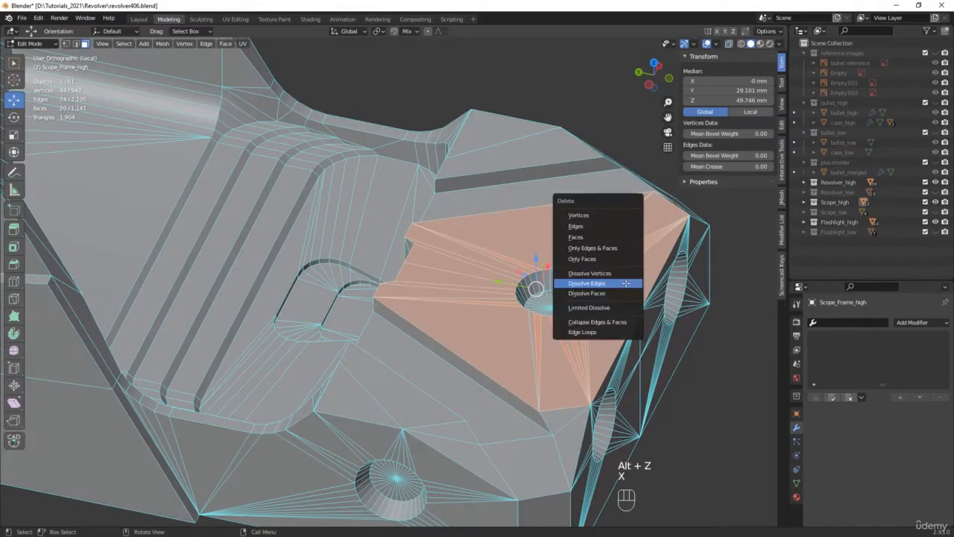
{"action": "left_click", "coordinate": [579, 237]}
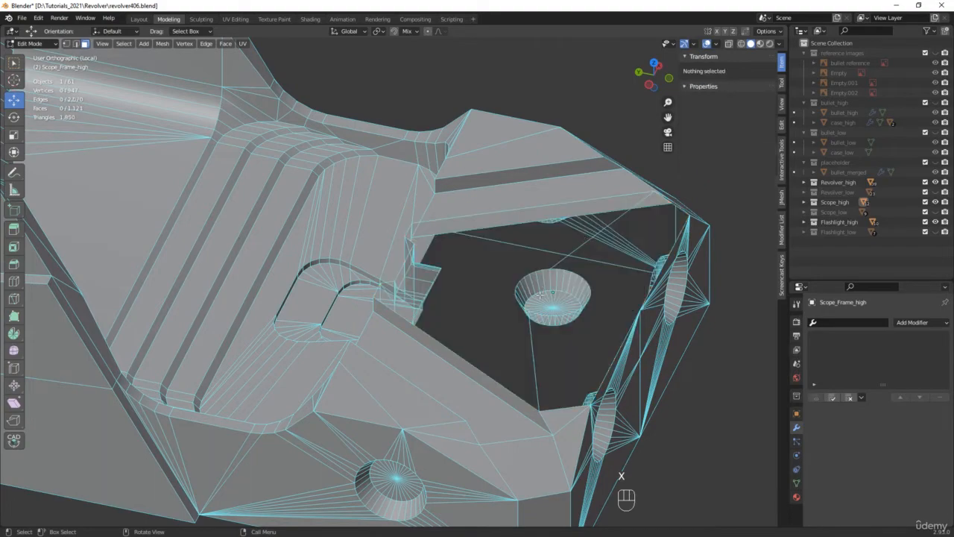
Delete the two stray edges linking the top screw hole's rim to the rear corners of the opening.
{"action": "middle_click_drag", "start_coordinate": [567, 305], "coordinate": [497, 347], "text": "alt"}
{"action": "scroll", "coordinate": [480, 328], "scroll_direction": "up", "scroll_amount": 2}
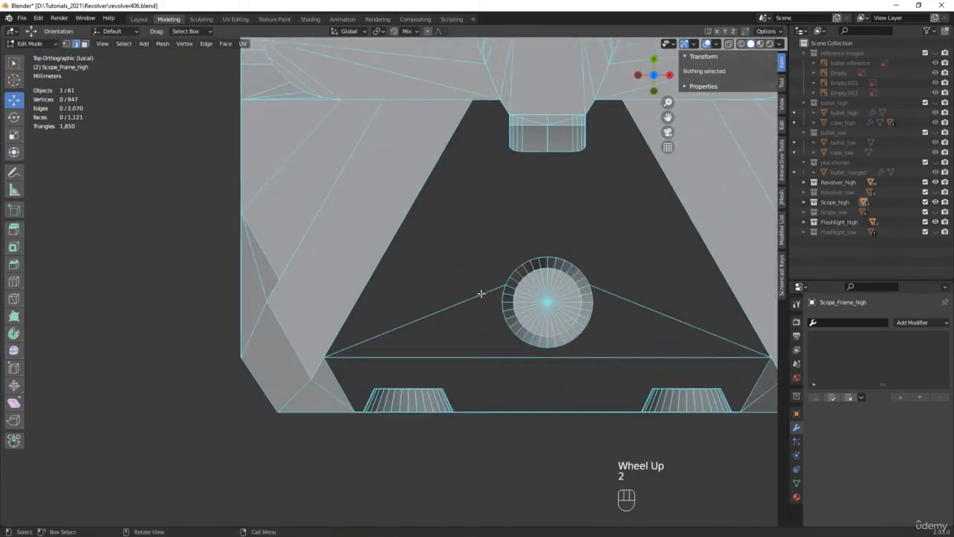
{"action": "left_click", "coordinate": [483, 295]}
{"action": "left_click", "coordinate": [482, 295]}
{"action": "left_click", "coordinate": [662, 314], "text": "shift"}
{"action": "middle_click_drag", "start_coordinate": [662, 314], "coordinate": [656, 272]}
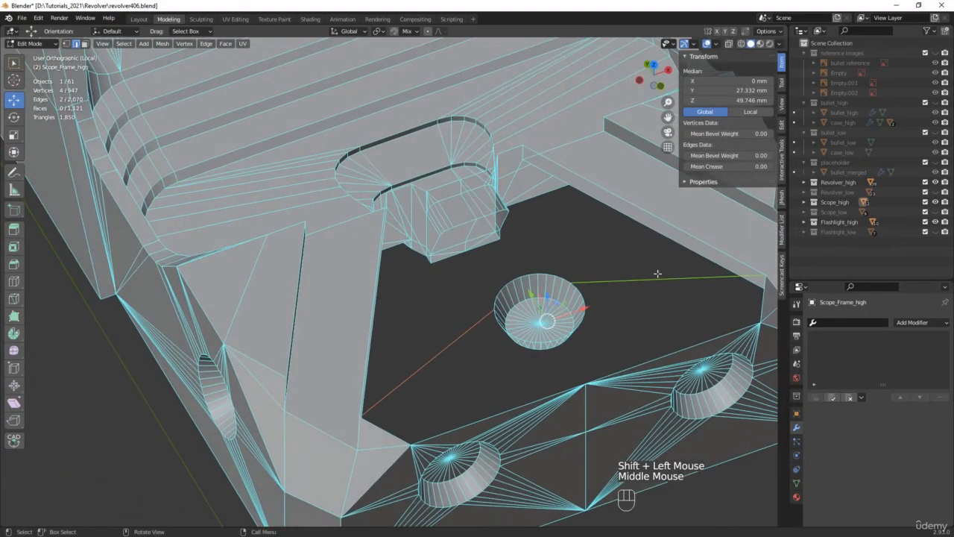
{"action": "key", "text": "x"}
{"action": "left_click", "coordinate": [657, 271]}
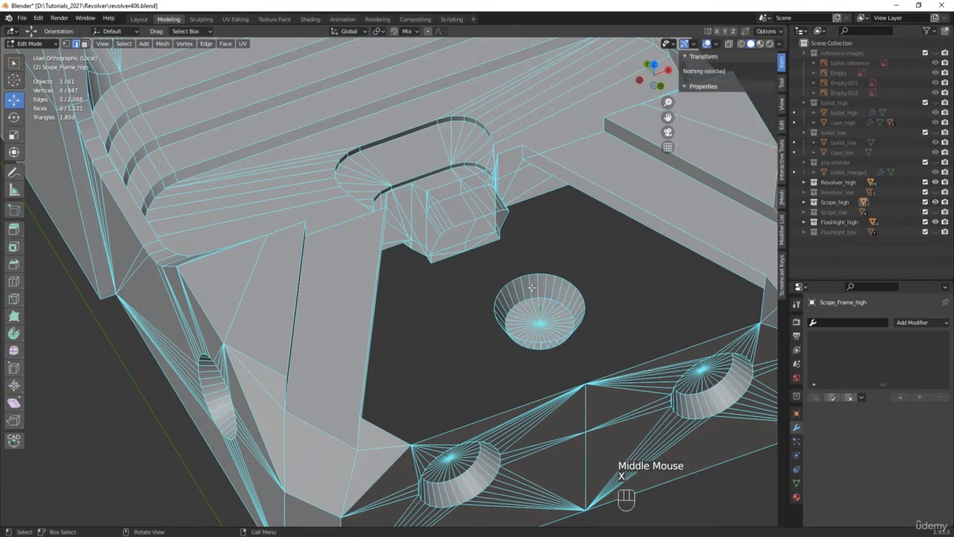
From the top view, box-select the screw hole's vertices on the positive X half and delete them.
{"action": "middle_click_drag", "start_coordinate": [556, 281], "coordinate": [556, 302]}
{"action": "scroll", "coordinate": [572, 286], "scroll_direction": "up", "scroll_amount": 2}
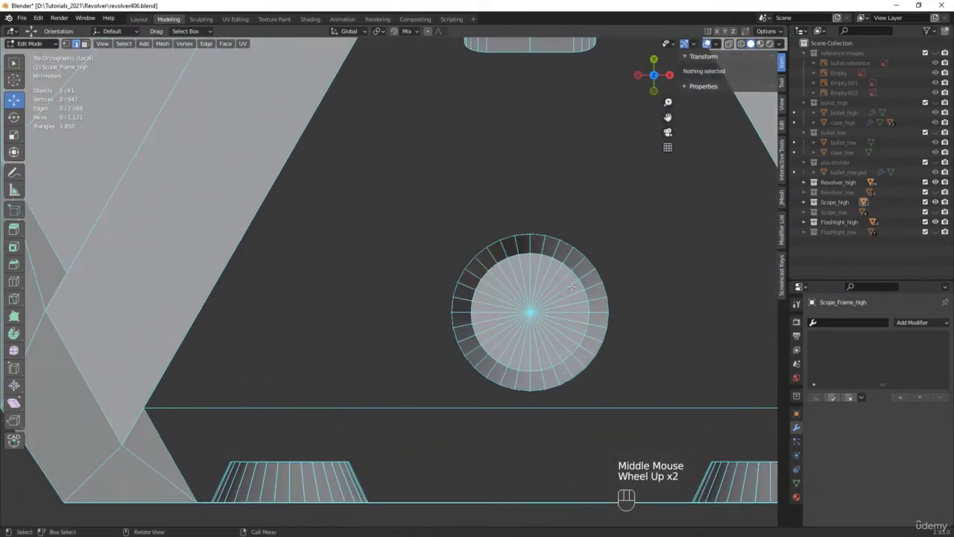
{"action": "left_click_drag", "start_coordinate": [637, 208], "coordinate": [530, 405]}
{"action": "key", "text": "x"}
{"action": "left_click", "coordinate": [532, 368]}
Fill one face between the half hole's front rim edge and the slot edge, and another between its rear rim edge and the plate's rear edge.
{"action": "scroll", "coordinate": [533, 369], "scroll_direction": "down", "scroll_amount": 2}
{"action": "middle_click_drag", "start_coordinate": [532, 368], "coordinate": [441, 469]}
{"action": "scroll", "coordinate": [513, 330], "scroll_direction": "up", "scroll_amount": 2}
{"action": "key", "text": "2"}
{"action": "left_click", "coordinate": [511, 328]}
{"action": "left_click", "coordinate": [441, 484], "text": "shift"}
{"action": "middle_click_drag", "start_coordinate": [507, 475], "coordinate": [537, 371], "text": "shift"}
{"action": "key", "text": "f"}
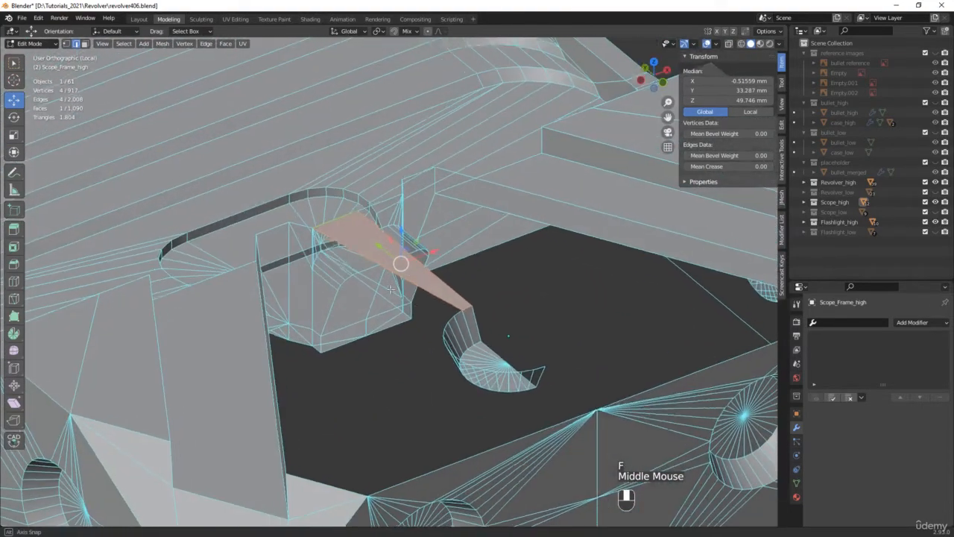
{"action": "left_click", "coordinate": [538, 366]}
{"action": "left_click", "coordinate": [507, 437], "text": "shift"}
{"action": "key", "text": "f"}
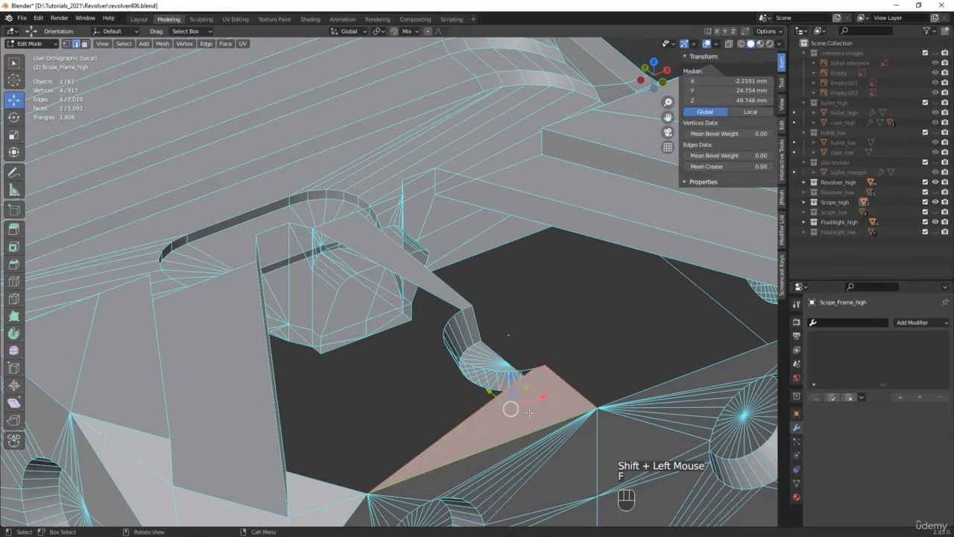
Fill the remaining boundary loop beside the half hole with a face, and dissolve the diagonal edge separating it from the rear face.
{"action": "middle_click_drag", "start_coordinate": [508, 437], "coordinate": [486, 366], "text": "shift"}
{"action": "left_click", "coordinate": [536, 321], "text": "alt"}
{"action": "key", "text": "f"}
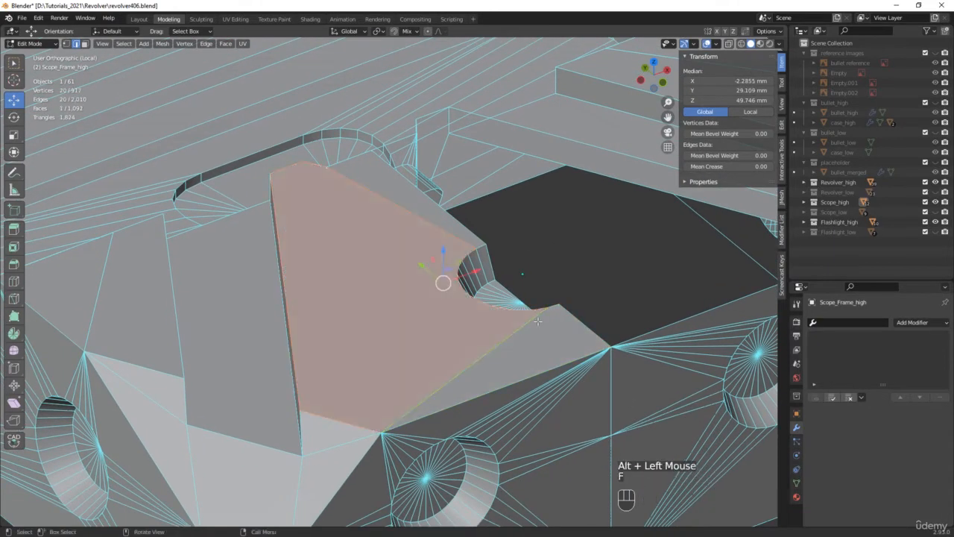
{"action": "key", "text": "2"}
{"action": "left_click", "coordinate": [524, 328]}
{"action": "key", "text": "x"}
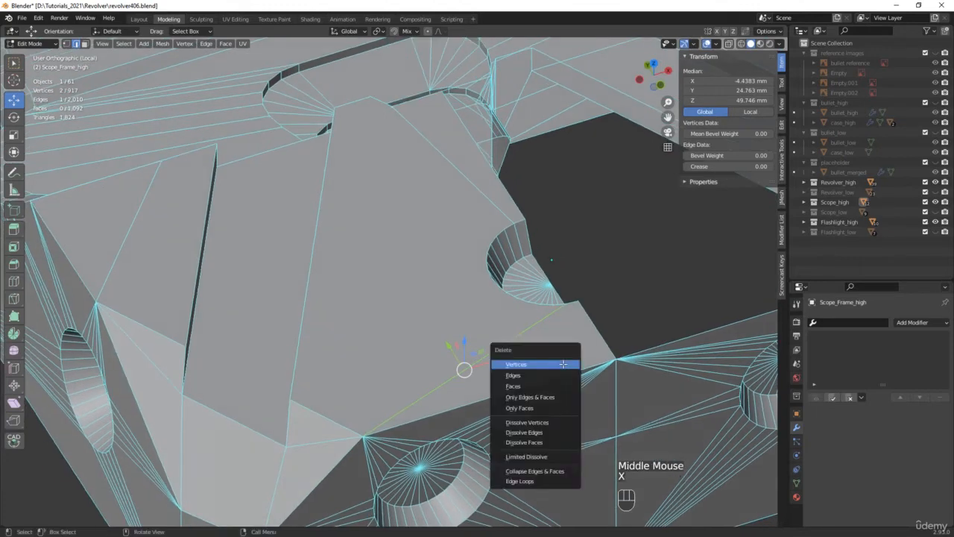
{"action": "left_click", "coordinate": [533, 431]}
Connect the two rim vertices near the hole's rear centre to the middle vertex of the plate's rear edge.
{"action": "scroll", "coordinate": [602, 303], "scroll_direction": "up", "scroll_amount": 2}
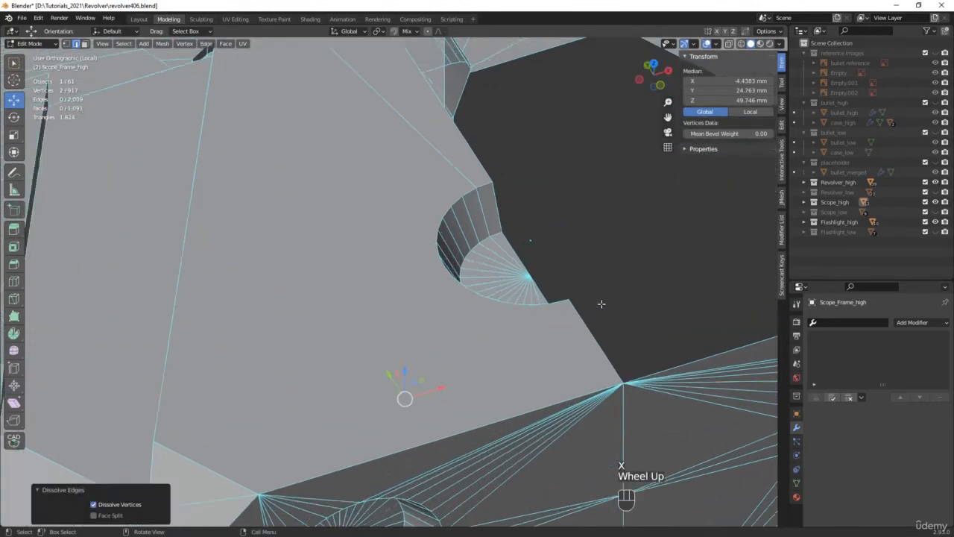
{"action": "scroll", "coordinate": [601, 303], "scroll_direction": "up", "scroll_amount": 1}
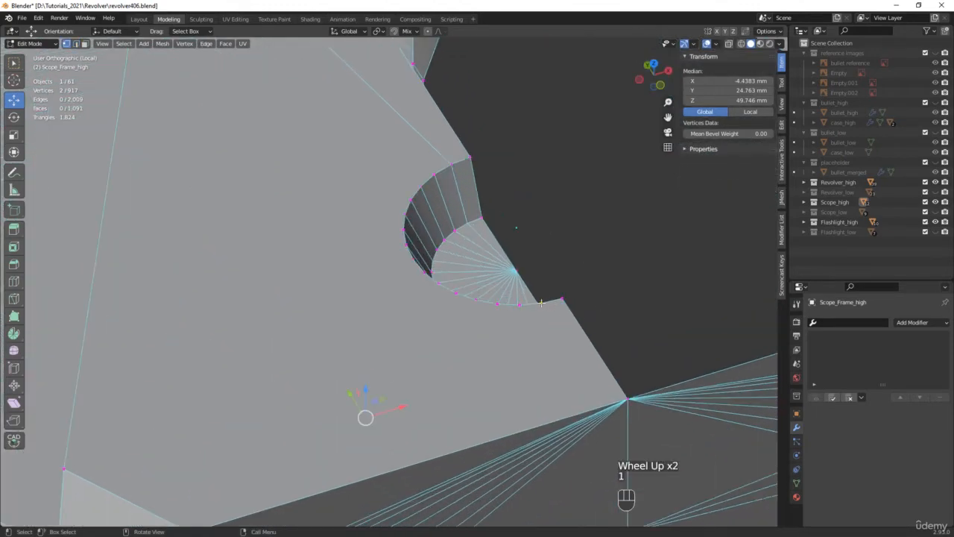
{"action": "left_click", "coordinate": [531, 307]}
{"action": "left_click", "coordinate": [519, 306], "text": "shift"}
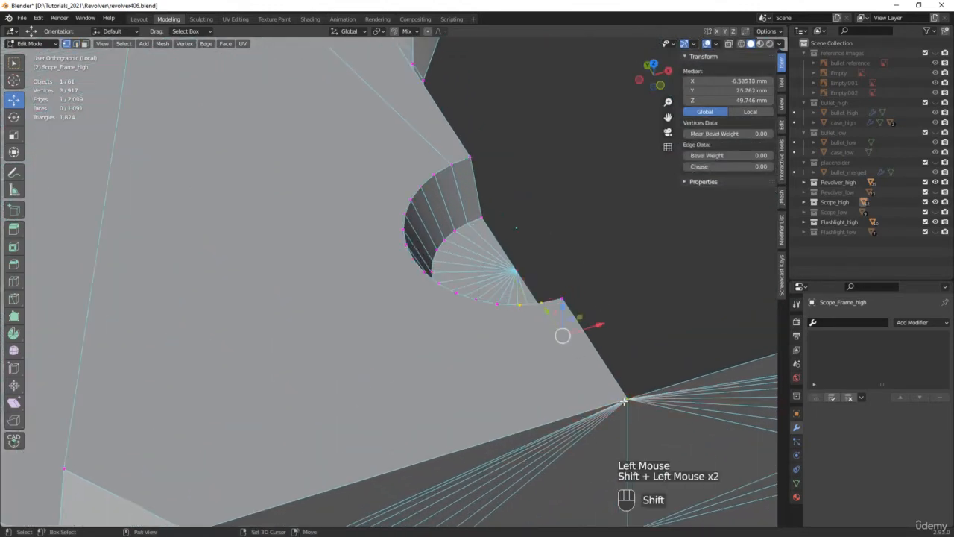
{"action": "key", "text": "f"}
Connect the rear and outer side vertices of the half hole's rim, two at a time, to the plate's outer rear corner vertex.
{"action": "middle_click_drag", "start_coordinate": [486, 342], "coordinate": [616, 300], "text": "shift"}
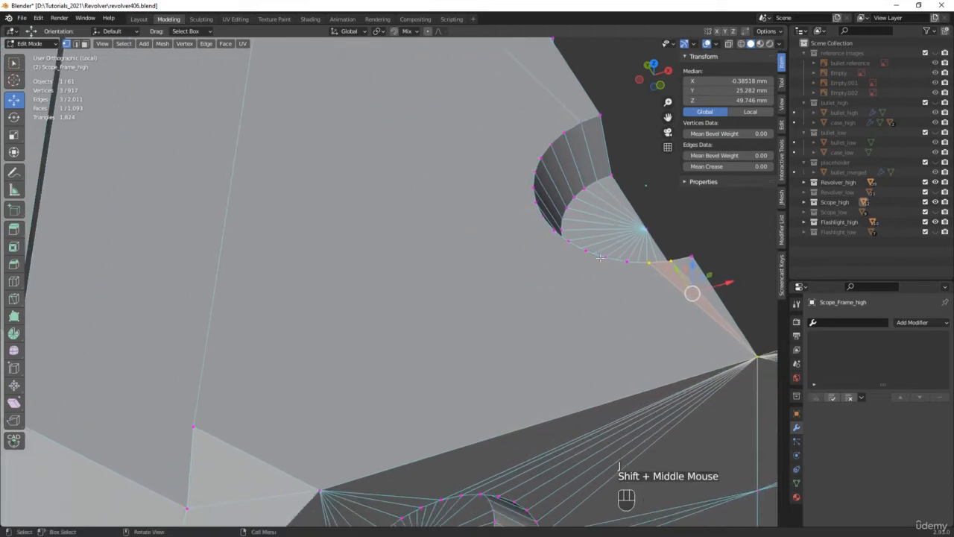
{"action": "left_click", "coordinate": [605, 258]}
{"action": "left_click", "coordinate": [627, 261], "text": "shift"}
{"action": "left_click", "coordinate": [321, 489], "text": "shift"}
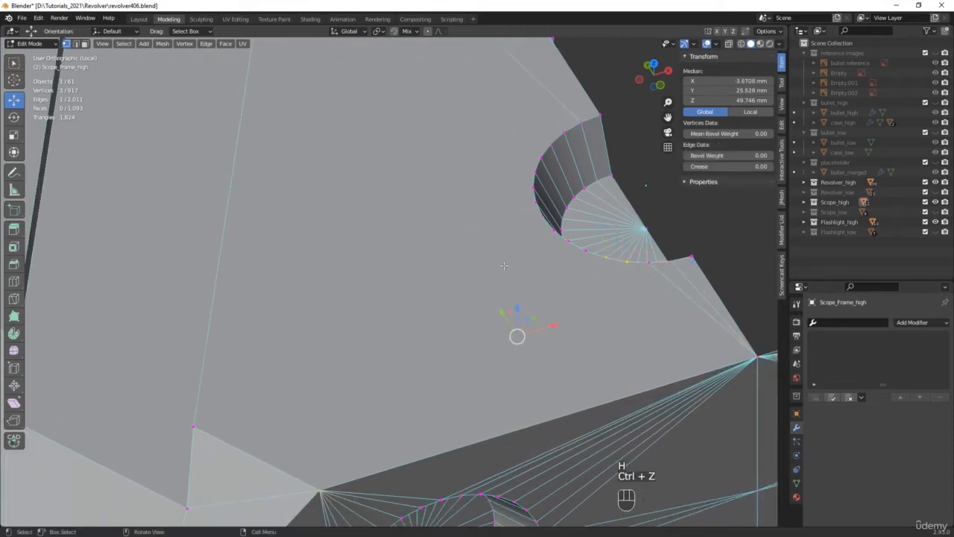
{"action": "key", "text": "j"}
{"action": "left_click", "coordinate": [585, 250]}
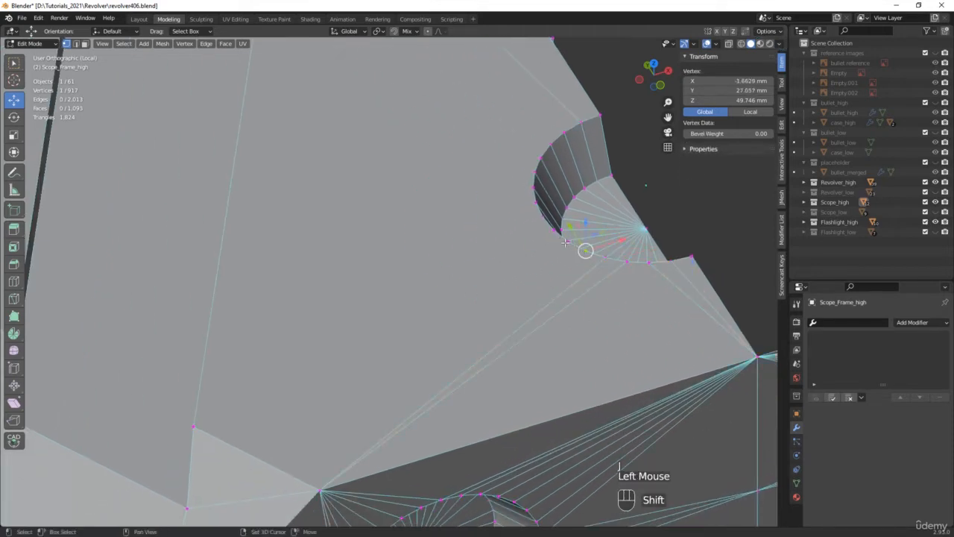
{"action": "left_click", "coordinate": [565, 242], "text": "shift"}
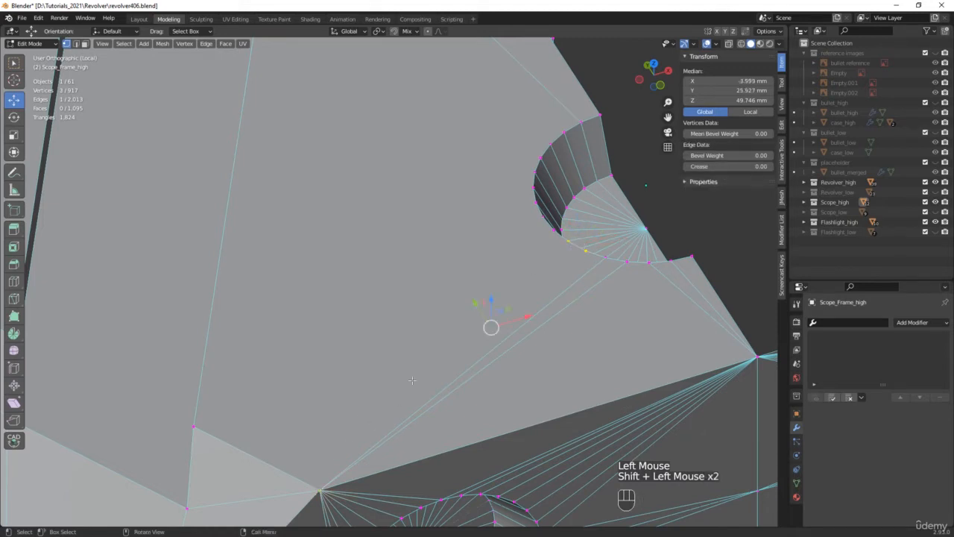
{"action": "key", "text": "j"}
{"action": "left_click", "coordinate": [541, 215]}
{"action": "left_click", "coordinate": [549, 218], "text": "shift"}
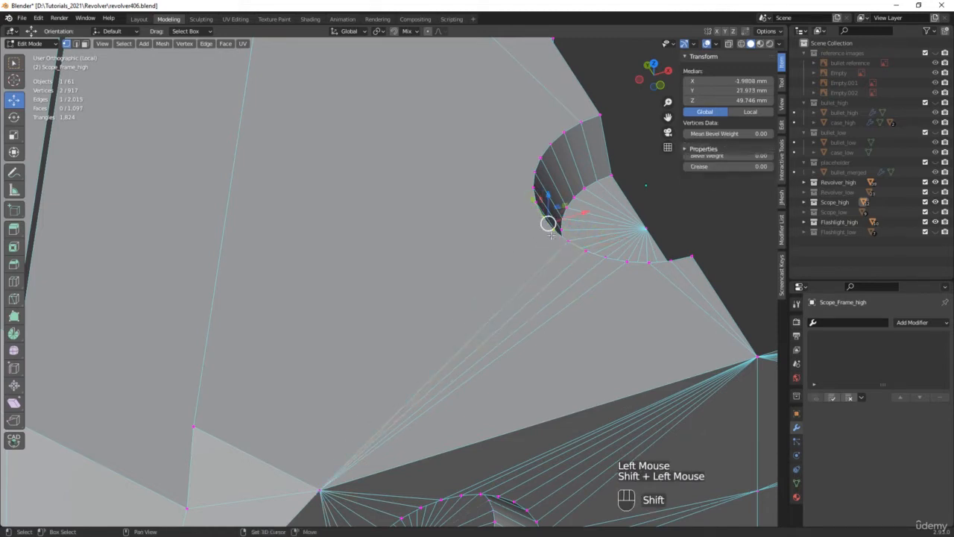
{"action": "left_click", "coordinate": [319, 490], "text": "shift"}
{"action": "key", "text": "j"}
Connect four rim vertices on the front outer side of the half hole, in pairs, to the plate's outer front corner vertex.
{"action": "middle_click_drag", "start_coordinate": [522, 224], "coordinate": [486, 258]}
{"action": "left_click", "coordinate": [551, 185]}
{"action": "left_click", "coordinate": [552, 180], "text": "shift"}
{"action": "scroll", "coordinate": [543, 175], "scroll_direction": "down", "scroll_amount": 3}
{"action": "left_click", "coordinate": [410, 109], "text": "shift"}
{"action": "key", "text": "j"}
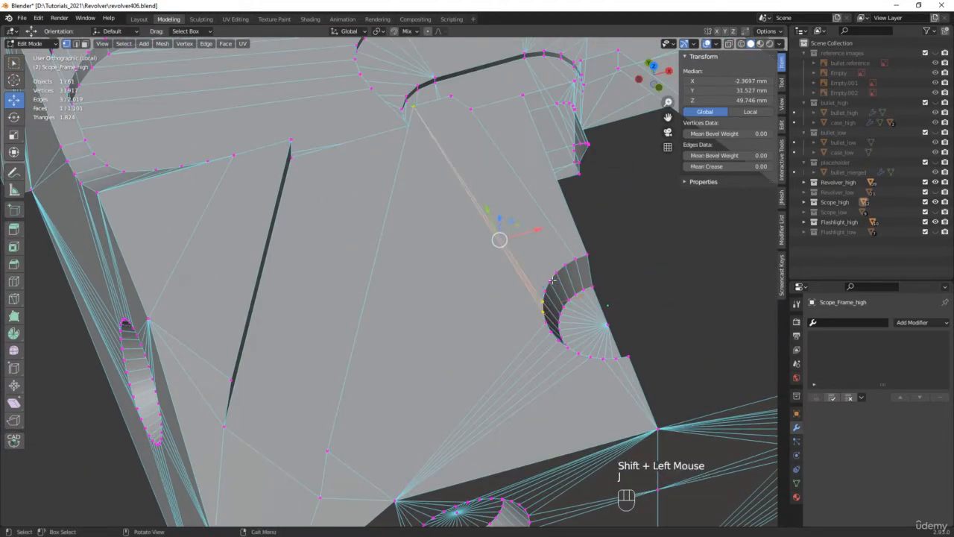
{"action": "left_click", "coordinate": [546, 289]}
{"action": "left_click", "coordinate": [547, 283], "text": "shift"}
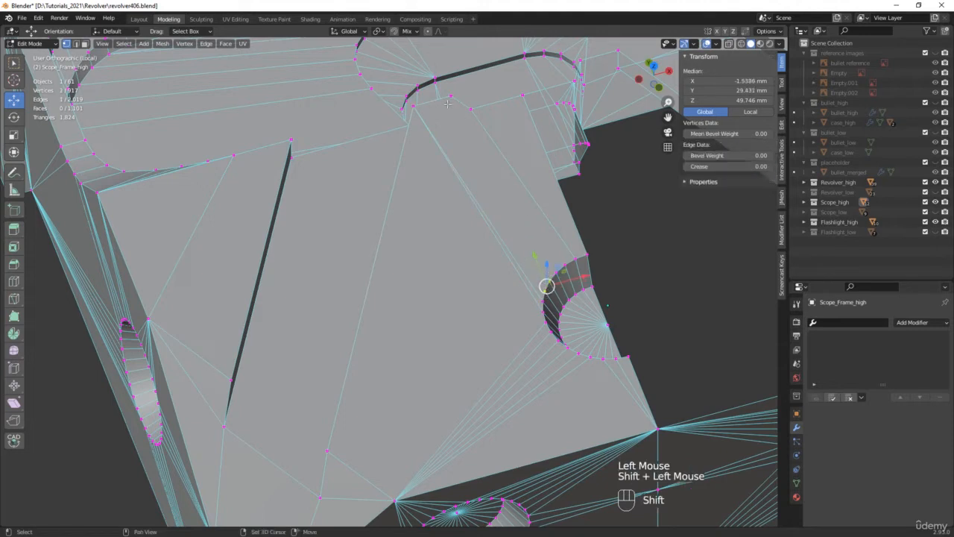
{"action": "key", "text": "j"}
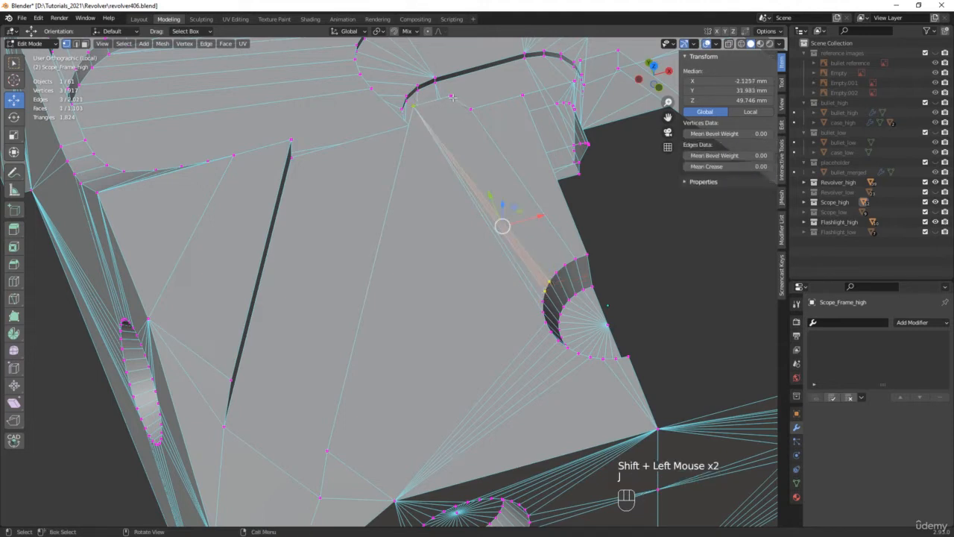
Connect two front rim vertices of the half hole to the two neighbouring vertices along the slot's edge.
{"action": "left_click", "coordinate": [451, 96]}
{"action": "left_click", "coordinate": [558, 272], "text": "shift"}
{"action": "key", "text": "j"}
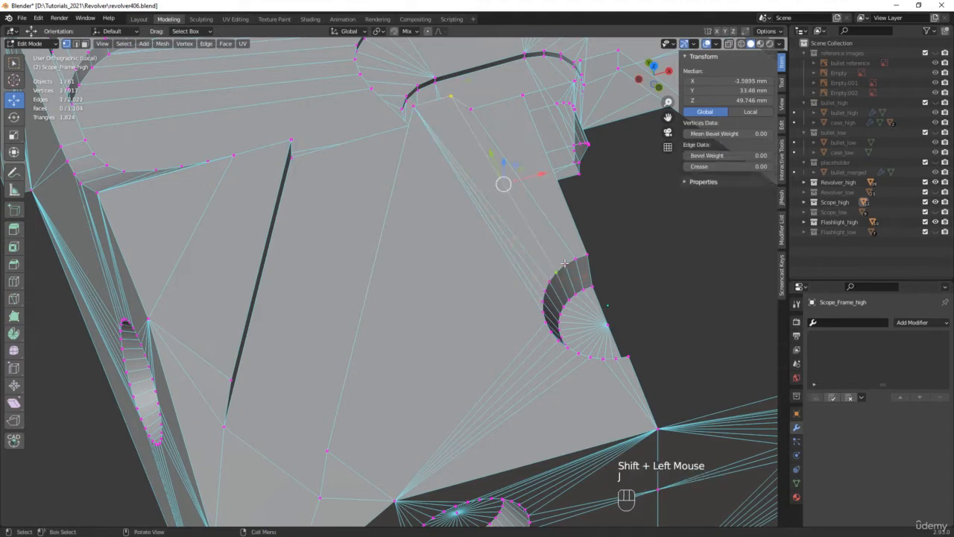
{"action": "left_click", "coordinate": [565, 266]}
{"action": "left_click", "coordinate": [472, 110], "text": "shift"}
{"action": "key", "text": "j"}
Grow a selection three times from the hole's centre vertex to cover the half plate, and separate those faces into their own object.
{"action": "scroll", "coordinate": [522, 201], "scroll_direction": "down", "scroll_amount": 1}
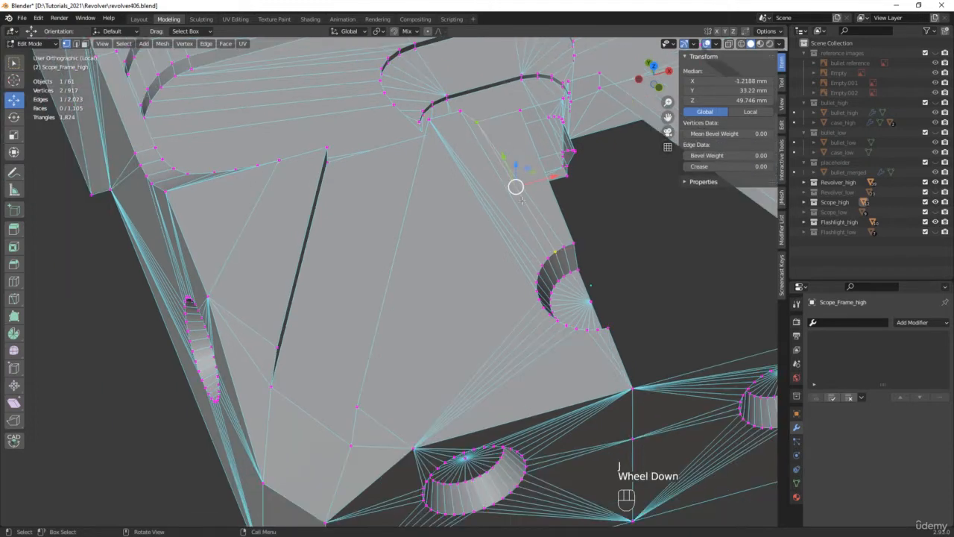
{"action": "left_click", "coordinate": [589, 302]}
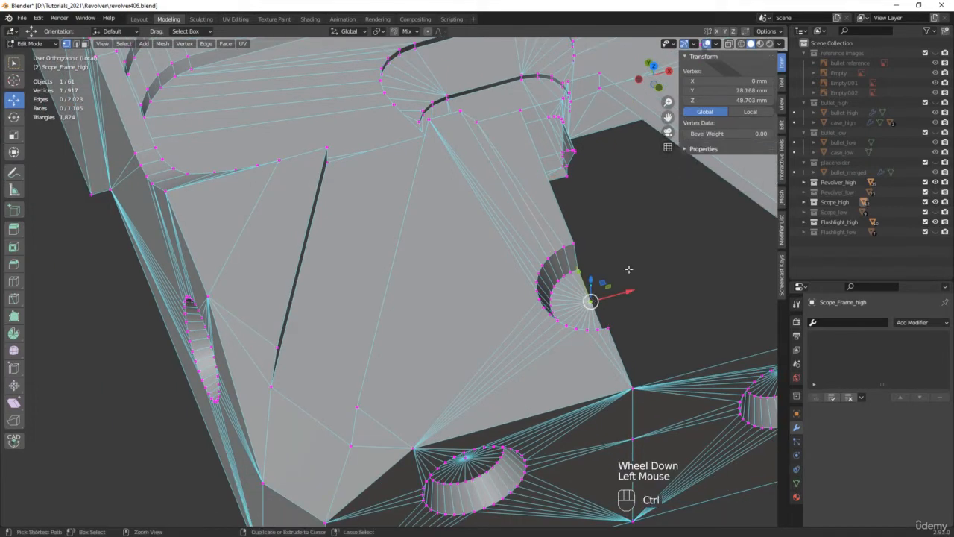
{"action": "key", "text": "ctrl+KP_Add"}
{"action": "key", "text": "ctrl+KP_Add"}
{"action": "key", "text": "ctrl+KP_Add"}
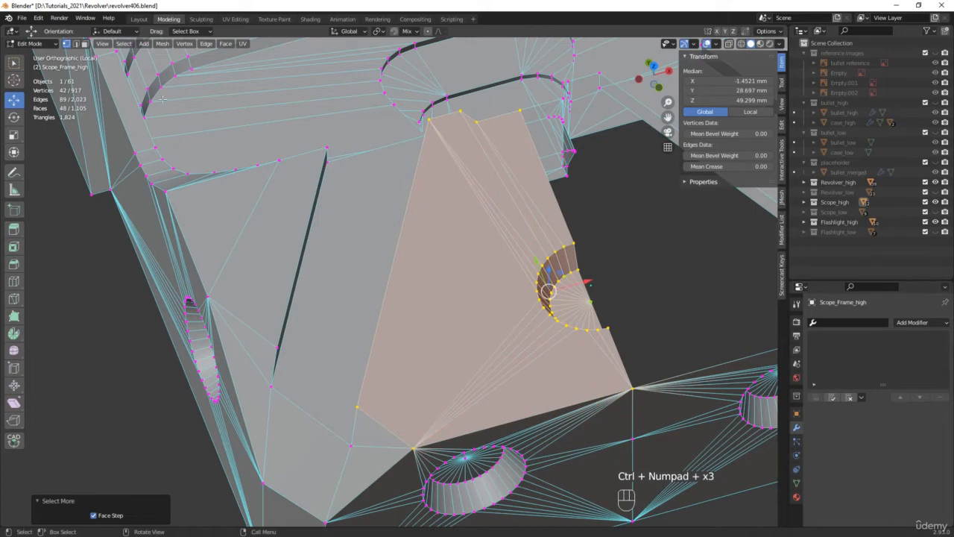
{"action": "left_click", "coordinate": [85, 44]}
{"action": "middle_click_drag", "start_coordinate": [449, 249], "coordinate": [461, 251]}
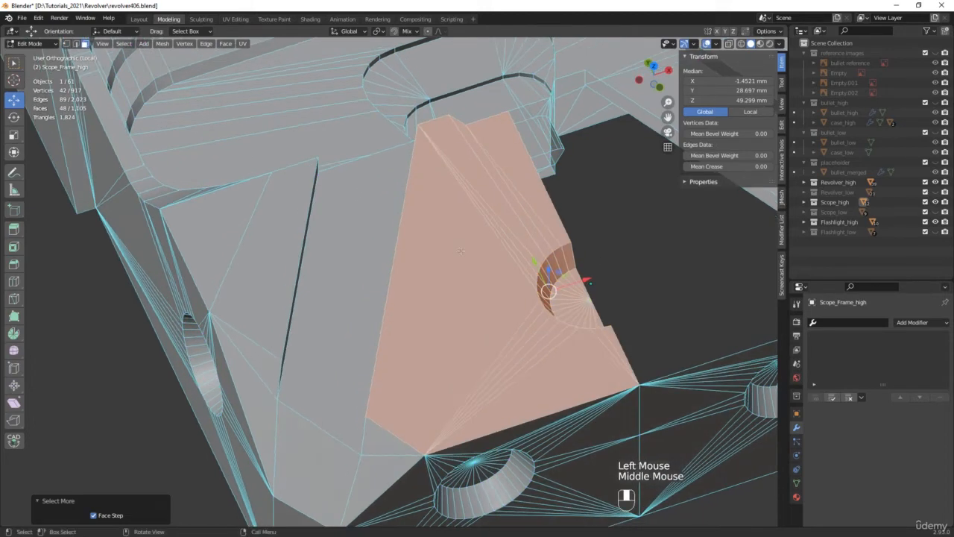
{"action": "key", "text": "p"}
{"action": "left_click", "coordinate": [456, 250]}
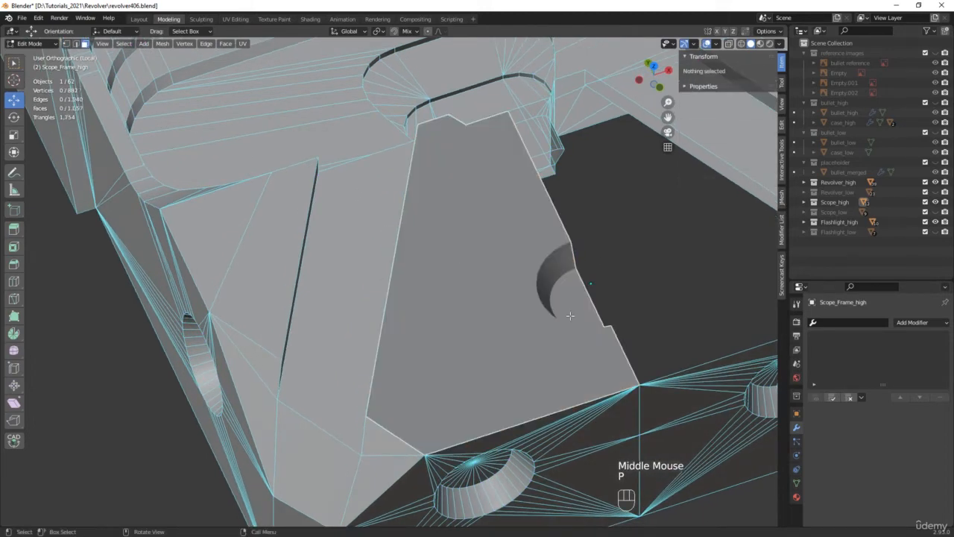
Return to Object Mode, select only the separated half plate, and add a Mirror modifier to it.
{"action": "key", "text": "Tab"}
{"action": "middle_click_drag", "start_coordinate": [659, 360], "coordinate": [497, 338], "text": "shift"}
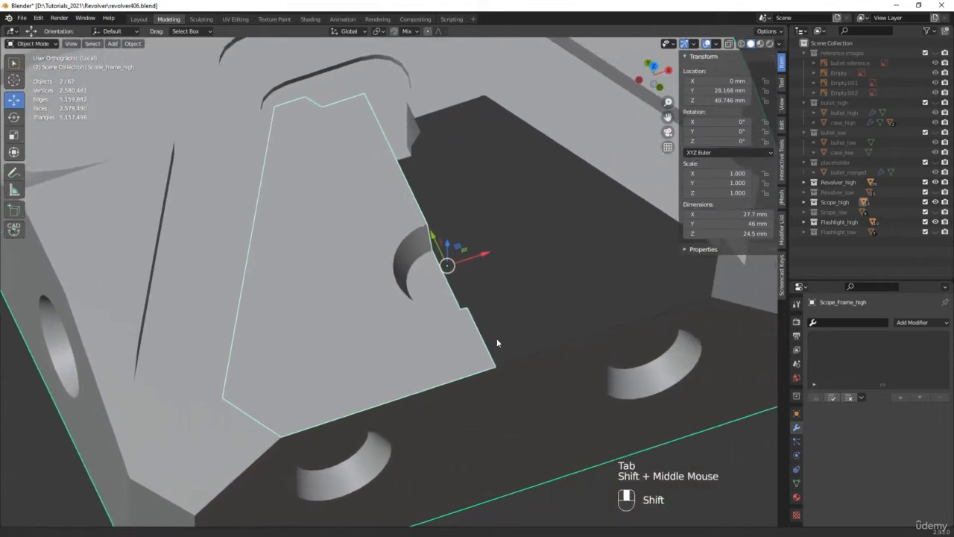
{"action": "left_click", "coordinate": [381, 327]}
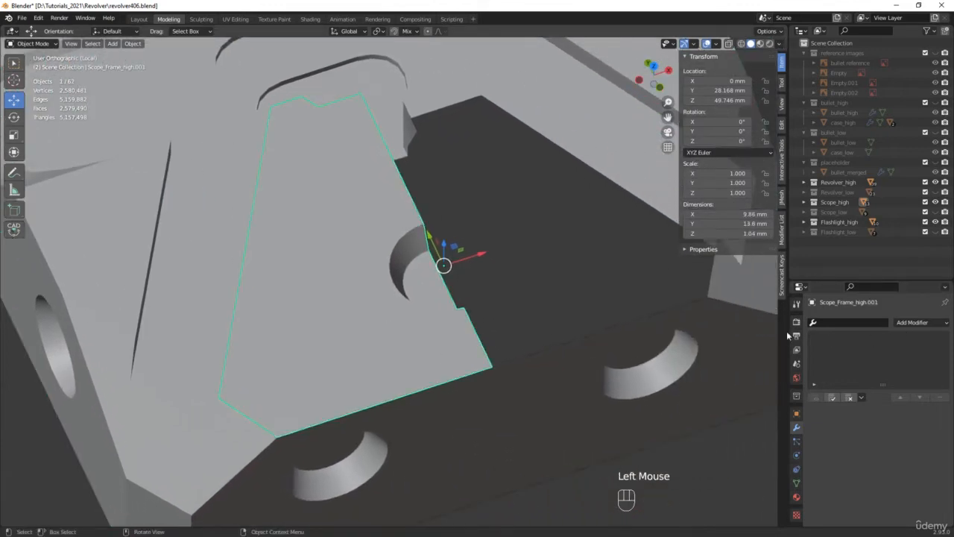
{"action": "left_click", "coordinate": [924, 323]}
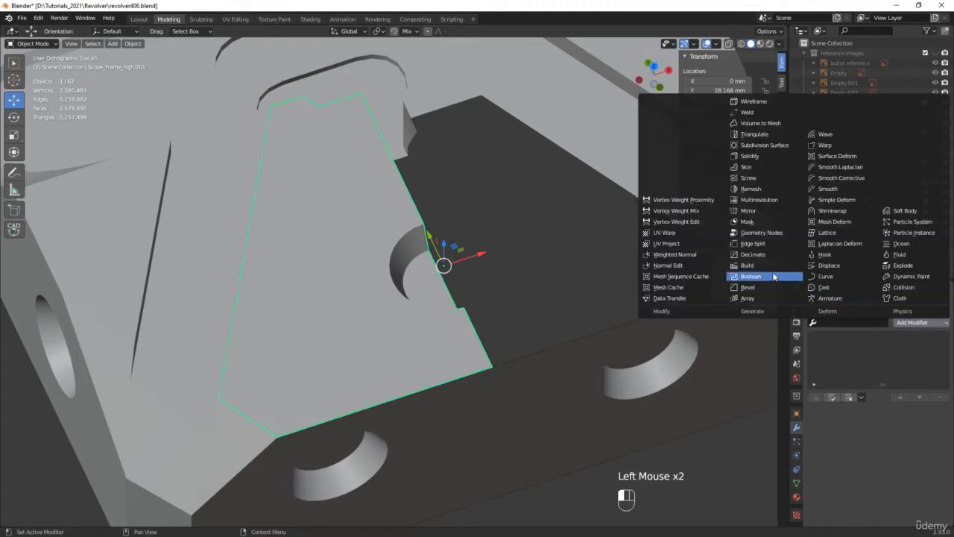
{"action": "left_click", "coordinate": [747, 210]}
Show wireframes on the meshes and set the Mirror modifier's merge distance to 0.1 mm.
{"action": "scroll", "coordinate": [467, 274], "scroll_direction": "down", "scroll_amount": 2}
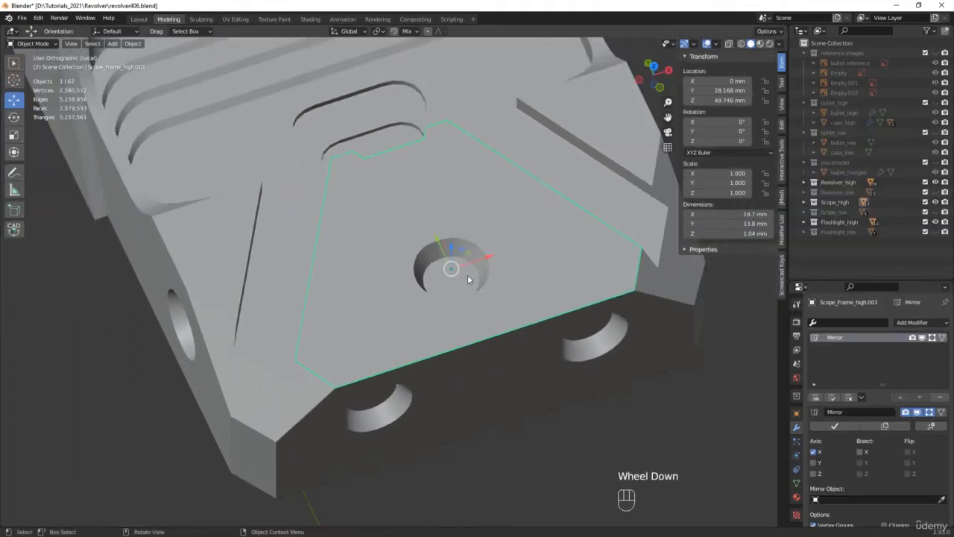
{"action": "key", "text": "F4"}
{"action": "scroll", "coordinate": [433, 248], "scroll_direction": "up", "scroll_amount": 4}
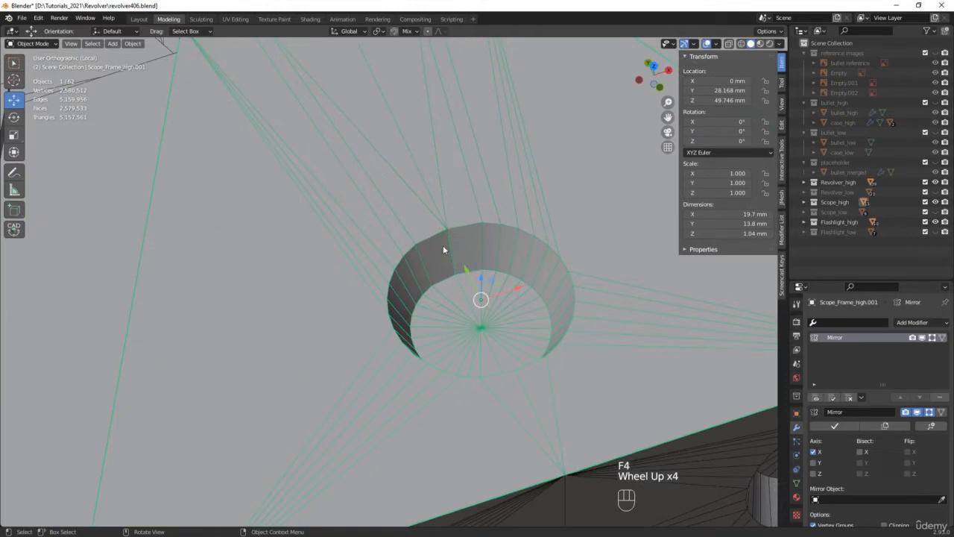
{"action": "scroll", "coordinate": [861, 465], "scroll_direction": "down", "scroll_amount": 5}
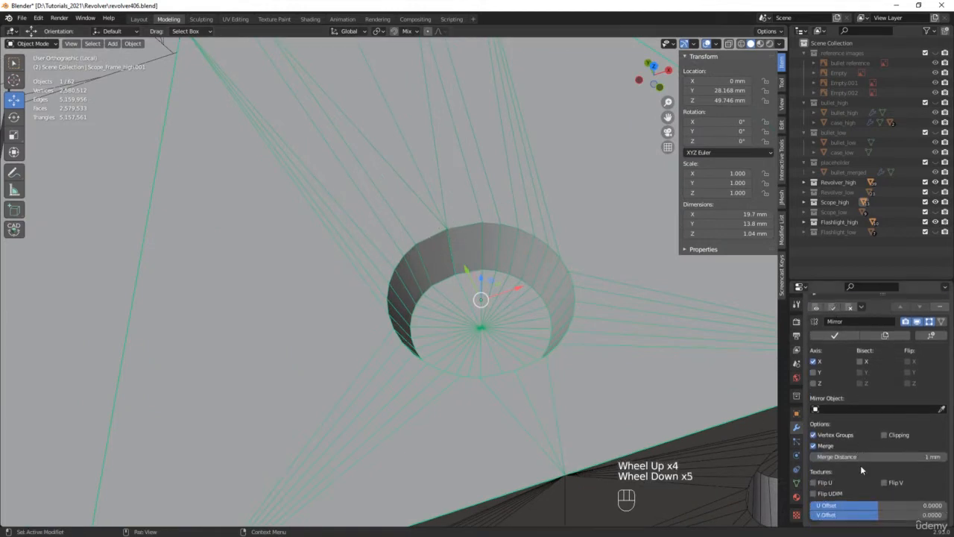
{"action": "left_click", "coordinate": [908, 456]}
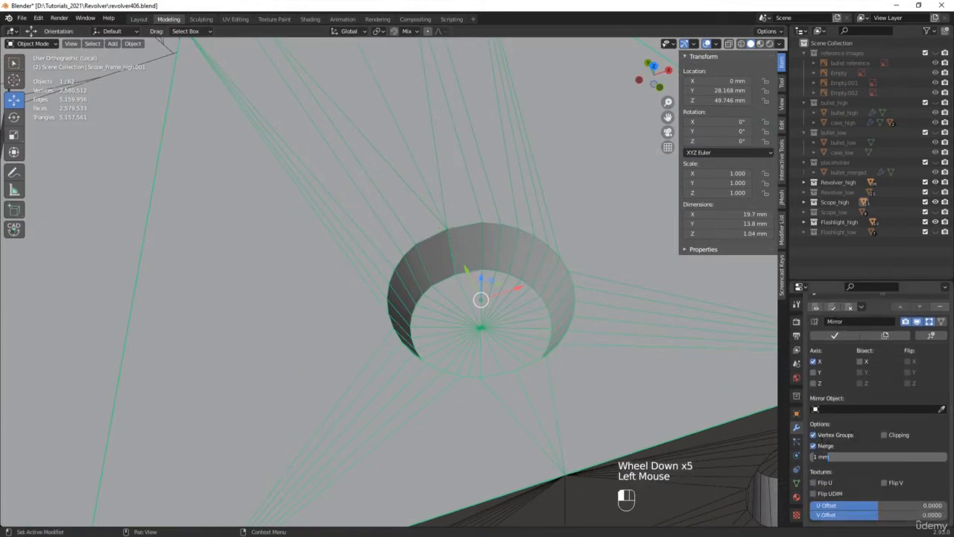
{"action": "left_click", "coordinate": [816, 446]}
{"action": "double_click", "coordinate": [849, 455]}
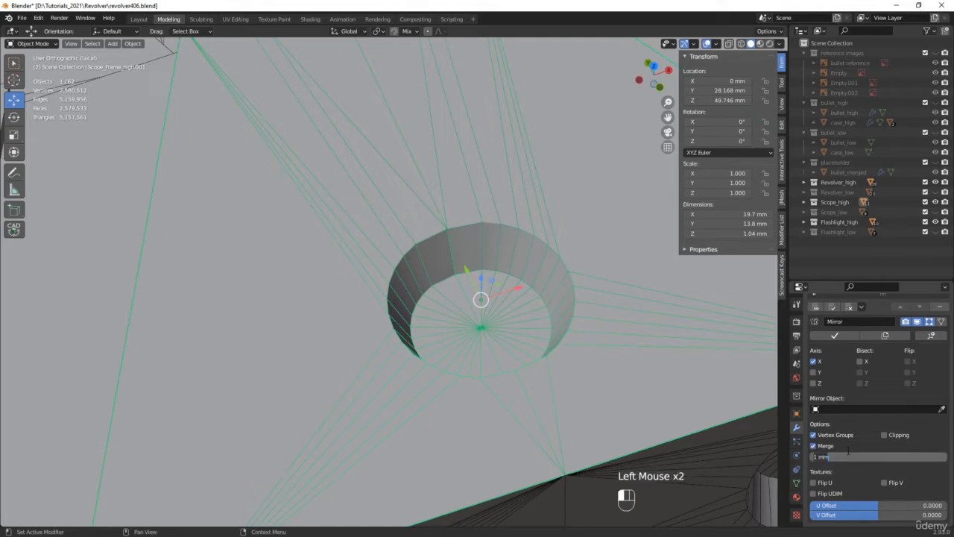
{"action": "type", "text": "0.1"}
{"action": "key", "text": "Return"}
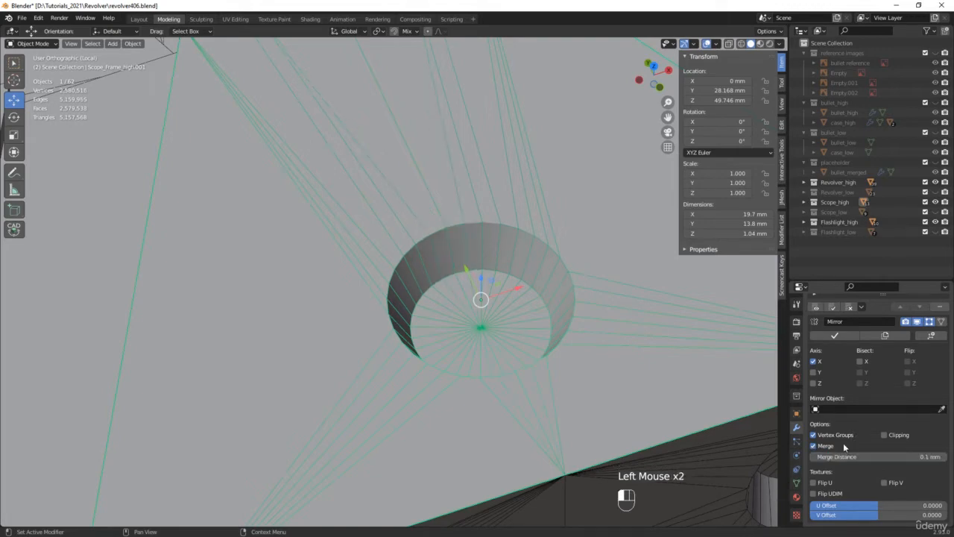
{"action": "scroll", "coordinate": [467, 343], "scroll_direction": "down", "scroll_amount": 2}
{"action": "middle_click_drag", "start_coordinate": [467, 343], "coordinate": [522, 313]}
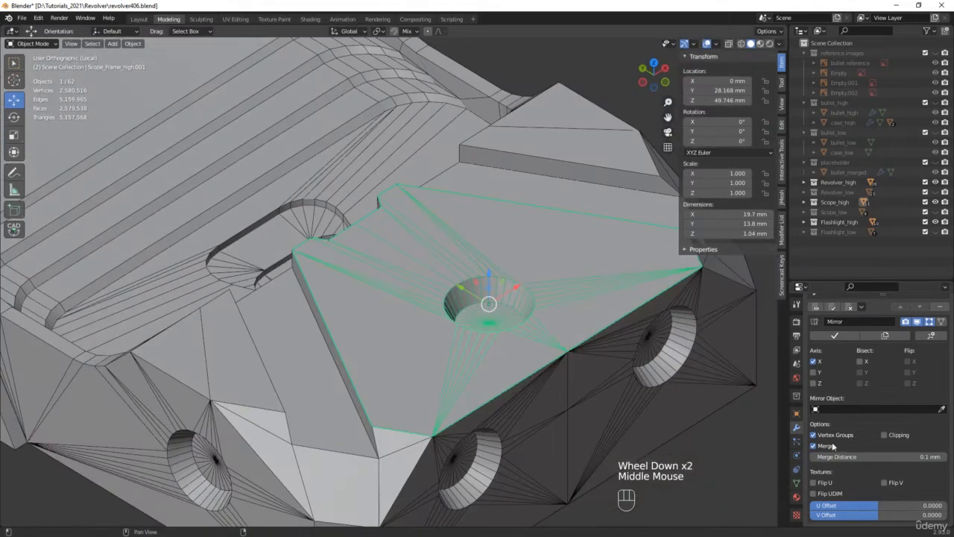
Apply the half plate's Mirror modifier and join the plate back into Scope_Frame_high.
{"action": "scroll", "coordinate": [887, 424], "scroll_direction": "up", "scroll_amount": 3}
{"action": "left_click", "coordinate": [841, 416]}
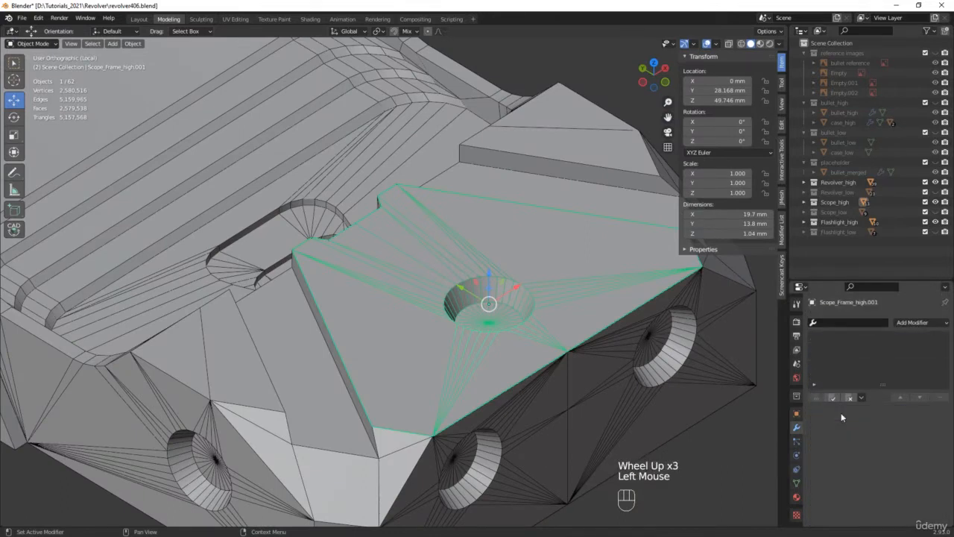
{"action": "left_click", "coordinate": [804, 202]}
{"action": "scroll", "coordinate": [811, 221], "scroll_direction": "down", "scroll_amount": 2}
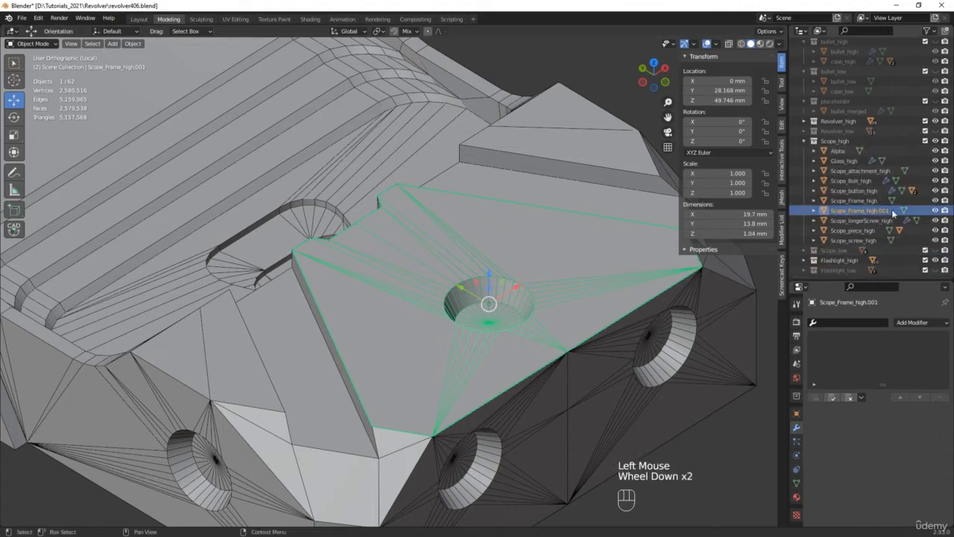
{"action": "left_click", "coordinate": [317, 389], "text": "shift"}
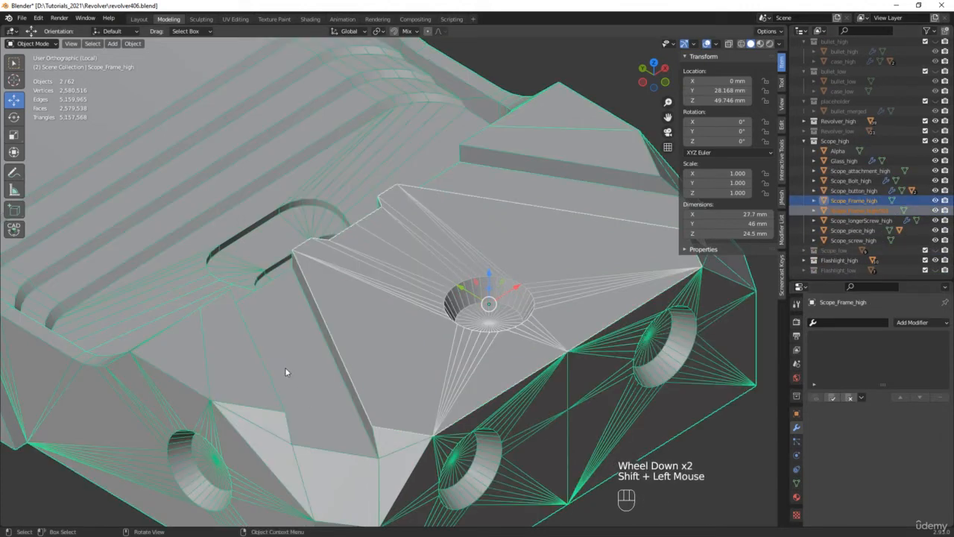
{"action": "key", "text": "ctrl+j"}
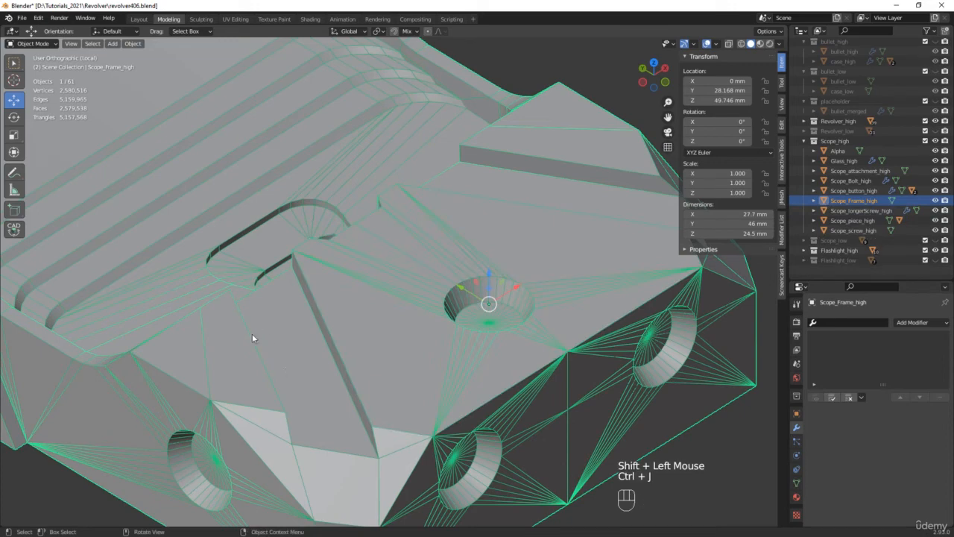
Merge all vertices of the scope frame by distance at 0.1 mm and return to Object Mode.
{"action": "scroll", "coordinate": [317, 303], "scroll_direction": "down", "scroll_amount": 5}
{"action": "middle_click_drag", "start_coordinate": [334, 298], "coordinate": [521, 316], "text": "shift"}
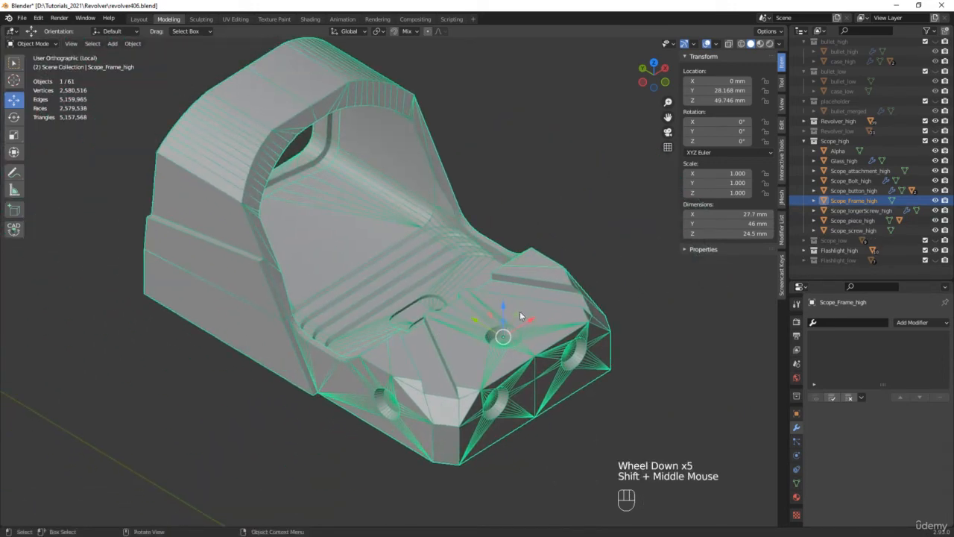
{"action": "key", "text": "Tab"}
{"action": "key", "text": "a"}
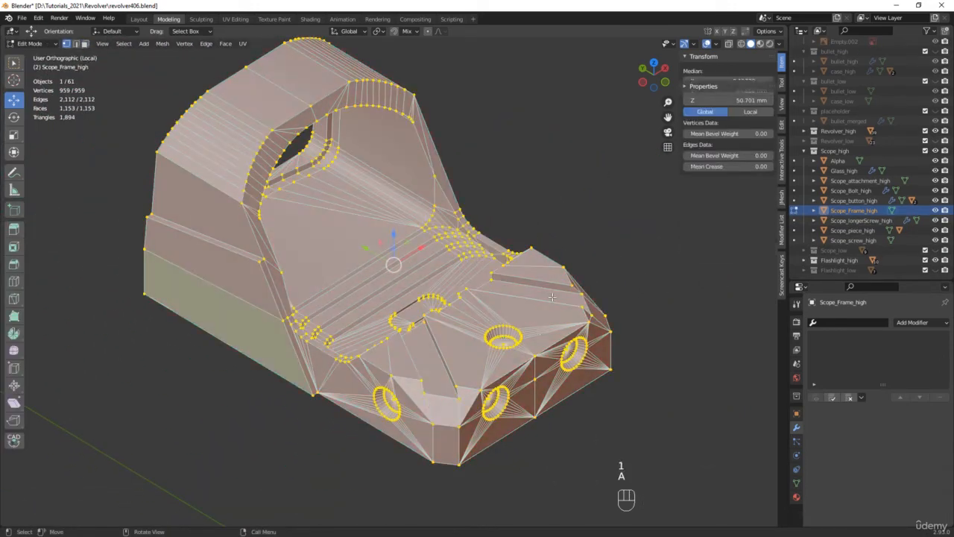
{"action": "scroll", "coordinate": [524, 357], "scroll_direction": "up", "scroll_amount": 3}
{"action": "key", "text": "m"}
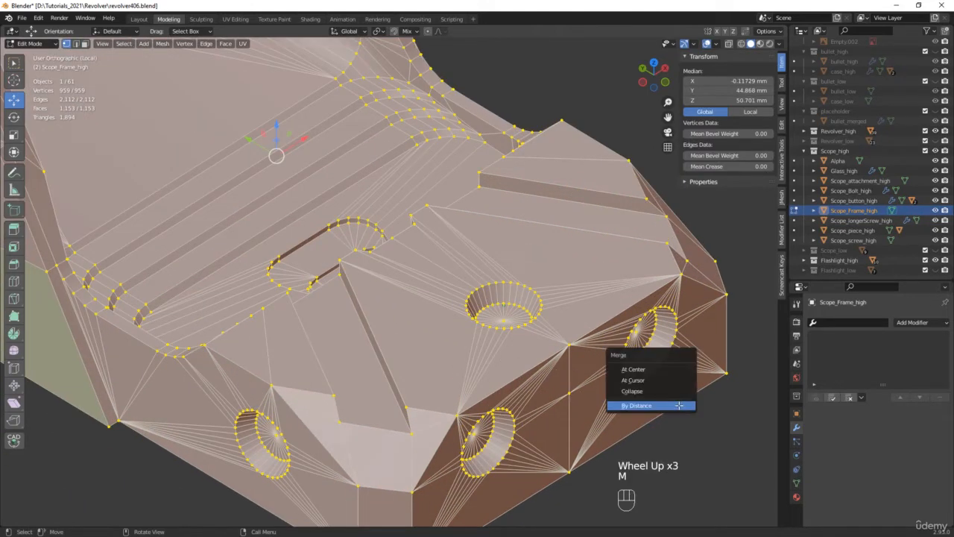
{"action": "left_click", "coordinate": [680, 406]}
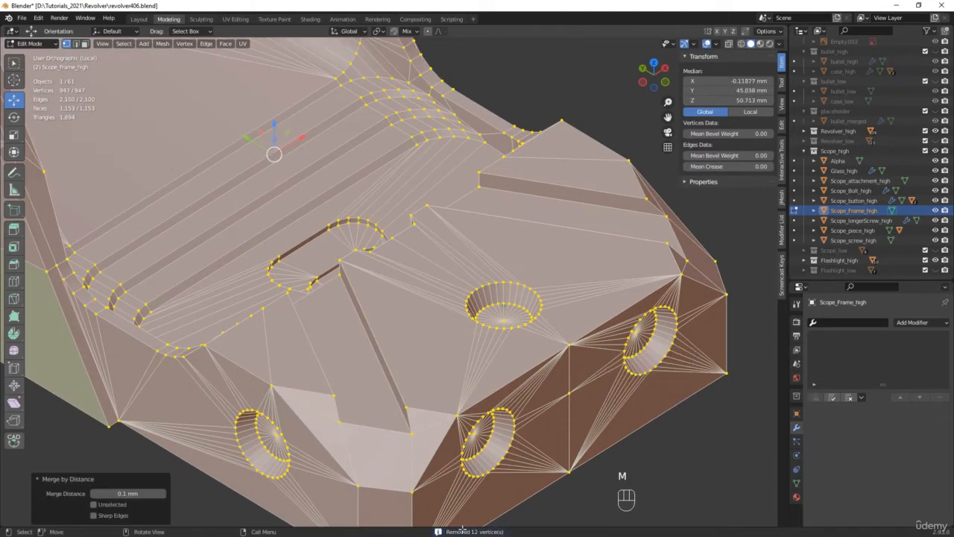
{"action": "middle_click_drag", "start_coordinate": [373, 316], "coordinate": [419, 318]}
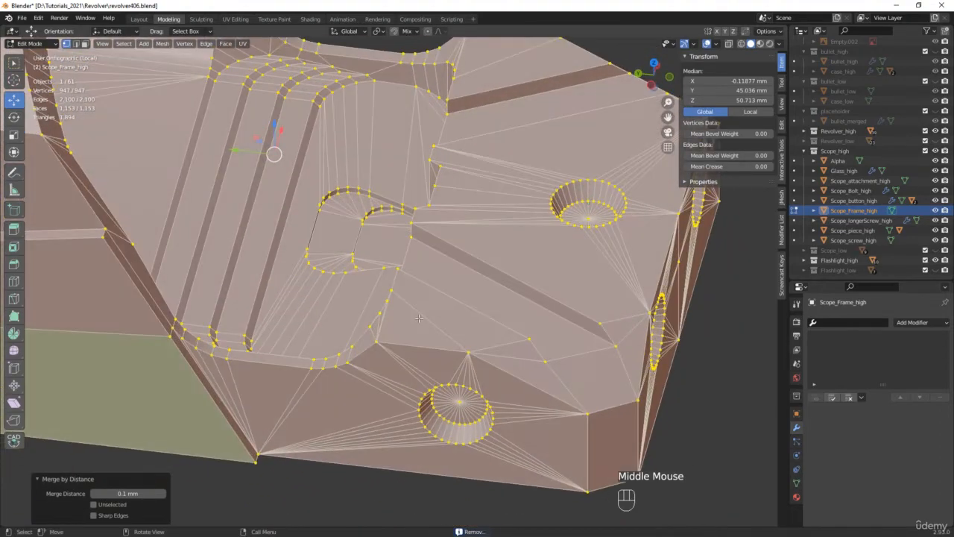
{"action": "key", "text": "Tab"}
Enable the Mesh Check overlay for non-manifold geometry, inspect the scope frame, and deselect it.
{"action": "middle_click_drag", "start_coordinate": [435, 234], "coordinate": [566, 175], "text": "shift"}
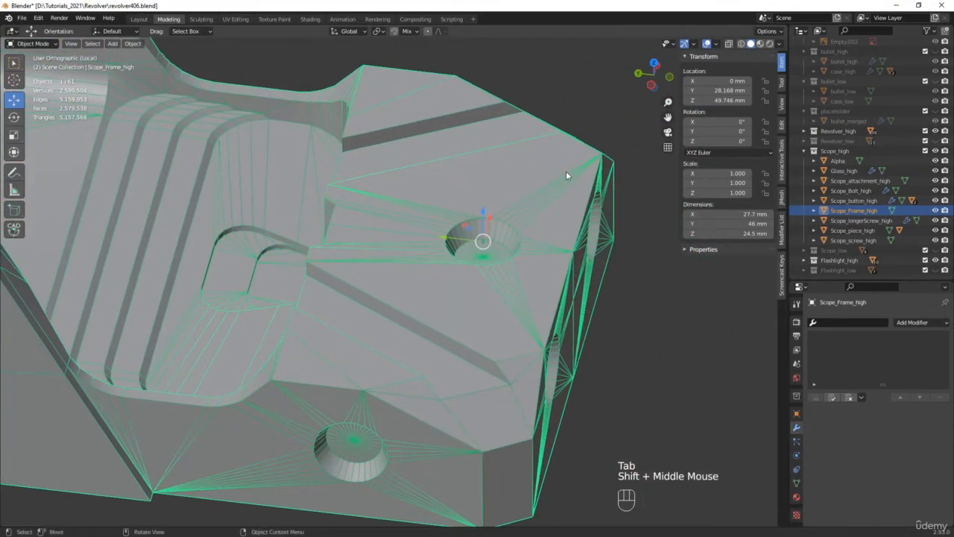
{"action": "left_click", "coordinate": [717, 44]}
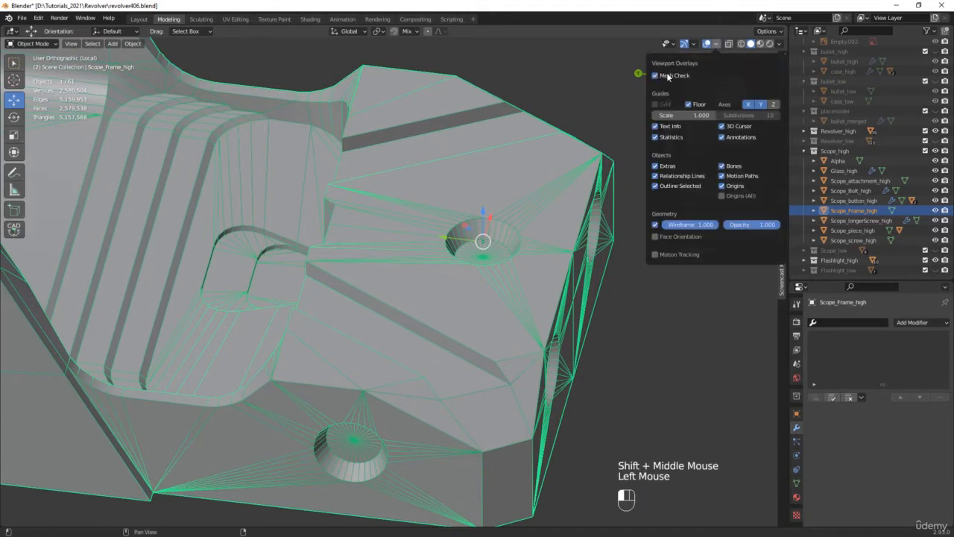
{"action": "left_click", "coordinate": [669, 76]}
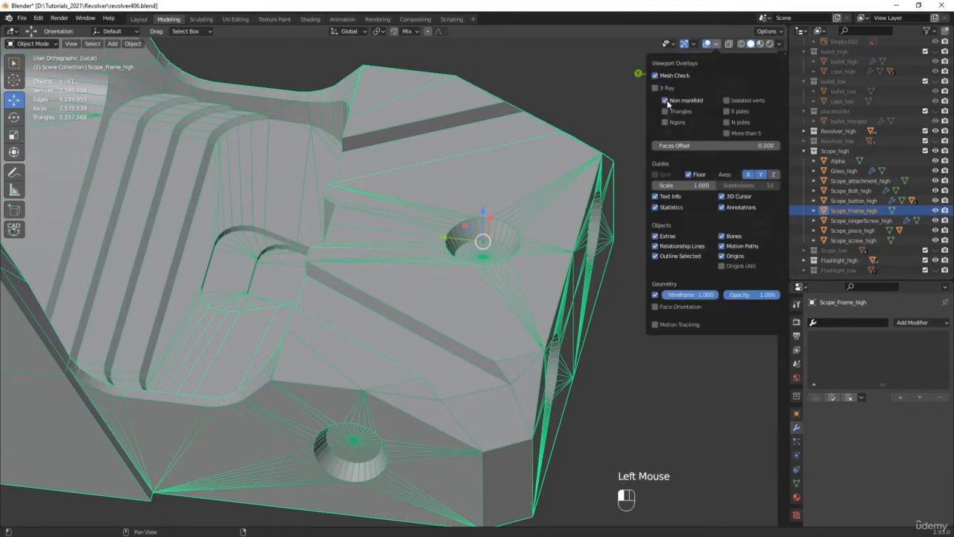
{"action": "middle_click_drag", "start_coordinate": [415, 282], "coordinate": [464, 275]}
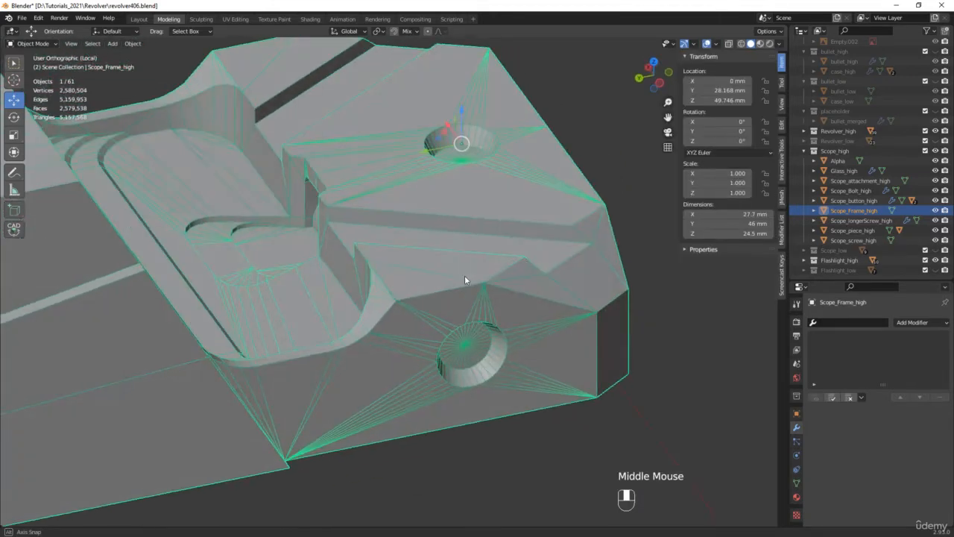
{"action": "scroll", "coordinate": [589, 252], "scroll_direction": "down", "scroll_amount": 2}
{"action": "middle_click_drag", "start_coordinate": [589, 252], "coordinate": [441, 311], "text": "shift"}
{"action": "left_click", "coordinate": [495, 424]}
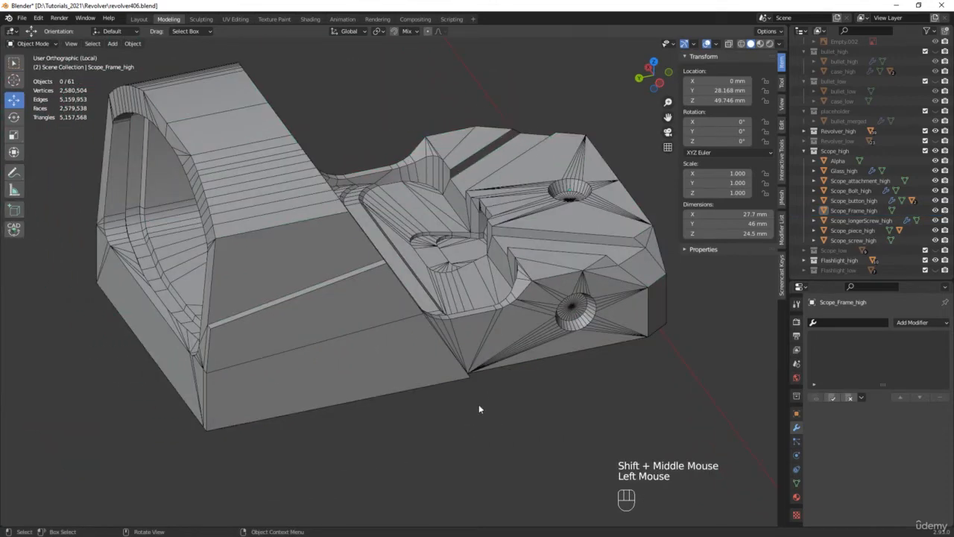
Leave the isolated view and open Barrel_high in Edit Mode at the small hole below the front sight.
{"action": "middle_click_drag", "start_coordinate": [478, 404], "coordinate": [472, 421]}
{"action": "key", "text": "slash"}
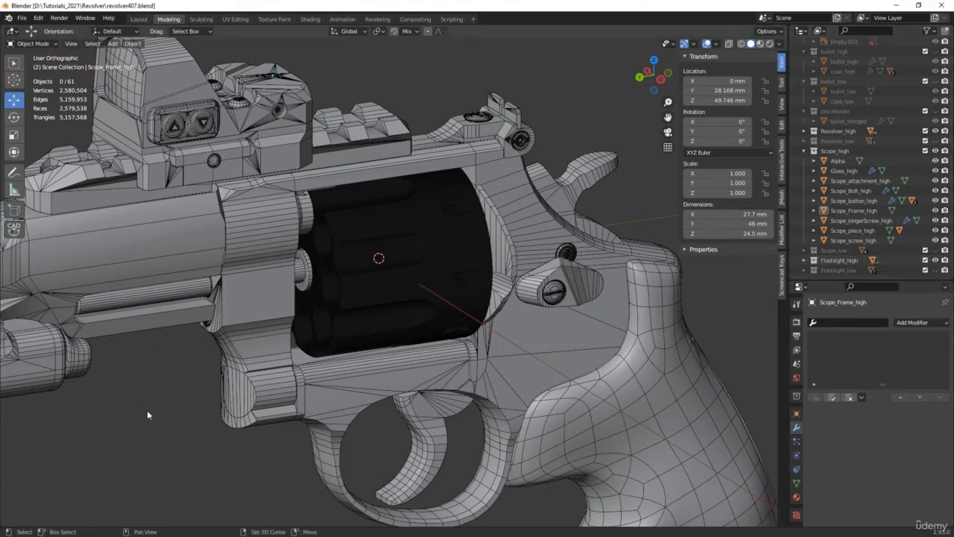
{"action": "middle_click_drag", "start_coordinate": [147, 415], "coordinate": [400, 365], "text": "shift"}
{"action": "left_click", "coordinate": [331, 247]}
{"action": "scroll", "coordinate": [153, 214], "scroll_direction": "up", "scroll_amount": 10}
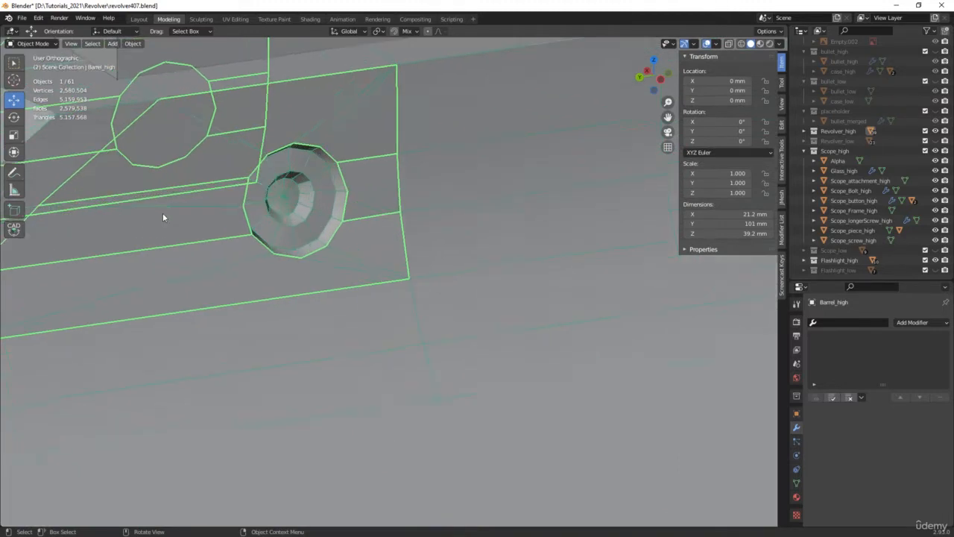
{"action": "key", "text": "Tab"}
{"action": "middle_click_drag", "start_coordinate": [200, 252], "coordinate": [331, 303]}
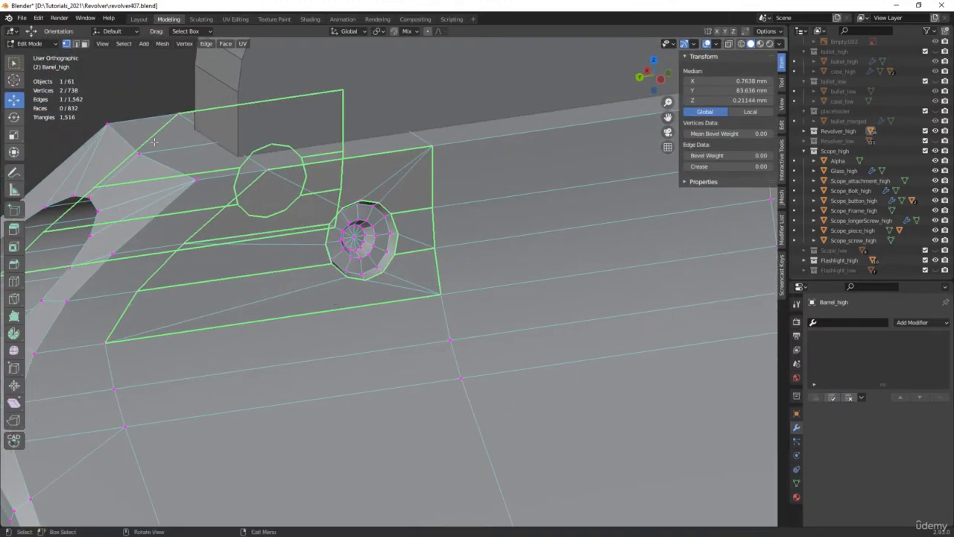
Delete the four highlighted non-manifold faces around the small hole on one side of the barrel.
{"action": "left_click", "coordinate": [86, 44]}
{"action": "left_click", "coordinate": [334, 292]}
{"action": "scroll", "coordinate": [313, 268], "scroll_direction": "up", "scroll_amount": 3}
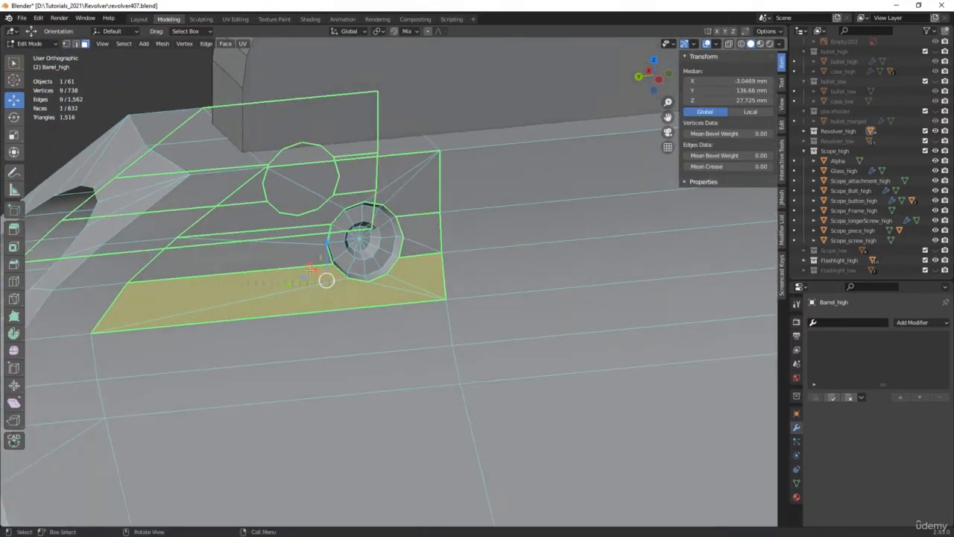
{"action": "left_click", "coordinate": [321, 247], "text": "shift"}
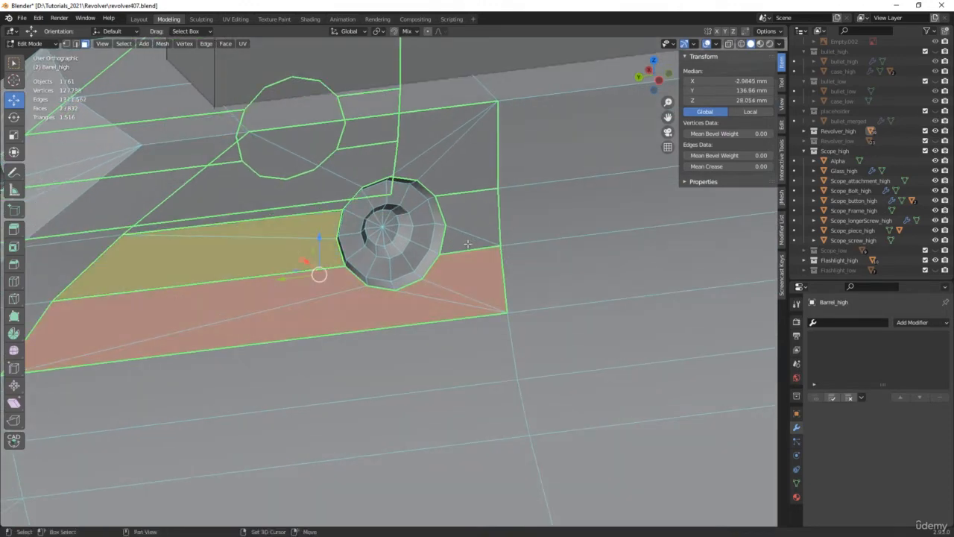
{"action": "left_click", "coordinate": [469, 218], "text": "shift"}
{"action": "left_click", "coordinate": [465, 181], "text": "shift"}
{"action": "middle_click_drag", "start_coordinate": [466, 180], "coordinate": [380, 251]}
{"action": "key", "text": "x"}
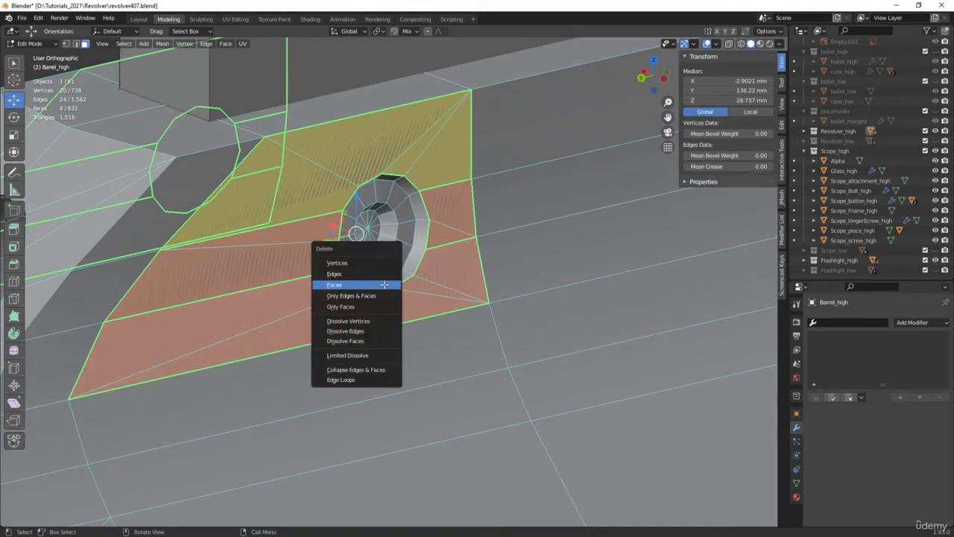
{"action": "left_click", "coordinate": [385, 288]}
Delete the four matching non-manifold faces around the small hole on the barrel's opposite side.
{"action": "scroll", "coordinate": [385, 287], "scroll_direction": "down", "scroll_amount": 8}
{"action": "middle_click_drag", "start_coordinate": [384, 288], "coordinate": [559, 287]}
{"action": "scroll", "coordinate": [379, 326], "scroll_direction": "up", "scroll_amount": 6}
{"action": "left_click", "coordinate": [366, 281]}
{"action": "left_click", "coordinate": [377, 257], "text": "shift"}
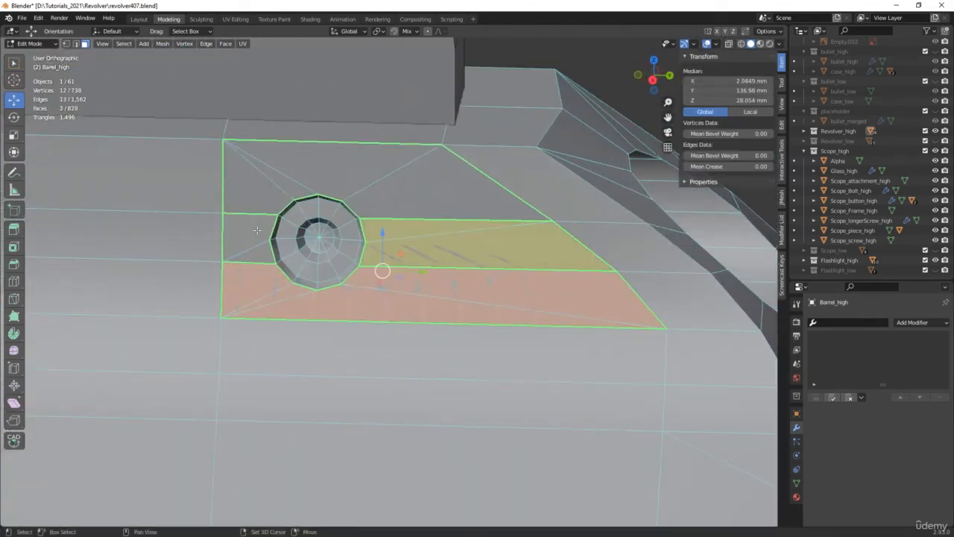
{"action": "left_click", "coordinate": [257, 227], "text": "shift"}
{"action": "left_click", "coordinate": [261, 192], "text": "shift"}
{"action": "key", "text": "x"}
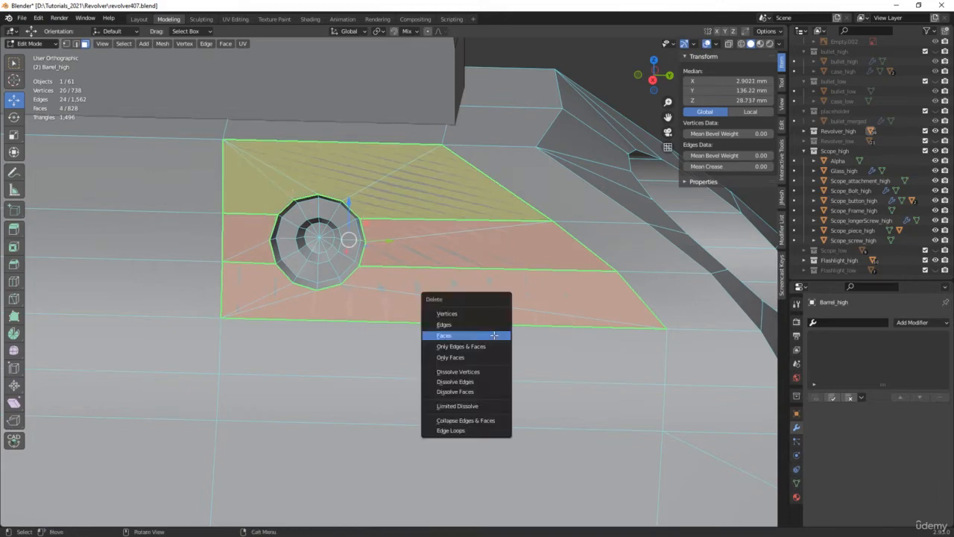
{"action": "left_click", "coordinate": [494, 335]}
Isolate the barrel and dissolve the two long thin edges on the tapering face above the underside rail notches.
{"action": "scroll", "coordinate": [494, 337], "scroll_direction": "down", "scroll_amount": 8}
{"action": "middle_click_drag", "start_coordinate": [494, 336], "coordinate": [319, 326]}
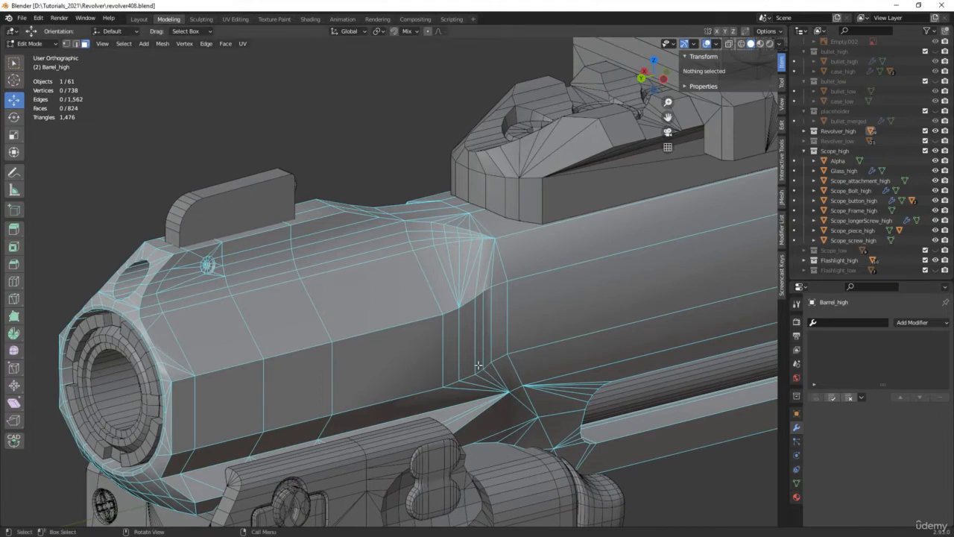
{"action": "key", "text": "KP_Divide"}
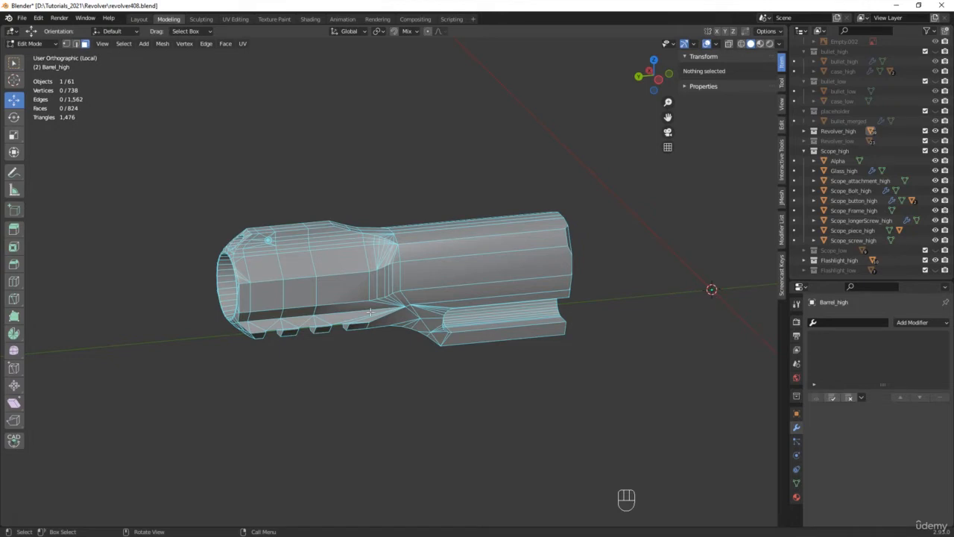
{"action": "scroll", "coordinate": [371, 311], "scroll_direction": "up", "scroll_amount": 7}
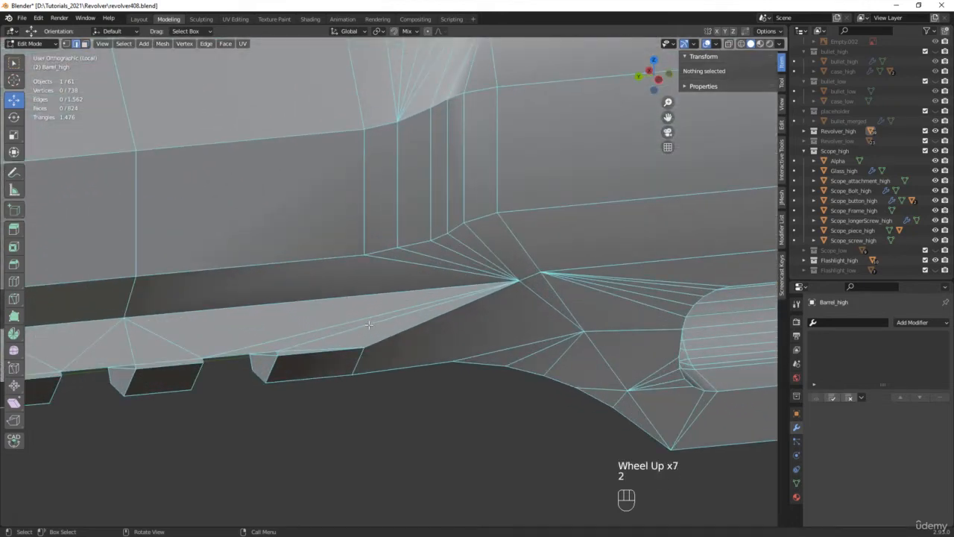
{"action": "left_click", "coordinate": [368, 325]}
{"action": "left_click", "coordinate": [342, 324], "text": "shift"}
{"action": "key", "text": "x"}
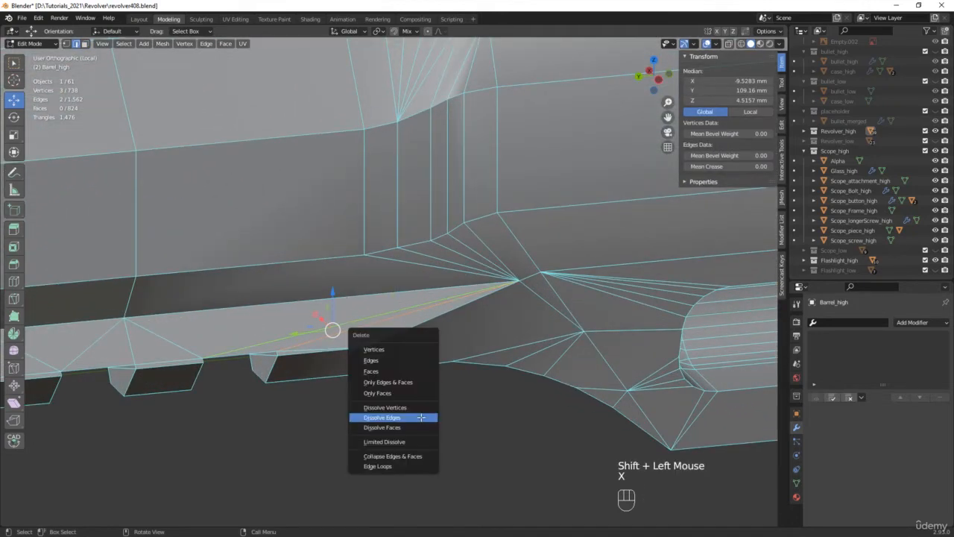
{"action": "left_click", "coordinate": [422, 417]}
Connect the lower end of the nearest vertical edge to the tapering face's lower corner vertex above the last notch.
{"action": "key", "text": "1"}
{"action": "left_click", "coordinate": [364, 254]}
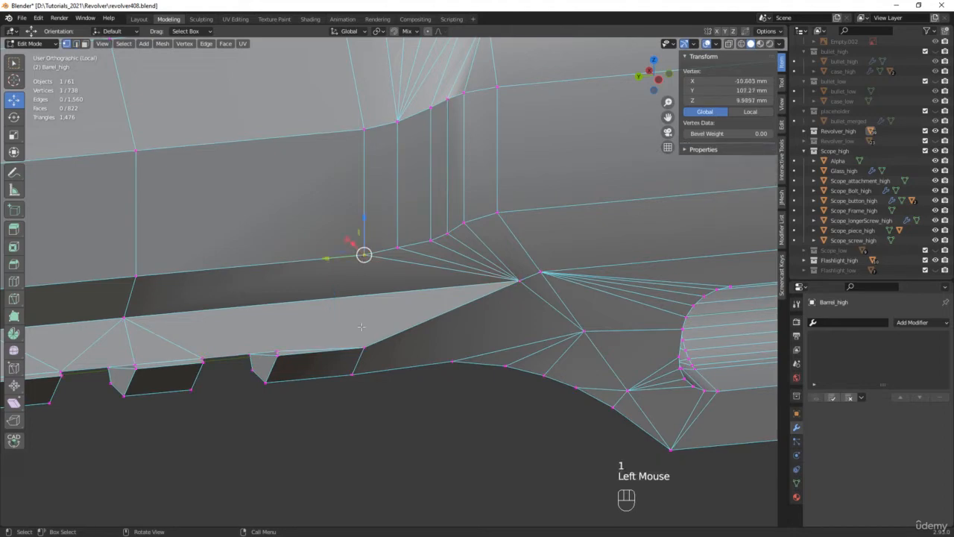
{"action": "left_click", "coordinate": [364, 347], "text": "shift"}
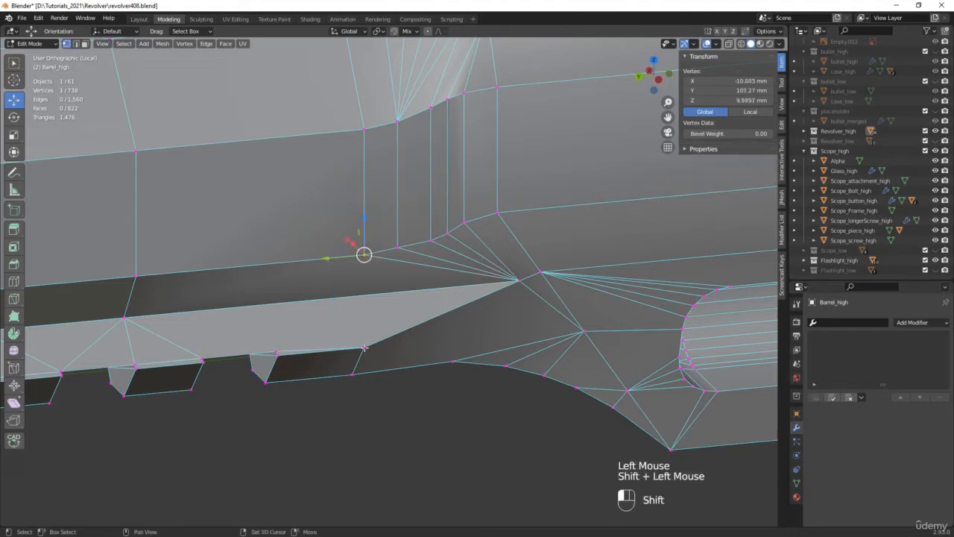
{"action": "key", "text": "j"}
Move the vertex where the fan of edges meets outward by about -0.71 mm along X, using X-ray in back view.
{"action": "middle_click_drag", "start_coordinate": [424, 322], "coordinate": [534, 318]}
{"action": "left_click", "coordinate": [498, 271]}
{"action": "key", "text": "alt+z"}
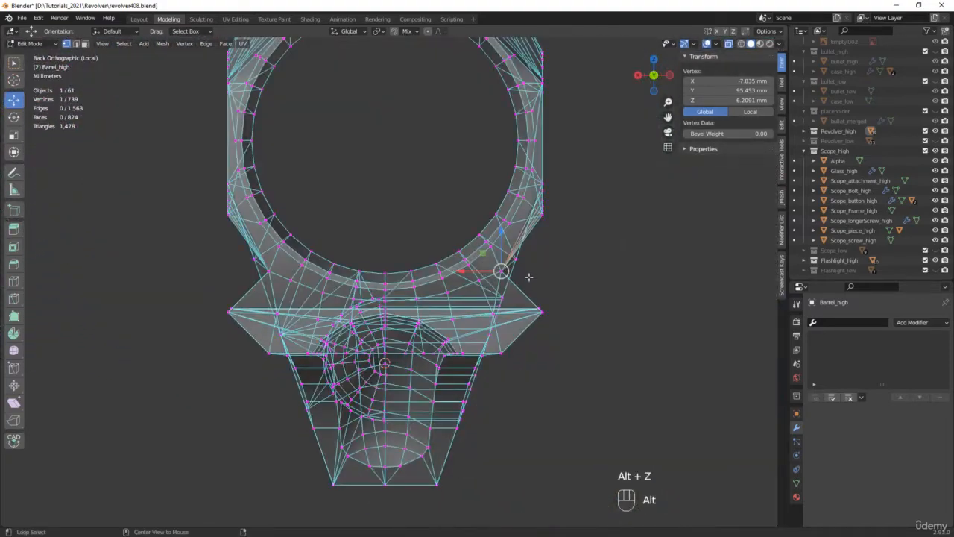
{"action": "scroll", "coordinate": [472, 269], "scroll_direction": "up", "scroll_amount": 7}
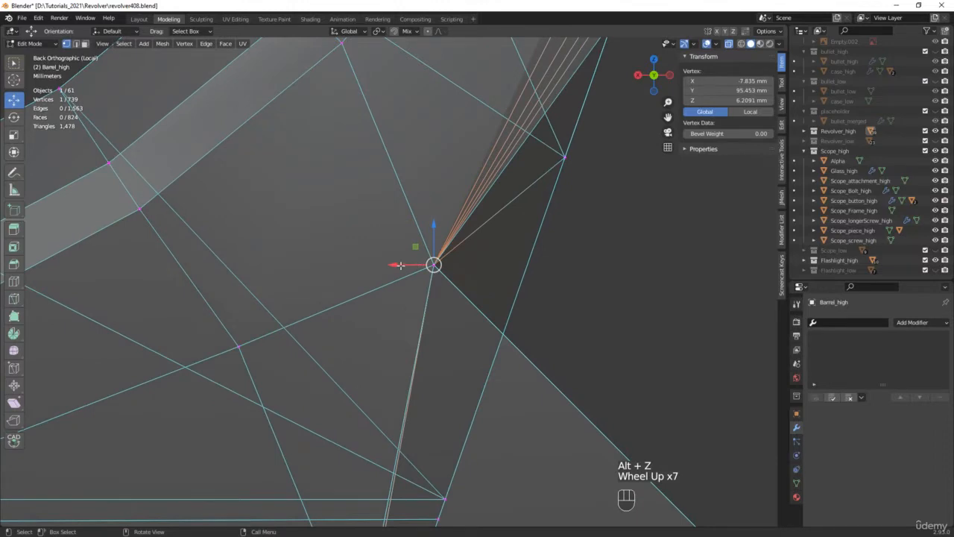
{"action": "left_click_drag", "start_coordinate": [401, 265], "coordinate": [498, 262]}
{"action": "scroll", "coordinate": [507, 317], "scroll_direction": "down", "scroll_amount": 4}
{"action": "middle_click_drag", "start_coordinate": [112, 351], "coordinate": [488, 290], "text": "shift"}
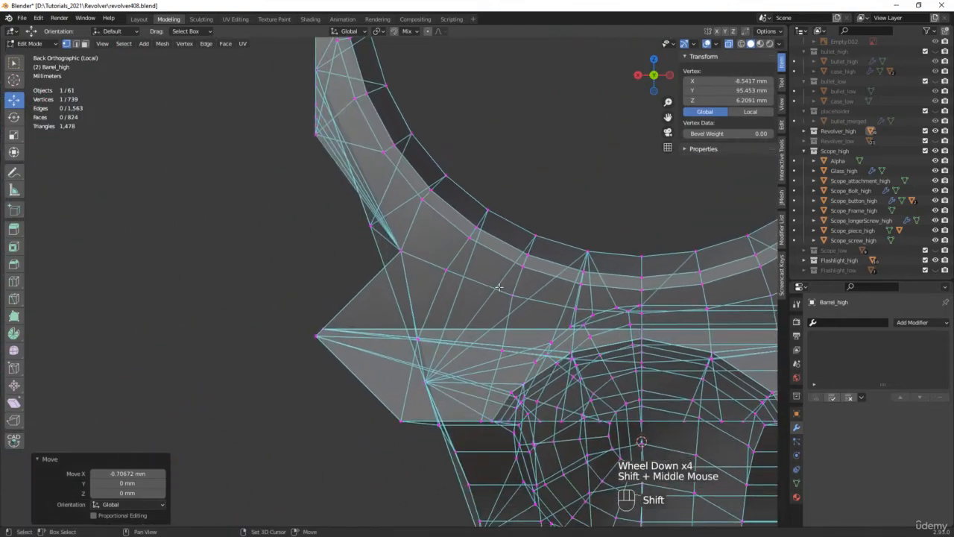
{"action": "scroll", "coordinate": [492, 290], "scroll_direction": "down", "scroll_amount": 2}
{"action": "middle_click_drag", "start_coordinate": [395, 287], "coordinate": [478, 302]}
{"action": "key", "text": "alt+z"}
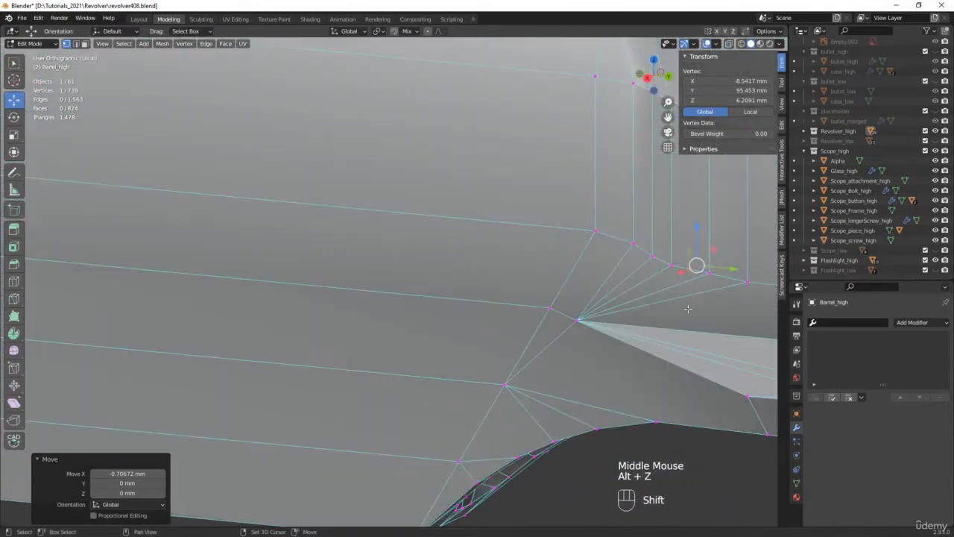
Dissolve the two matching long thin edges on the tapering face at the barrel's other side.
{"action": "middle_click_drag", "start_coordinate": [687, 309], "coordinate": [445, 284], "text": "shift"}
{"action": "key", "text": "2"}
{"action": "left_click", "coordinate": [468, 336]}
{"action": "left_click", "coordinate": [537, 348], "text": "shift"}
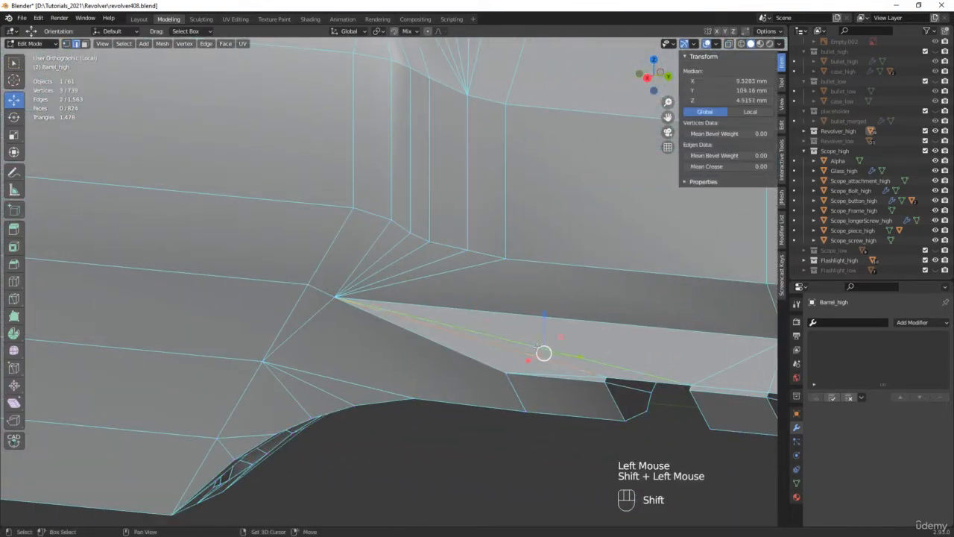
{"action": "key", "text": "x"}
{"action": "left_click", "coordinate": [536, 347]}
On this side too, connect the tapering face's lower corner vertex to the vertical edge's lower end.
{"action": "key", "text": "1"}
{"action": "left_click", "coordinate": [505, 372]}
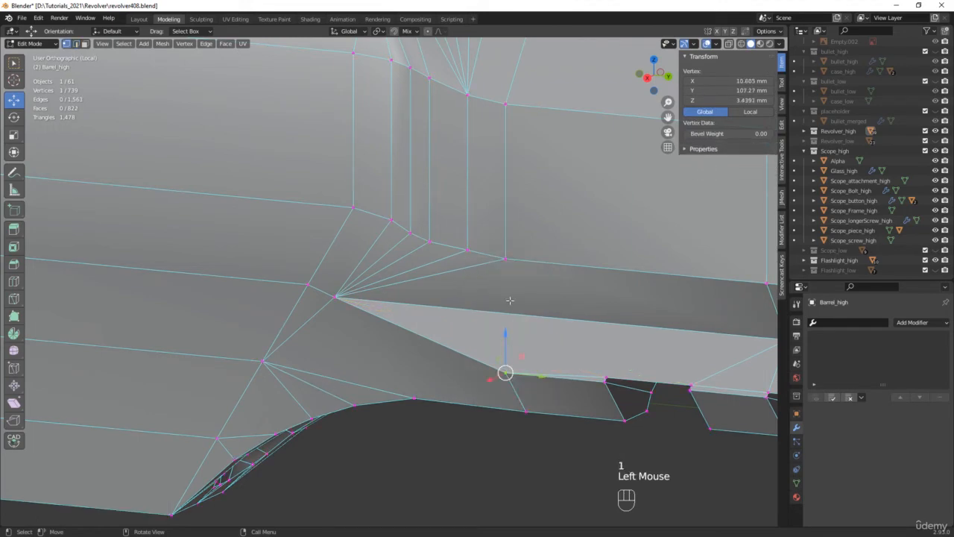
{"action": "left_click", "coordinate": [336, 299], "text": "shift"}
{"action": "key", "text": "j"}
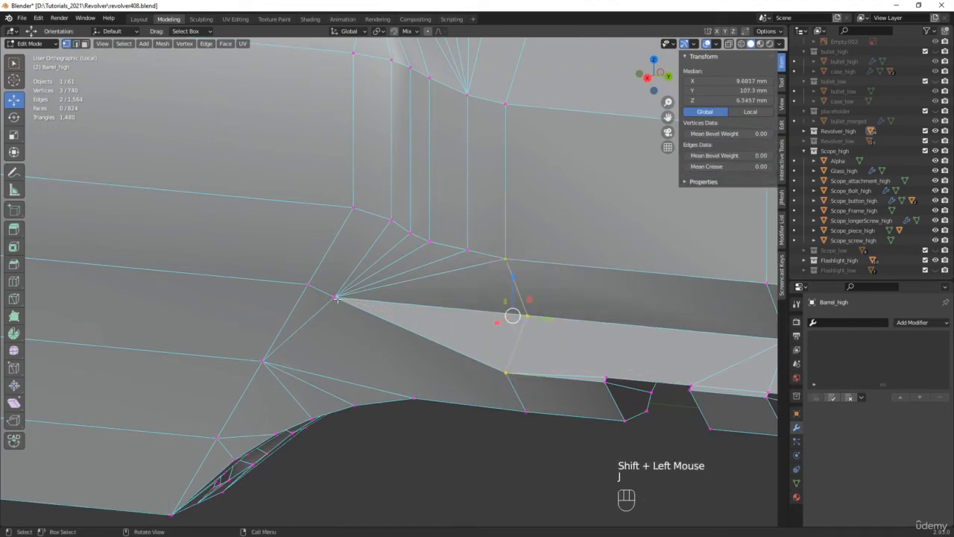
Move the vertex where the edge fan meets outward by about 0.70 mm along X, using X-ray in back view.
{"action": "left_click", "coordinate": [336, 298]}
{"action": "middle_click_drag", "start_coordinate": [335, 297], "coordinate": [332, 295], "text": "alt"}
{"action": "scroll", "coordinate": [331, 293], "scroll_direction": "up", "scroll_amount": 5}
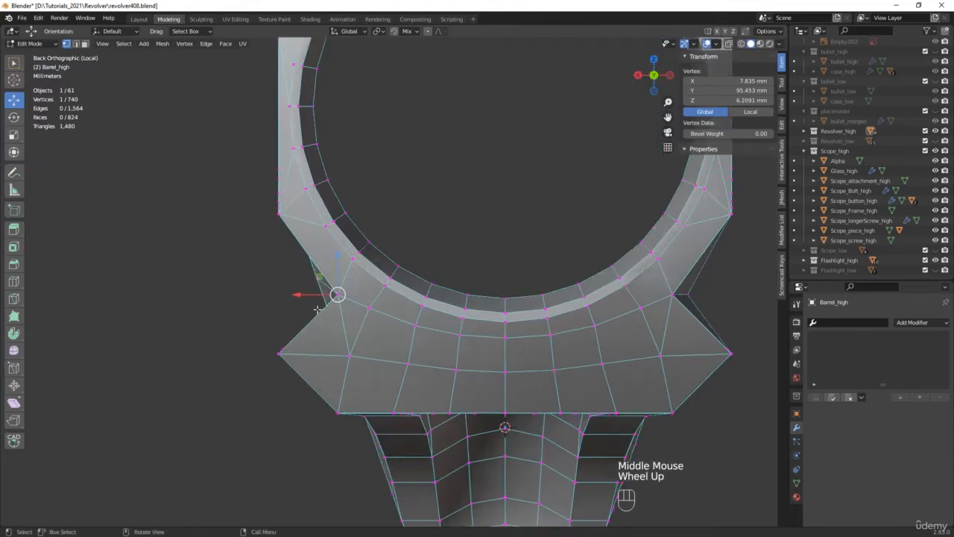
{"action": "scroll", "coordinate": [341, 243], "scroll_direction": "up", "scroll_amount": 2}
{"action": "key", "text": "alt+z"}
{"action": "left_click_drag", "start_coordinate": [409, 310], "coordinate": [287, 306]}
{"action": "scroll", "coordinate": [373, 317], "scroll_direction": "down", "scroll_amount": 6}
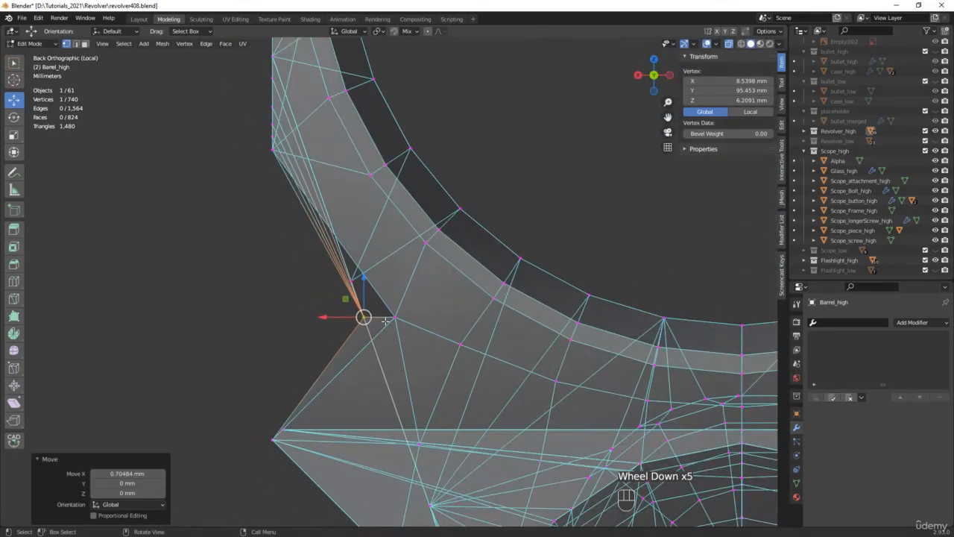
{"action": "middle_click_drag", "start_coordinate": [527, 345], "coordinate": [284, 308], "text": "shift"}
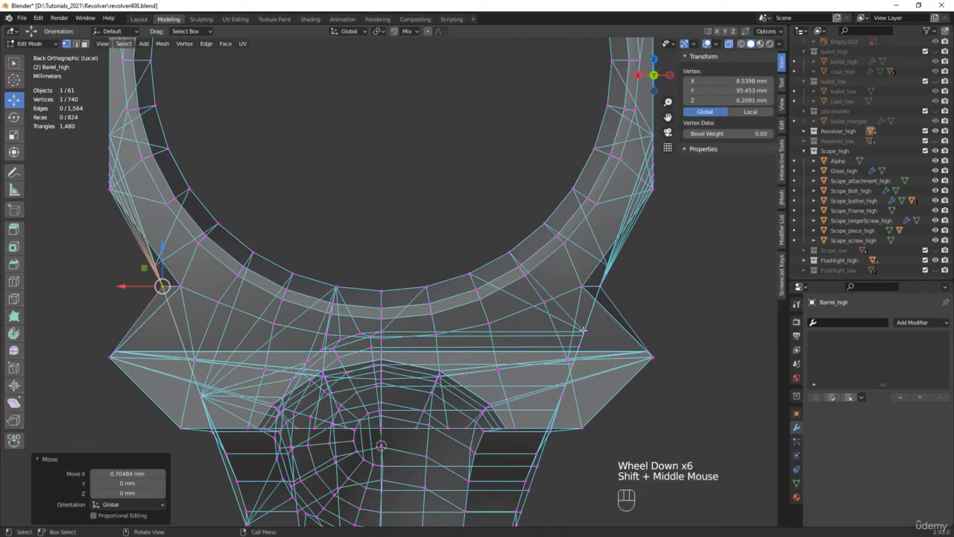
{"action": "key", "text": "alt+z"}
{"action": "scroll", "coordinate": [365, 292], "scroll_direction": "down", "scroll_amount": 3}
{"action": "scroll", "coordinate": [388, 315], "scroll_direction": "up", "scroll_amount": 3}
{"action": "scroll", "coordinate": [388, 314], "scroll_direction": "down", "scroll_amount": 1}
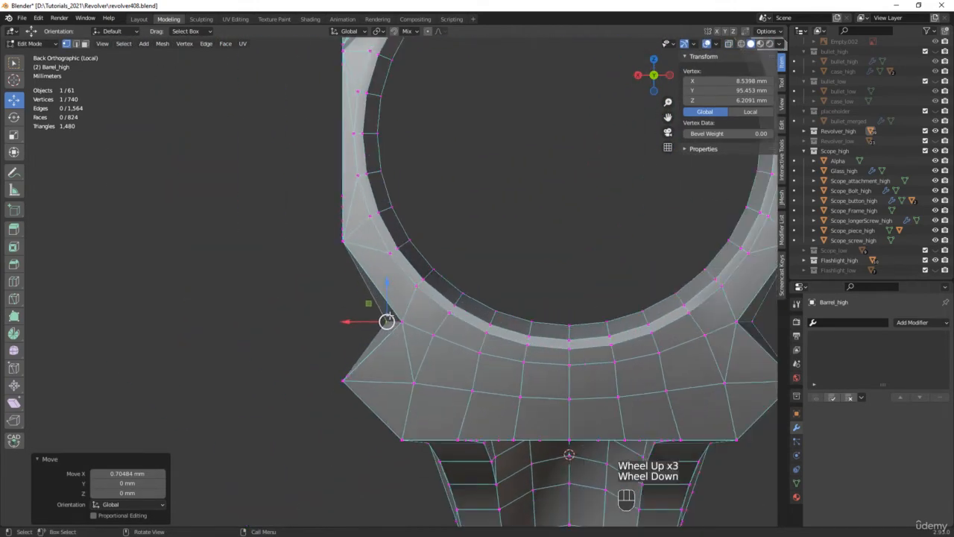
{"action": "scroll", "coordinate": [386, 320], "scroll_direction": "down", "scroll_amount": 2}
Slide both end vertices of the long horizontal edge beside the fan slightly downward with Vertex Slide, level with the fan vertex.
{"action": "middle_click_drag", "start_coordinate": [386, 321], "coordinate": [619, 286]}
{"action": "left_click", "coordinate": [368, 308]}
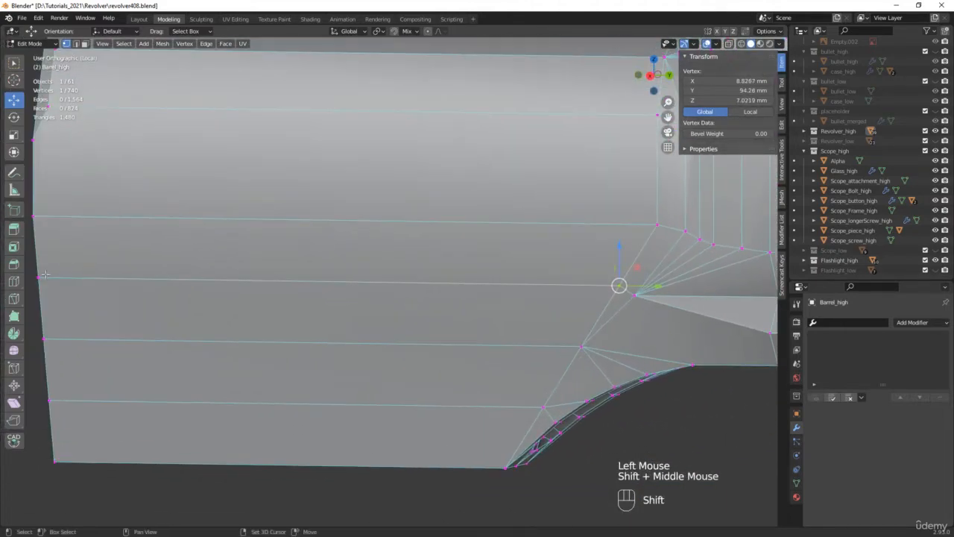
{"action": "left_click", "coordinate": [35, 277], "text": "shift"}
{"action": "middle_click_drag", "start_coordinate": [36, 278], "coordinate": [490, 290]}
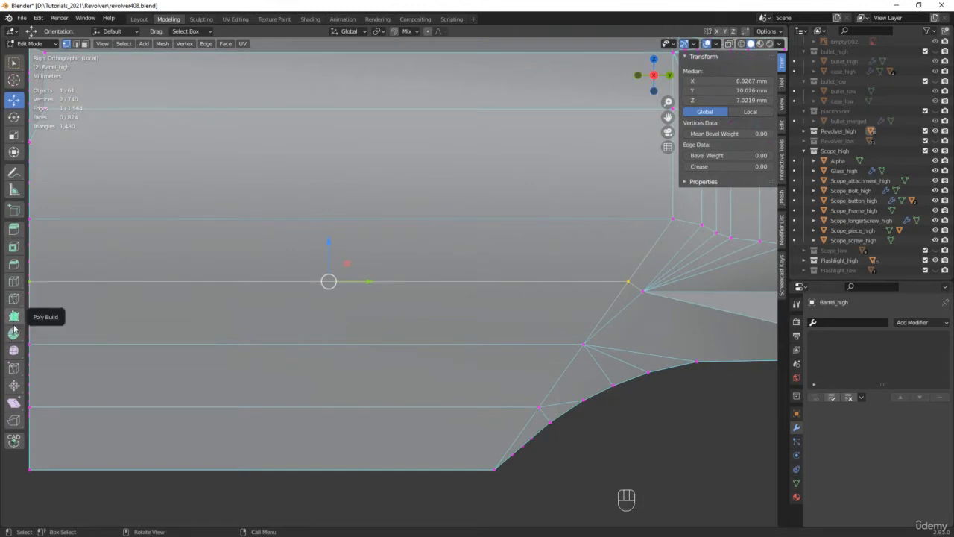
{"action": "left_click_drag", "start_coordinate": [14, 369], "coordinate": [54, 390]}
{"action": "left_click_drag", "start_coordinate": [327, 281], "coordinate": [323, 291]}
On the barrel's opposite side, slide the matching long edge's two end vertices slightly downward to the fan vertex's height.
{"action": "scroll", "coordinate": [324, 291], "scroll_direction": "down", "scroll_amount": 2}
{"action": "middle_click_drag", "start_coordinate": [323, 291], "coordinate": [272, 297]}
{"action": "scroll", "coordinate": [104, 286], "scroll_direction": "up", "scroll_amount": 3}
{"action": "left_click", "coordinate": [204, 291]}
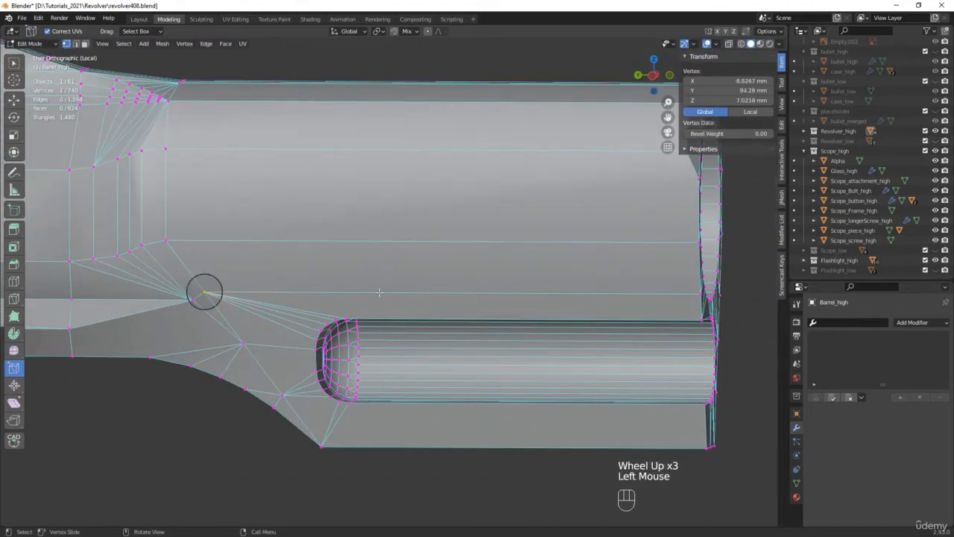
{"action": "left_click", "coordinate": [700, 295], "text": "shift"}
{"action": "middle_click_drag", "start_coordinate": [450, 292], "coordinate": [444, 293]}
{"action": "scroll", "coordinate": [445, 293], "scroll_direction": "up", "scroll_amount": 2}
{"action": "left_click_drag", "start_coordinate": [444, 293], "coordinate": [447, 299]}
Connect the fan vertex to the corner vertex at the lower end of the outermost vertical edge beside the smooth barrel section.
{"action": "scroll", "coordinate": [369, 294], "scroll_direction": "down", "scroll_amount": 2}
{"action": "middle_click_drag", "start_coordinate": [369, 293], "coordinate": [519, 275], "text": "shift"}
{"action": "scroll", "coordinate": [372, 235], "scroll_direction": "up", "scroll_amount": 2}
{"action": "key", "text": "w"}
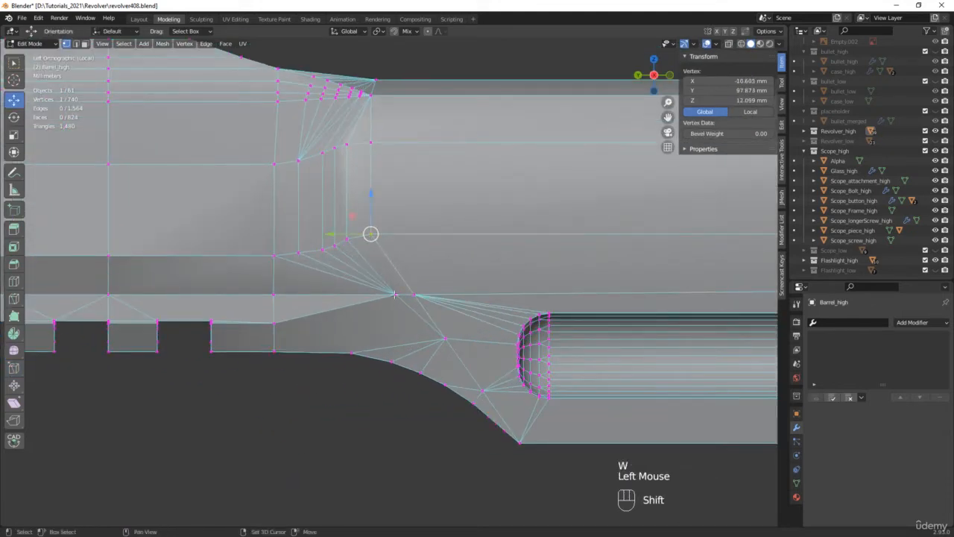
{"action": "left_click", "coordinate": [395, 294], "text": "shift"}
{"action": "key", "text": "j"}
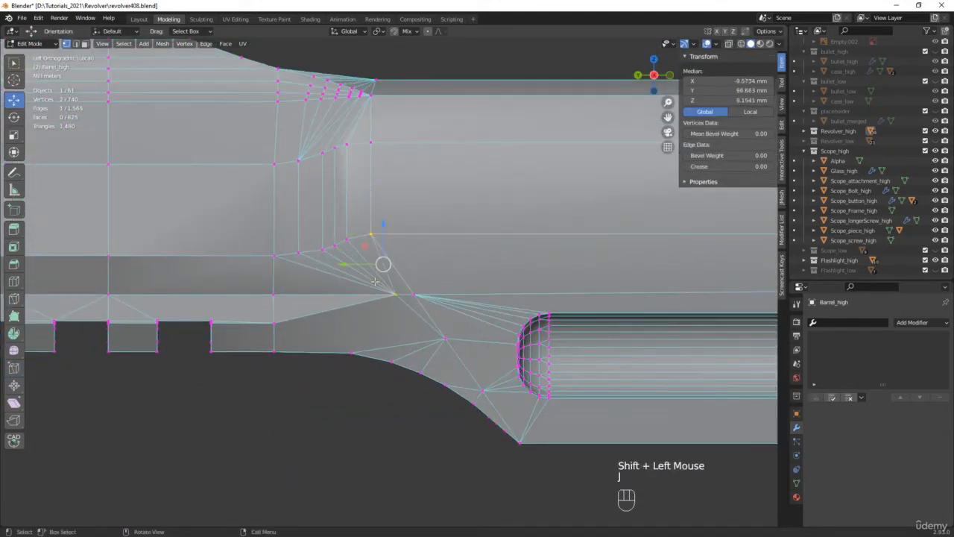
Add the same connecting edge from the fan vertex to the outermost vertical edge's lower end on the other side.
{"action": "middle_click_drag", "start_coordinate": [369, 278], "coordinate": [330, 316]}
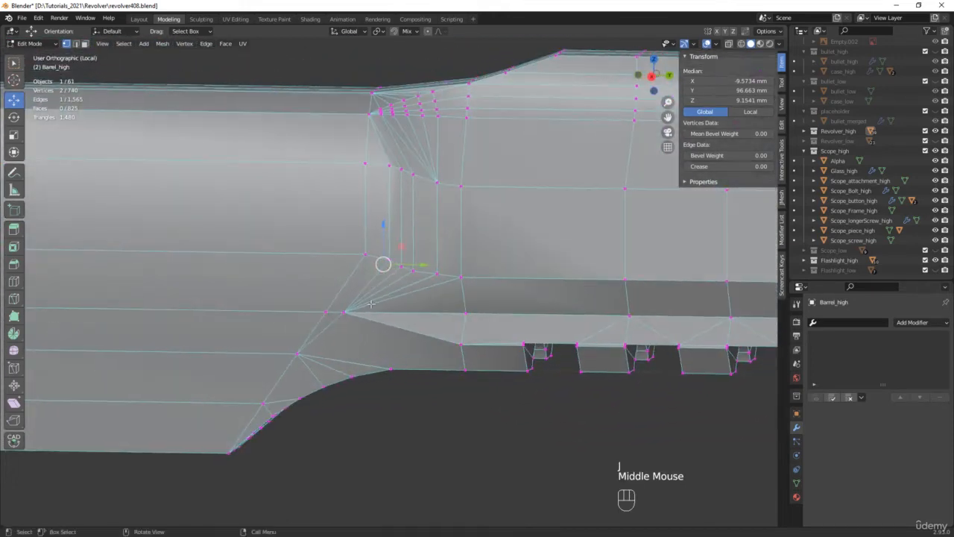
{"action": "scroll", "coordinate": [330, 316], "scroll_direction": "up", "scroll_amount": 2}
{"action": "left_click", "coordinate": [330, 316]}
{"action": "left_click", "coordinate": [363, 233], "text": "shift"}
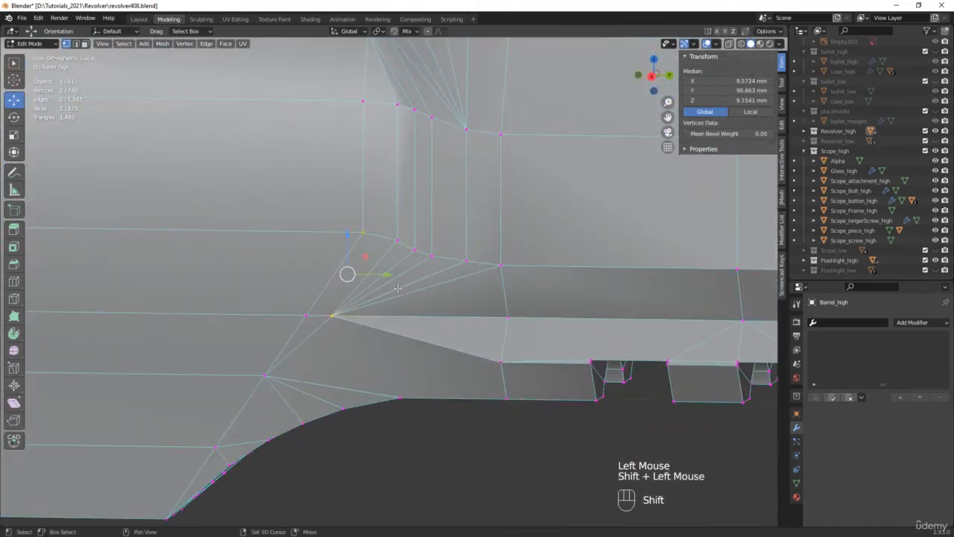
{"action": "key", "text": "j"}
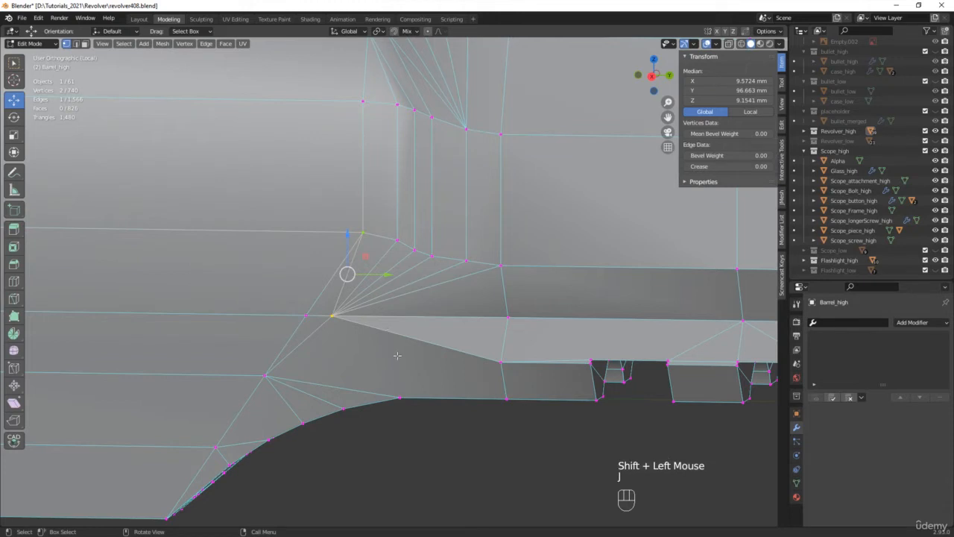
Connect the first vertex of the lower curved outline to the fan vertex and to the tapering face's lower corner.
{"action": "left_click", "coordinate": [330, 318]}
{"action": "left_click", "coordinate": [399, 401], "text": "shift"}
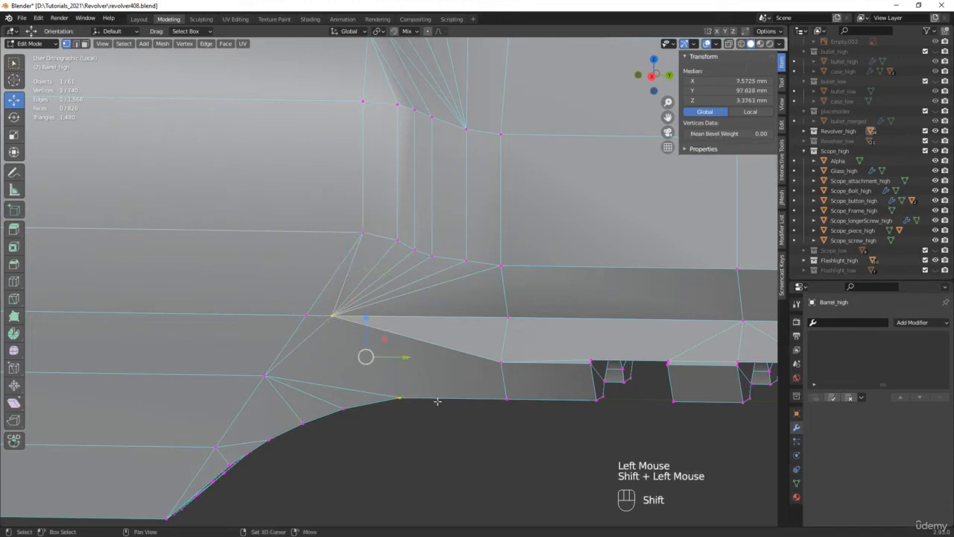
{"action": "key", "text": "j"}
{"action": "left_click", "coordinate": [401, 397]}
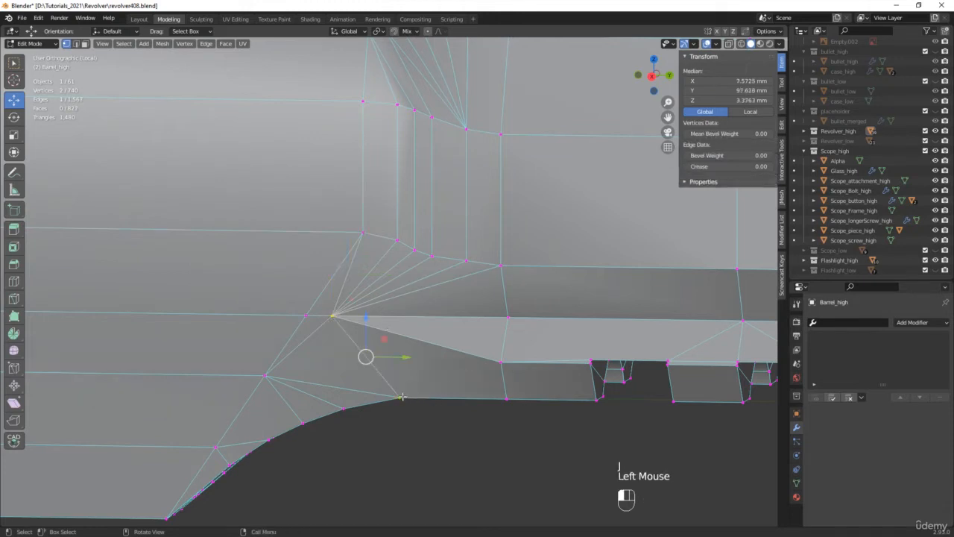
{"action": "left_click", "coordinate": [502, 363], "text": "shift"}
{"action": "key", "text": "j"}
On the opposite side, connect the curve's first vertex to the tapering face's lower corner and to the fan vertex.
{"action": "middle_click_drag", "start_coordinate": [502, 363], "coordinate": [473, 382]}
{"action": "left_click", "coordinate": [353, 331]}
{"action": "left_click", "coordinate": [473, 384], "text": "shift"}
{"action": "key", "text": "j"}
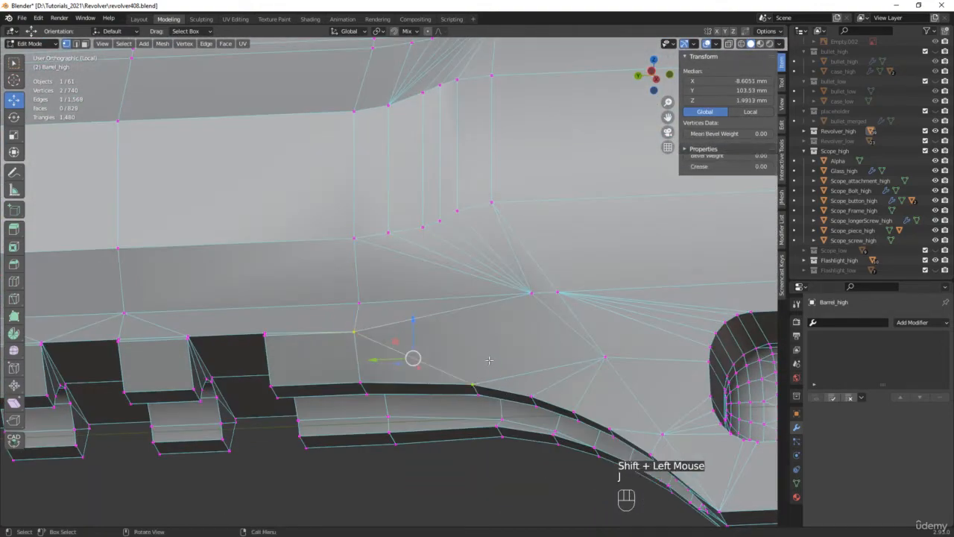
{"action": "left_click", "coordinate": [531, 291]}
{"action": "left_click", "coordinate": [469, 382], "text": "shift"}
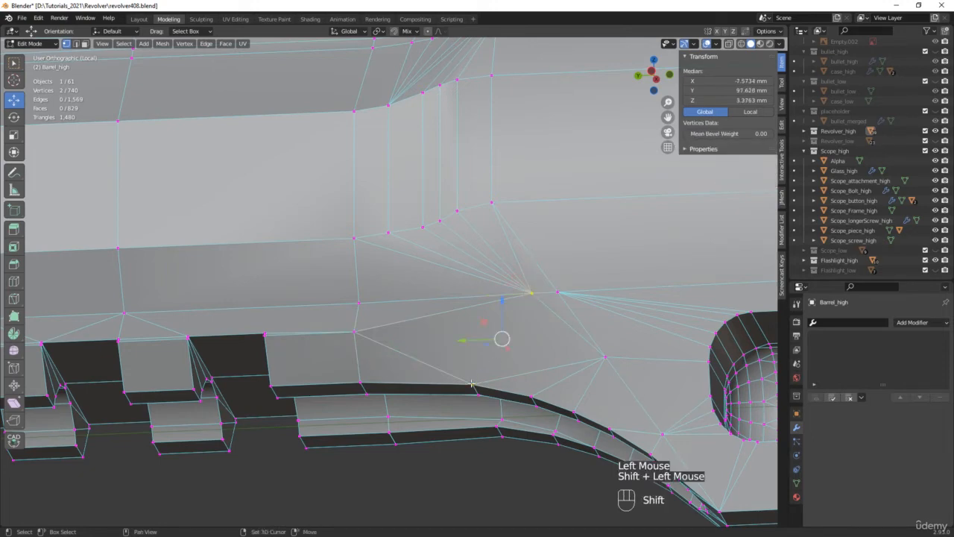
{"action": "key", "text": "j"}
Leave the barrel's local view and bring the whole revolver into view.
{"action": "scroll", "coordinate": [466, 375], "scroll_direction": "down", "scroll_amount": 3}
{"action": "middle_click_drag", "start_coordinate": [466, 375], "coordinate": [513, 408]}
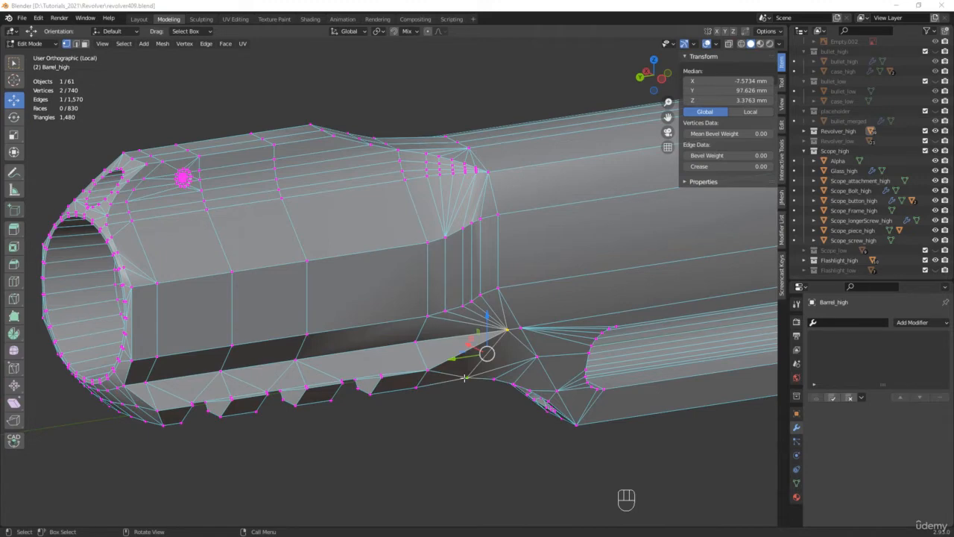
{"action": "middle_click_drag", "start_coordinate": [429, 407], "coordinate": [442, 414]}
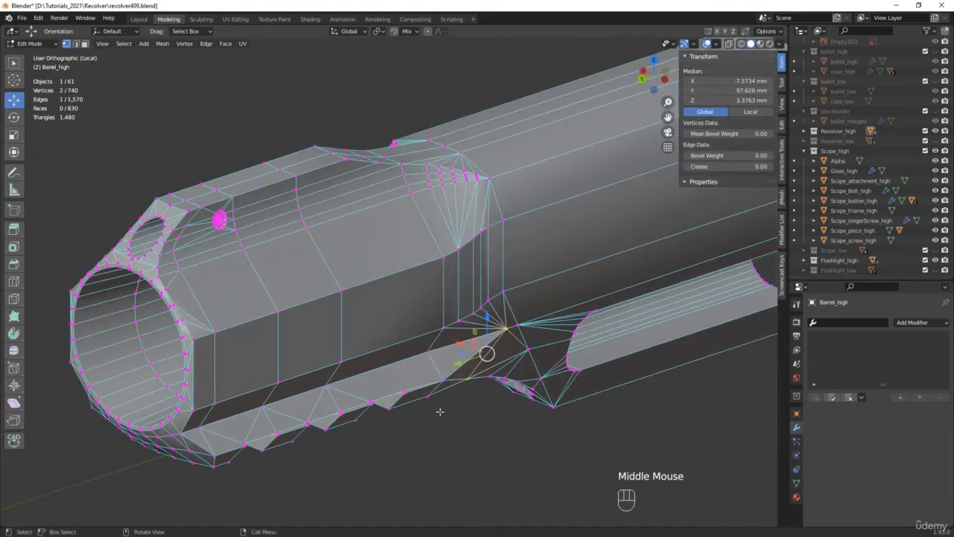
{"action": "key", "text": "slash"}
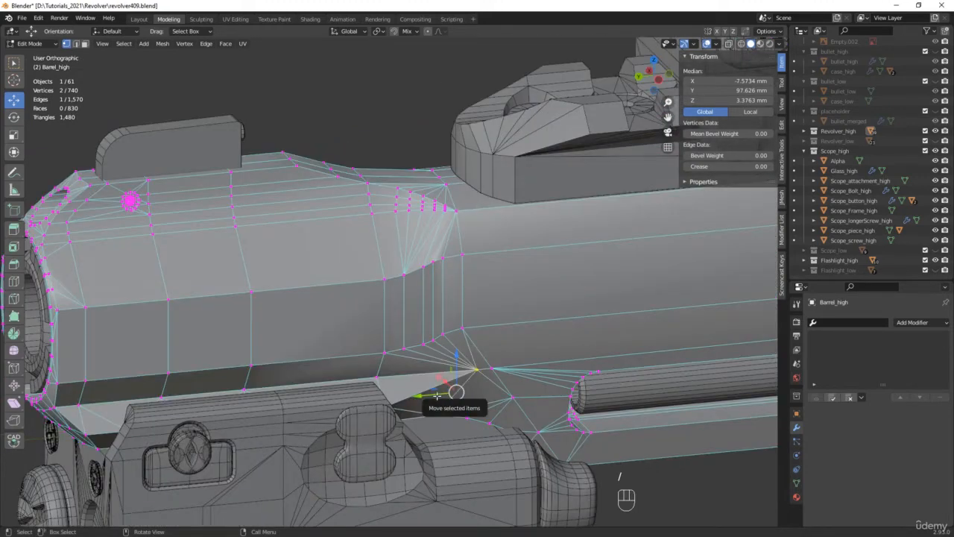
{"action": "scroll", "coordinate": [436, 401], "scroll_direction": "down", "scroll_amount": 3}
{"action": "middle_click_drag", "start_coordinate": [559, 362], "coordinate": [385, 287], "text": "shift"}
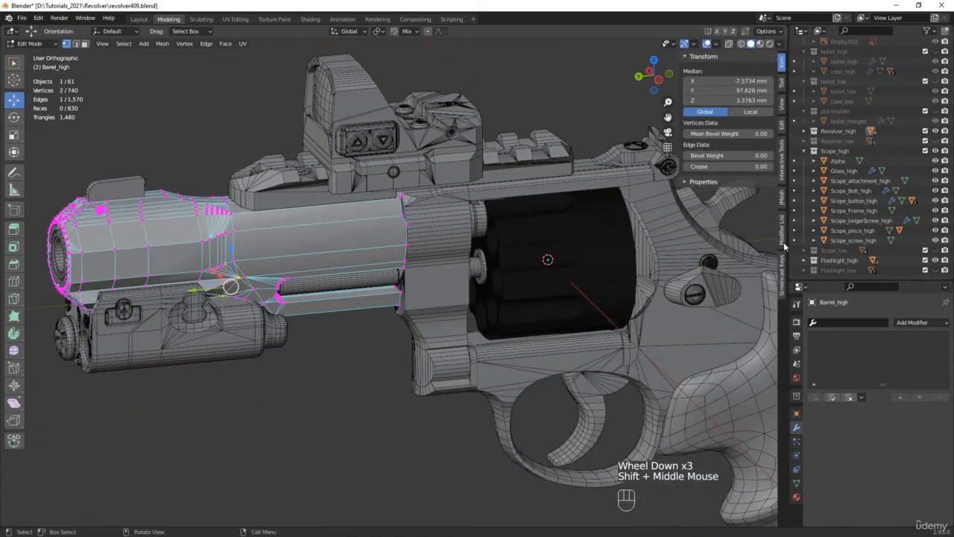
Collapse the Scope_high collection, hide Revolver_high, and show Revolver_low with its objects listed.
{"action": "left_click", "coordinate": [804, 150]}
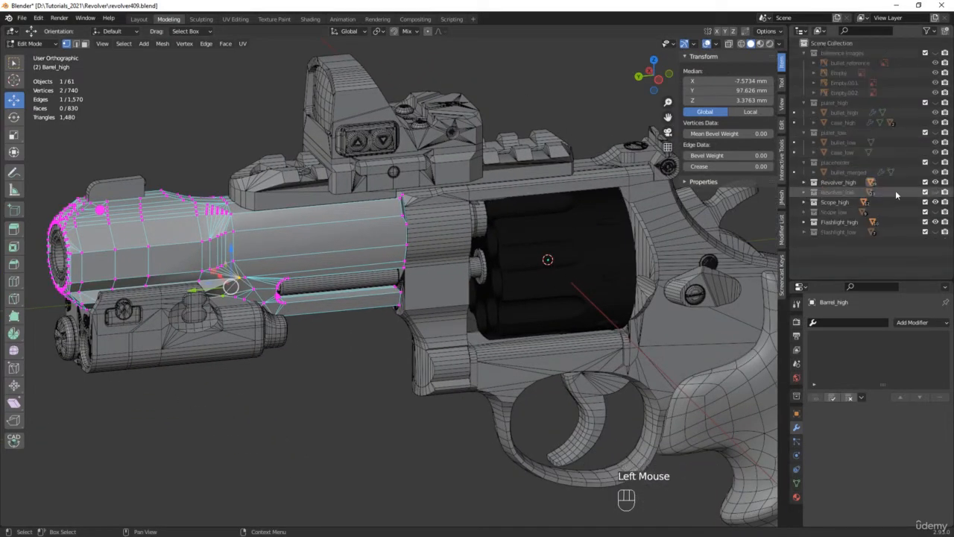
{"action": "left_click", "coordinate": [935, 183]}
{"action": "left_click", "coordinate": [935, 192]}
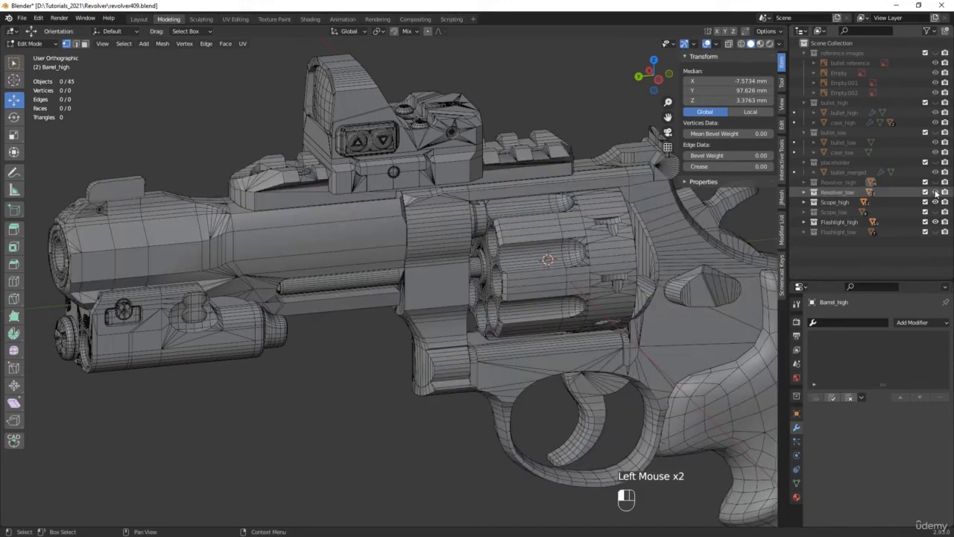
{"action": "left_click", "coordinate": [803, 193]}
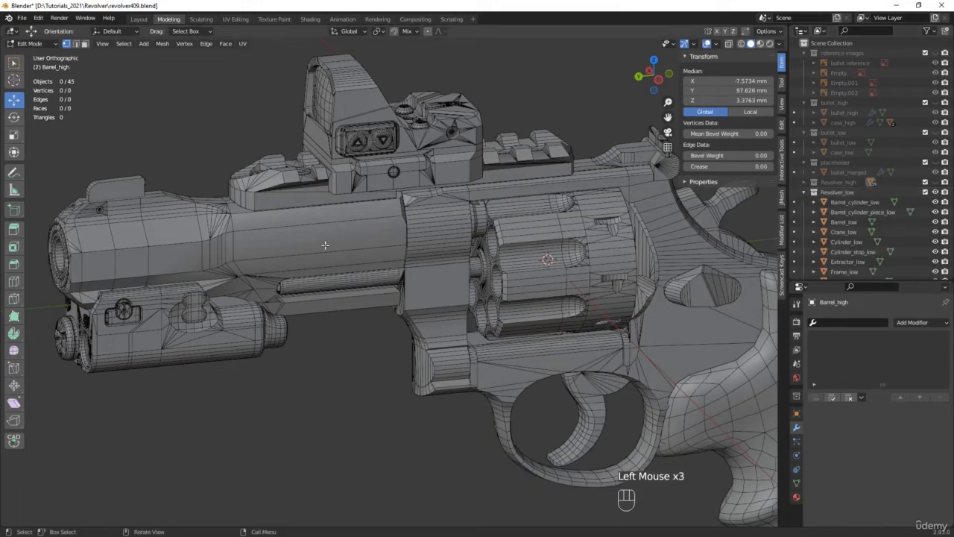
Switch to Object Mode and delete the outdated Barrel_low object.
{"action": "middle_click_drag", "start_coordinate": [417, 254], "coordinate": [333, 234]}
{"action": "key", "text": "Tab"}
{"action": "left_click", "coordinate": [333, 234]}
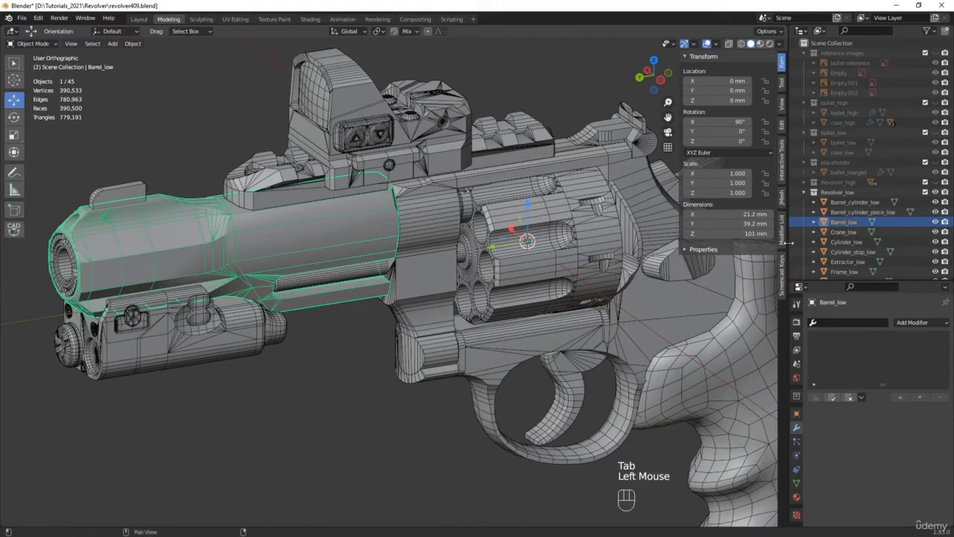
{"action": "key", "text": "x"}
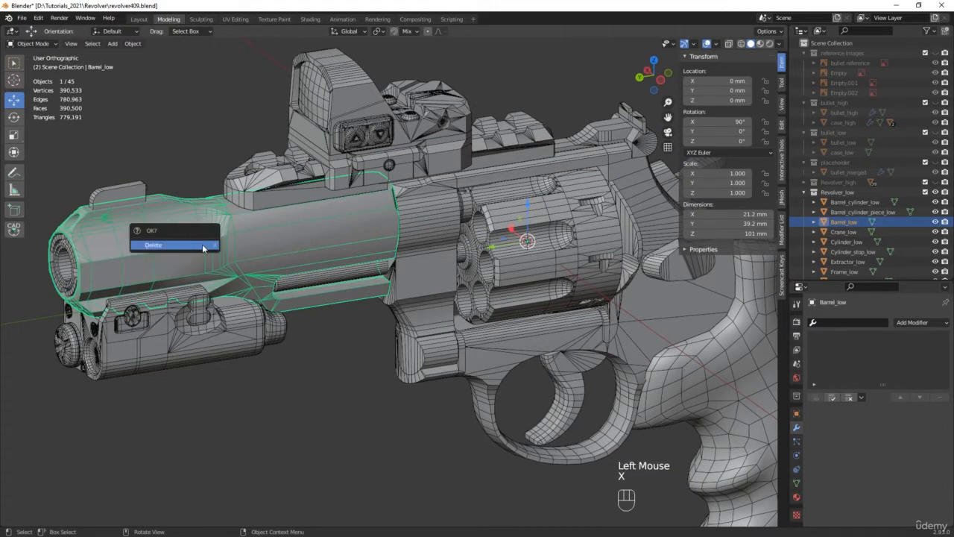
{"action": "left_click", "coordinate": [202, 247]}
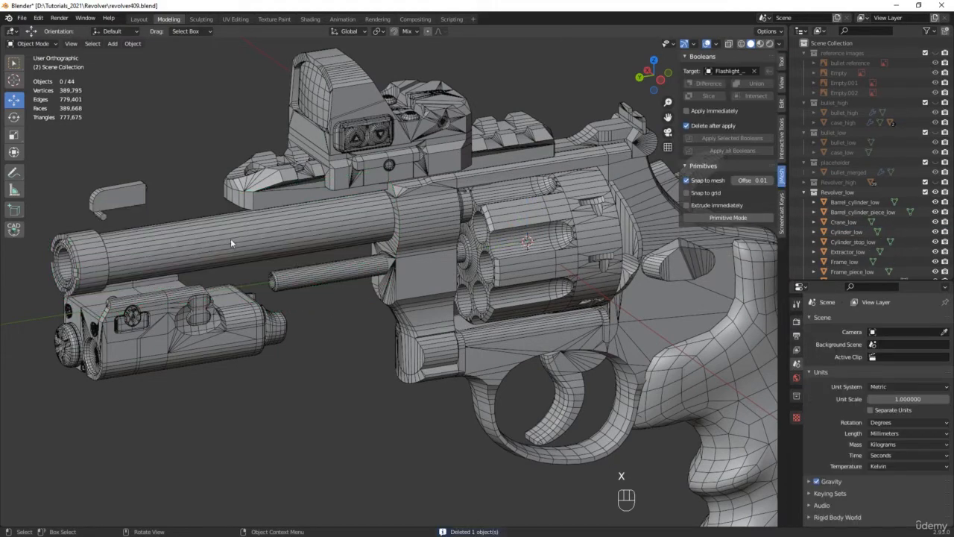
Show the Revolver_high collection again and duplicate Barrel_high in place.
{"action": "left_click", "coordinate": [935, 182]}
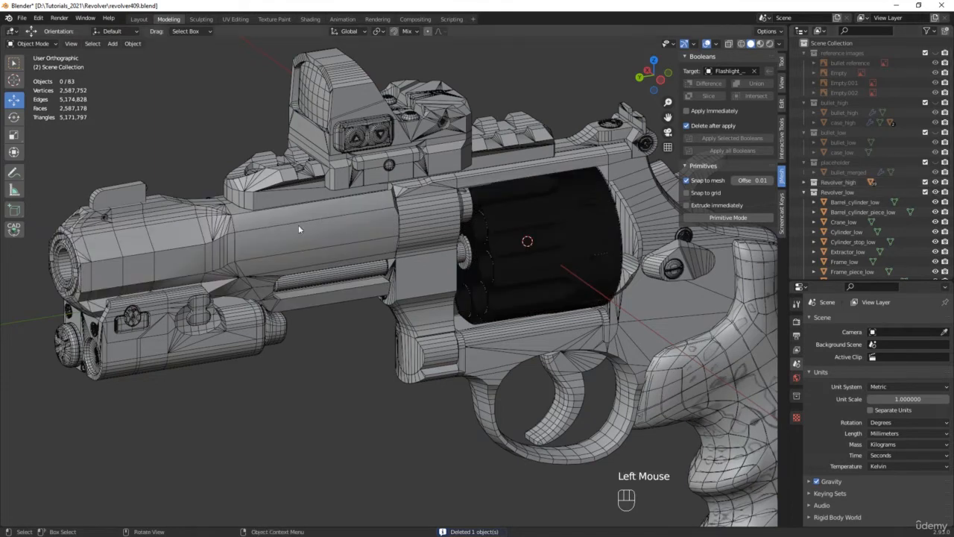
{"action": "left_click", "coordinate": [269, 240]}
{"action": "key", "text": "shift+d"}
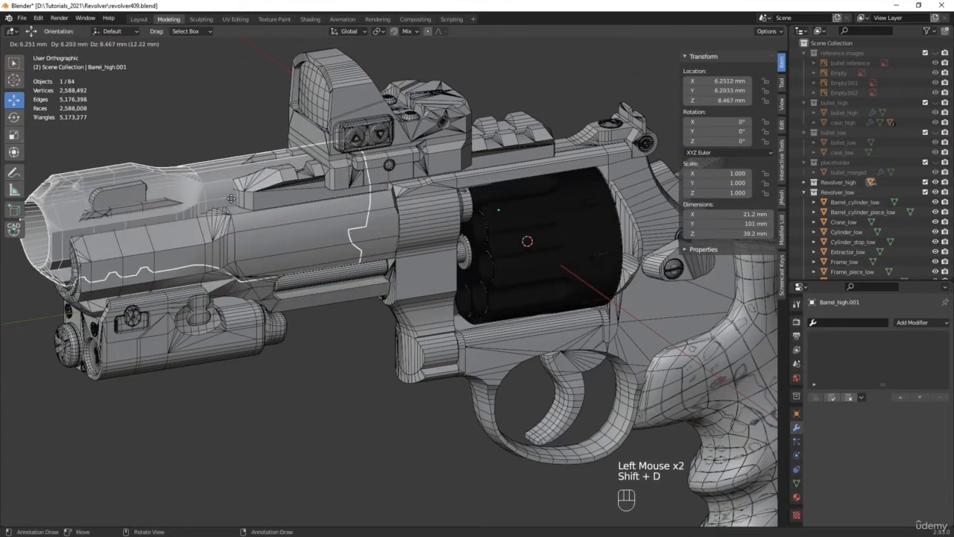
{"action": "right_click", "coordinate": [220, 123]}
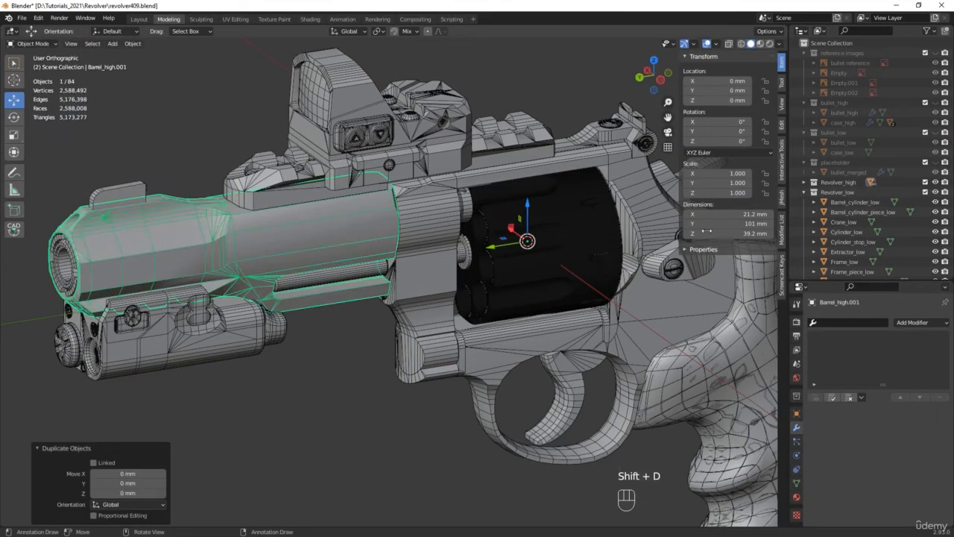
Move the duplicated barrel from the Revolver_high collection to Revolver_low.
{"action": "left_click", "coordinate": [805, 182]}
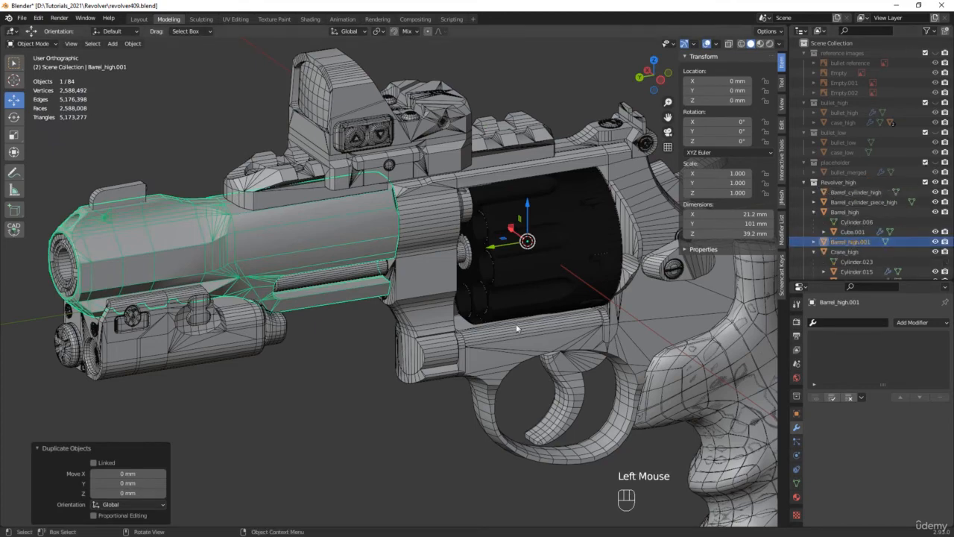
{"action": "right_click", "coordinate": [319, 264]}
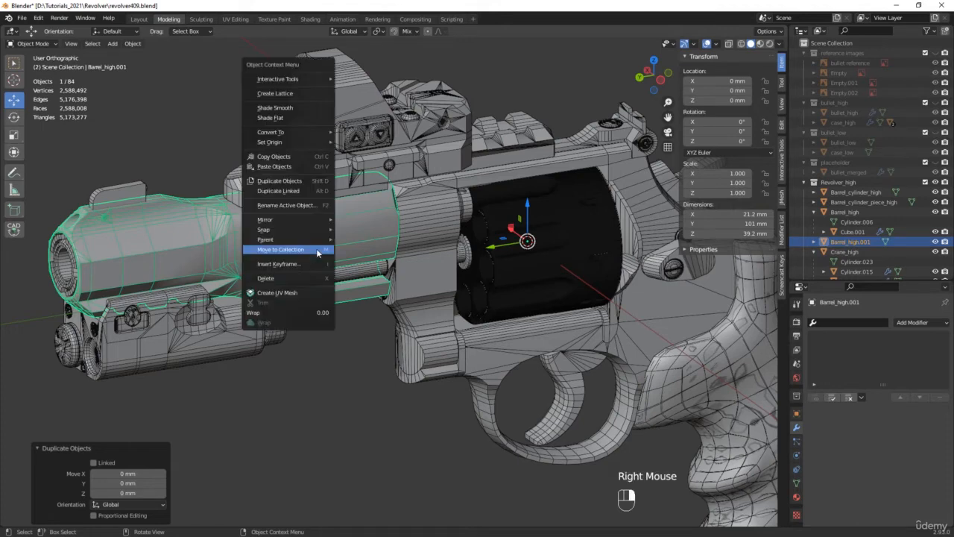
{"action": "left_click", "coordinate": [307, 255]}
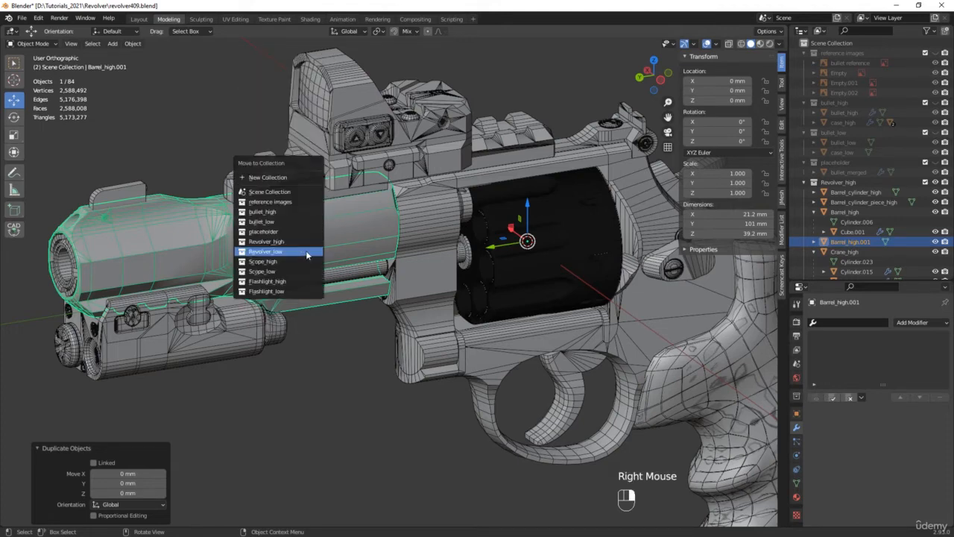
{"action": "left_click", "coordinate": [292, 254]}
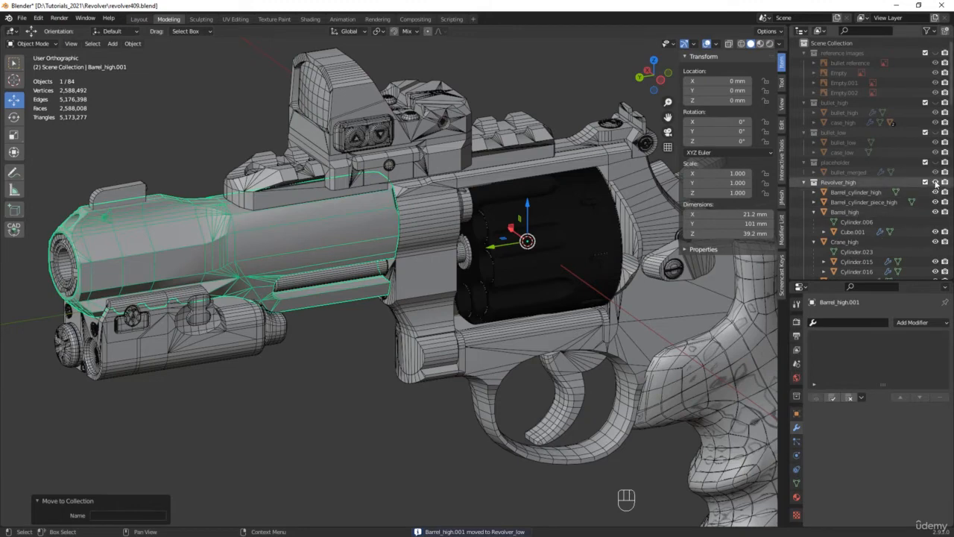
Hide the Revolver_high collection and select the duplicated barrel among the low-poly parts.
{"action": "left_click", "coordinate": [936, 183]}
{"action": "double_click", "coordinate": [288, 233]}
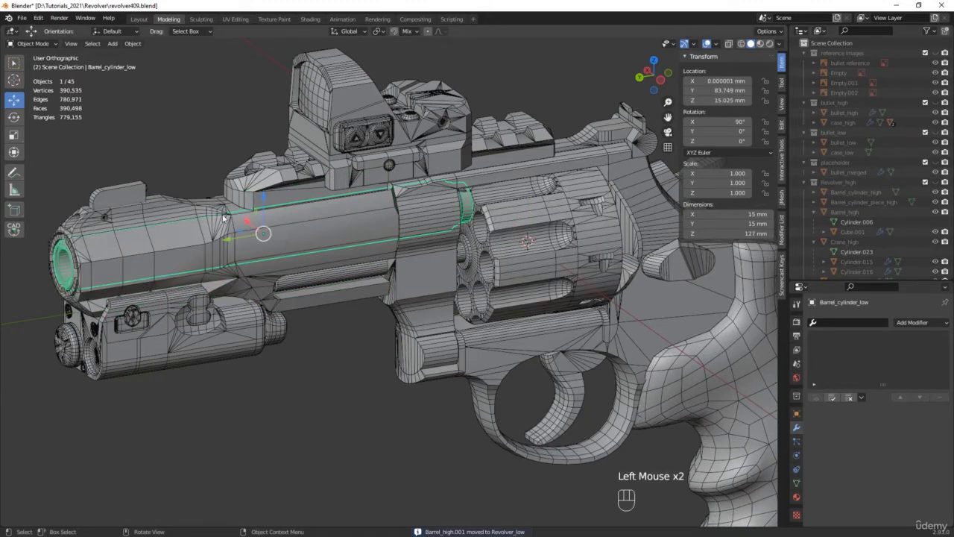
{"action": "left_click", "coordinate": [162, 210]}
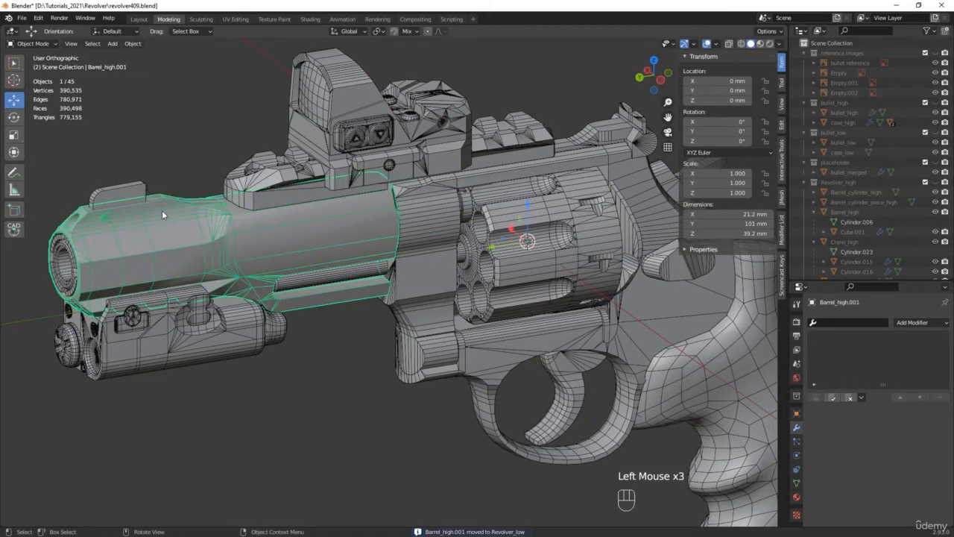
Rename the duplicated barrel in the Revolver_low collection to Barrel_low.
{"action": "left_click", "coordinate": [802, 182]}
{"action": "left_click", "coordinate": [859, 222]}
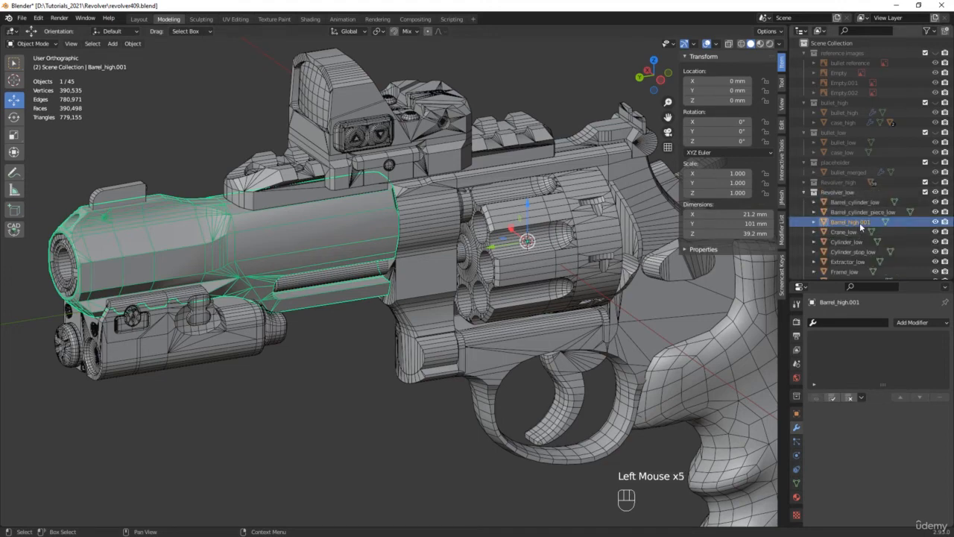
{"action": "double_click", "coordinate": [860, 222]}
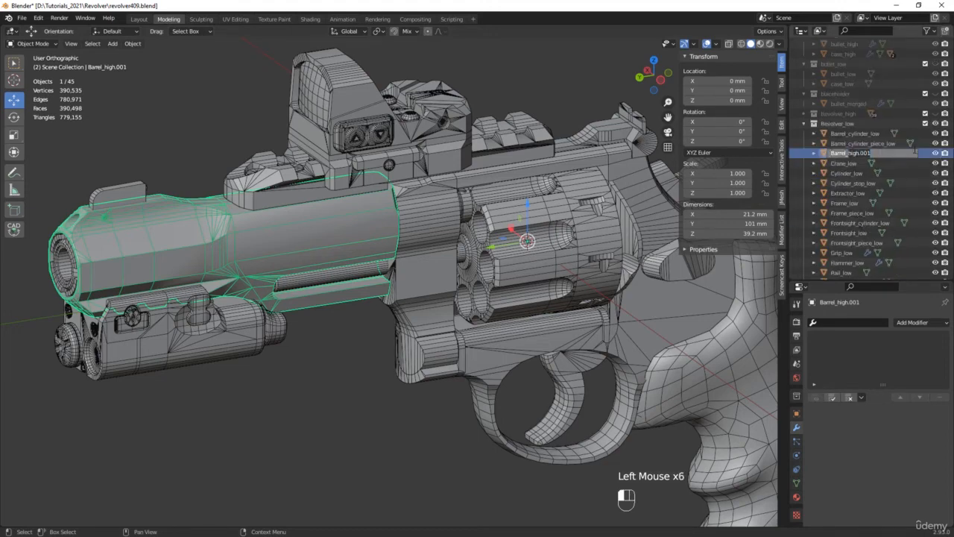
{"action": "type", "text": "Barrel_low"}
{"action": "key", "text": "Return"}
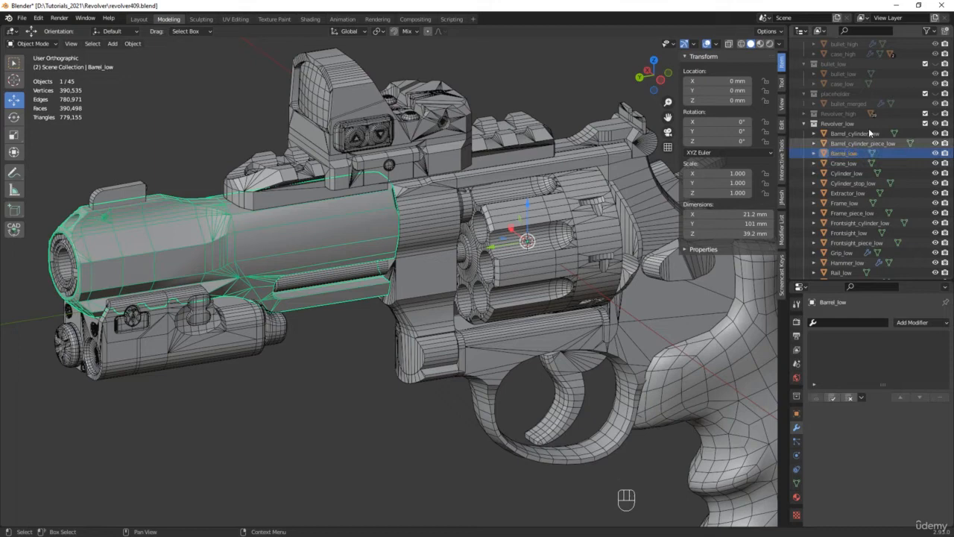
Collapse and hide the Revolver_low collection and show the Revolver_high collection.
{"action": "left_click", "coordinate": [804, 123]}
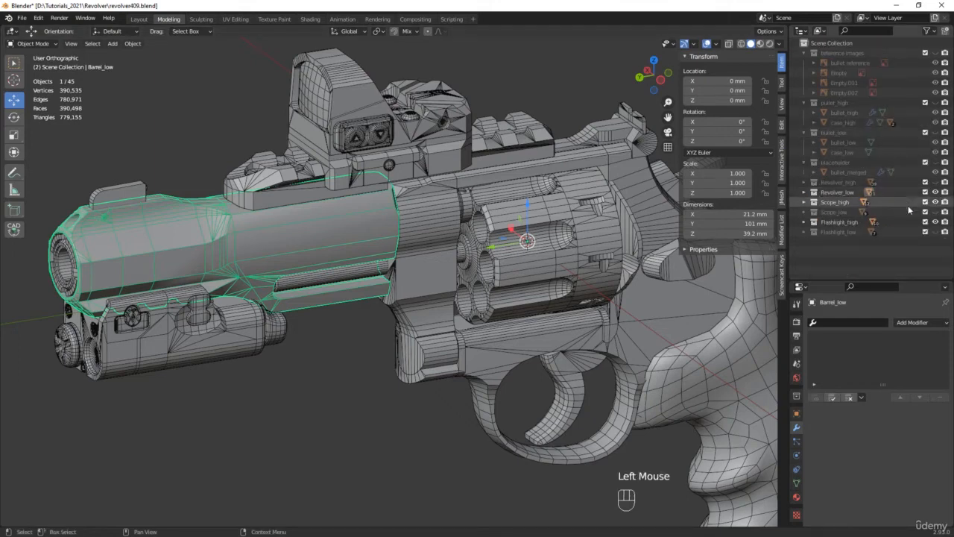
{"action": "left_click", "coordinate": [935, 191]}
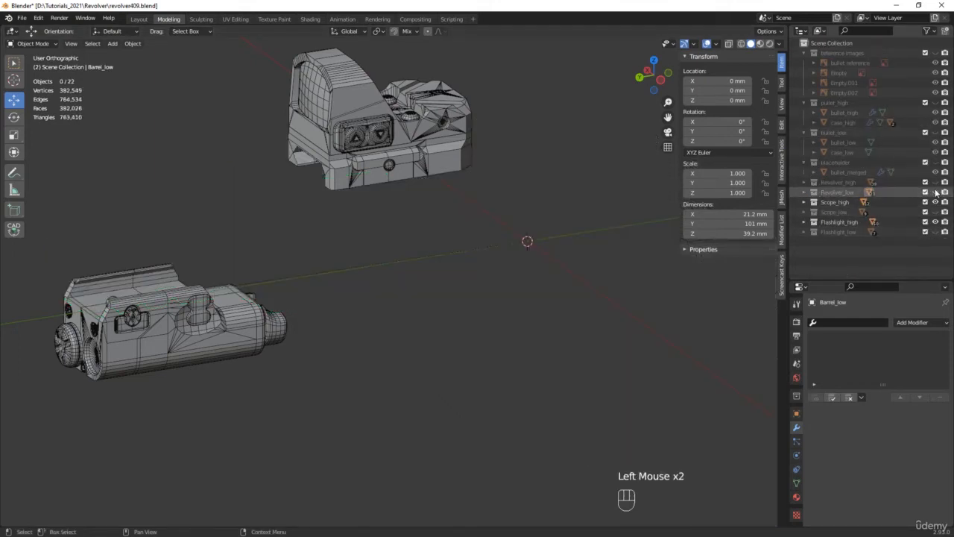
{"action": "left_click", "coordinate": [935, 182]}
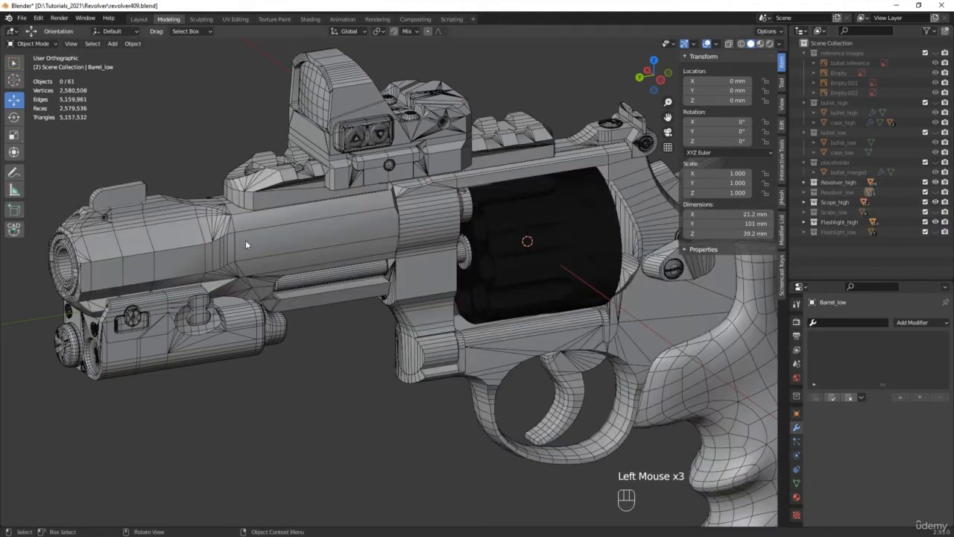
Isolate Barrel_high in local view and save the file incrementally as revolver410.blend.
{"action": "left_click", "coordinate": [204, 239]}
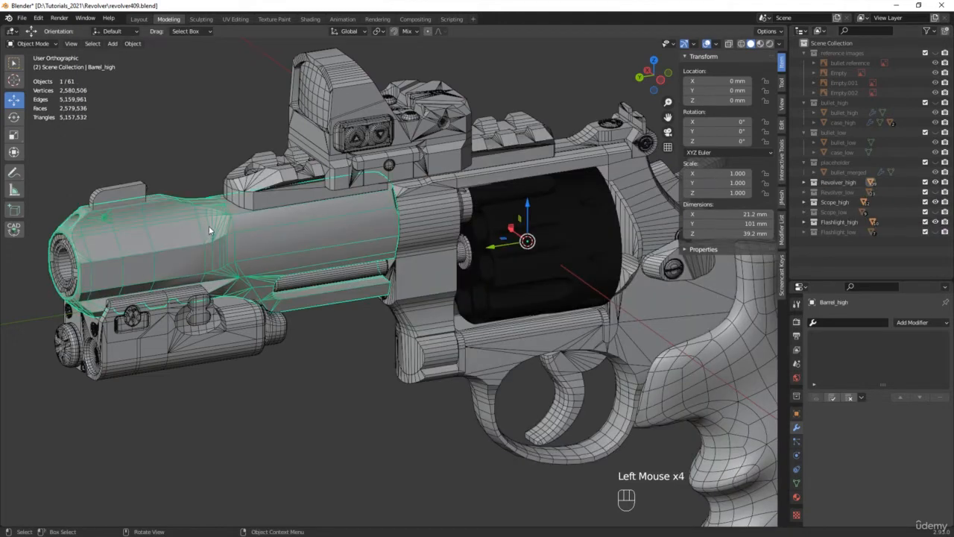
{"action": "key", "text": "slash"}
{"action": "scroll", "coordinate": [391, 255], "scroll_direction": "up", "scroll_amount": 3}
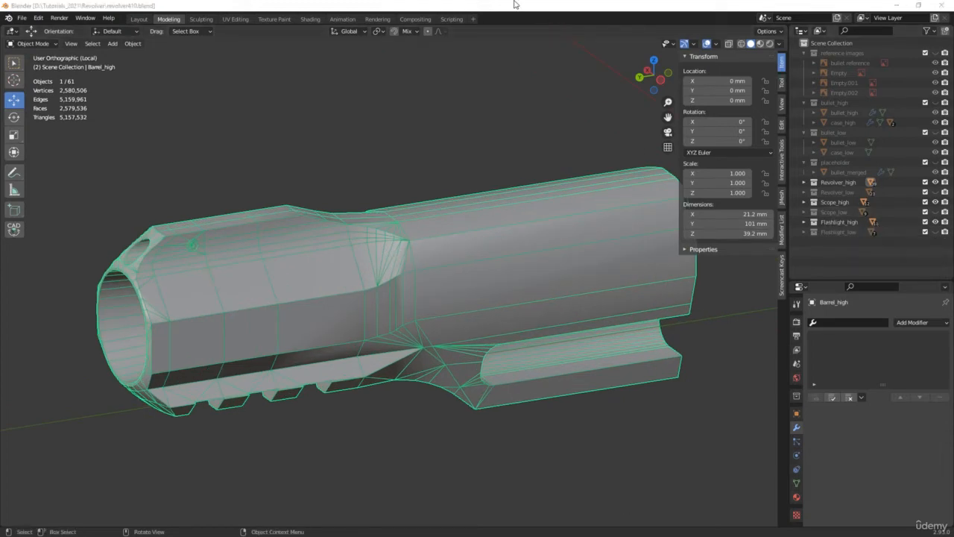
{"action": "key", "text": "ctrl+alt+s"}
{"action": "scroll", "coordinate": [153, 242], "scroll_direction": "up", "scroll_amount": 5}
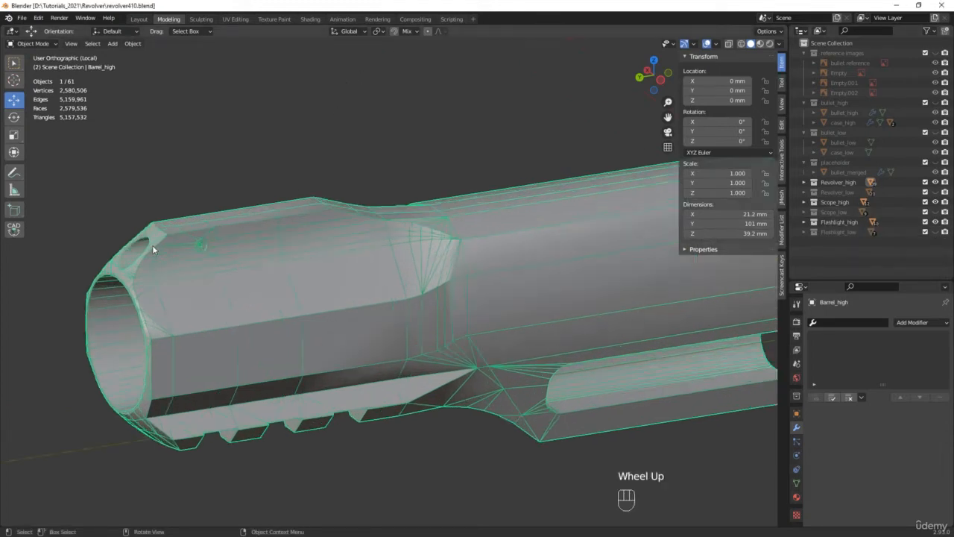
In Edit Mode, select the inner geometry of the round recesses on both sides near the muzzle and scale it to 0.890 along X.
{"action": "key", "text": "Tab"}
{"action": "left_click", "coordinate": [268, 246]}
{"action": "middle_click_drag", "start_coordinate": [268, 249], "coordinate": [224, 257]}
{"action": "scroll", "coordinate": [216, 260], "scroll_direction": "up", "scroll_amount": 2}
{"action": "left_click", "coordinate": [216, 260], "text": "shift"}
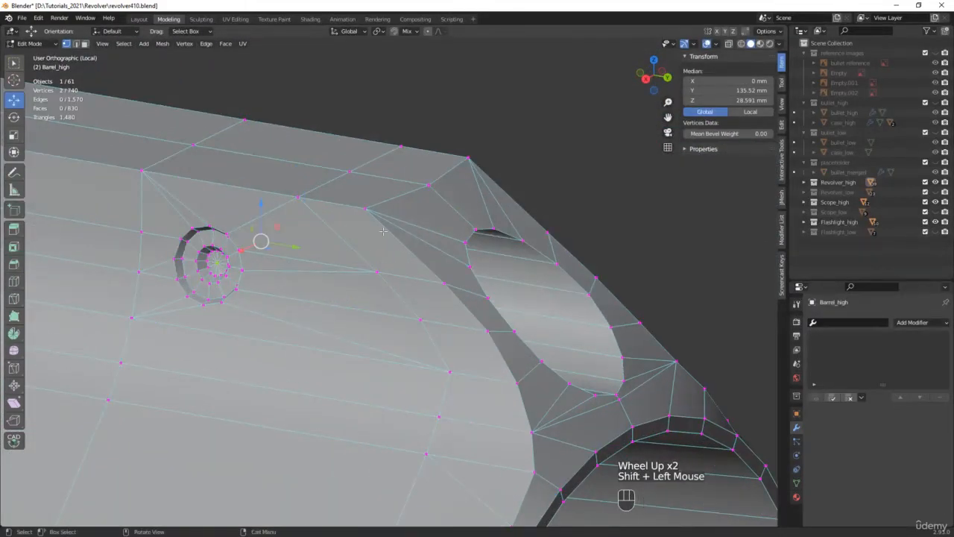
{"action": "key", "text": "ctrl+KP_Add"}
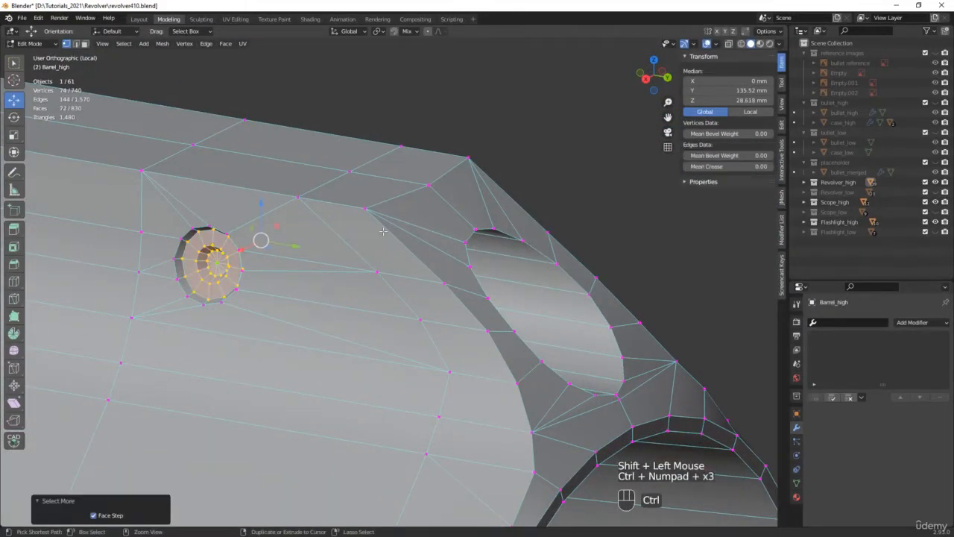
{"action": "middle_click_drag", "start_coordinate": [383, 231], "coordinate": [266, 274]}
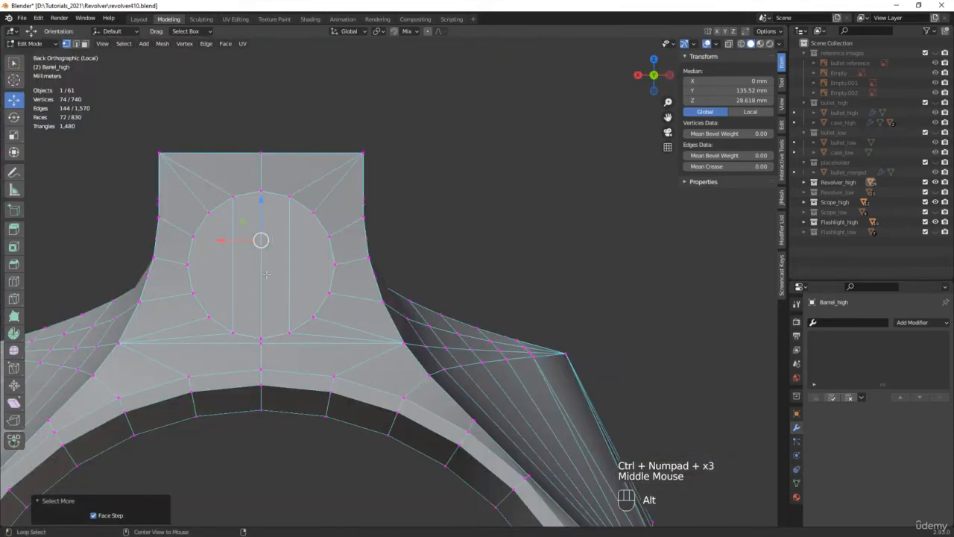
{"action": "key", "text": "alt+z"}
{"action": "scroll", "coordinate": [266, 274], "scroll_direction": "up", "scroll_amount": 3}
{"action": "key", "text": "r"}
{"action": "left_click_drag", "start_coordinate": [284, 243], "coordinate": [290, 249]}
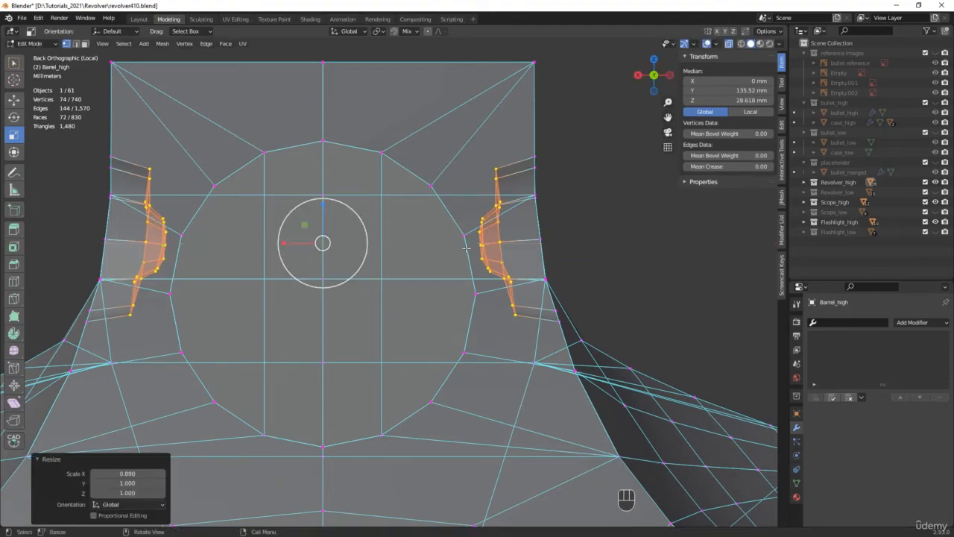
{"action": "scroll", "coordinate": [466, 248], "scroll_direction": "down", "scroll_amount": 2}
{"action": "middle_click_drag", "start_coordinate": [466, 248], "coordinate": [388, 240]}
{"action": "key", "text": "alt+z"}
{"action": "scroll", "coordinate": [387, 239], "scroll_direction": "down", "scroll_amount": 2}
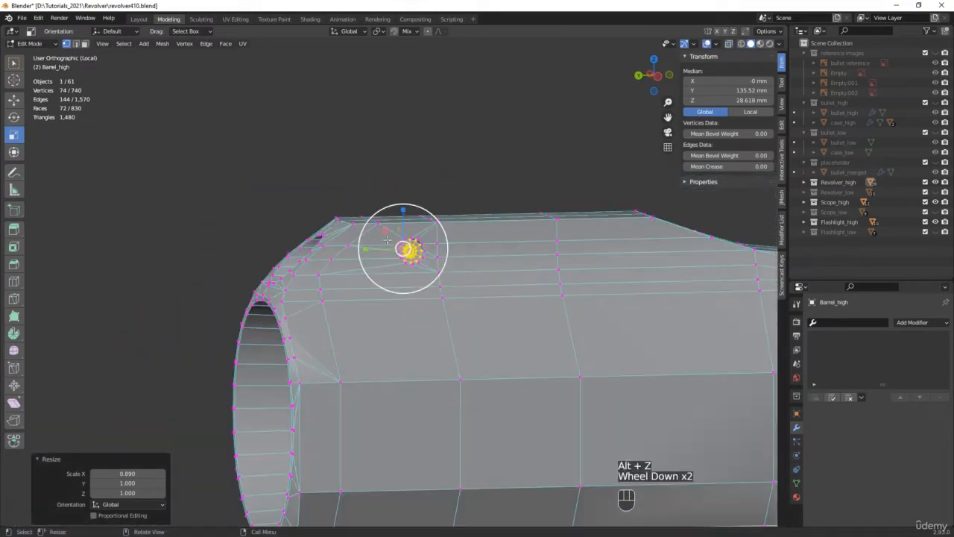
Clear the selection, switch to edge selection and select all sharp edges of the barrel with a sharpness of 30°.
{"action": "left_click", "coordinate": [392, 159]}
{"action": "key", "text": "2"}
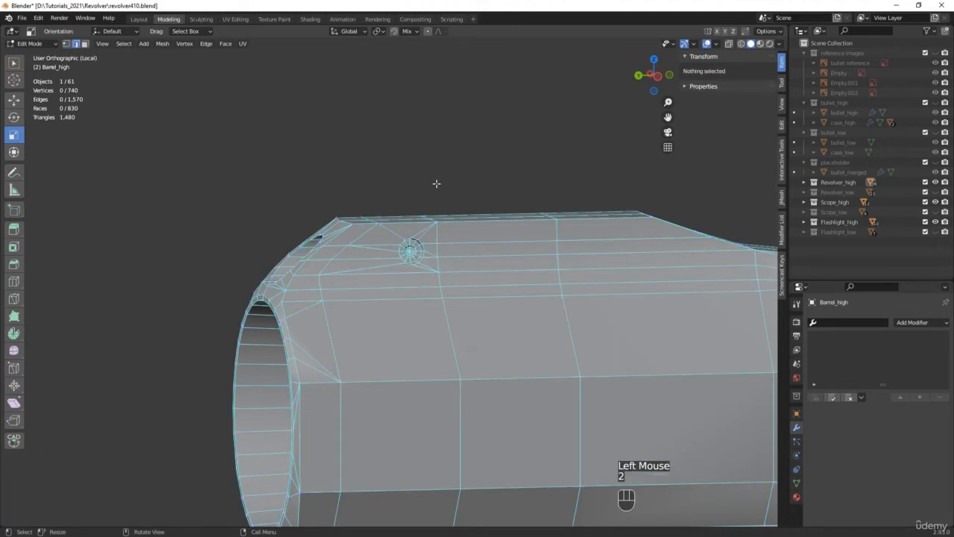
{"action": "left_click", "coordinate": [124, 43]}
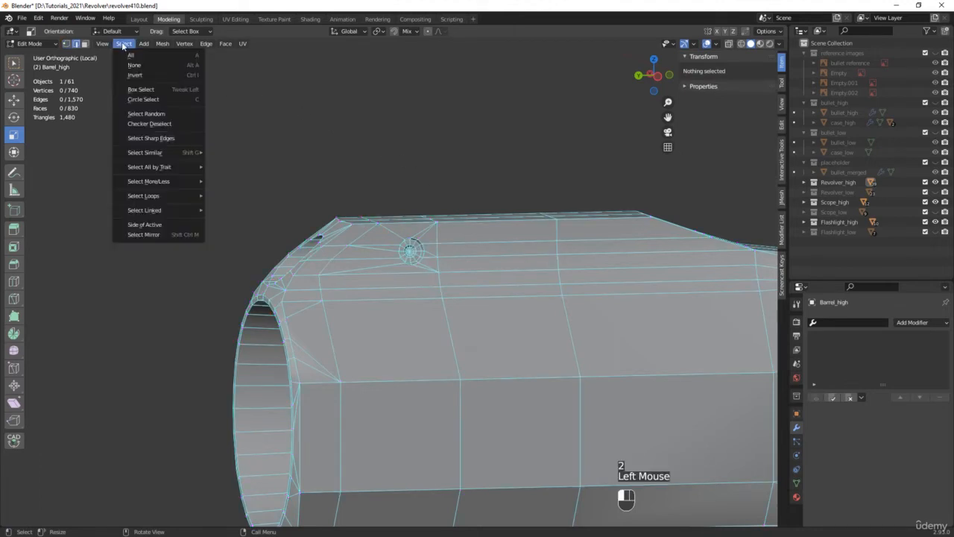
{"action": "left_click", "coordinate": [149, 139]}
{"action": "scroll", "coordinate": [277, 179], "scroll_direction": "down", "scroll_amount": 2}
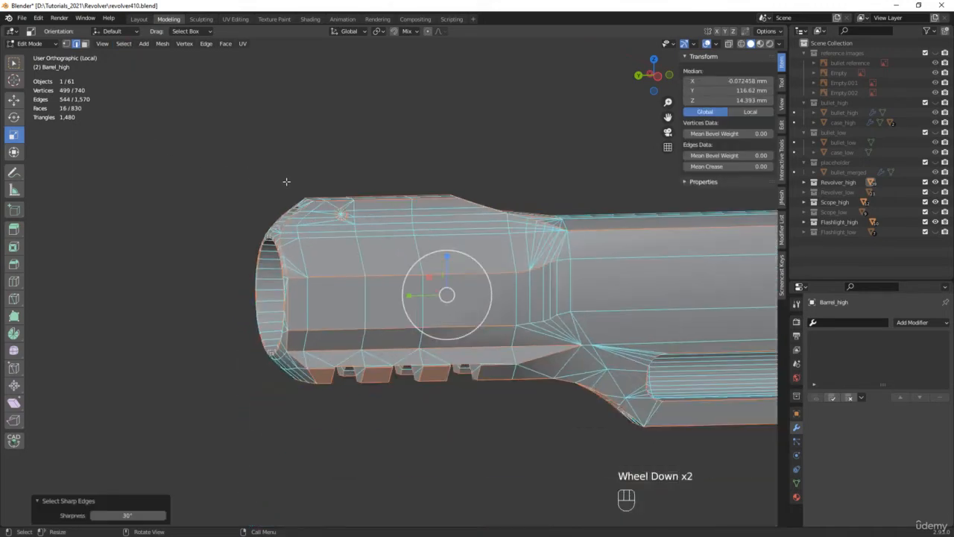
Add the two unselected lengthwise edges bounding the flat side of the rear barrel section to the selection.
{"action": "middle_click_drag", "start_coordinate": [287, 179], "coordinate": [191, 219], "text": "shift"}
{"action": "middle_click_drag", "start_coordinate": [191, 219], "coordinate": [190, 237]}
{"action": "scroll", "coordinate": [348, 274], "scroll_direction": "up", "scroll_amount": 2}
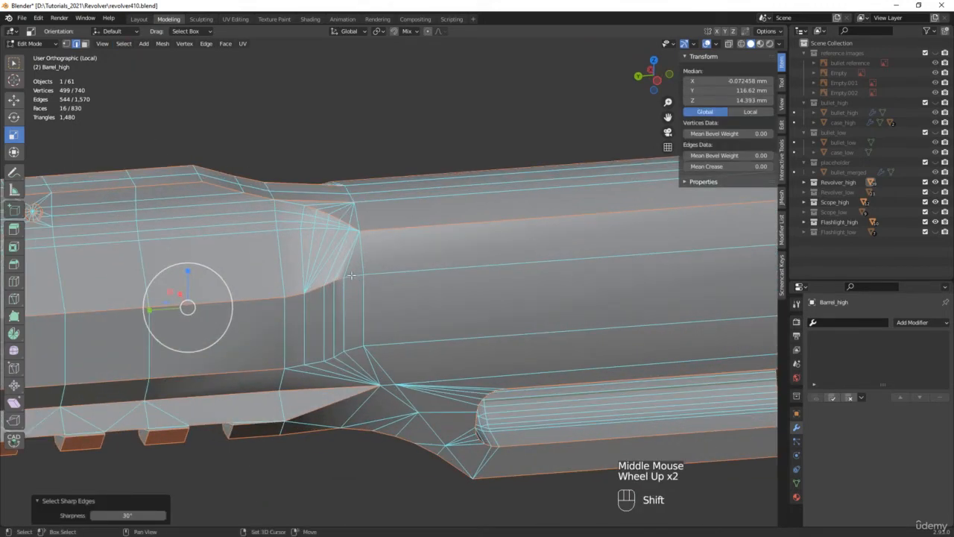
{"action": "left_click", "coordinate": [352, 275], "text": "shift"}
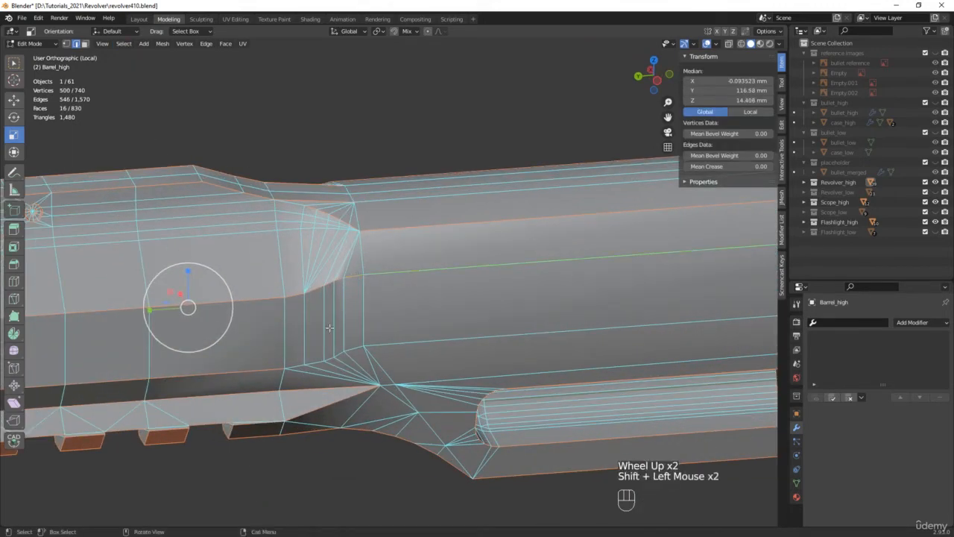
{"action": "left_click", "coordinate": [407, 344], "text": "alt+shift"}
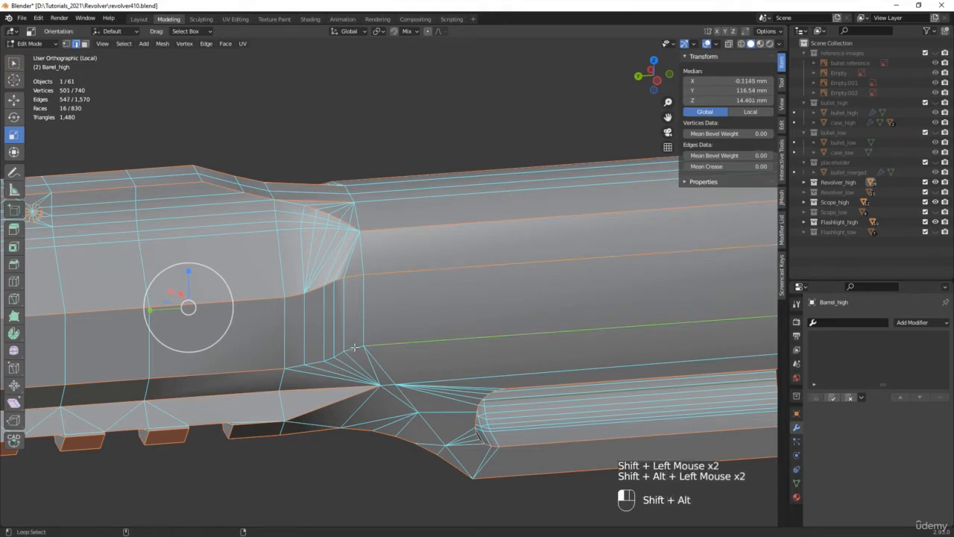
Add the matching lengthwise edges on the opposite side of the barrel and set the mean crease of all selected edges to 1.00.
{"action": "scroll", "coordinate": [354, 347], "scroll_direction": "down", "scroll_amount": 2}
{"action": "middle_click_drag", "start_coordinate": [354, 348], "coordinate": [501, 356]}
{"action": "left_click", "coordinate": [366, 313], "text": "alt+shift"}
{"action": "key", "text": "w"}
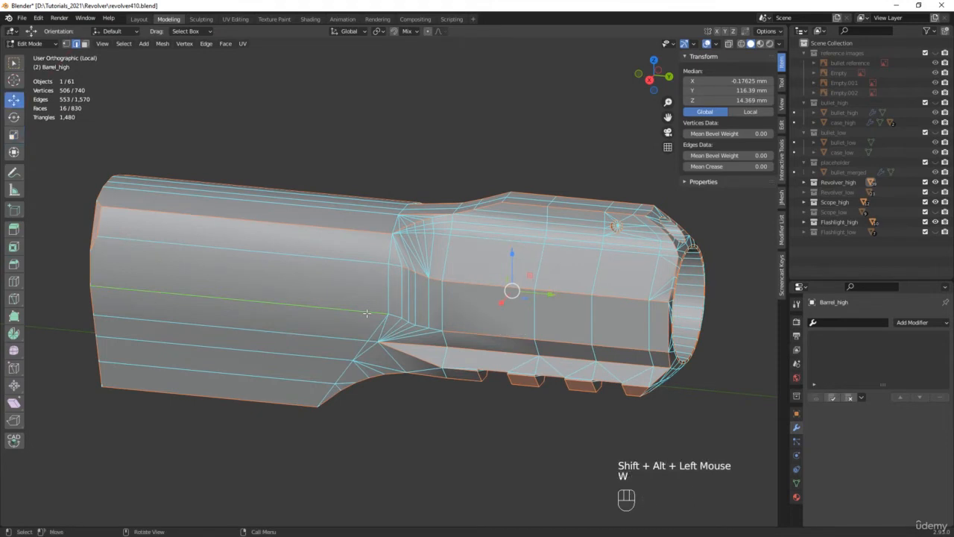
{"action": "left_click", "coordinate": [354, 311], "text": "alt+shift"}
{"action": "scroll", "coordinate": [368, 307], "scroll_direction": "up", "scroll_amount": 2}
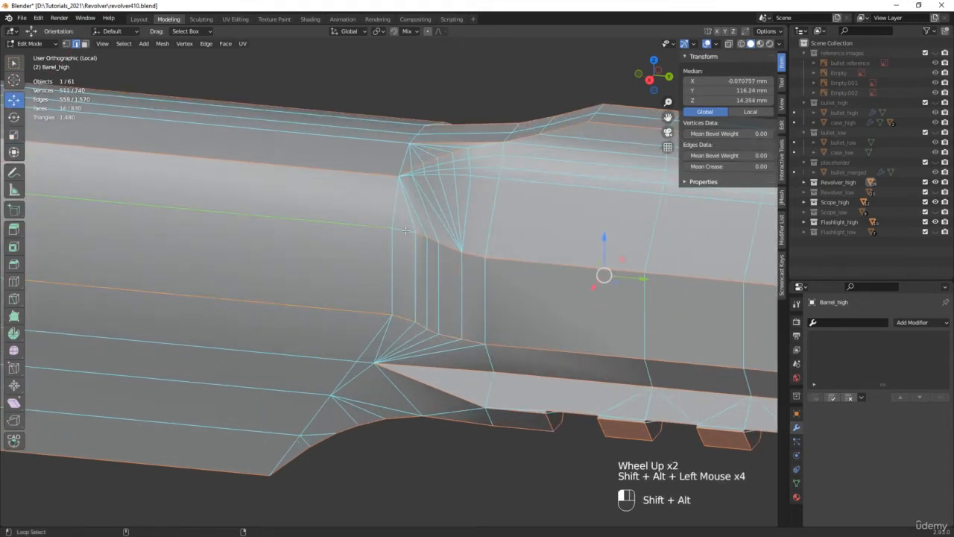
{"action": "scroll", "coordinate": [405, 231], "scroll_direction": "down", "scroll_amount": 1}
{"action": "middle_click_drag", "start_coordinate": [405, 230], "coordinate": [394, 256]}
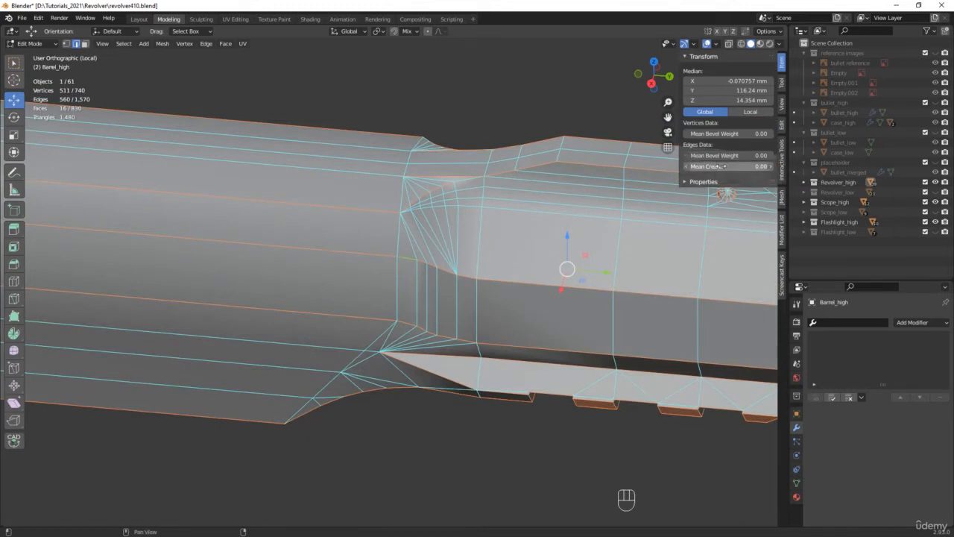
{"action": "left_click_drag", "start_coordinate": [723, 167], "coordinate": [760, 166]}
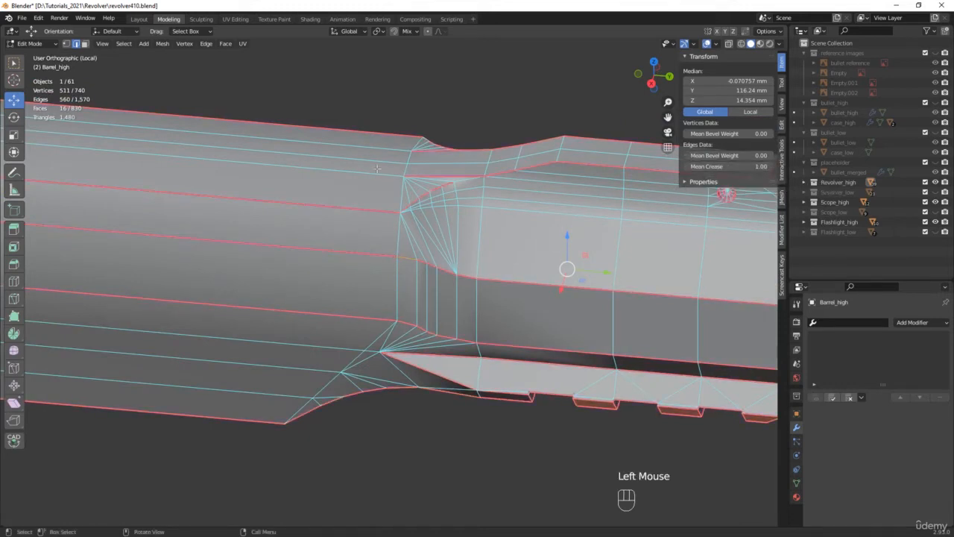
Set a crease of 1.00 on the two matching long edges along the top of the barrel's rear section.
{"action": "left_click", "coordinate": [368, 172]}
{"action": "left_click", "coordinate": [379, 148], "text": "shift"}
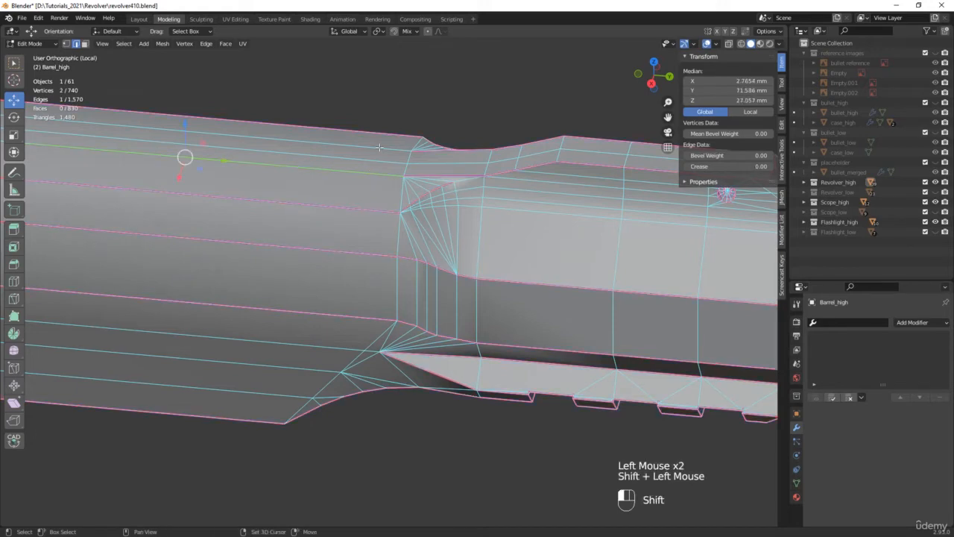
{"action": "scroll", "coordinate": [382, 148], "scroll_direction": "down", "scroll_amount": 2}
{"action": "middle_click_drag", "start_coordinate": [381, 147], "coordinate": [421, 184], "text": "shift"}
{"action": "left_click_drag", "start_coordinate": [723, 167], "coordinate": [761, 166]}
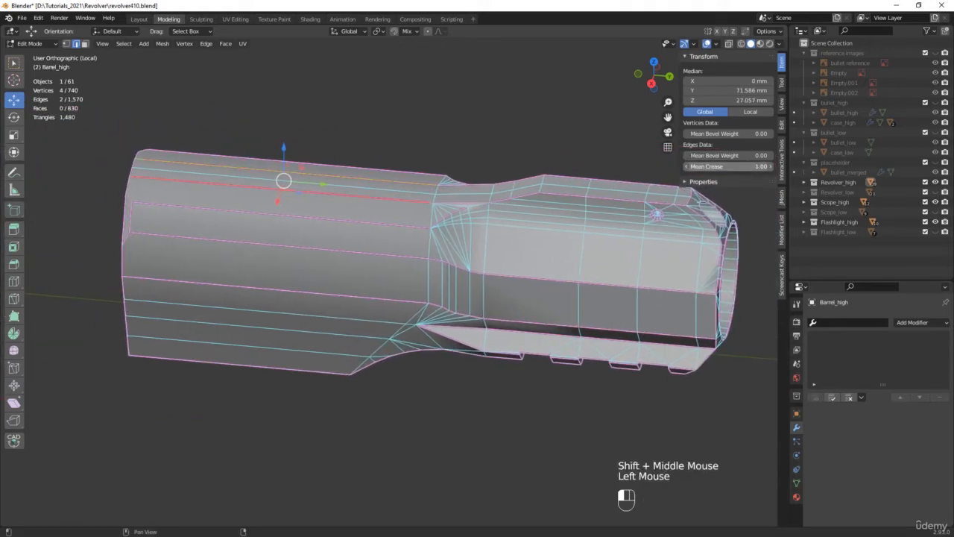
Set a crease of 1.00 on the short upper edge where the rear and front barrel sections meet, on both sides.
{"action": "scroll", "coordinate": [477, 208], "scroll_direction": "up", "scroll_amount": 3}
{"action": "left_click", "coordinate": [492, 219]}
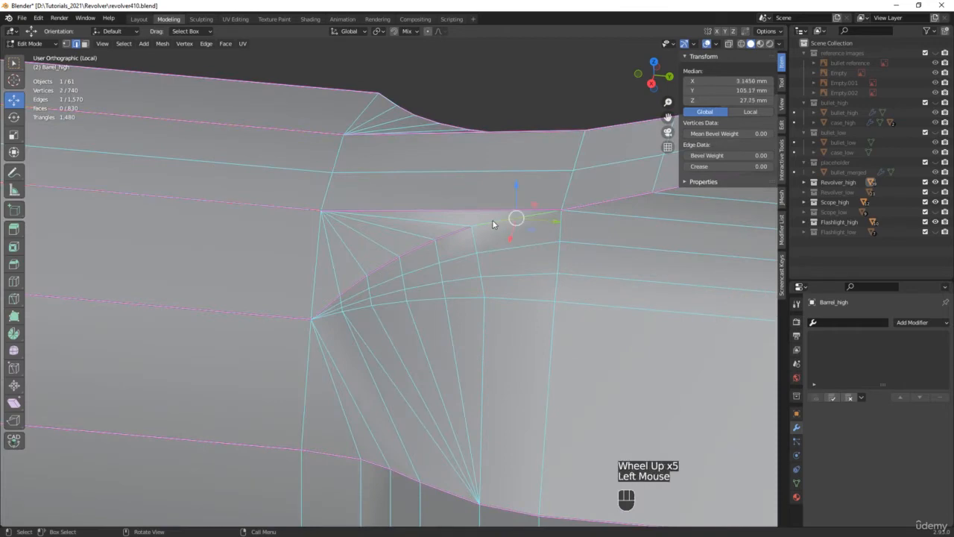
{"action": "scroll", "coordinate": [482, 202], "scroll_direction": "down", "scroll_amount": 2}
{"action": "middle_click_drag", "start_coordinate": [482, 202], "coordinate": [693, 209]}
{"action": "scroll", "coordinate": [513, 281], "scroll_direction": "up", "scroll_amount": 2}
{"action": "left_click", "coordinate": [500, 283], "text": "shift"}
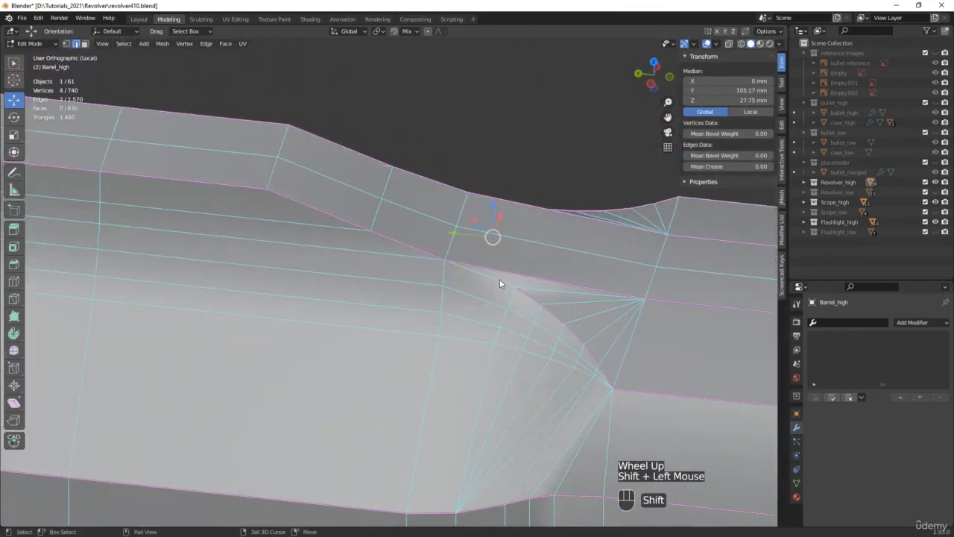
{"action": "left_click_drag", "start_coordinate": [732, 167], "coordinate": [764, 166]}
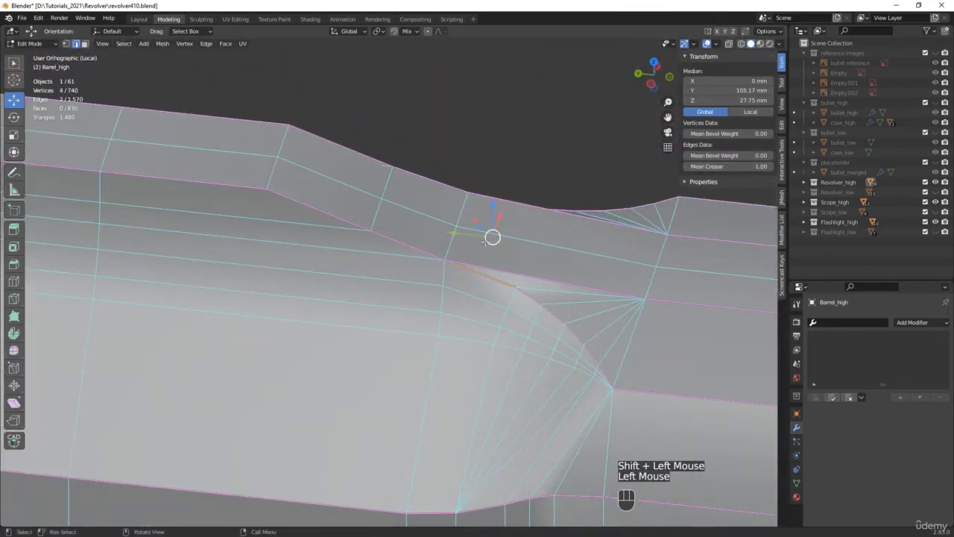
Add the circular edge loop around the muzzle opening to the selection and set the mean crease to 1.00.
{"action": "scroll", "coordinate": [492, 253], "scroll_direction": "down", "scroll_amount": 3}
{"action": "middle_click_drag", "start_coordinate": [491, 253], "coordinate": [439, 250]}
{"action": "scroll", "coordinate": [360, 365], "scroll_direction": "up", "scroll_amount": 3}
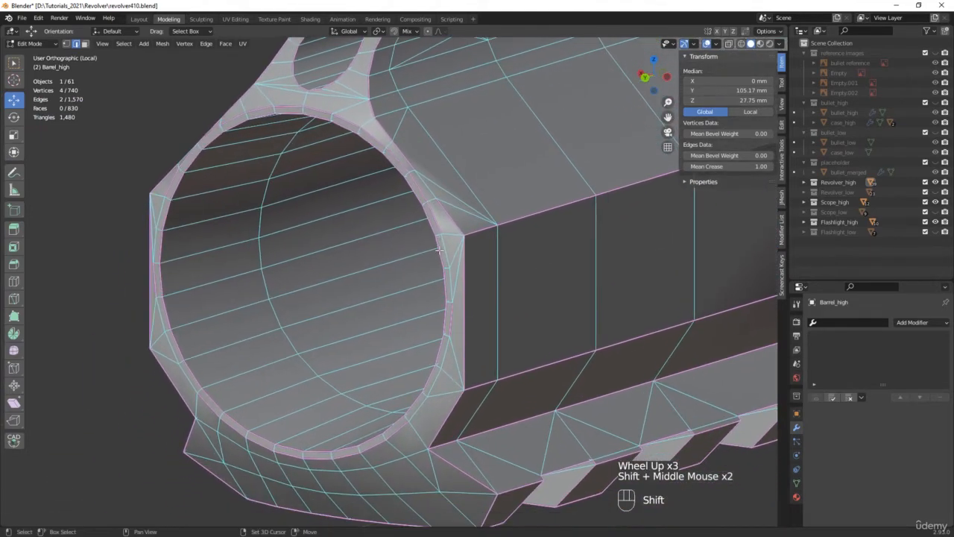
{"action": "left_click", "coordinate": [445, 252], "text": "alt+shift"}
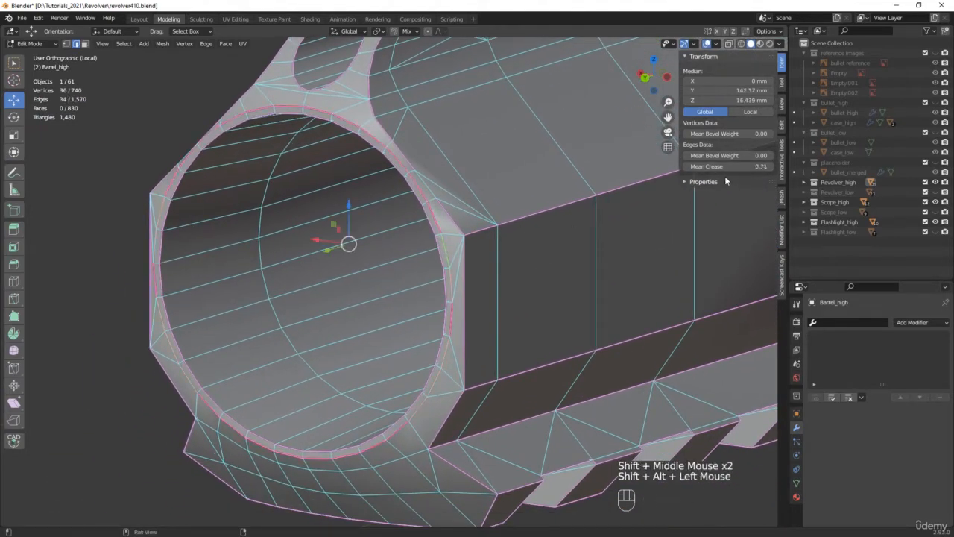
{"action": "left_click_drag", "start_coordinate": [726, 166], "coordinate": [772, 166]}
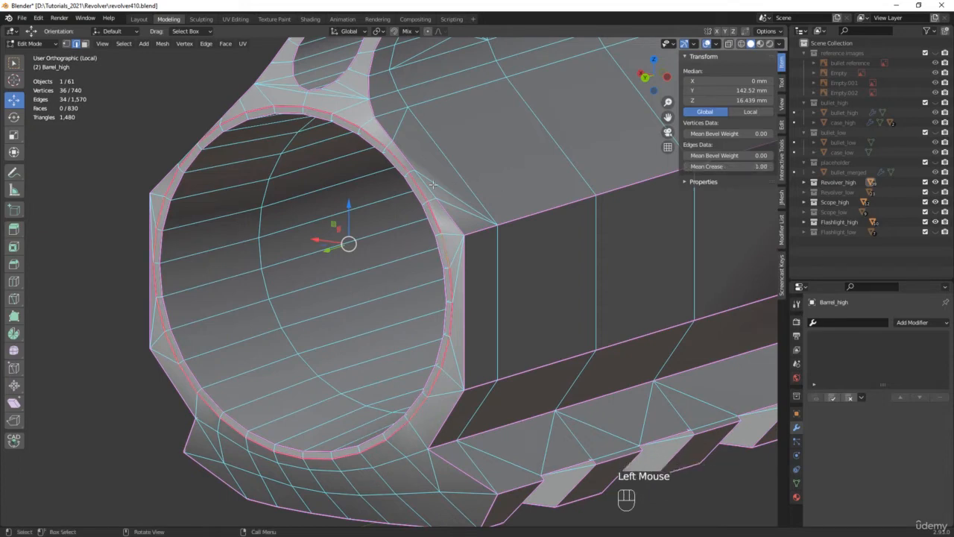
Crease the two matching short edges beside the muzzle opening, one on each side, to 1.00.
{"action": "middle_click_drag", "start_coordinate": [426, 184], "coordinate": [425, 184]}
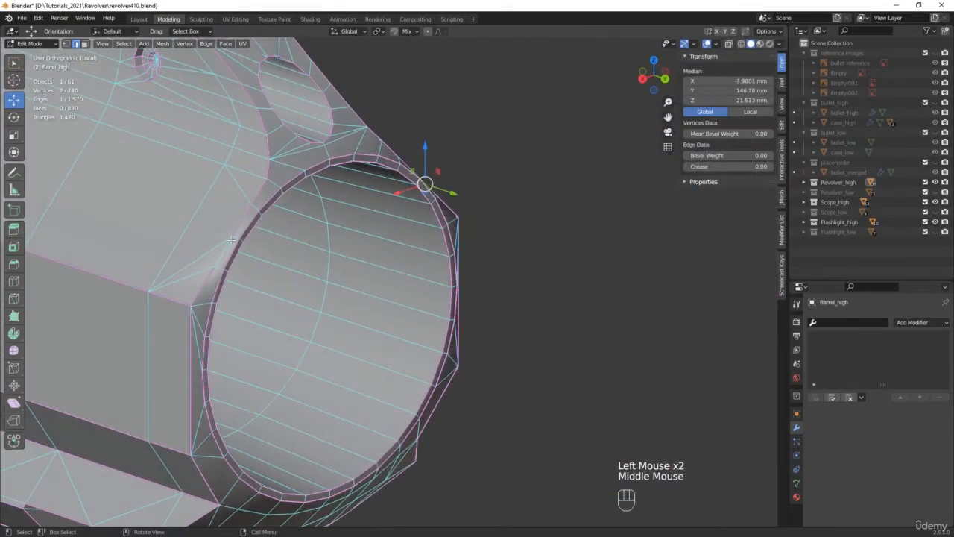
{"action": "left_click", "coordinate": [221, 246], "text": "shift"}
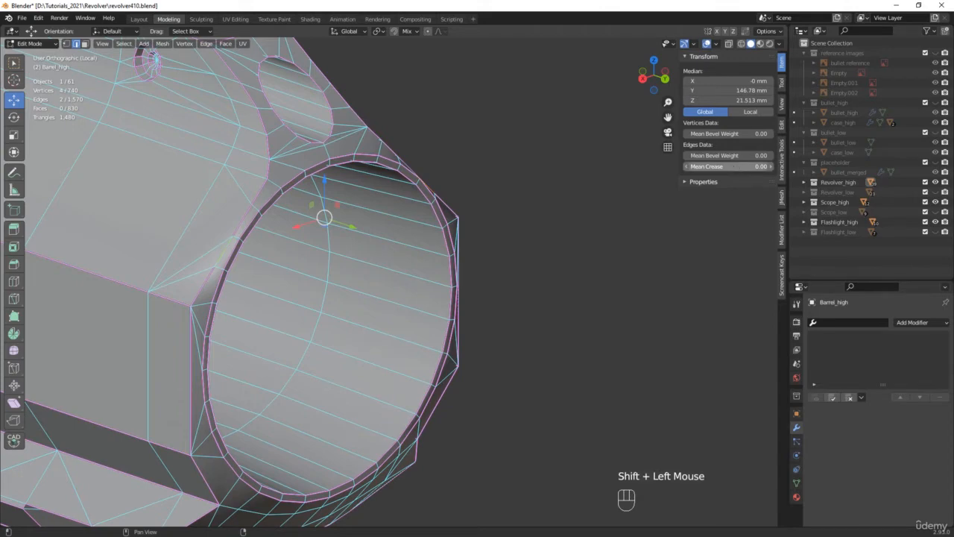
{"action": "left_click_drag", "start_coordinate": [733, 167], "coordinate": [771, 166]}
Select the whole small round hole near the muzzle through the mesh in right view and reset its mean crease to 0.00.
{"action": "scroll", "coordinate": [300, 240], "scroll_direction": "down", "scroll_amount": 4}
{"action": "middle_click_drag", "start_coordinate": [300, 237], "coordinate": [237, 162]}
{"action": "scroll", "coordinate": [237, 161], "scroll_direction": "up", "scroll_amount": 4}
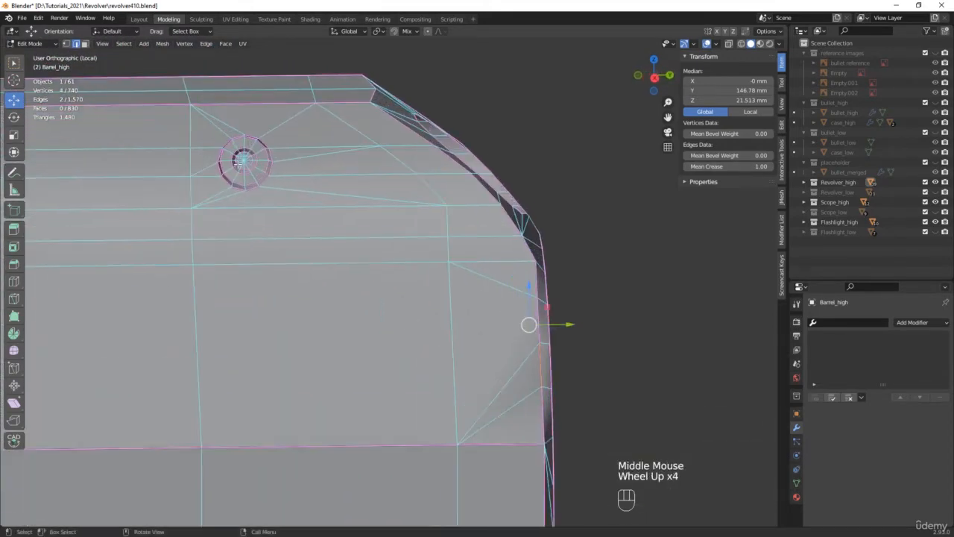
{"action": "scroll", "coordinate": [237, 162], "scroll_direction": "up", "scroll_amount": 4}
{"action": "scroll", "coordinate": [320, 116], "scroll_direction": "down", "scroll_amount": 3}
{"action": "middle_click_drag", "start_coordinate": [321, 116], "coordinate": [376, 246]}
{"action": "key", "text": "alt+z"}
{"action": "scroll", "coordinate": [376, 247], "scroll_direction": "up", "scroll_amount": 2}
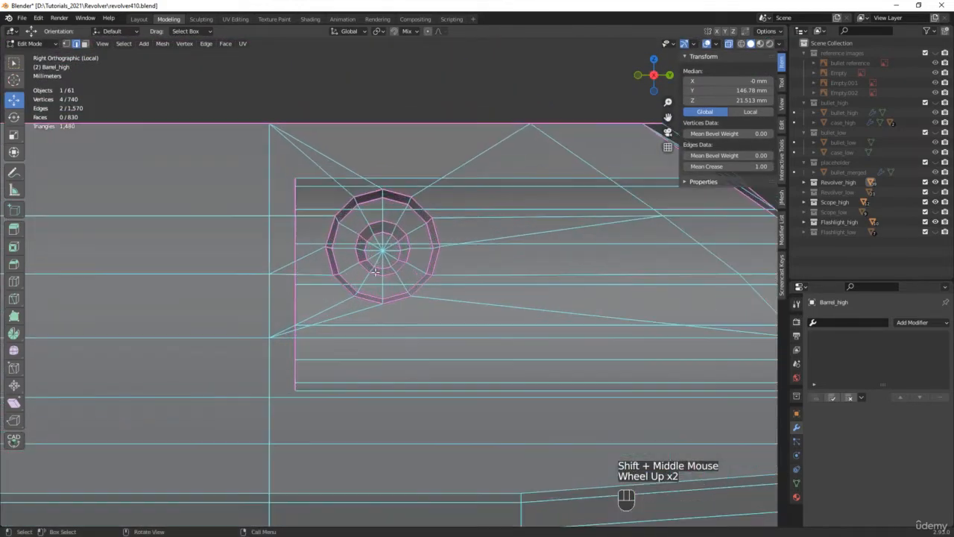
{"action": "left_click_drag", "start_coordinate": [325, 336], "coordinate": [455, 181]}
{"action": "left_click_drag", "start_coordinate": [734, 166], "coordinate": [691, 166]}
{"action": "key", "text": "alt+z"}
{"action": "middle_click_drag", "start_coordinate": [354, 178], "coordinate": [334, 192]}
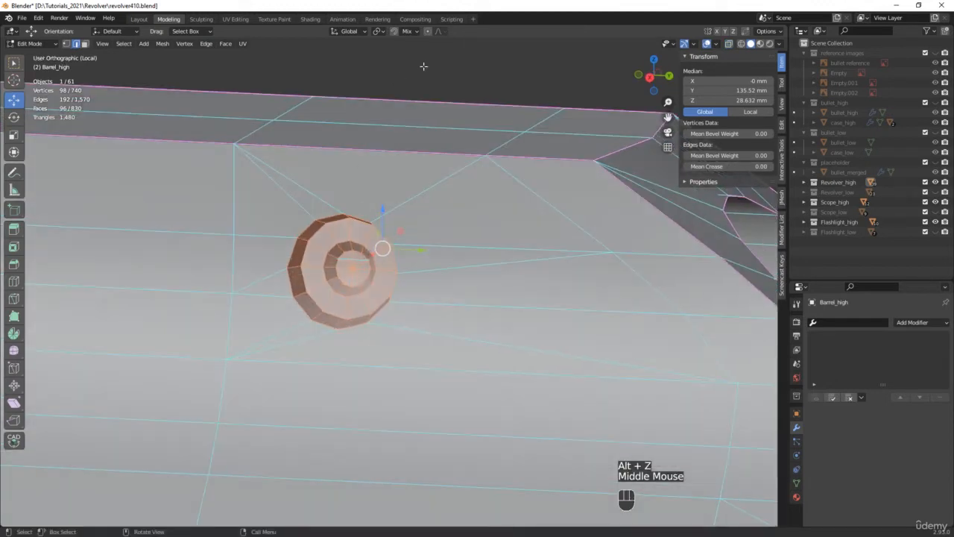
Select the circular edge loops of the small hole on both sides of the barrel, crease them to 1.00 and deselect.
{"action": "left_click", "coordinate": [316, 222]}
{"action": "left_click", "coordinate": [305, 230], "text": "alt+shift"}
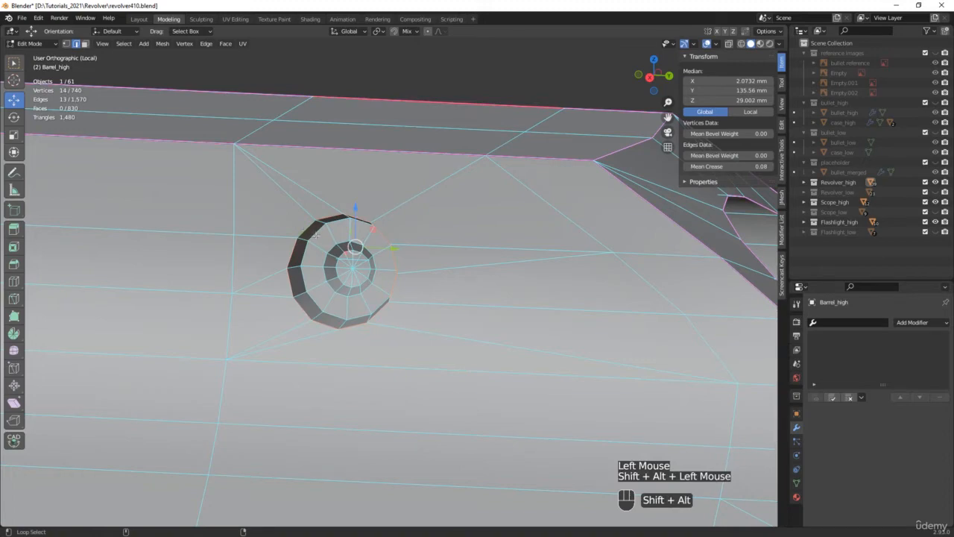
{"action": "left_click", "coordinate": [331, 250], "text": "alt+shift"}
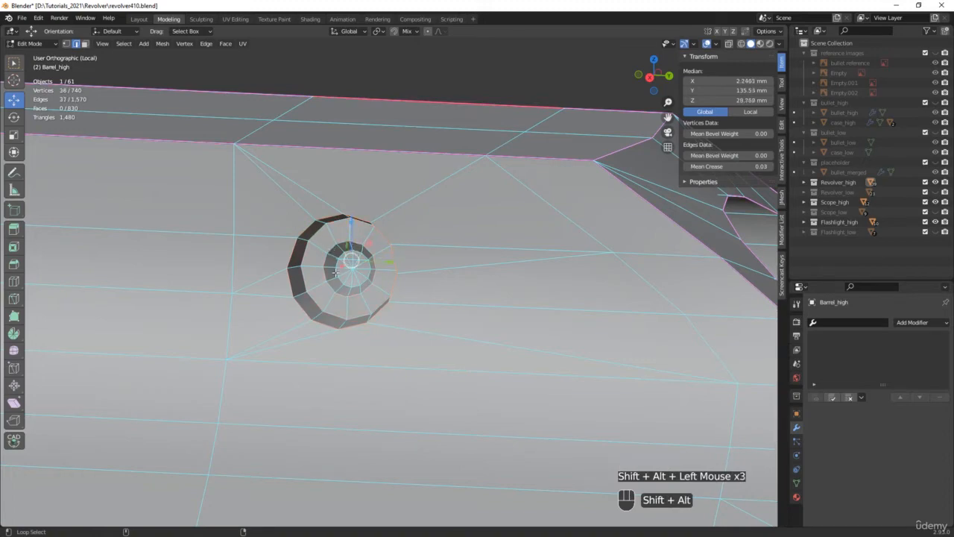
{"action": "scroll", "coordinate": [485, 266], "scroll_direction": "down", "scroll_amount": 2}
{"action": "middle_click_drag", "start_coordinate": [488, 267], "coordinate": [384, 240]}
{"action": "scroll", "coordinate": [388, 238], "scroll_direction": "up", "scroll_amount": 2}
{"action": "left_click", "coordinate": [496, 245], "text": "alt+shift"}
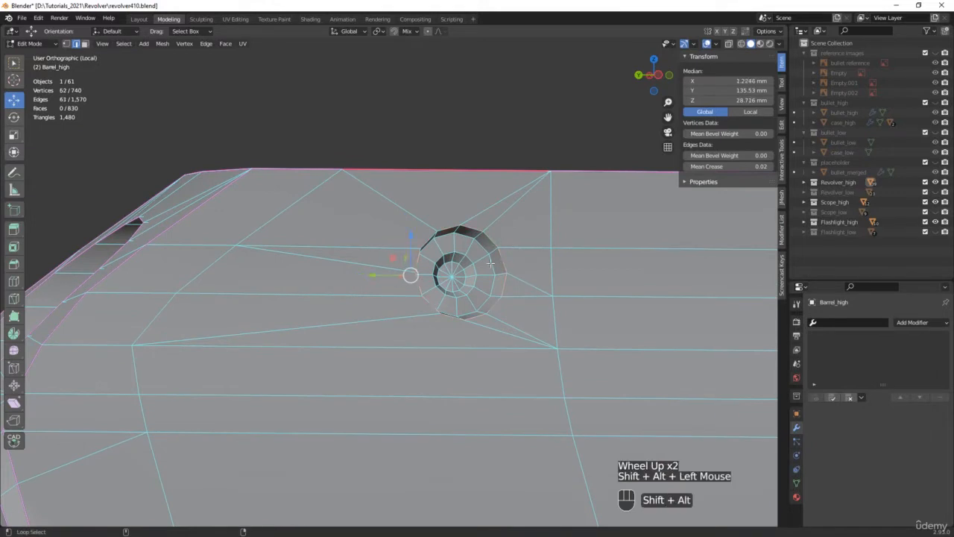
{"action": "left_click", "coordinate": [463, 278], "text": "alt+shift"}
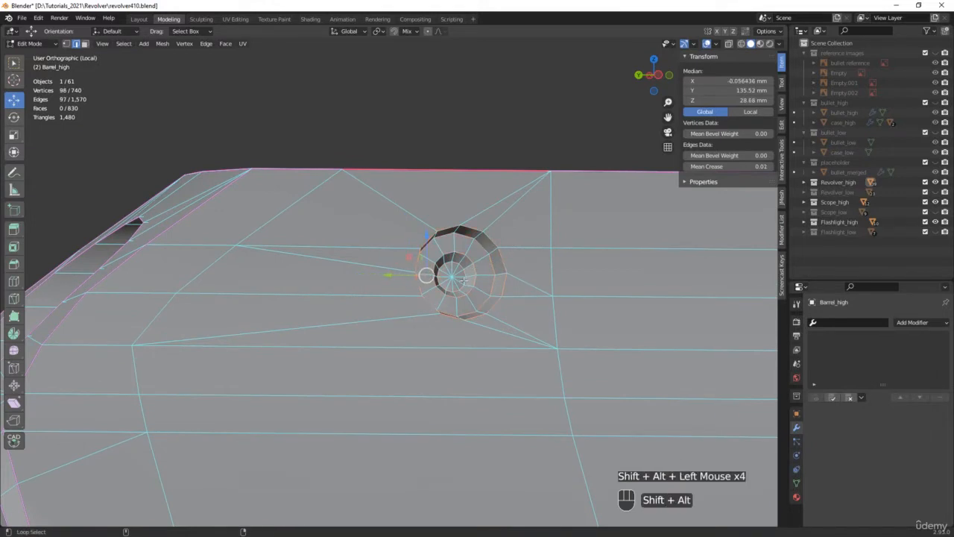
{"action": "middle_click_drag", "start_coordinate": [464, 279], "coordinate": [515, 261]}
{"action": "left_click_drag", "start_coordinate": [727, 167], "coordinate": [816, 167]}
{"action": "left_click", "coordinate": [305, 83]}
Save the scene as the incremented file revolver411.blend.
{"action": "scroll", "coordinate": [304, 123], "scroll_direction": "down", "scroll_amount": 1}
{"action": "scroll", "coordinate": [304, 123], "scroll_direction": "down", "scroll_amount": 4}
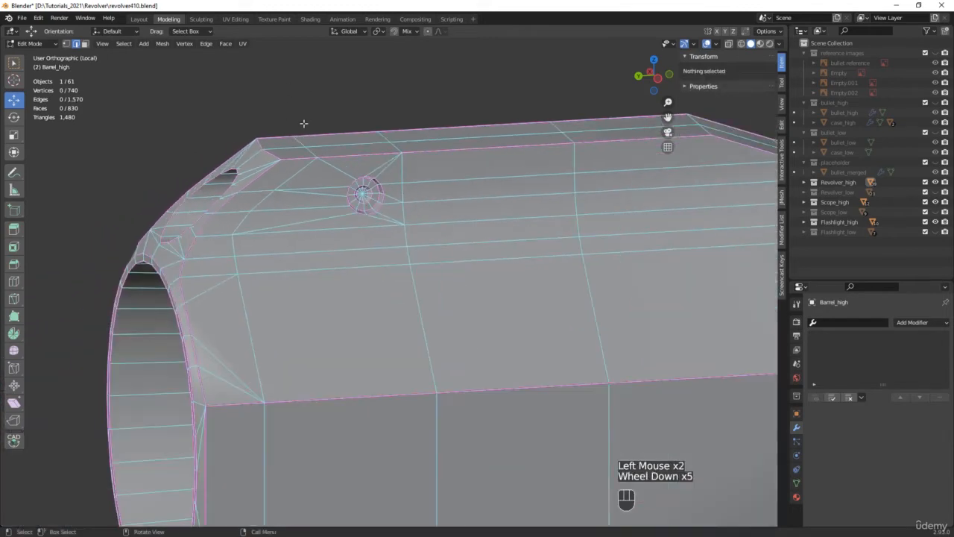
{"action": "scroll", "coordinate": [300, 123], "scroll_direction": "down", "scroll_amount": 3}
{"action": "middle_click_drag", "start_coordinate": [300, 124], "coordinate": [322, 122]}
{"action": "scroll", "coordinate": [321, 122], "scroll_direction": "down", "scroll_amount": 3}
{"action": "middle_click_drag", "start_coordinate": [631, 148], "coordinate": [463, 211], "text": "shift"}
{"action": "key", "text": "ctrl+alt+s"}
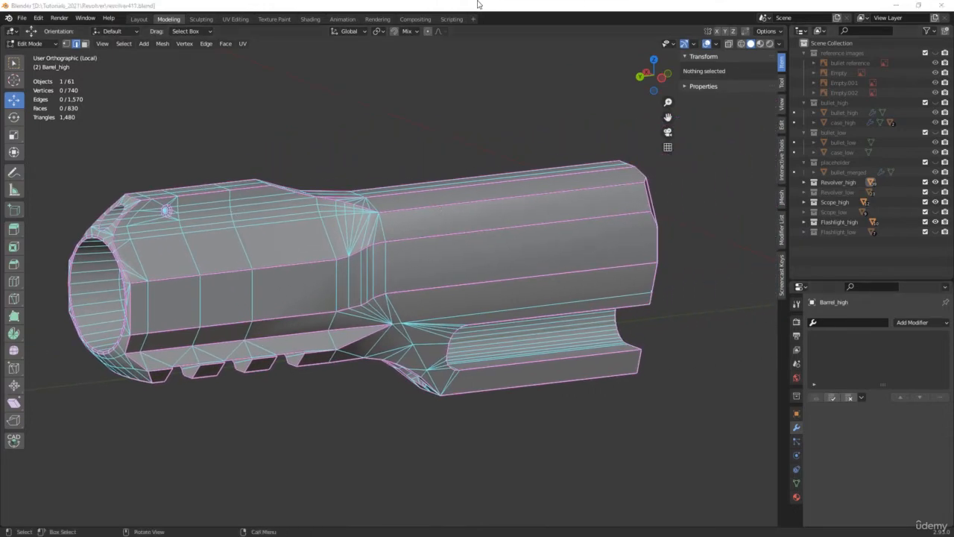
{"action": "left_click", "coordinate": [430, 5]}
Crease the two edges of the triangular face behind the lower front slots to 1.00 on the barrel's negative X side.
{"action": "middle_click_drag", "start_coordinate": [378, 237], "coordinate": [357, 335]}
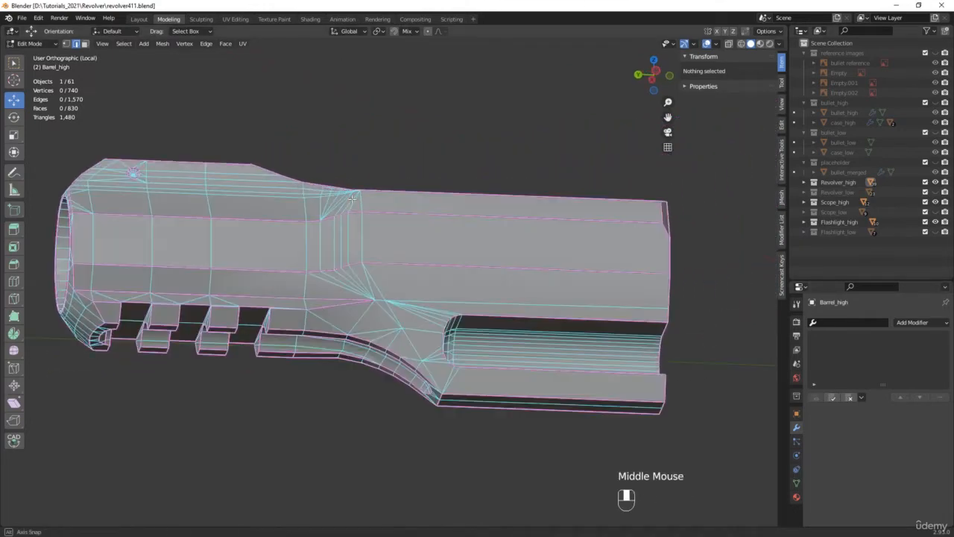
{"action": "scroll", "coordinate": [355, 338], "scroll_direction": "up", "scroll_amount": 3}
{"action": "left_click", "coordinate": [366, 280]}
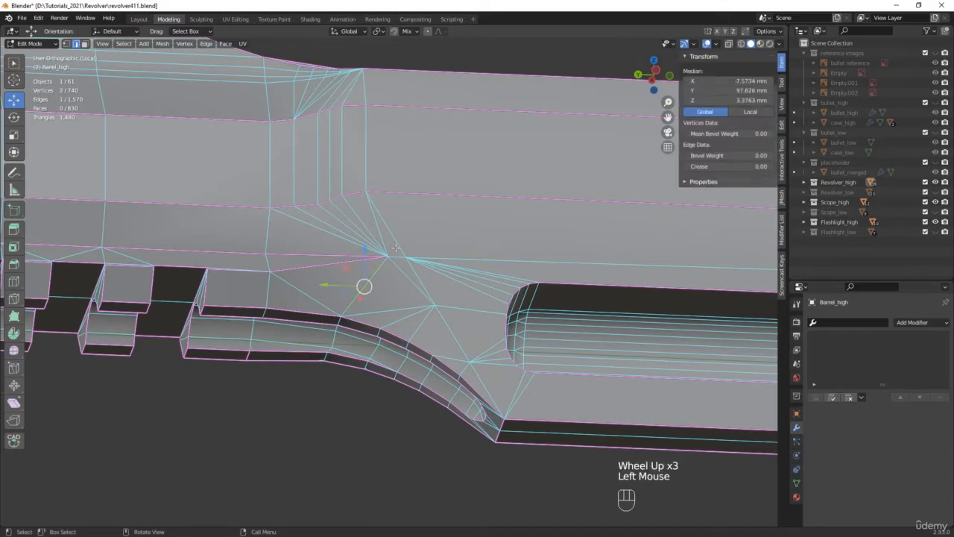
{"action": "middle_click_drag", "start_coordinate": [366, 280], "coordinate": [347, 272]}
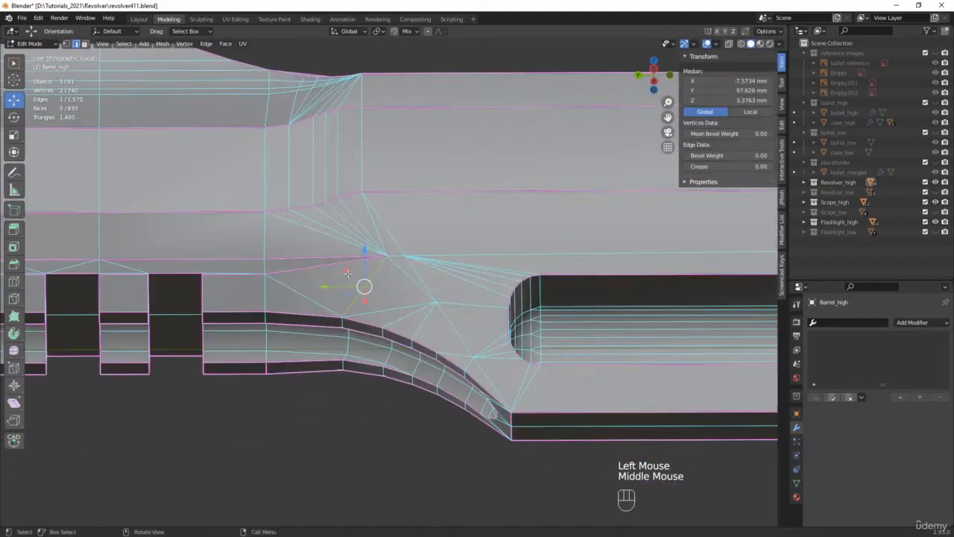
{"action": "left_click", "coordinate": [302, 295], "text": "shift"}
{"action": "left_click_drag", "start_coordinate": [700, 166], "coordinate": [767, 166]}
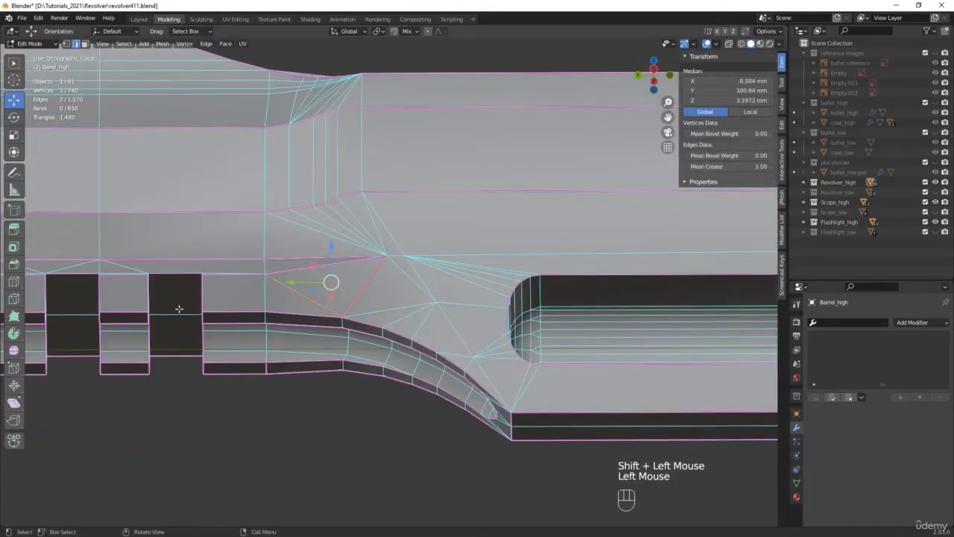
Crease the same two triangular-face edges to 1.00 on the barrel's positive X side.
{"action": "scroll", "coordinate": [179, 307], "scroll_direction": "down", "scroll_amount": 2}
{"action": "middle_click_drag", "start_coordinate": [179, 308], "coordinate": [393, 323]}
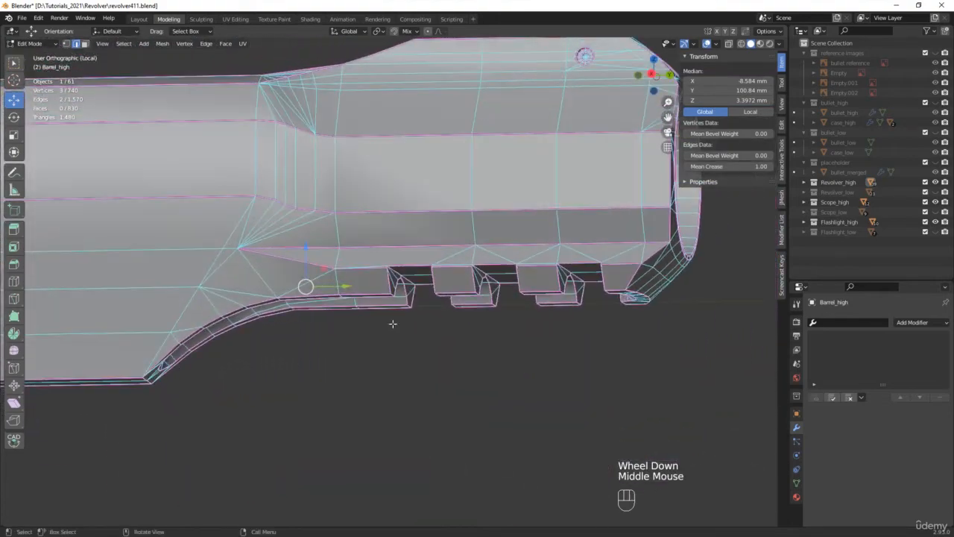
{"action": "left_click", "coordinate": [253, 271]}
{"action": "left_click", "coordinate": [339, 277], "text": "shift"}
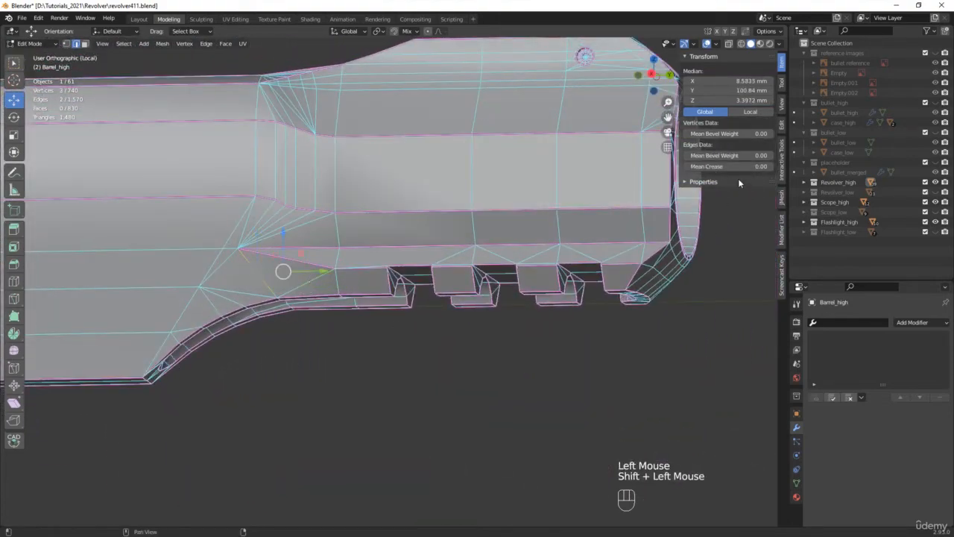
{"action": "left_click_drag", "start_coordinate": [734, 167], "coordinate": [813, 167]}
Crease the two short cross edges at the barrel's top bend, in front of the dip, to 1.00.
{"action": "middle_click_drag", "start_coordinate": [348, 254], "coordinate": [331, 262]}
{"action": "middle_click_drag", "start_coordinate": [275, 157], "coordinate": [741, 185], "text": "shift"}
{"action": "scroll", "coordinate": [519, 182], "scroll_direction": "up", "scroll_amount": 3}
{"action": "left_click", "coordinate": [502, 175]}
{"action": "left_click", "coordinate": [503, 178], "text": "shift"}
{"action": "left_click_drag", "start_coordinate": [726, 166], "coordinate": [771, 166]}
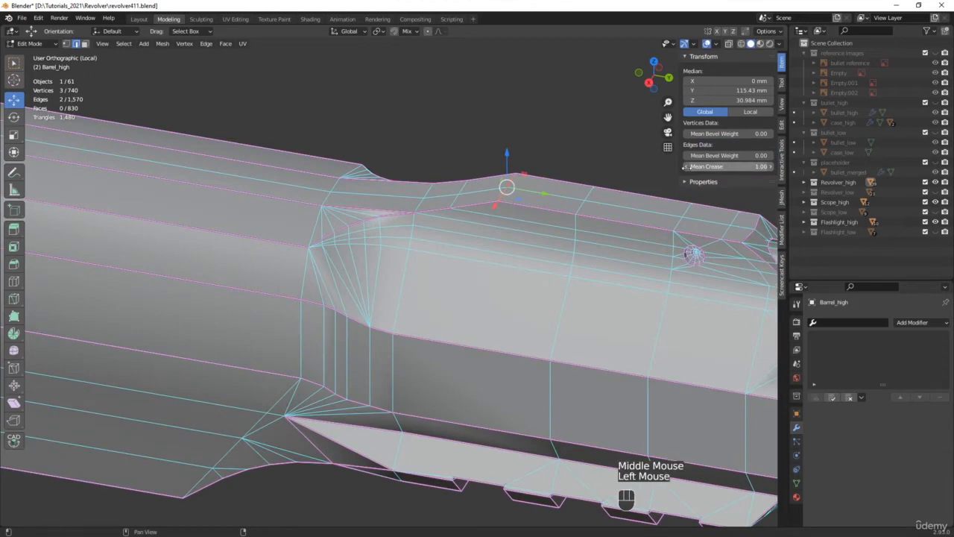
Dissolve a diagonal fan edge and the neighbouring upright edge in the barrel transition on the negative X side.
{"action": "scroll", "coordinate": [280, 220], "scroll_direction": "down", "scroll_amount": 2}
{"action": "middle_click_drag", "start_coordinate": [278, 216], "coordinate": [532, 196]}
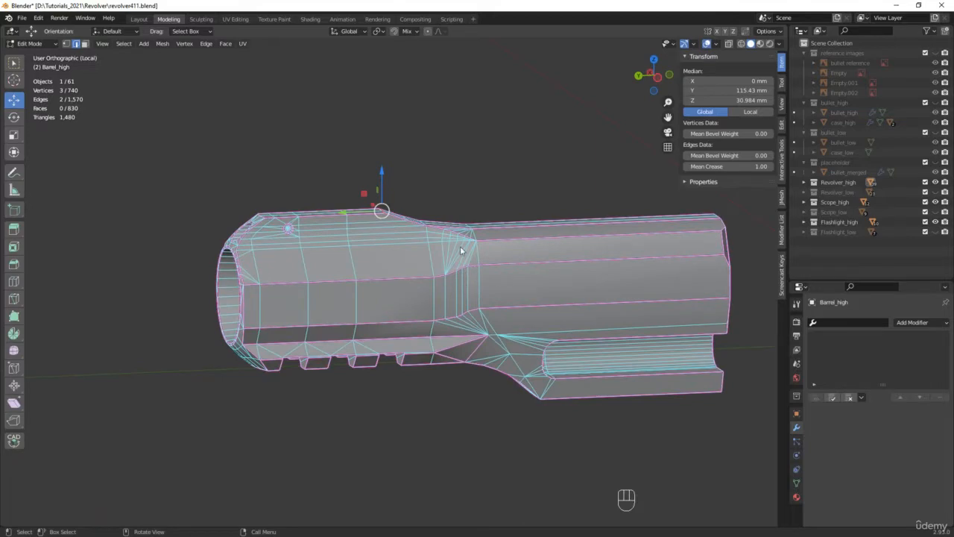
{"action": "scroll", "coordinate": [470, 265], "scroll_direction": "up", "scroll_amount": 5}
{"action": "left_click", "coordinate": [466, 259]}
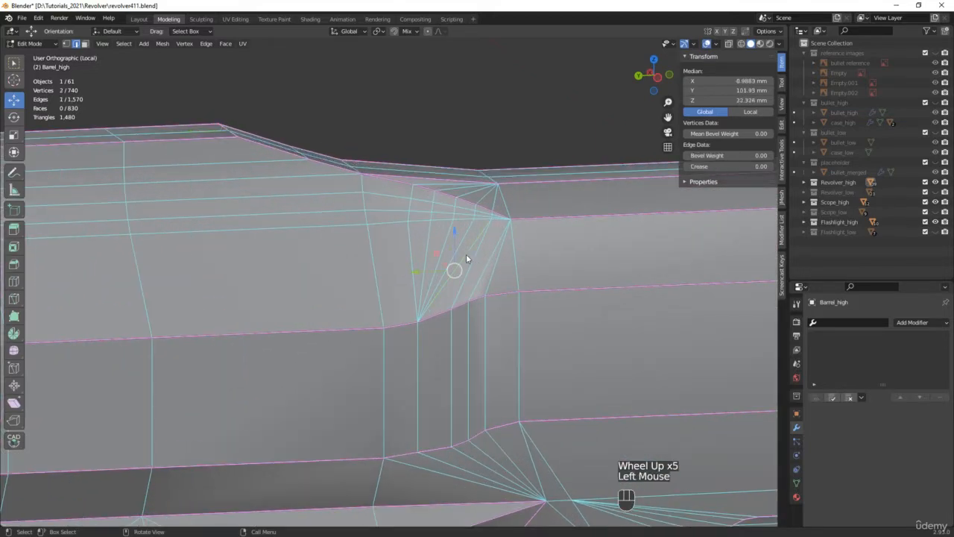
{"action": "middle_click_drag", "start_coordinate": [466, 258], "coordinate": [469, 236]}
{"action": "key", "text": "x"}
{"action": "left_click", "coordinate": [468, 233]}
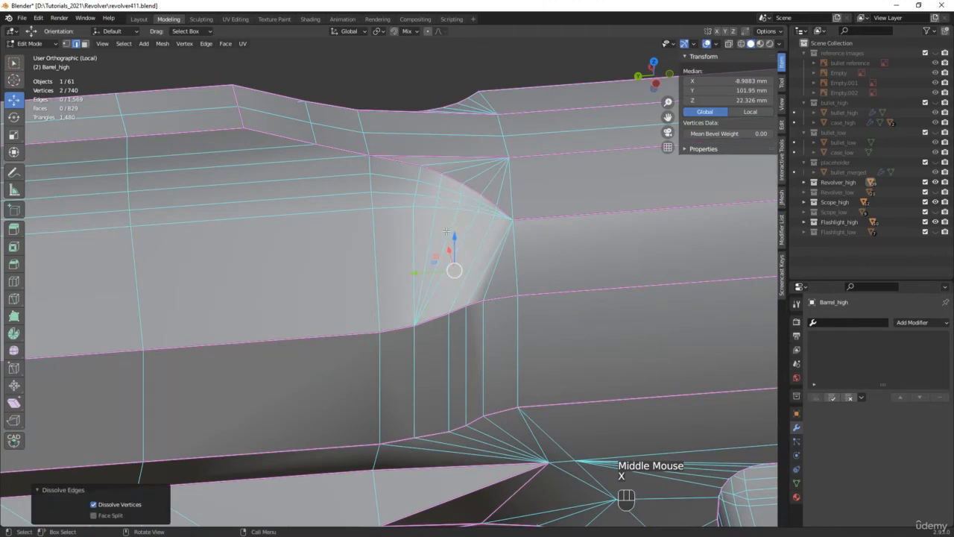
{"action": "left_click", "coordinate": [412, 256]}
{"action": "key", "text": "x"}
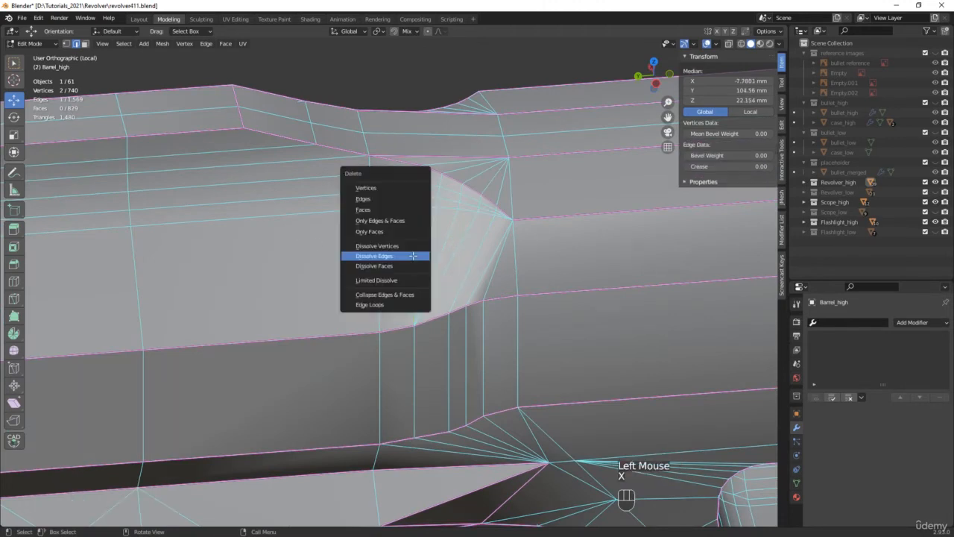
{"action": "left_click", "coordinate": [412, 256]}
Connect the transition's lower row vertex to the crease-line corner vertex of the front section with a new edge.
{"action": "key", "text": "1"}
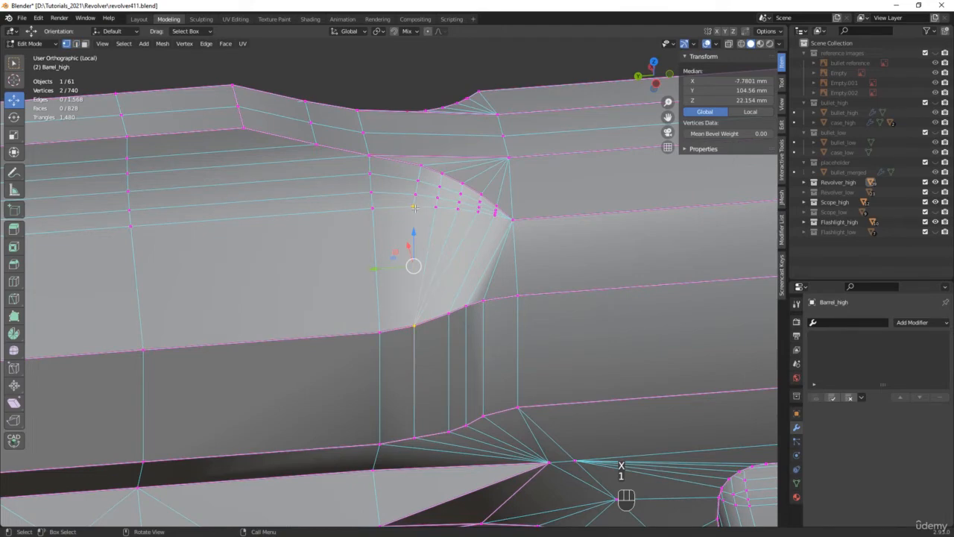
{"action": "left_click", "coordinate": [415, 207]}
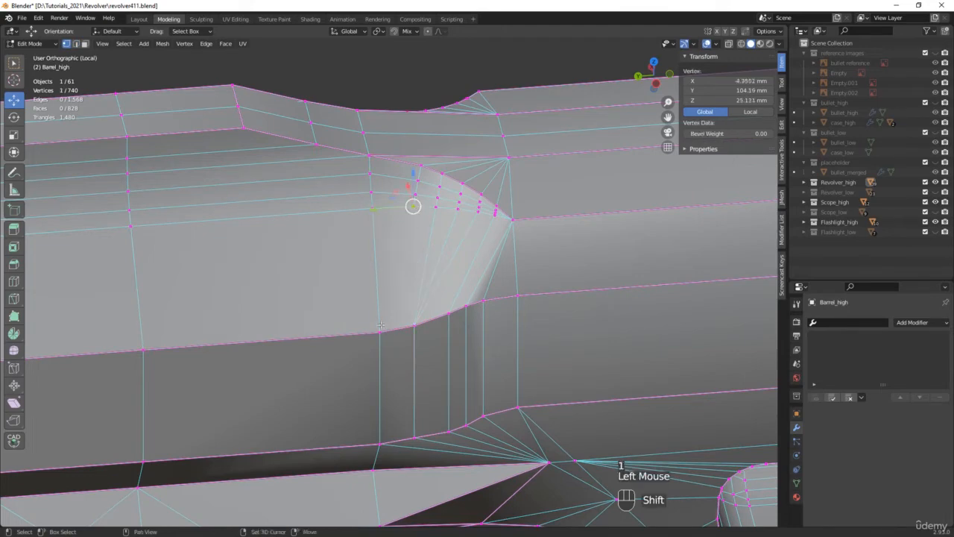
{"action": "left_click", "coordinate": [378, 333], "text": "shift"}
{"action": "key", "text": "j"}
Connect the matching two transition vertices with a new edge on the barrel's positive X side.
{"action": "scroll", "coordinate": [405, 329], "scroll_direction": "down", "scroll_amount": 1}
{"action": "scroll", "coordinate": [405, 329], "scroll_direction": "down", "scroll_amount": 1}
{"action": "middle_click_drag", "start_coordinate": [405, 328], "coordinate": [403, 275]}
{"action": "scroll", "coordinate": [403, 275], "scroll_direction": "up", "scroll_amount": 3}
{"action": "left_click", "coordinate": [400, 271]}
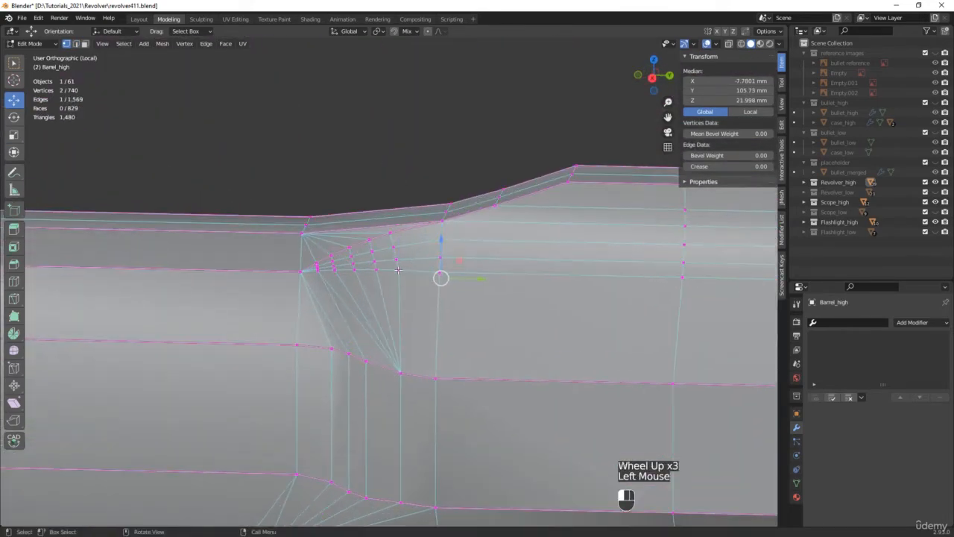
{"action": "left_click", "coordinate": [436, 377], "text": "shift"}
{"action": "key", "text": "j"}
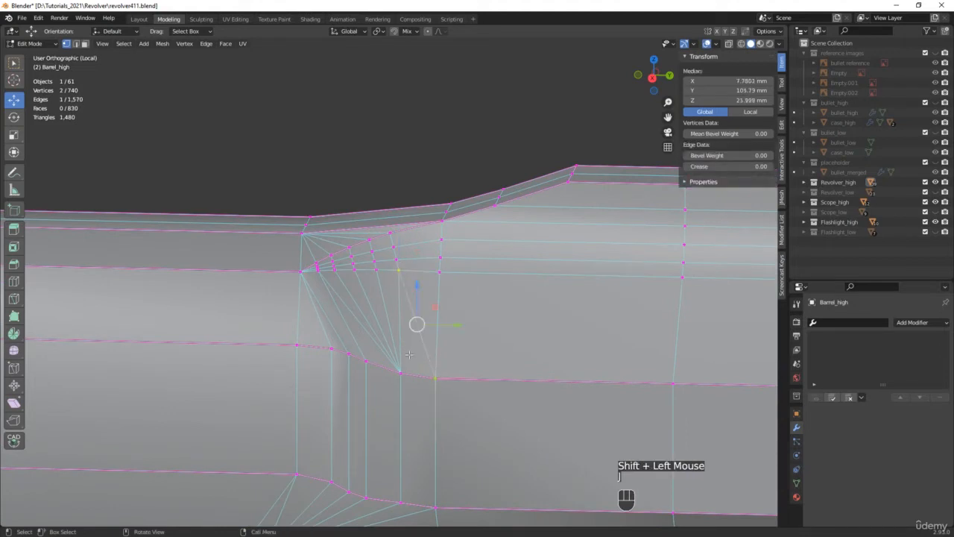
Dissolve the matching upright edge and diagonal fan edge in the barrel transition on the positive X side.
{"action": "scroll", "coordinate": [398, 337], "scroll_direction": "up", "scroll_amount": 2}
{"action": "key", "text": "2"}
{"action": "left_click", "coordinate": [399, 334]}
{"action": "left_click", "coordinate": [355, 329], "text": "shift"}
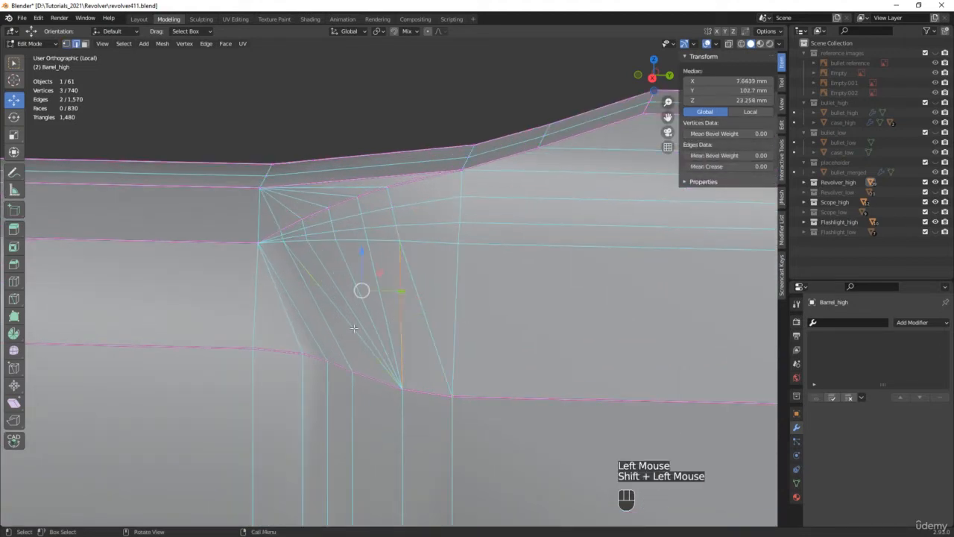
{"action": "key", "text": "x"}
{"action": "left_click", "coordinate": [354, 329]}
{"action": "scroll", "coordinate": [380, 329], "scroll_direction": "down", "scroll_amount": 1}
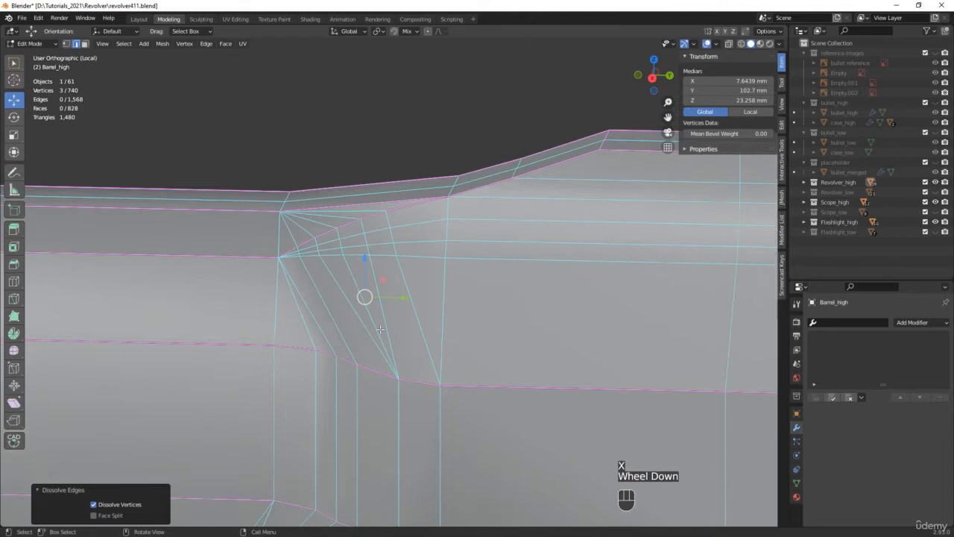
{"action": "scroll", "coordinate": [380, 329], "scroll_direction": "down", "scroll_amount": 2}
{"action": "middle_click_drag", "start_coordinate": [380, 329], "coordinate": [374, 347]}
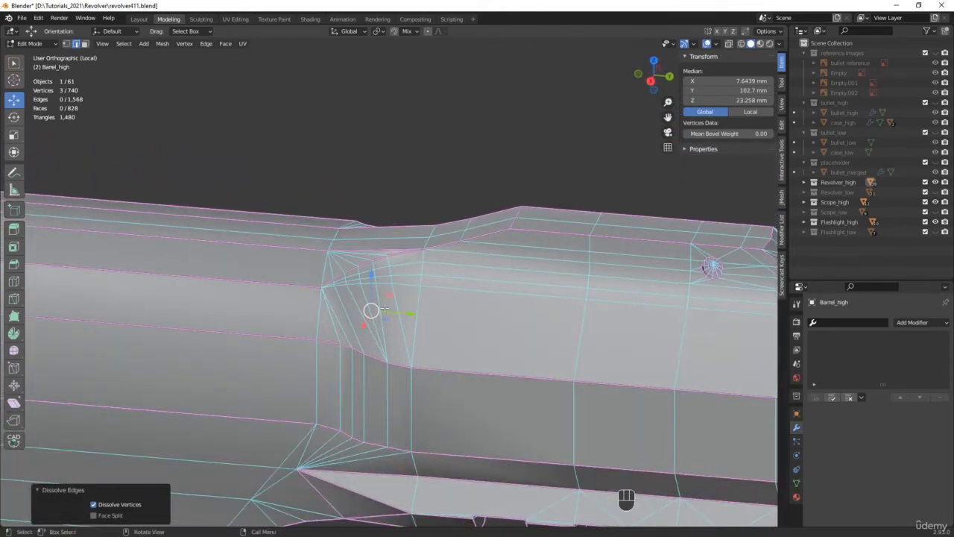
Show the whole revolver again and copy the cylinder's modifiers to the barrel.
{"action": "key", "text": "slash"}
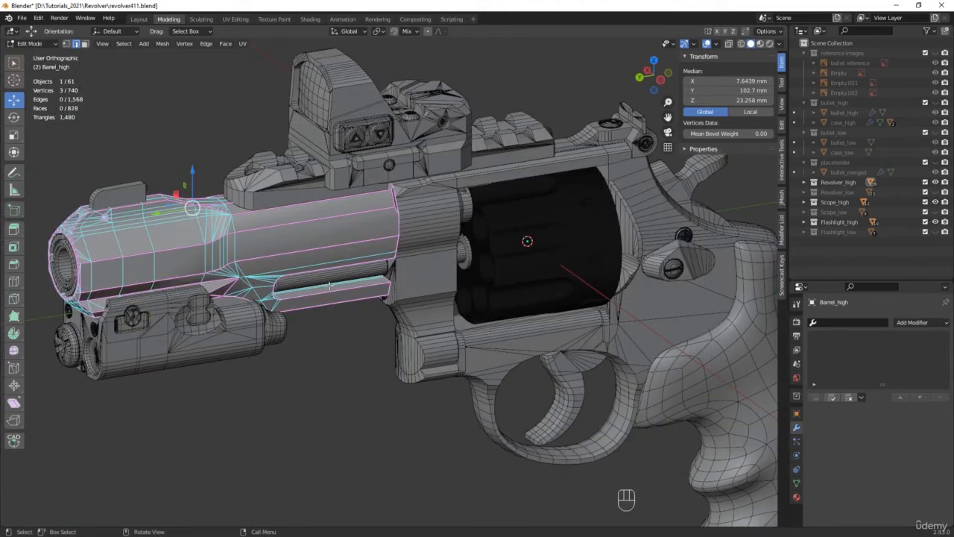
{"action": "key", "text": "Tab"}
{"action": "left_click", "coordinate": [523, 270], "text": "shift"}
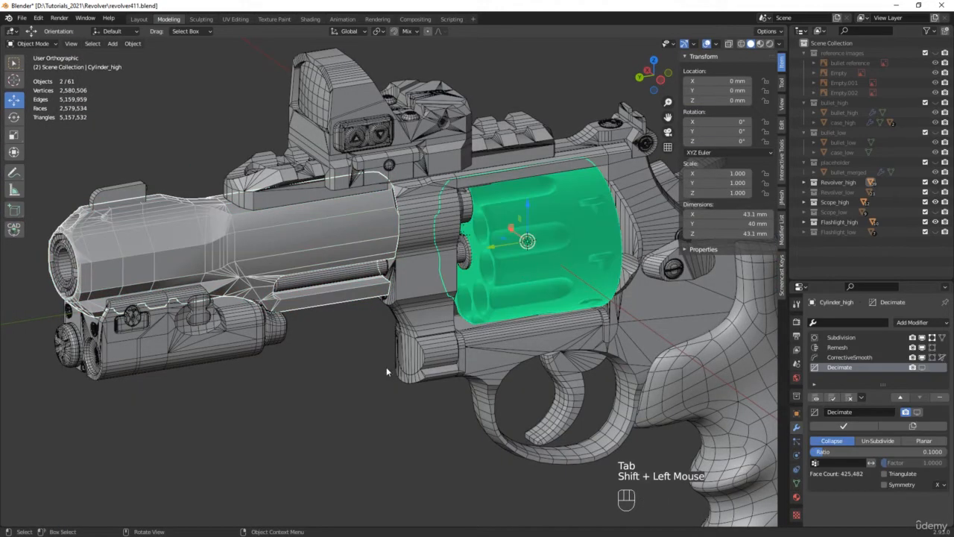
{"action": "key", "text": "ctrl+l"}
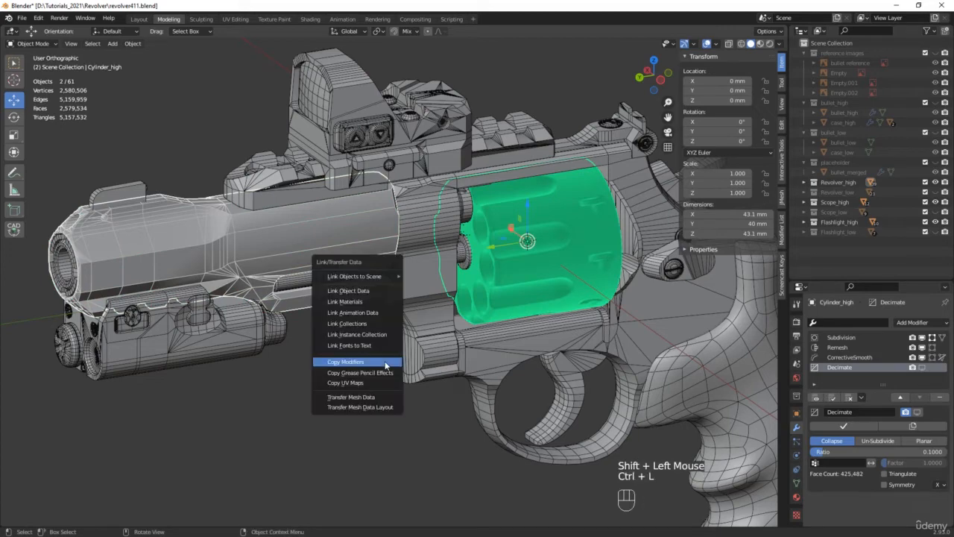
{"action": "left_click", "coordinate": [385, 365]}
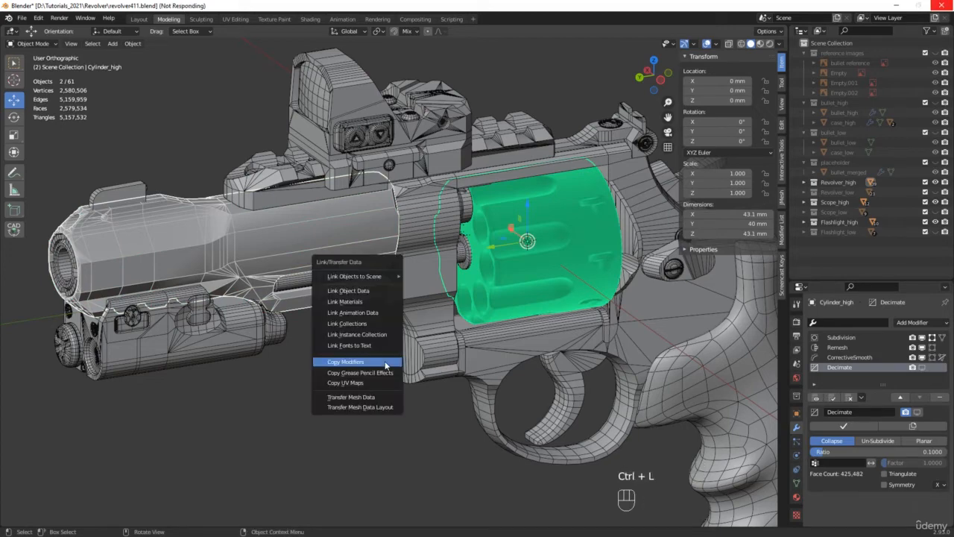
{"action": "left_click", "coordinate": [304, 392]}
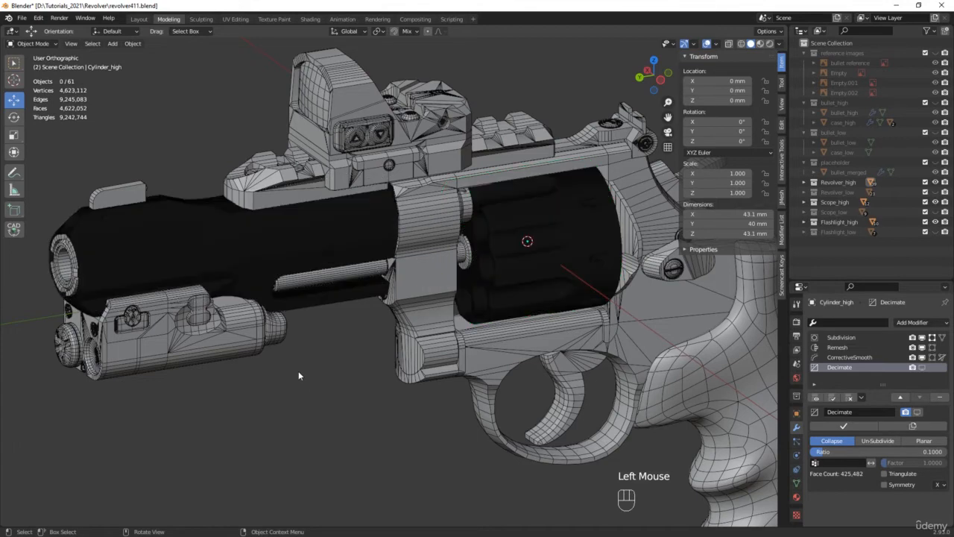
Isolate the barrel and hide its wireframe to inspect the smoothed transition on the negative X side.
{"action": "left_click", "coordinate": [221, 243]}
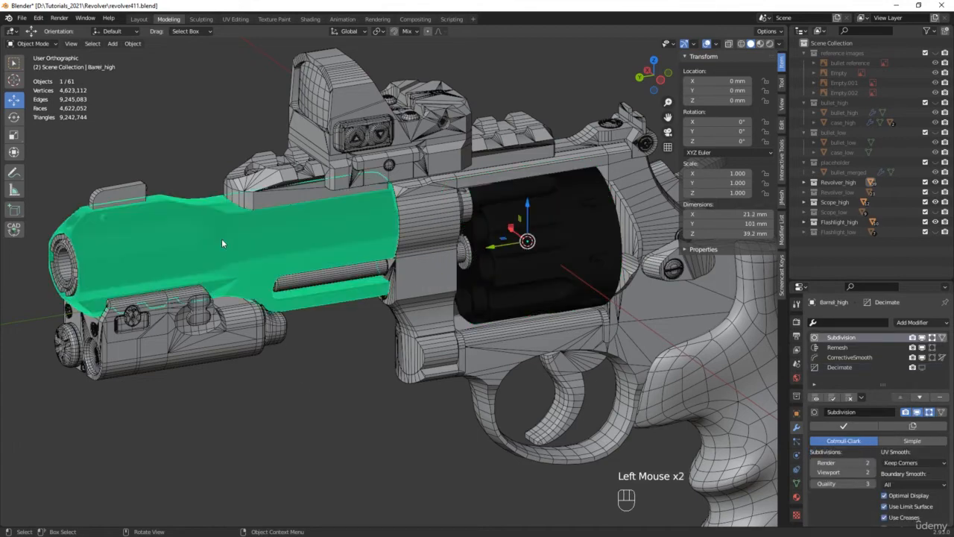
{"action": "key", "text": "slash"}
{"action": "left_click", "coordinate": [395, 160]}
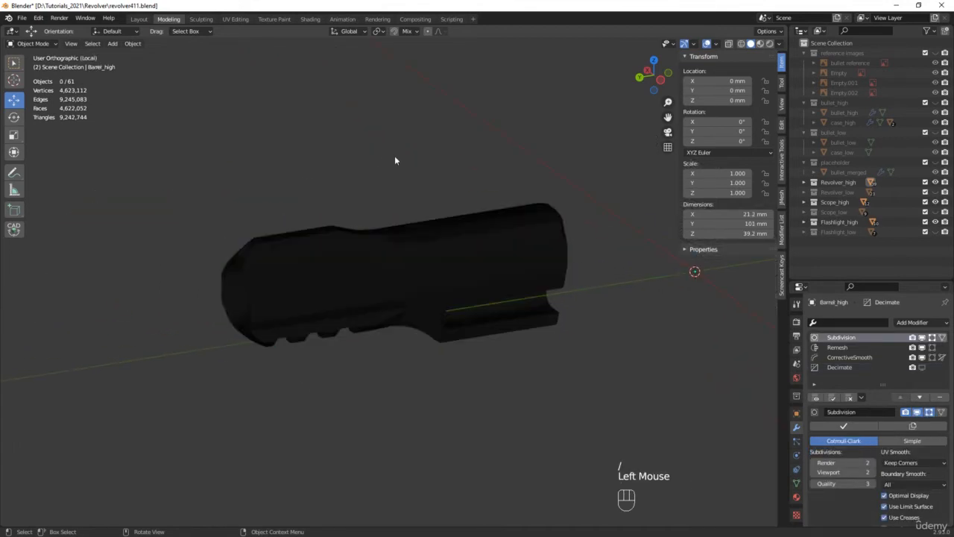
{"action": "key", "text": "F4"}
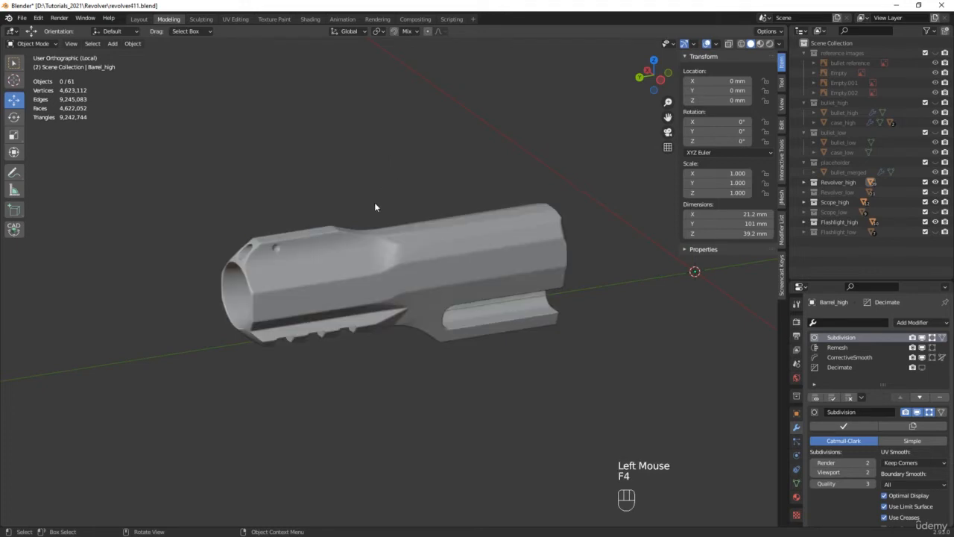
{"action": "middle_click_drag", "start_coordinate": [374, 207], "coordinate": [337, 205]}
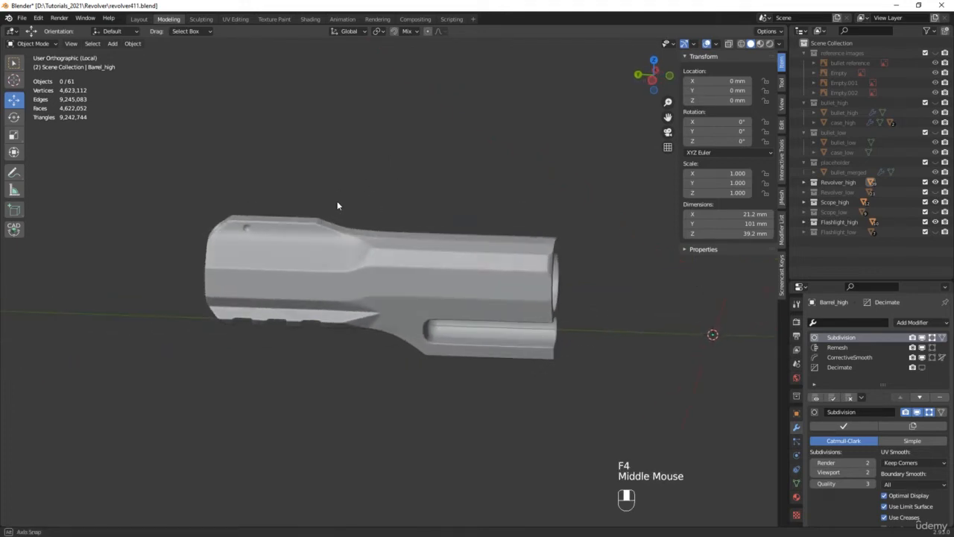
{"action": "scroll", "coordinate": [350, 231], "scroll_direction": "up", "scroll_amount": 6}
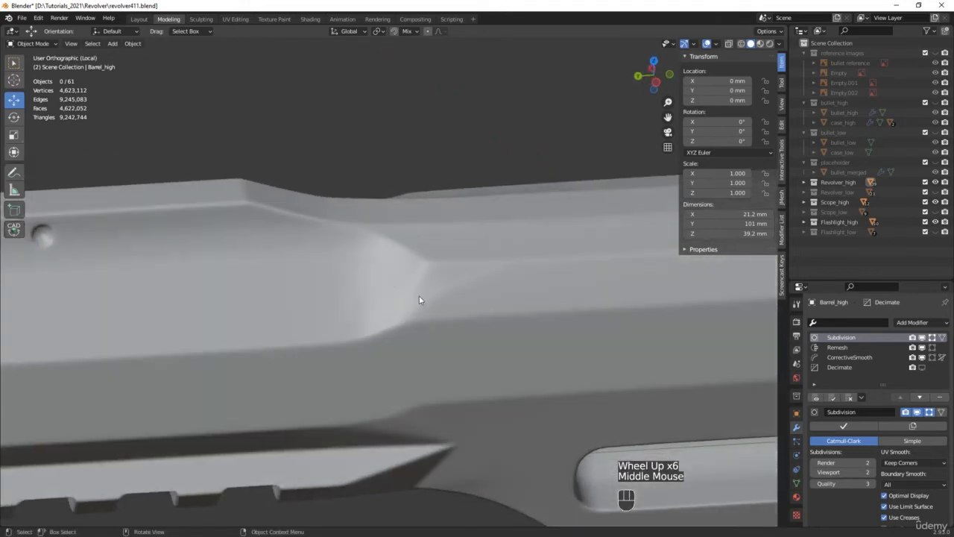
Crease the slanted edge between the transition's corner vertex and the lower crease line to 1.00 on both barrel sides.
{"action": "key", "text": "Tab"}
{"action": "left_click", "coordinate": [417, 294]}
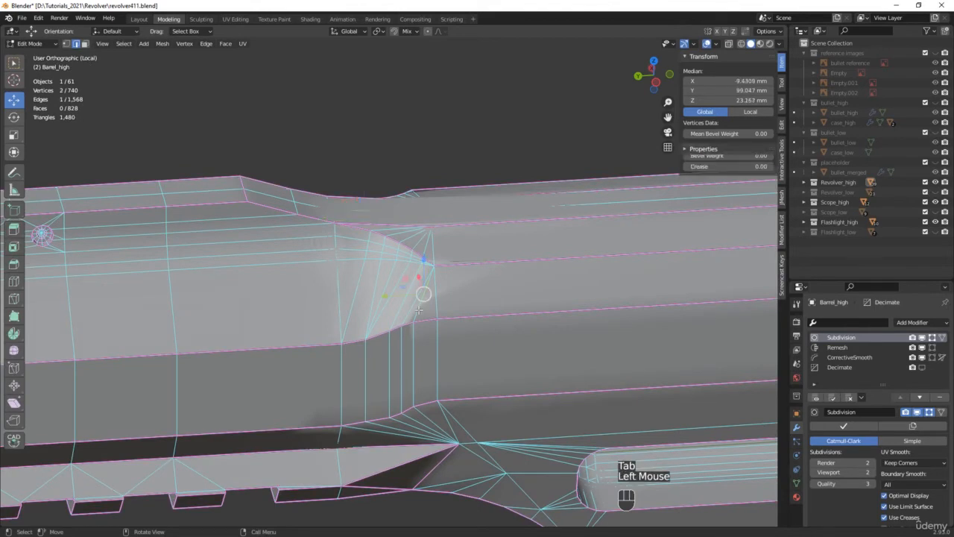
{"action": "middle_click_drag", "start_coordinate": [418, 295], "coordinate": [433, 251]}
{"action": "left_click", "coordinate": [553, 248], "text": "shift"}
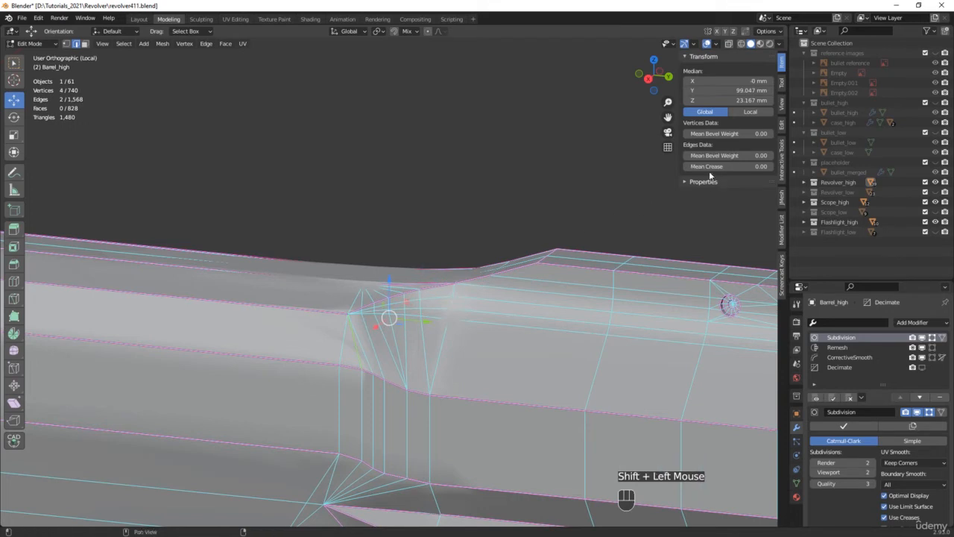
{"action": "left_click_drag", "start_coordinate": [723, 166], "coordinate": [768, 166]}
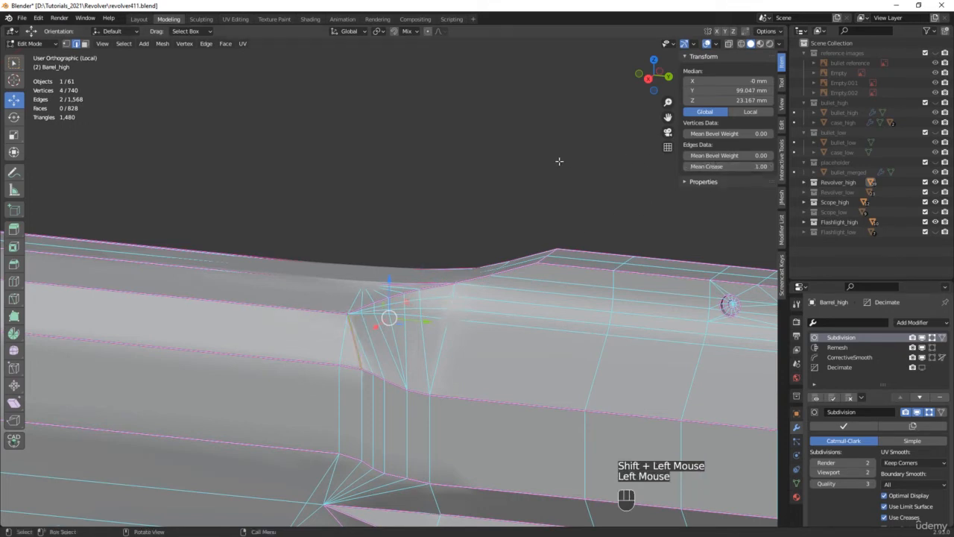
{"action": "scroll", "coordinate": [409, 182], "scroll_direction": "down", "scroll_amount": 2}
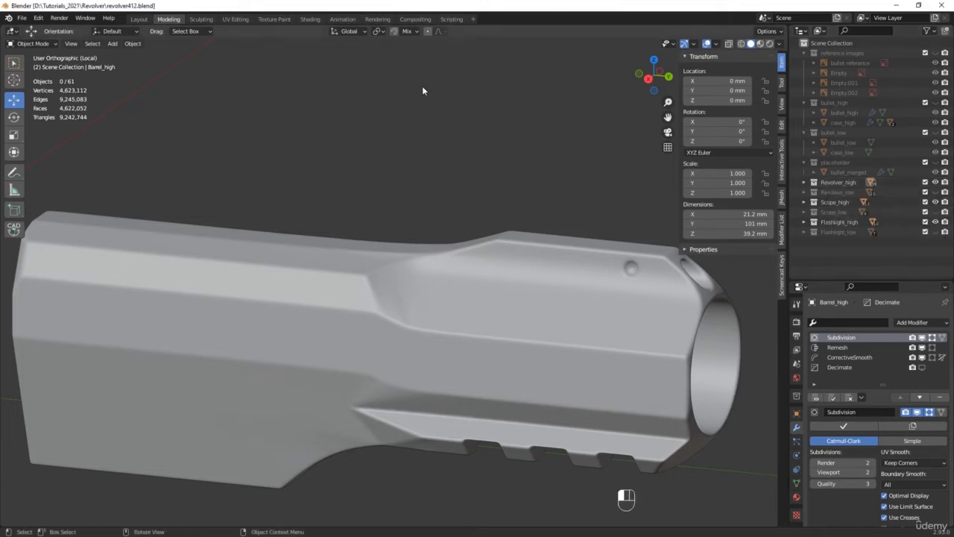
Collapse the six short edge segments across the transition's three upper rows on each side of the barrel, merging each row's segments separately.
{"action": "scroll", "coordinate": [418, 343], "scroll_direction": "up", "scroll_amount": 2}
{"action": "middle_click_drag", "start_coordinate": [418, 343], "coordinate": [408, 345]}
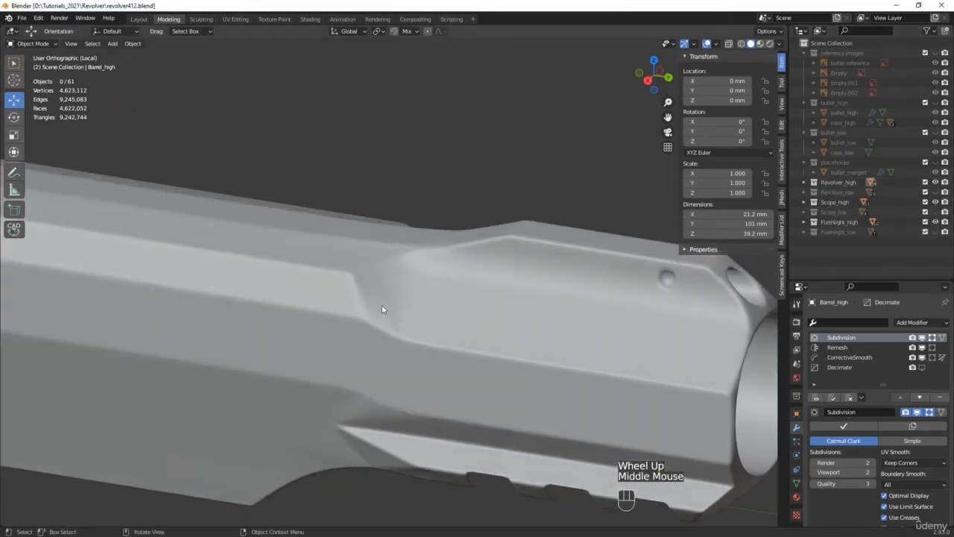
{"action": "middle_click_drag", "start_coordinate": [370, 284], "coordinate": [380, 282]}
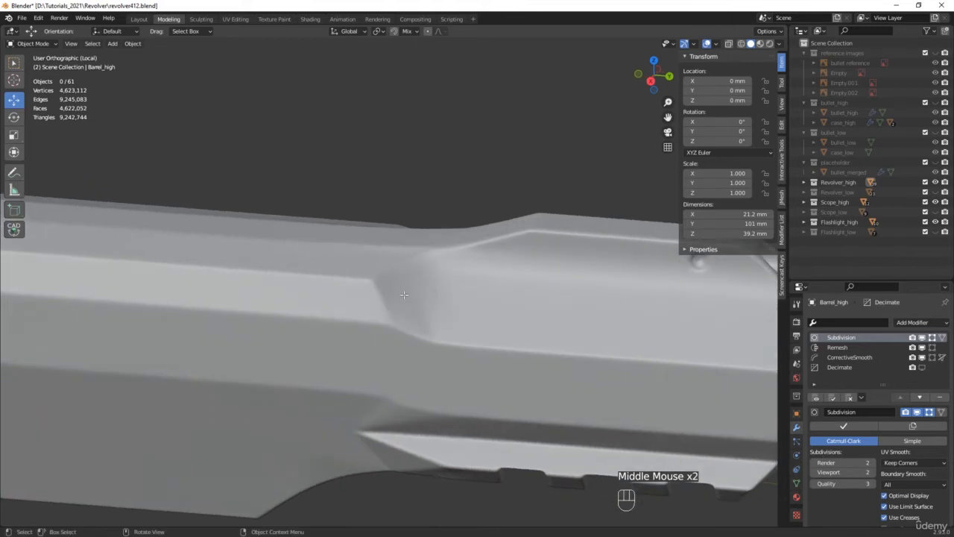
{"action": "key", "text": "Tab"}
{"action": "scroll", "coordinate": [392, 280], "scroll_direction": "up", "scroll_amount": 6}
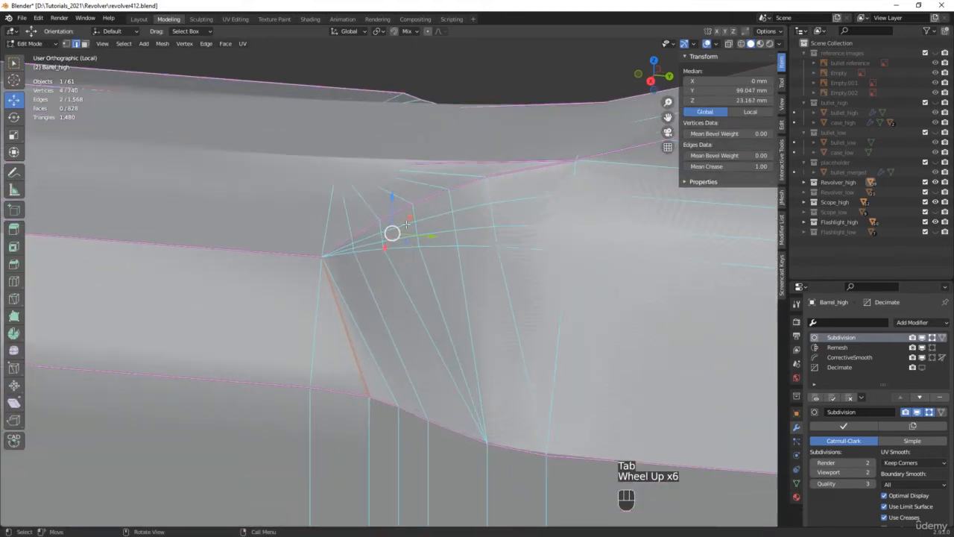
{"action": "left_click", "coordinate": [405, 226]}
{"action": "scroll", "coordinate": [404, 239], "scroll_direction": "up", "scroll_amount": 2}
{"action": "left_click", "coordinate": [404, 238], "text": "shift"}
{"action": "left_click", "coordinate": [402, 247], "text": "shift"}
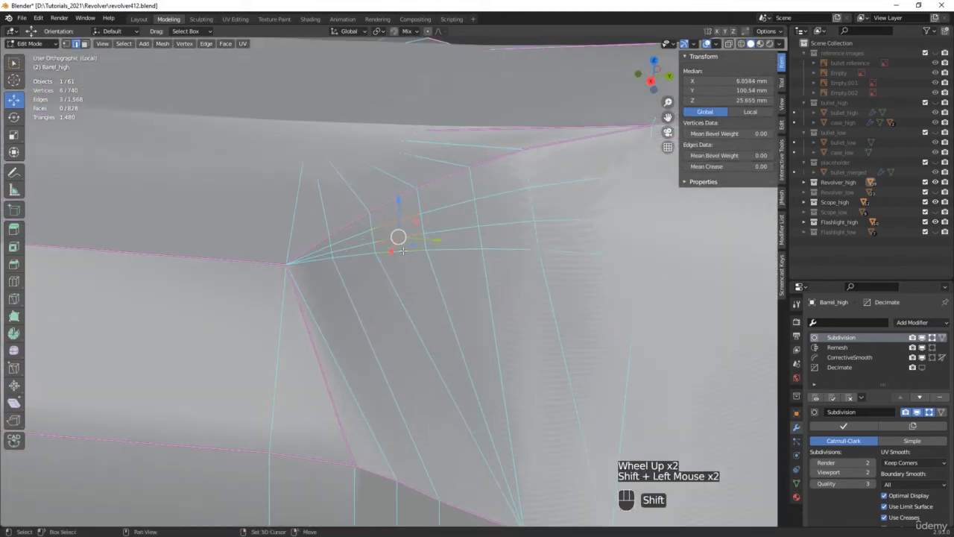
{"action": "left_click", "coordinate": [448, 234], "text": "shift"}
{"action": "left_click", "coordinate": [457, 232], "text": "shift"}
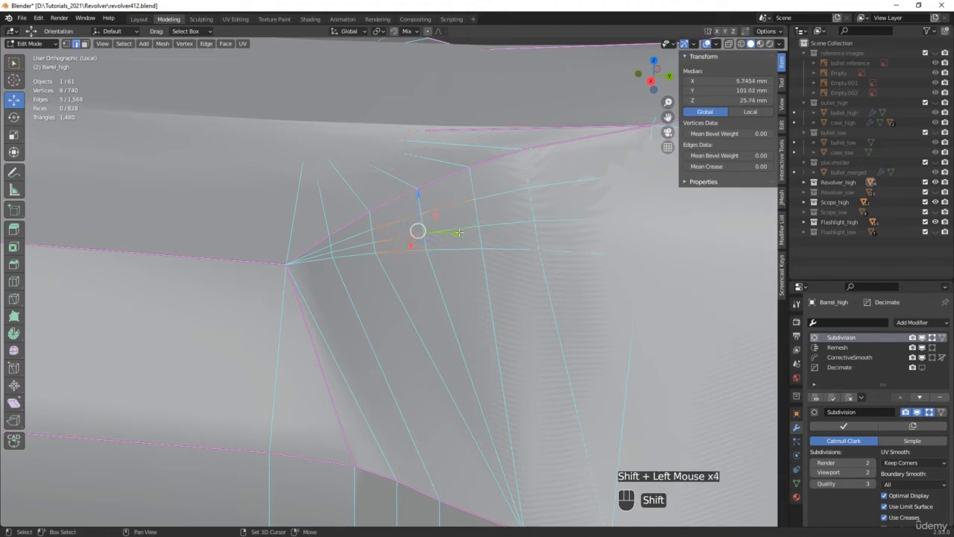
{"action": "left_click", "coordinate": [459, 249], "text": "shift"}
{"action": "scroll", "coordinate": [462, 252], "scroll_direction": "down", "scroll_amount": 2}
{"action": "middle_click_drag", "start_coordinate": [349, 241], "coordinate": [460, 332]}
{"action": "scroll", "coordinate": [460, 331], "scroll_direction": "up", "scroll_amount": 2}
{"action": "left_click", "coordinate": [462, 330], "text": "shift"}
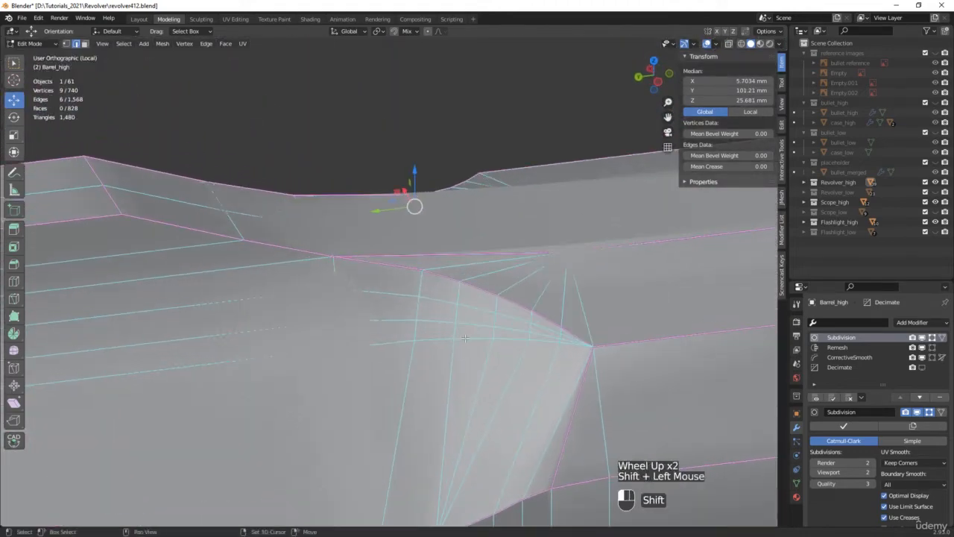
{"action": "left_click", "coordinate": [471, 320], "text": "shift"}
{"action": "left_click", "coordinate": [477, 312], "text": "shift"}
{"action": "left_click", "coordinate": [508, 318], "text": "shift"}
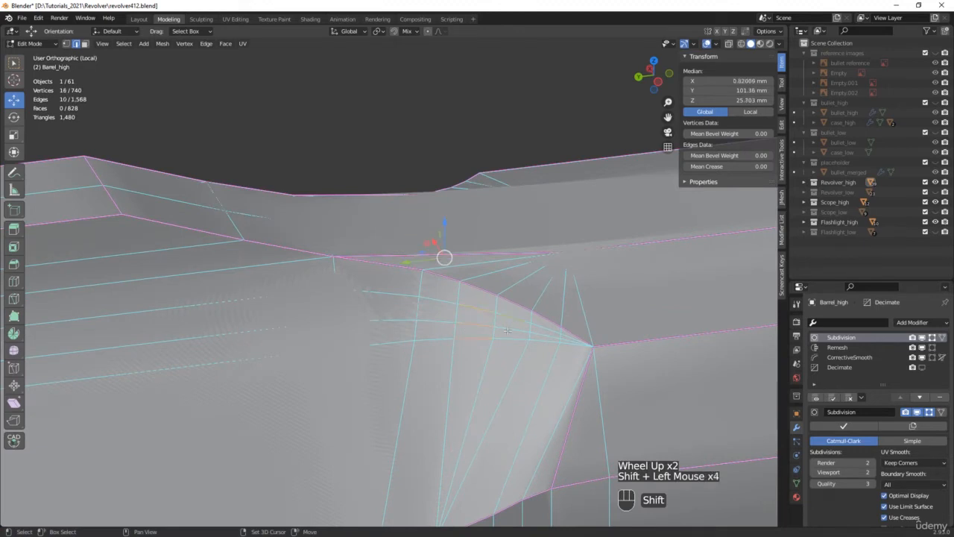
{"action": "left_click", "coordinate": [507, 327], "text": "shift"}
{"action": "left_click", "coordinate": [503, 338], "text": "shift"}
{"action": "scroll", "coordinate": [504, 339], "scroll_direction": "down", "scroll_amount": 2}
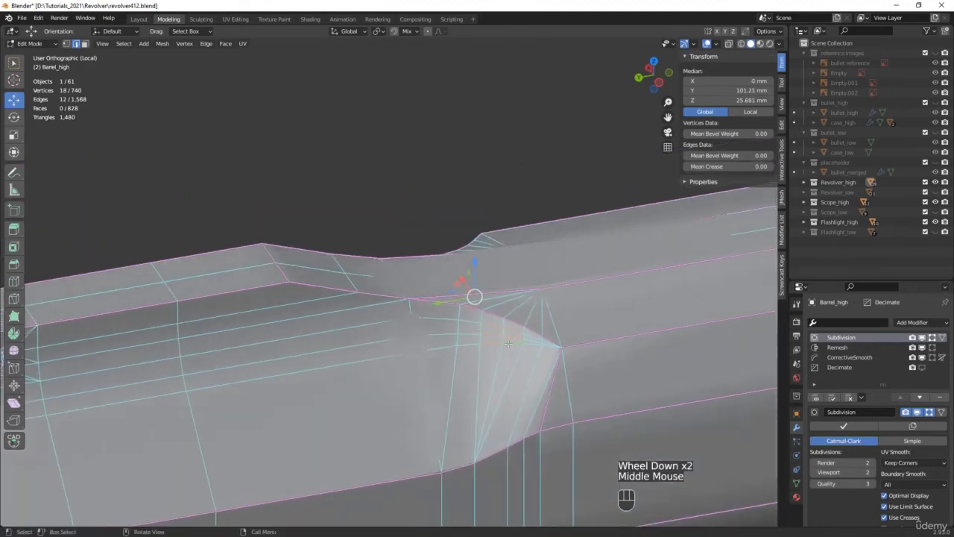
{"action": "key", "text": "m"}
{"action": "left_click", "coordinate": [505, 345]}
Crease the slanted edge running from the lower crease line to the underside ledge's pointed tip to 0.50 on both sides.
{"action": "middle_click_drag", "start_coordinate": [505, 345], "coordinate": [561, 298]}
{"action": "scroll", "coordinate": [566, 328], "scroll_direction": "down", "scroll_amount": 2}
{"action": "scroll", "coordinate": [449, 368], "scroll_direction": "up", "scroll_amount": 2}
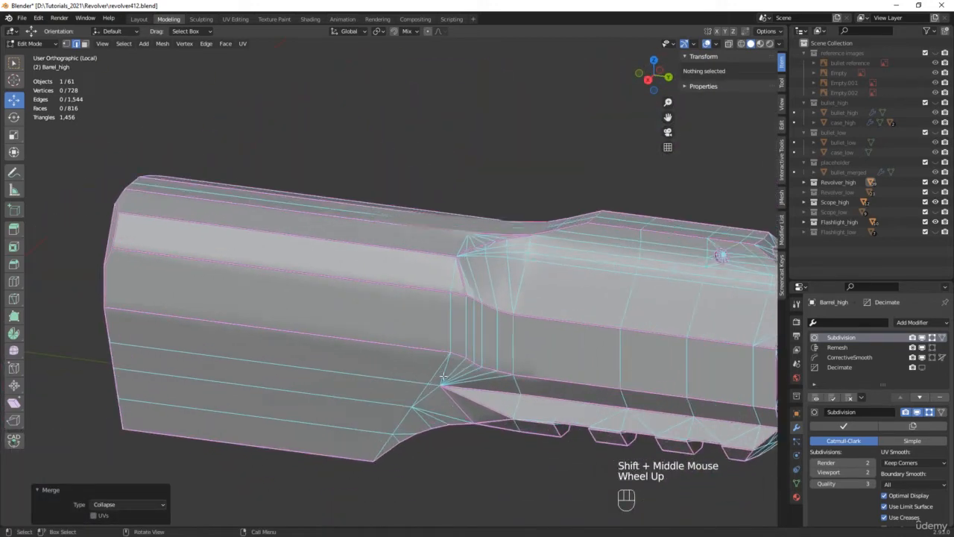
{"action": "left_click", "coordinate": [445, 366]}
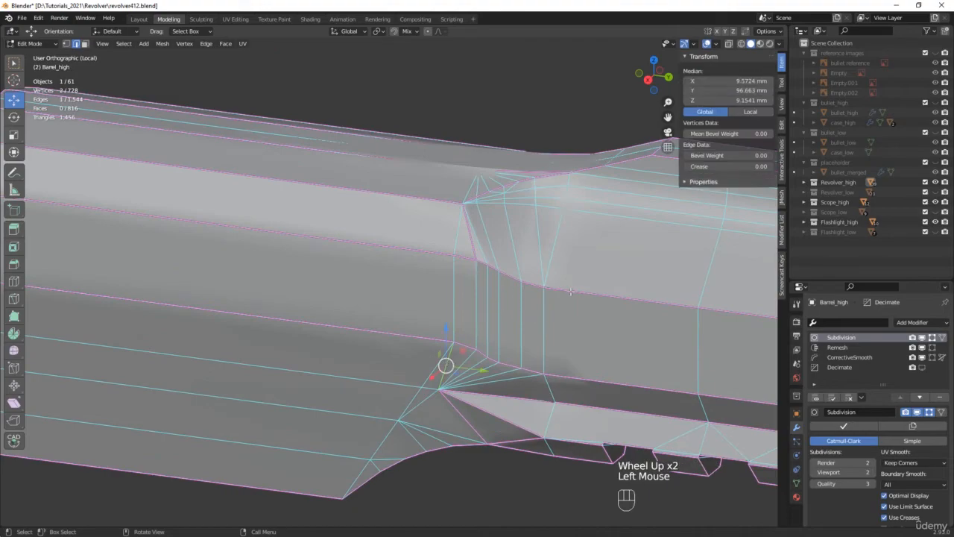
{"action": "middle_click_drag", "start_coordinate": [508, 278], "coordinate": [473, 386]}
{"action": "scroll", "coordinate": [477, 373], "scroll_direction": "up", "scroll_amount": 1}
{"action": "left_click", "coordinate": [474, 384], "text": "shift"}
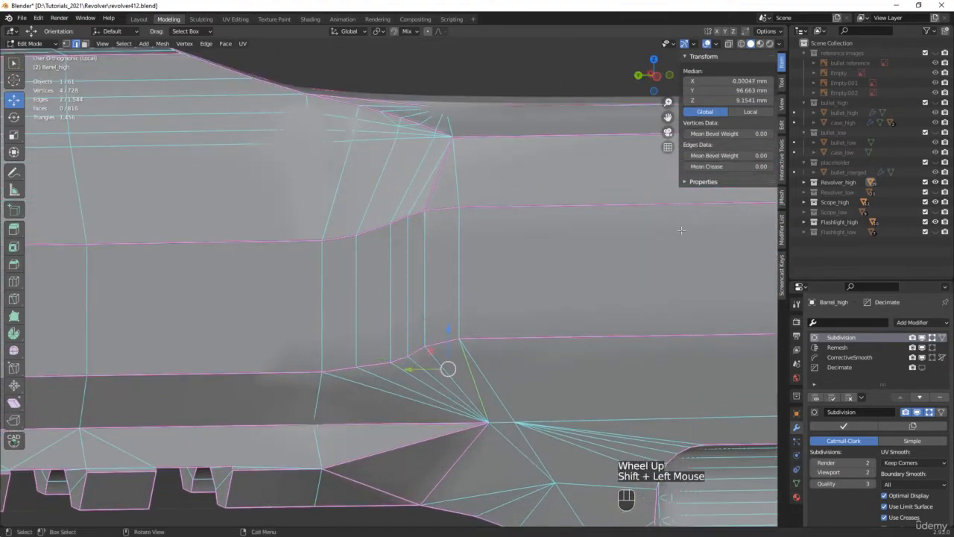
{"action": "left_click", "coordinate": [728, 165]}
{"action": "type", "text": "1"}
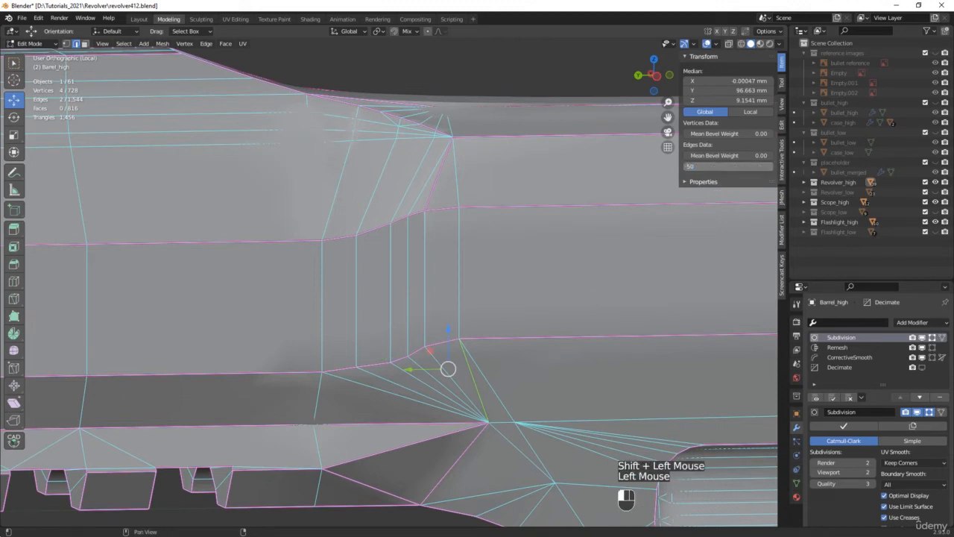
{"action": "key", "text": "Return"}
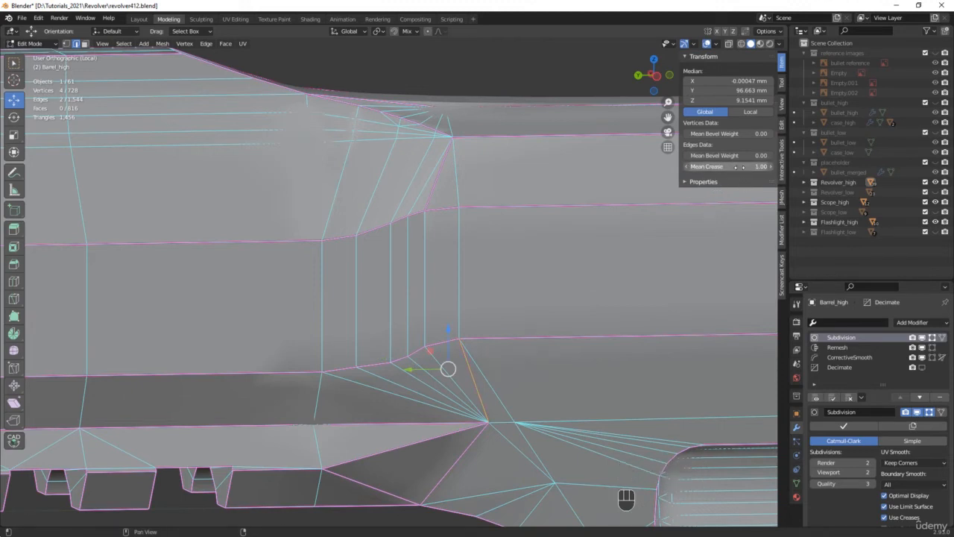
{"action": "left_click", "coordinate": [759, 166]}
{"action": "type", "text": "0.5"}
{"action": "key", "text": "Return"}
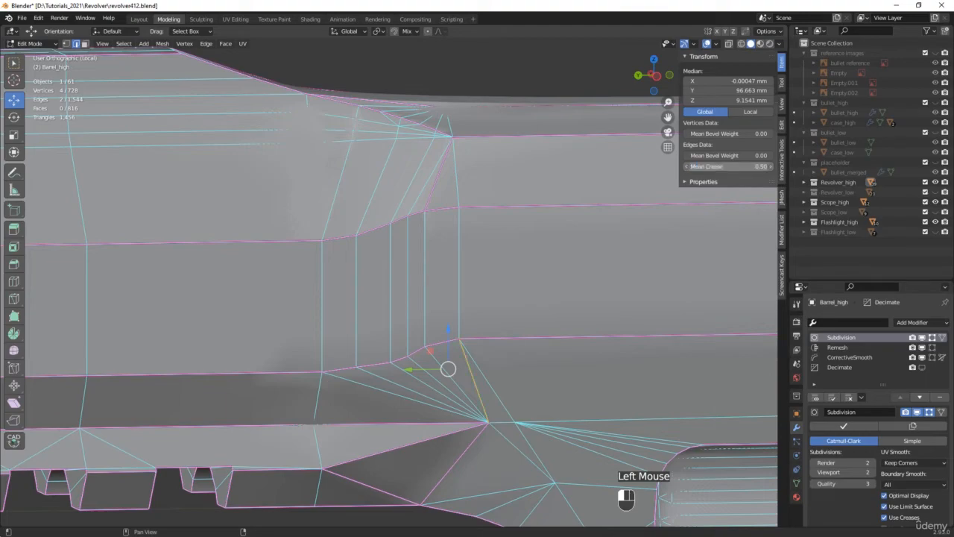
Crease the two cross edges meeting at the centreline of the barrel's top, behind the dip, to 0.50.
{"action": "mouse_move", "coordinate": [421, 248]}
{"action": "middle_mouse_down"}
{"action": "mouse_move", "coordinate": [443, 262]}
{"action": "mouse_move", "coordinate": [401, 158]}
{"action": "mouse_move", "coordinate": [486, 261]}
{"action": "mouse_move", "coordinate": [495, 217]}
{"action": "mouse_move", "coordinate": [515, 235]}
{"action": "mouse_move", "coordinate": [541, 239]}
{"action": "middle_mouse_up"}
{"action": "scroll", "coordinate": [485, 261], "scroll_direction": "up", "scroll_amount": 1}
{"action": "scroll", "coordinate": [495, 217], "scroll_direction": "up", "scroll_amount": 3}
{"action": "key", "text": "alt+z"}
{"action": "left_click", "coordinate": [517, 237]}
{"action": "left_click", "coordinate": [504, 268], "text": "shift"}
{"action": "scroll", "coordinate": [504, 267], "scroll_direction": "down", "scroll_amount": 2}
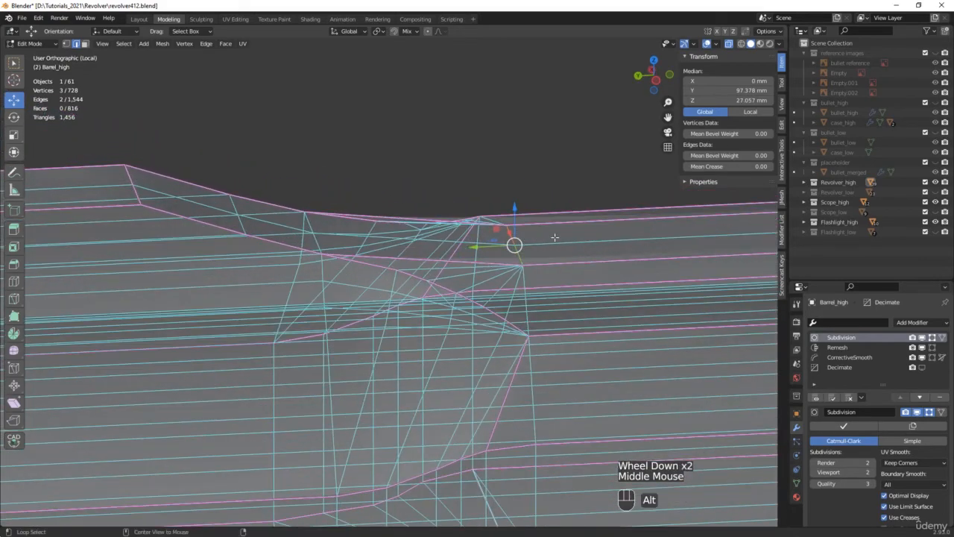
{"action": "key", "text": "alt+z"}
{"action": "left_click", "coordinate": [739, 167]}
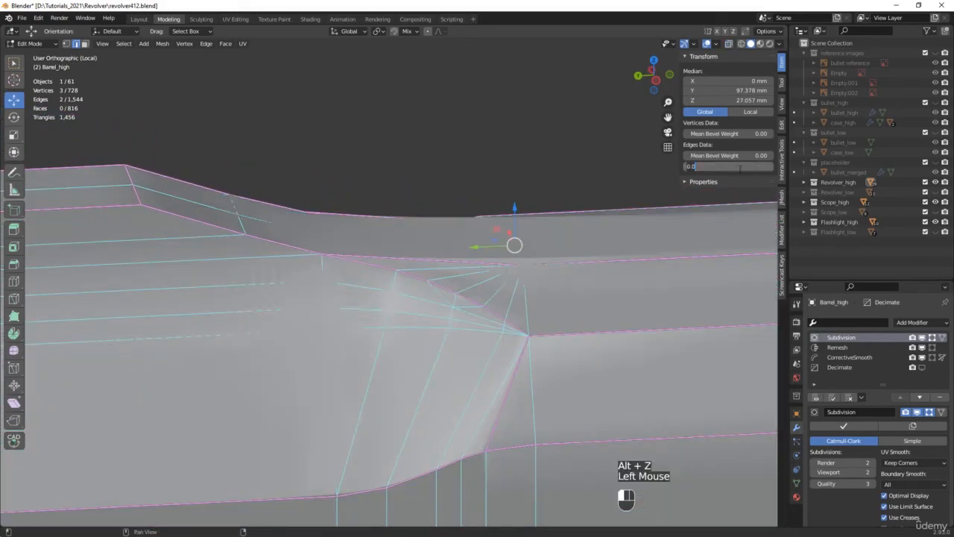
{"action": "type", "text": "0.5"}
{"action": "key", "text": "Return"}
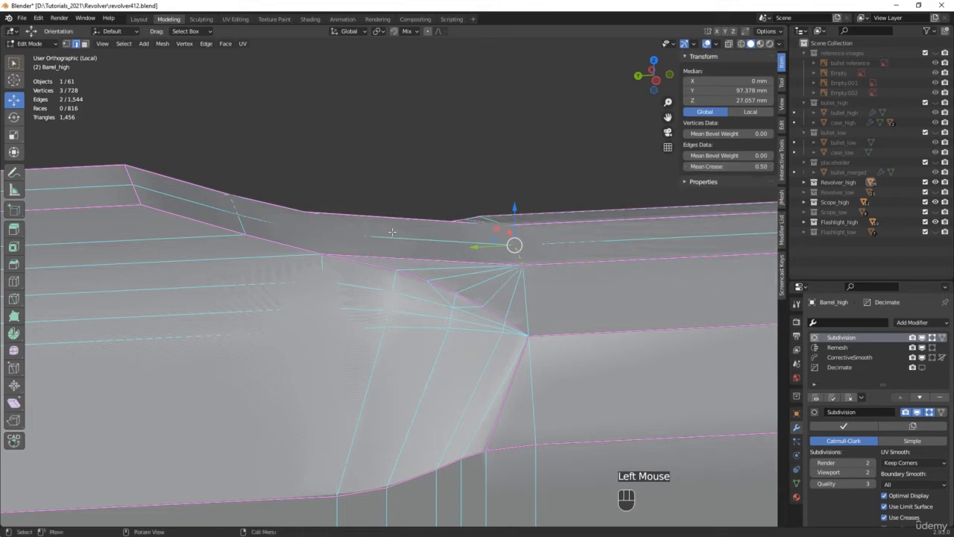
{"action": "middle_click_drag", "start_coordinate": [448, 246], "coordinate": [428, 261]}
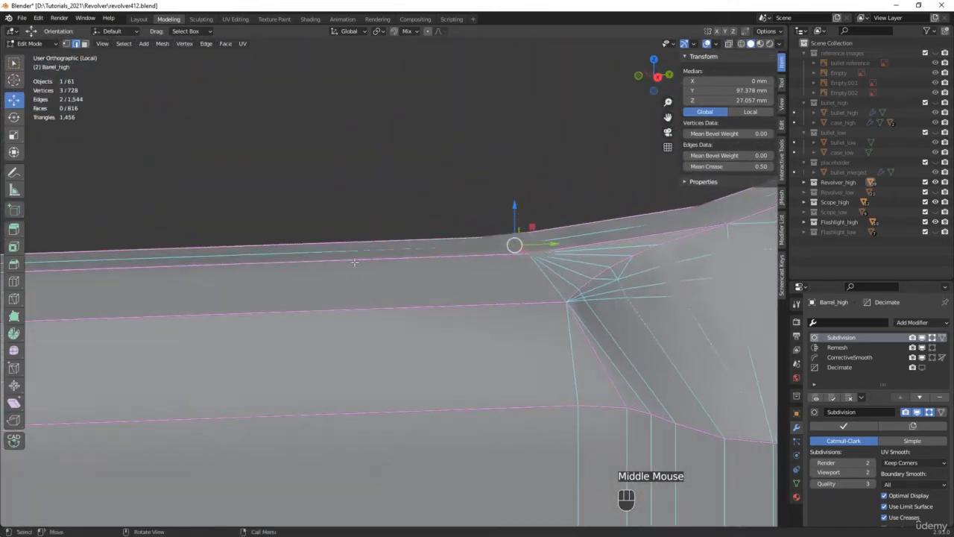
Return the barrel to Object Mode and set its Corrective Smooth modifier's repeat count to 150.
{"action": "scroll", "coordinate": [428, 261], "scroll_direction": "down", "scroll_amount": 3}
{"action": "middle_click_drag", "start_coordinate": [399, 223], "coordinate": [343, 206]}
{"action": "left_click", "coordinate": [464, 148]}
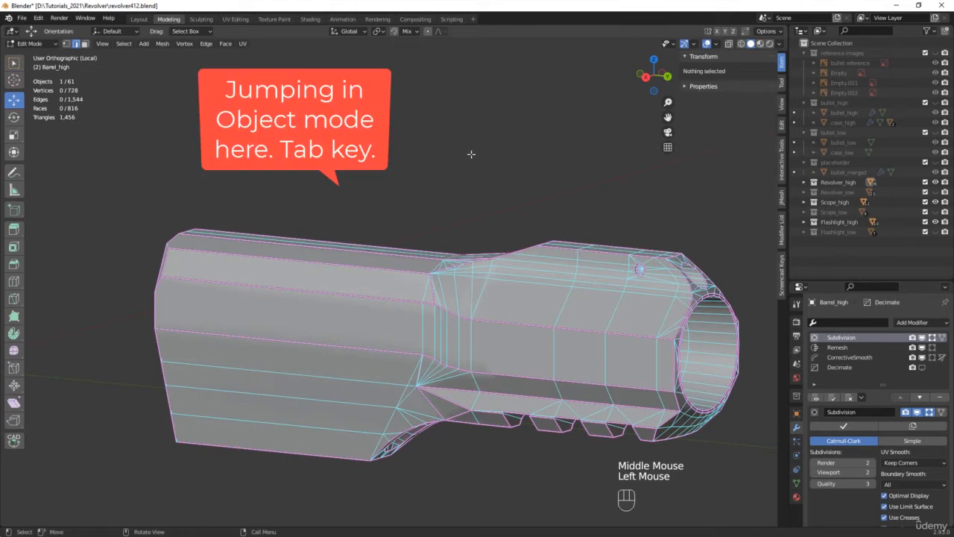
{"action": "key", "text": "Tab"}
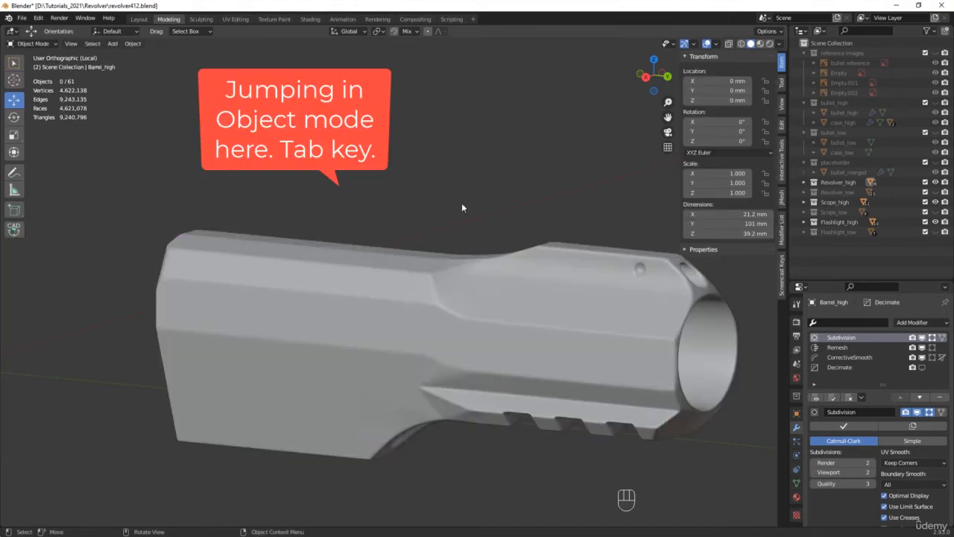
{"action": "mouse_move", "coordinate": [461, 207]}
{"action": "middle_mouse_down"}
{"action": "mouse_move", "coordinate": [479, 228]}
{"action": "mouse_move", "coordinate": [427, 214]}
{"action": "mouse_move", "coordinate": [315, 211]}
{"action": "middle_mouse_up"}
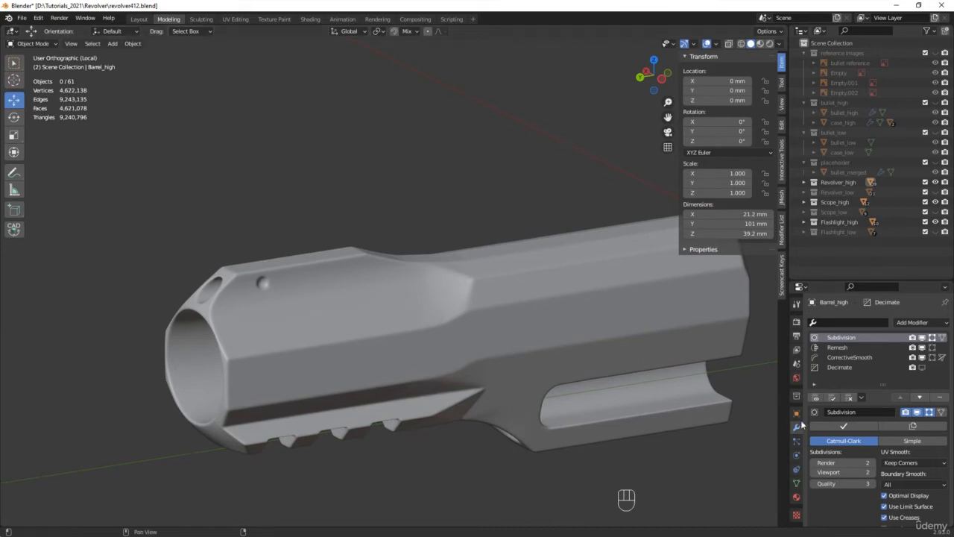
{"action": "left_click", "coordinate": [837, 349]}
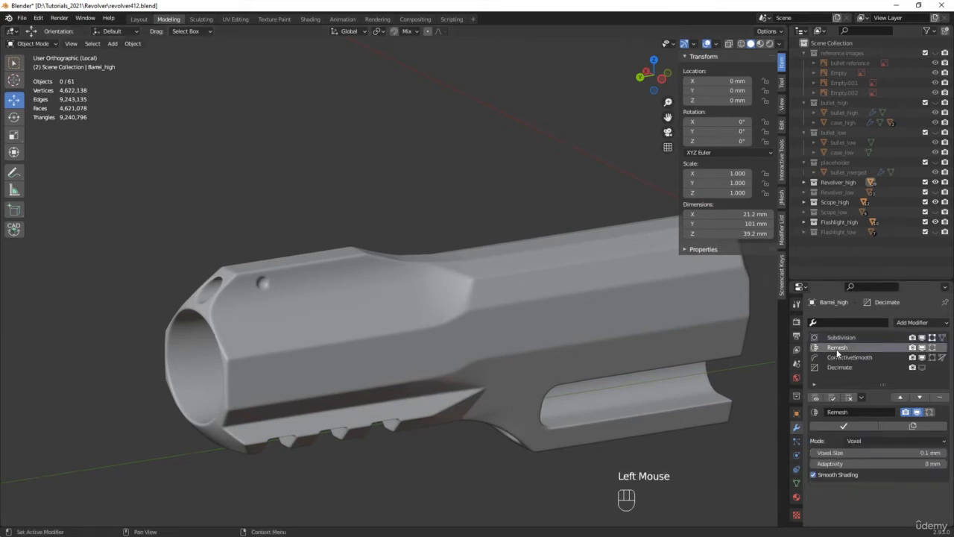
{"action": "left_click", "coordinate": [838, 358]}
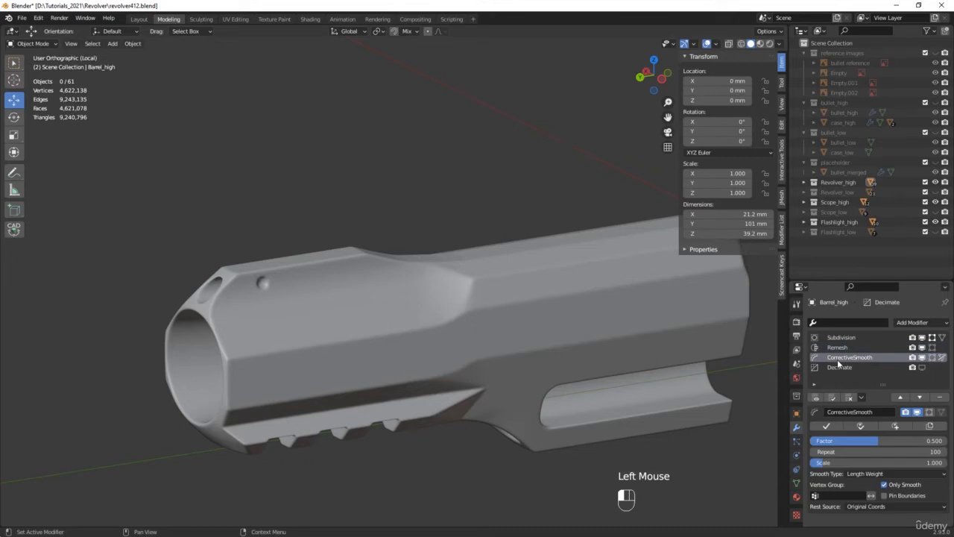
{"action": "double_click", "coordinate": [918, 451]}
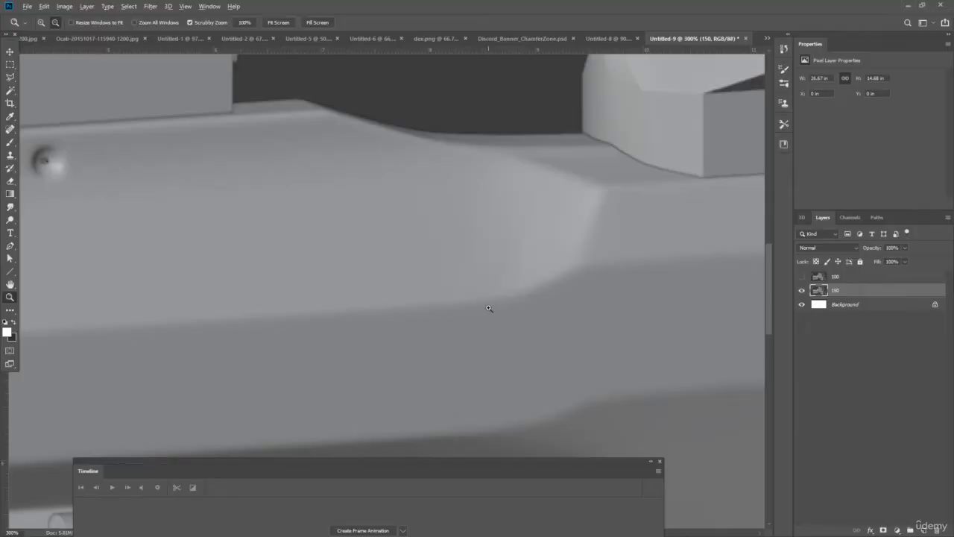
Switch to Photoshop, compare the barrel images by toggling the 100 layer over the 150 layer, and return to Blender.
{"action": "left_click", "coordinate": [488, 308], "text": "alt"}
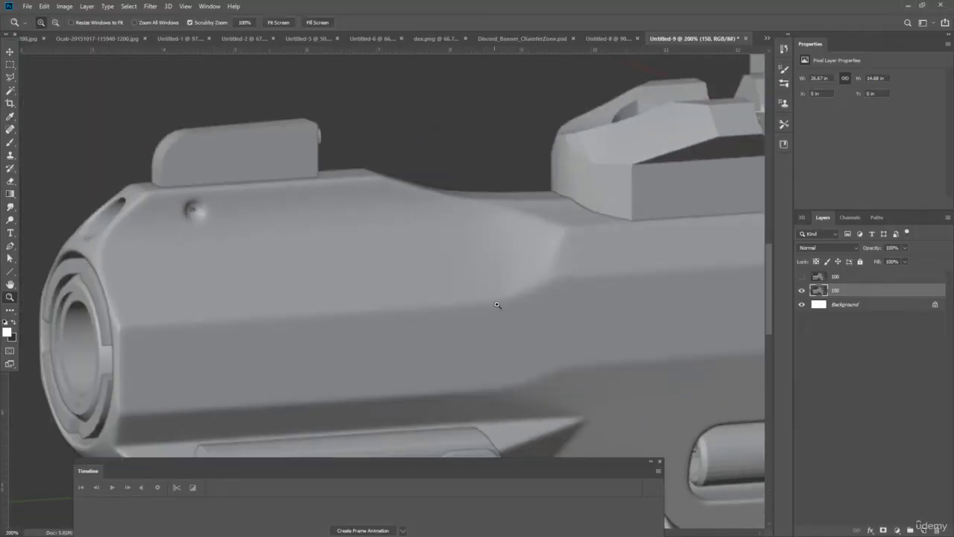
{"action": "left_click", "coordinate": [802, 277]}
{"action": "left_click", "coordinate": [841, 277]}
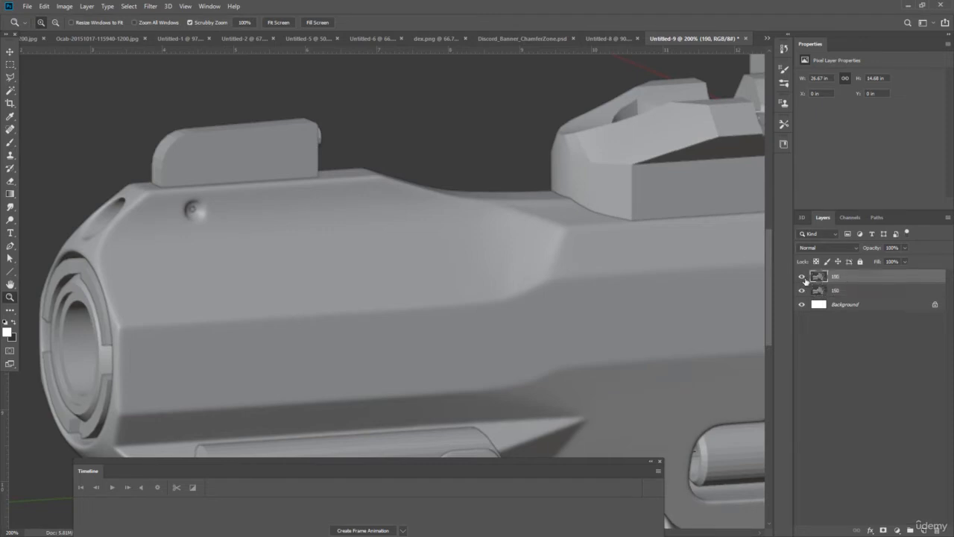
{"action": "left_click", "coordinate": [802, 278]}
{"action": "left_click", "coordinate": [802, 277]}
{"action": "left_click", "coordinate": [802, 278]}
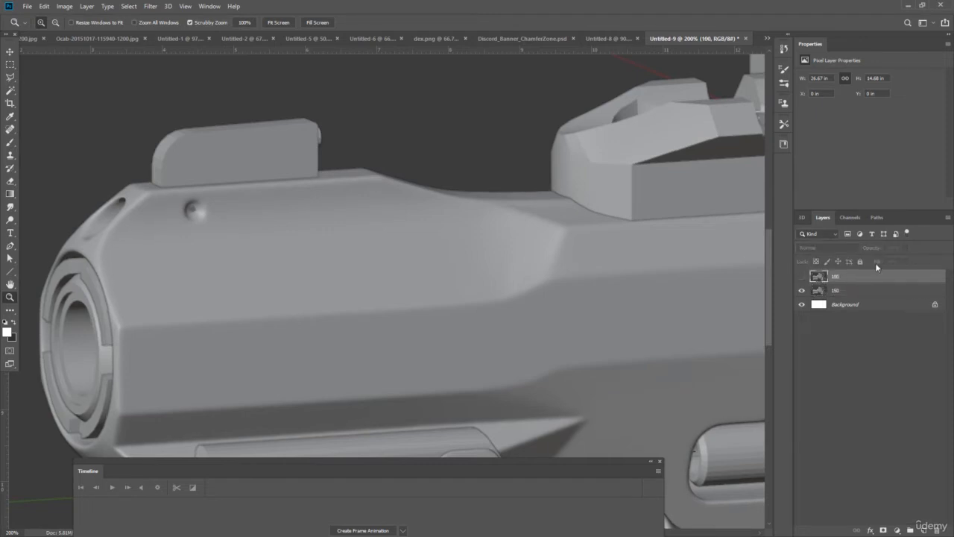
{"action": "key", "text": "alt+Tab"}
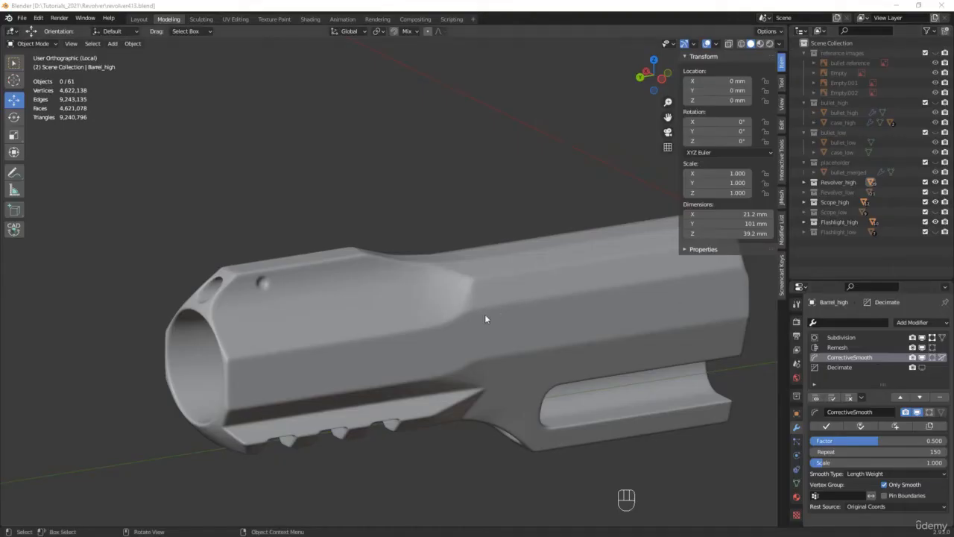
Enable the barrel's Decimate modifier in the viewport and check the reduced mesh in wireframe.
{"action": "left_click", "coordinate": [482, 325]}
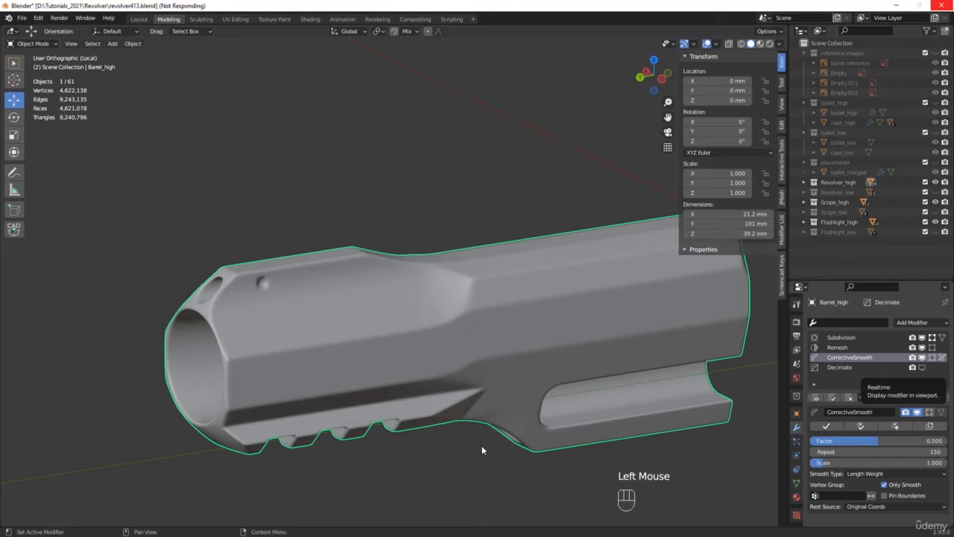
{"action": "middle_click_drag", "start_coordinate": [482, 445], "coordinate": [570, 453]}
{"action": "key", "text": "F4"}
{"action": "middle_click_drag", "start_coordinate": [447, 463], "coordinate": [509, 465]}
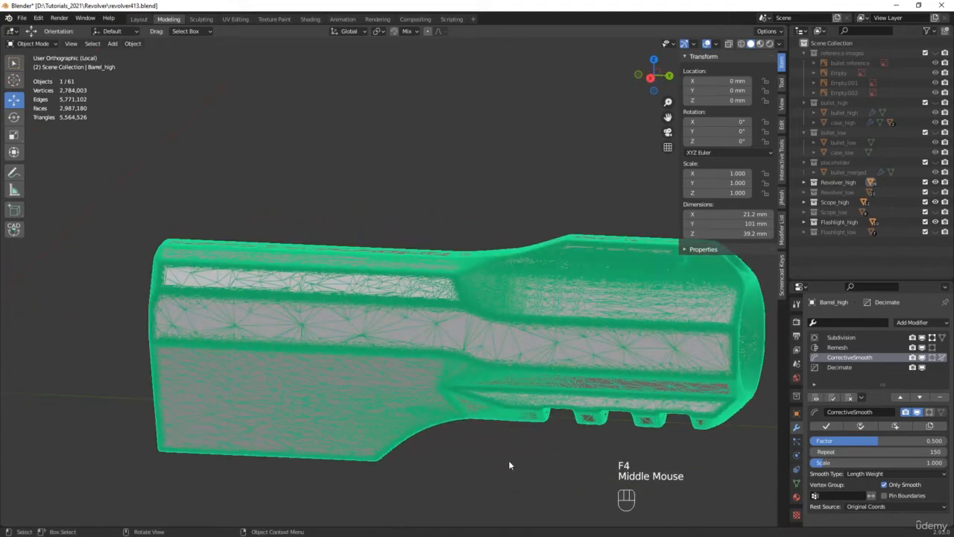
{"action": "key", "text": "F4"}
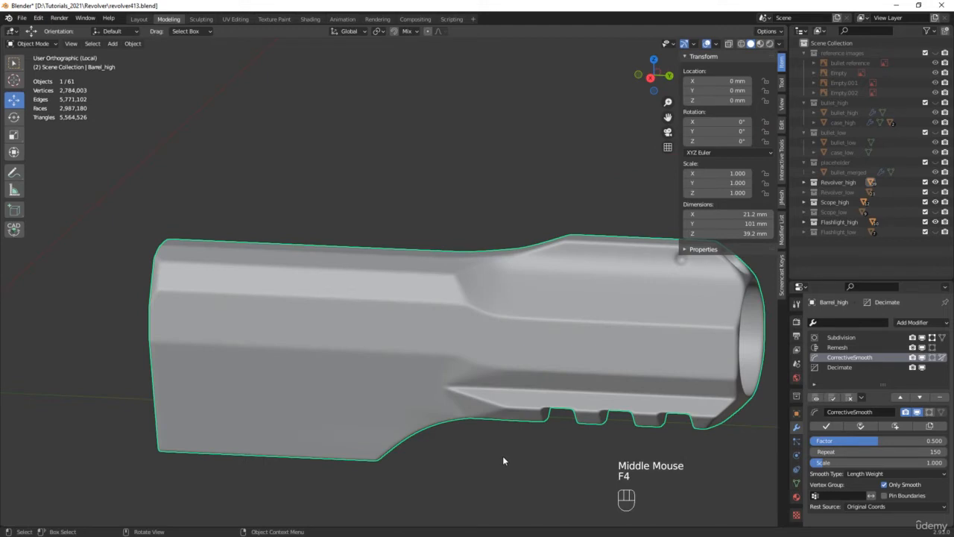
Bring back the whole revolver, save the file as revolver414.blend, and hide the Flashlight_high and Scope_high collections.
{"action": "key", "text": "slash"}
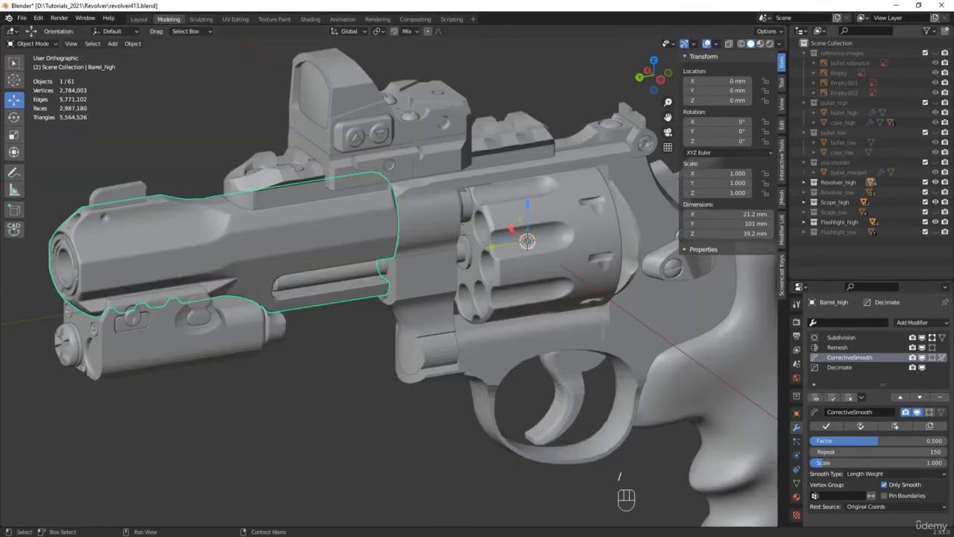
{"action": "key", "text": "ctrl+alt+s"}
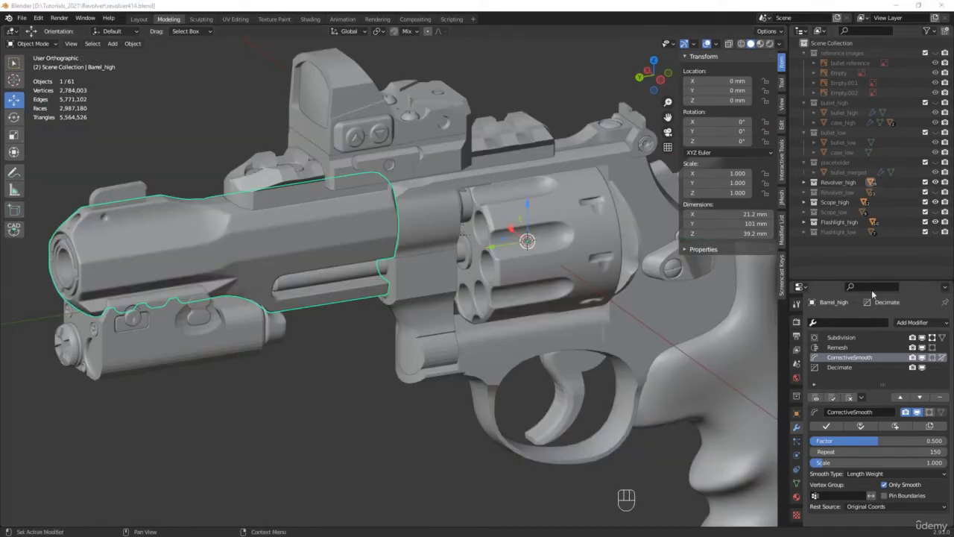
{"action": "left_click", "coordinate": [936, 222]}
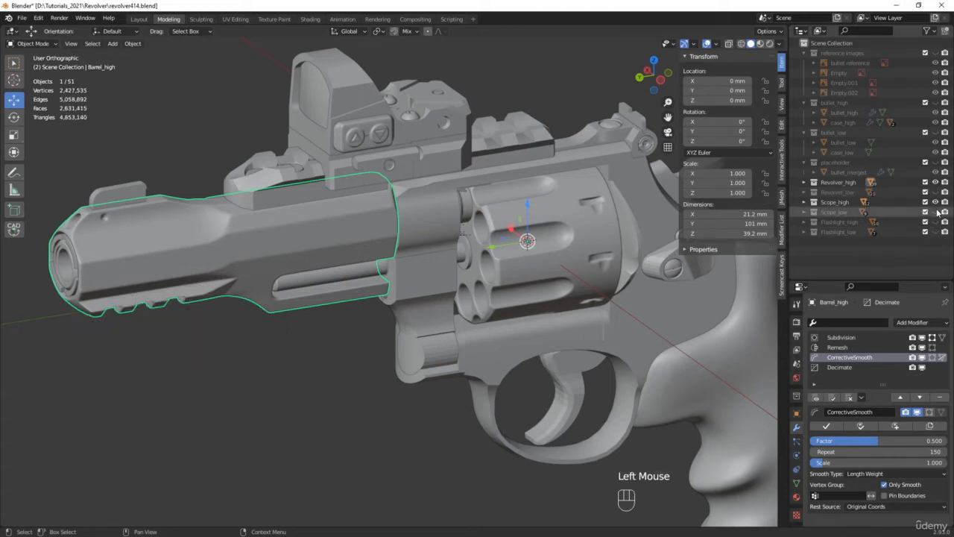
{"action": "left_click", "coordinate": [936, 203]}
Open Barrel_cylinder_high from the Revolver_high collection for mesh editing, with X-ray display on and nothing selected.
{"action": "left_click", "coordinate": [805, 182]}
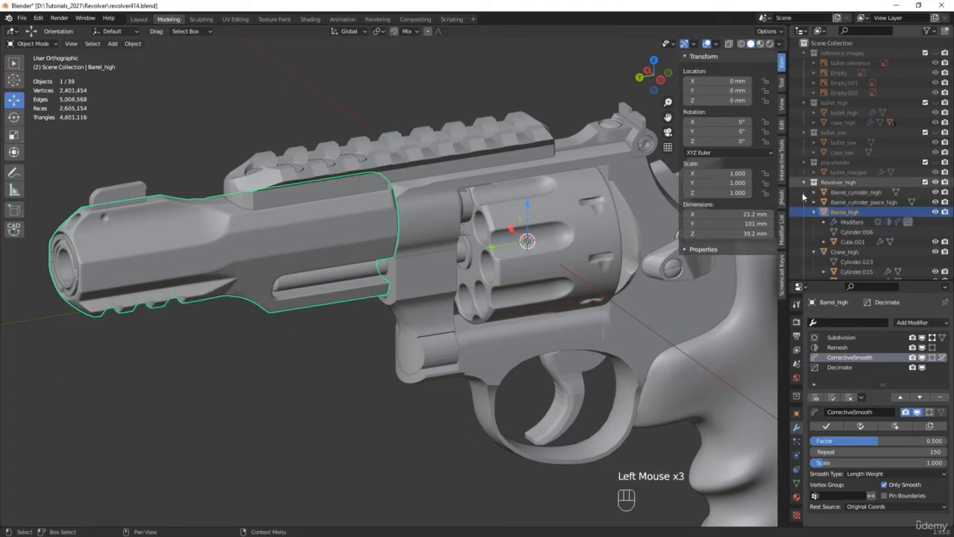
{"action": "left_click", "coordinate": [854, 193]}
{"action": "middle_click_drag", "start_coordinate": [87, 267], "coordinate": [78, 270]}
{"action": "scroll", "coordinate": [78, 269], "scroll_direction": "up", "scroll_amount": 3}
{"action": "middle_click_drag", "start_coordinate": [395, 409], "coordinate": [393, 415]}
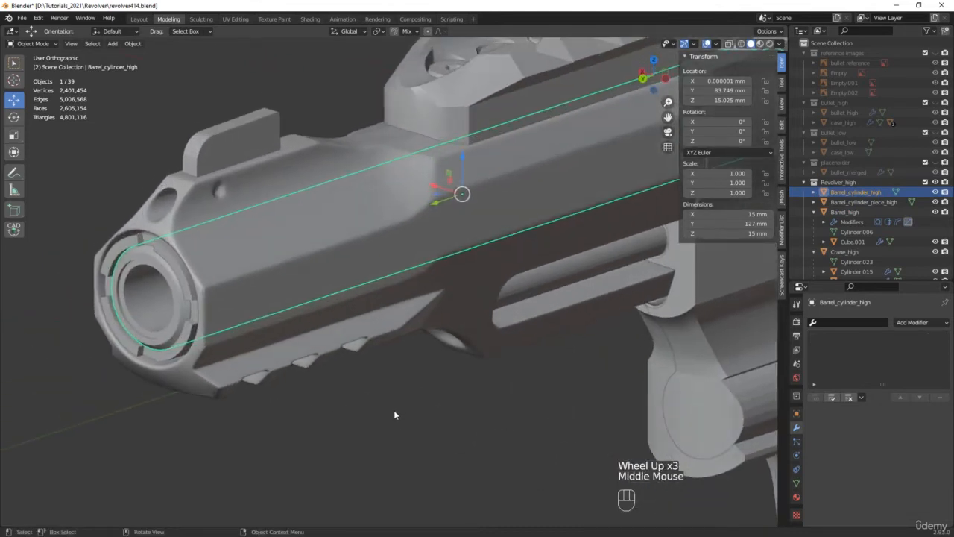
{"action": "key", "text": "Tab"}
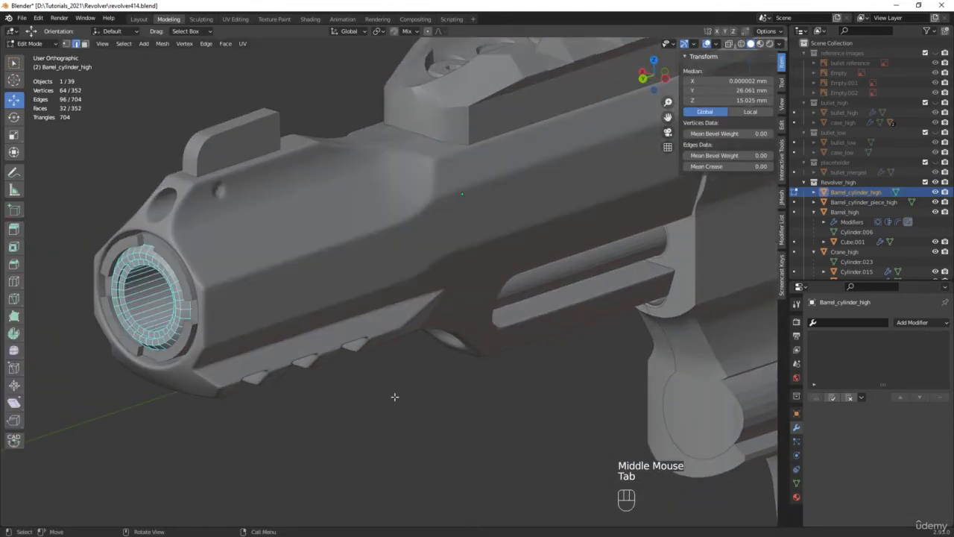
{"action": "key", "text": "alt+z"}
{"action": "scroll", "coordinate": [379, 400], "scroll_direction": "down", "scroll_amount": 2}
{"action": "middle_click_drag", "start_coordinate": [379, 401], "coordinate": [374, 398]}
{"action": "left_click", "coordinate": [330, 455]}
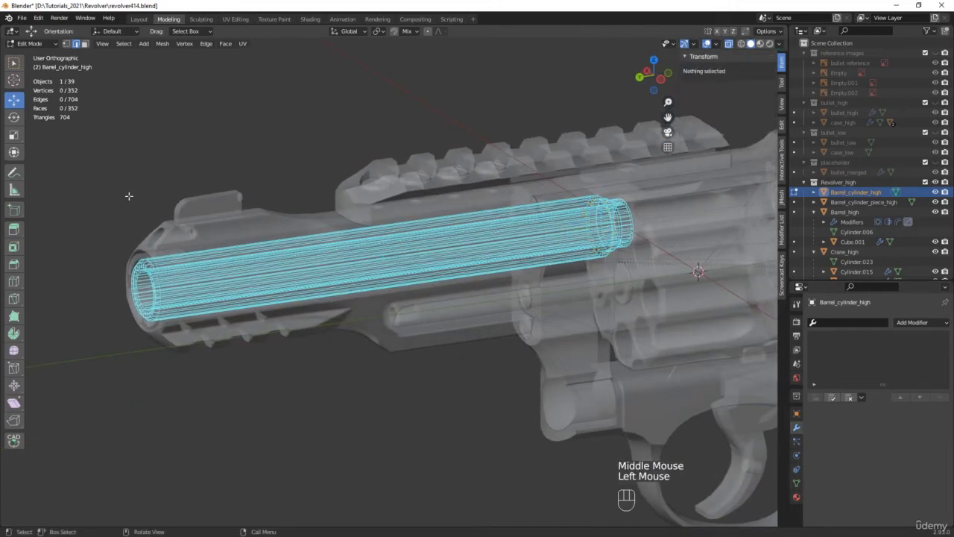
Select the barrel cylinder's sharp edges at 30° sharpness, crease them fully and return to Object Mode.
{"action": "left_click", "coordinate": [124, 43]}
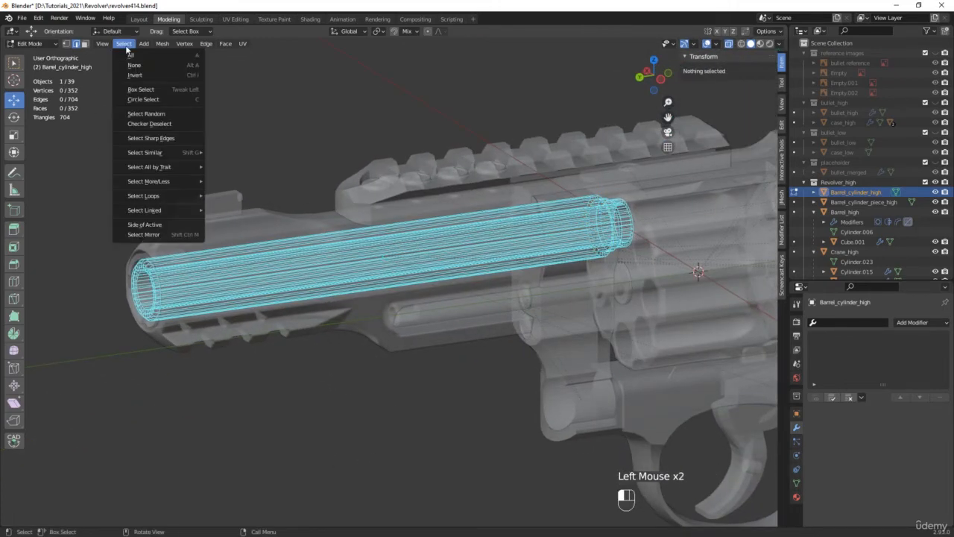
{"action": "left_click", "coordinate": [158, 139]}
{"action": "middle_click_drag", "start_coordinate": [181, 160], "coordinate": [206, 296]}
{"action": "scroll", "coordinate": [206, 296], "scroll_direction": "up", "scroll_amount": 4}
{"action": "key", "text": "alt+z"}
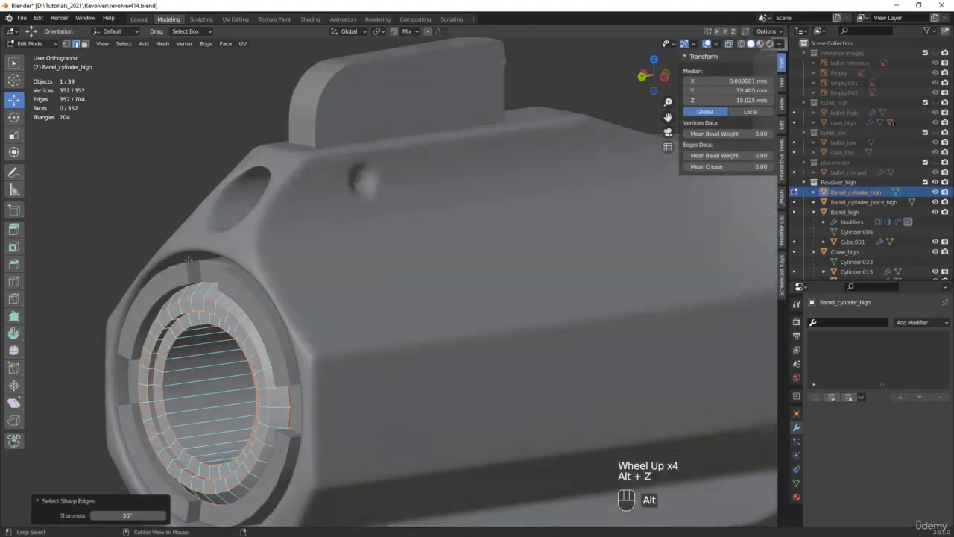
{"action": "key", "text": "alt+z"}
{"action": "scroll", "coordinate": [215, 294], "scroll_direction": "down", "scroll_amount": 2}
{"action": "middle_click_drag", "start_coordinate": [215, 294], "coordinate": [463, 281]}
{"action": "scroll", "coordinate": [463, 281], "scroll_direction": "up", "scroll_amount": 2}
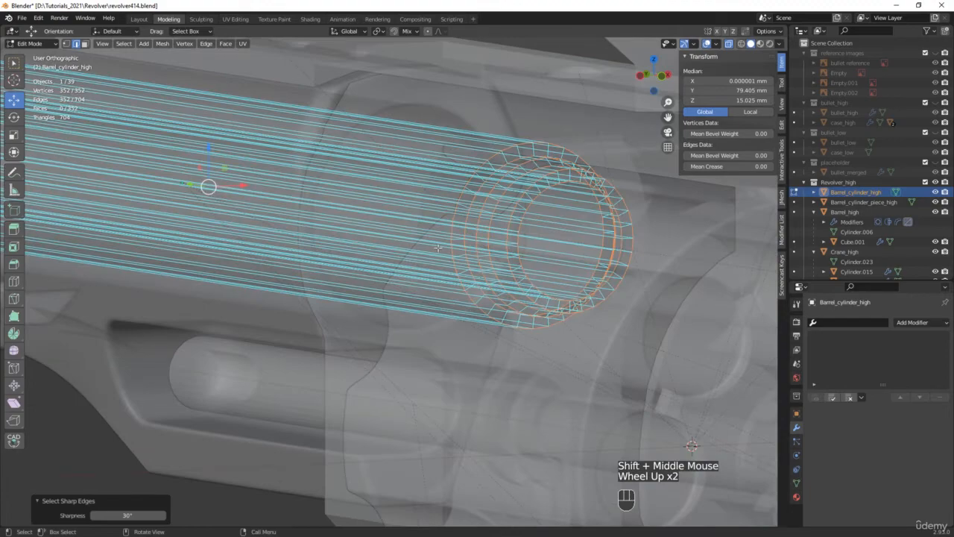
{"action": "scroll", "coordinate": [437, 247], "scroll_direction": "down", "scroll_amount": 2}
{"action": "middle_click_drag", "start_coordinate": [438, 247], "coordinate": [470, 246]}
{"action": "left_click", "coordinate": [729, 166]}
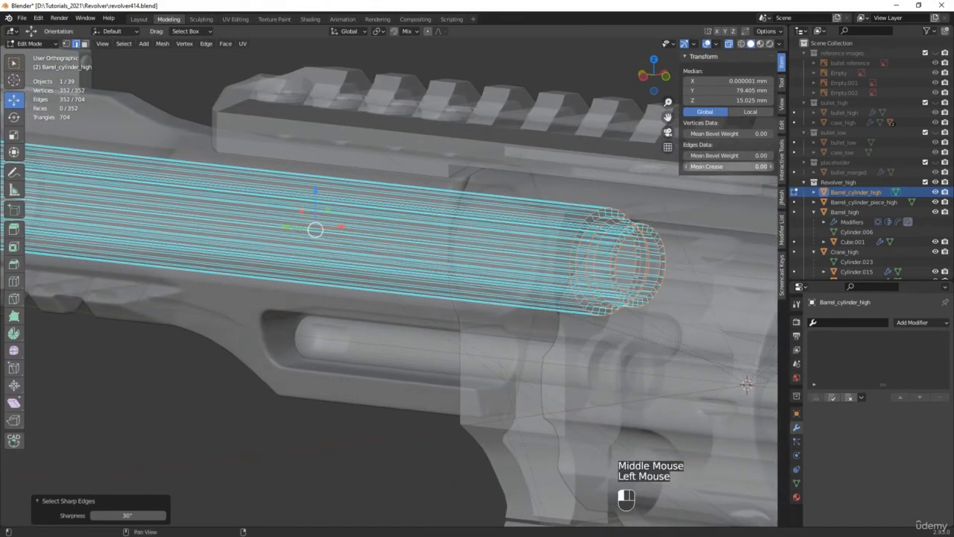
{"action": "left_click_drag", "start_coordinate": [716, 166], "coordinate": [766, 166]}
{"action": "scroll", "coordinate": [556, 206], "scroll_direction": "down", "scroll_amount": 2}
{"action": "middle_click_drag", "start_coordinate": [566, 209], "coordinate": [642, 212]}
{"action": "key", "text": "Tab"}
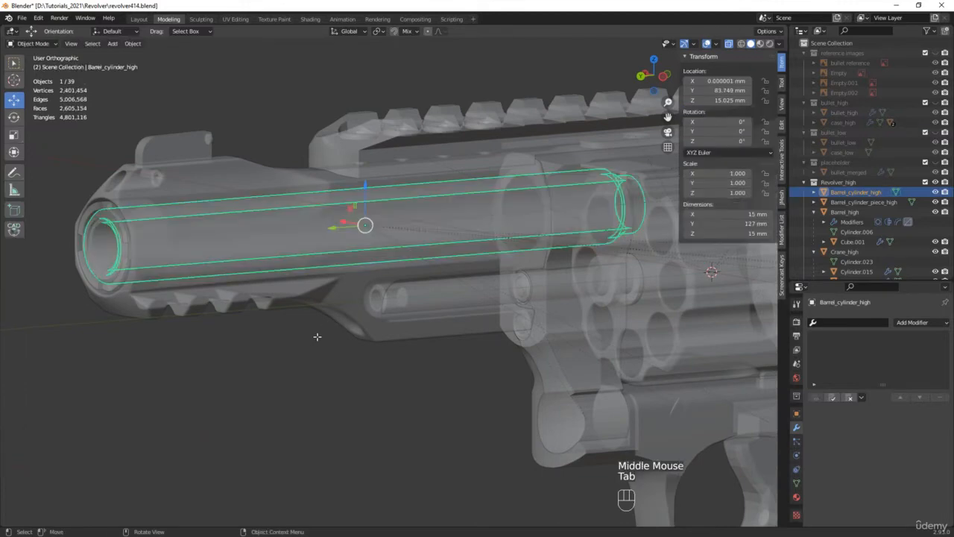
Copy the modifiers from Barrel_high to Barrel_cylinder_high and restore the opaque display.
{"action": "left_click", "coordinate": [335, 294], "text": "shift"}
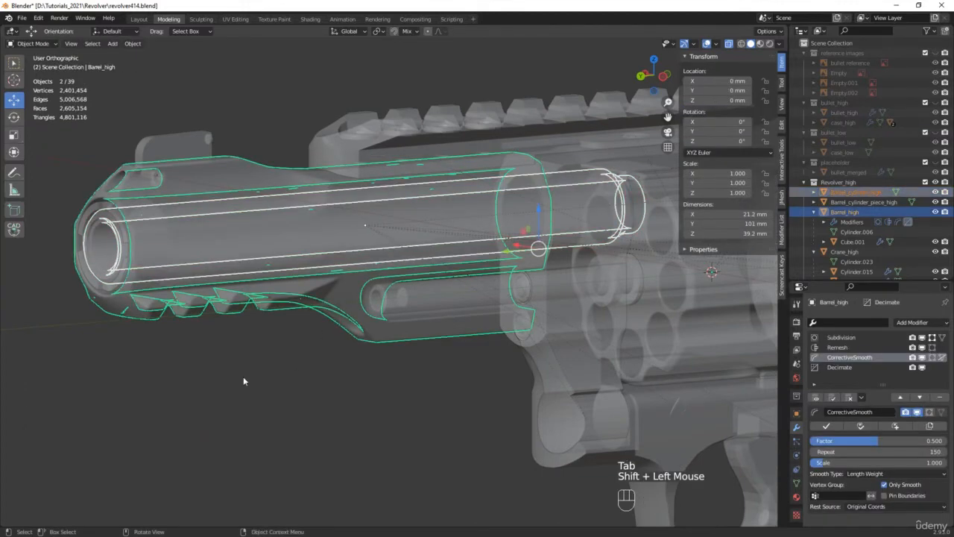
{"action": "key", "text": "ctrl+l"}
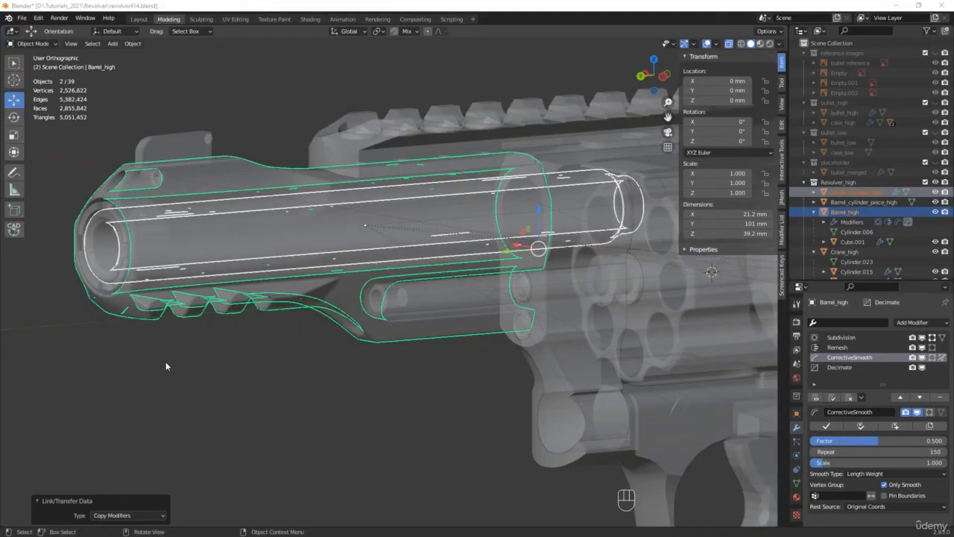
{"action": "middle_click_drag", "start_coordinate": [166, 361], "coordinate": [280, 281]}
{"action": "key", "text": "alt+z"}
Isolate the barrel cylinder, examine its smoothed edges up close at both ends, and bring the rest of the revolver back.
{"action": "left_click", "coordinate": [176, 260]}
{"action": "scroll", "coordinate": [287, 257], "scroll_direction": "up", "scroll_amount": 6}
{"action": "scroll", "coordinate": [292, 257], "scroll_direction": "down", "scroll_amount": 3}
{"action": "key", "text": "slash"}
{"action": "middle_click_drag", "start_coordinate": [502, 292], "coordinate": [536, 282]}
{"action": "scroll", "coordinate": [505, 310], "scroll_direction": "up", "scroll_amount": 5}
{"action": "scroll", "coordinate": [504, 314], "scroll_direction": "up", "scroll_amount": 1}
{"action": "middle_click_drag", "start_coordinate": [334, 364], "coordinate": [403, 383]}
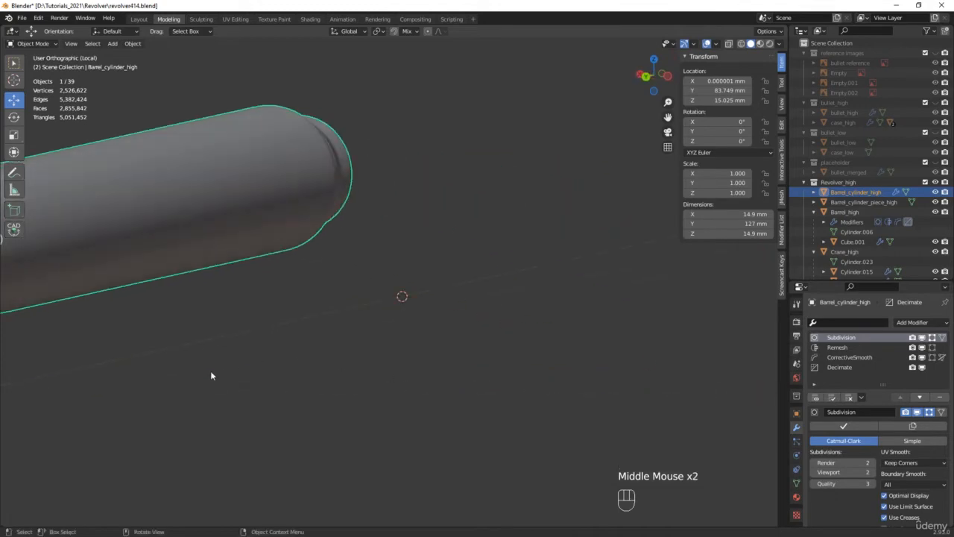
{"action": "middle_click_drag", "start_coordinate": [262, 376], "coordinate": [748, 382], "text": "shift"}
{"action": "key", "text": "KP_Divide"}
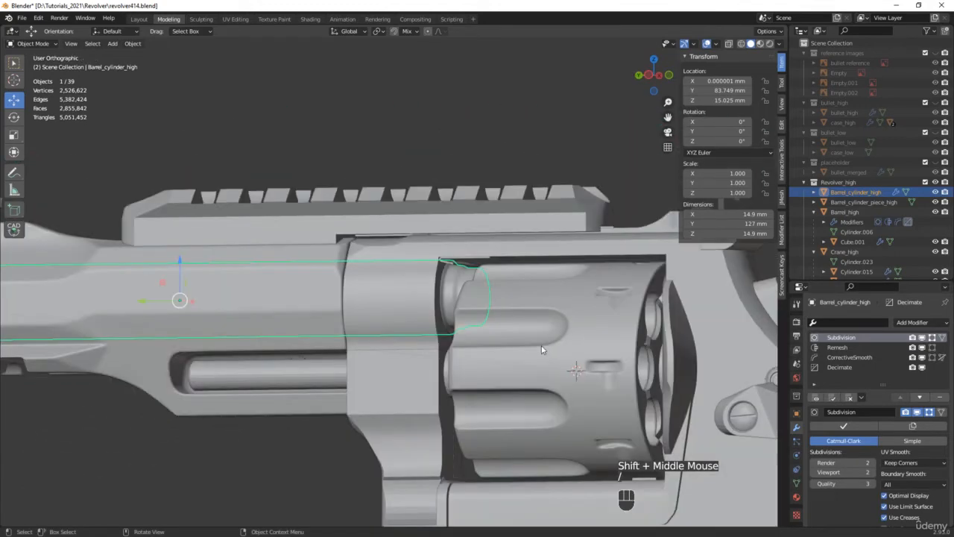
{"action": "scroll", "coordinate": [454, 351], "scroll_direction": "down", "scroll_amount": 2}
{"action": "middle_click_drag", "start_coordinate": [454, 351], "coordinate": [364, 358]}
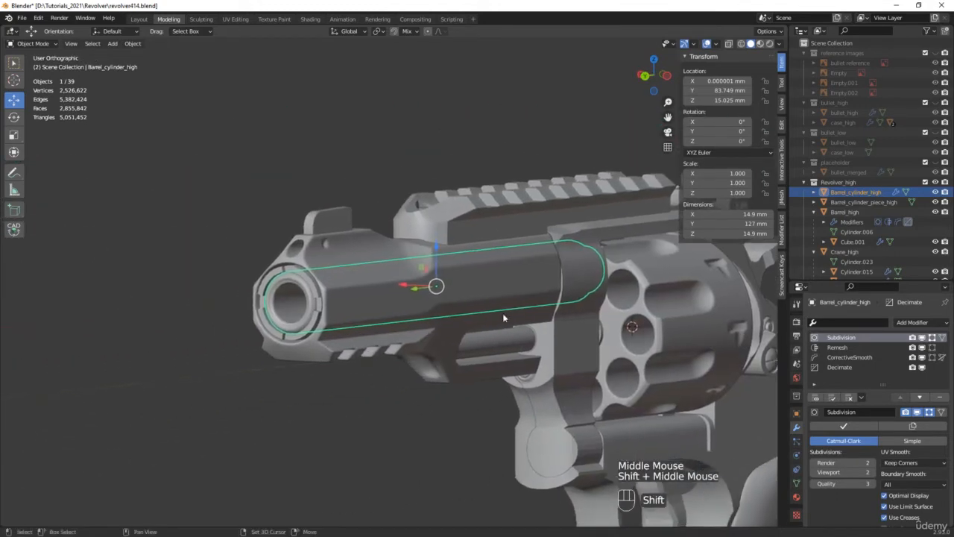
Open Barrel_cylinder_piece_high, the notched ring at the muzzle, for mesh editing with X-ray display on.
{"action": "left_click", "coordinate": [863, 202]}
{"action": "middle_click_drag", "start_coordinate": [683, 242], "coordinate": [290, 293]}
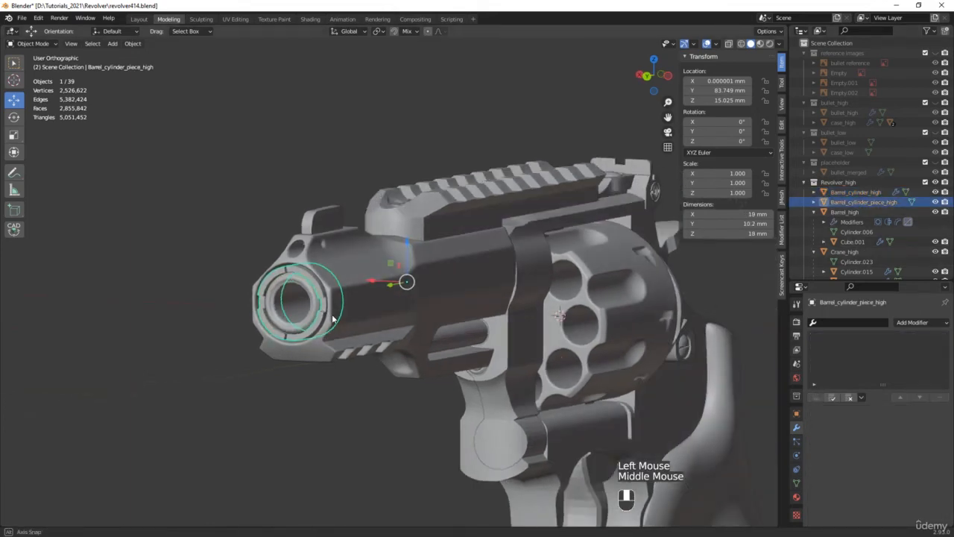
{"action": "scroll", "coordinate": [291, 294], "scroll_direction": "up", "scroll_amount": 3}
{"action": "key", "text": "Tab"}
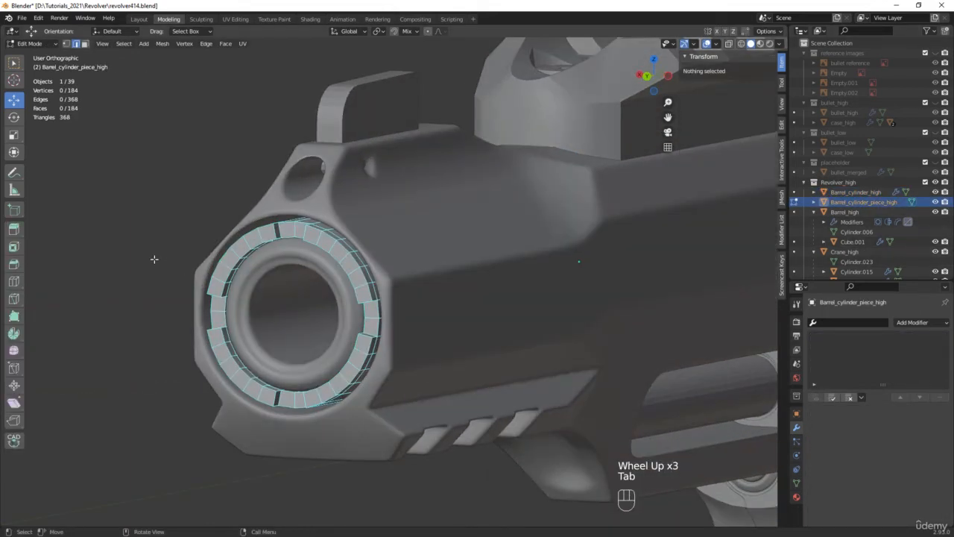
{"action": "left_click", "coordinate": [96, 200]}
{"action": "key", "text": "alt+z"}
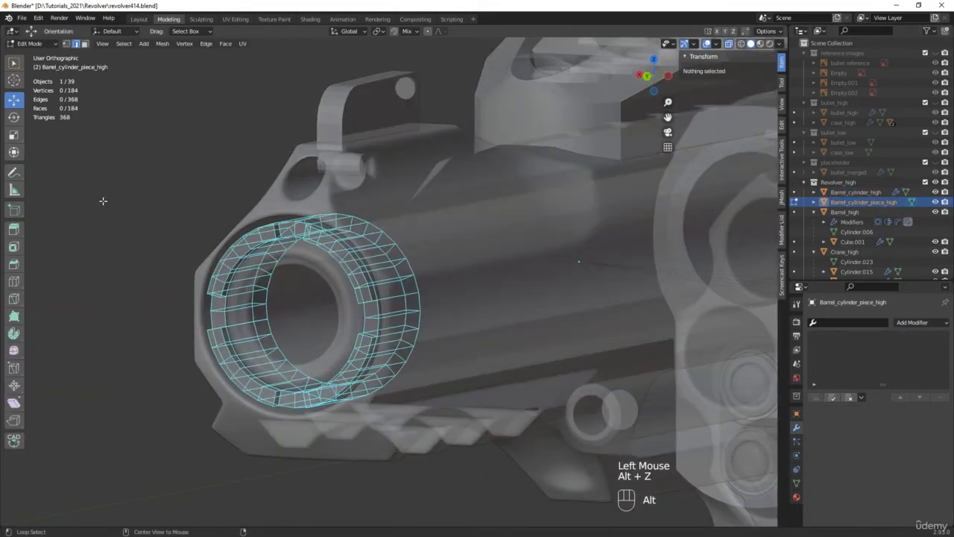
Select the muzzle ring's sharp edges at 30° sharpness and crease them to 1.00.
{"action": "left_click", "coordinate": [123, 43]}
{"action": "left_click", "coordinate": [155, 138]}
{"action": "middle_click_drag", "start_coordinate": [155, 139], "coordinate": [71, 171]}
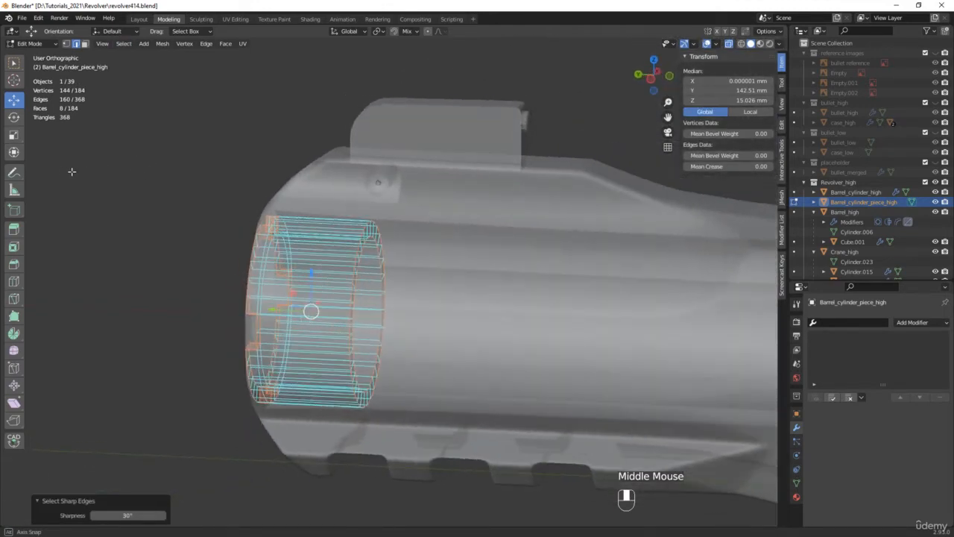
{"action": "left_click_drag", "start_coordinate": [690, 168], "coordinate": [773, 168]}
{"action": "middle_click_drag", "start_coordinate": [681, 173], "coordinate": [425, 318]}
{"action": "key", "text": "alt+z"}
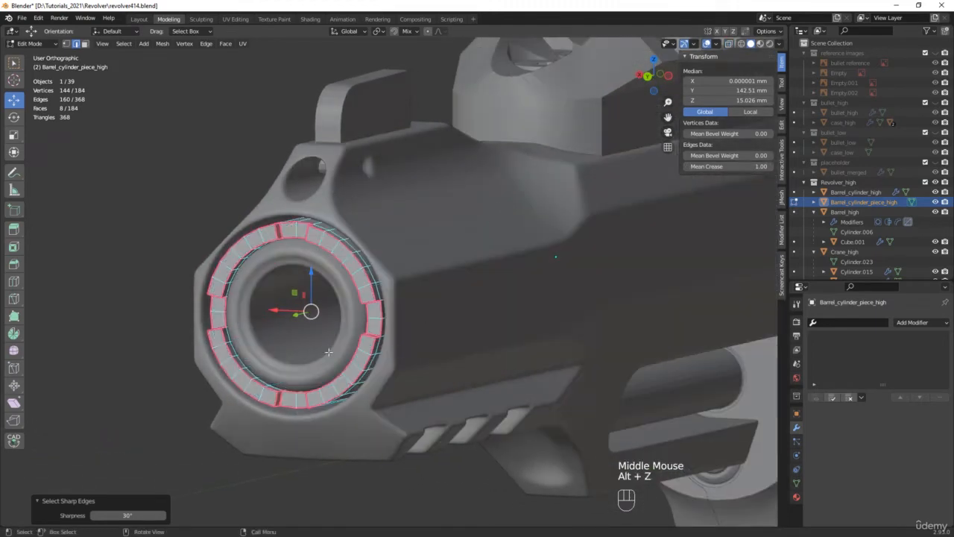
Finish editing the muzzle ring and copy the modifiers from Barrel_cylinder_high to Barrel_cylinder_piece_high.
{"action": "key", "text": "Tab"}
{"action": "key", "text": "shift"}
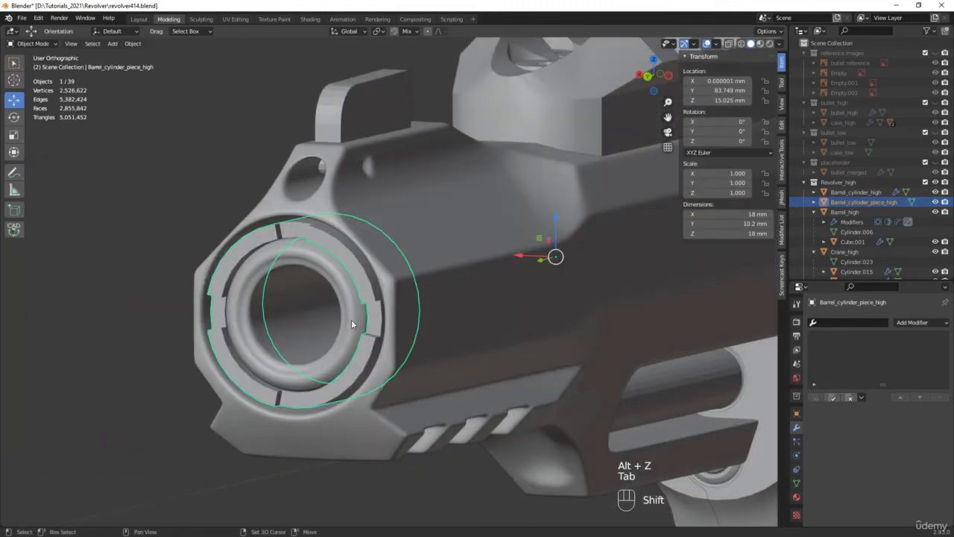
{"action": "left_click", "coordinate": [351, 319], "text": "shift"}
{"action": "key", "text": "ctrl+l"}
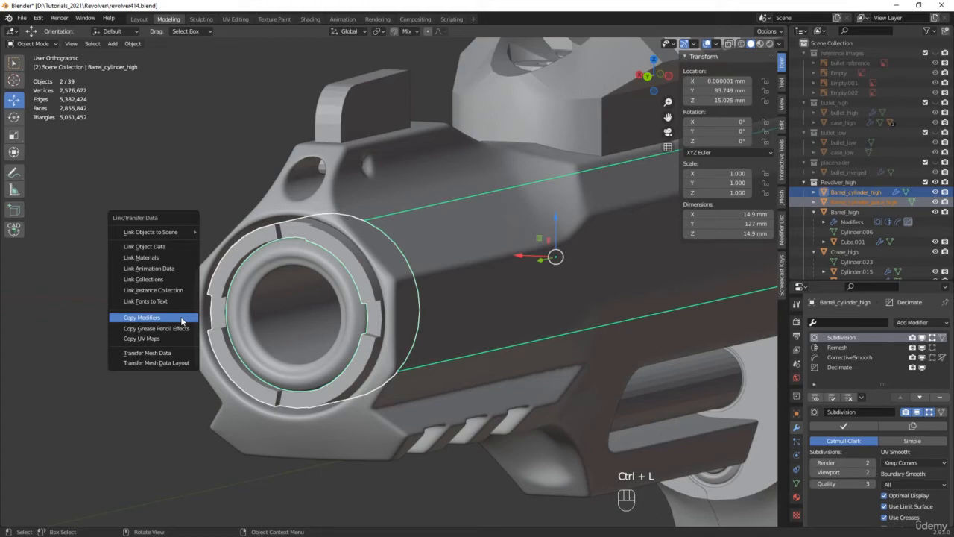
{"action": "left_click", "coordinate": [182, 319]}
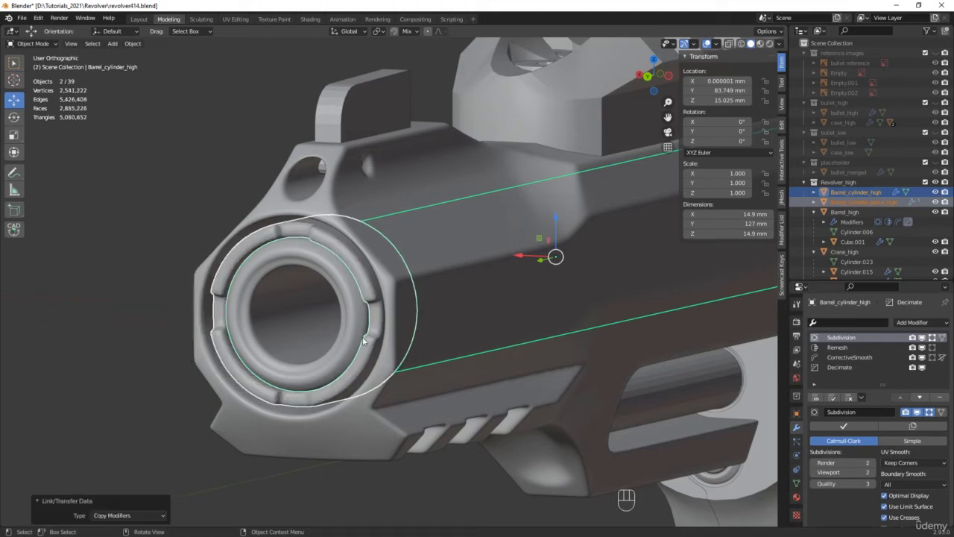
Select the smoothed muzzle ring, check it from the side, and save the file as revolver415.blend.
{"action": "left_click", "coordinate": [366, 361]}
{"action": "mouse_move", "coordinate": [366, 361]}
{"action": "middle_mouse_down"}
{"action": "mouse_move", "coordinate": [425, 358]}
{"action": "mouse_move", "coordinate": [468, 336]}
{"action": "mouse_move", "coordinate": [347, 362]}
{"action": "middle_mouse_up"}
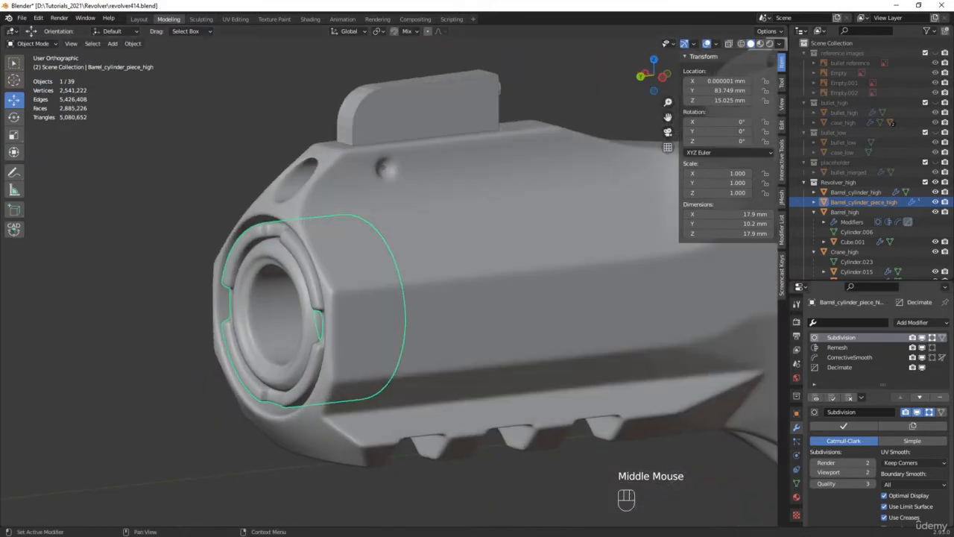
{"action": "key", "text": "ctrl+alt+s"}
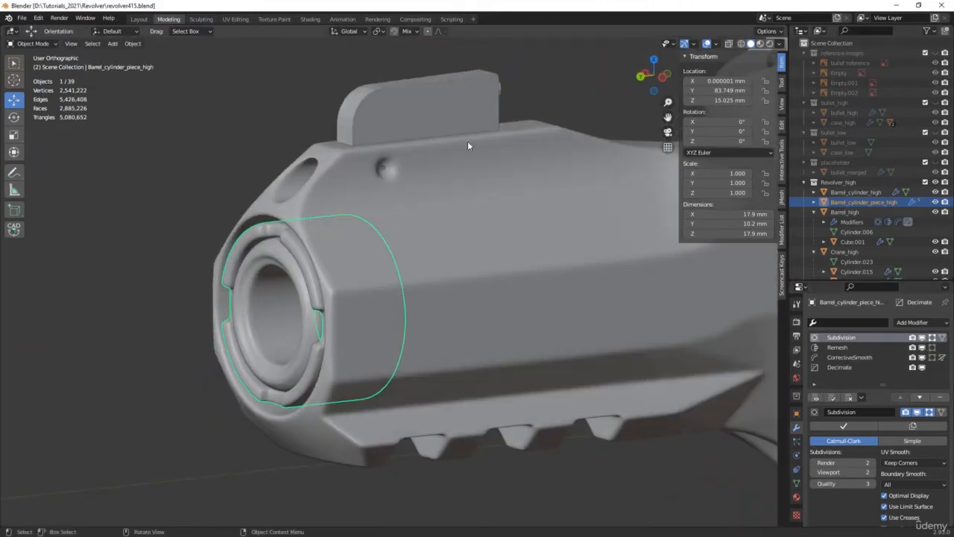
{"action": "left_click", "coordinate": [432, 132]}
Collapse the Barrel_high and Crane_high hierarchies and isolate Crane_high in the viewport.
{"action": "scroll", "coordinate": [450, 259], "scroll_direction": "down", "scroll_amount": 5}
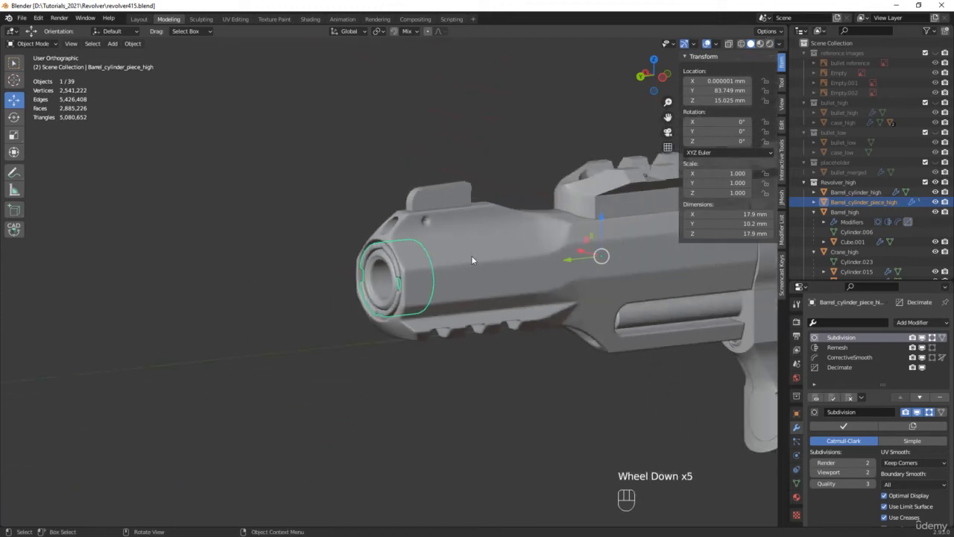
{"action": "middle_click_drag", "start_coordinate": [547, 280], "coordinate": [192, 280], "text": "shift"}
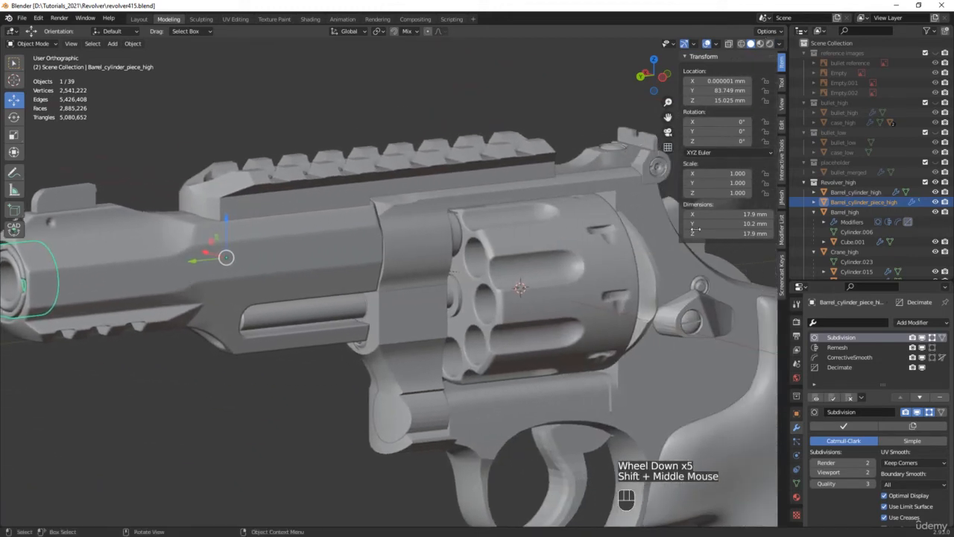
{"action": "left_click", "coordinate": [841, 216]}
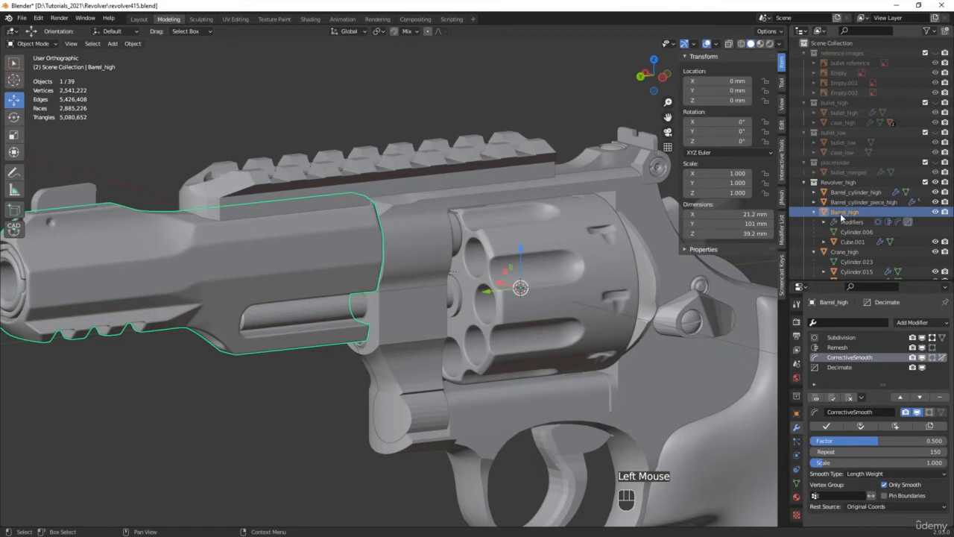
{"action": "left_click", "coordinate": [814, 212]}
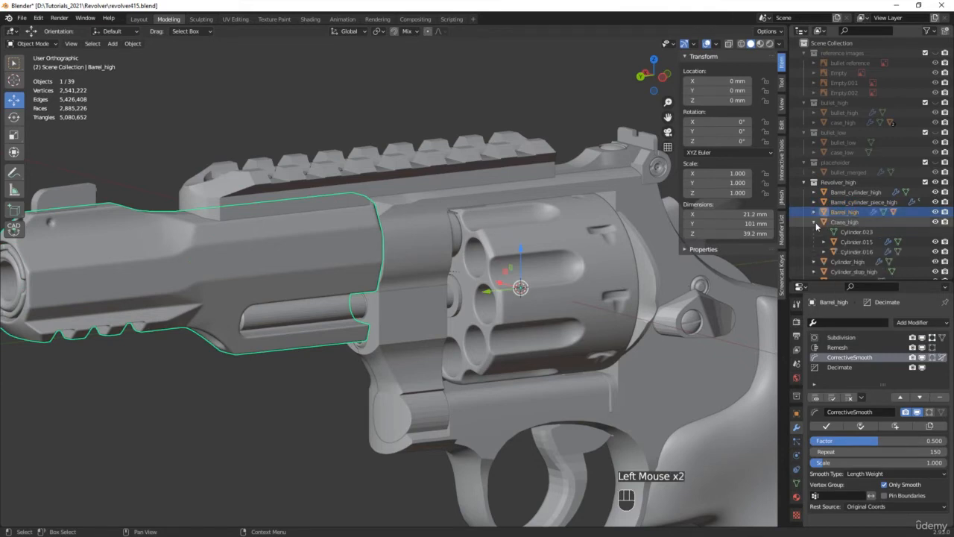
{"action": "left_click", "coordinate": [814, 222]}
{"action": "left_click", "coordinate": [840, 222]}
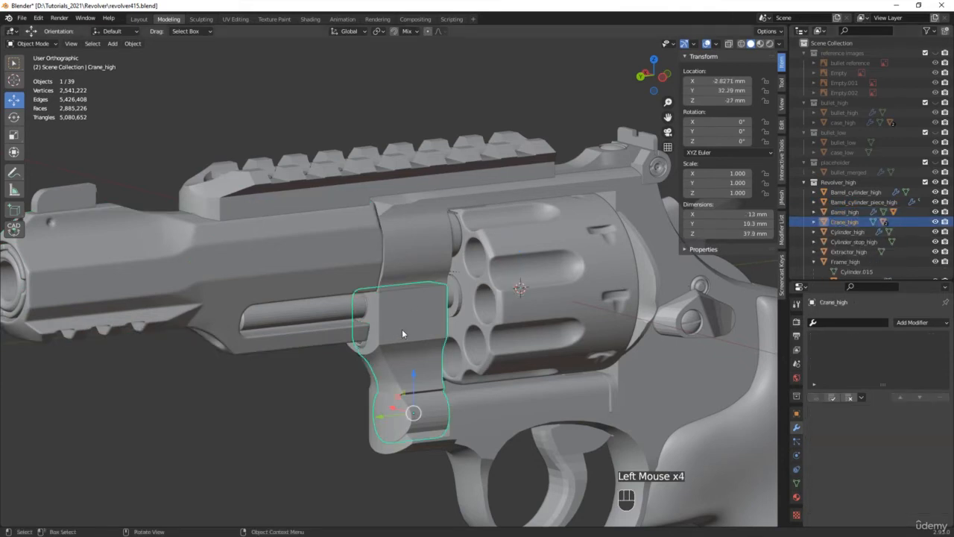
{"action": "key", "text": "slash"}
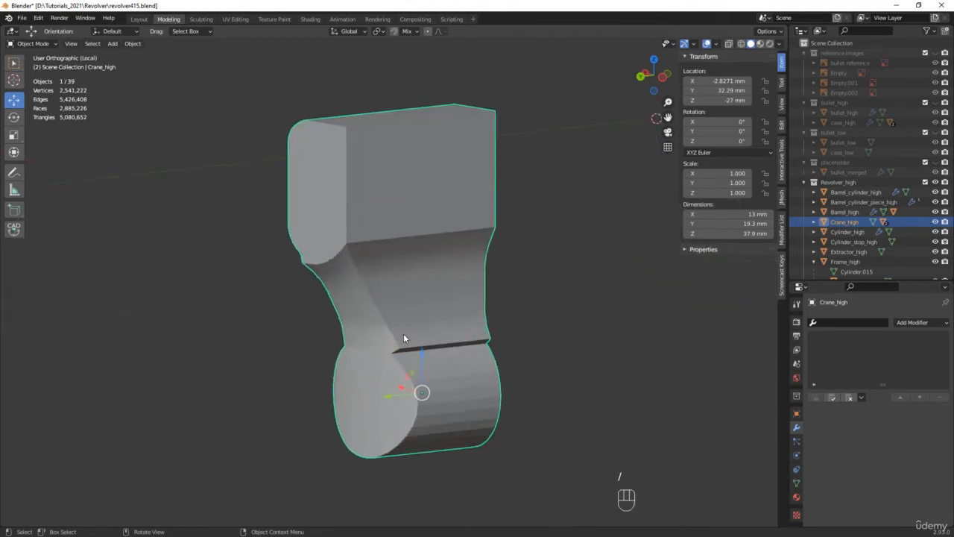
Select the crane's sharp edges at 30° sharpness, crease them to 1.00, and inspect the creased edges all around.
{"action": "key", "text": "Tab"}
{"action": "left_click", "coordinate": [641, 319]}
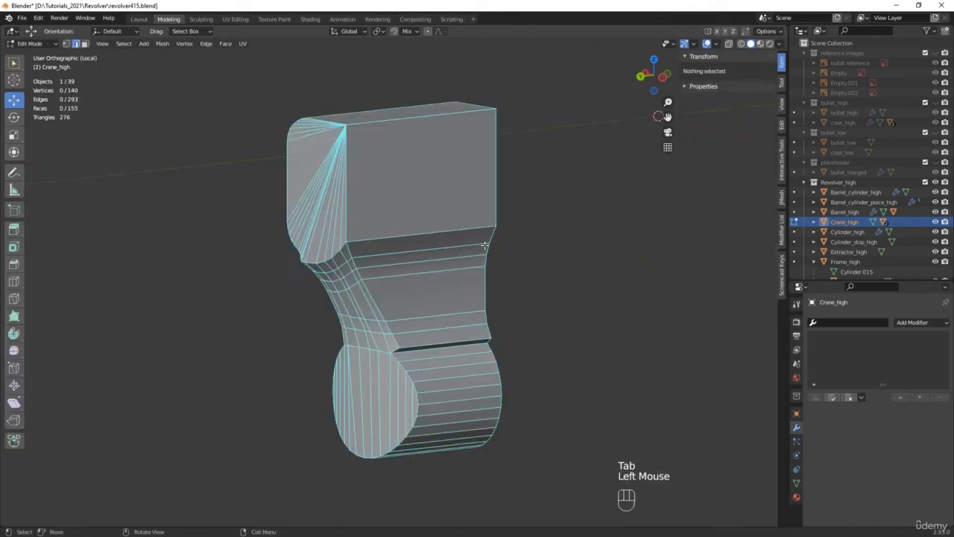
{"action": "left_click", "coordinate": [127, 44]}
{"action": "left_click", "coordinate": [149, 139]}
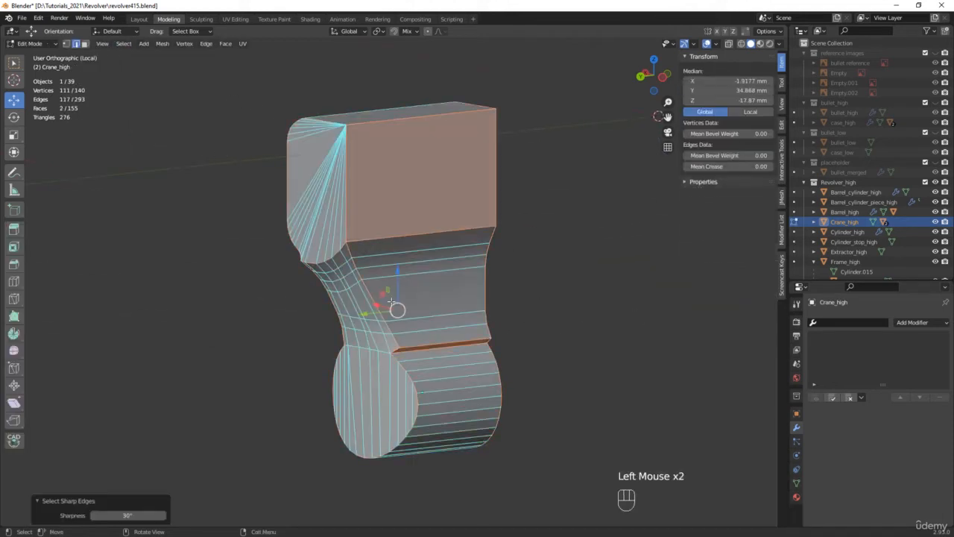
{"action": "middle_click_drag", "start_coordinate": [203, 302], "coordinate": [447, 289]}
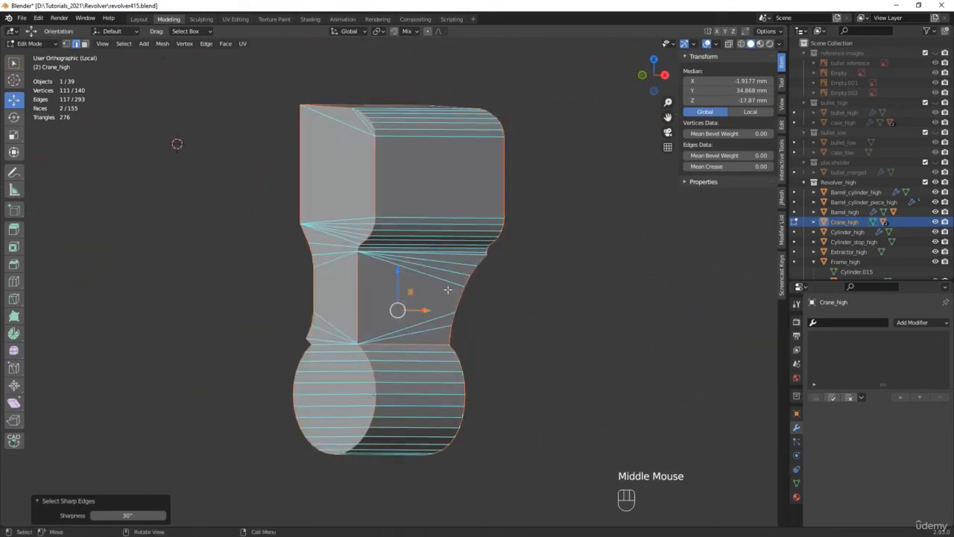
{"action": "left_click_drag", "start_coordinate": [723, 166], "coordinate": [768, 166]}
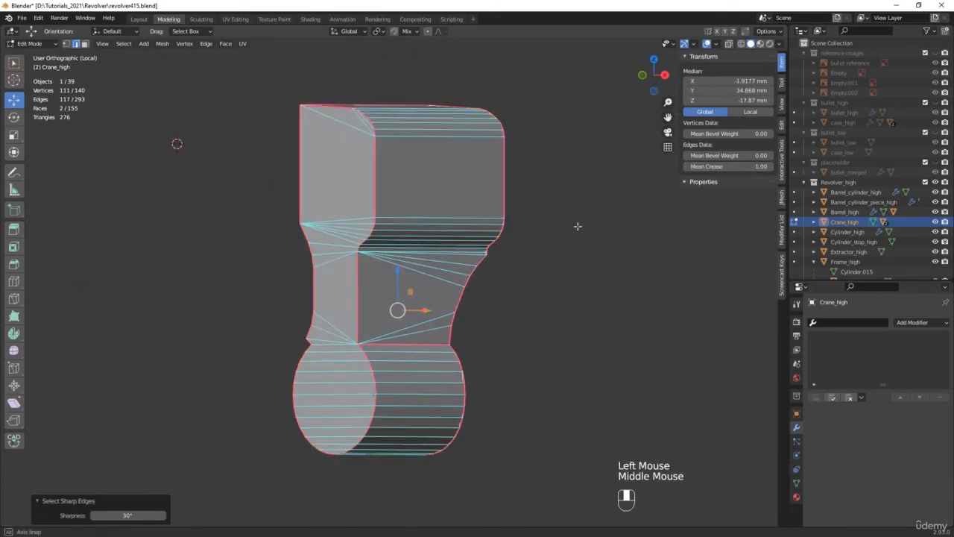
{"action": "middle_click_drag", "start_coordinate": [577, 226], "coordinate": [477, 268]}
{"action": "middle_click_drag", "start_coordinate": [230, 271], "coordinate": [596, 299]}
Bring the rest of the revolver back and copy the modifiers from Barrel_high to Crane_high.
{"action": "key", "text": "slash"}
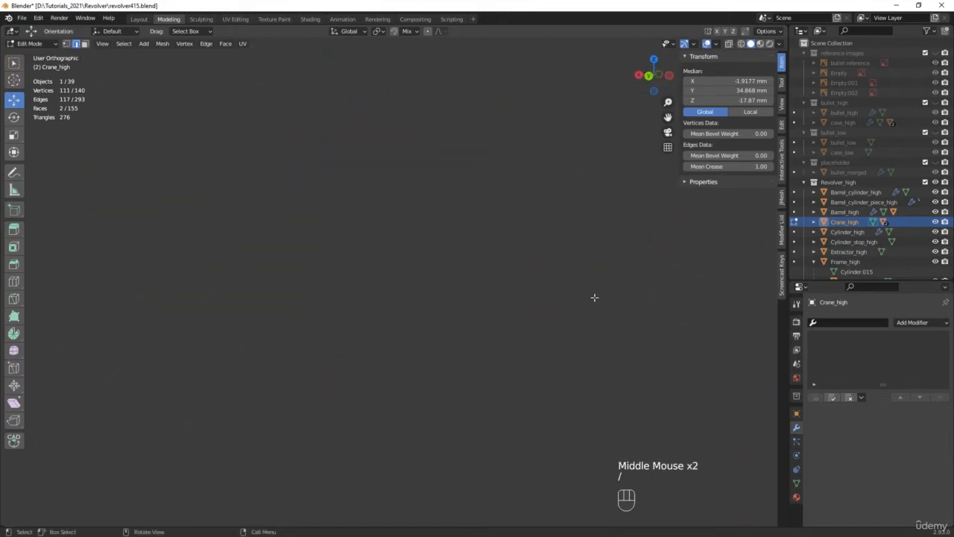
{"action": "key", "text": "Tab"}
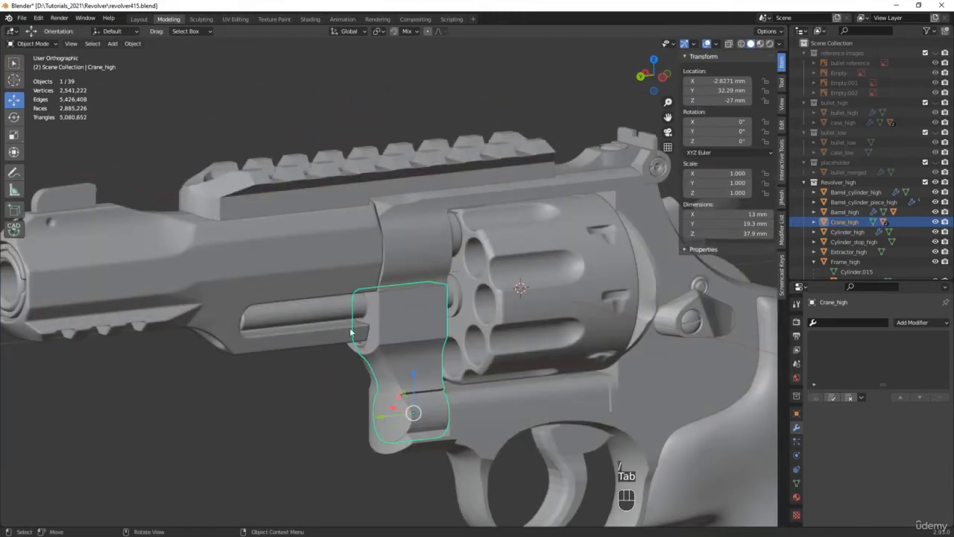
{"action": "left_click", "coordinate": [273, 340], "text": "shift"}
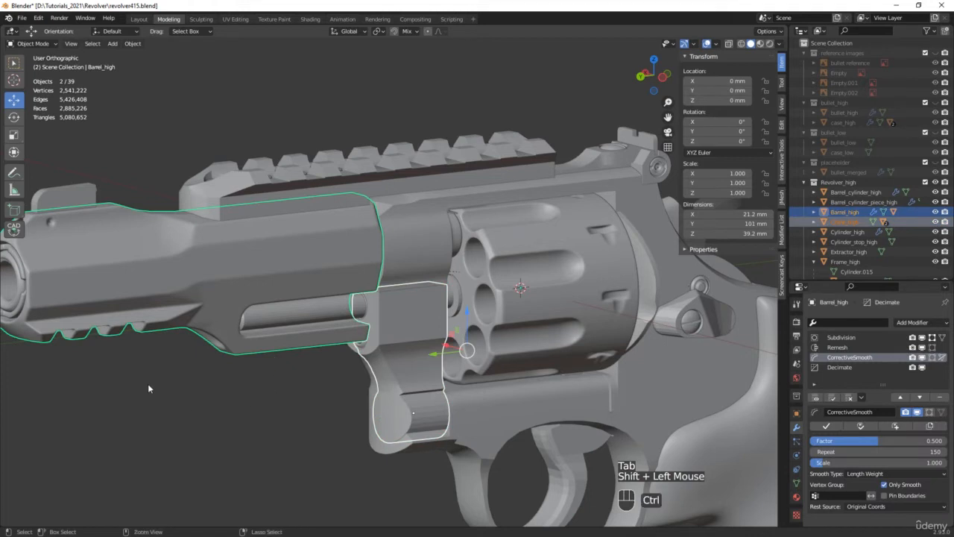
{"action": "key", "text": "ctrl+l"}
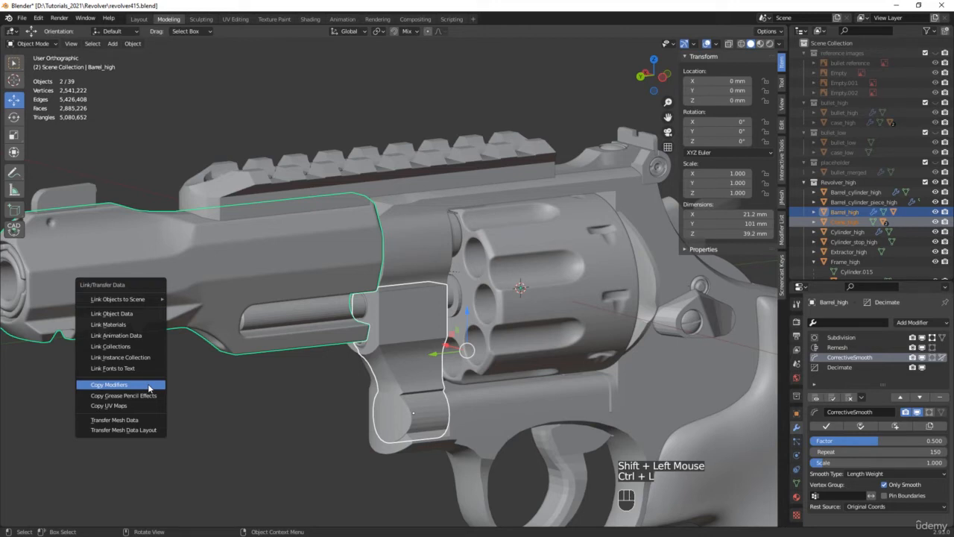
{"action": "left_click", "coordinate": [149, 388]}
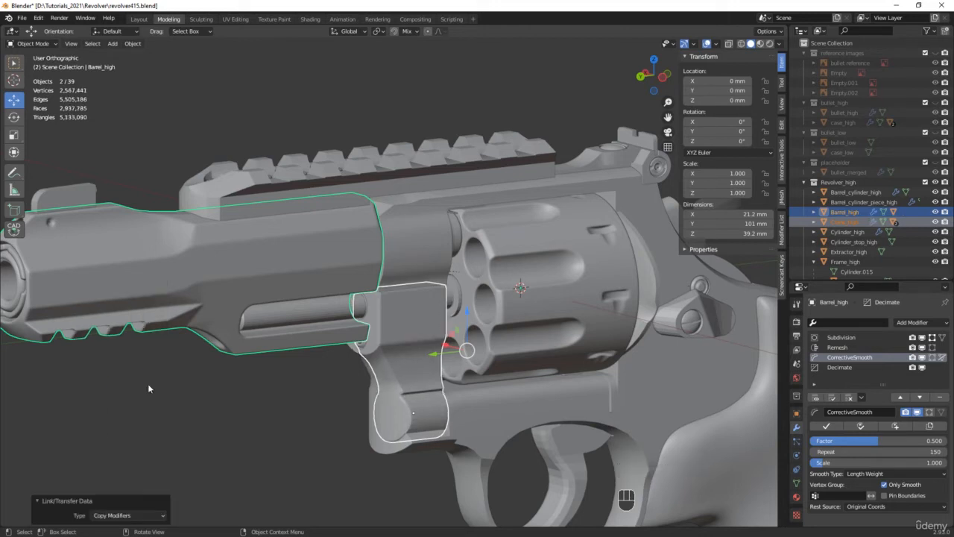
Examine the smoothed crane in isolation, restore the full revolver, and save the file as revolver416.blend.
{"action": "left_click", "coordinate": [415, 382]}
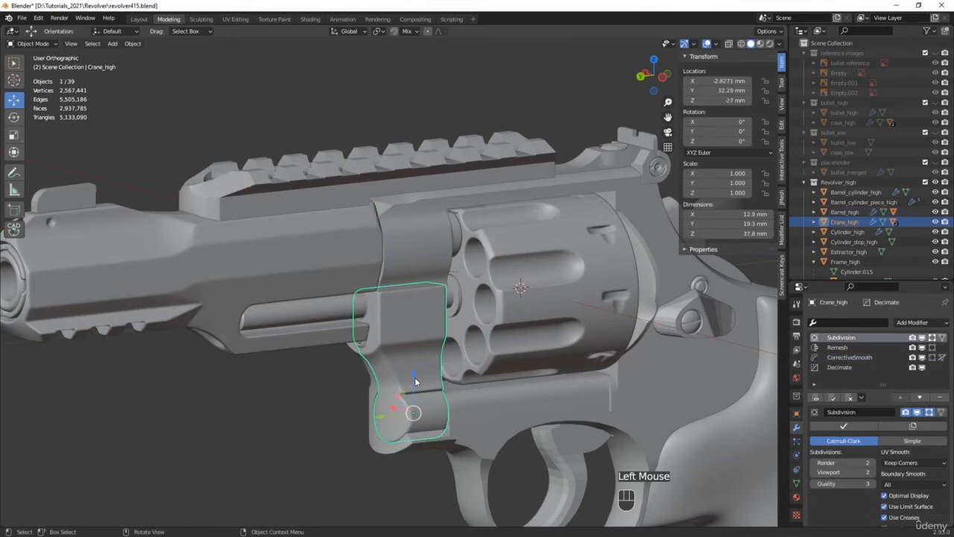
{"action": "key", "text": "KP_Divide"}
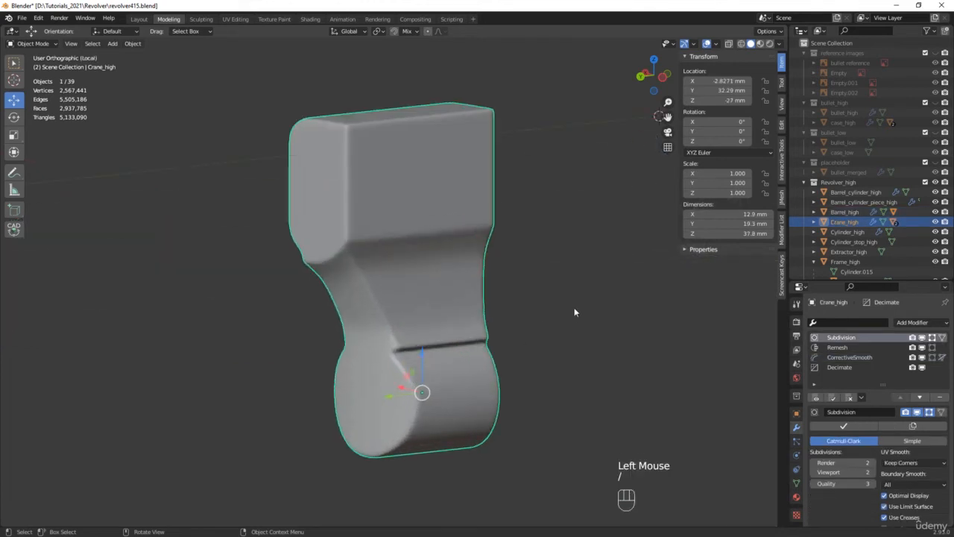
{"action": "middle_click_drag", "start_coordinate": [571, 317], "coordinate": [162, 322]}
{"action": "key", "text": "KP_Divide"}
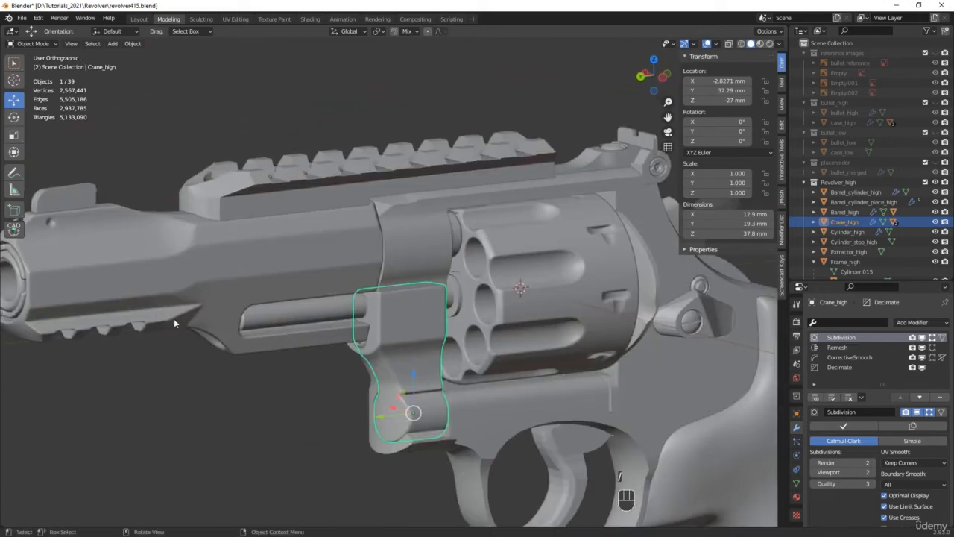
{"action": "key", "text": "ctrl+alt+s"}
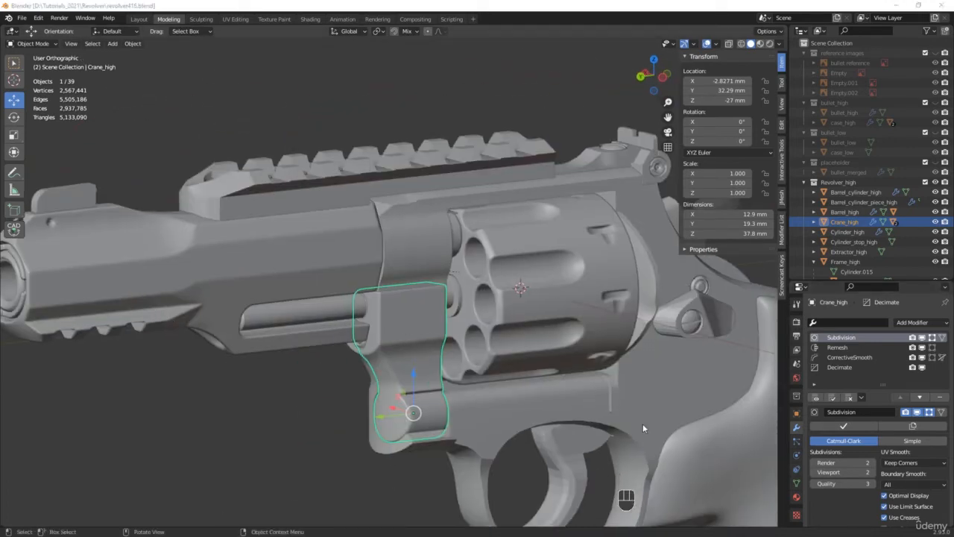
Open Cylinder_stop_high, the small block beneath the cylinder, for mesh editing with X-ray display on.
{"action": "left_click", "coordinate": [845, 231]}
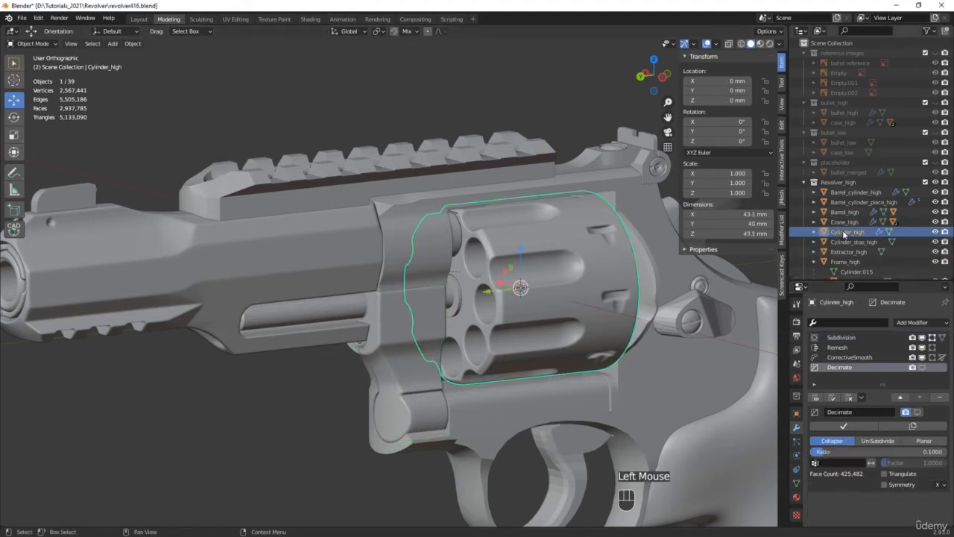
{"action": "left_click", "coordinate": [858, 242]}
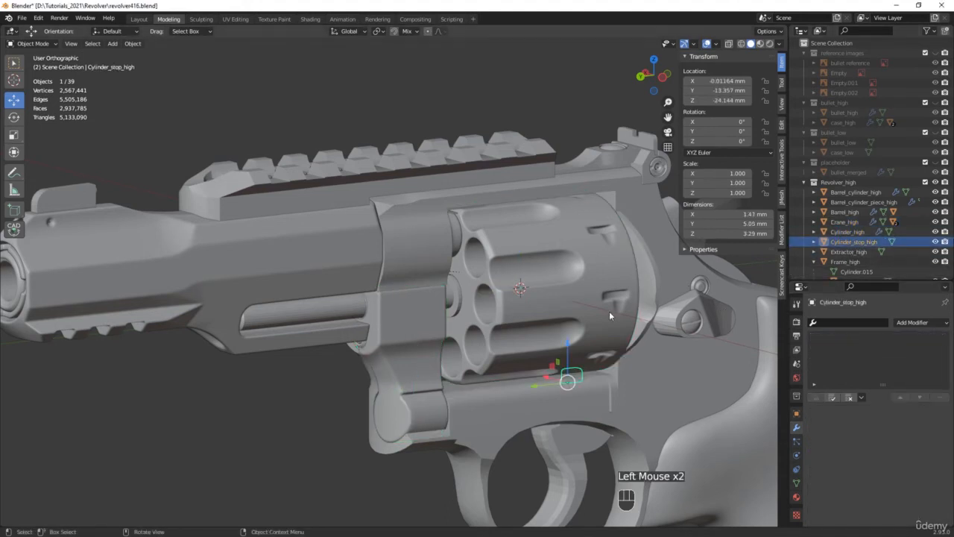
{"action": "middle_click_drag", "start_coordinate": [609, 311], "coordinate": [589, 315]}
{"action": "scroll", "coordinate": [571, 386], "scroll_direction": "up", "scroll_amount": 4}
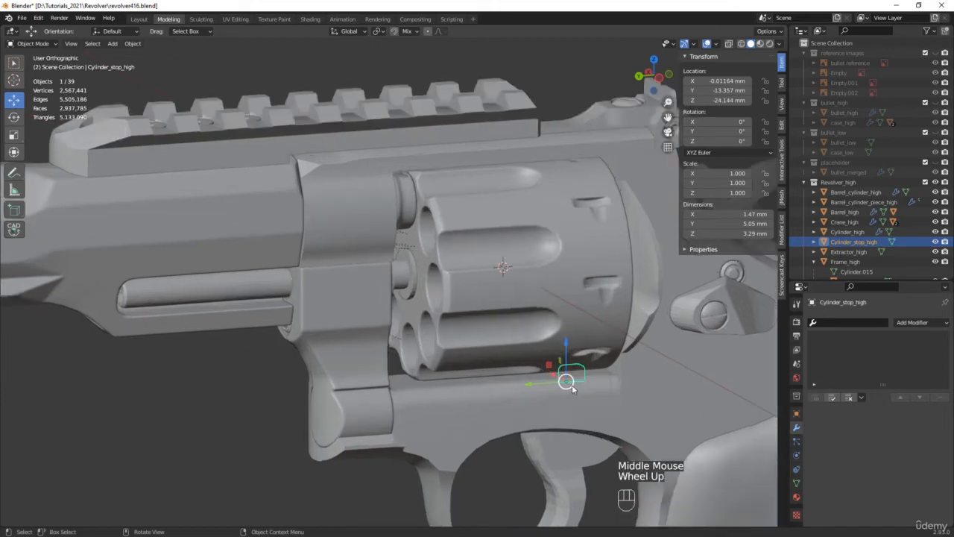
{"action": "key", "text": "alt+z"}
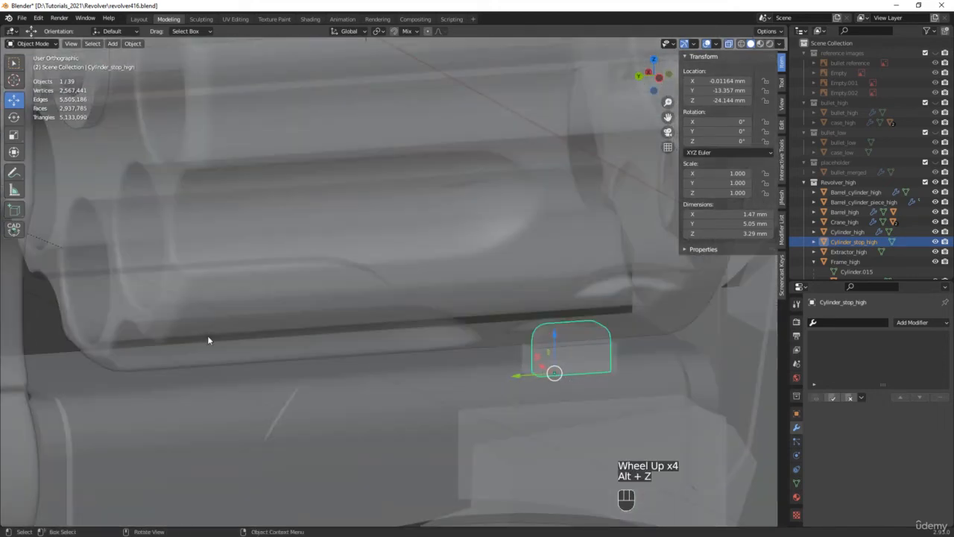
{"action": "key", "text": "Tab"}
Select the cylinder stop's sharp edges at 30° sharpness and crease them to 1.00.
{"action": "left_click", "coordinate": [45, 321]}
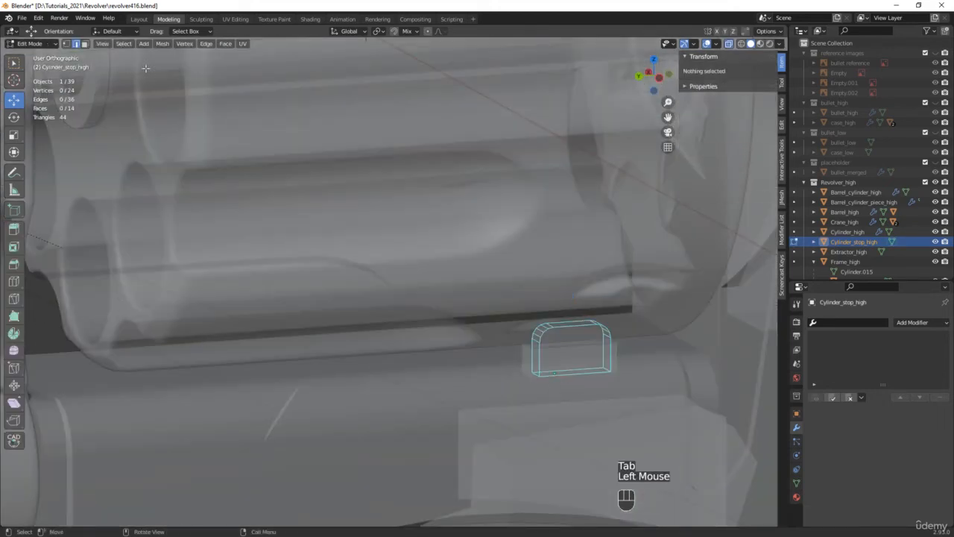
{"action": "left_click", "coordinate": [123, 47]}
{"action": "left_click", "coordinate": [123, 46]}
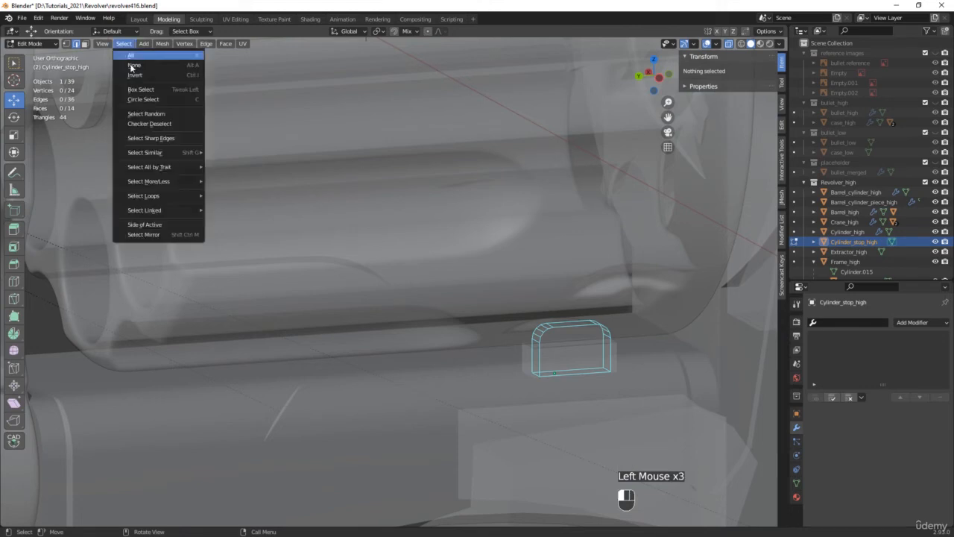
{"action": "left_click", "coordinate": [158, 140]}
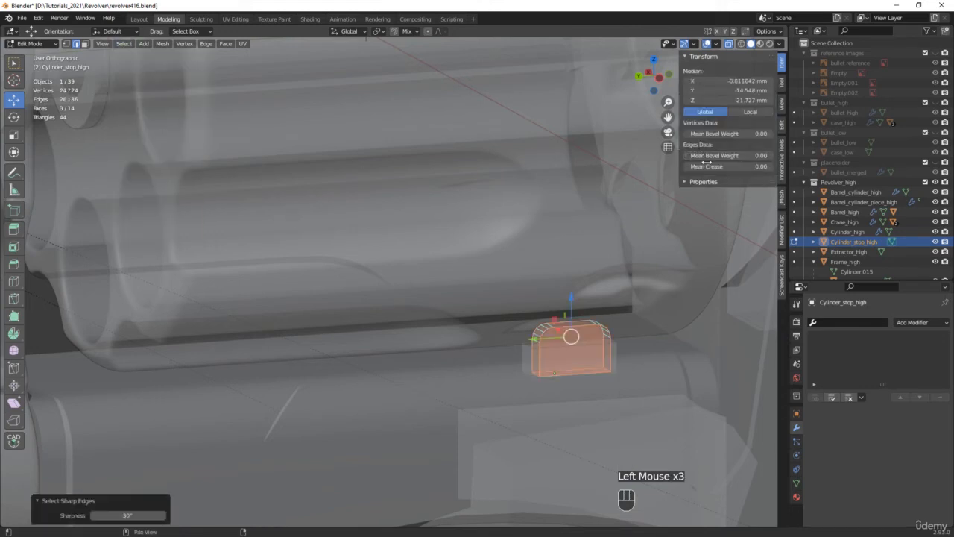
{"action": "left_click_drag", "start_coordinate": [708, 170], "coordinate": [776, 170]}
{"action": "scroll", "coordinate": [491, 261], "scroll_direction": "down", "scroll_amount": 4}
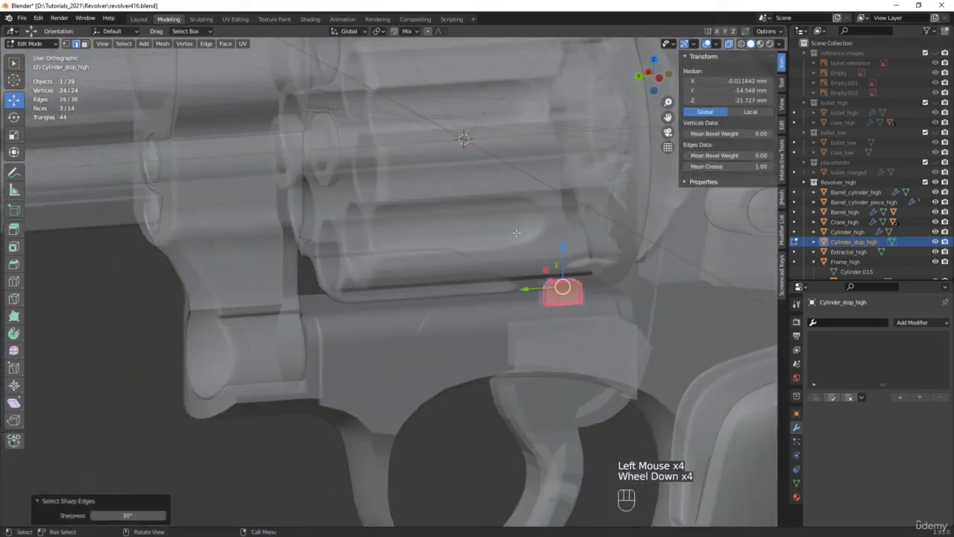
Restore the opaque display, finish mesh editing, and copy the modifiers from Crane_high to Cylinder_stop_high.
{"action": "key", "text": "alt+z"}
{"action": "key", "text": "Tab"}
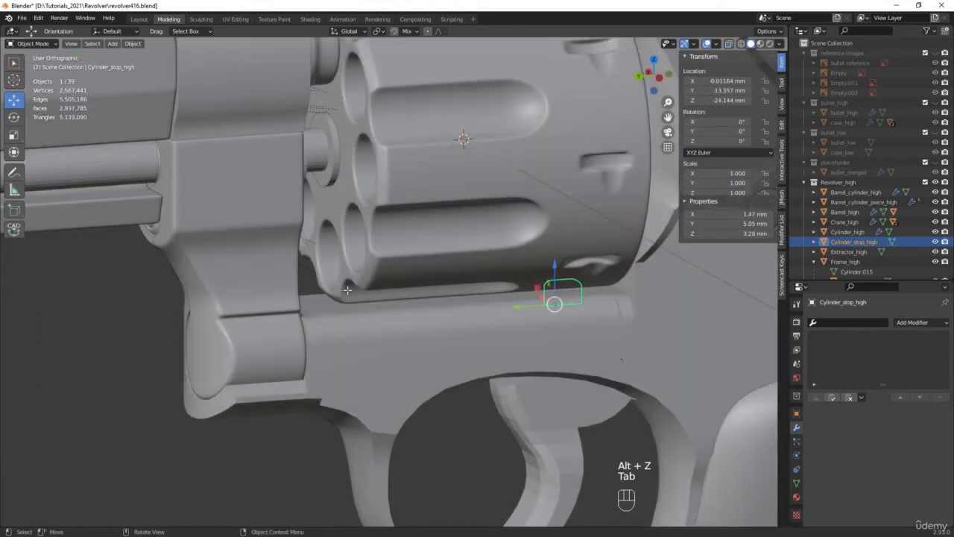
{"action": "left_click", "coordinate": [261, 300], "text": "shift"}
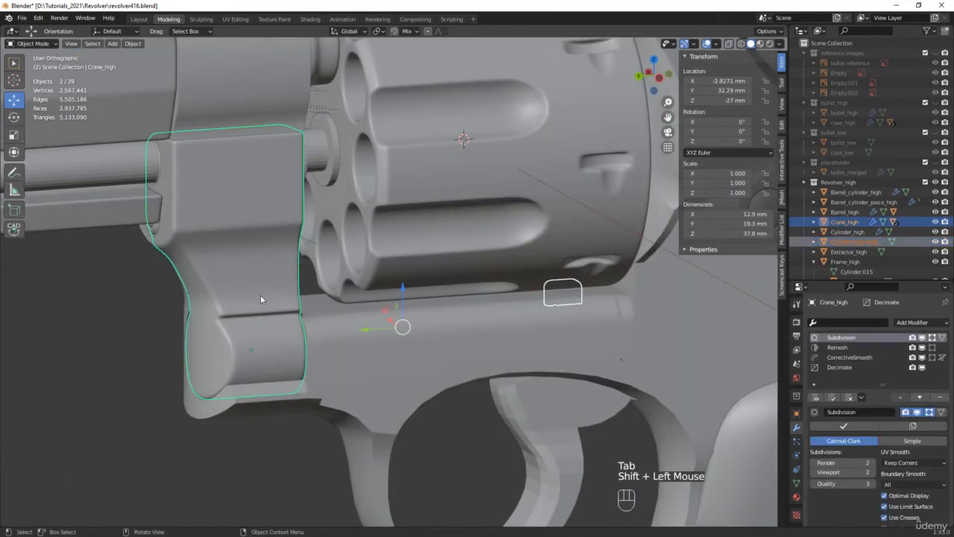
{"action": "key", "text": "ctrl+l"}
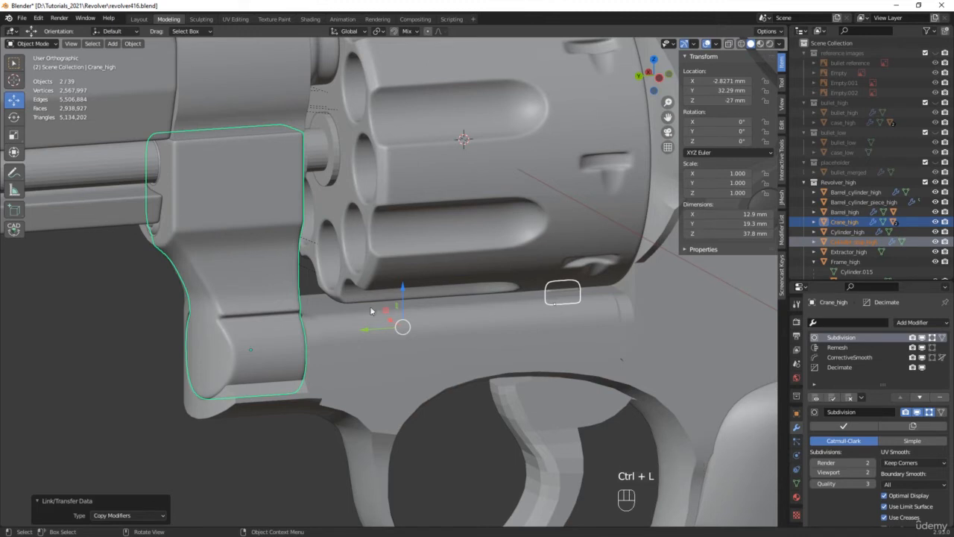
Set the CorrectiveSmooth modifier's Repeat to 100 on Cylinder_stop_high.
{"action": "scroll", "coordinate": [549, 296], "scroll_direction": "up", "scroll_amount": 4}
{"action": "left_click", "coordinate": [549, 302]}
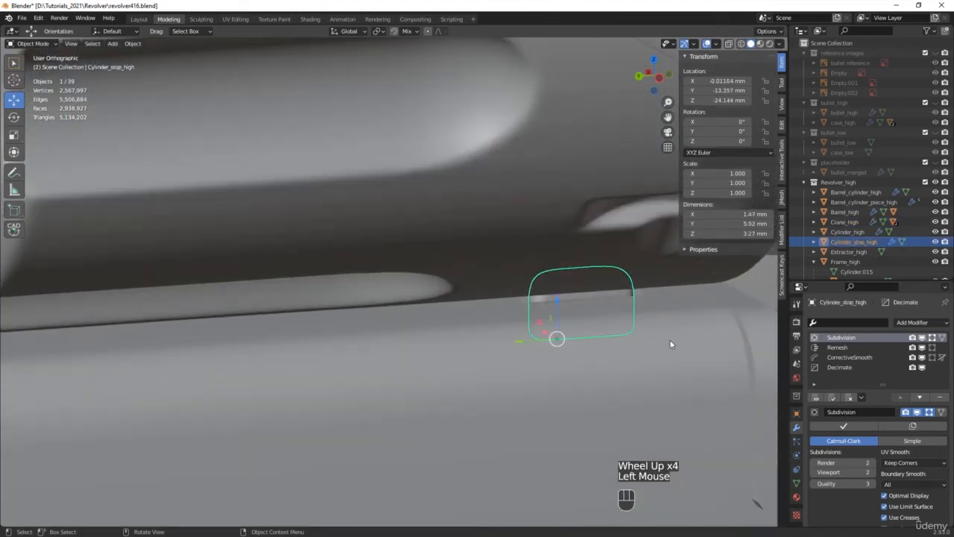
{"action": "left_click", "coordinate": [846, 359]}
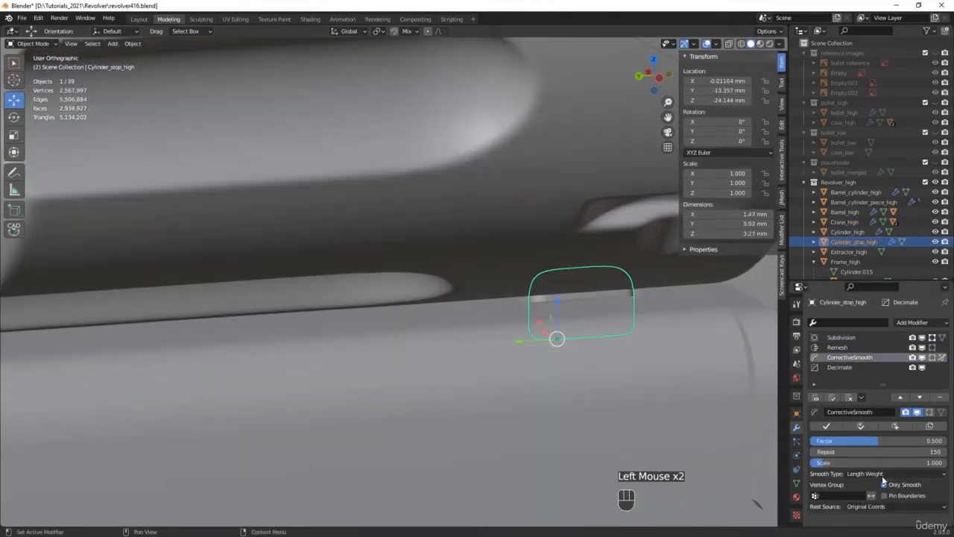
{"action": "left_click", "coordinate": [928, 452]}
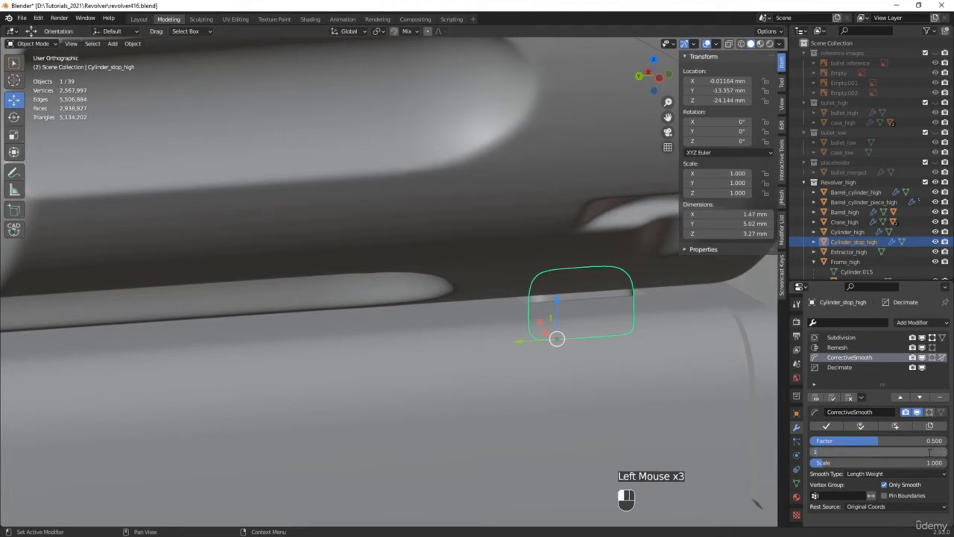
{"action": "type", "text": "00"}
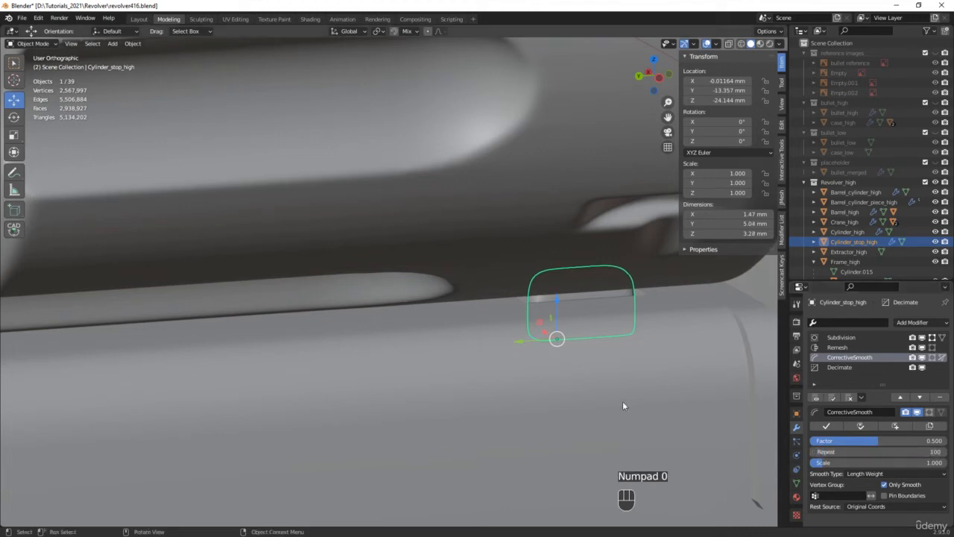
Isolate Extractor_high, the star-shaped plate behind the cylinder, and open it for mesh editing.
{"action": "scroll", "coordinate": [481, 332], "scroll_direction": "down", "scroll_amount": 3}
{"action": "left_click", "coordinate": [837, 254]}
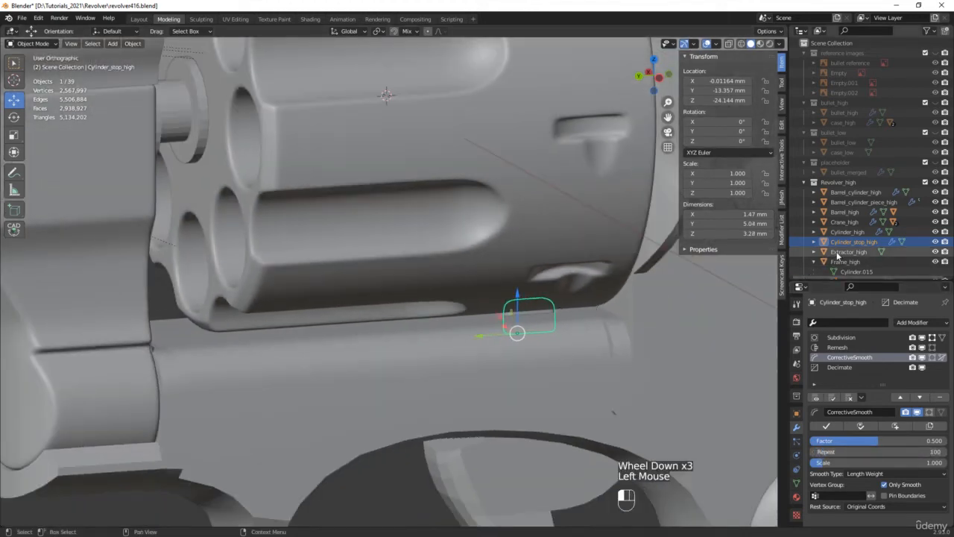
{"action": "scroll", "coordinate": [601, 278], "scroll_direction": "down", "scroll_amount": 2}
{"action": "middle_click_drag", "start_coordinate": [601, 278], "coordinate": [511, 253]}
{"action": "key", "text": "slash"}
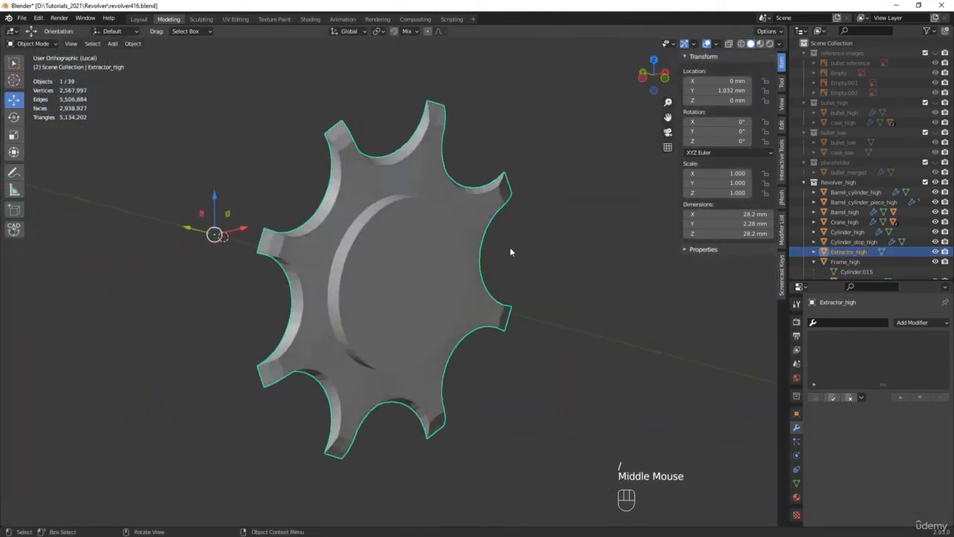
{"action": "key", "text": "Tab"}
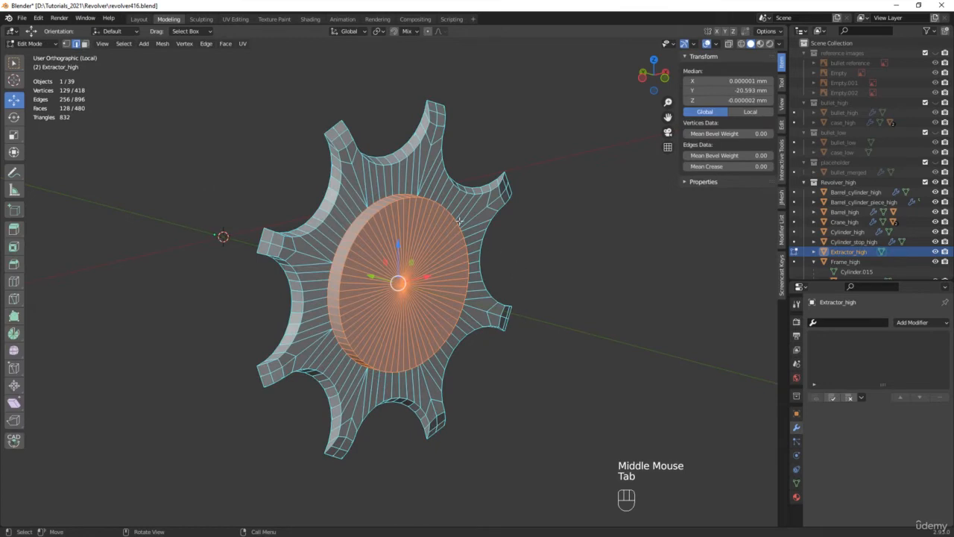
Clear the current selection and select the extractor's sharp edges at 30° sharpness.
{"action": "left_click", "coordinate": [132, 57]}
{"action": "left_click", "coordinate": [124, 44]}
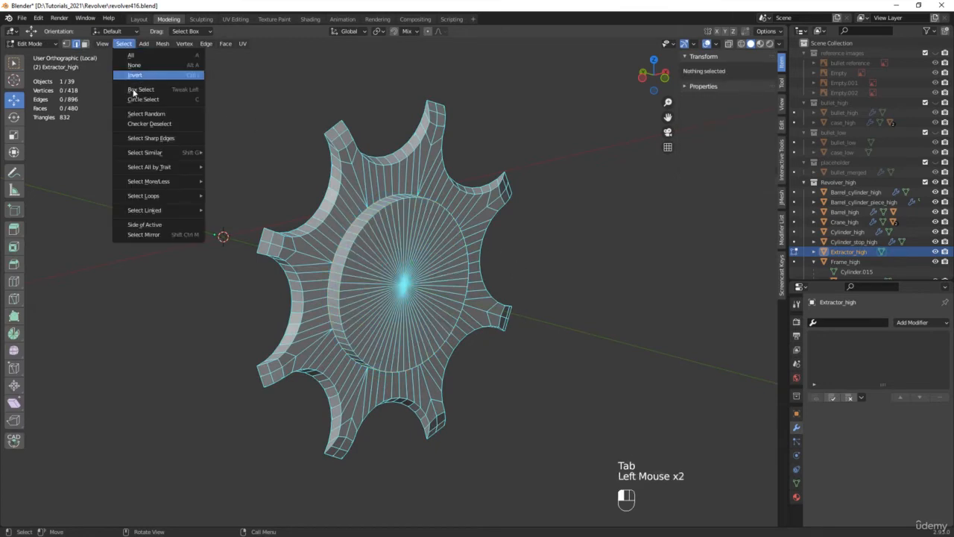
{"action": "left_click", "coordinate": [154, 141]}
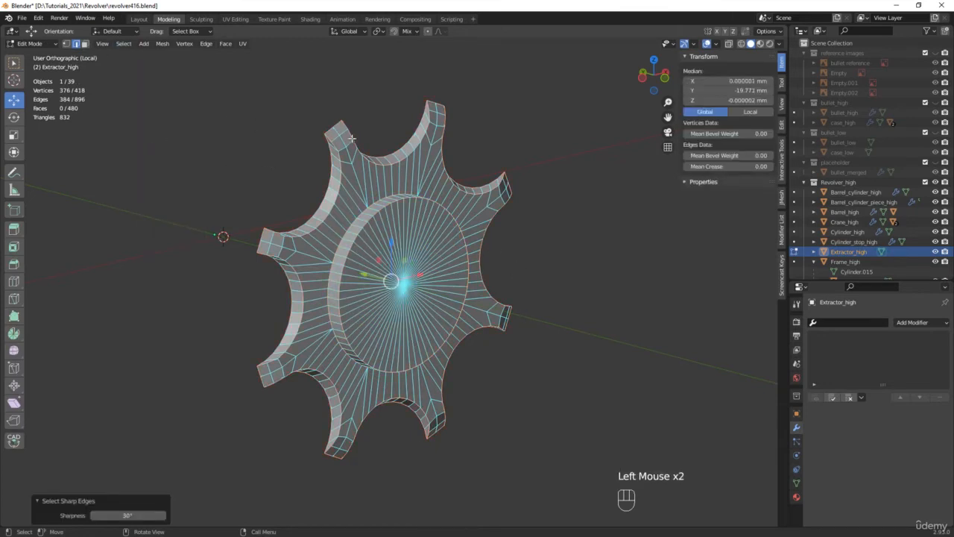
Add the short edges crossing each of the extractor's eight teeth near the tip to the sharp-edge selection.
{"action": "scroll", "coordinate": [351, 138], "scroll_direction": "up", "scroll_amount": 2}
{"action": "middle_click_drag", "start_coordinate": [351, 138], "coordinate": [328, 153]}
{"action": "left_click", "coordinate": [329, 153], "text": "shift"}
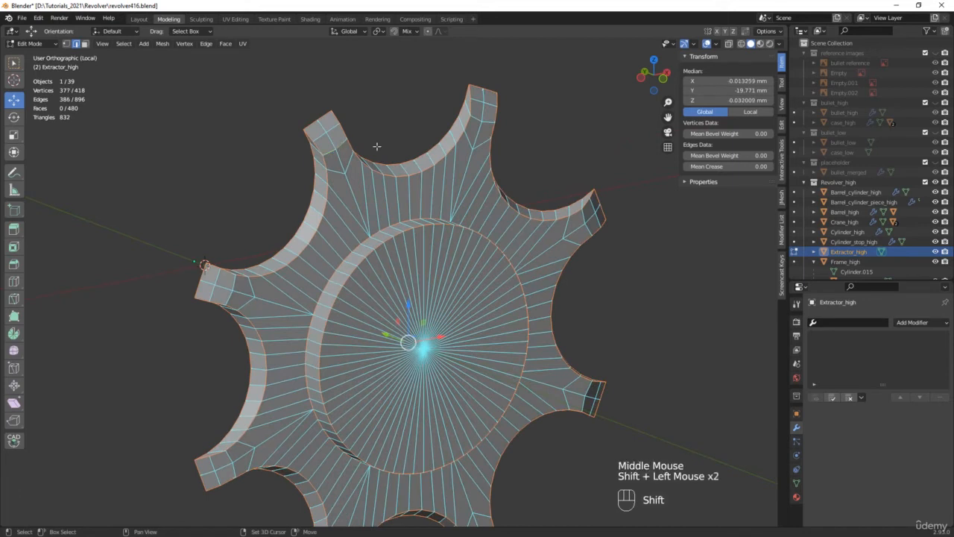
{"action": "left_click", "coordinate": [488, 122], "text": "shift"}
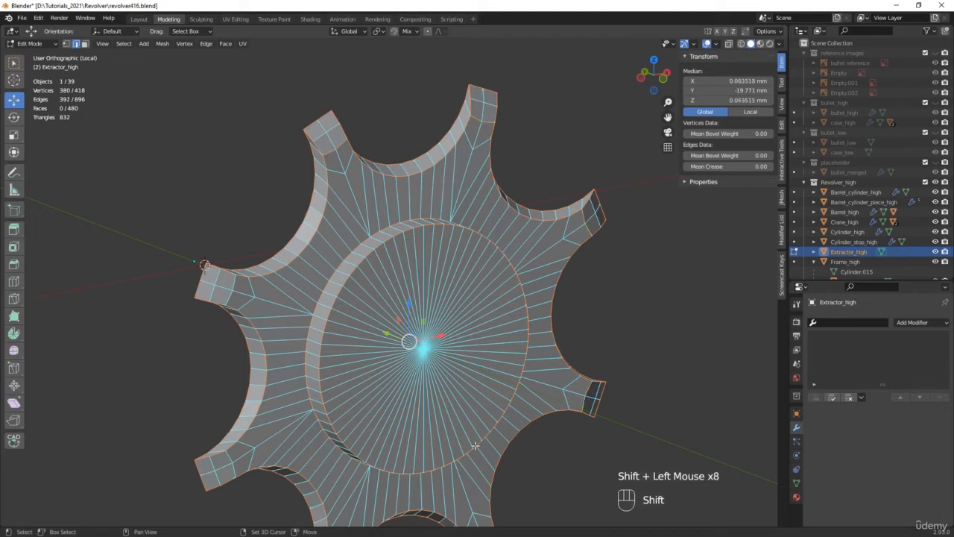
{"action": "middle_click_drag", "start_coordinate": [475, 445], "coordinate": [493, 412], "text": "shift"}
{"action": "left_click", "coordinate": [496, 401], "text": "shift"}
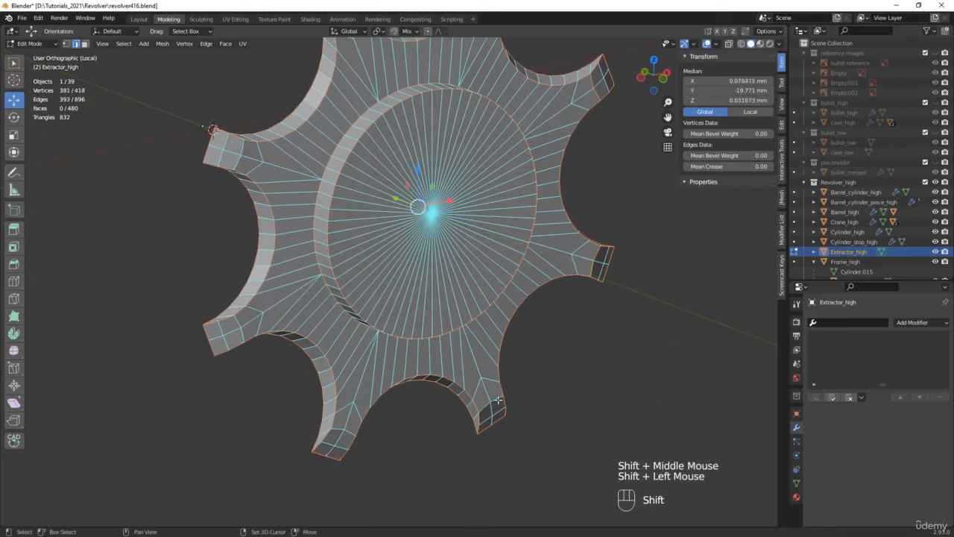
{"action": "left_click", "coordinate": [347, 431], "text": "shift"}
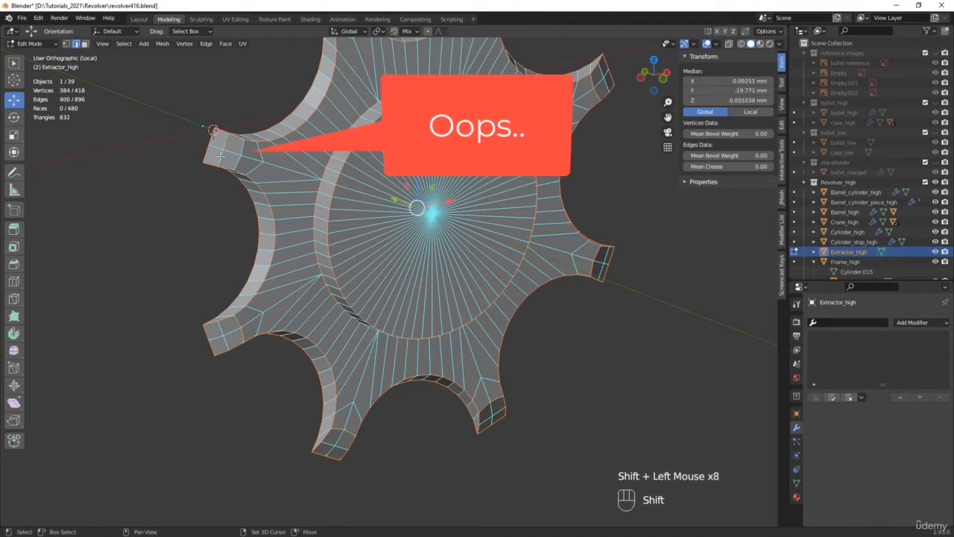
{"action": "middle_click_drag", "start_coordinate": [220, 155], "coordinate": [215, 249], "text": "shift"}
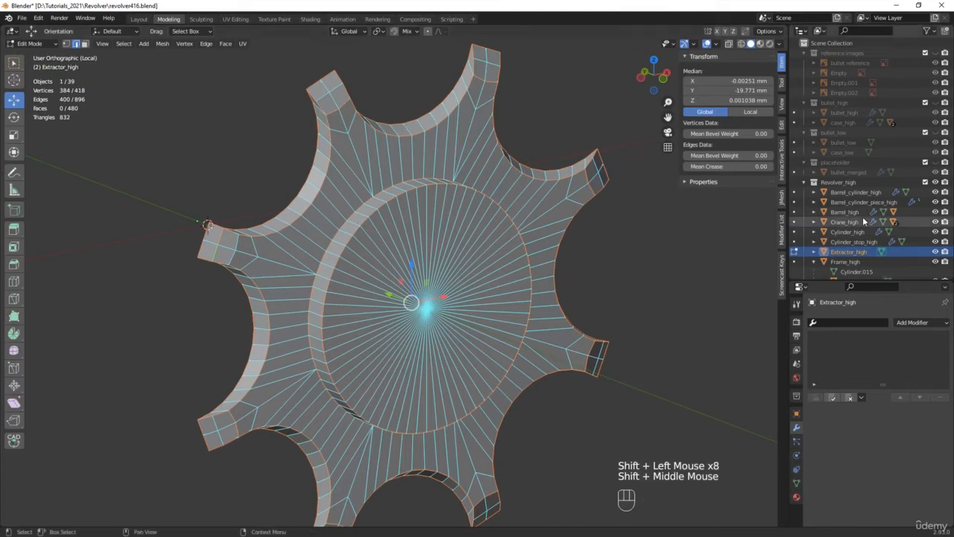
Crease the selected extractor edges to 1.00, restore the full revolver, and finish mesh editing.
{"action": "left_click_drag", "start_coordinate": [720, 166], "coordinate": [760, 166]}
{"action": "scroll", "coordinate": [542, 234], "scroll_direction": "down", "scroll_amount": 1}
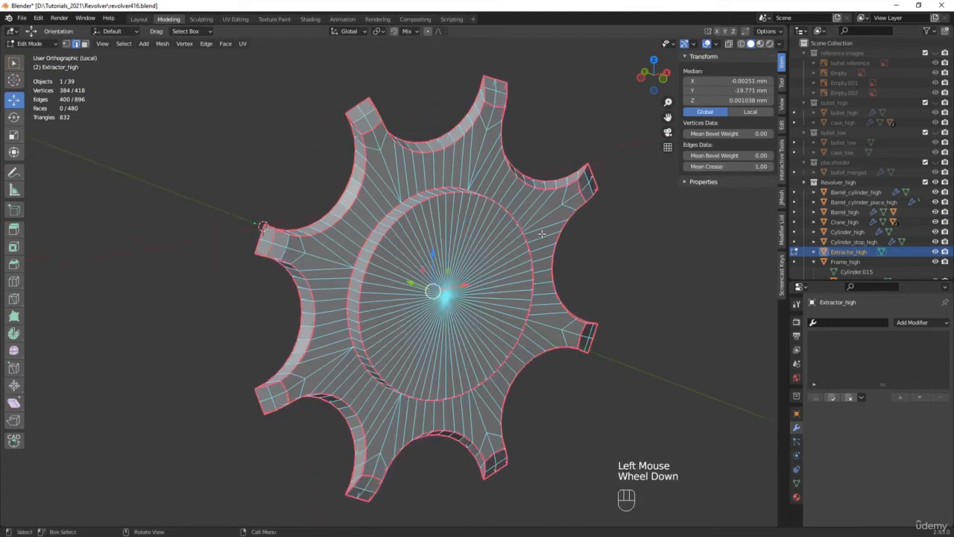
{"action": "middle_click_drag", "start_coordinate": [542, 234], "coordinate": [547, 222]}
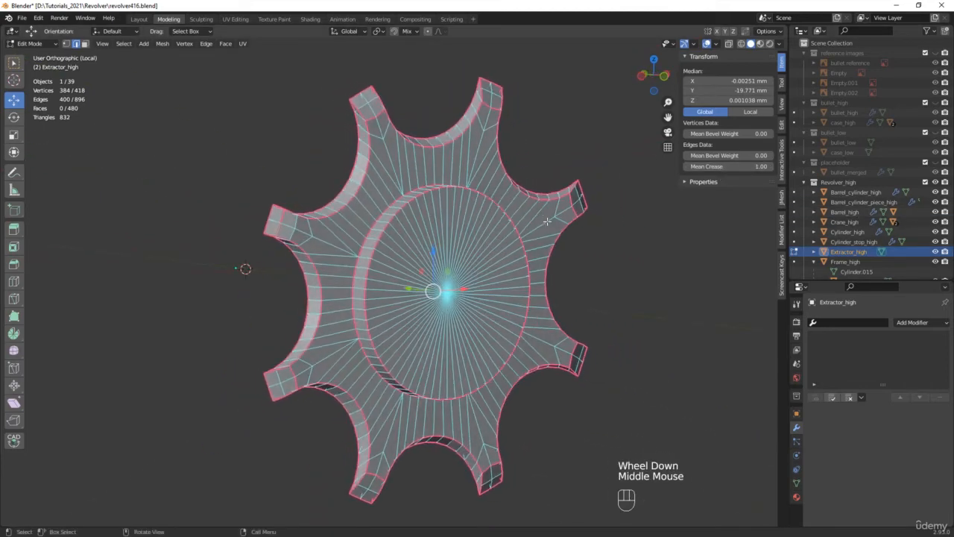
{"action": "key", "text": "slash"}
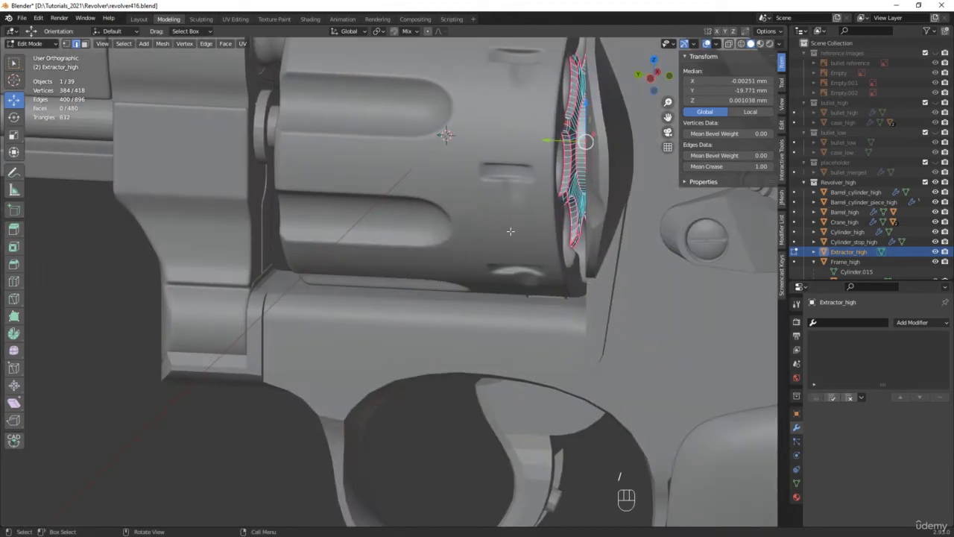
{"action": "key", "text": "Tab"}
Copy the modifiers from Cylinder_stop_high to Extractor_high.
{"action": "scroll", "coordinate": [555, 295], "scroll_direction": "up", "scroll_amount": 4}
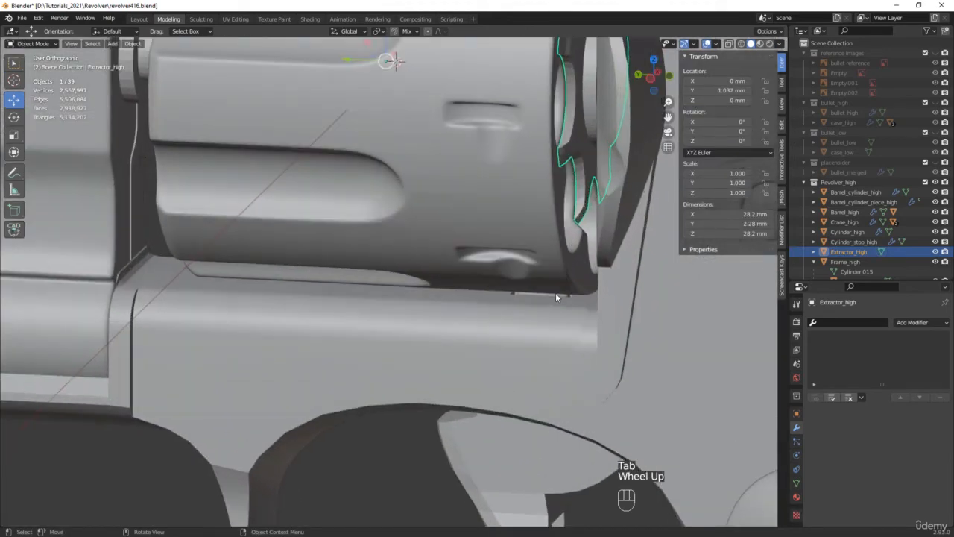
{"action": "left_click", "coordinate": [556, 293], "text": "shift"}
{"action": "key", "text": "ctrl+z"}
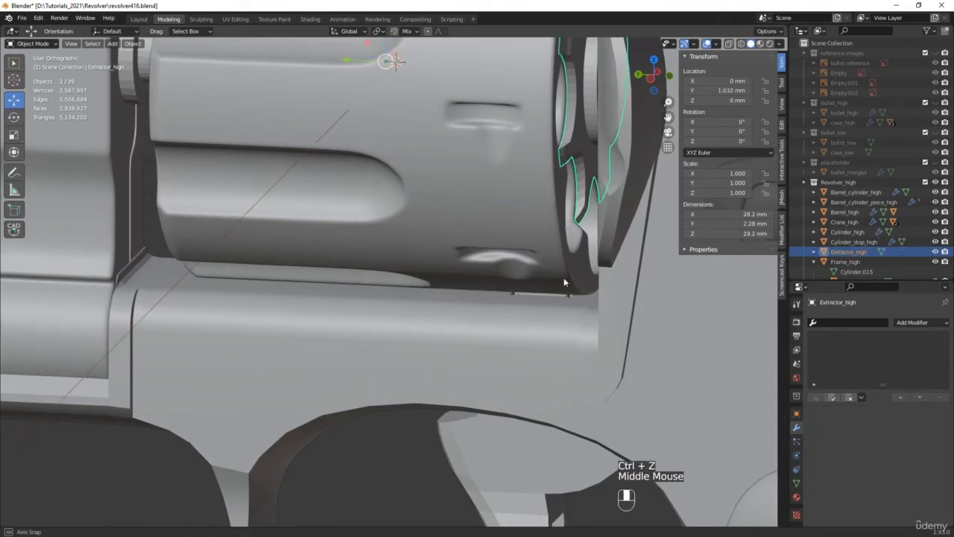
{"action": "scroll", "coordinate": [550, 303], "scroll_direction": "up", "scroll_amount": 3}
{"action": "middle_click_drag", "start_coordinate": [563, 278], "coordinate": [542, 288]}
{"action": "left_click", "coordinate": [561, 294], "text": "shift"}
{"action": "scroll", "coordinate": [561, 293], "scroll_direction": "down", "scroll_amount": 2}
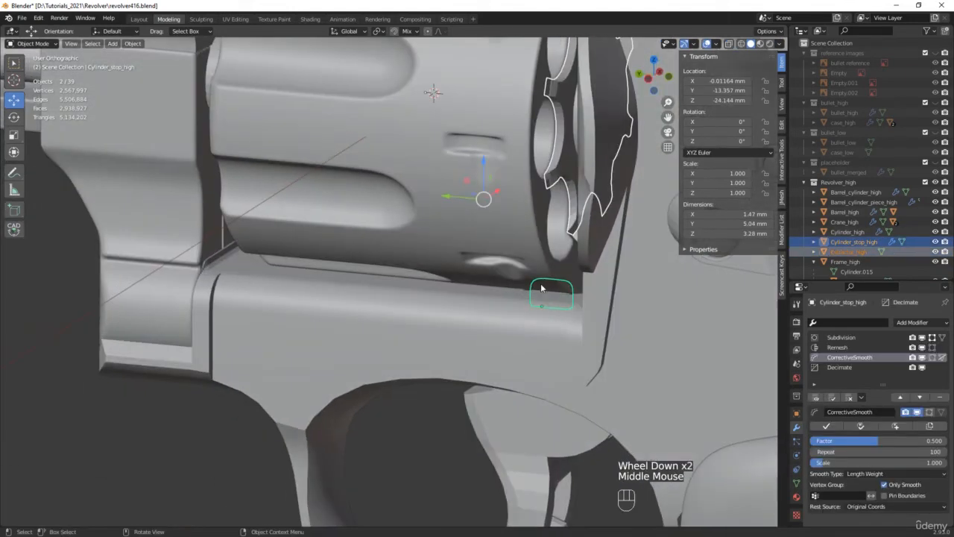
{"action": "key", "text": "ctrl+l"}
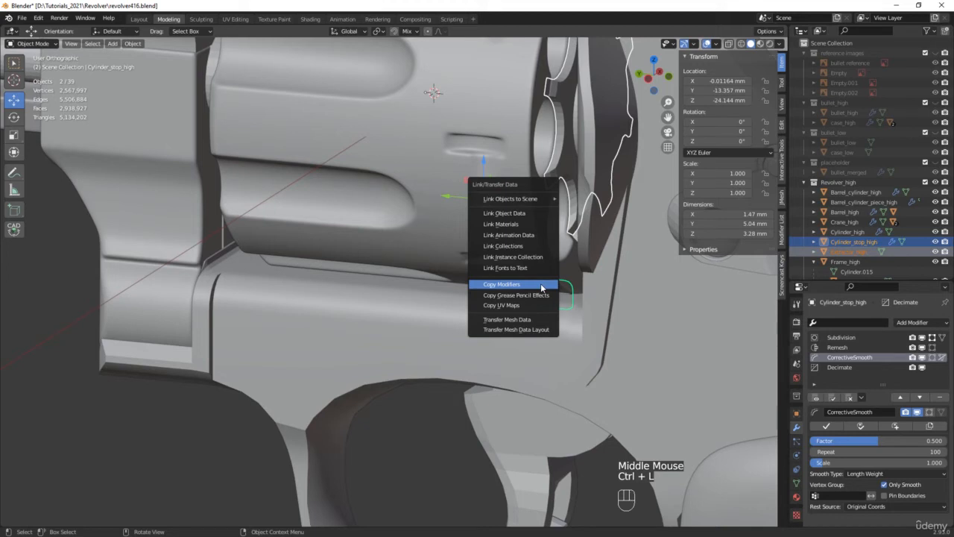
{"action": "left_click", "coordinate": [541, 285]}
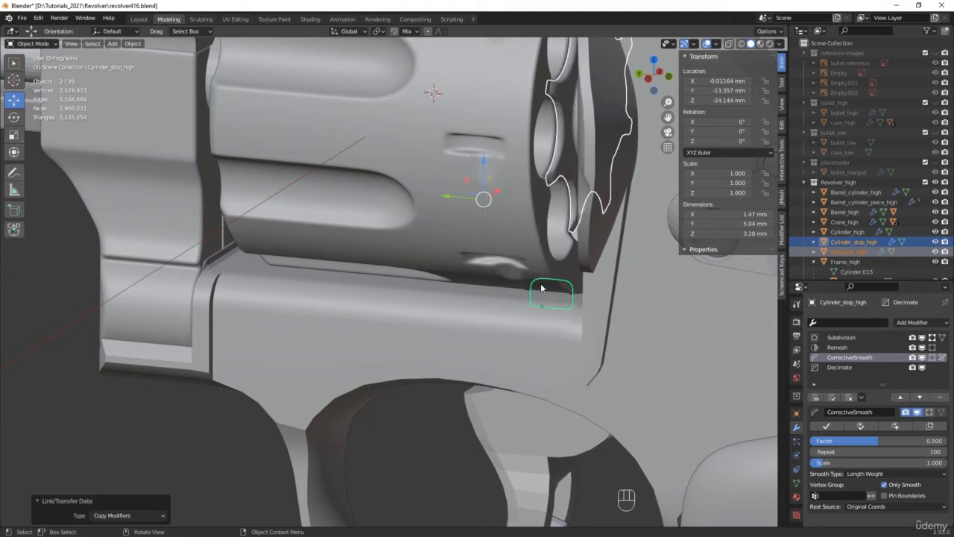
Set the CorrectiveSmooth Repeat to 75 on the isolated Extractor_high, then restore the full revolver.
{"action": "left_click", "coordinate": [552, 164]}
{"action": "key", "text": "KP_Divide"}
{"action": "middle_click_drag", "start_coordinate": [552, 164], "coordinate": [477, 189]}
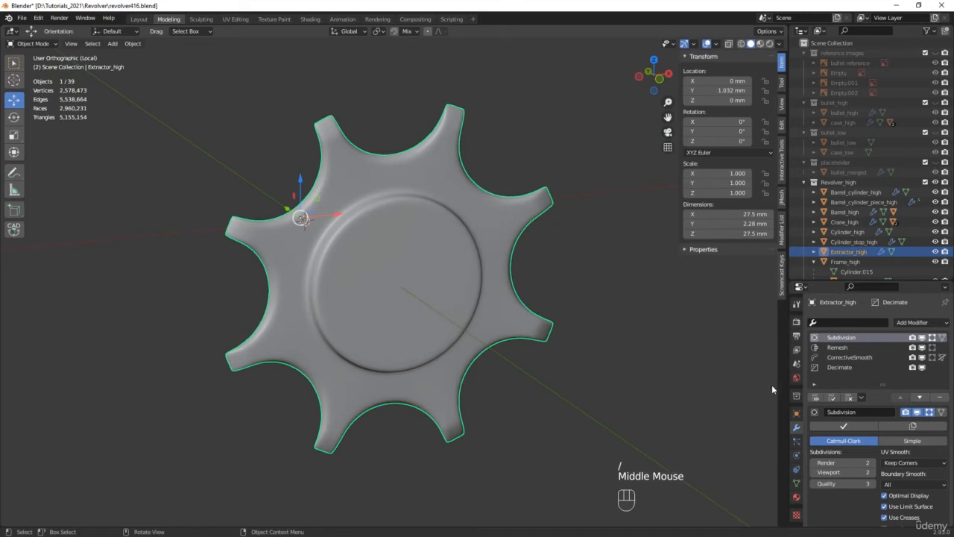
{"action": "left_click", "coordinate": [854, 357]}
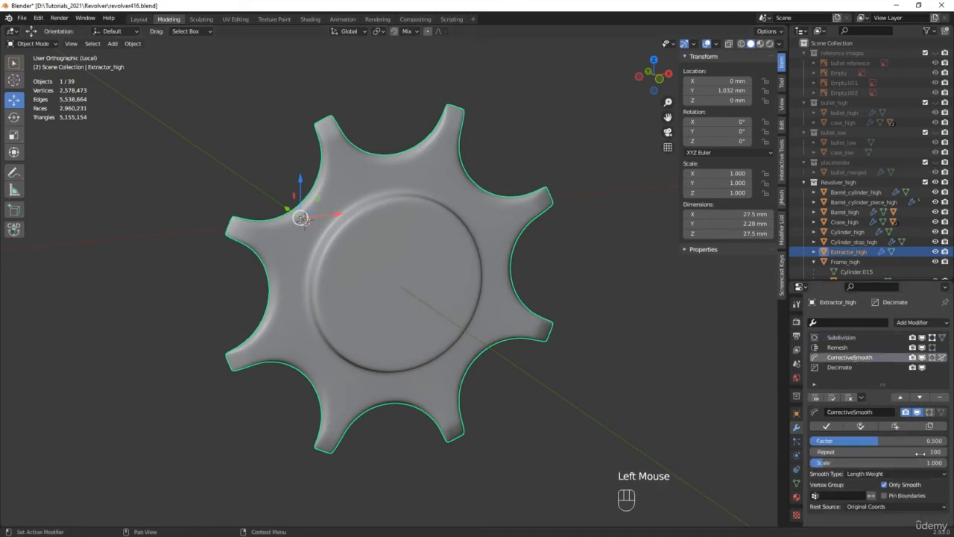
{"action": "double_click", "coordinate": [879, 452]}
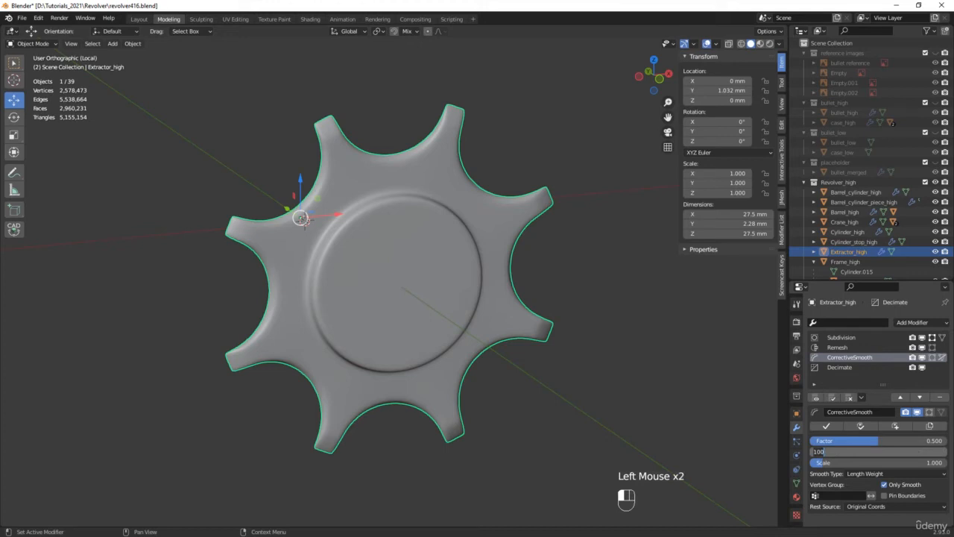
{"action": "type", "text": "75"}
{"action": "key", "text": "Return"}
{"action": "mouse_move", "coordinate": [500, 396]}
{"action": "middle_mouse_down"}
{"action": "mouse_move", "coordinate": [452, 395]}
{"action": "mouse_move", "coordinate": [524, 396]}
{"action": "mouse_move", "coordinate": [511, 383]}
{"action": "middle_mouse_up"}
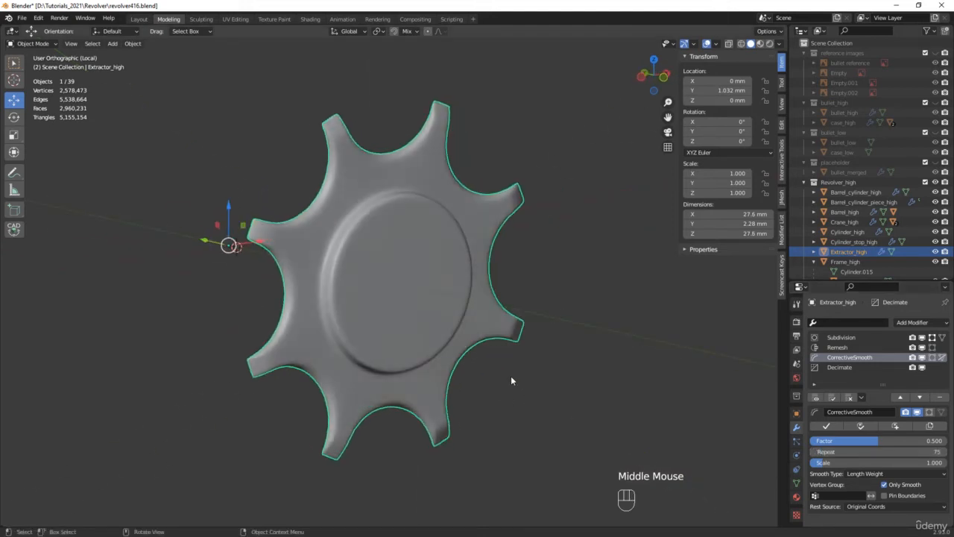
{"action": "key", "text": "KP_Divide"}
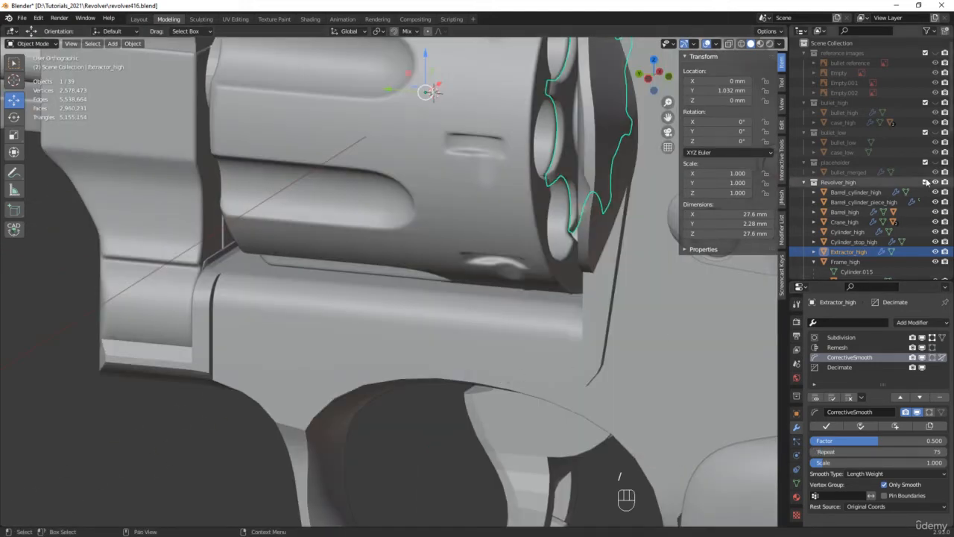
Isolate Frame_high and save the file as revolver417.blend.
{"action": "left_click", "coordinate": [818, 263]}
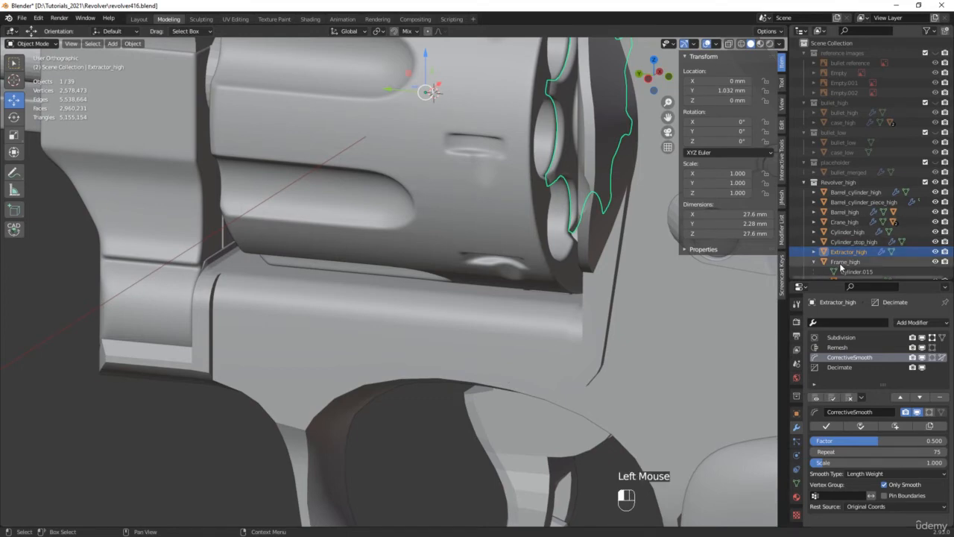
{"action": "scroll", "coordinate": [514, 256], "scroll_direction": "down", "scroll_amount": 2}
{"action": "key", "text": "KP_Divide"}
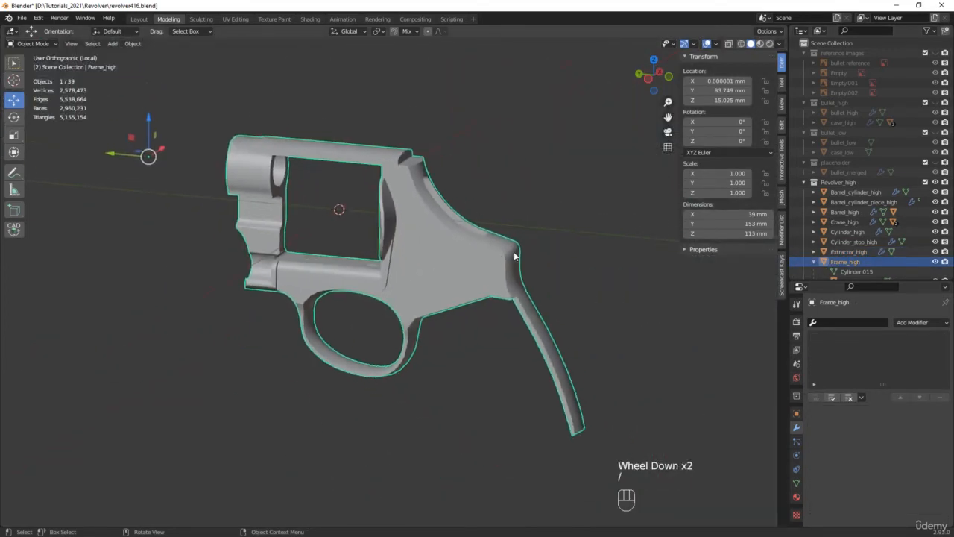
{"action": "middle_click_drag", "start_coordinate": [514, 257], "coordinate": [370, 168]}
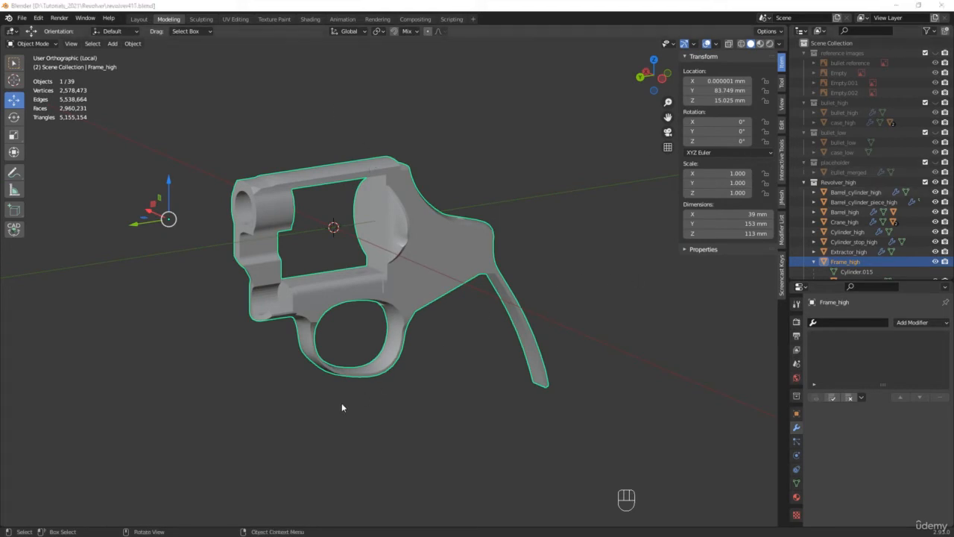
Open the frame for mesh editing and dissolve the four diagonal edges fanning out from the center vertex at the trigger guard's front base.
{"action": "middle_click_drag", "start_coordinate": [341, 407], "coordinate": [279, 261]}
{"action": "scroll", "coordinate": [279, 260], "scroll_direction": "up", "scroll_amount": 3}
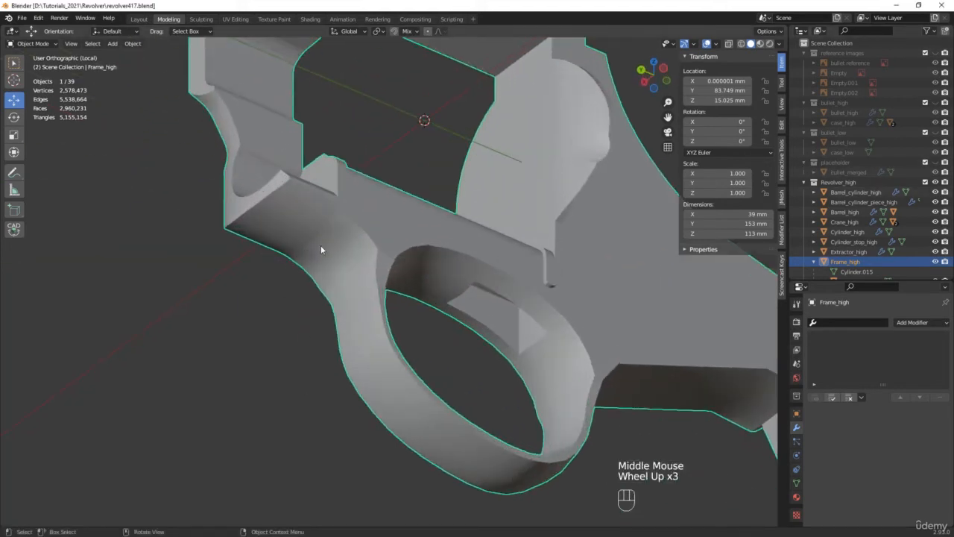
{"action": "key", "text": "Tab"}
{"action": "scroll", "coordinate": [323, 247], "scroll_direction": "up", "scroll_amount": 6}
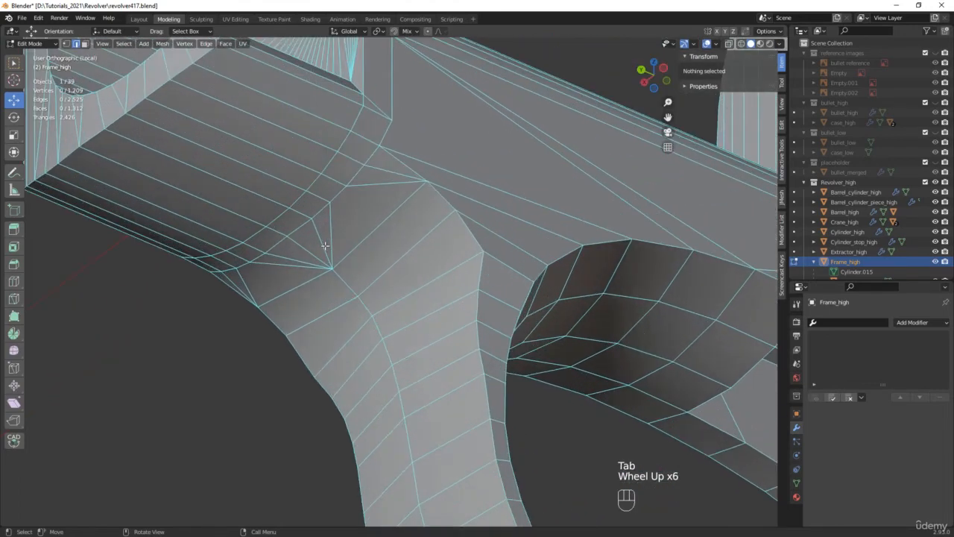
{"action": "left_click", "coordinate": [330, 239]}
{"action": "left_click", "coordinate": [330, 240], "text": "shift"}
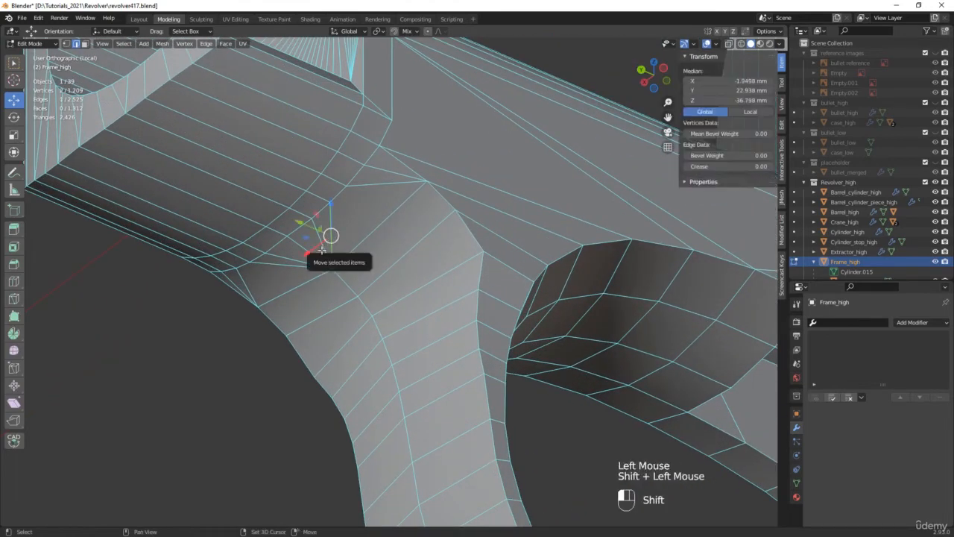
{"action": "middle_click_drag", "start_coordinate": [331, 240], "coordinate": [267, 243]}
{"action": "left_click", "coordinate": [268, 242], "text": "shift"}
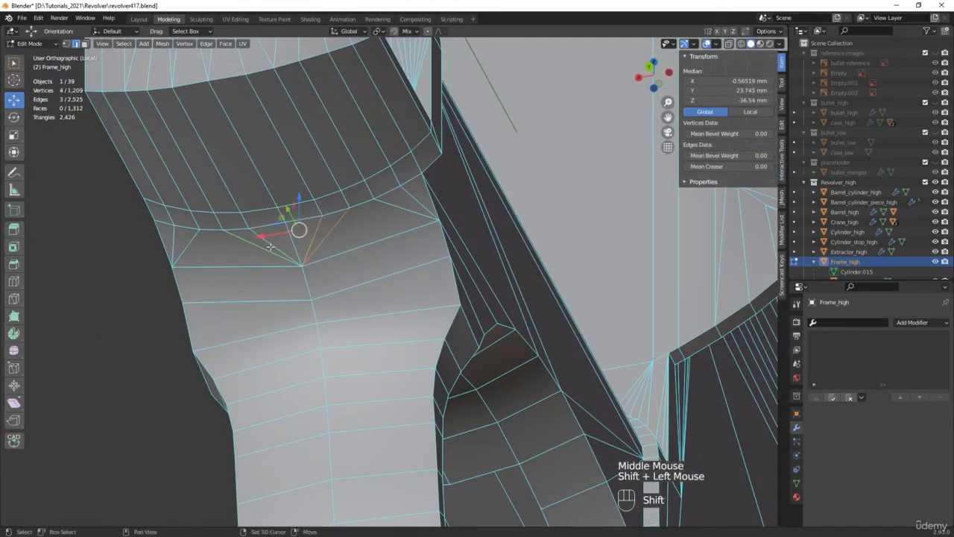
{"action": "left_click", "coordinate": [273, 248], "text": "shift"}
{"action": "key", "text": "x"}
{"action": "left_click", "coordinate": [275, 249]}
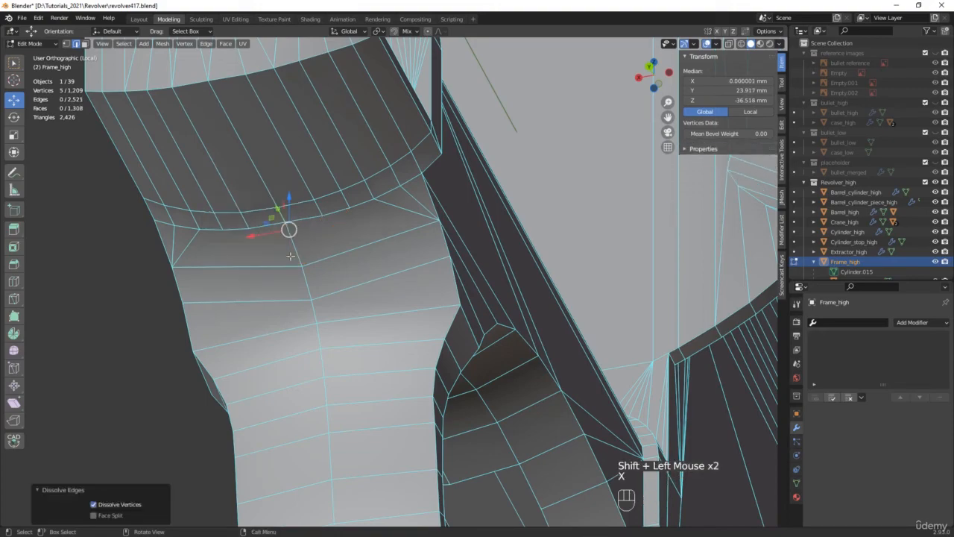
Bevel the centerline edges running along the trigger guard's outer face by about 3.9 mm with 4 segments.
{"action": "left_click", "coordinate": [304, 281]}
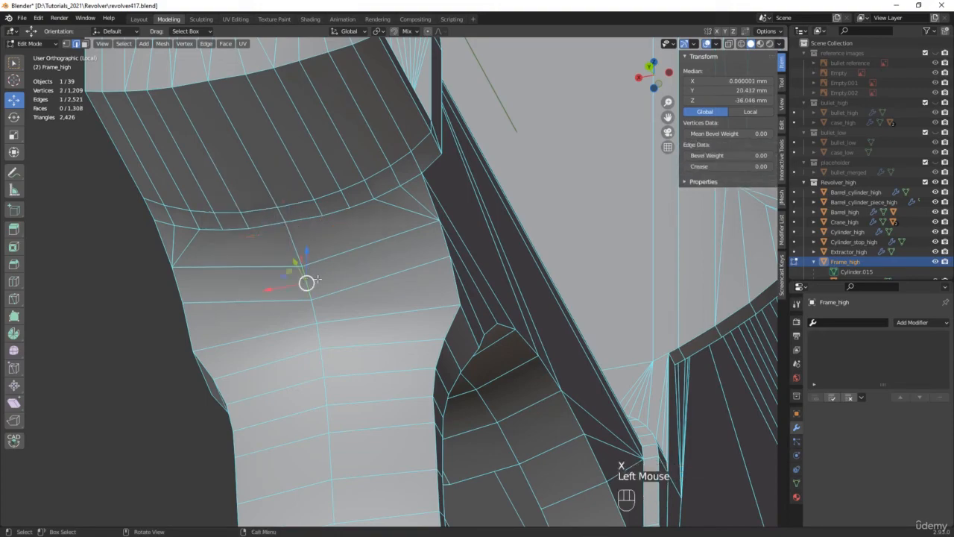
{"action": "scroll", "coordinate": [305, 281], "scroll_direction": "down", "scroll_amount": 4}
{"action": "middle_click_drag", "start_coordinate": [304, 281], "coordinate": [328, 290]}
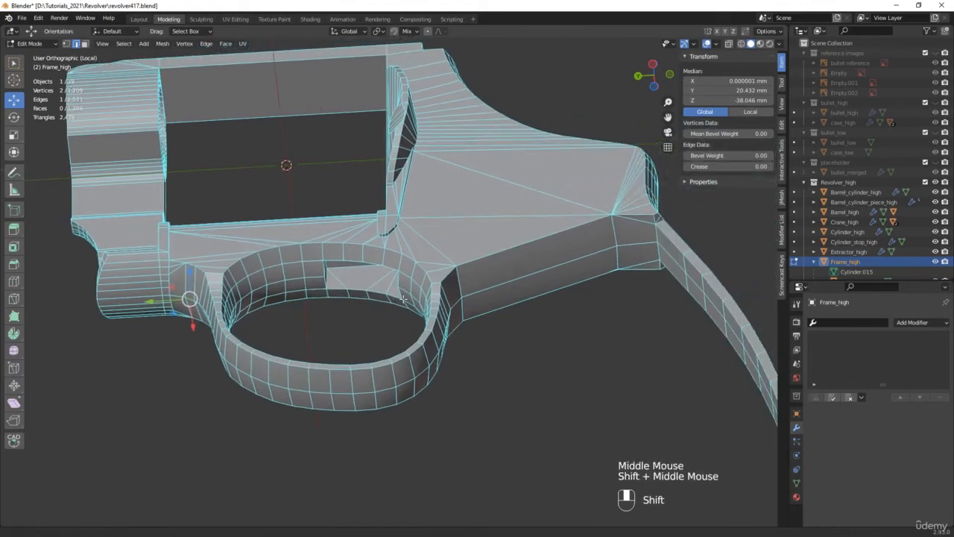
{"action": "left_click", "coordinate": [504, 284], "text": "ctrl"}
{"action": "middle_click_drag", "start_coordinate": [264, 322], "coordinate": [245, 286]}
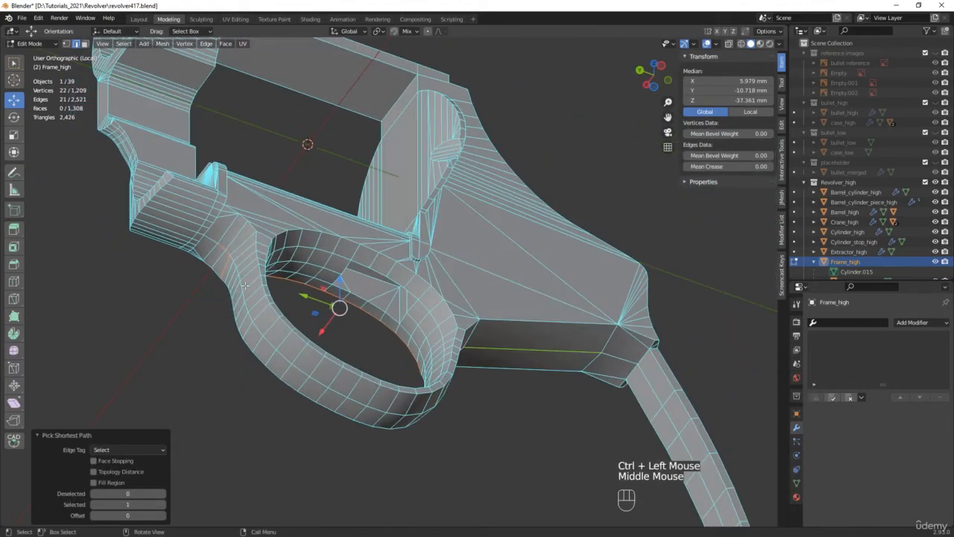
{"action": "left_click", "coordinate": [223, 247]}
{"action": "left_click", "coordinate": [387, 413], "text": "ctrl"}
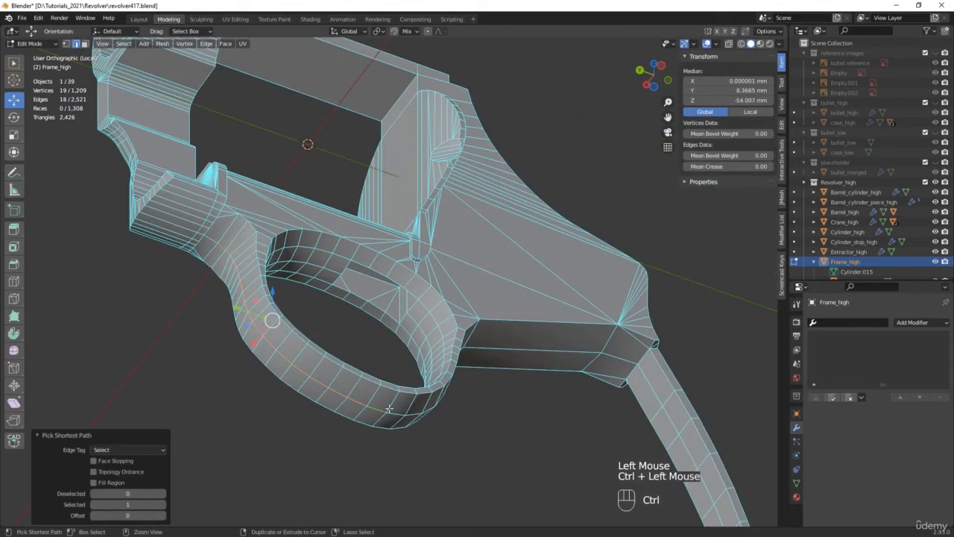
{"action": "middle_click_drag", "start_coordinate": [387, 412], "coordinate": [536, 262]}
{"action": "left_click", "coordinate": [537, 263], "text": "ctrl"}
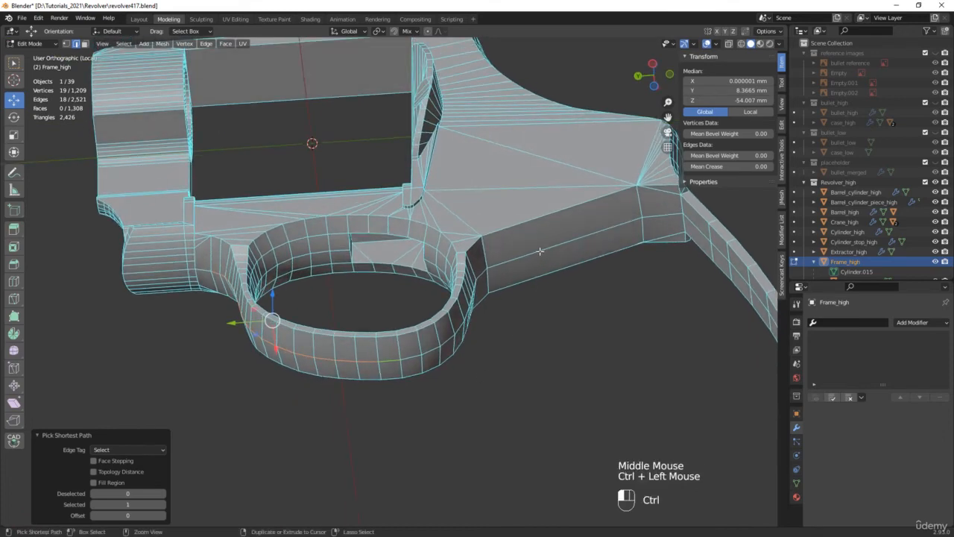
{"action": "middle_click_drag", "start_coordinate": [266, 249], "coordinate": [421, 191]}
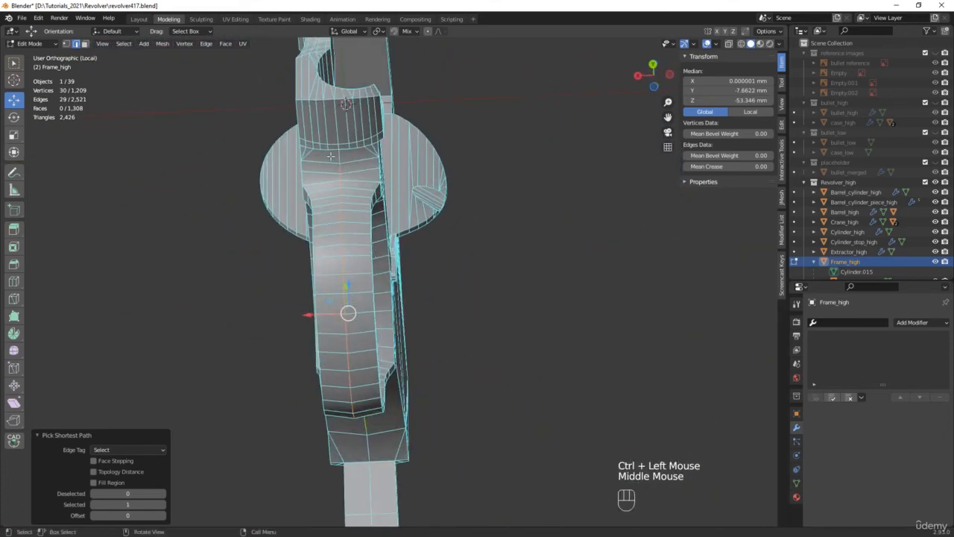
{"action": "scroll", "coordinate": [425, 186], "scroll_direction": "up", "scroll_amount": 5}
{"action": "key", "text": "ctrl+b"}
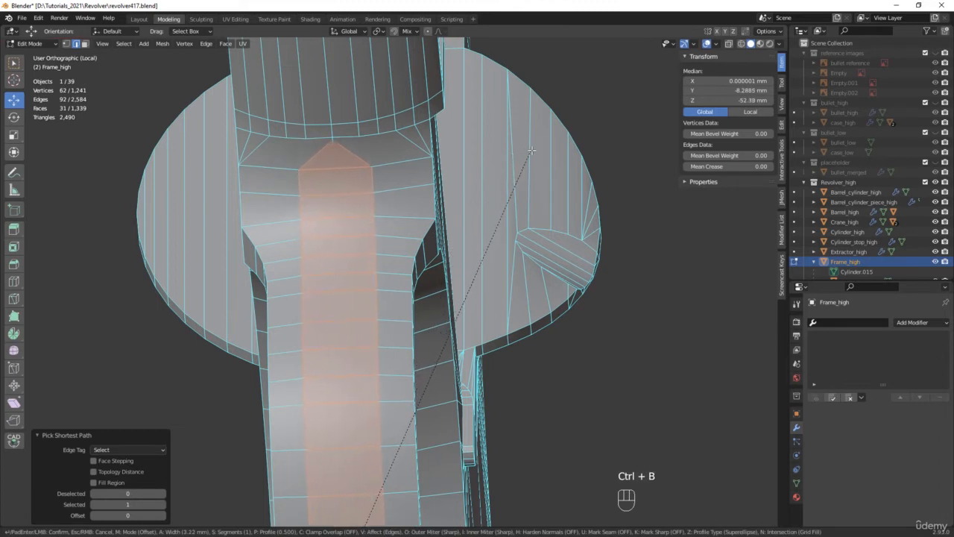
{"action": "scroll", "coordinate": [534, 150], "scroll_direction": "up", "scroll_amount": 1}
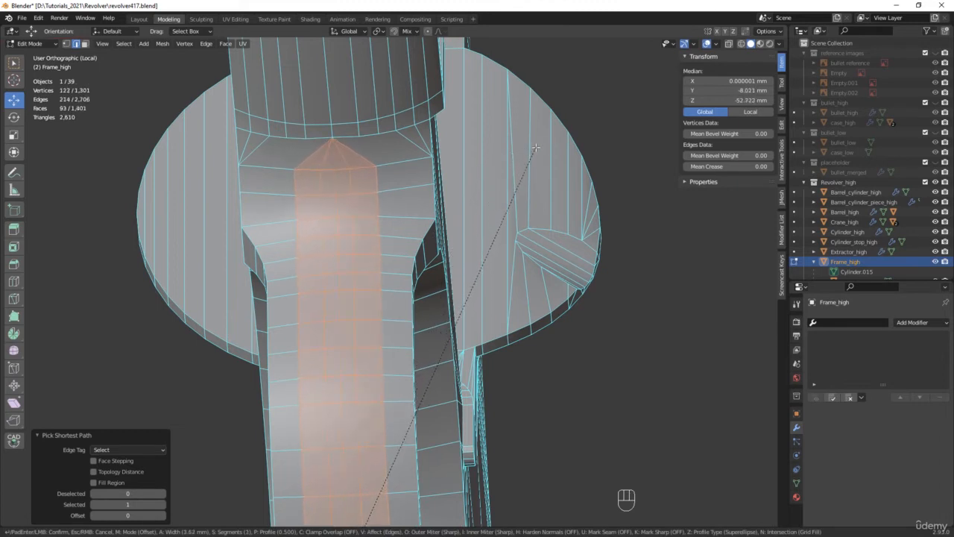
{"action": "left_click", "coordinate": [536, 144]}
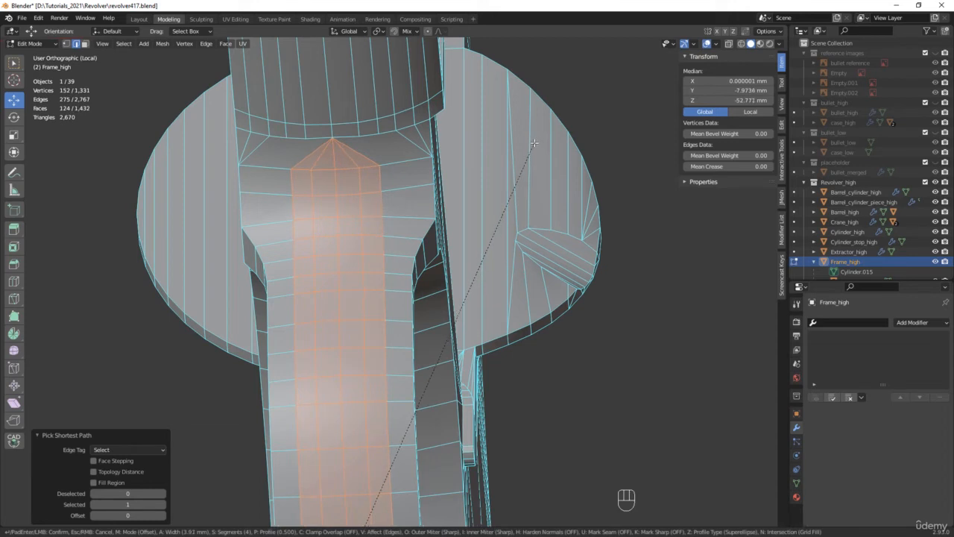
Dissolve the four diagonal edges that fan out beside the centerline at the trigger guard's front base.
{"action": "scroll", "coordinate": [379, 244], "scroll_direction": "up", "scroll_amount": 3, "text": "shift"}
{"action": "left_click", "coordinate": [379, 244]}
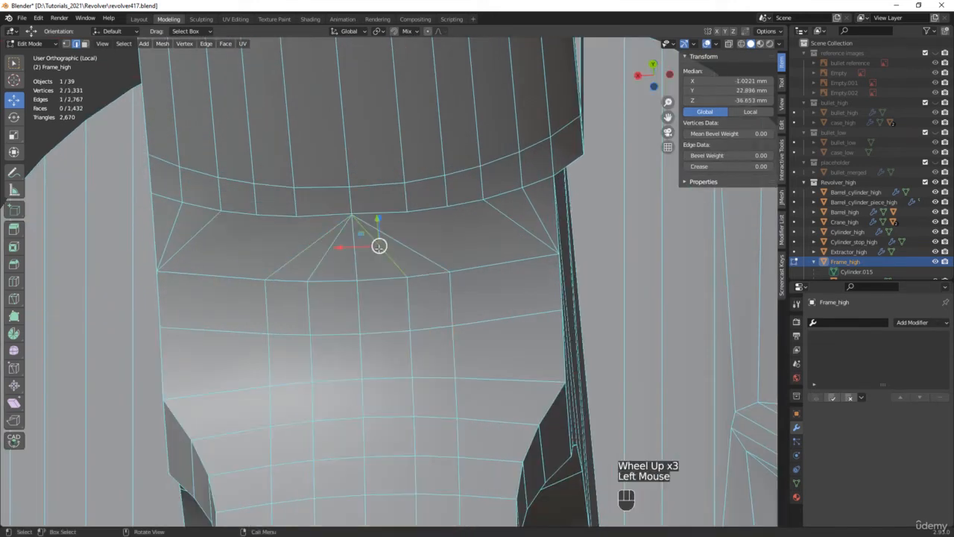
{"action": "left_click", "coordinate": [380, 245], "text": "shift"}
{"action": "left_click", "coordinate": [321, 257], "text": "shift"}
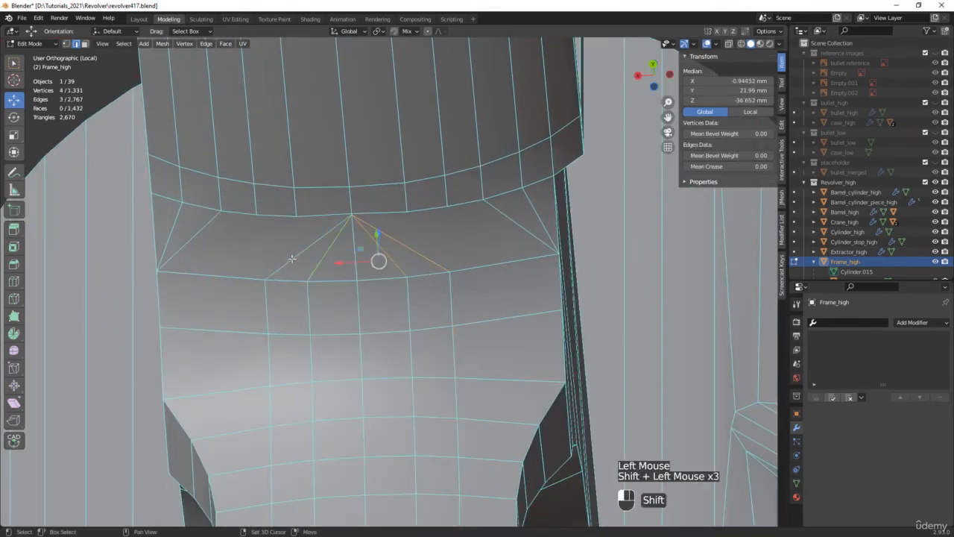
{"action": "key", "text": "x"}
{"action": "left_click", "coordinate": [295, 257]}
Connect the four loose bevel vertices at the guard's front base to the matching vertices on the rim above them.
{"action": "key", "text": "1"}
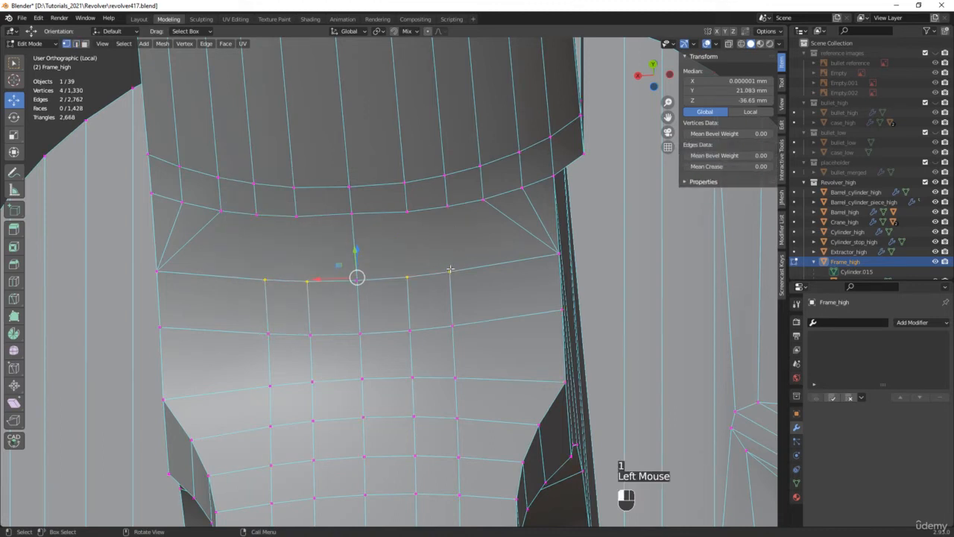
{"action": "left_click", "coordinate": [450, 269]}
{"action": "left_click", "coordinate": [445, 210], "text": "shift"}
{"action": "key", "text": "j"}
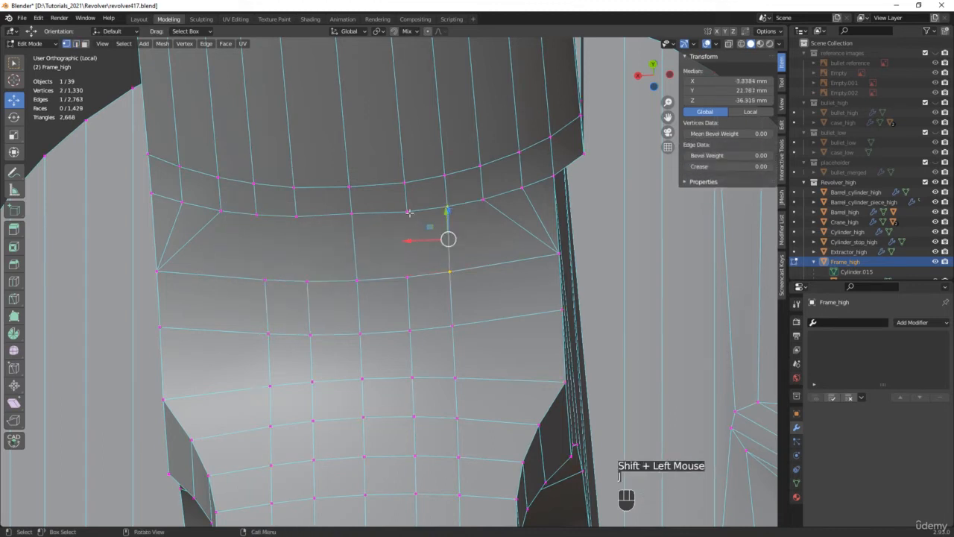
{"action": "left_click", "coordinate": [407, 277]}
{"action": "left_click", "coordinate": [406, 213], "text": "shift"}
{"action": "key", "text": "j"}
{"action": "left_click", "coordinate": [306, 281]}
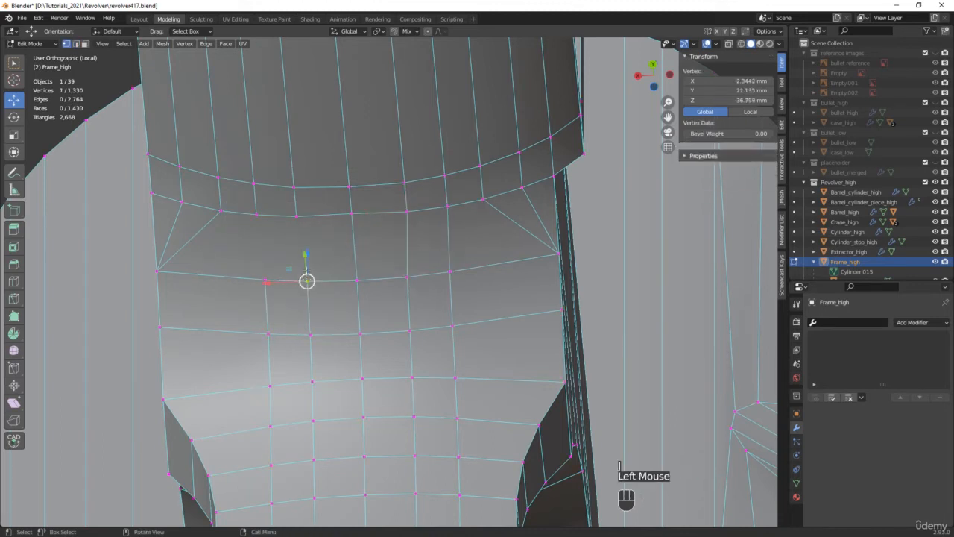
{"action": "left_click", "coordinate": [296, 217], "text": "shift"}
{"action": "key", "text": "j"}
{"action": "left_click", "coordinate": [256, 215]}
{"action": "left_click", "coordinate": [264, 280], "text": "shift"}
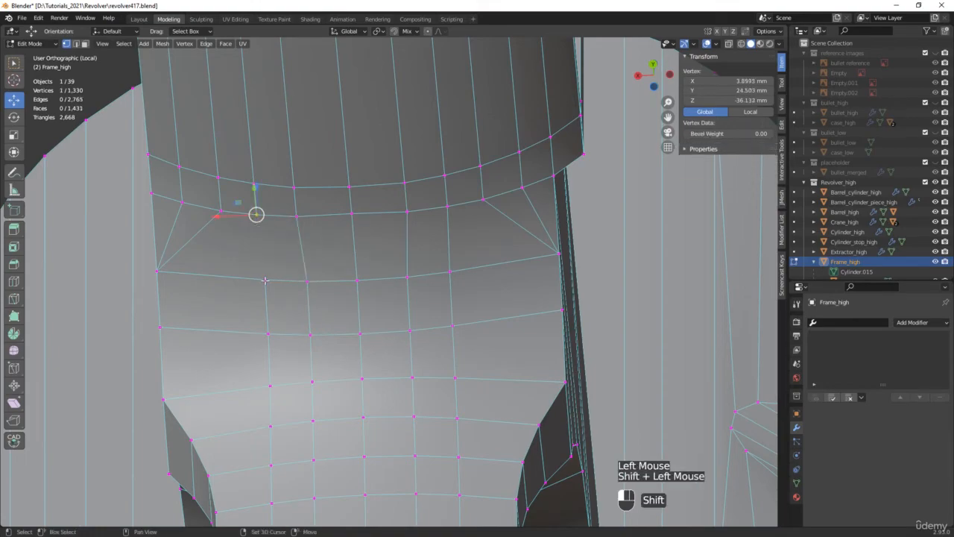
Crease all of the frame's sharp edges, selected at 30° sharpness, to 1.00 and save the file as revolver418.blend.
{"action": "scroll", "coordinate": [313, 273], "scroll_direction": "down", "scroll_amount": 3}
{"action": "middle_click_drag", "start_coordinate": [313, 272], "coordinate": [294, 267]}
{"action": "scroll", "coordinate": [313, 304], "scroll_direction": "down", "scroll_amount": 2}
{"action": "middle_click_drag", "start_coordinate": [294, 267], "coordinate": [146, 330], "text": "shift"}
{"action": "middle_click_drag", "start_coordinate": [572, 297], "coordinate": [527, 322]}
{"action": "middle_click_drag", "start_coordinate": [510, 360], "coordinate": [573, 406], "text": "shift"}
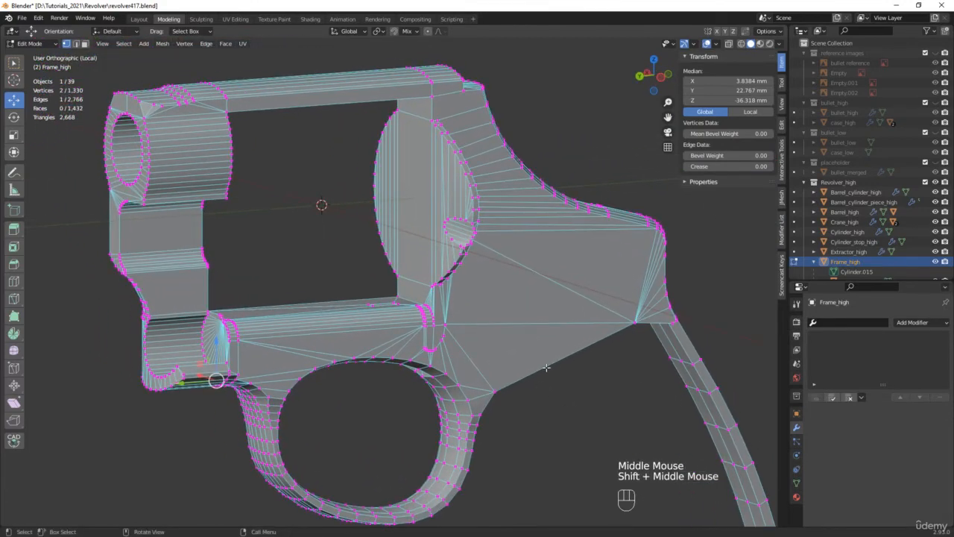
{"action": "key", "text": "2"}
{"action": "left_click", "coordinate": [572, 420]}
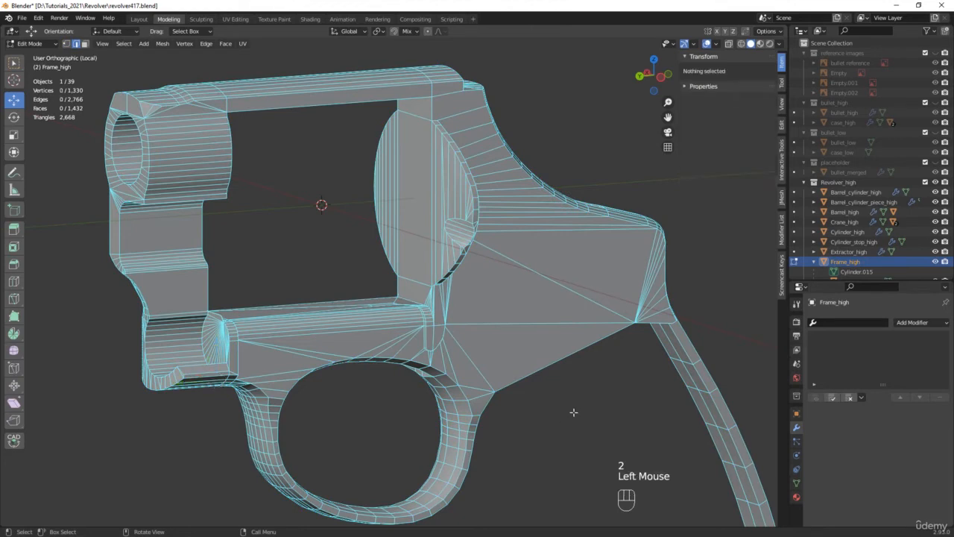
{"action": "left_click", "coordinate": [124, 44]}
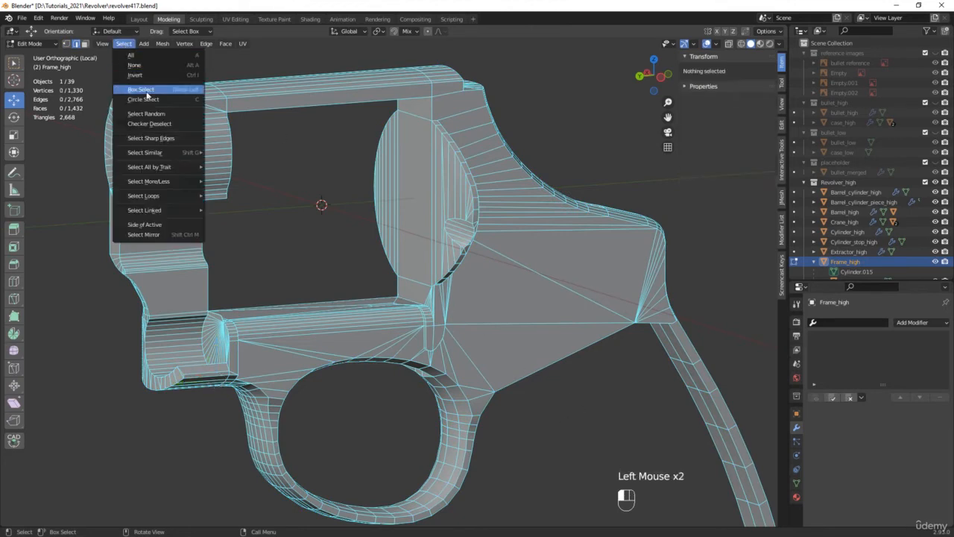
{"action": "left_click", "coordinate": [164, 139]}
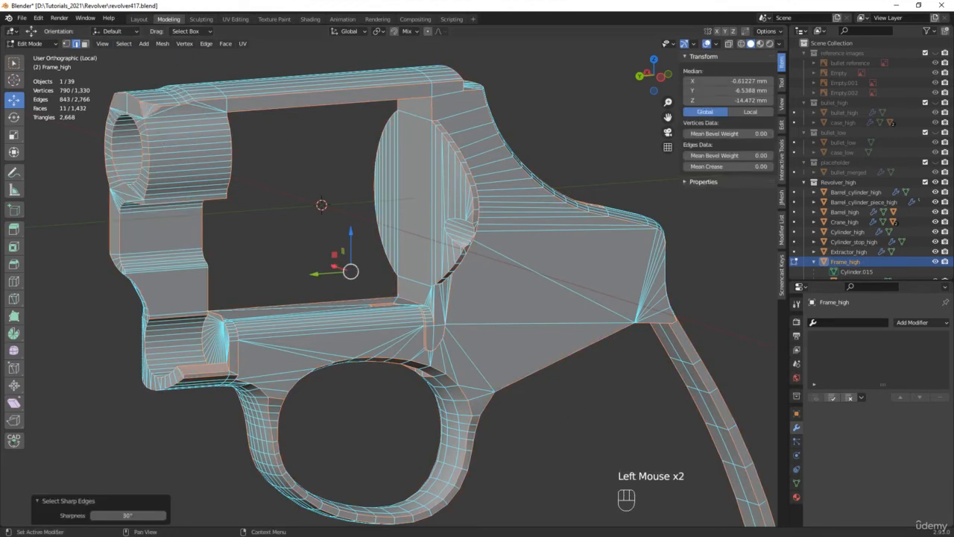
{"action": "key", "text": "ctrl+alt+s"}
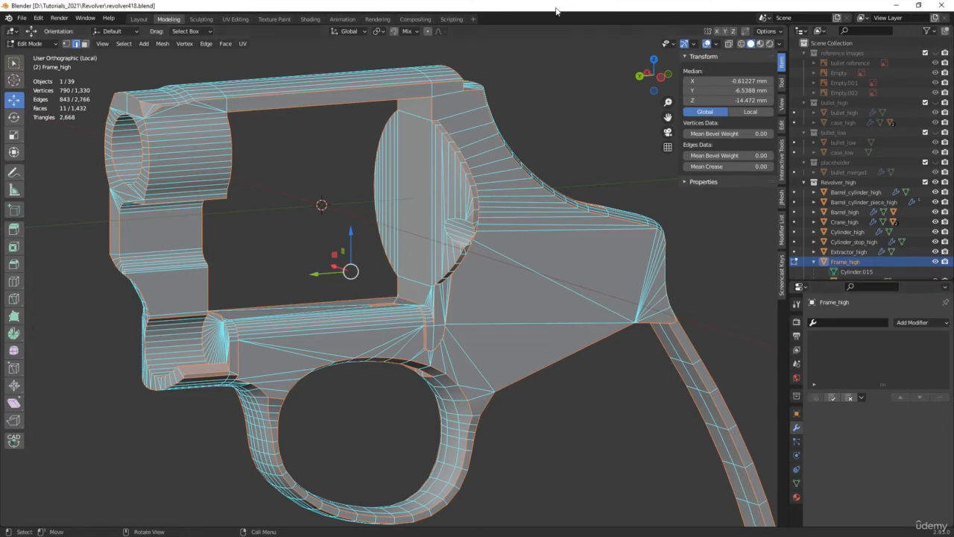
{"action": "key", "text": "shift+alt+c"}
{"action": "left_click_drag", "start_coordinate": [729, 166], "coordinate": [771, 166]}
Crease the curved edge path outlining the scooped notch on the round recoil shield to 1.00.
{"action": "mouse_move", "coordinate": [350, 246]}
{"action": "middle_mouse_down"}
{"action": "mouse_move", "coordinate": [337, 256]}
{"action": "mouse_move", "coordinate": [321, 216]}
{"action": "mouse_move", "coordinate": [359, 237]}
{"action": "middle_mouse_up"}
{"action": "scroll", "coordinate": [358, 237], "scroll_direction": "up", "scroll_amount": 5}
{"action": "left_click", "coordinate": [429, 177]}
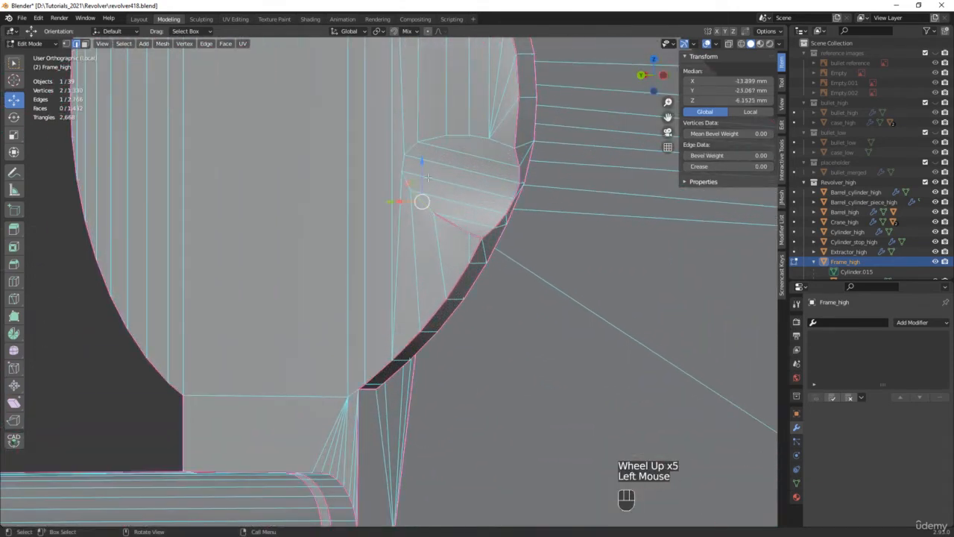
{"action": "left_click", "coordinate": [435, 135], "text": "ctrl"}
{"action": "left_click", "coordinate": [435, 136], "text": "ctrl"}
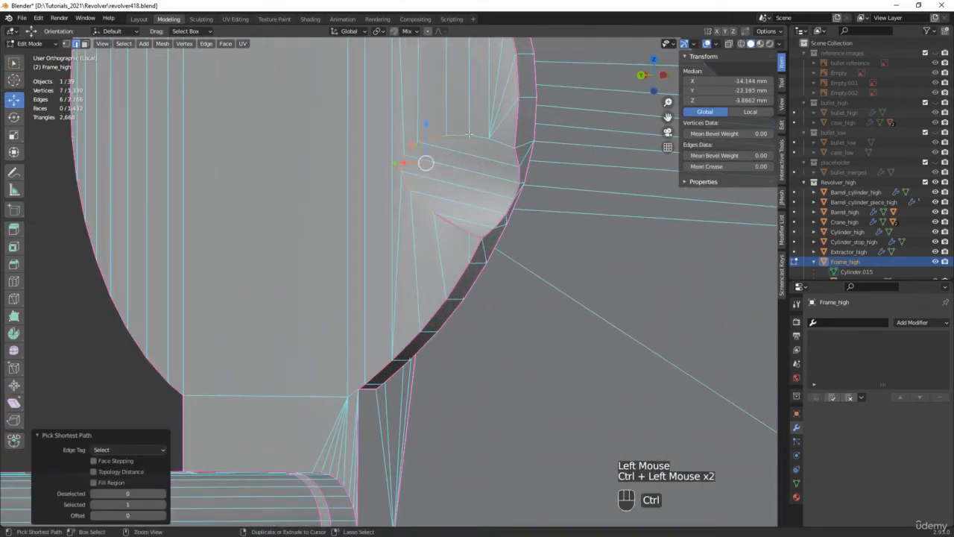
{"action": "left_click", "coordinate": [498, 143], "text": "ctrl"}
{"action": "left_click_drag", "start_coordinate": [720, 166], "coordinate": [773, 167]}
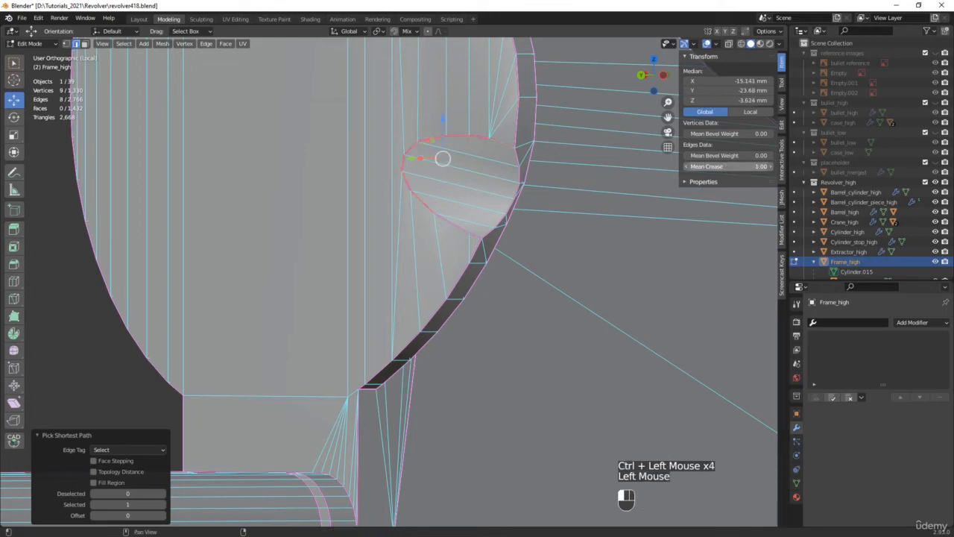
Crease the two edges at the corner where the trigger guard's rear meets the frame's underside to 1.00.
{"action": "scroll", "coordinate": [557, 209], "scroll_direction": "down", "scroll_amount": 4}
{"action": "middle_click_drag", "start_coordinate": [558, 209], "coordinate": [388, 228]}
{"action": "scroll", "coordinate": [388, 228], "scroll_direction": "down", "scroll_amount": 2}
{"action": "middle_click_drag", "start_coordinate": [417, 387], "coordinate": [444, 304], "text": "shift"}
{"action": "scroll", "coordinate": [430, 286], "scroll_direction": "up", "scroll_amount": 3}
{"action": "left_click", "coordinate": [430, 287]}
{"action": "scroll", "coordinate": [447, 291], "scroll_direction": "down", "scroll_amount": 2}
{"action": "left_click", "coordinate": [444, 304], "text": "shift"}
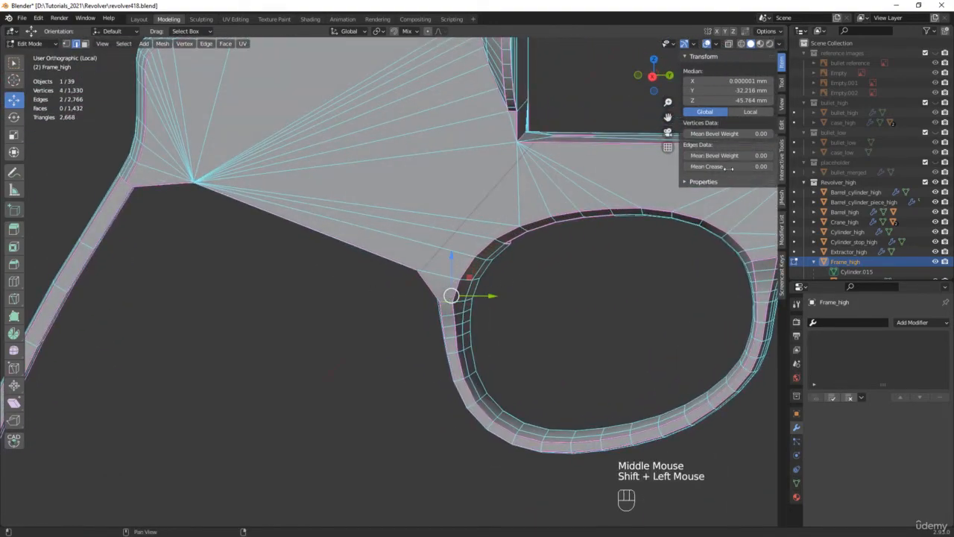
{"action": "left_click_drag", "start_coordinate": [724, 167], "coordinate": [768, 167]}
Set the crease to 0.00 on the two lengthwise edge paths along the small ridge behind the crane recess.
{"action": "scroll", "coordinate": [588, 291], "scroll_direction": "down", "scroll_amount": 2}
{"action": "middle_click_drag", "start_coordinate": [588, 292], "coordinate": [550, 283]}
{"action": "middle_click_drag", "start_coordinate": [147, 177], "coordinate": [142, 243]}
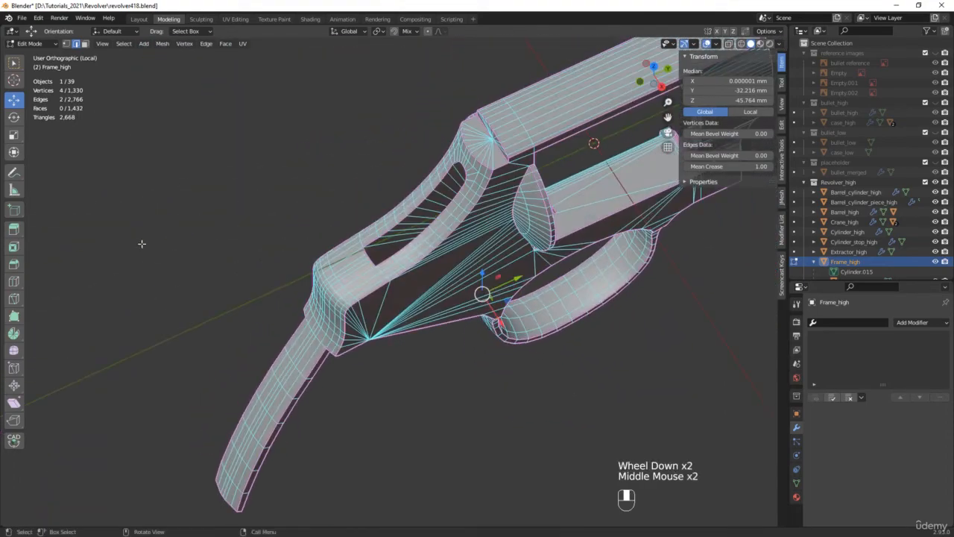
{"action": "middle_click_drag", "start_coordinate": [480, 292], "coordinate": [493, 277], "text": "shift"}
{"action": "scroll", "coordinate": [493, 277], "scroll_direction": "up", "scroll_amount": 6}
{"action": "middle_click_drag", "start_coordinate": [446, 226], "coordinate": [578, 293], "text": "shift"}
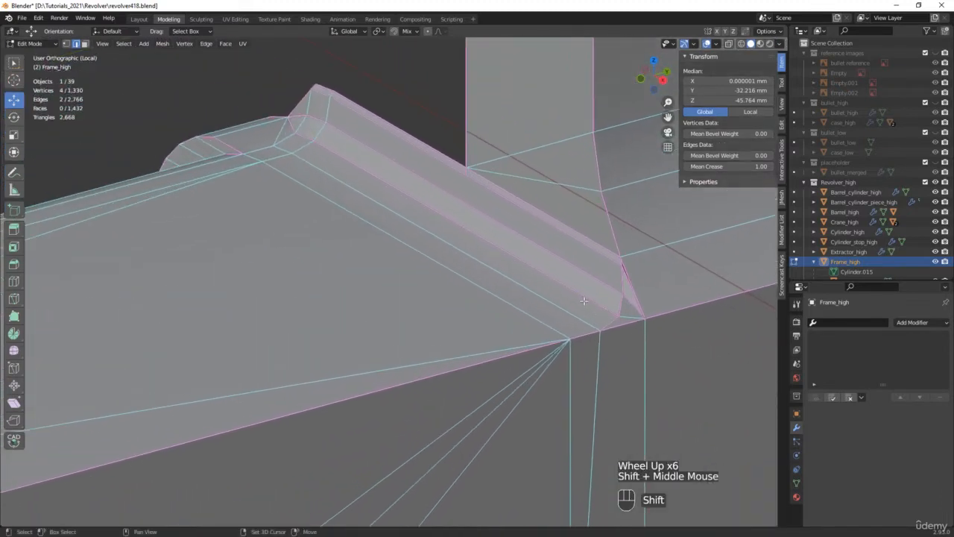
{"action": "left_click", "coordinate": [578, 293]}
{"action": "left_click", "coordinate": [321, 140], "text": "ctrl"}
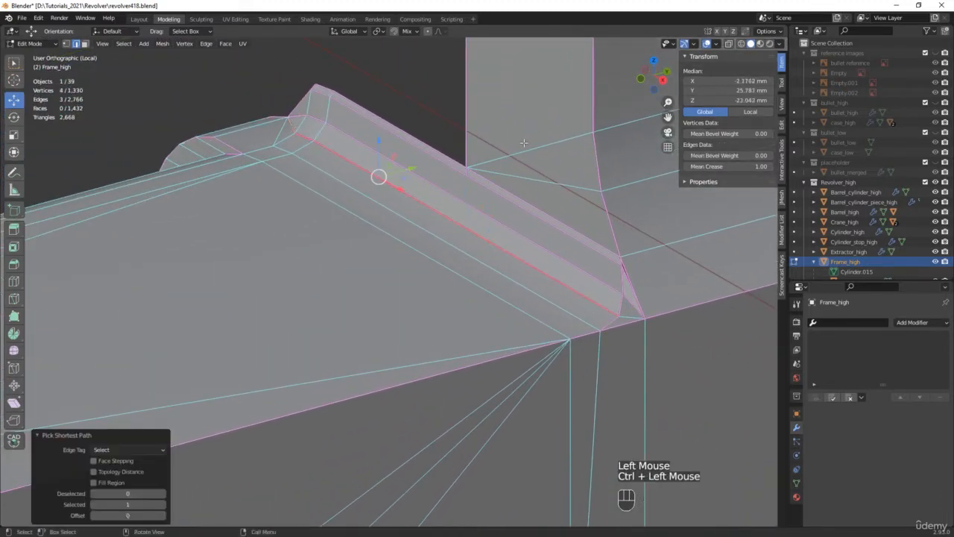
{"action": "left_click_drag", "start_coordinate": [733, 166], "coordinate": [690, 166]}
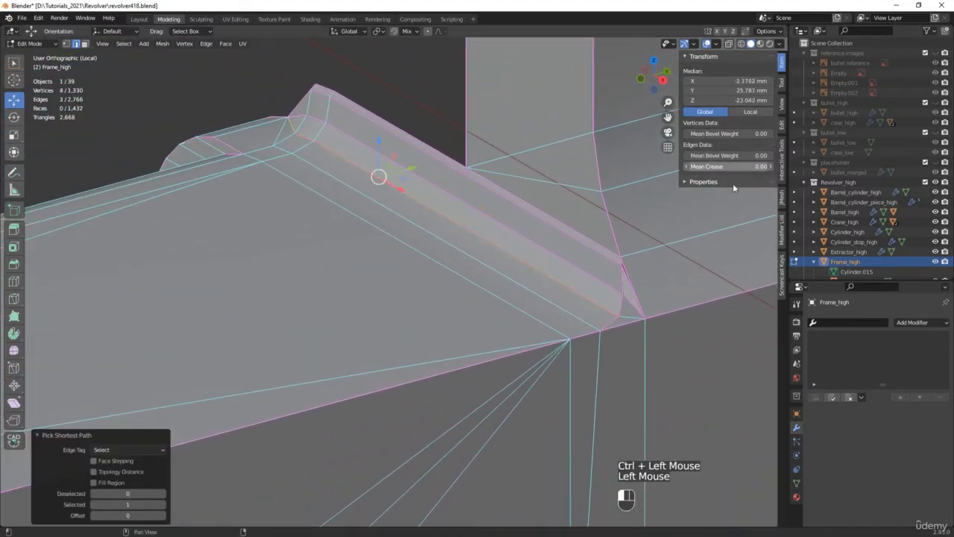
{"action": "left_click", "coordinate": [629, 302]}
{"action": "left_click", "coordinate": [437, 194], "text": "ctrl"}
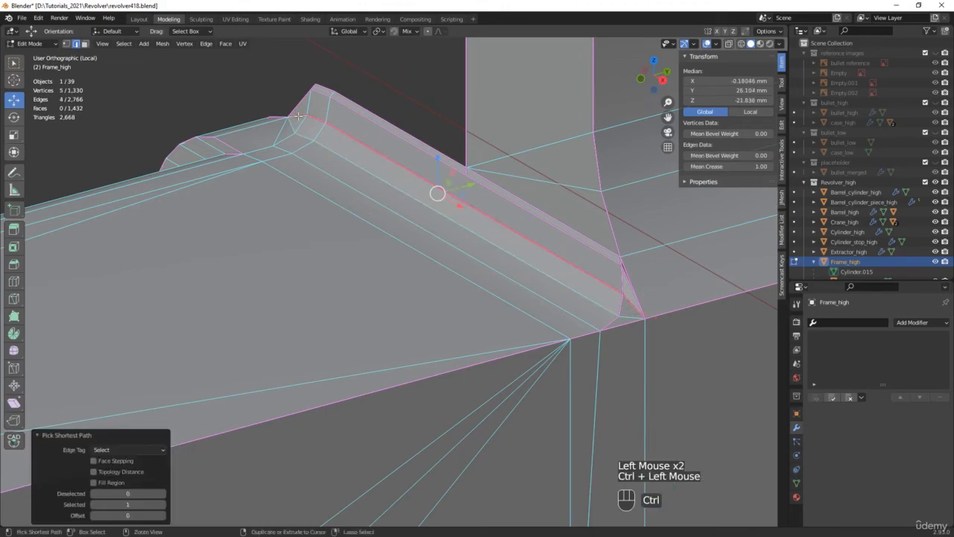
{"action": "left_click_drag", "start_coordinate": [723, 166], "coordinate": [682, 166]}
Copy the crane's modifiers onto the frame with all revolver parts shown, and save the file as revolver419.blend.
{"action": "scroll", "coordinate": [584, 235], "scroll_direction": "down", "scroll_amount": 4}
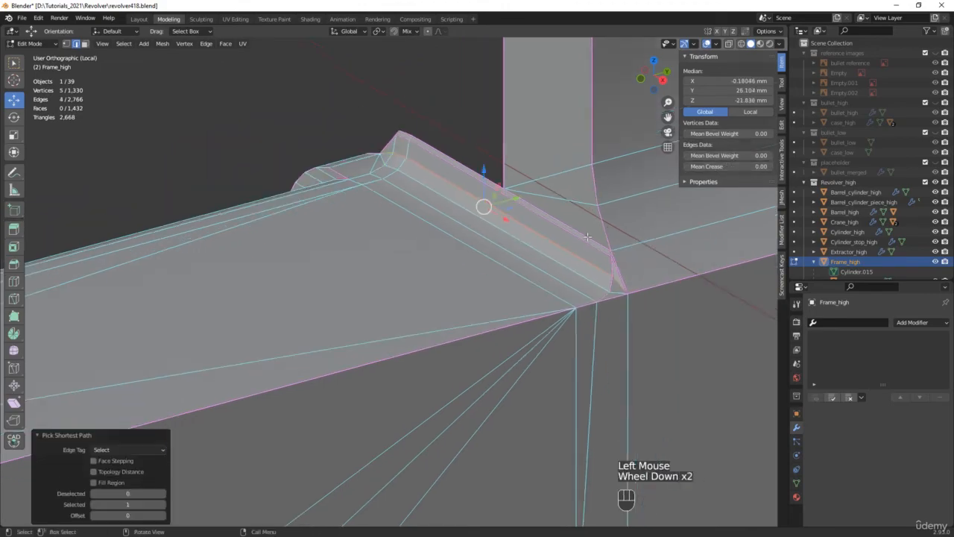
{"action": "middle_click_drag", "start_coordinate": [583, 234], "coordinate": [380, 223]}
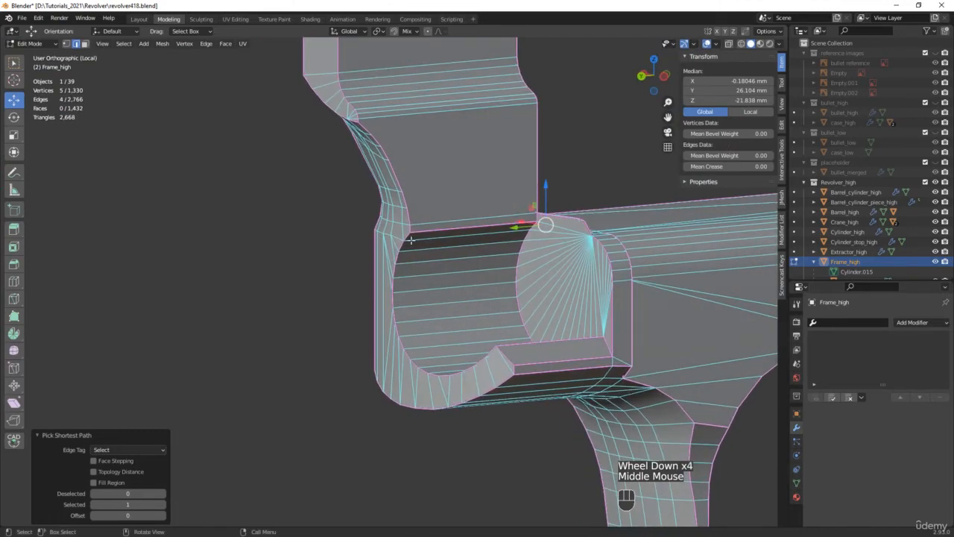
{"action": "scroll", "coordinate": [411, 240], "scroll_direction": "down", "scroll_amount": 3}
{"action": "middle_click_drag", "start_coordinate": [453, 255], "coordinate": [308, 321], "text": "shift"}
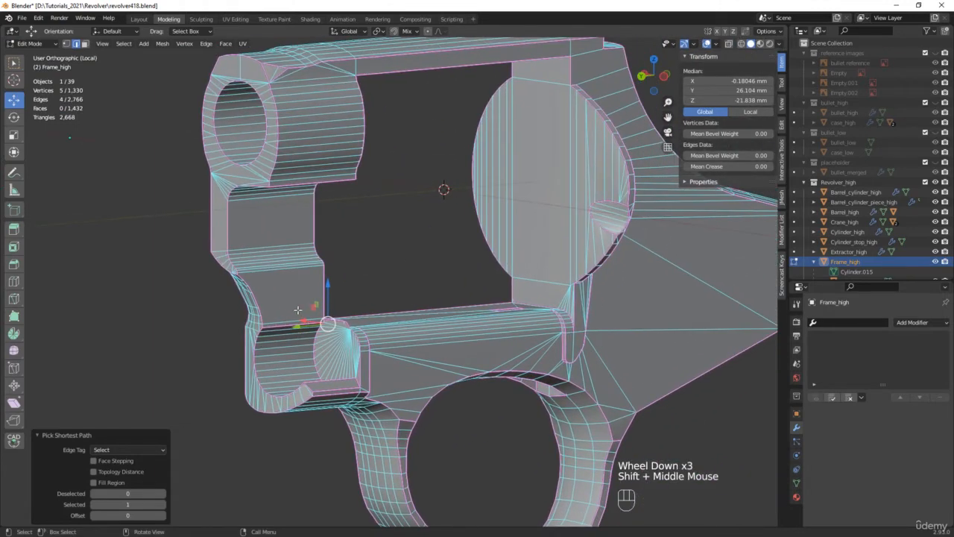
{"action": "key", "text": "slash"}
{"action": "middle_click_drag", "start_coordinate": [272, 315], "coordinate": [329, 361]}
{"action": "key", "text": "Tab"}
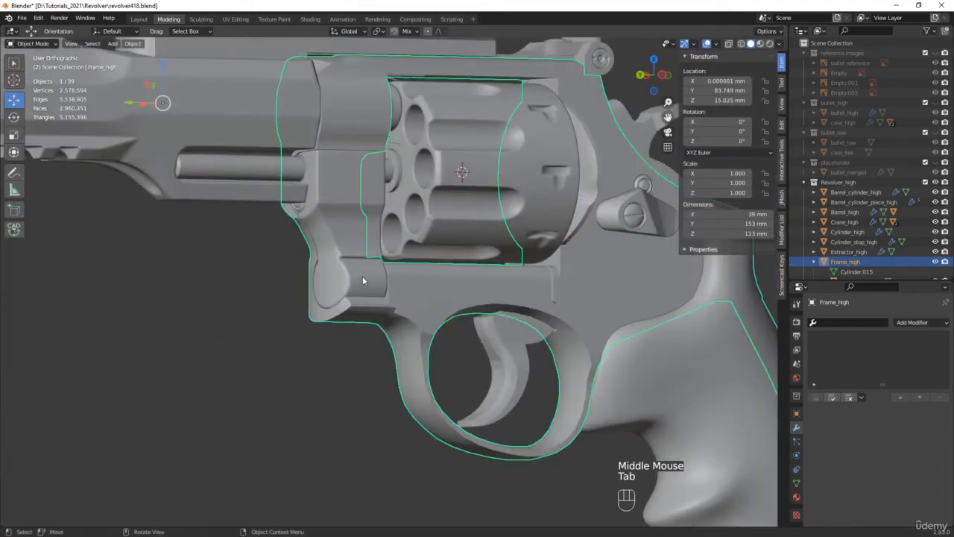
{"action": "left_click", "coordinate": [363, 280], "text": "shift"}
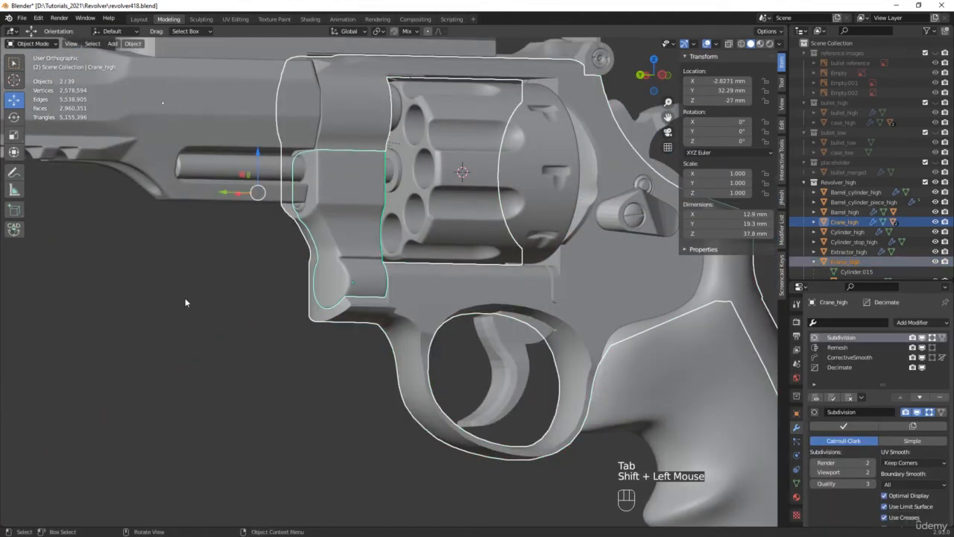
{"action": "middle_click_drag", "start_coordinate": [184, 298], "coordinate": [169, 331], "text": "shift"}
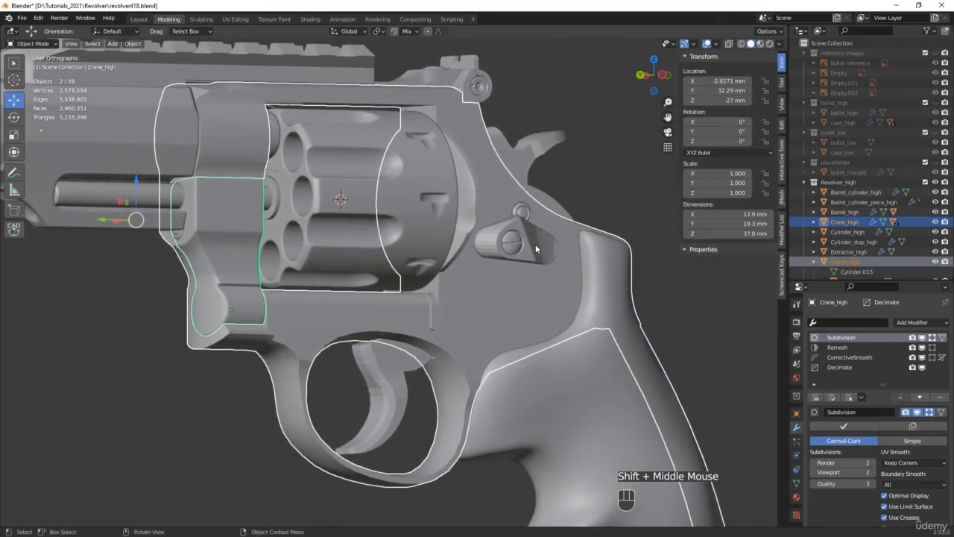
{"action": "key", "text": "ctrl+l"}
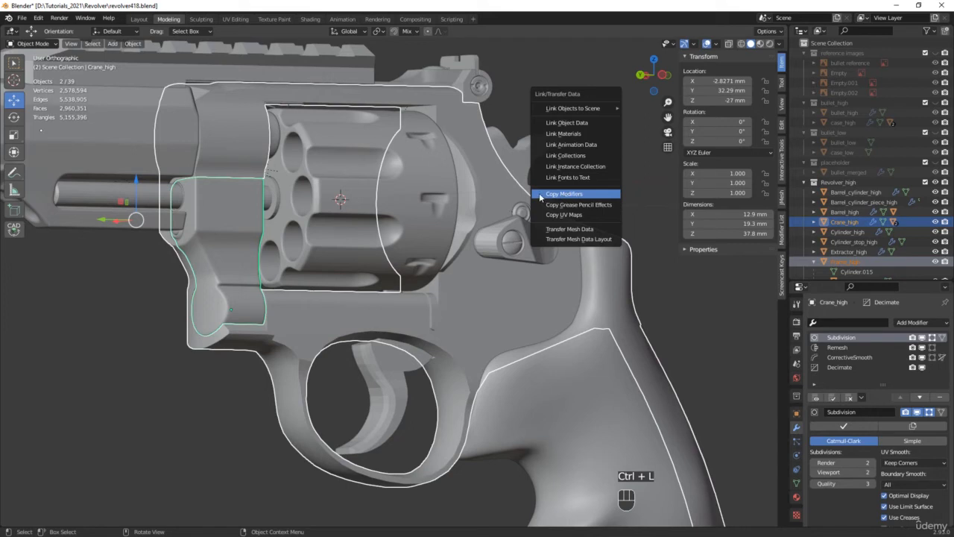
{"action": "left_click", "coordinate": [590, 196]}
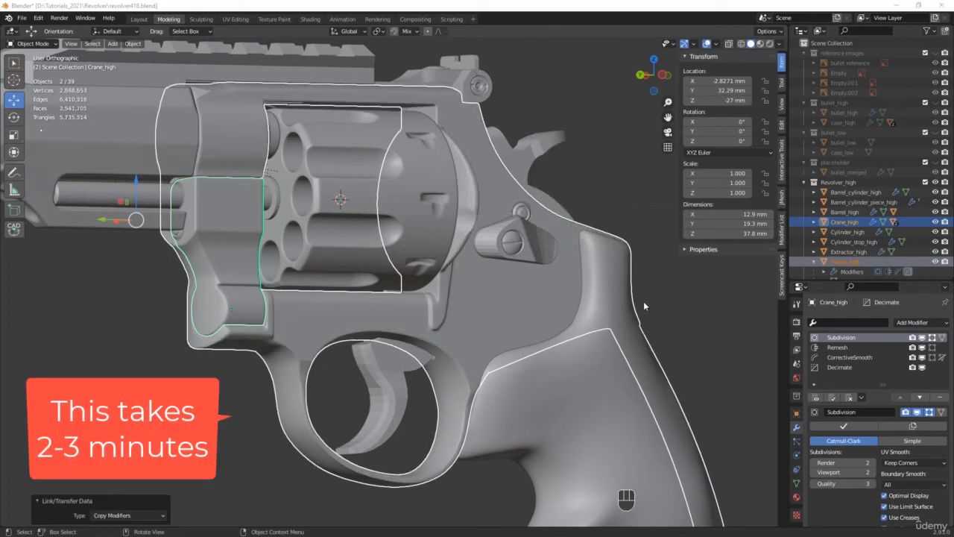
{"action": "key", "text": "ctrl+s"}
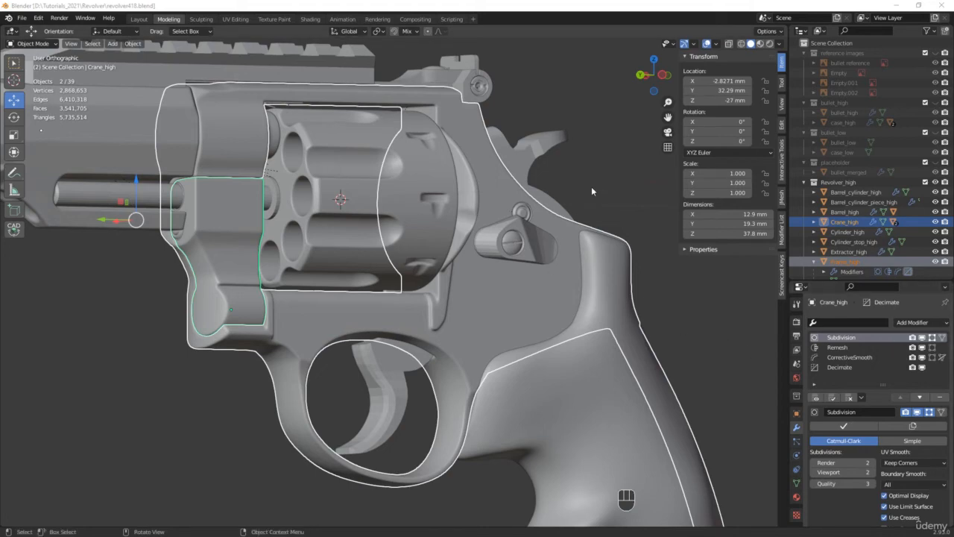
Isolate the frame and examine its smoothed surfaces around the grip corner, hammer slot, cylinder window and trigger guard.
{"action": "left_click", "coordinate": [486, 301]}
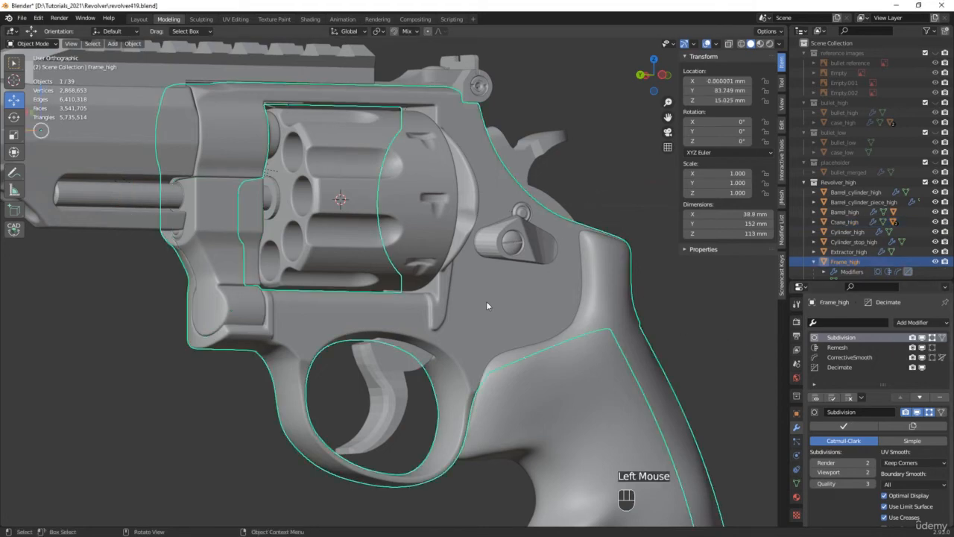
{"action": "key", "text": "KP_Divide"}
{"action": "middle_click_drag", "start_coordinate": [308, 348], "coordinate": [308, 359]}
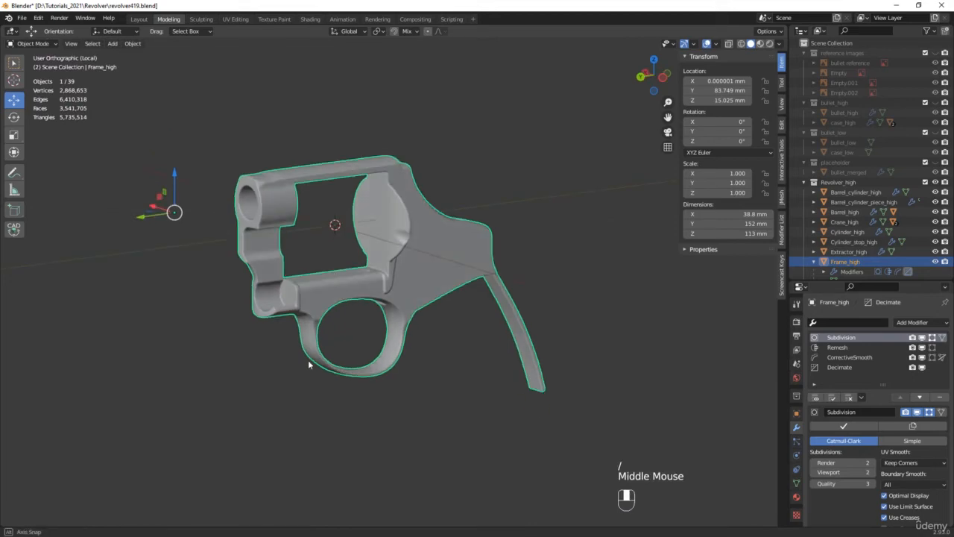
{"action": "scroll", "coordinate": [300, 321], "scroll_direction": "up", "scroll_amount": 4}
{"action": "middle_click_drag", "start_coordinate": [301, 322], "coordinate": [347, 323]}
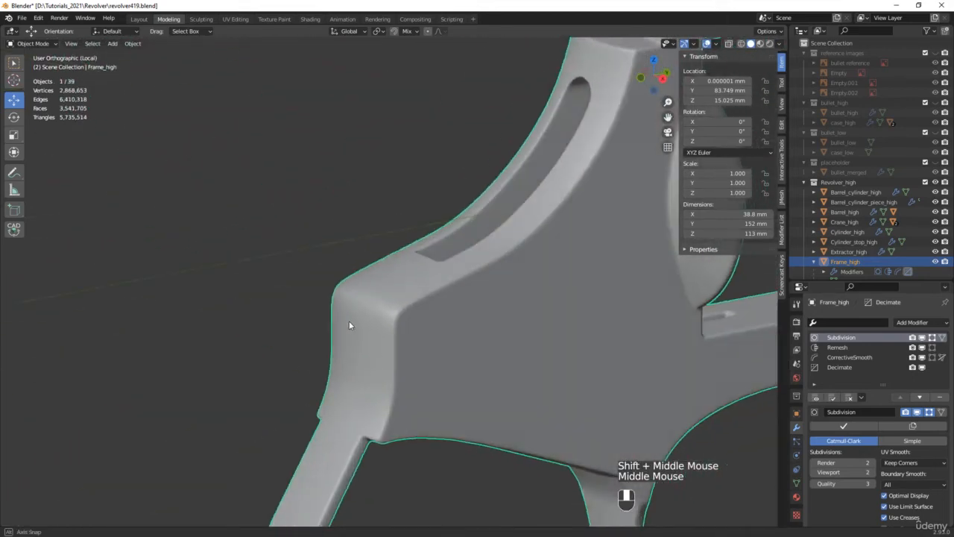
{"action": "scroll", "coordinate": [460, 332], "scroll_direction": "down", "scroll_amount": 2}
{"action": "middle_click_drag", "start_coordinate": [460, 332], "coordinate": [524, 274], "text": "shift"}
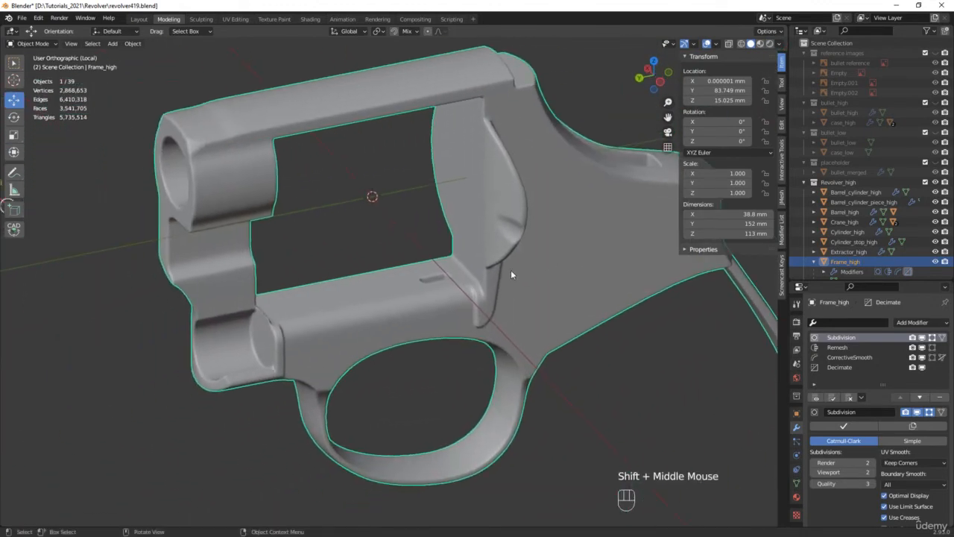
{"action": "key", "text": "slash"}
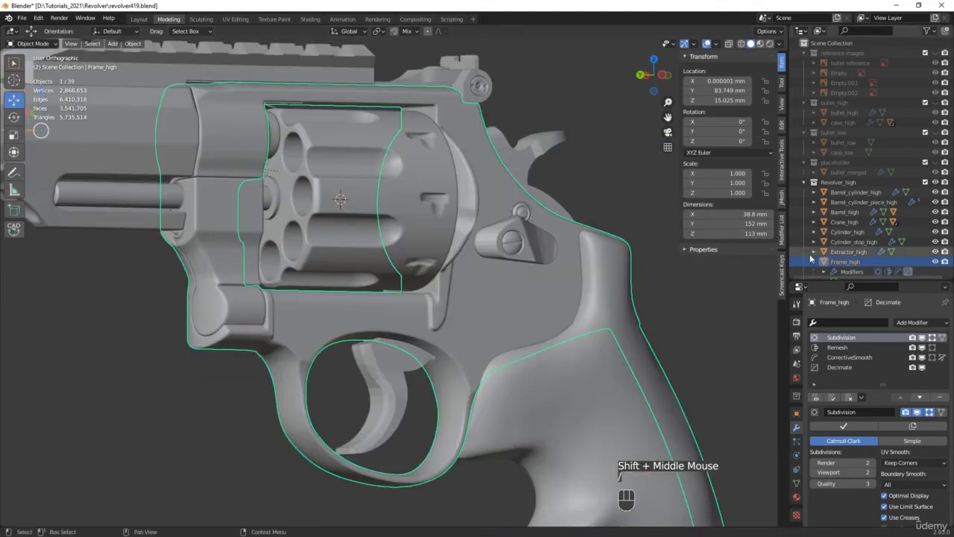
Apply the Solidify modifier on Frame_piece_high, the small bent plate under the top strap, and save the file as revolver420.blend.
{"action": "left_click", "coordinate": [844, 262]}
{"action": "scroll", "coordinate": [844, 244], "scroll_direction": "down", "scroll_amount": 2}
{"action": "left_click", "coordinate": [854, 254]}
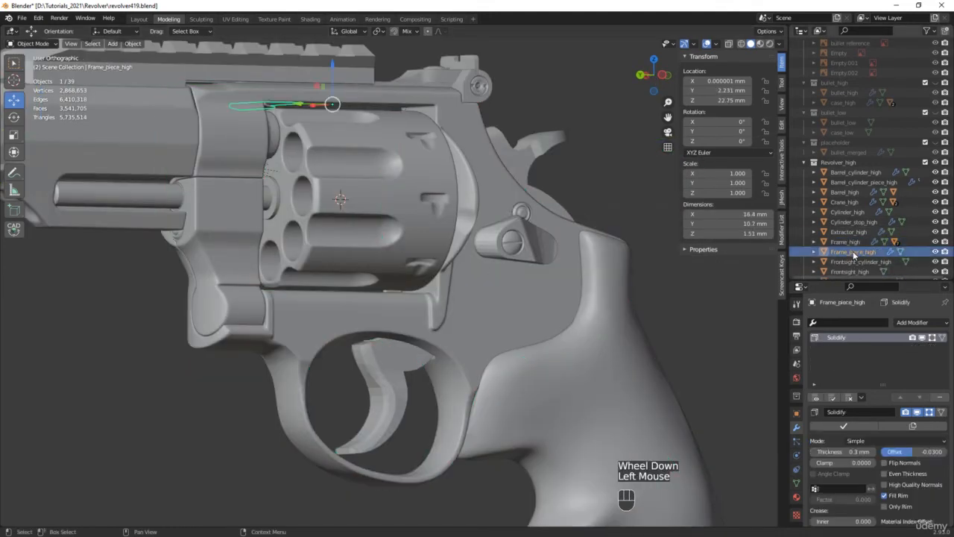
{"action": "middle_click_drag", "start_coordinate": [347, 177], "coordinate": [300, 173]}
{"action": "middle_click_drag", "start_coordinate": [258, 124], "coordinate": [272, 131], "text": "shift"}
{"action": "scroll", "coordinate": [273, 130], "scroll_direction": "up", "scroll_amount": 5}
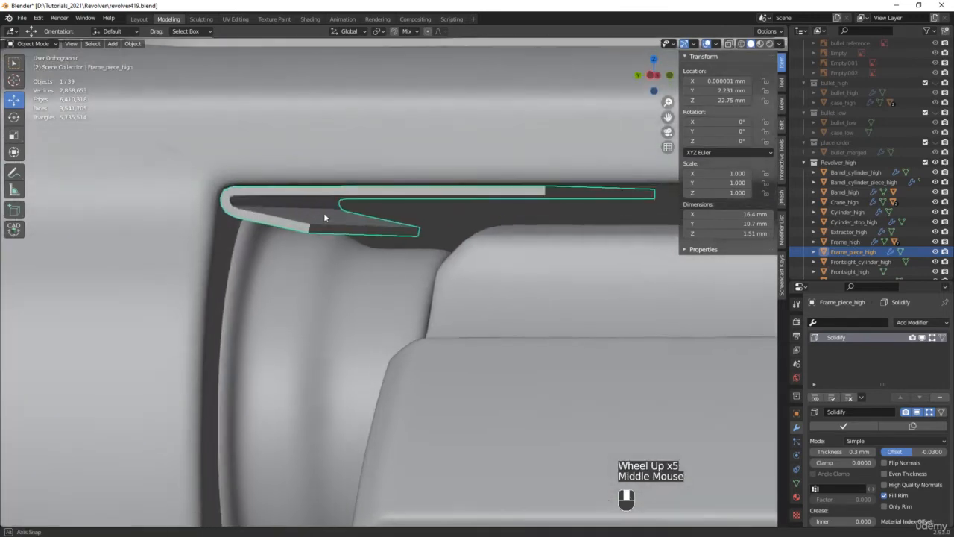
{"action": "middle_click_drag", "start_coordinate": [324, 215], "coordinate": [332, 216]}
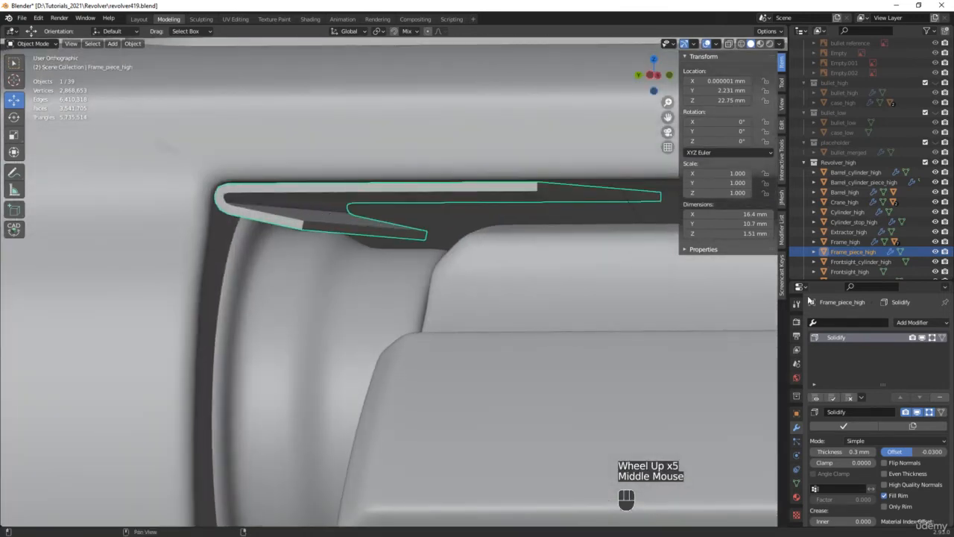
{"action": "left_click", "coordinate": [855, 424]}
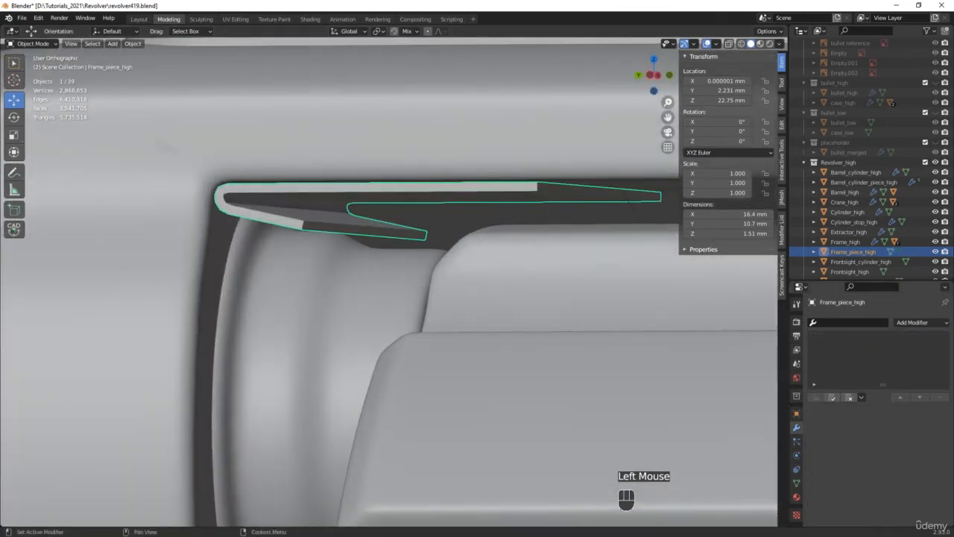
{"action": "key", "text": "ctrl+alt+s"}
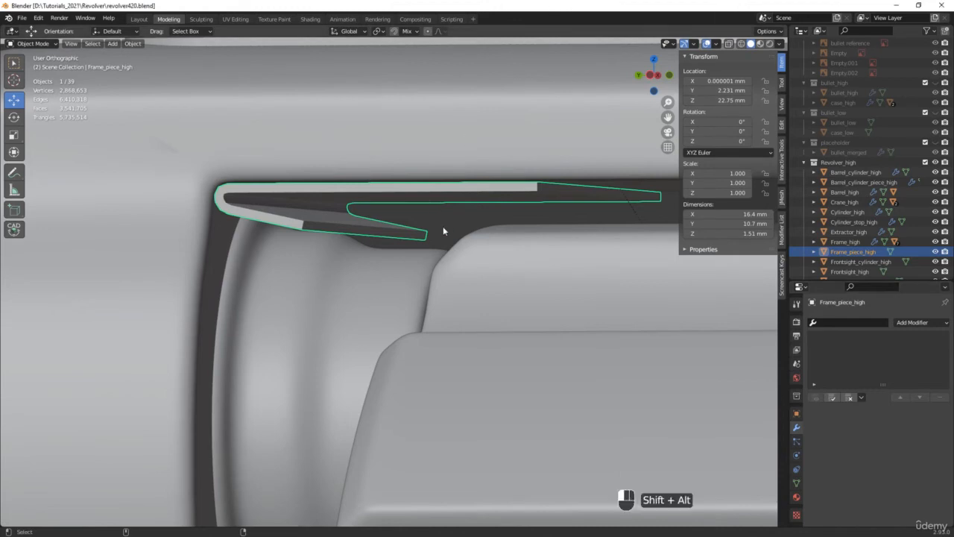
Crease the edge loops bordering both faces of the small bent plate, along with its short corner edges, to 1.00.
{"action": "key", "text": "Tab"}
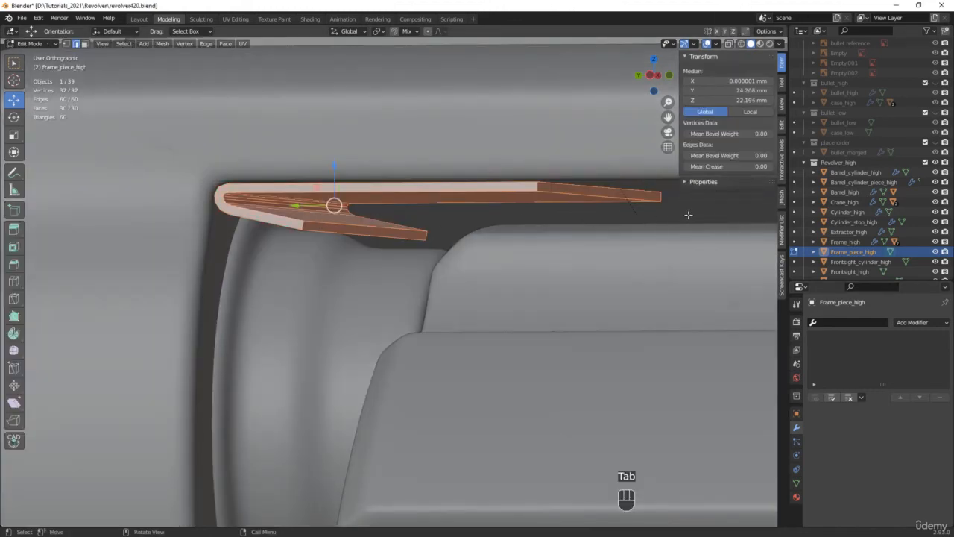
{"action": "left_click", "coordinate": [545, 197]}
{"action": "scroll", "coordinate": [507, 184], "scroll_direction": "up", "scroll_amount": 2}
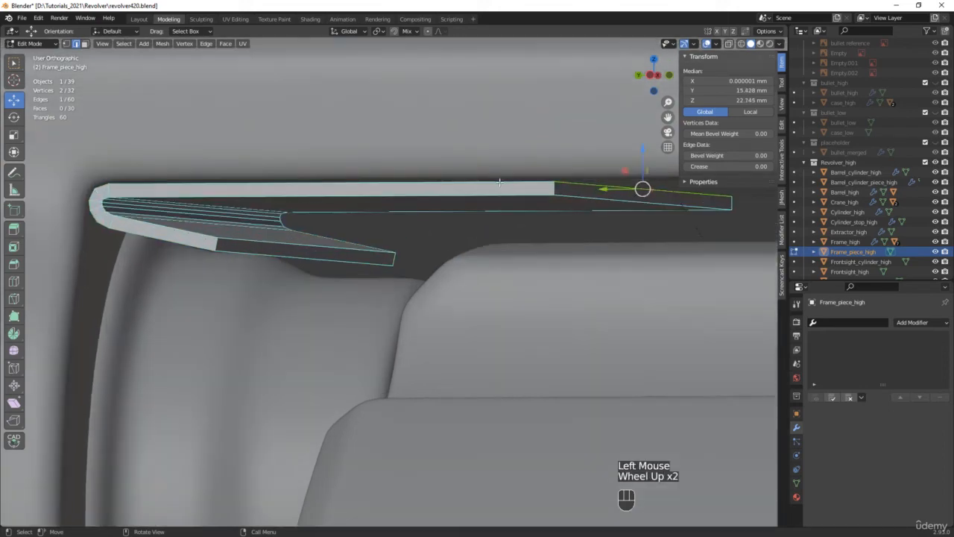
{"action": "double_click", "coordinate": [523, 195], "text": "alt+shift"}
{"action": "scroll", "coordinate": [543, 198], "scroll_direction": "down", "scroll_amount": 1}
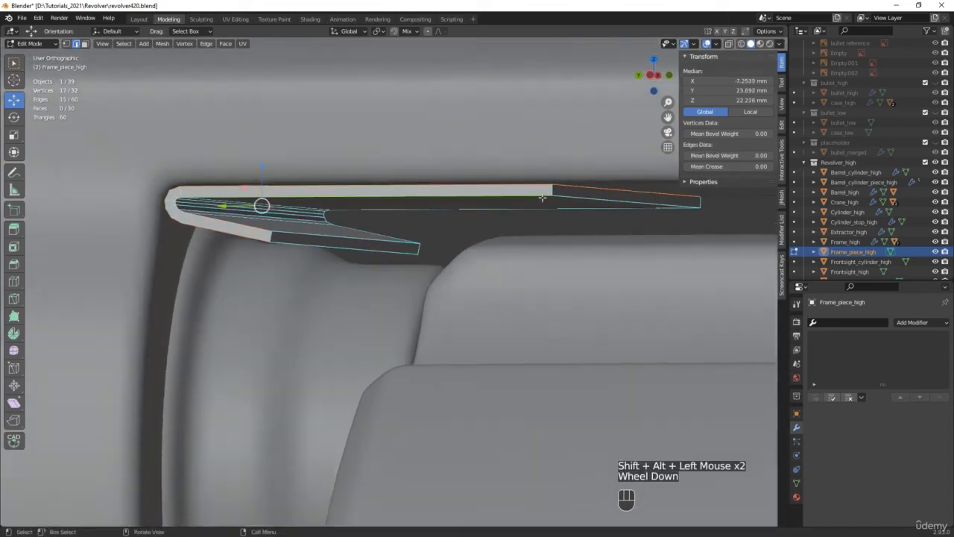
{"action": "middle_click_drag", "start_coordinate": [543, 198], "coordinate": [366, 202]}
{"action": "key", "text": "alt+z"}
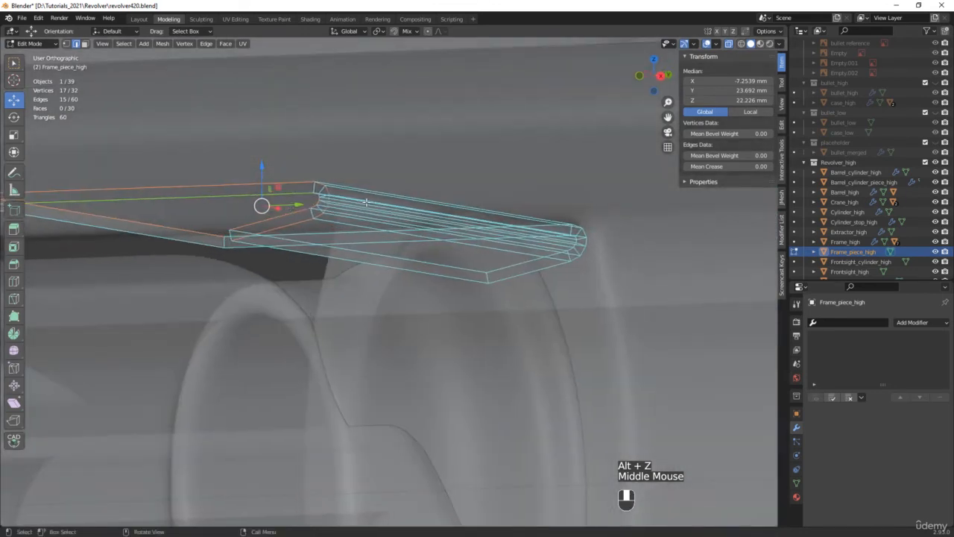
{"action": "middle_click_drag", "start_coordinate": [312, 236], "coordinate": [312, 245]}
{"action": "left_click", "coordinate": [316, 289], "text": "alt+shift"}
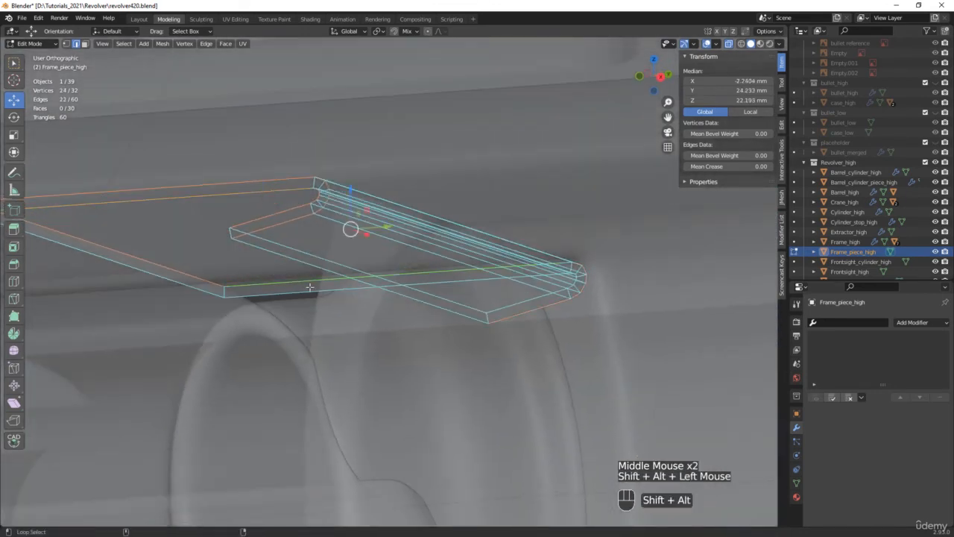
{"action": "left_click", "coordinate": [319, 290], "text": "alt+shift"}
{"action": "middle_click_drag", "start_coordinate": [224, 269], "coordinate": [285, 259], "text": "shift"}
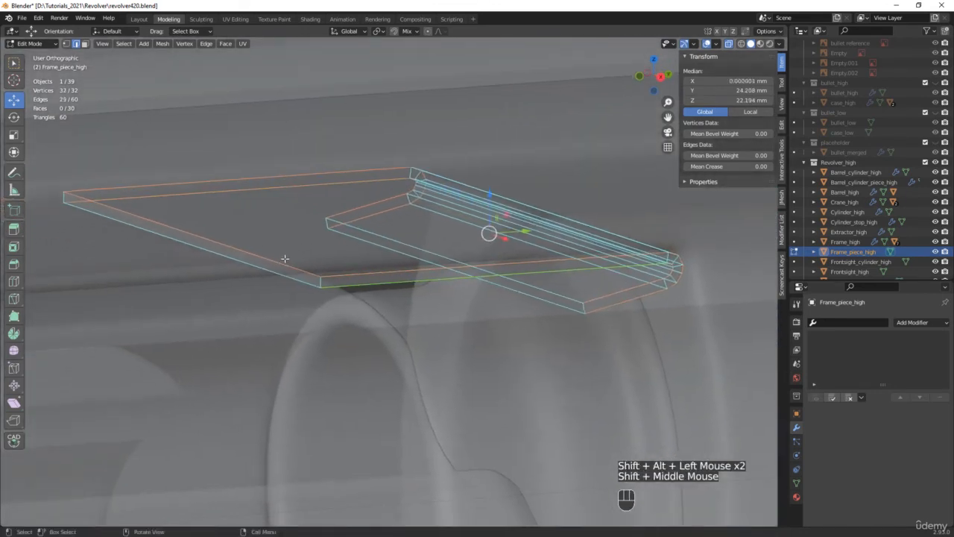
{"action": "left_click", "coordinate": [586, 308], "text": "shift"}
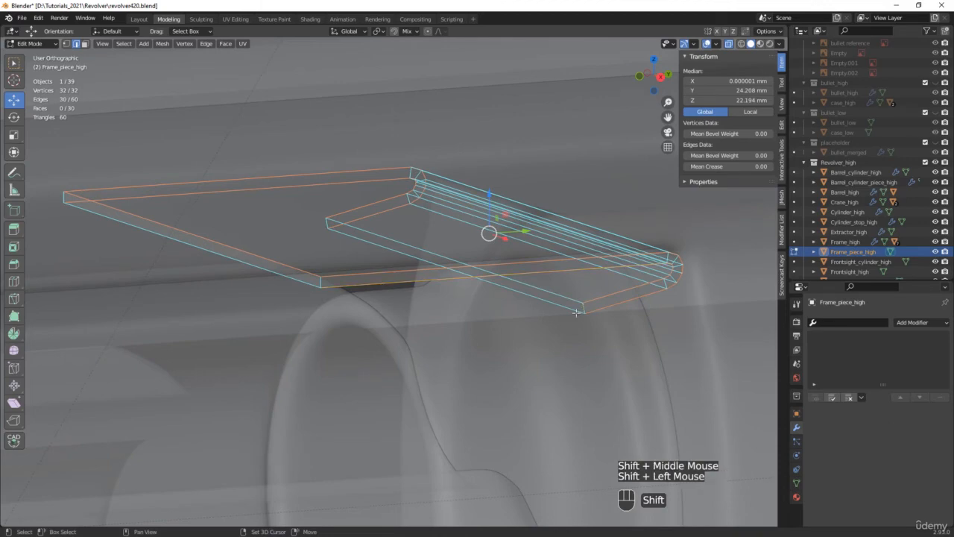
{"action": "left_click", "coordinate": [320, 282], "text": "shift"}
{"action": "mouse_move", "coordinate": [320, 282]}
{"action": "middle_mouse_down"}
{"action": "mouse_move", "coordinate": [390, 271]}
{"action": "mouse_move", "coordinate": [323, 300]}
{"action": "middle_mouse_up"}
{"action": "left_click", "coordinate": [323, 300], "text": "shift"}
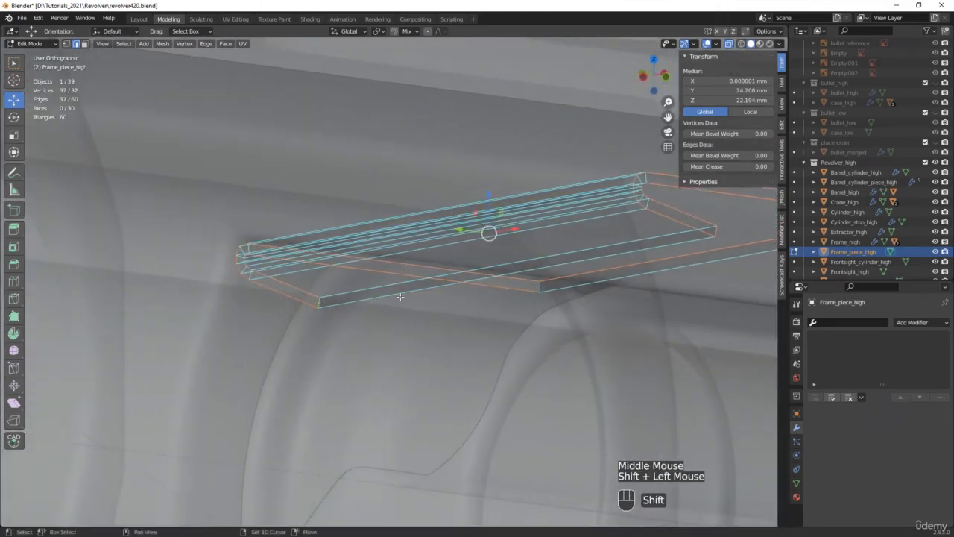
{"action": "left_click", "coordinate": [537, 284], "text": "shift"}
{"action": "middle_click_drag", "start_coordinate": [611, 307], "coordinate": [611, 324]}
{"action": "middle_click_drag", "start_coordinate": [608, 304], "coordinate": [437, 300], "text": "shift"}
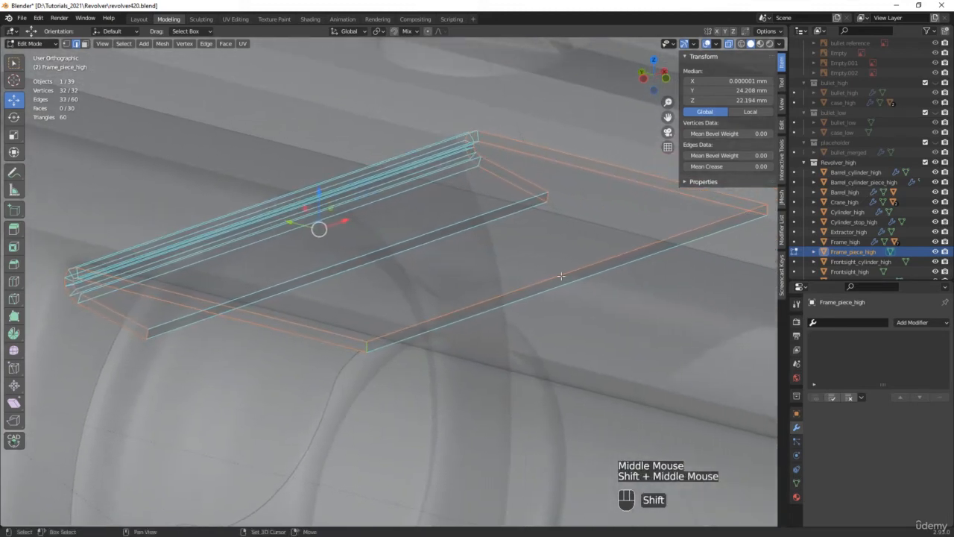
{"action": "left_click_drag", "start_coordinate": [726, 167], "coordinate": [756, 166]}
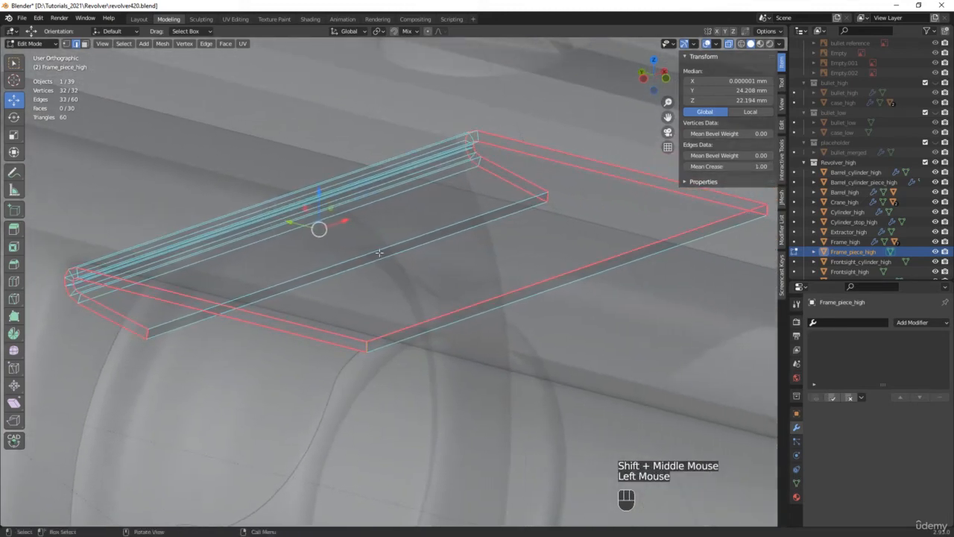
{"action": "scroll", "coordinate": [376, 249], "scroll_direction": "down", "scroll_amount": 3}
{"action": "middle_click_drag", "start_coordinate": [376, 250], "coordinate": [372, 235]}
{"action": "key", "text": "alt+z"}
{"action": "scroll", "coordinate": [373, 235], "scroll_direction": "down", "scroll_amount": 4}
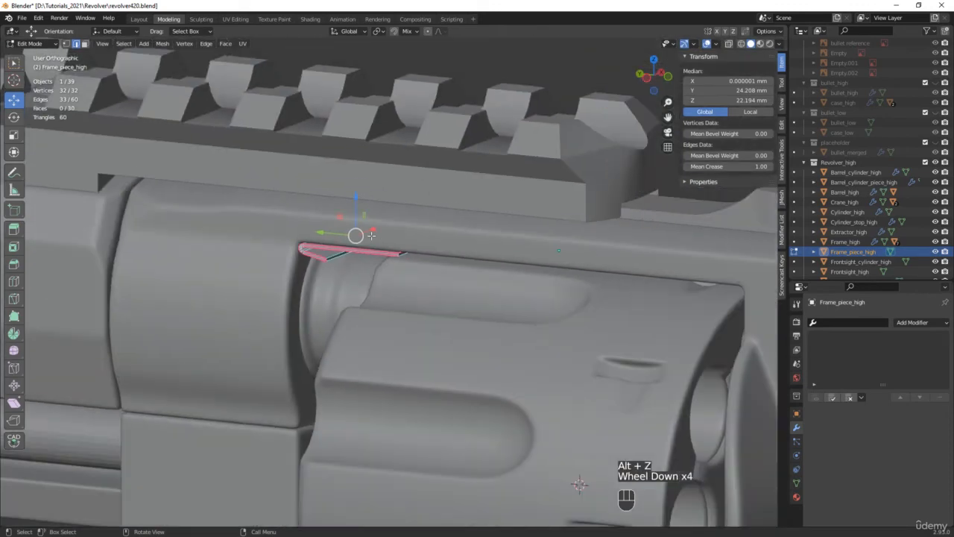
{"action": "key", "text": "Tab"}
Copy the crane's modifiers onto the small bent plate under the top strap.
{"action": "scroll", "coordinate": [384, 266], "scroll_direction": "down", "scroll_amount": 3}
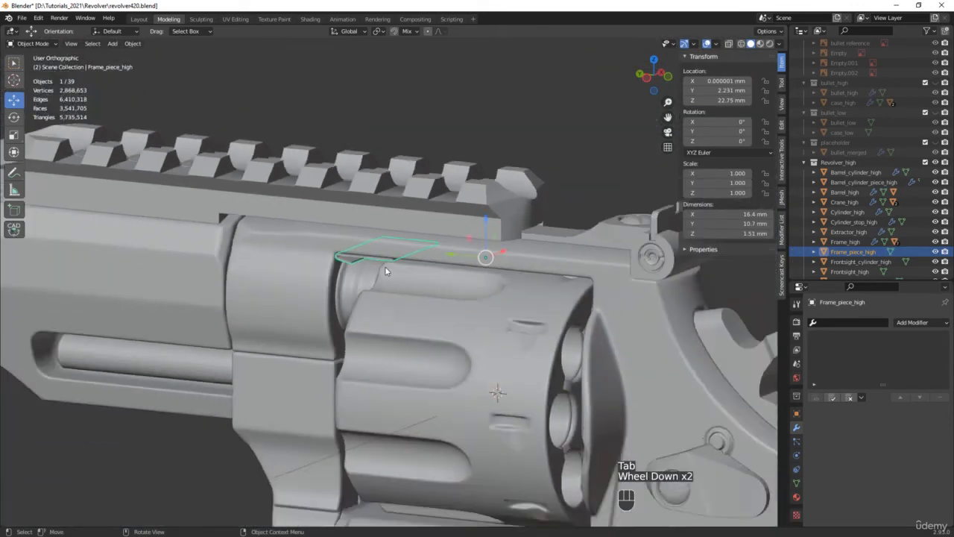
{"action": "middle_click_drag", "start_coordinate": [438, 358], "coordinate": [368, 345], "text": "shift"}
{"action": "left_click", "coordinate": [344, 366], "text": "shift"}
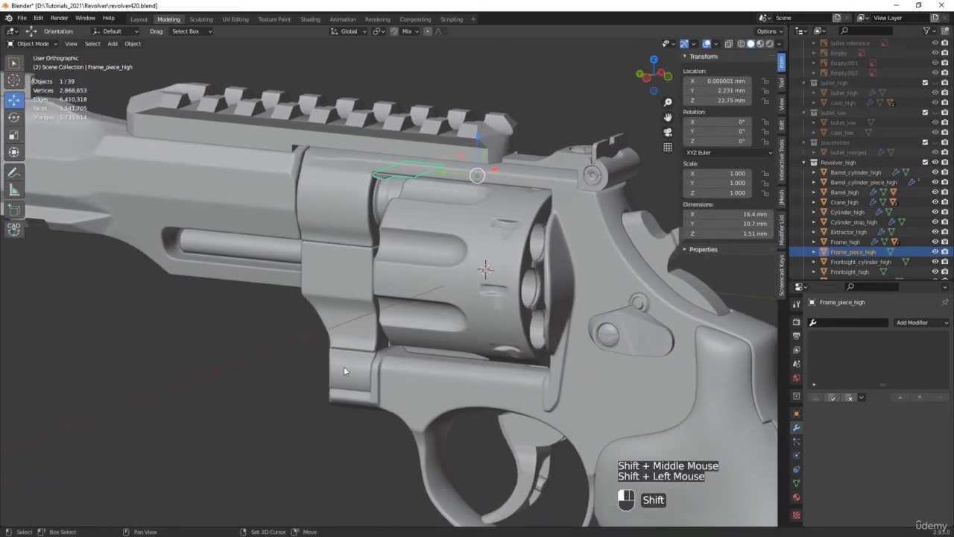
{"action": "scroll", "coordinate": [344, 366], "scroll_direction": "up", "scroll_amount": 1}
{"action": "scroll", "coordinate": [378, 167], "scroll_direction": "up", "scroll_amount": 7}
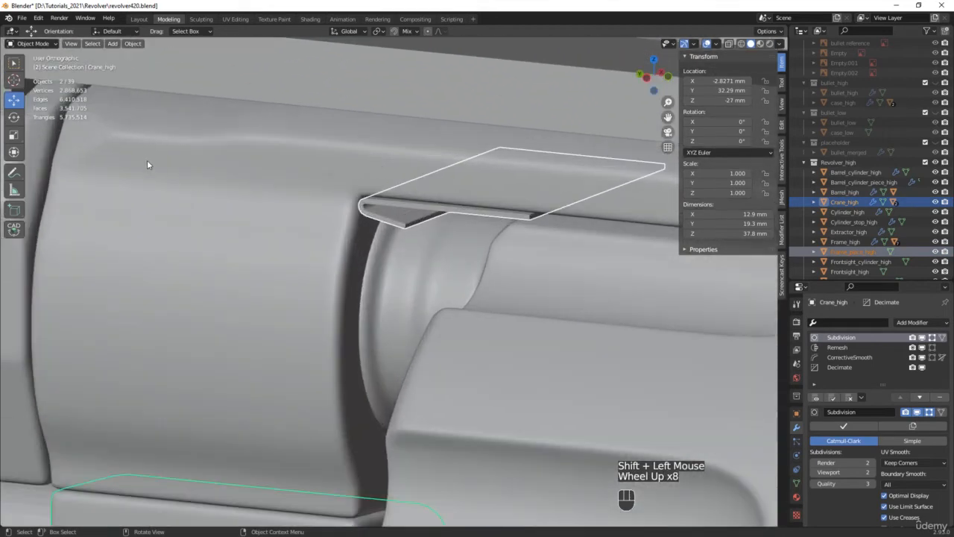
{"action": "key", "text": "ctrl+l"}
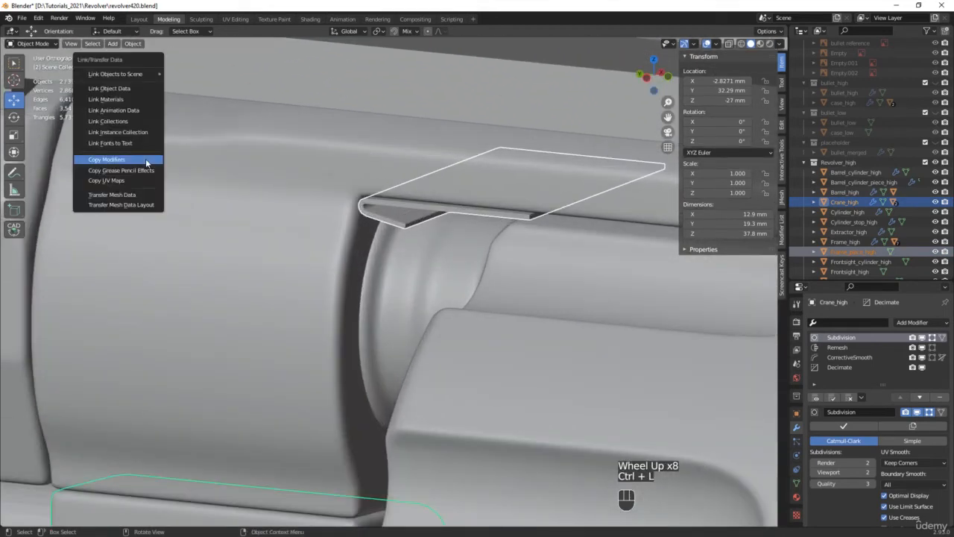
{"action": "left_click", "coordinate": [147, 161]}
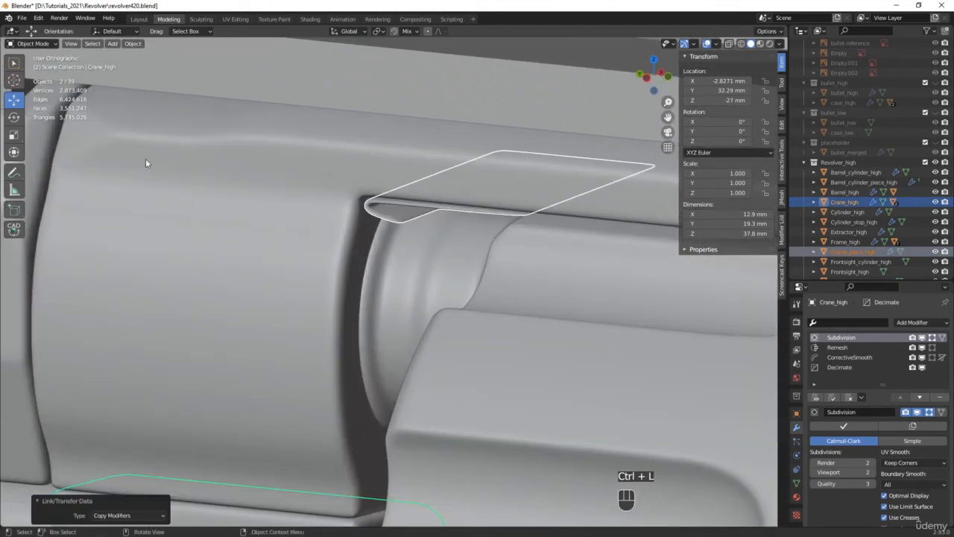
Set the Corrective Smooth repeat count of the small bent plate under the top strap to 20, after trying 30.
{"action": "left_click", "coordinate": [410, 206]}
{"action": "scroll", "coordinate": [410, 205], "scroll_direction": "up", "scroll_amount": 4}
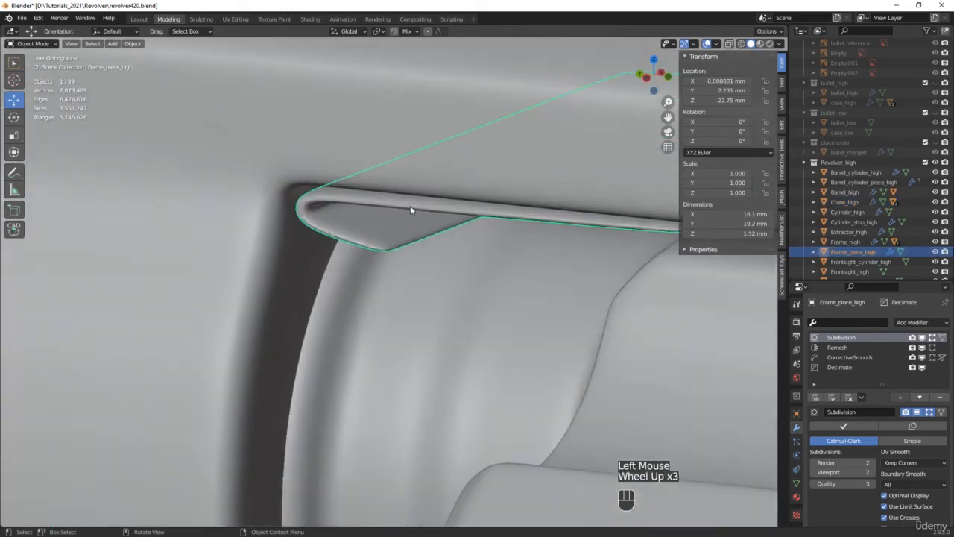
{"action": "middle_click_drag", "start_coordinate": [467, 210], "coordinate": [263, 260], "text": "shift"}
{"action": "scroll", "coordinate": [286, 261], "scroll_direction": "down", "scroll_amount": 1}
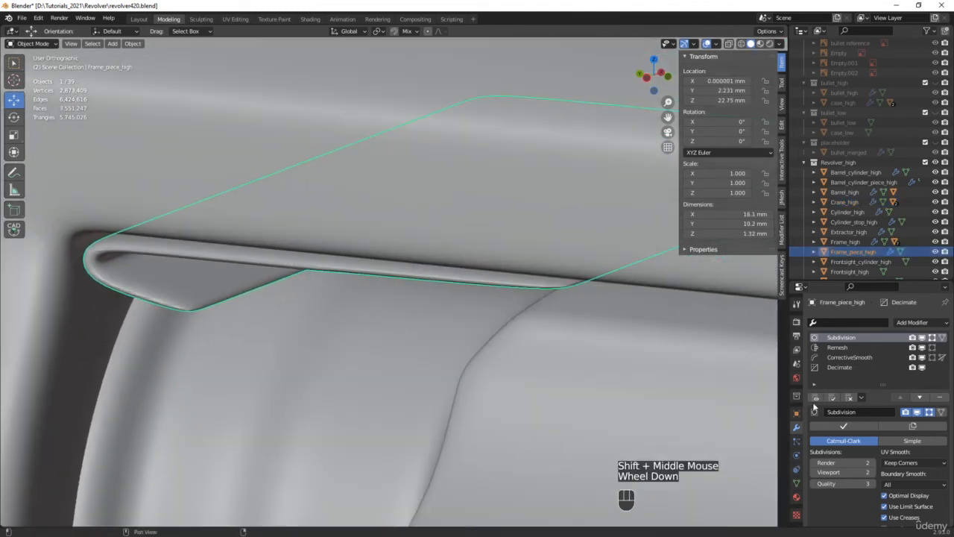
{"action": "left_click", "coordinate": [853, 357]}
{"action": "double_click", "coordinate": [873, 447]}
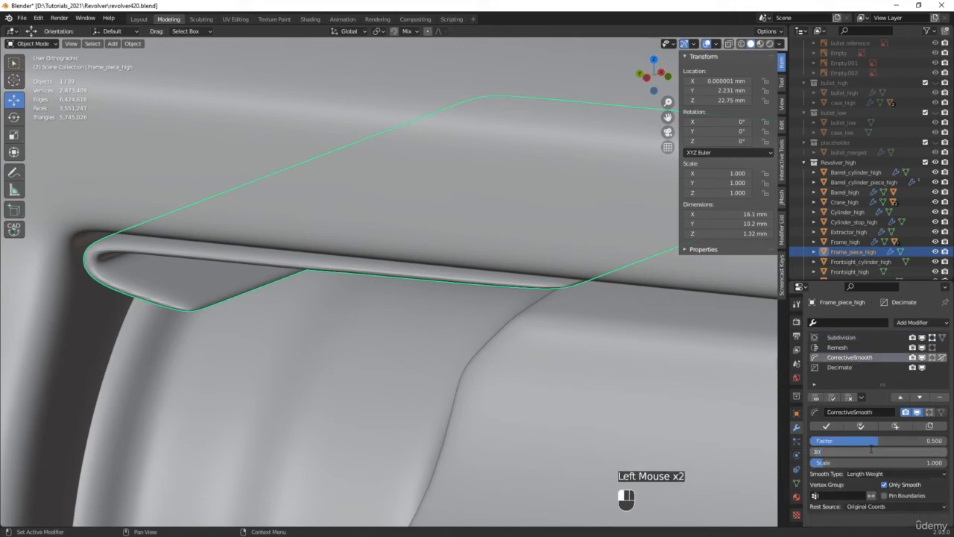
{"action": "key", "text": "Return"}
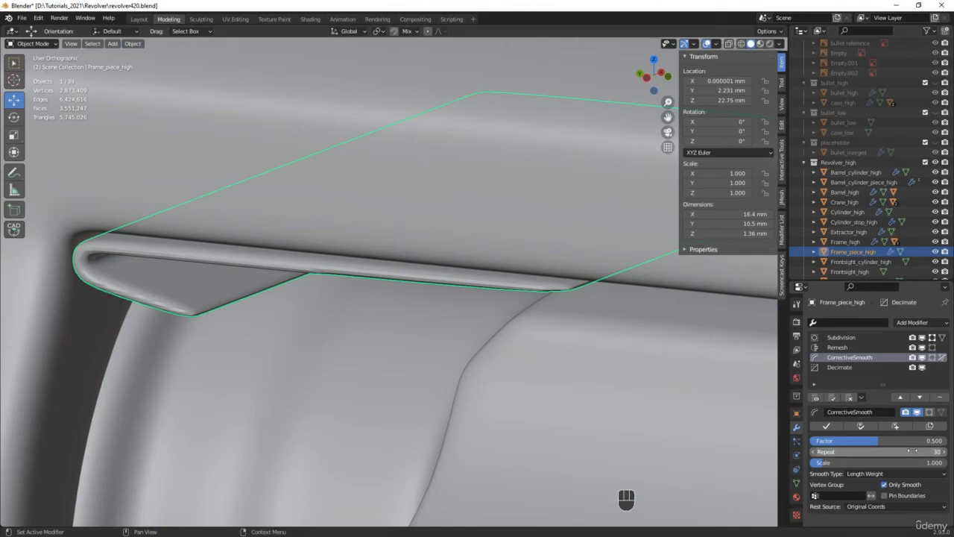
{"action": "left_click", "coordinate": [910, 451]}
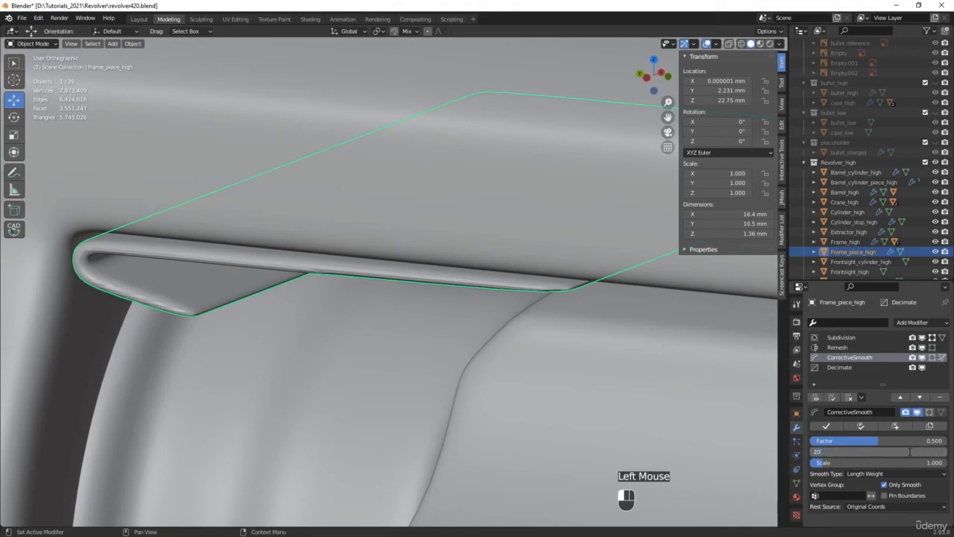
Crease the long edges running across both open ends of the small bent plate to 1.00.
{"action": "scroll", "coordinate": [492, 357], "scroll_direction": "down", "scroll_amount": 3}
{"action": "middle_click_drag", "start_coordinate": [496, 346], "coordinate": [513, 299]}
{"action": "scroll", "coordinate": [504, 326], "scroll_direction": "up", "scroll_amount": 2}
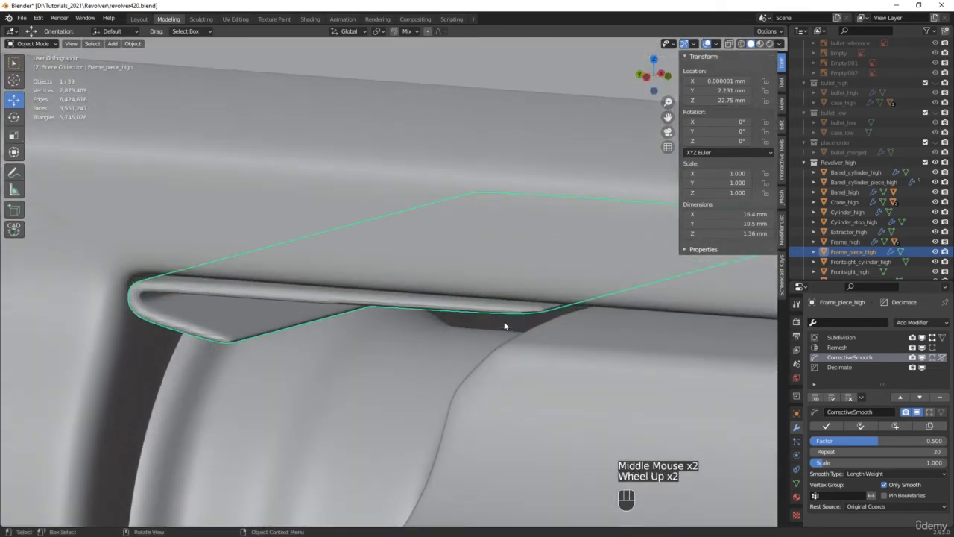
{"action": "key", "text": "Tab"}
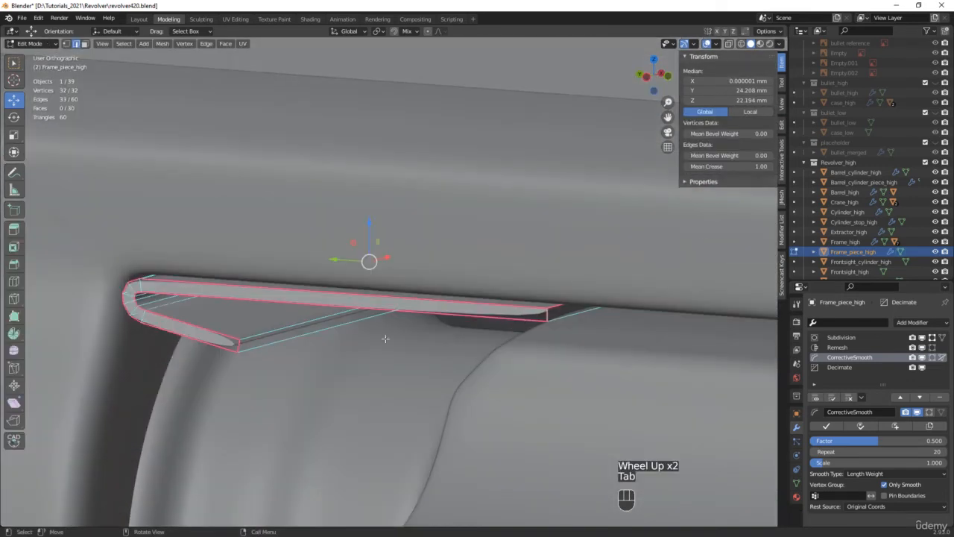
{"action": "left_click", "coordinate": [295, 329]}
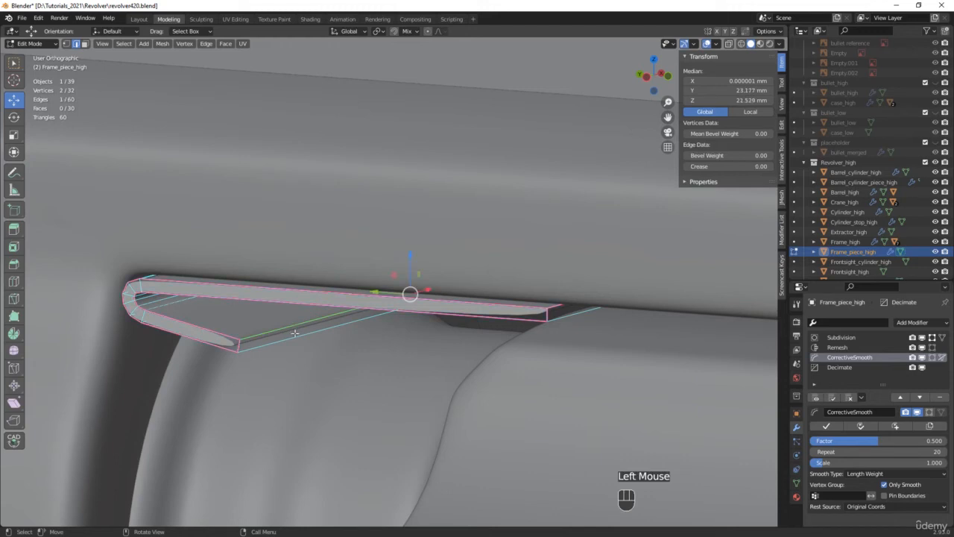
{"action": "left_click", "coordinate": [294, 337], "text": "shift"}
{"action": "key", "text": "alt+z"}
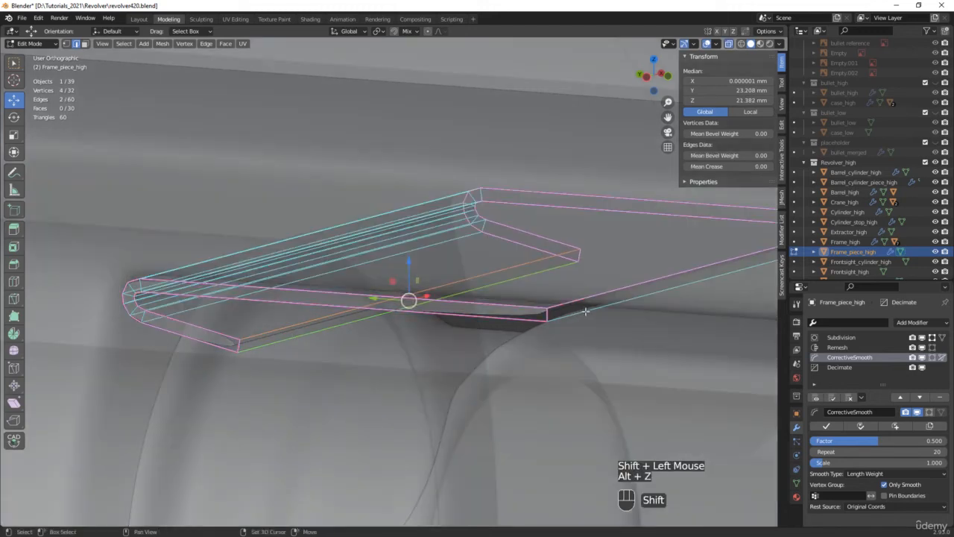
{"action": "left_click", "coordinate": [586, 310], "text": "shift"}
{"action": "scroll", "coordinate": [586, 310], "scroll_direction": "down", "scroll_amount": 1}
{"action": "left_click_drag", "start_coordinate": [716, 166], "coordinate": [767, 166]}
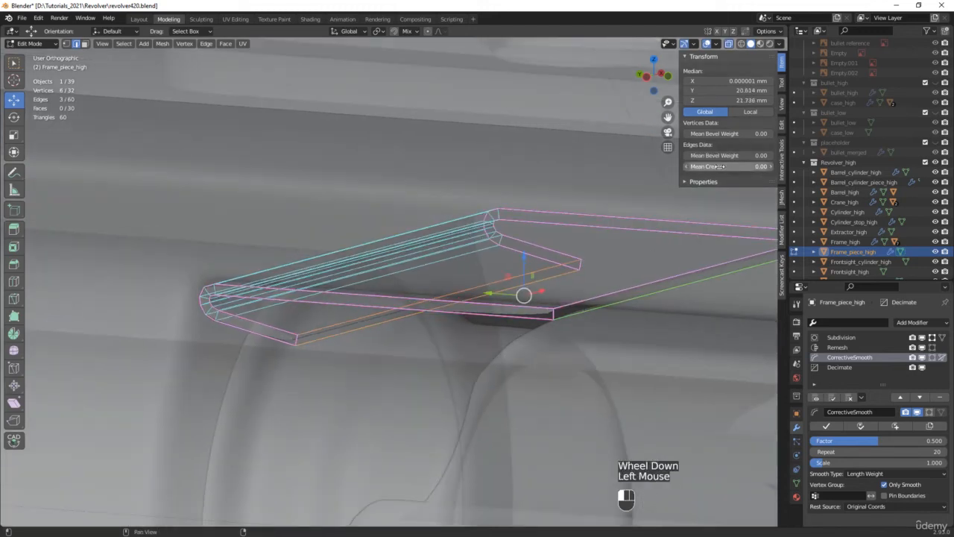
{"action": "scroll", "coordinate": [302, 287], "scroll_direction": "down", "scroll_amount": 1}
{"action": "key", "text": "alt+z"}
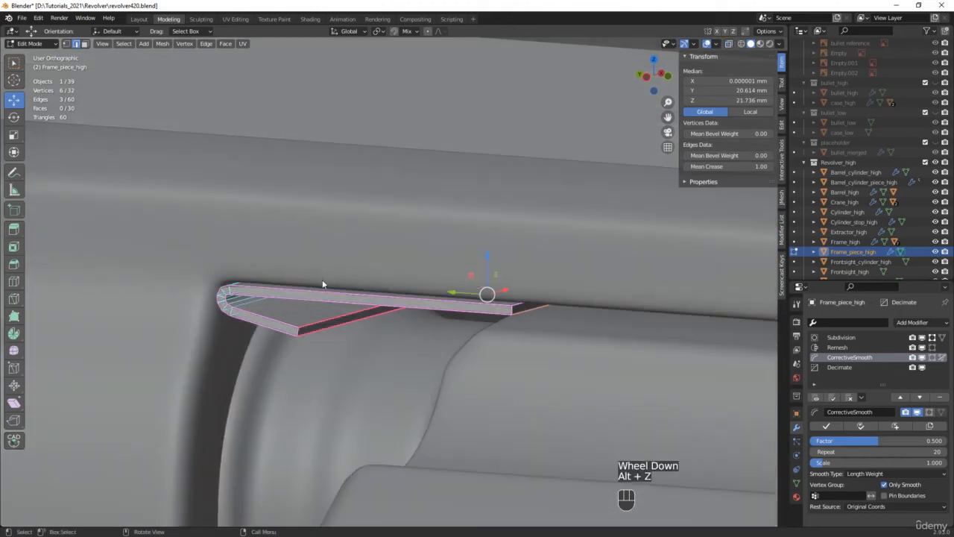
{"action": "key", "text": "Tab"}
{"action": "mouse_move", "coordinate": [320, 277]}
{"action": "middle_mouse_down"}
{"action": "mouse_move", "coordinate": [362, 266]}
{"action": "mouse_move", "coordinate": [331, 268]}
{"action": "mouse_move", "coordinate": [337, 278]}
{"action": "middle_mouse_up"}
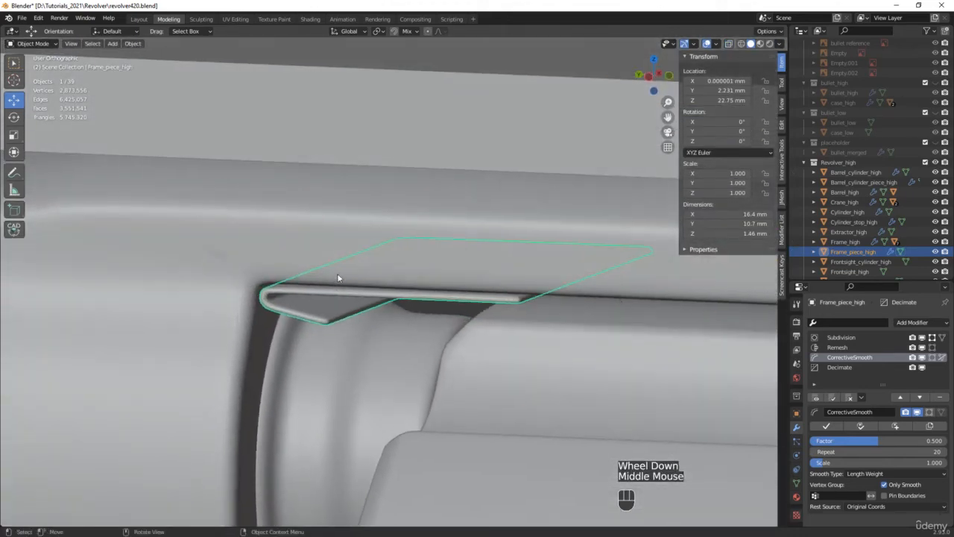
Select Frontsight_cylinder_high, the small pin below the front sight, and save the file as revolver421.blend.
{"action": "left_click", "coordinate": [862, 262]}
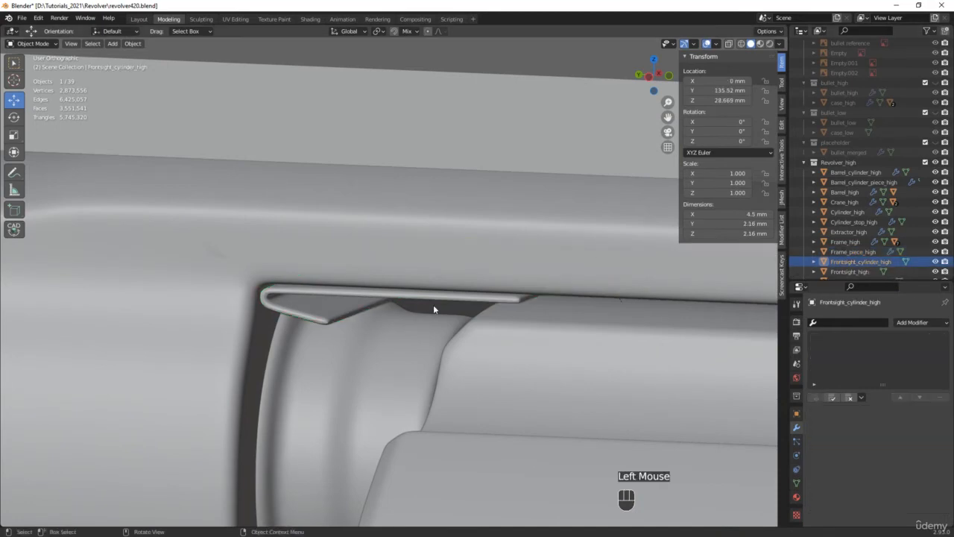
{"action": "scroll", "coordinate": [431, 305], "scroll_direction": "down", "scroll_amount": 4}
{"action": "scroll", "coordinate": [408, 310], "scroll_direction": "down", "scroll_amount": 4}
{"action": "middle_click_drag", "start_coordinate": [250, 350], "coordinate": [364, 360], "text": "shift"}
{"action": "middle_click_drag", "start_coordinate": [217, 263], "coordinate": [302, 291]}
{"action": "scroll", "coordinate": [213, 297], "scroll_direction": "up", "scroll_amount": 2}
{"action": "scroll", "coordinate": [213, 297], "scroll_direction": "up", "scroll_amount": 6}
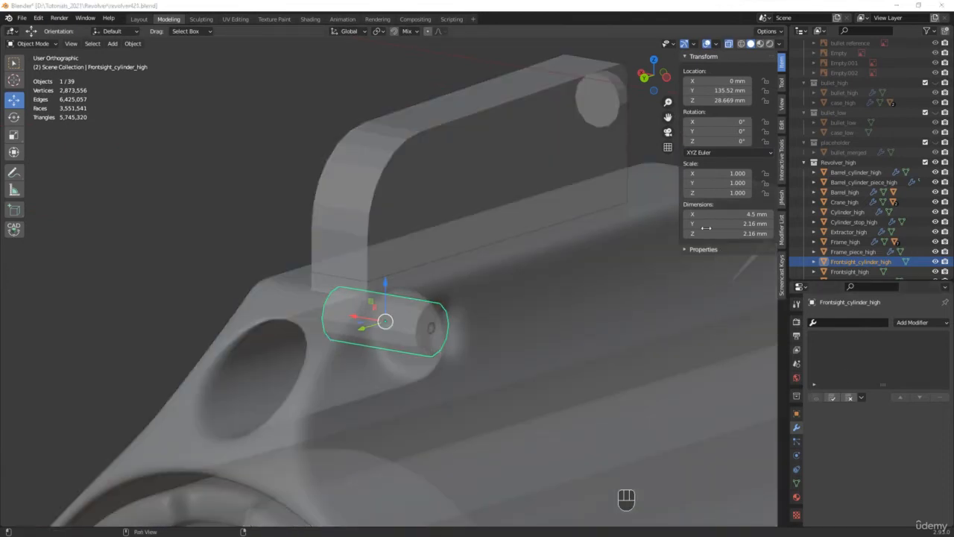
{"action": "left_click", "coordinate": [512, 6]}
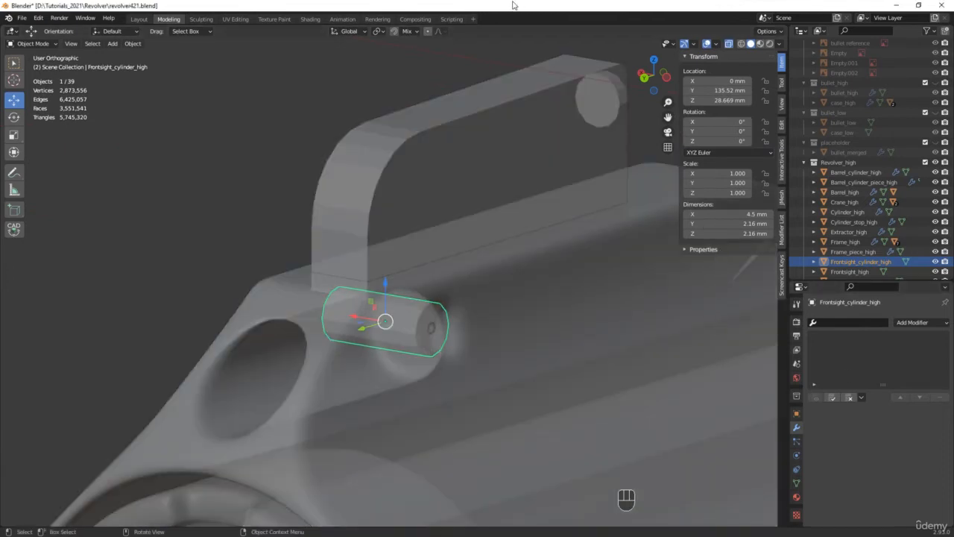
Crease the edge loops around both end caps of the front sight pin to 1.00.
{"action": "key", "text": "Tab"}
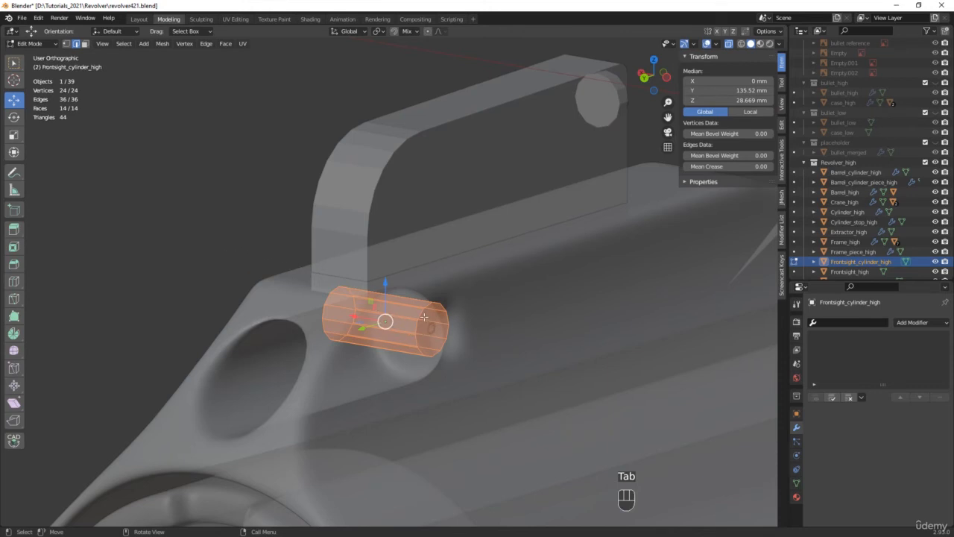
{"action": "left_click", "coordinate": [423, 317], "text": "alt"}
{"action": "left_click", "coordinate": [334, 296], "text": "alt+shift"}
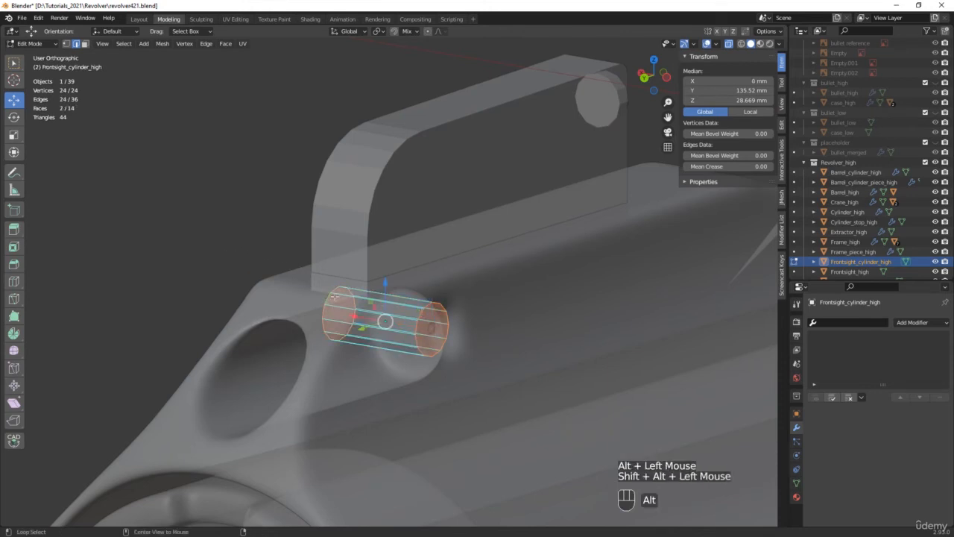
{"action": "left_click_drag", "start_coordinate": [716, 166], "coordinate": [756, 167]}
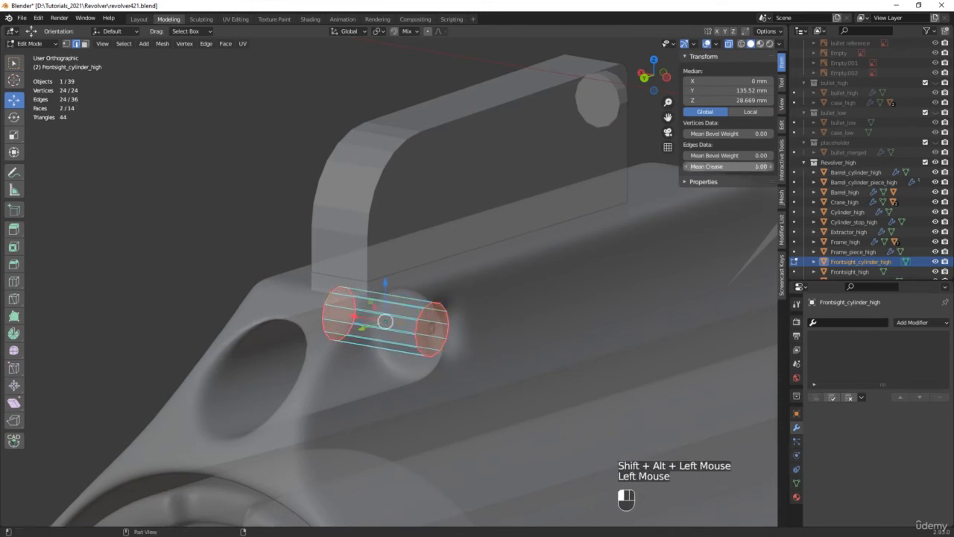
Add a Subdivision Surface modifier with viewport level 4 to the front sight pin and save the file as revolver422.blend.
{"action": "left_click", "coordinate": [910, 323]}
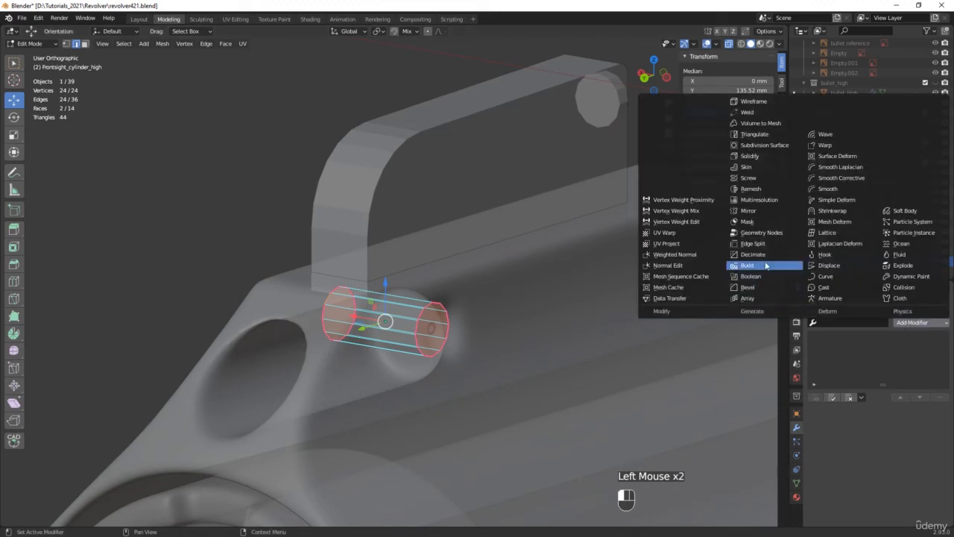
{"action": "left_click", "coordinate": [751, 146]}
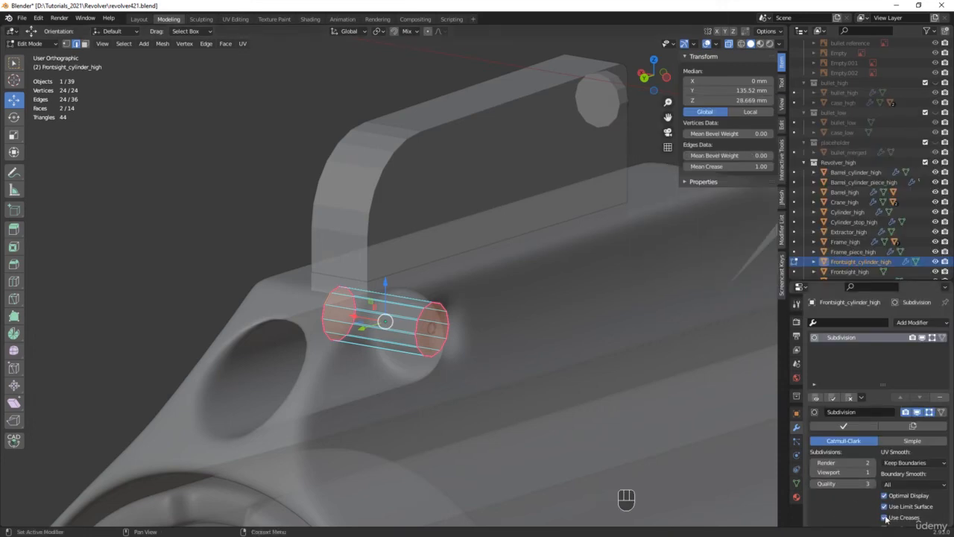
{"action": "left_click", "coordinate": [869, 472]}
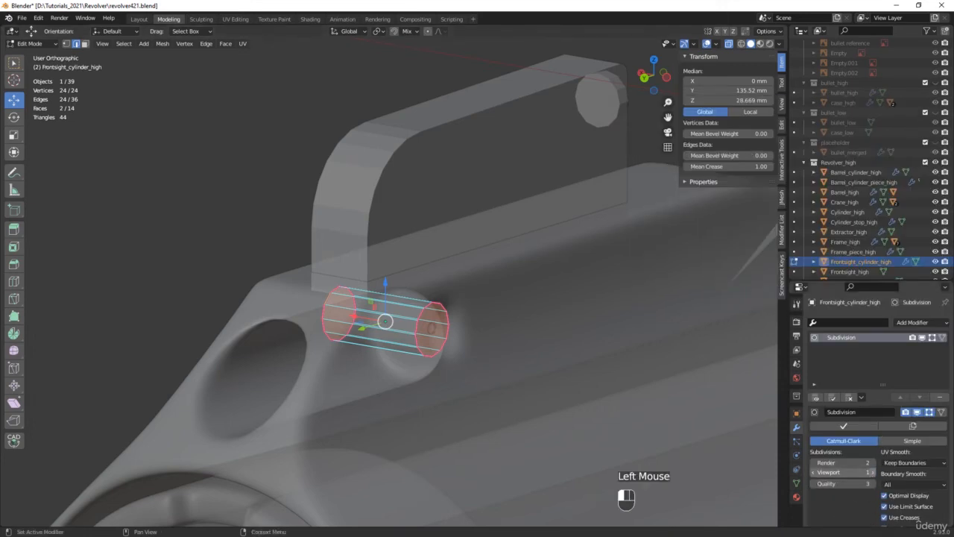
{"action": "left_click", "coordinate": [869, 472]}
{"action": "left_click", "coordinate": [869, 472]}
{"action": "left_click", "coordinate": [214, 180]}
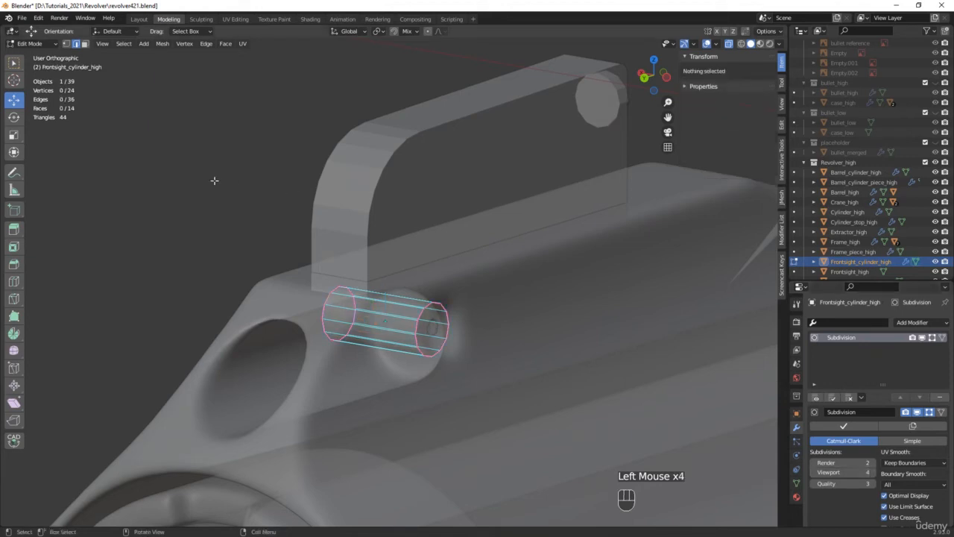
{"action": "key", "text": "Tab"}
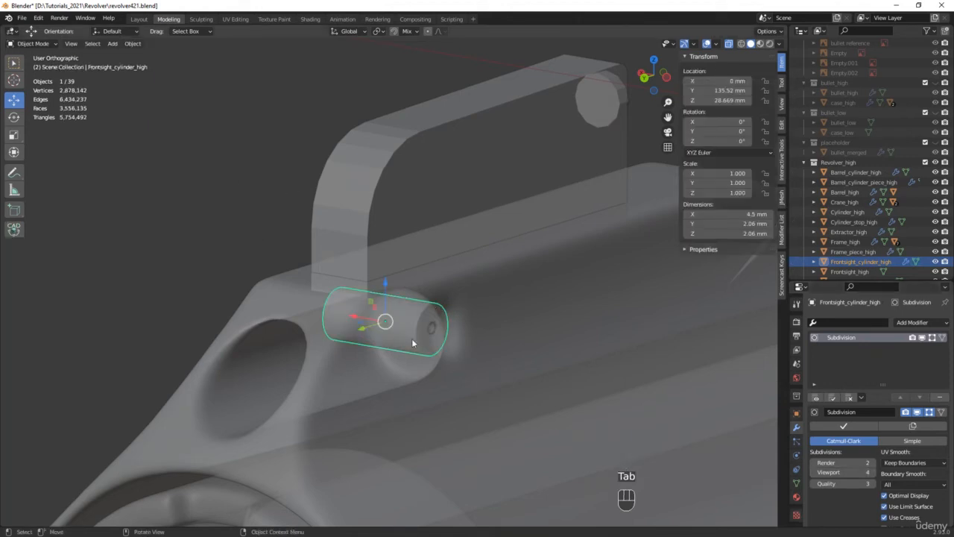
{"action": "key", "text": "ctrl+alt+s"}
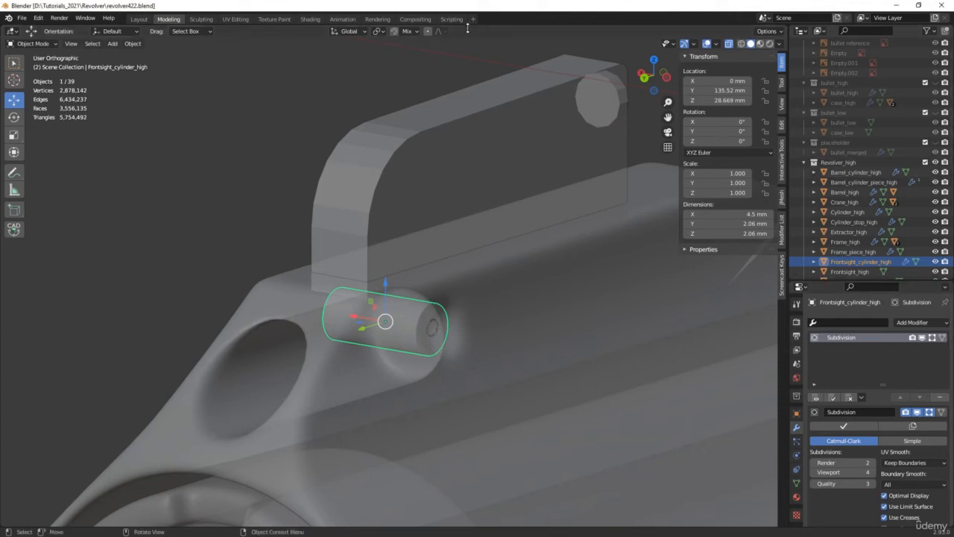
Select the front sight blade's sharp edges at 30°, leave out the edges crossing its rounded rear corner, and crease the rest.
{"action": "left_click", "coordinate": [426, 191]}
{"action": "scroll", "coordinate": [426, 190], "scroll_direction": "down", "scroll_amount": 3}
{"action": "middle_click_drag", "start_coordinate": [426, 191], "coordinate": [366, 197]}
{"action": "key", "text": "alt+z"}
{"action": "key", "text": "Tab"}
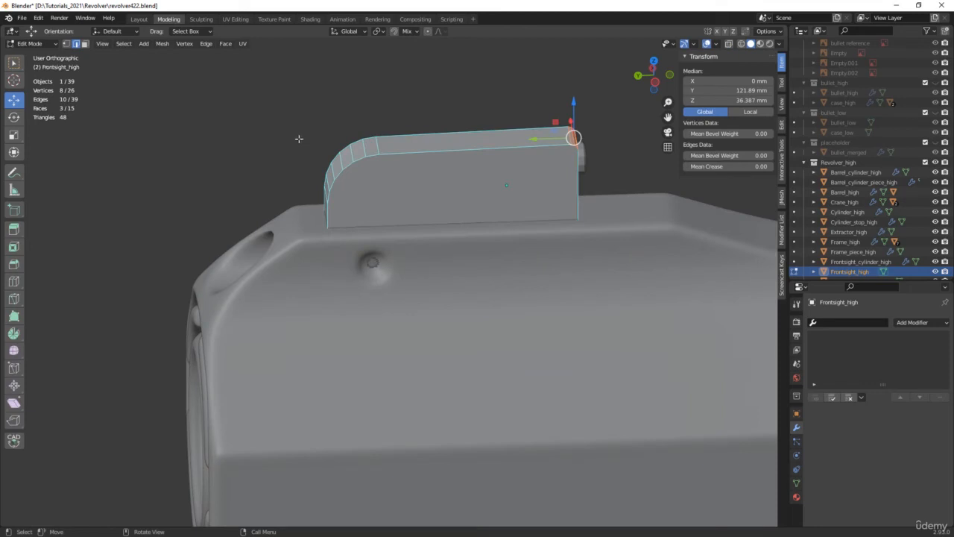
{"action": "left_click", "coordinate": [208, 122]}
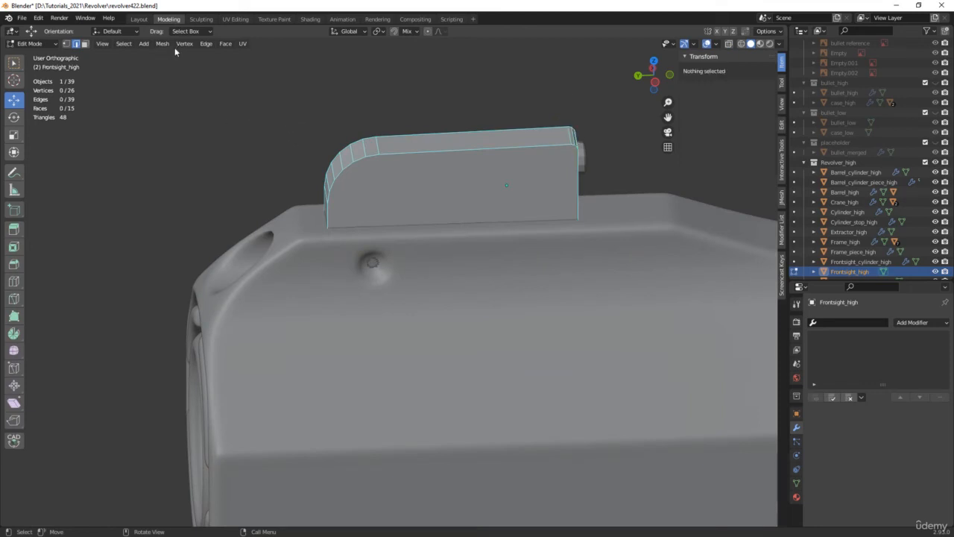
{"action": "left_click", "coordinate": [124, 43]}
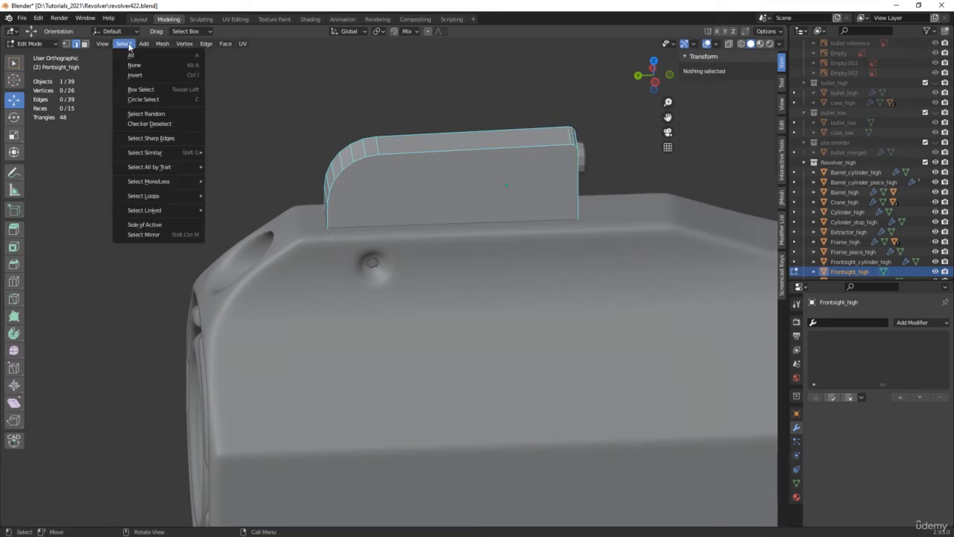
{"action": "left_click", "coordinate": [162, 138]}
{"action": "middle_click_drag", "start_coordinate": [522, 194], "coordinate": [555, 175]}
{"action": "scroll", "coordinate": [556, 176], "scroll_direction": "up", "scroll_amount": 5}
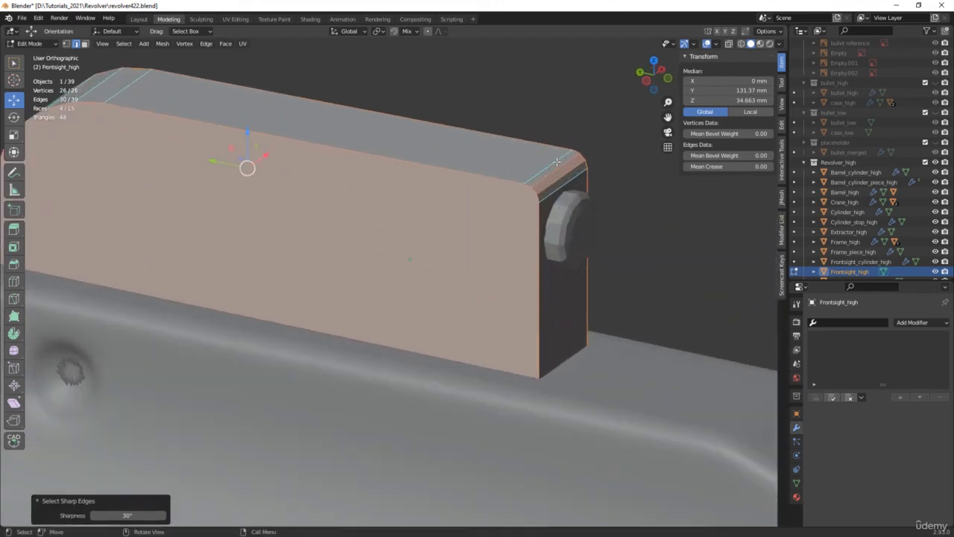
{"action": "left_click", "coordinate": [547, 172], "text": "shift"}
{"action": "scroll", "coordinate": [548, 186], "scroll_direction": "down", "scroll_amount": 3}
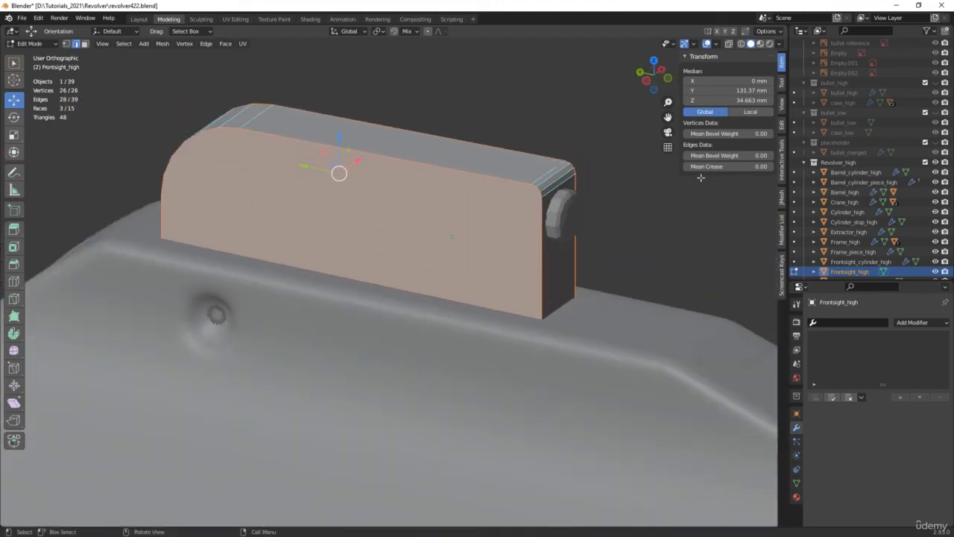
{"action": "left_click_drag", "start_coordinate": [697, 167], "coordinate": [714, 167]}
{"action": "middle_click_drag", "start_coordinate": [332, 195], "coordinate": [404, 177]}
{"action": "key", "text": "alt+z"}
{"action": "key", "text": "alt+z"}
{"action": "scroll", "coordinate": [398, 181], "scroll_direction": "down", "scroll_amount": 5}
{"action": "key", "text": "Tab"}
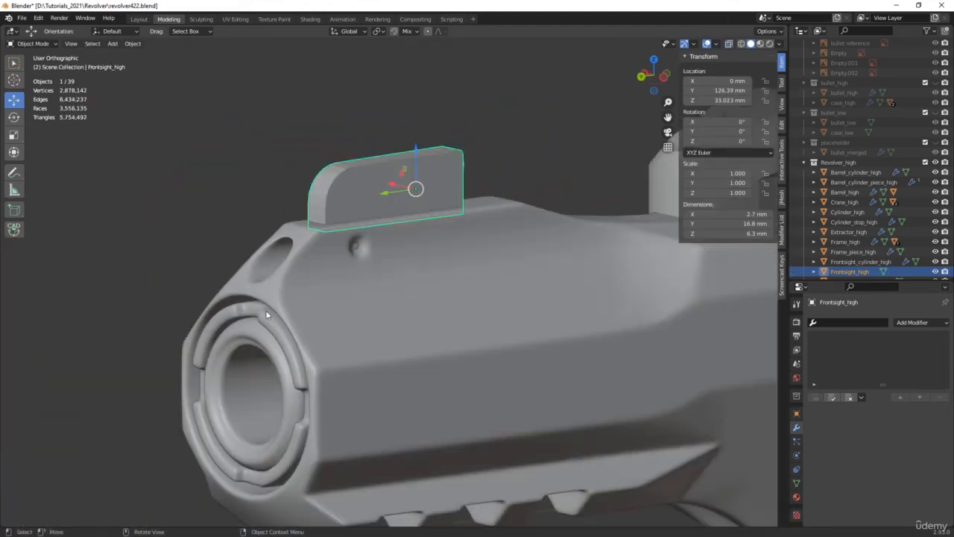
Copy the modifiers of Barrel_cylinder_piece_high onto the front sight blade.
{"action": "left_click", "coordinate": [278, 332], "text": "shift"}
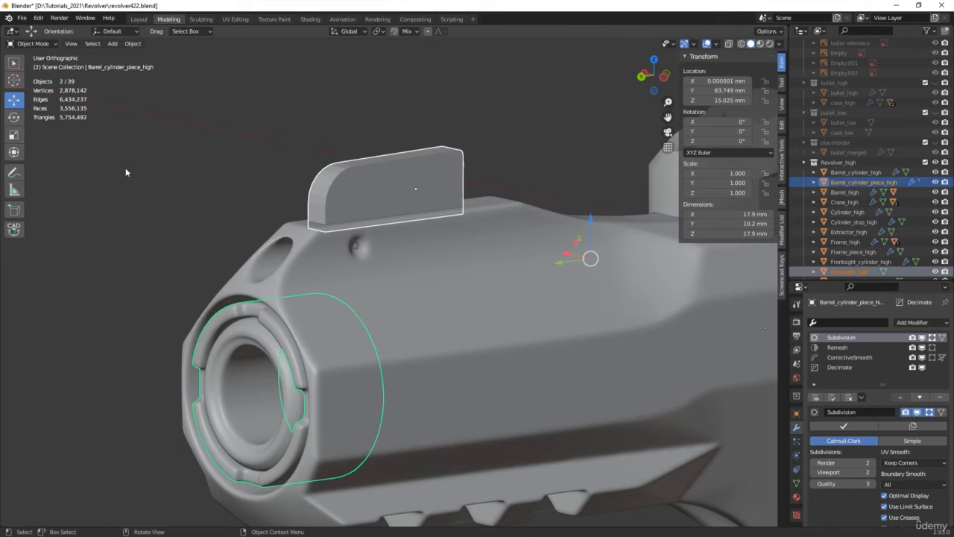
{"action": "key", "text": "ctrl+l"}
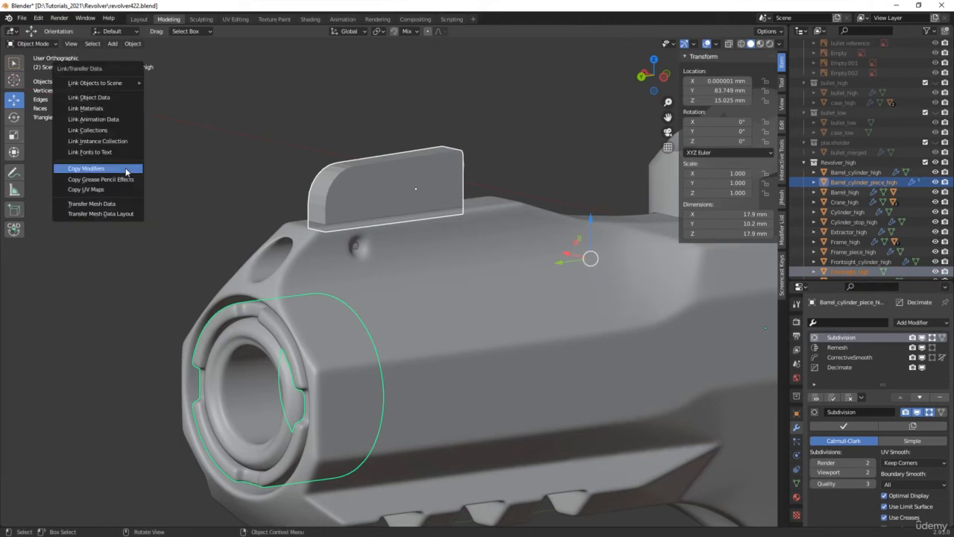
{"action": "left_click", "coordinate": [126, 170]}
{"action": "middle_click_drag", "start_coordinate": [428, 176], "coordinate": [335, 192]}
{"action": "scroll", "coordinate": [467, 211], "scroll_direction": "up", "scroll_amount": 5}
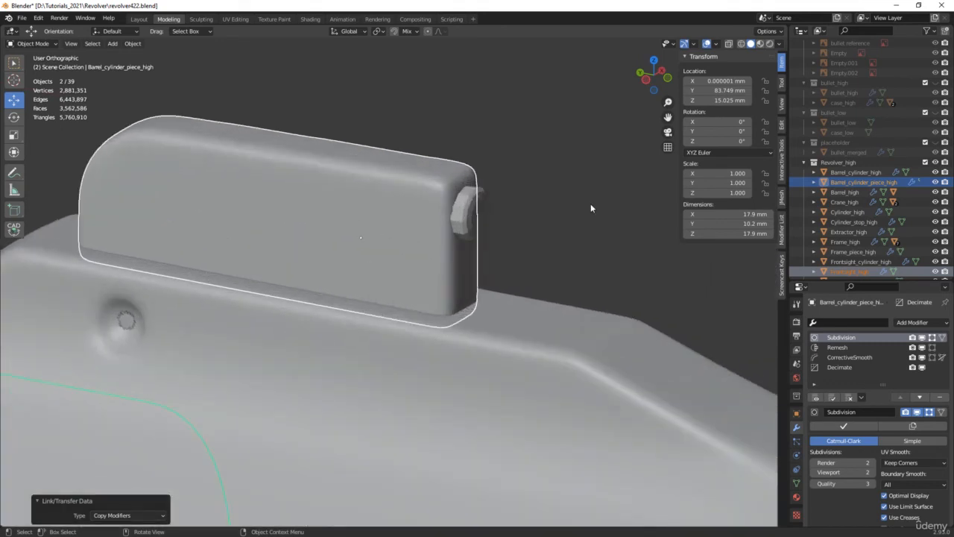
{"action": "left_click", "coordinate": [857, 192]}
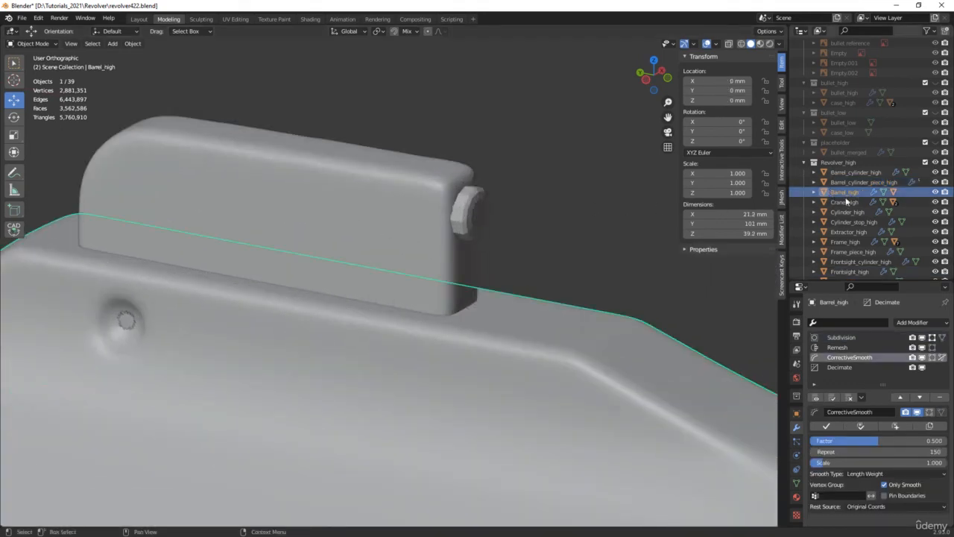
{"action": "left_click", "coordinate": [398, 199]}
{"action": "scroll", "coordinate": [822, 232], "scroll_direction": "down", "scroll_amount": 1}
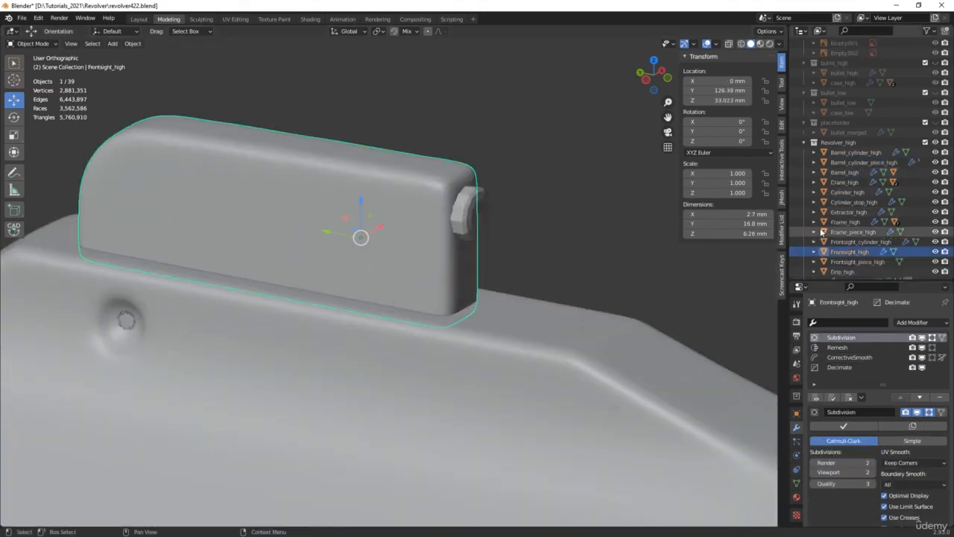
Select the outer rim's back and front edge loops on Frontsight_piece_high and set their mean bevel weight to 1.00.
{"action": "scroll", "coordinate": [821, 231], "scroll_direction": "down", "scroll_amount": 2}
{"action": "left_click", "coordinate": [818, 232]}
{"action": "left_click", "coordinate": [476, 199]}
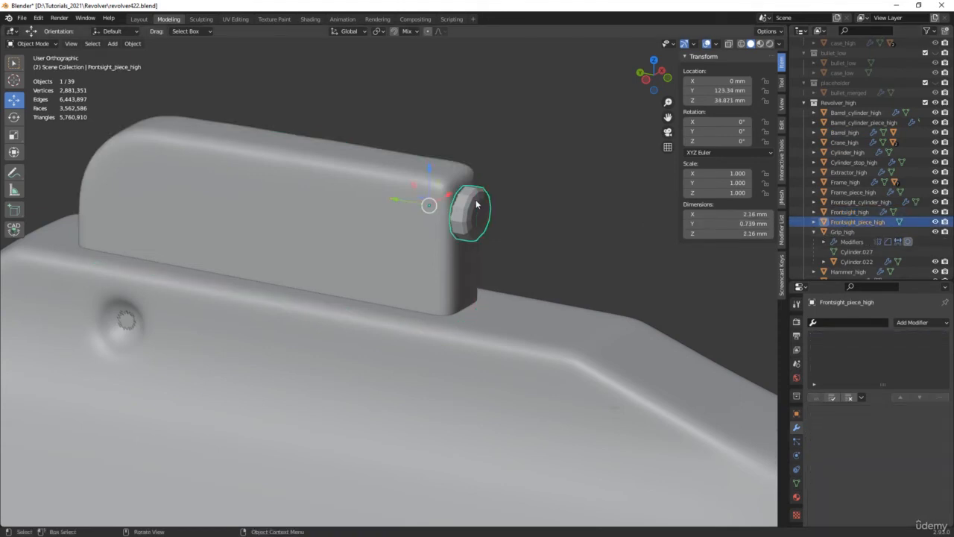
{"action": "scroll", "coordinate": [475, 199], "scroll_direction": "up", "scroll_amount": 5}
{"action": "key", "text": "Tab"}
{"action": "key", "text": "alt+z"}
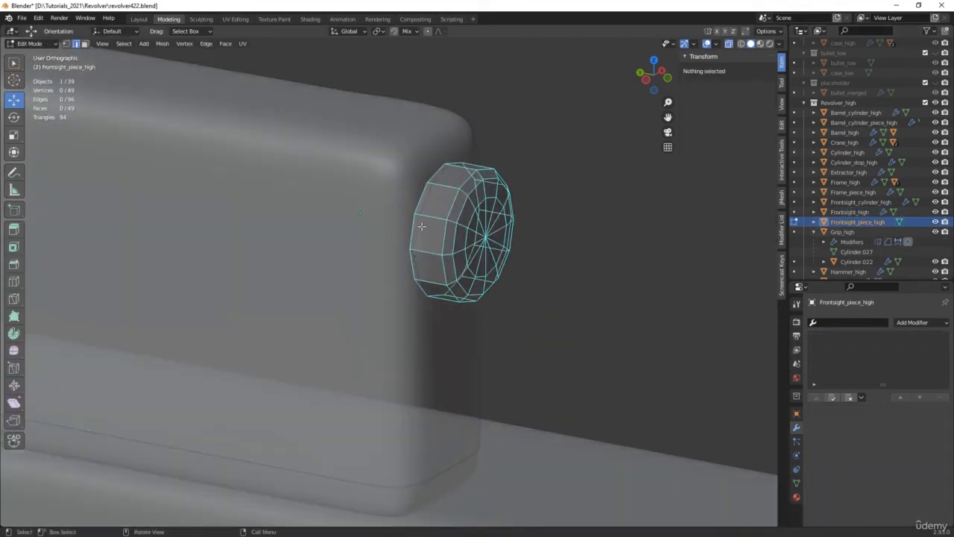
{"action": "left_click", "coordinate": [411, 225], "text": "alt"}
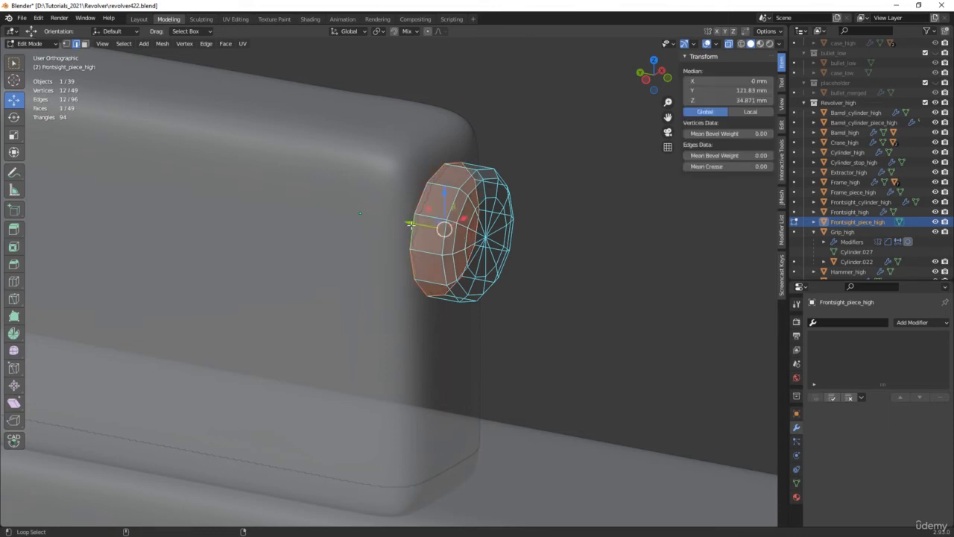
{"action": "scroll", "coordinate": [449, 229], "scroll_direction": "up", "scroll_amount": 2}
{"action": "left_click", "coordinate": [443, 281], "text": "alt+shift"}
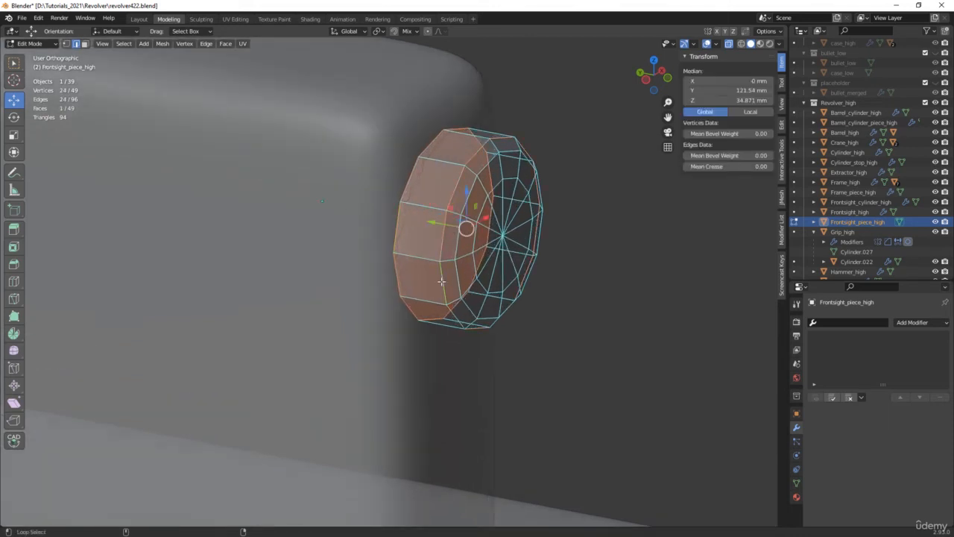
{"action": "left_click", "coordinate": [734, 155]}
{"action": "type", "text": "1"}
{"action": "key", "text": "Return"}
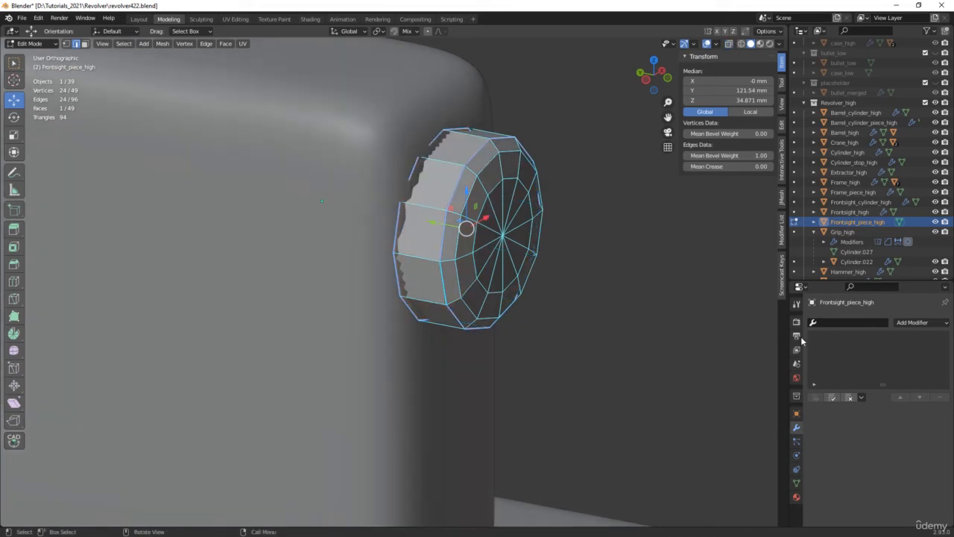
Add a Bevel modifier to the front sight piece, limited by weight, with an offset of 0.05 mm.
{"action": "left_click", "coordinate": [916, 324]}
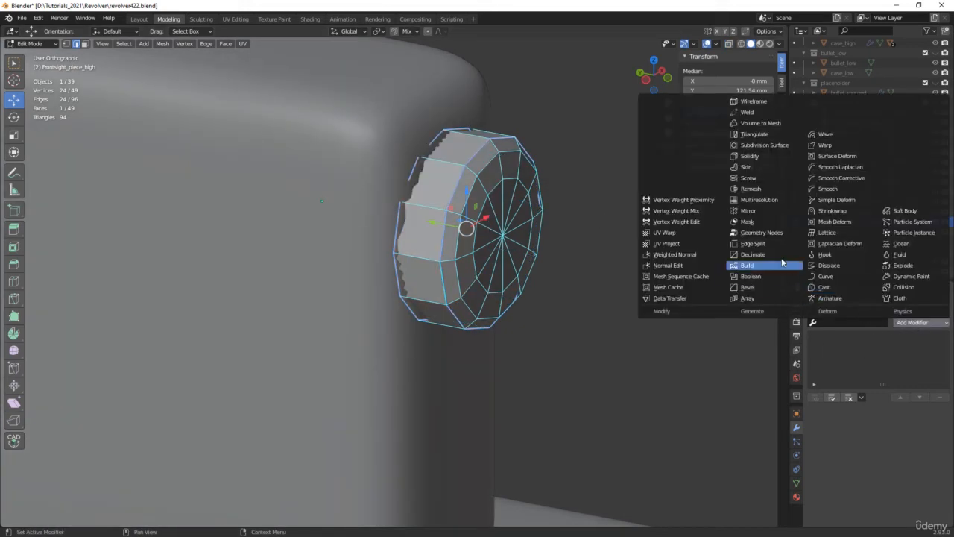
{"action": "left_click", "coordinate": [756, 288]}
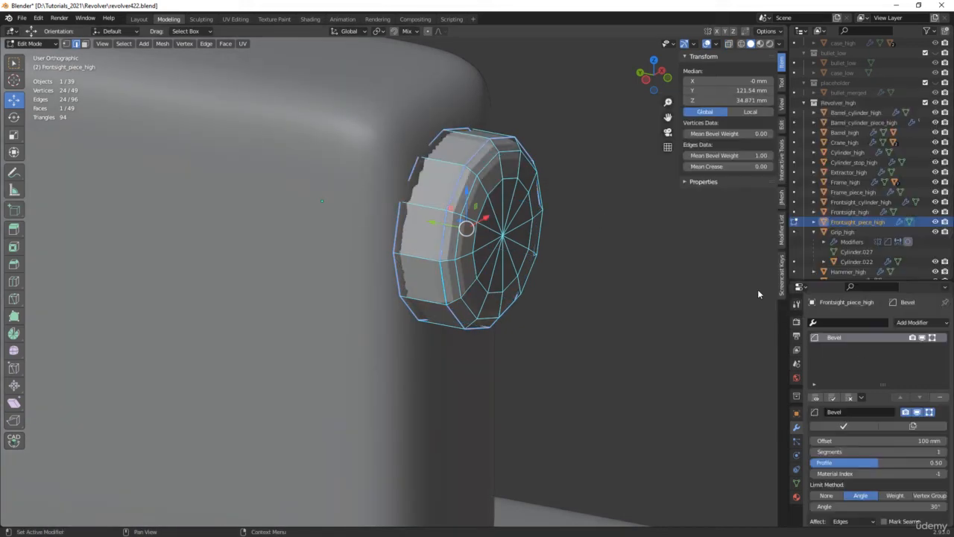
{"action": "left_click", "coordinate": [895, 496]}
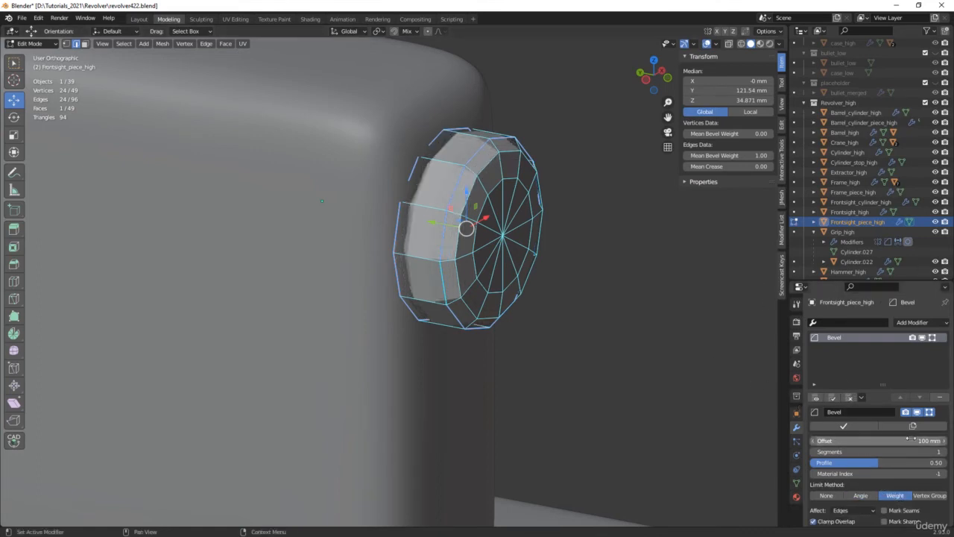
{"action": "left_click", "coordinate": [887, 440]}
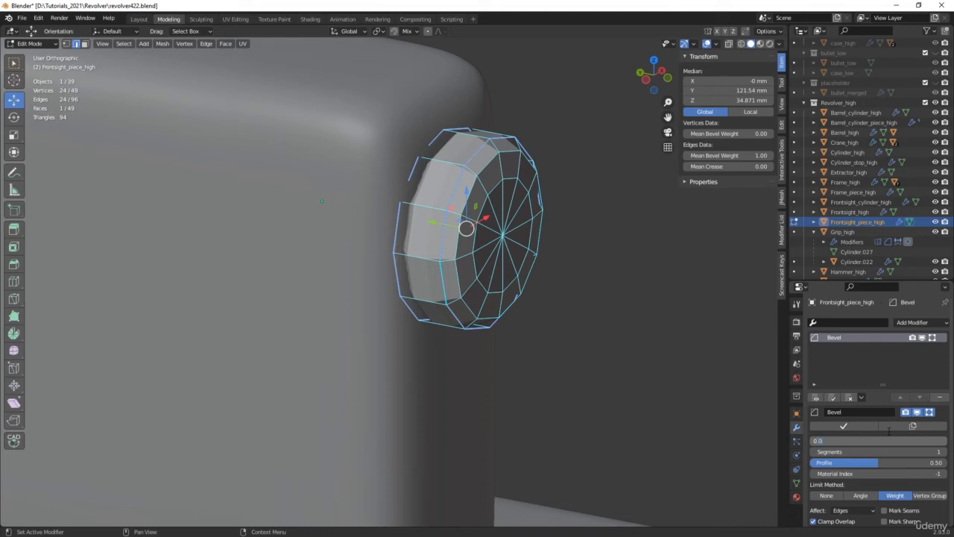
{"action": "type", "text": "5"}
{"action": "key", "text": "Return"}
{"action": "middle_click_drag", "start_coordinate": [532, 279], "coordinate": [542, 282]}
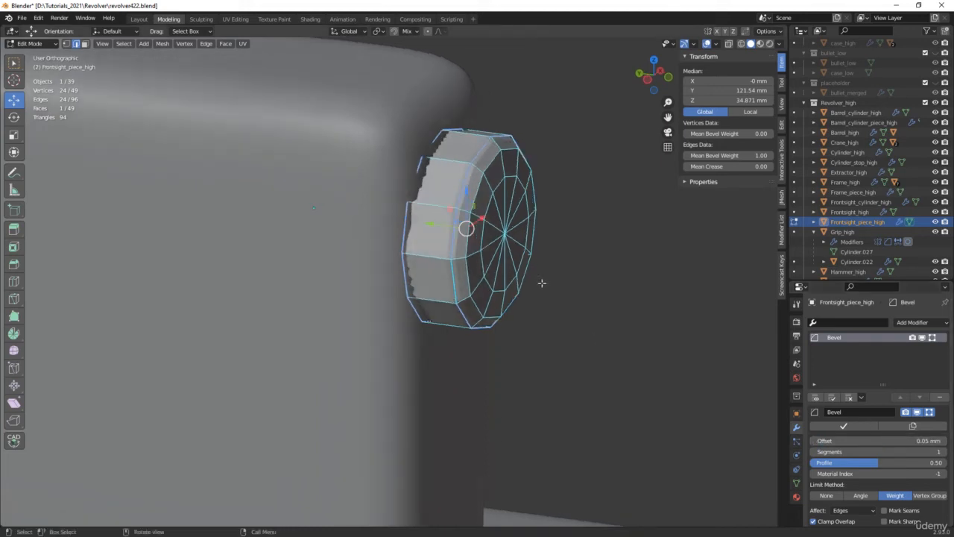
Add a Subdivision Surface modifier with viewport level 3 to the front sight piece, below the bevel.
{"action": "key", "text": "shift+z"}
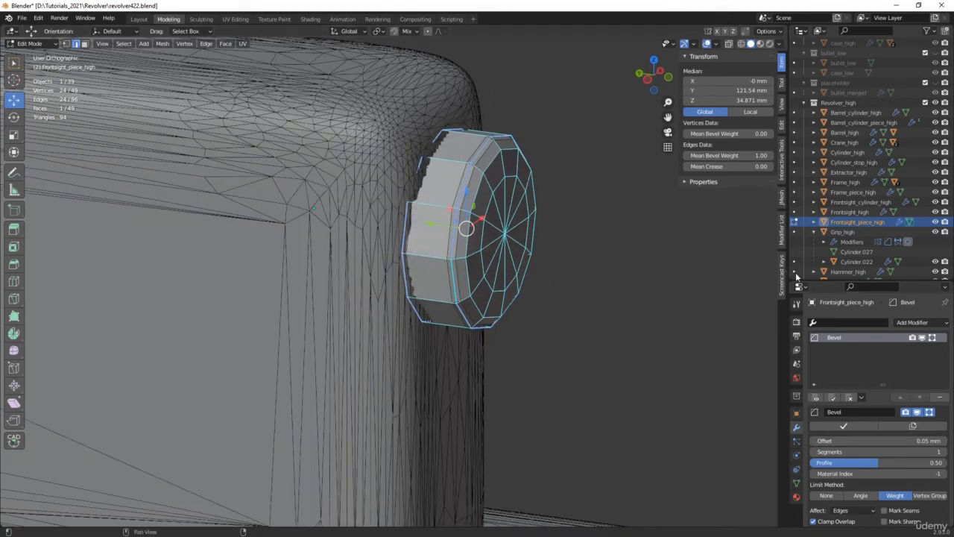
{"action": "left_click", "coordinate": [916, 323]}
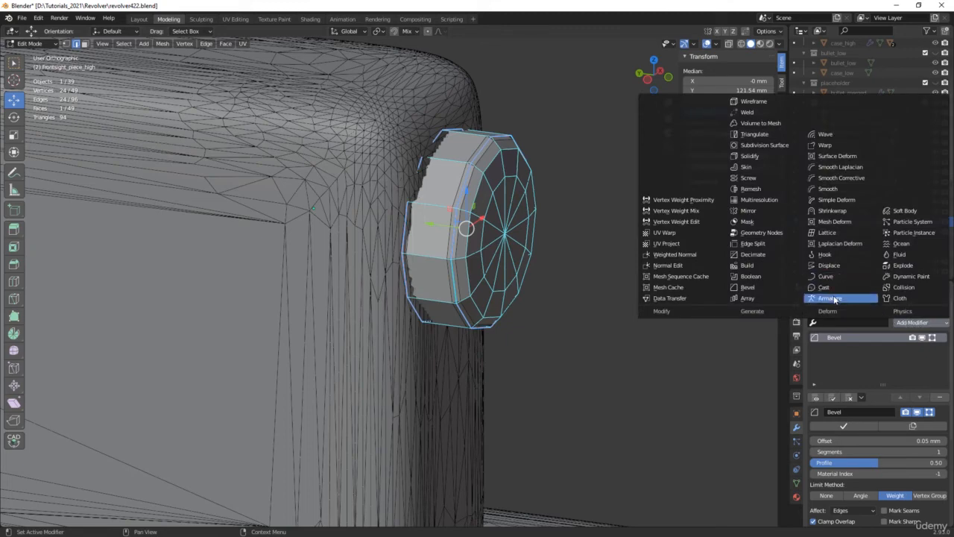
{"action": "left_click", "coordinate": [769, 146]}
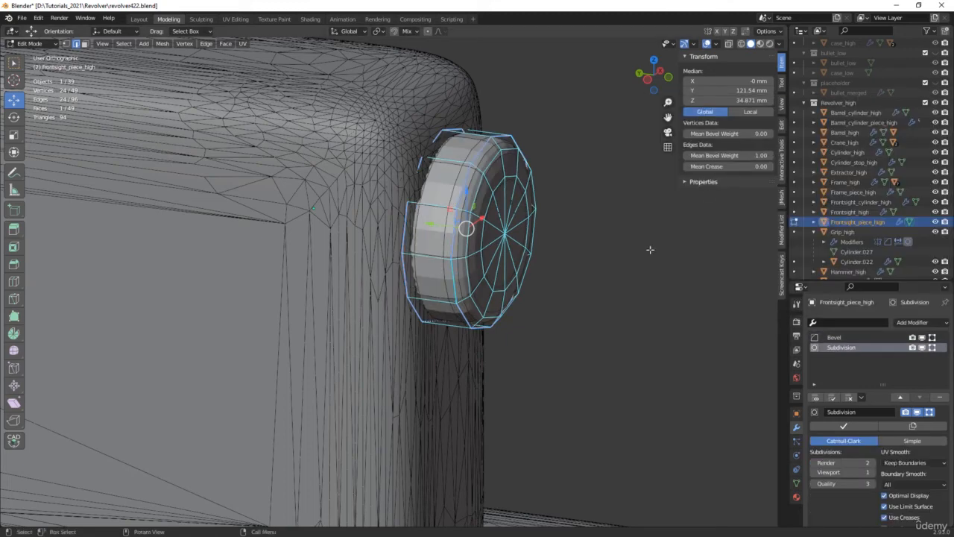
{"action": "middle_click_drag", "start_coordinate": [650, 251], "coordinate": [626, 254]}
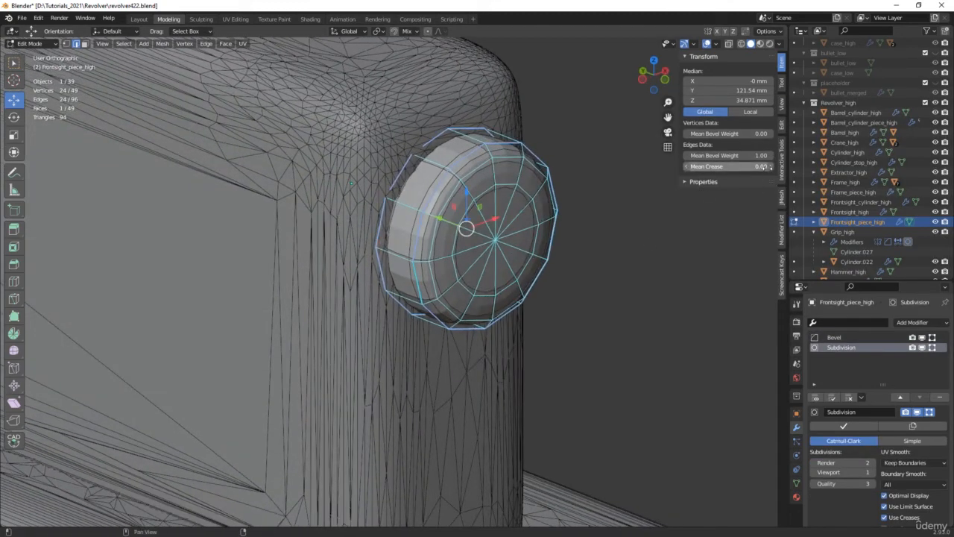
{"action": "left_click", "coordinate": [873, 473]}
{"action": "left_click", "coordinate": [872, 472]}
{"action": "key", "text": "shift+w"}
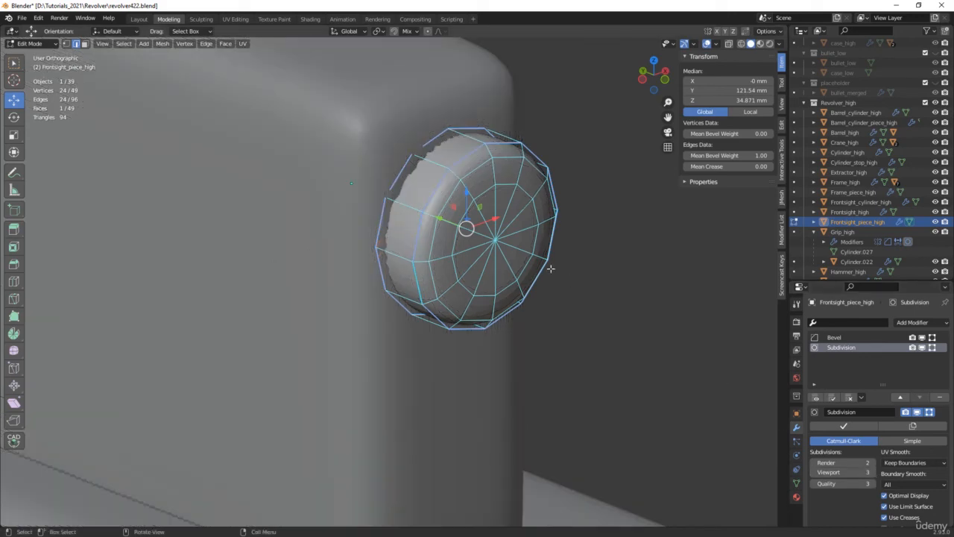
Highlight Grip_high and examine its mesh density and smoothness against the rest of the revolver.
{"action": "scroll", "coordinate": [551, 269], "scroll_direction": "down", "scroll_amount": 6}
{"action": "middle_click_drag", "start_coordinate": [550, 268], "coordinate": [662, 255]}
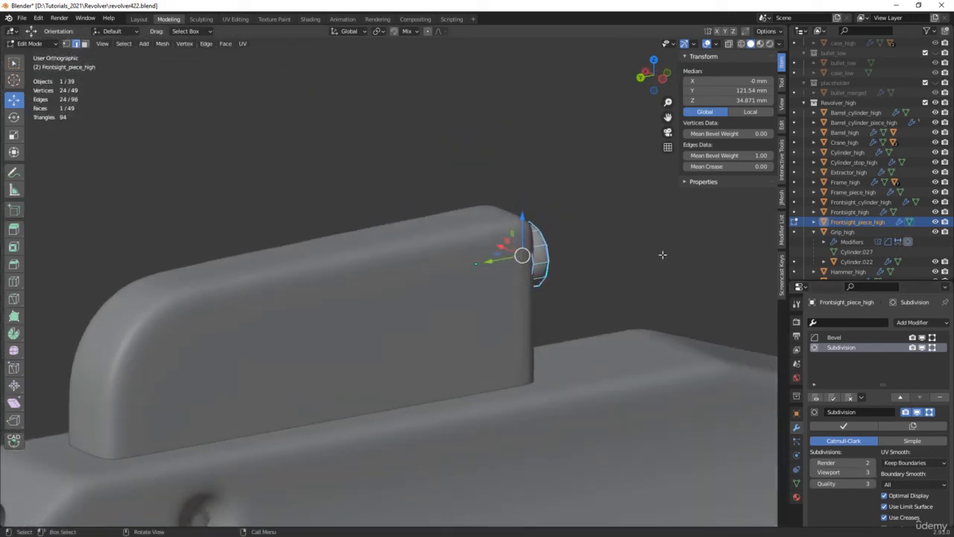
{"action": "left_click", "coordinate": [815, 232]}
{"action": "left_click", "coordinate": [843, 234]}
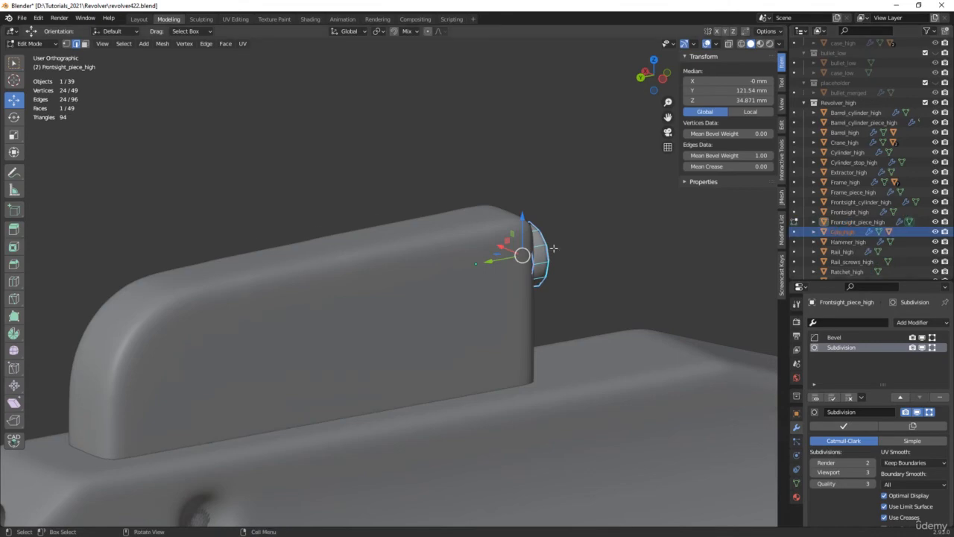
{"action": "scroll", "coordinate": [565, 249], "scroll_direction": "down", "scroll_amount": 10}
{"action": "middle_click_drag", "start_coordinate": [598, 244], "coordinate": [233, 186], "text": "shift"}
{"action": "scroll", "coordinate": [232, 187], "scroll_direction": "down", "scroll_amount": 6}
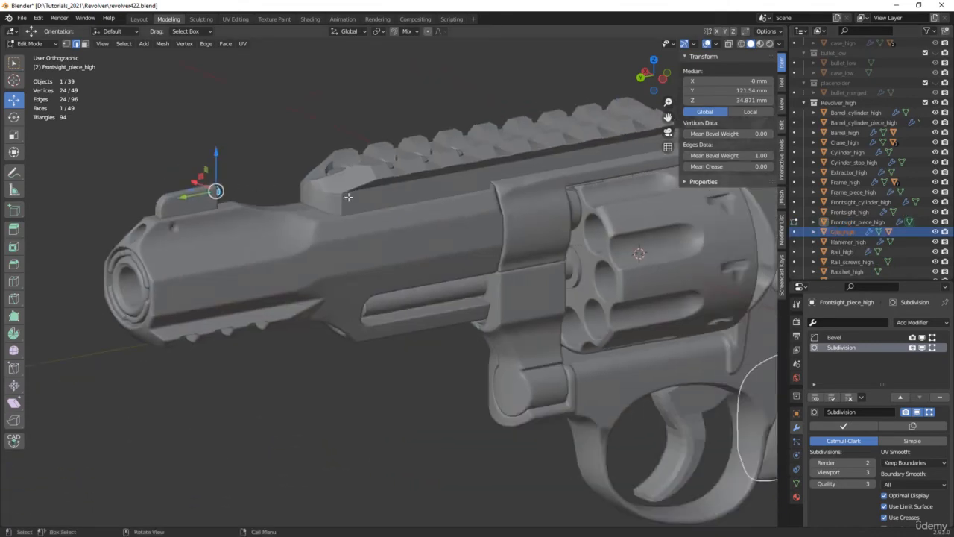
{"action": "scroll", "coordinate": [560, 306], "scroll_direction": "up", "scroll_amount": 8}
{"action": "key", "text": "shift+z"}
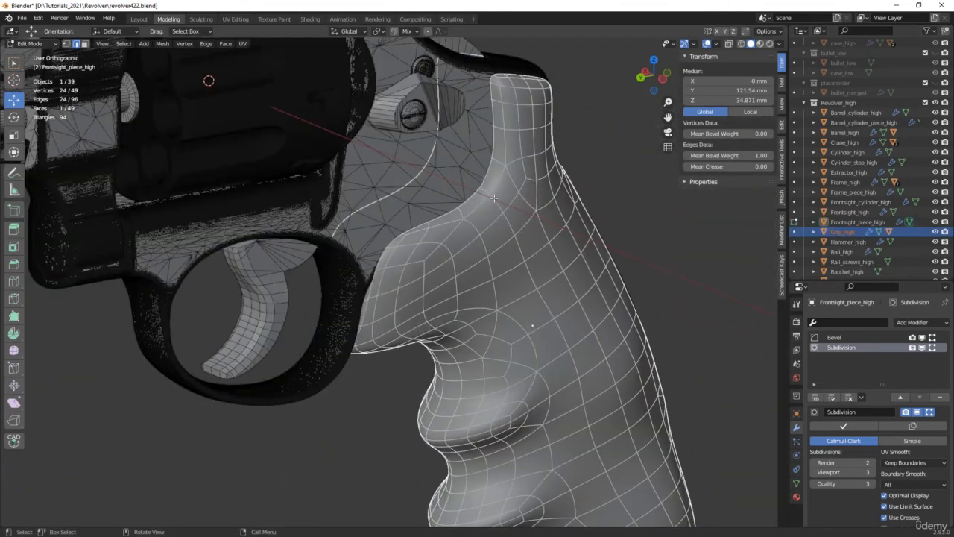
{"action": "key", "text": "shift+z"}
{"action": "scroll", "coordinate": [552, 331], "scroll_direction": "down", "scroll_amount": 5}
{"action": "scroll", "coordinate": [551, 331], "scroll_direction": "up", "scroll_amount": 1}
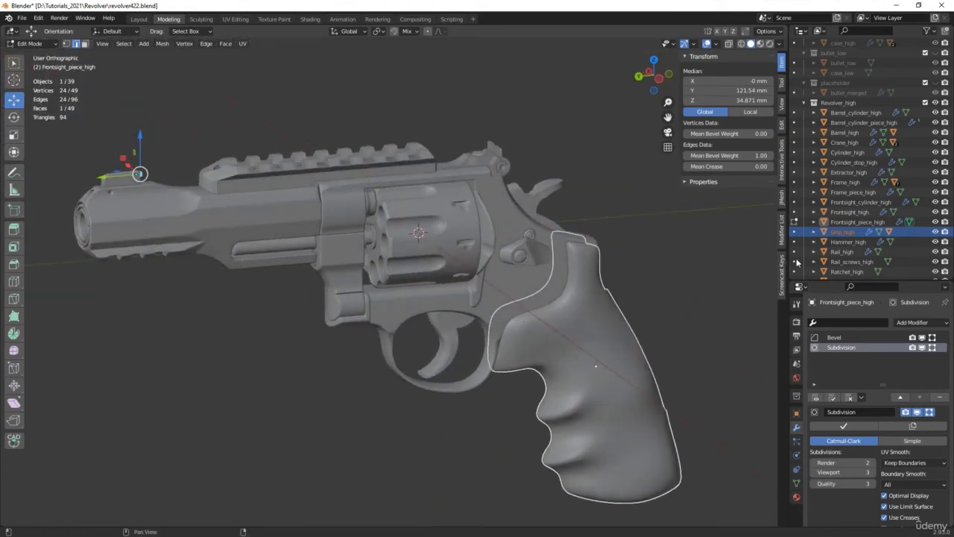
Save the file as revolver423.blend and apply the FC_Mirror modifier on Hammer_high.
{"action": "left_click", "coordinate": [848, 243]}
{"action": "middle_click_drag", "start_coordinate": [566, 231], "coordinate": [619, 224]}
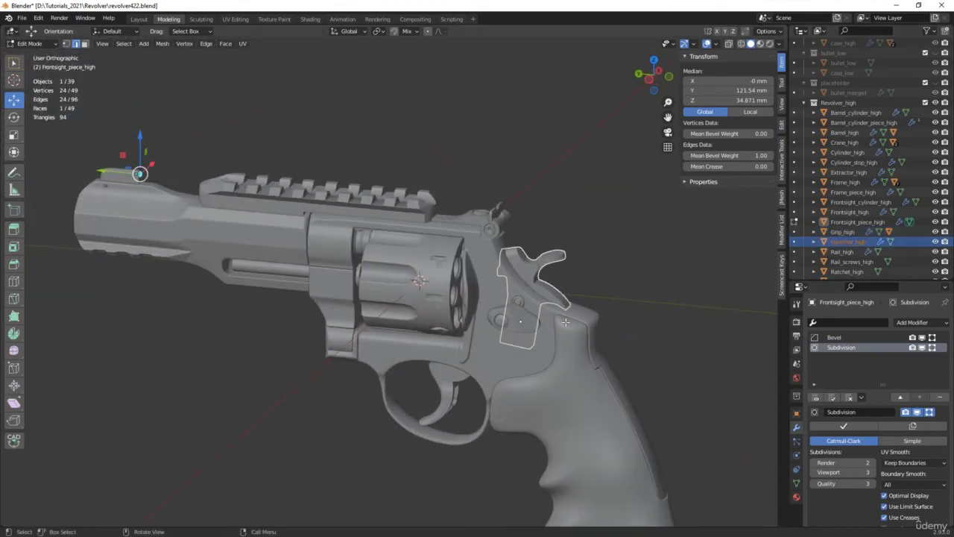
{"action": "scroll", "coordinate": [566, 322], "scroll_direction": "up", "scroll_amount": 8}
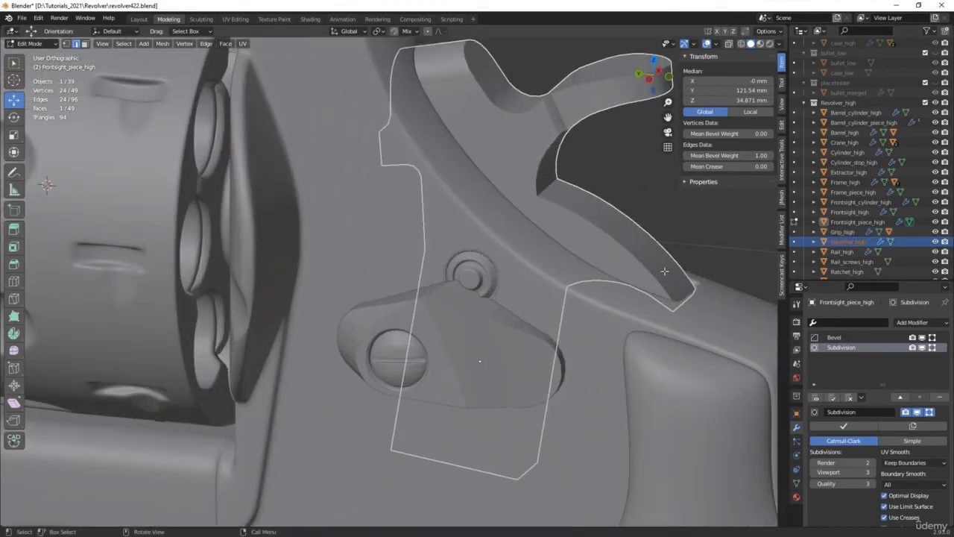
{"action": "key", "text": "ctrl+alt+s"}
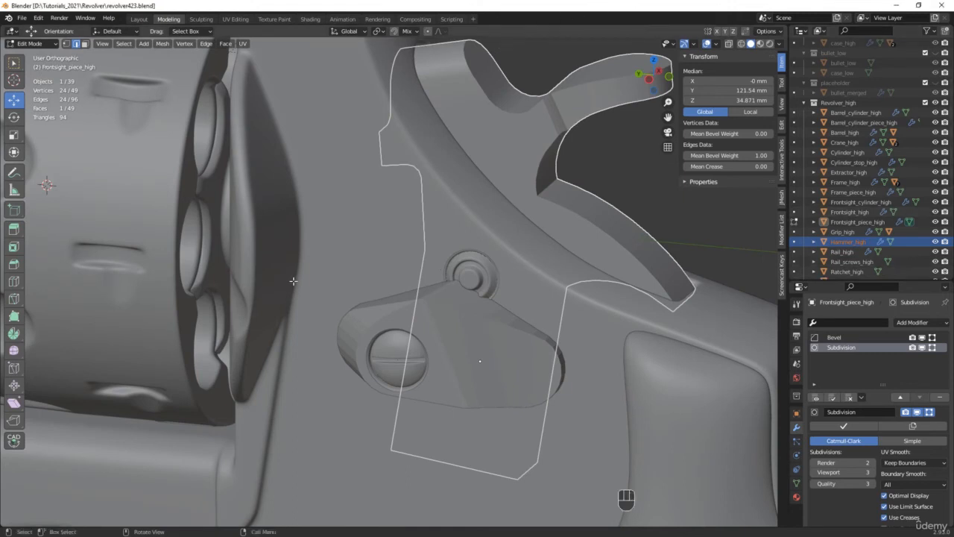
{"action": "key", "text": "Tab"}
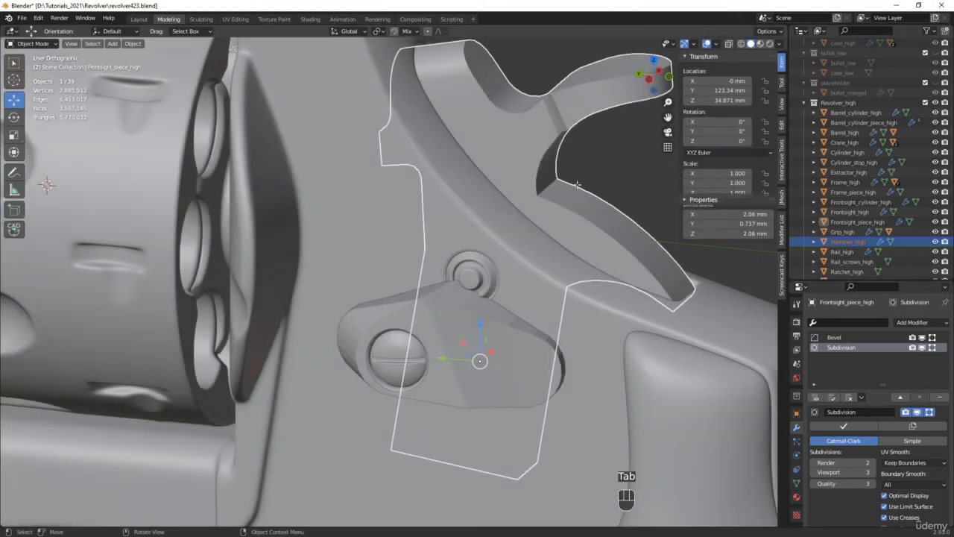
{"action": "left_click", "coordinate": [581, 103]}
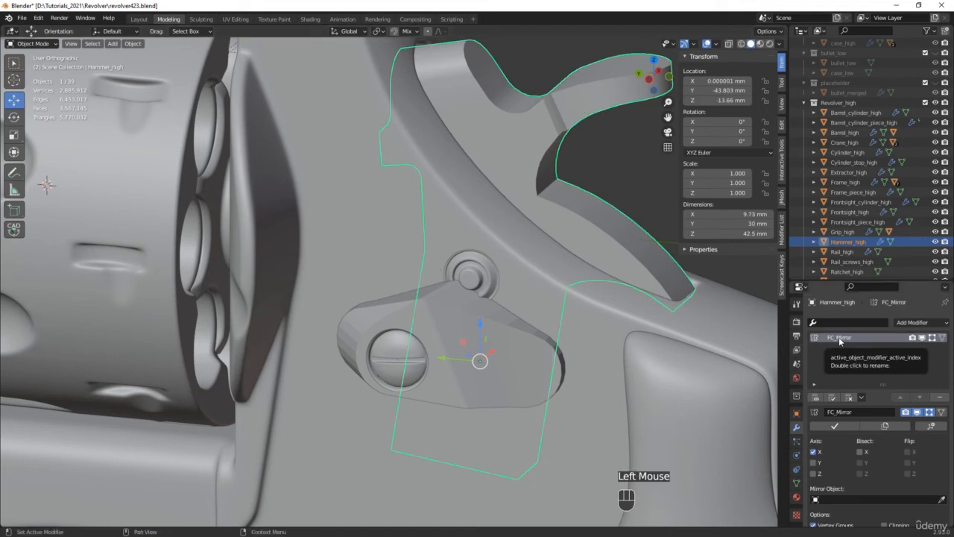
{"action": "left_click", "coordinate": [841, 424]}
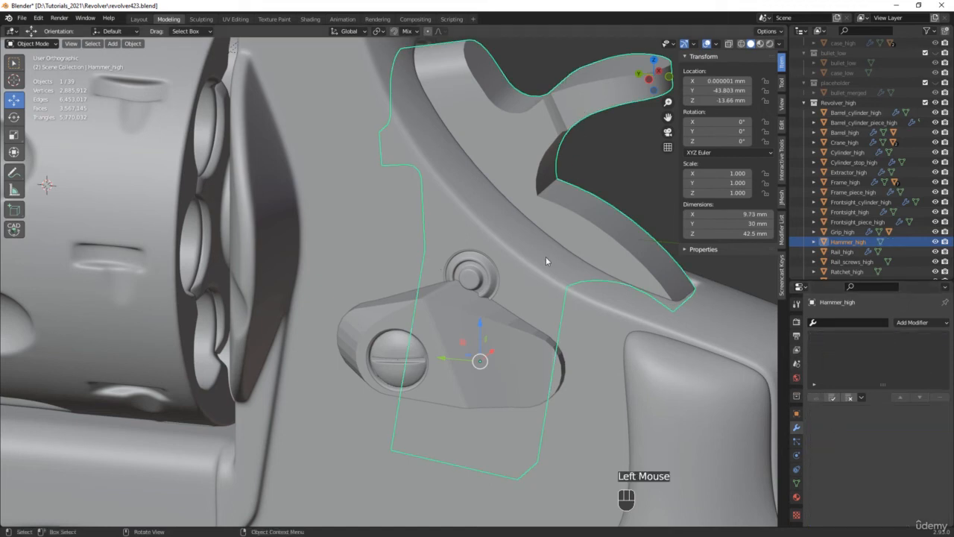
Select the hammer's sharp edges at a sharpness of 30° and check the selection in see-through display.
{"action": "middle_click_drag", "start_coordinate": [520, 240], "coordinate": [593, 218]}
{"action": "key", "text": "Tab"}
{"action": "left_click", "coordinate": [593, 218]}
{"action": "key", "text": "alt+z"}
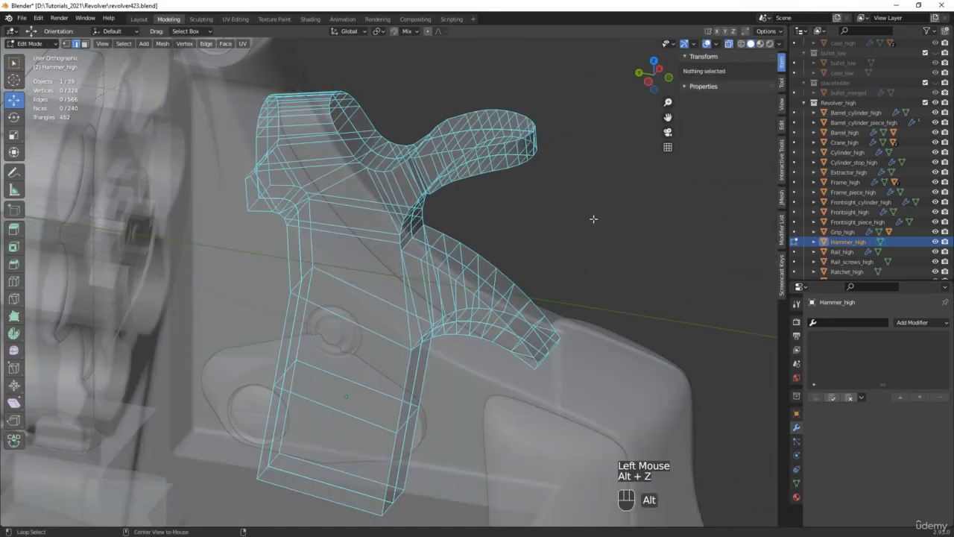
{"action": "left_click", "coordinate": [121, 46]}
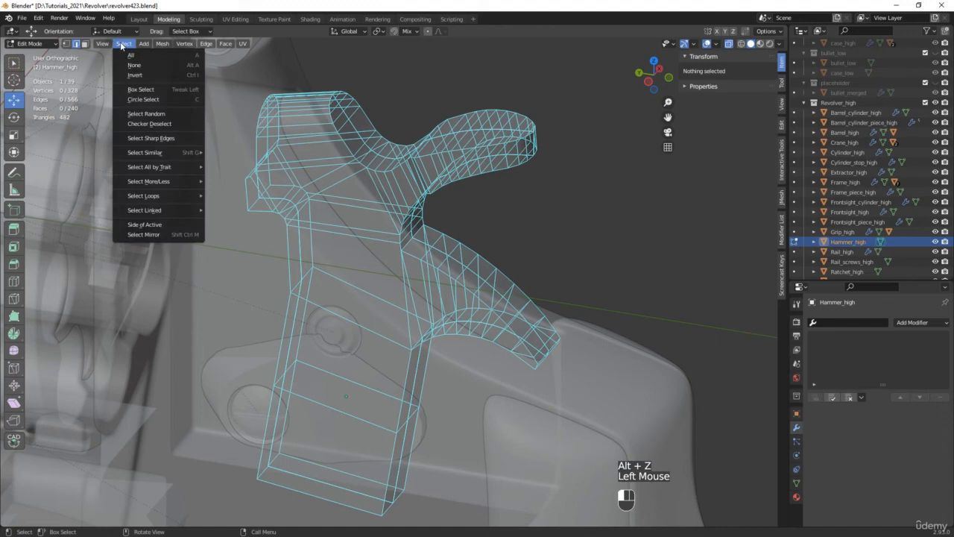
{"action": "left_click", "coordinate": [151, 139]}
{"action": "middle_click_drag", "start_coordinate": [282, 156], "coordinate": [520, 103]}
{"action": "key", "text": "alt+z"}
{"action": "key", "text": "alt+z"}
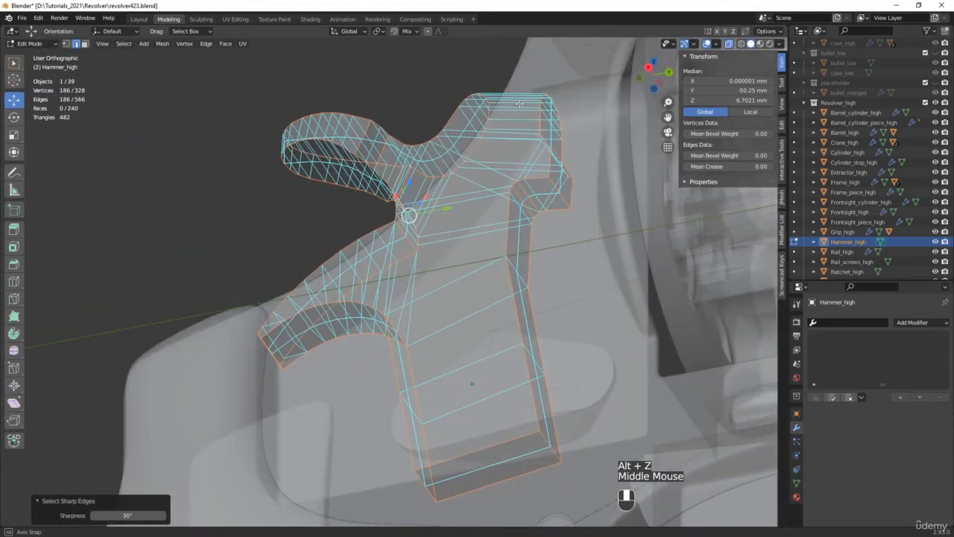
Deselect the four edges crossing the rounded inner corner of the hammer's front notch and crease the remaining sharp edges to 1.00.
{"action": "scroll", "coordinate": [520, 102], "scroll_direction": "up", "scroll_amount": 4}
{"action": "left_click", "coordinate": [488, 193], "text": "shift"}
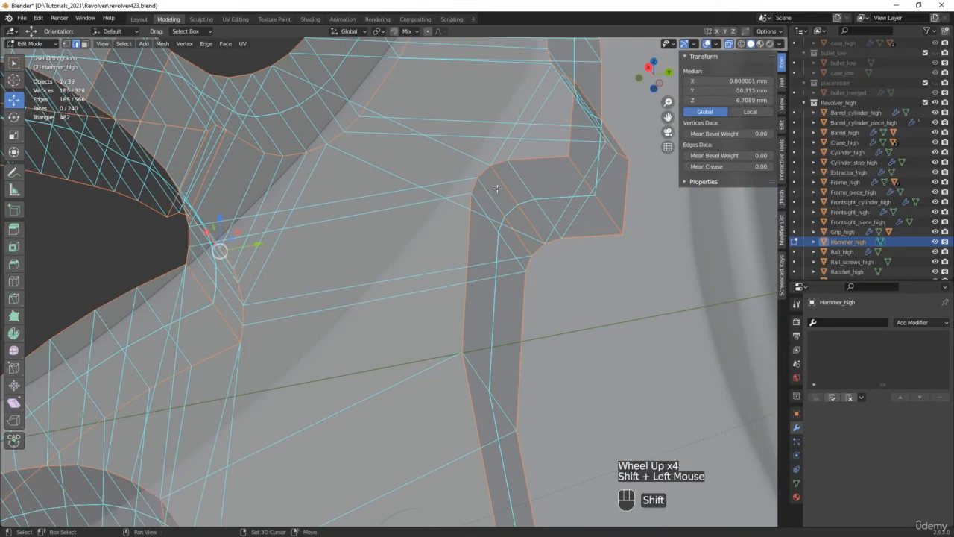
{"action": "left_click", "coordinate": [501, 187], "text": "shift"}
{"action": "left_click", "coordinate": [512, 238], "text": "shift"}
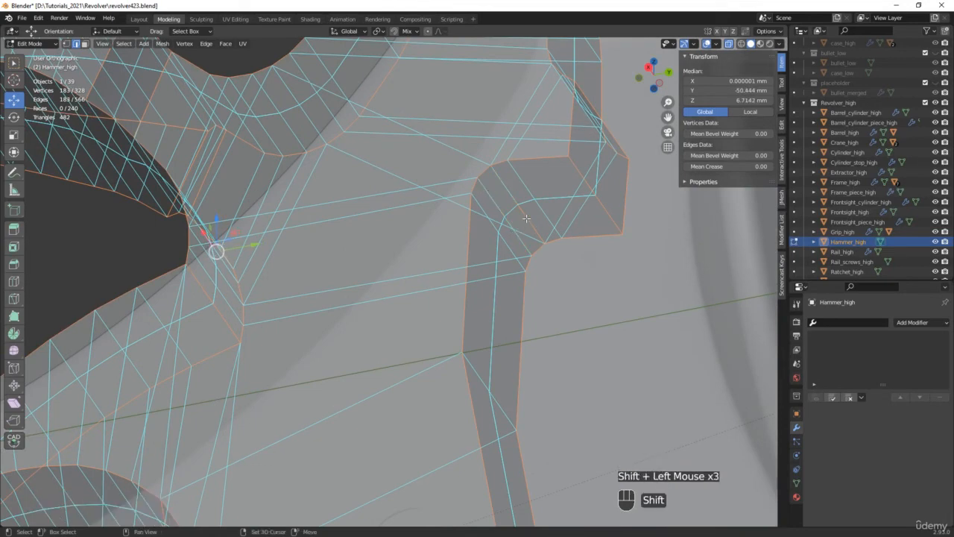
{"action": "left_click", "coordinate": [526, 220], "text": "shift"}
{"action": "scroll", "coordinate": [526, 220], "scroll_direction": "down", "scroll_amount": 2}
{"action": "left_click_drag", "start_coordinate": [722, 167], "coordinate": [769, 166]}
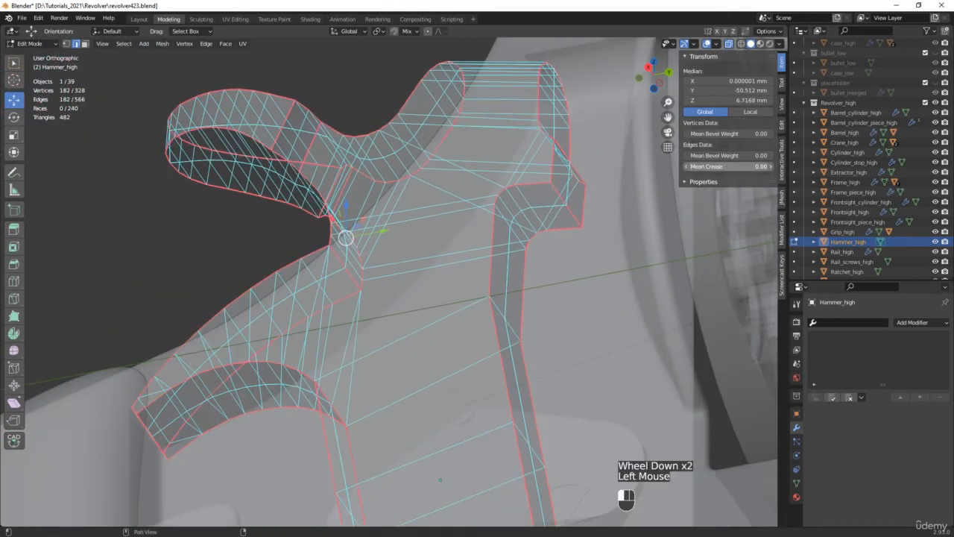
Select the two edges crossing the bend in the hammer's front side below the notch and crease them to 1.00.
{"action": "scroll", "coordinate": [485, 310], "scroll_direction": "down", "scroll_amount": 2}
{"action": "middle_click_drag", "start_coordinate": [485, 310], "coordinate": [481, 328]}
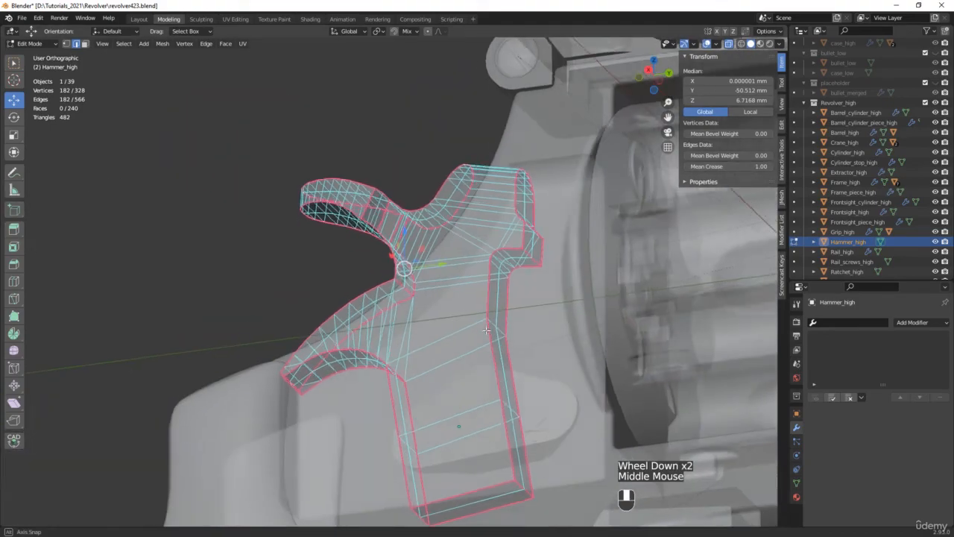
{"action": "scroll", "coordinate": [482, 330], "scroll_direction": "up", "scroll_amount": 2}
{"action": "left_click", "coordinate": [478, 319]}
{"action": "left_click", "coordinate": [508, 330], "text": "shift"}
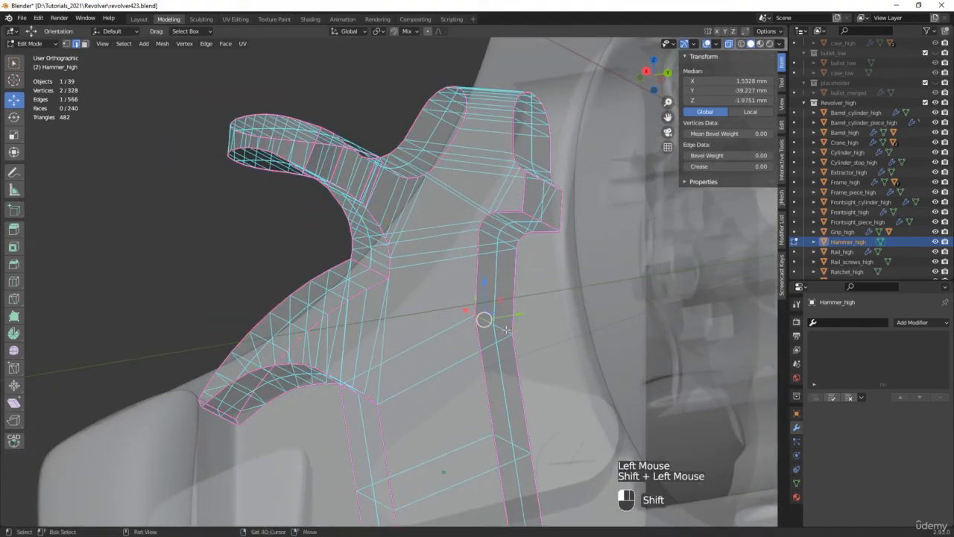
{"action": "middle_click_drag", "start_coordinate": [445, 329], "coordinate": [440, 356]}
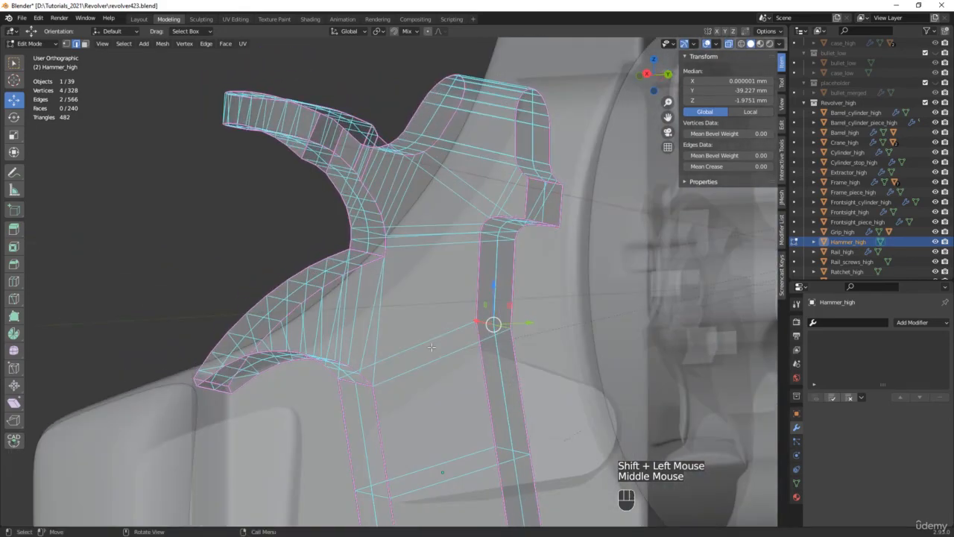
{"action": "left_click_drag", "start_coordinate": [728, 165], "coordinate": [773, 164]}
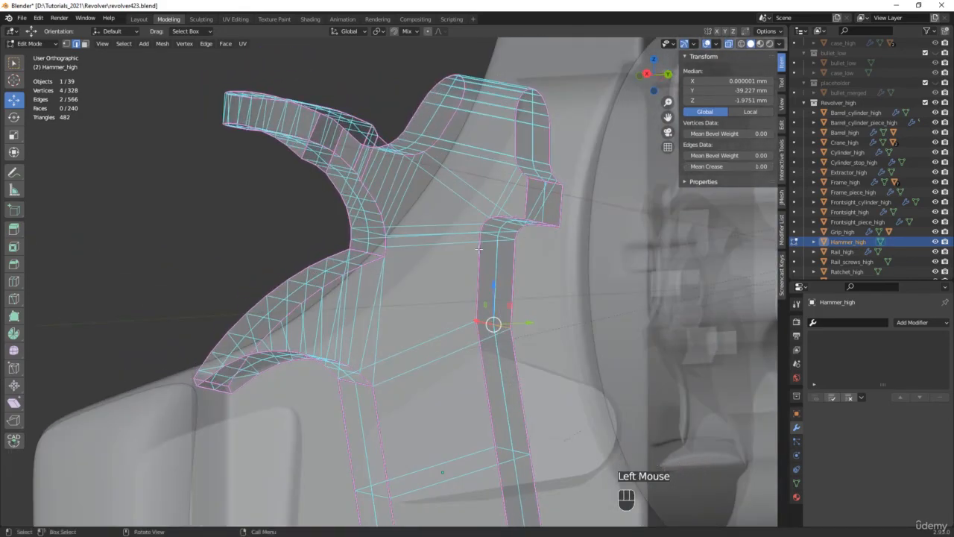
Return to Object Mode with solid display and copy the modifiers from Frame_high to Hammer_high.
{"action": "scroll", "coordinate": [479, 255], "scroll_direction": "down", "scroll_amount": 2}
{"action": "middle_click_drag", "start_coordinate": [479, 254], "coordinate": [544, 269]}
{"action": "key", "text": "alt+z"}
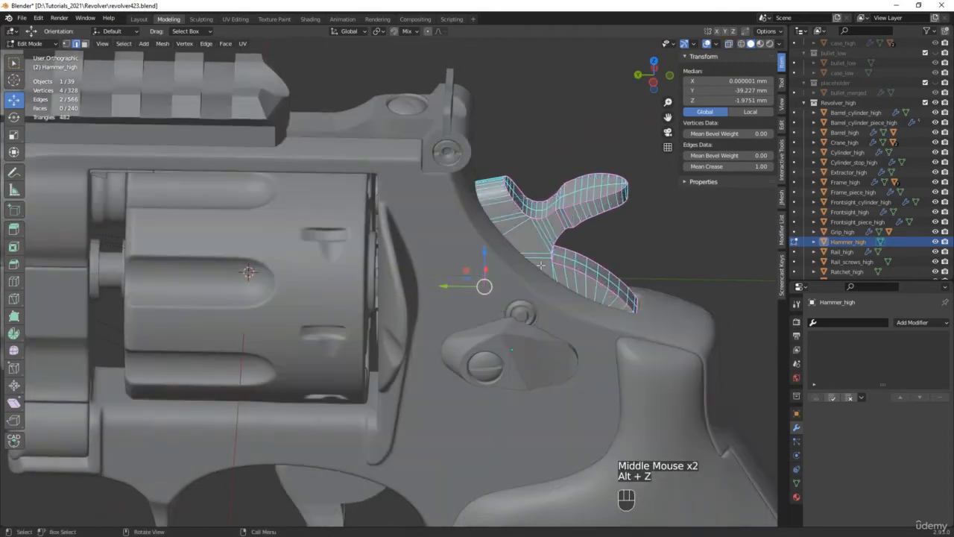
{"action": "key", "text": "Tab"}
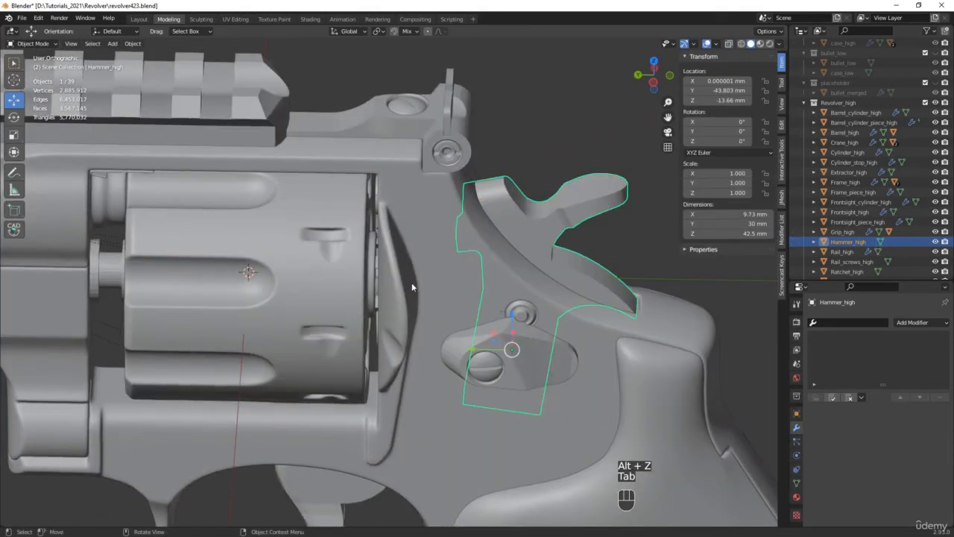
{"action": "key", "text": "shift"}
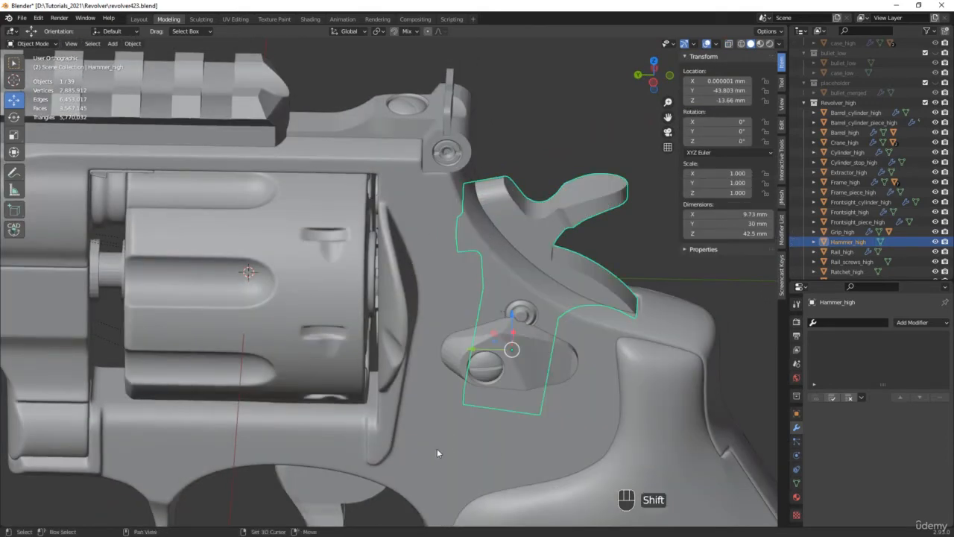
{"action": "left_click", "coordinate": [437, 451], "text": "shift"}
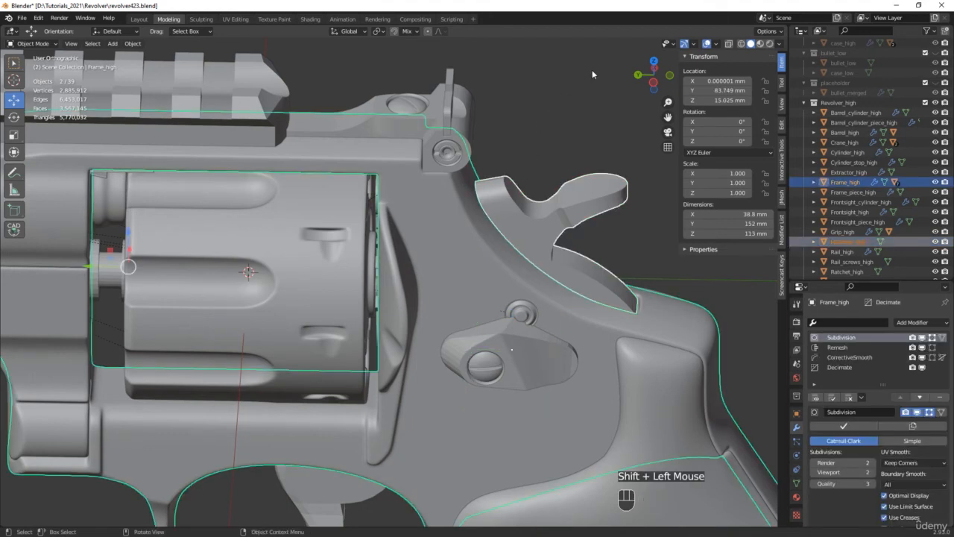
{"action": "key", "text": "ctrl+l"}
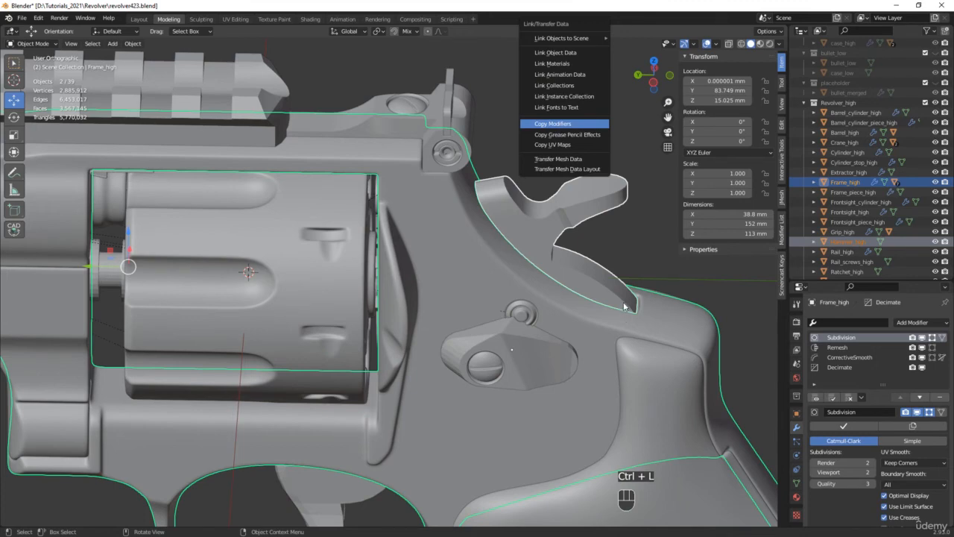
{"action": "key", "text": "Return"}
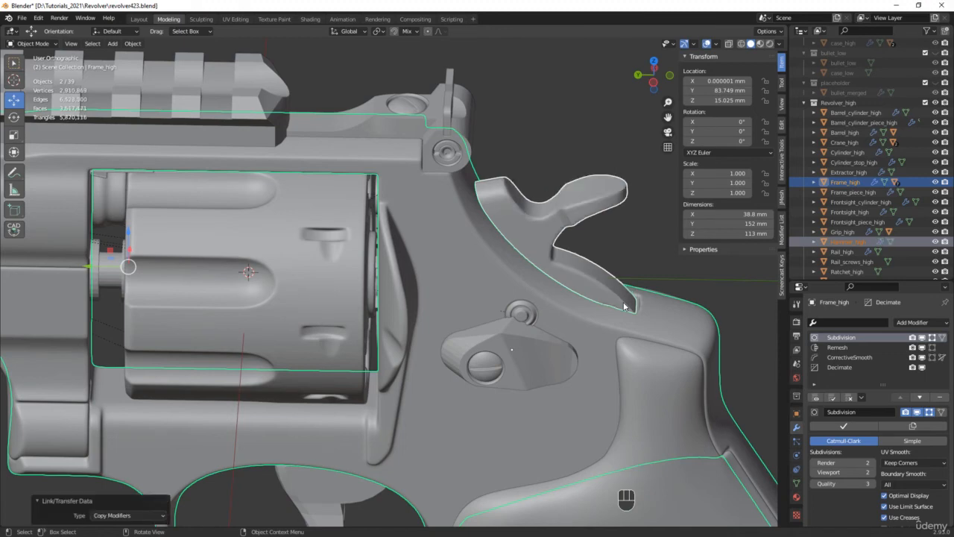
Inspect Hammer_high in isolation, bring back the full revolver and save the file as revolver424.blend.
{"action": "left_click", "coordinate": [547, 237]}
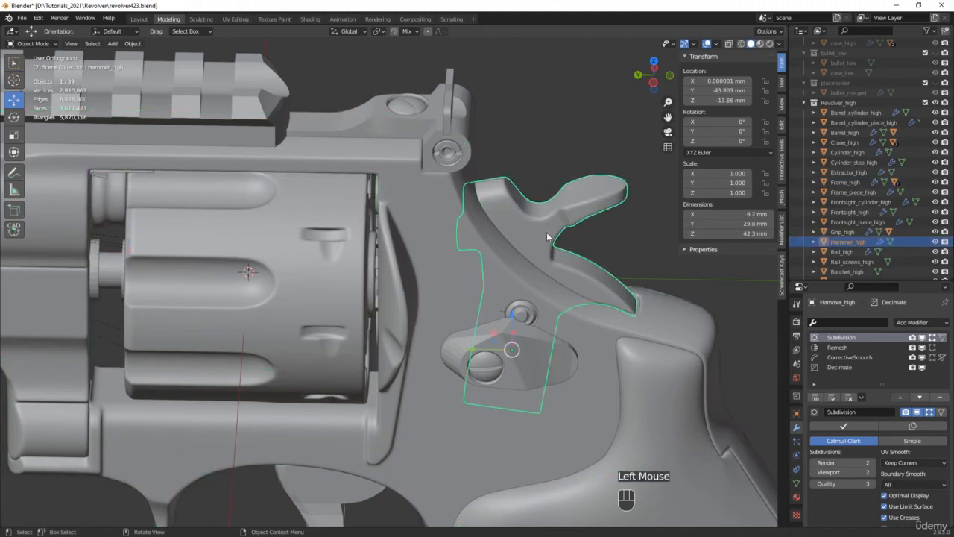
{"action": "key", "text": "KP_Divide"}
{"action": "middle_click_drag", "start_coordinate": [199, 237], "coordinate": [636, 219]}
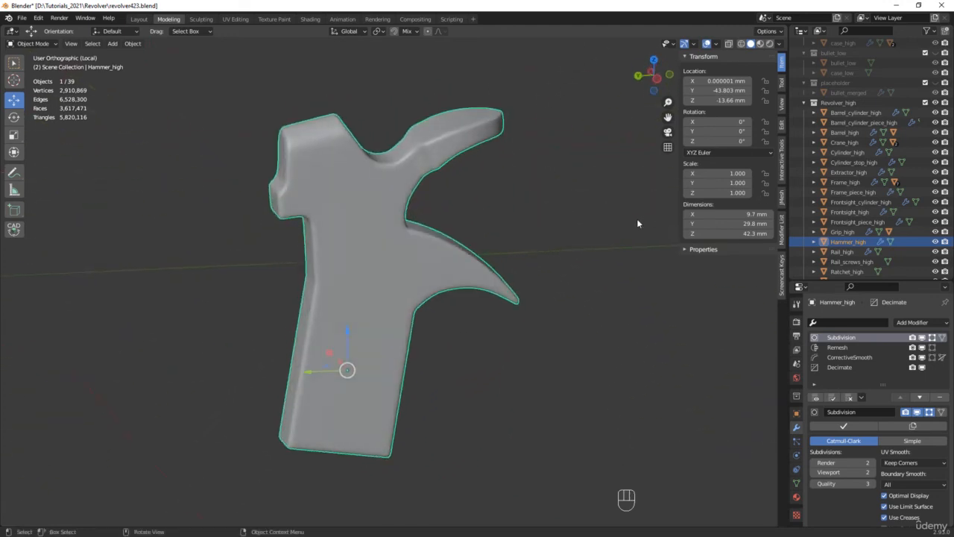
{"action": "key", "text": "KP_Divide"}
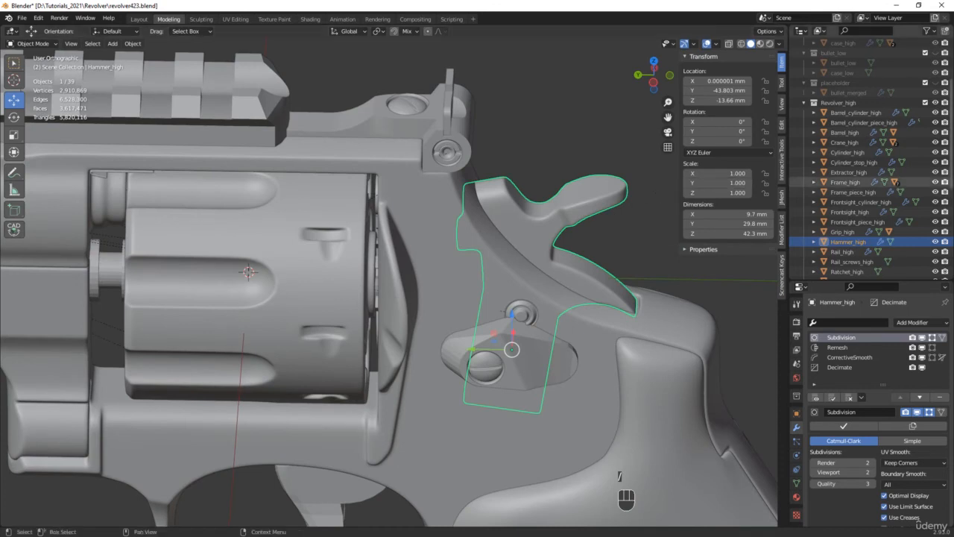
{"action": "key", "text": "ctrl+alt+s"}
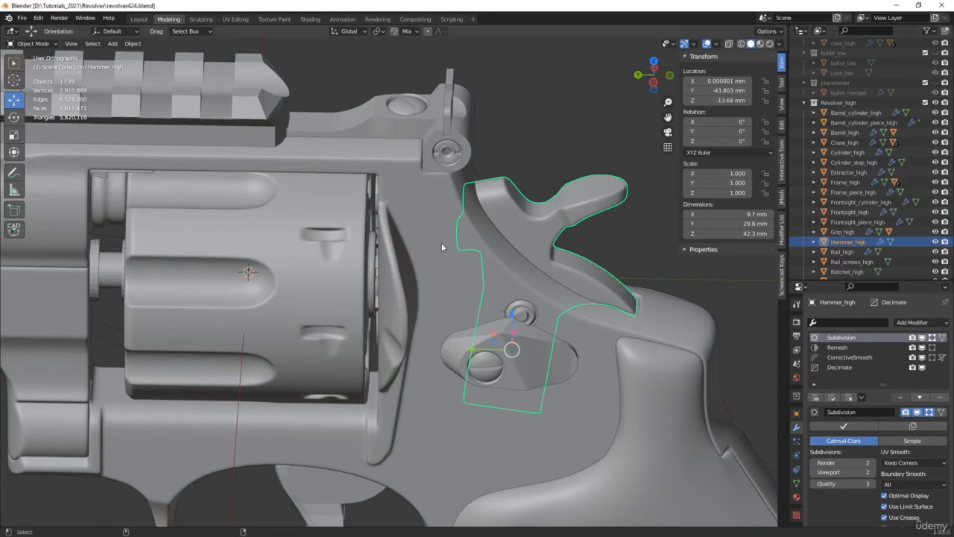
Isolate Rail_high, compare it with and without its mirroring, and apply the FC_Mirror modifier.
{"action": "left_click", "coordinate": [842, 252]}
{"action": "middle_click_drag", "start_coordinate": [205, 205], "coordinate": [396, 281], "text": "shift"}
{"action": "key", "text": "slash"}
{"action": "scroll", "coordinate": [396, 281], "scroll_direction": "up", "scroll_amount": 2}
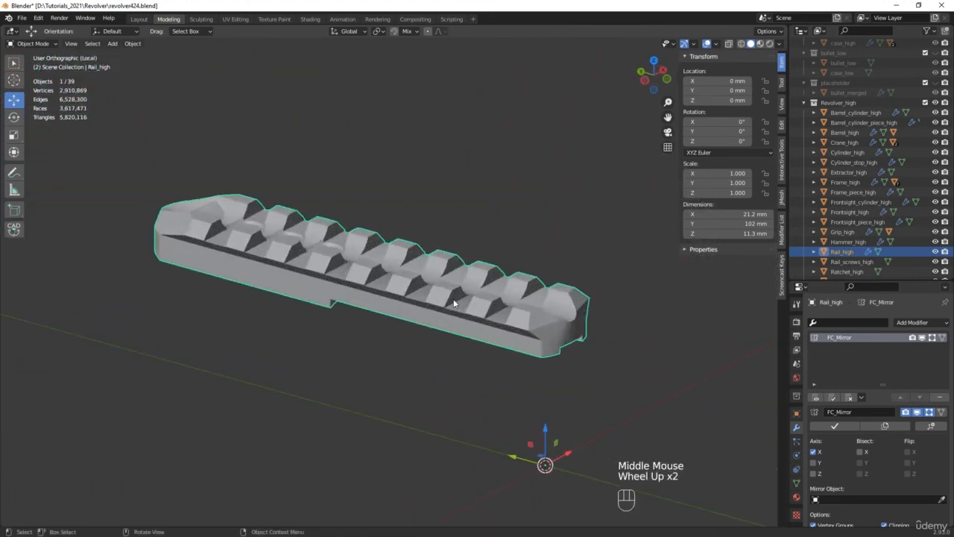
{"action": "left_click", "coordinate": [922, 338]}
{"action": "left_click", "coordinate": [922, 338]}
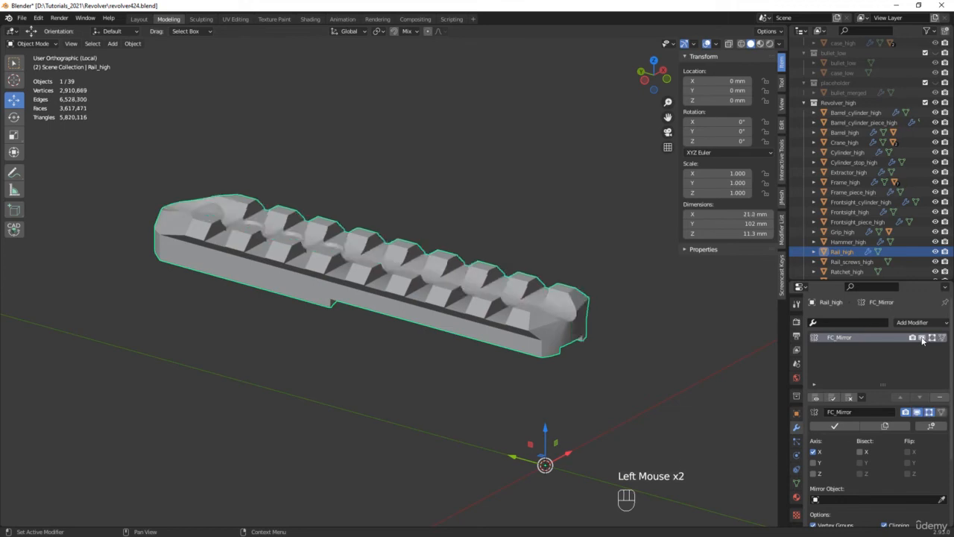
{"action": "left_click", "coordinate": [837, 427]}
Merge all of the rail's vertices by a distance of 0.1 mm and check the surface in Object Mode.
{"action": "middle_click_drag", "start_coordinate": [414, 339], "coordinate": [413, 299]}
{"action": "key", "text": "Tab"}
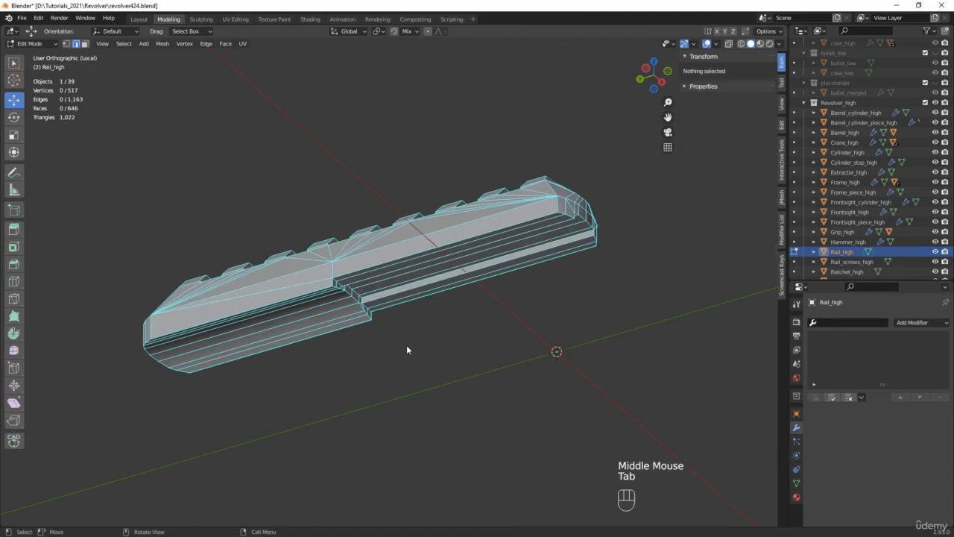
{"action": "key", "text": "1"}
{"action": "key", "text": "a"}
{"action": "middle_click_drag", "start_coordinate": [407, 345], "coordinate": [406, 424]}
{"action": "scroll", "coordinate": [398, 381], "scroll_direction": "up", "scroll_amount": 2}
{"action": "scroll", "coordinate": [406, 424], "scroll_direction": "down", "scroll_amount": 1}
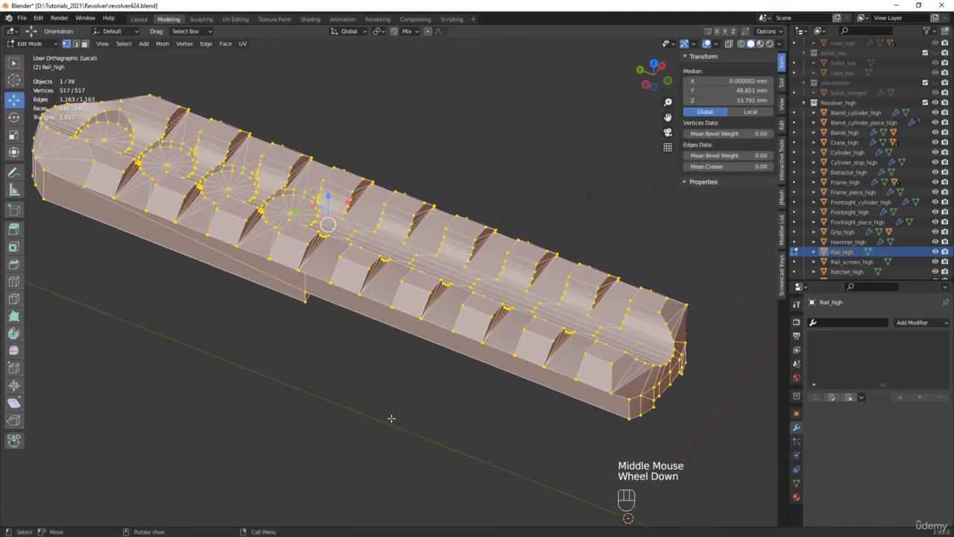
{"action": "key", "text": "m"}
{"action": "left_click", "coordinate": [391, 418]}
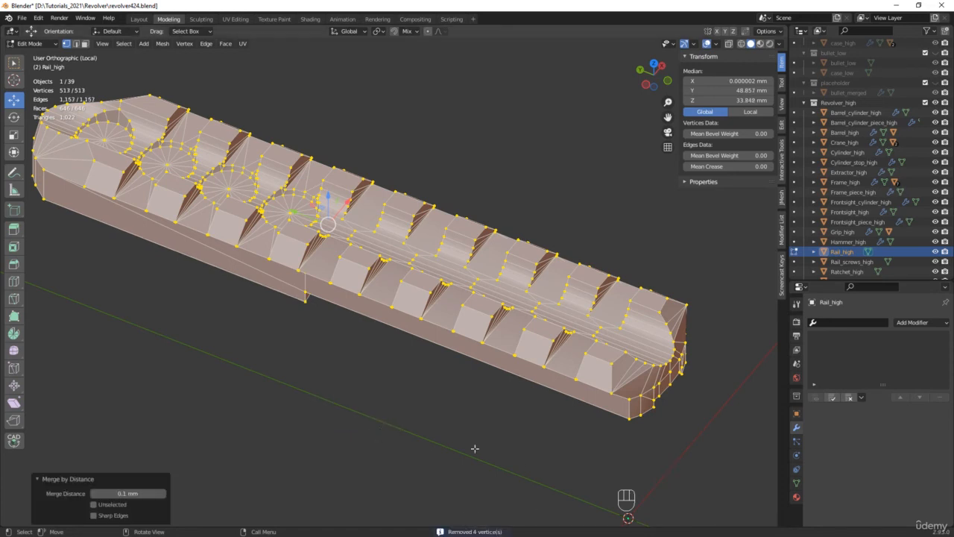
{"action": "middle_click_drag", "start_coordinate": [475, 449], "coordinate": [441, 454]}
{"action": "key", "text": "Tab"}
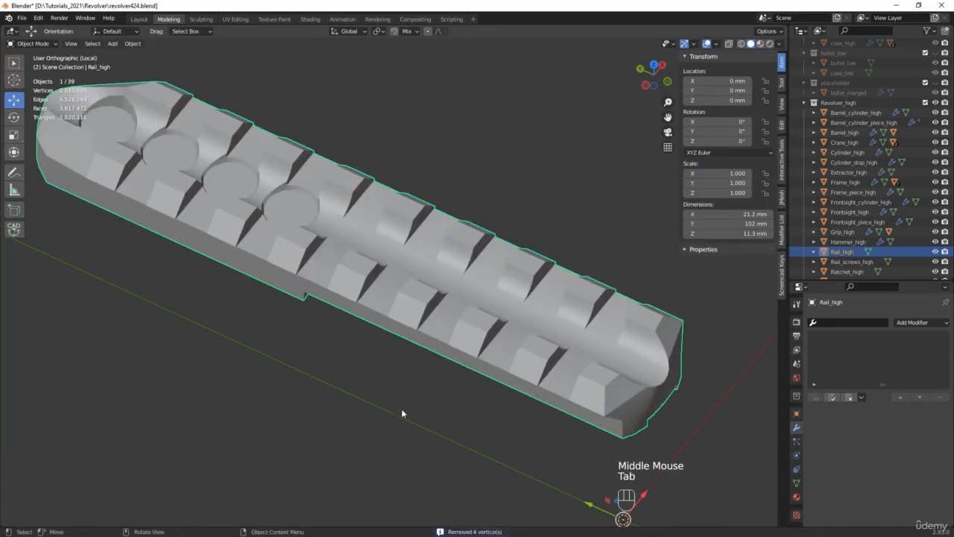
Clear the rail's selection and select its sharp edges at a sharpness of 30°.
{"action": "key", "text": "Tab"}
{"action": "key", "text": "2"}
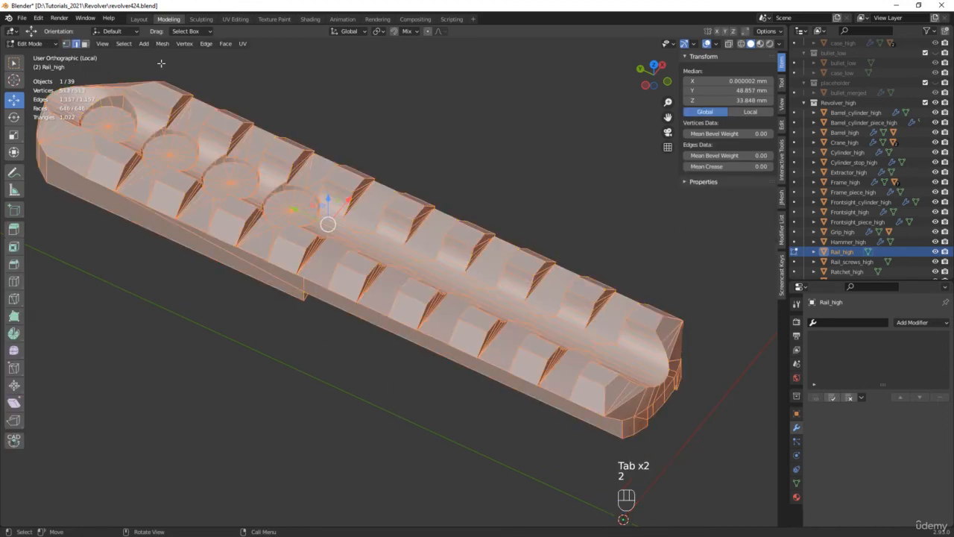
{"action": "left_click", "coordinate": [74, 317]}
{"action": "left_click", "coordinate": [124, 44]}
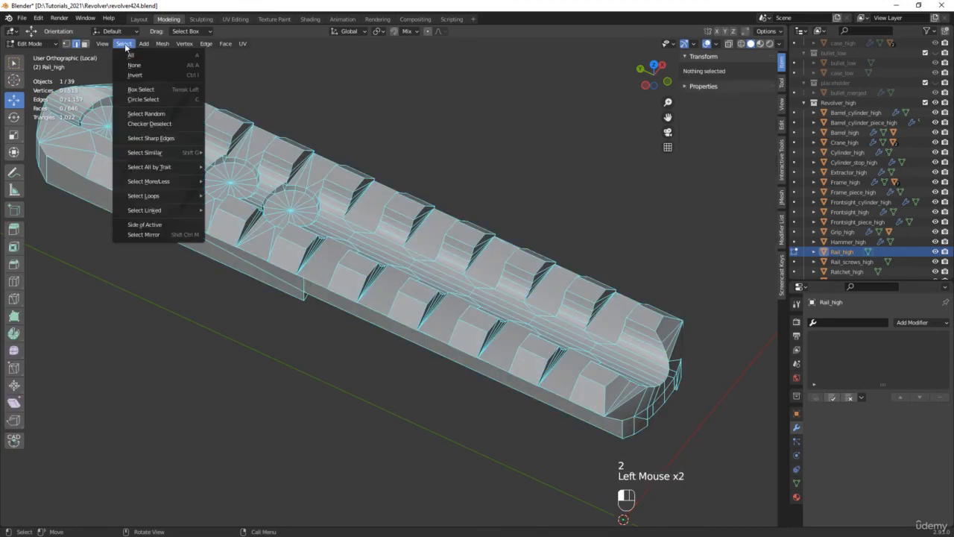
{"action": "left_click", "coordinate": [160, 138]}
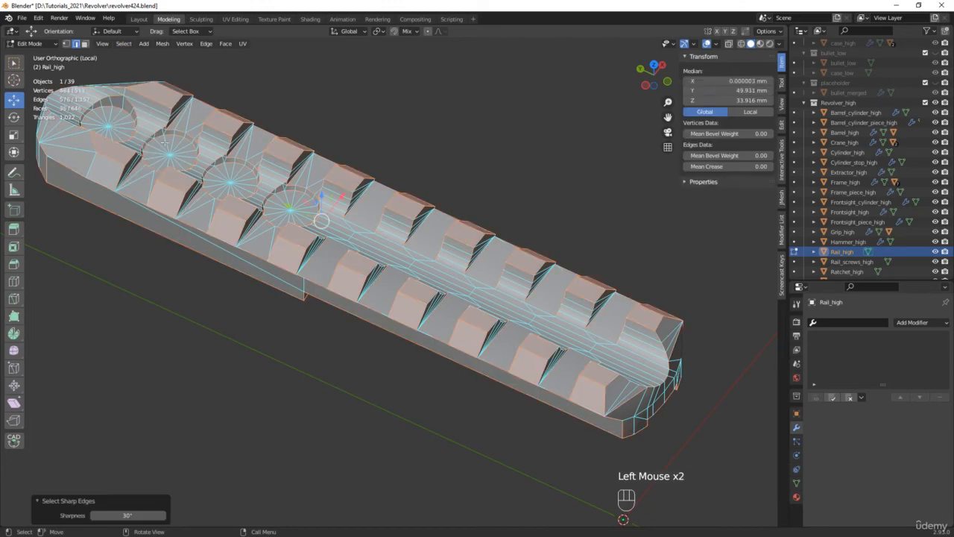
Deselect the two edges beside the groove at the rail's rear end and crease the remaining sharp edges to 1.00.
{"action": "middle_click_drag", "start_coordinate": [421, 308], "coordinate": [507, 332]}
{"action": "scroll", "coordinate": [515, 333], "scroll_direction": "up", "scroll_amount": 2}
{"action": "left_click", "coordinate": [533, 340], "text": "shift"}
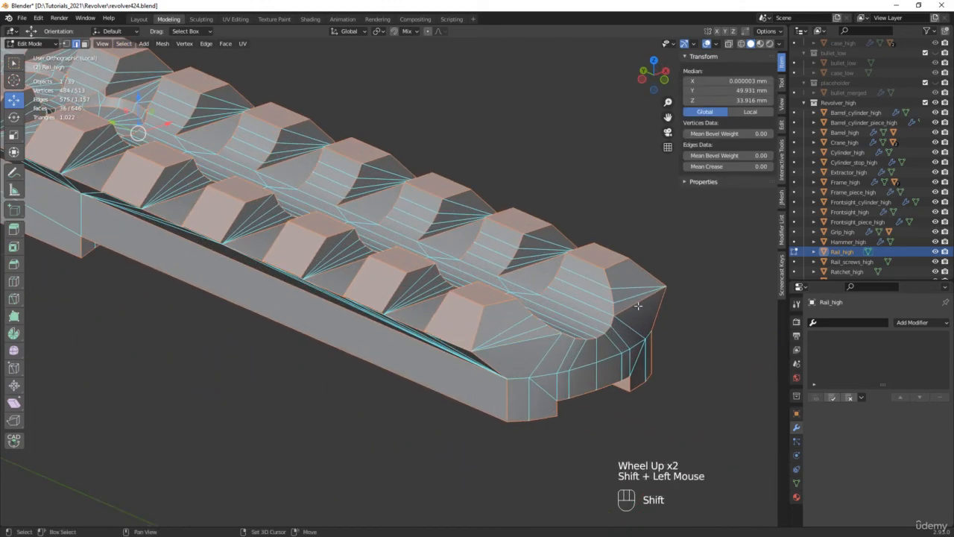
{"action": "scroll", "coordinate": [639, 303], "scroll_direction": "down", "scroll_amount": 1}
{"action": "middle_click_drag", "start_coordinate": [630, 297], "coordinate": [614, 319]}
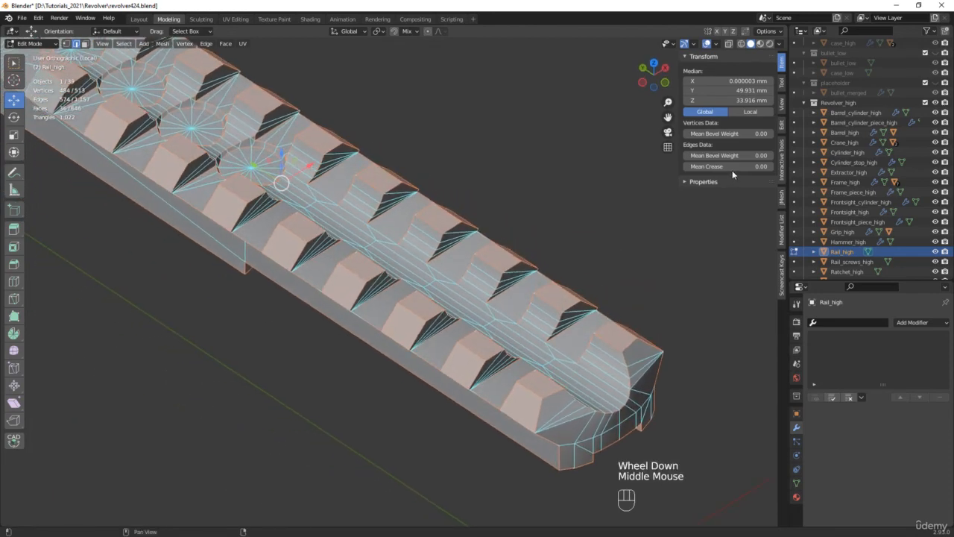
{"action": "left_click_drag", "start_coordinate": [734, 167], "coordinate": [767, 167]}
{"action": "scroll", "coordinate": [323, 271], "scroll_direction": "down", "scroll_amount": 2}
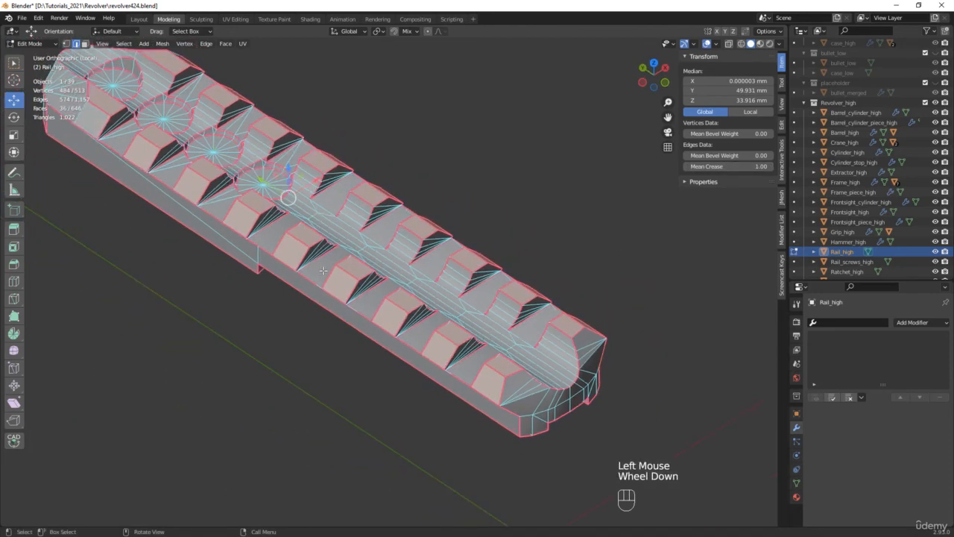
Select the four upper rim edges on the rail's rounded front end and crease them to 1.00.
{"action": "middle_click_drag", "start_coordinate": [328, 273], "coordinate": [421, 287]}
{"action": "scroll", "coordinate": [456, 288], "scroll_direction": "up", "scroll_amount": 3}
{"action": "scroll", "coordinate": [456, 289], "scroll_direction": "up", "scroll_amount": 1}
{"action": "left_click", "coordinate": [437, 287]}
{"action": "scroll", "coordinate": [421, 287], "scroll_direction": "up", "scroll_amount": 2}
{"action": "left_click", "coordinate": [455, 289], "text": "shift"}
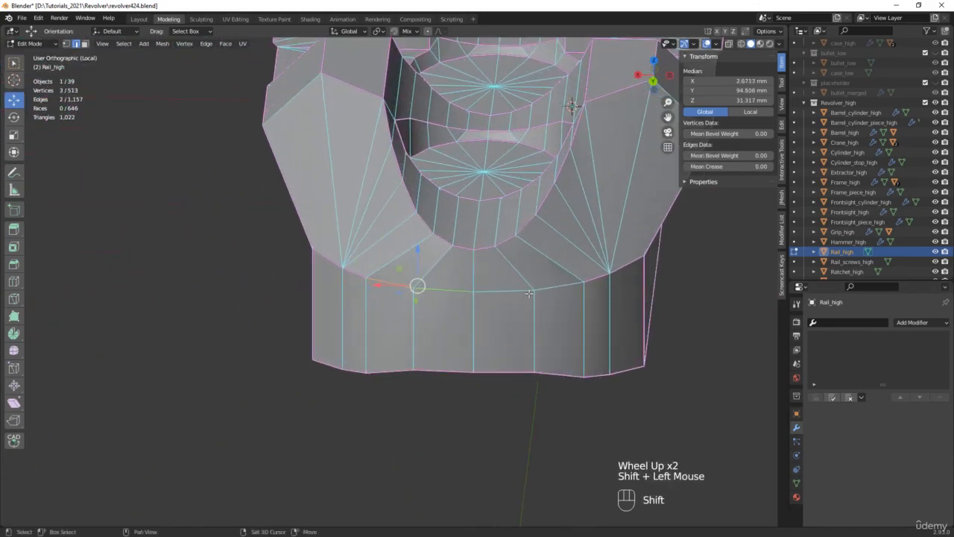
{"action": "middle_click_drag", "start_coordinate": [544, 294], "coordinate": [507, 291]}
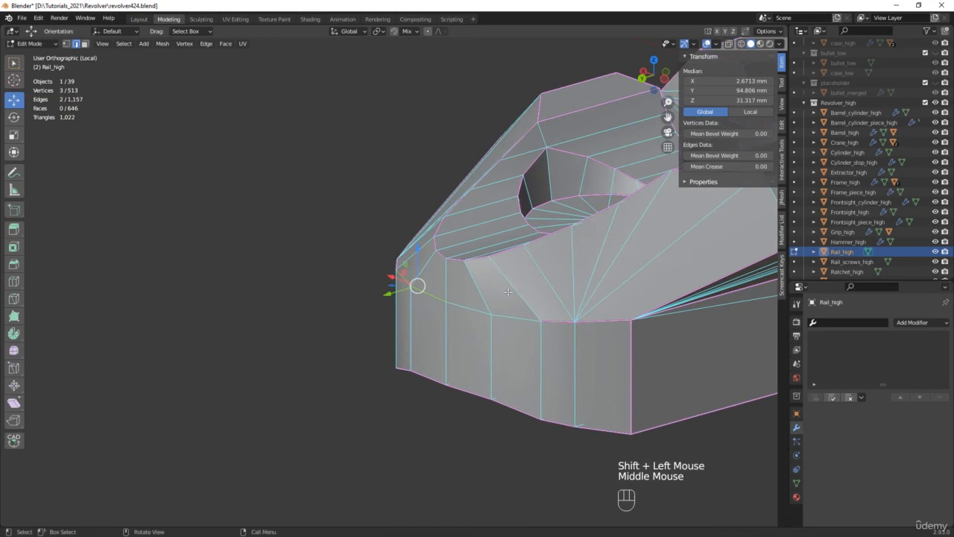
{"action": "key", "text": "shift"}
{"action": "left_click", "coordinate": [469, 308], "text": "shift"}
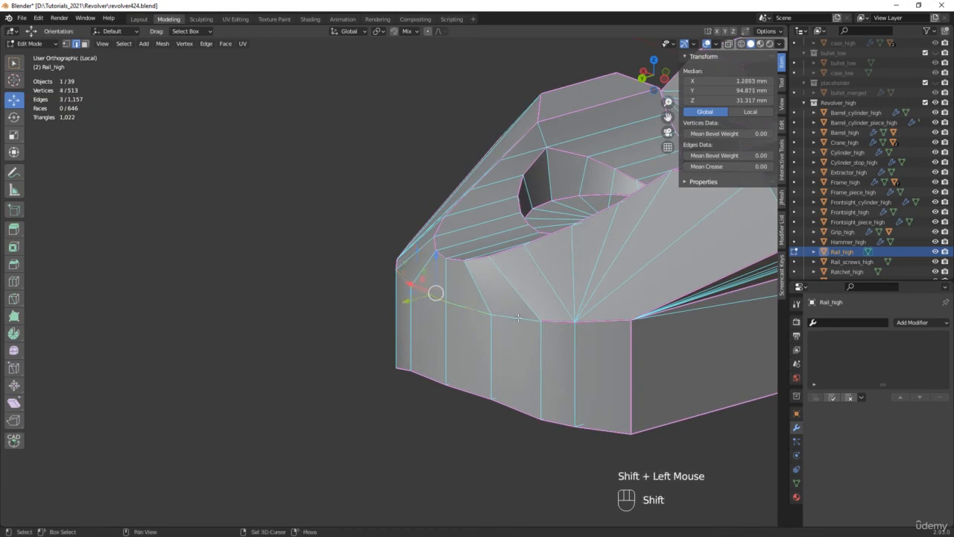
{"action": "left_click", "coordinate": [517, 317], "text": "shift"}
{"action": "scroll", "coordinate": [517, 317], "scroll_direction": "down", "scroll_amount": 2}
{"action": "middle_click_drag", "start_coordinate": [517, 317], "coordinate": [465, 334]}
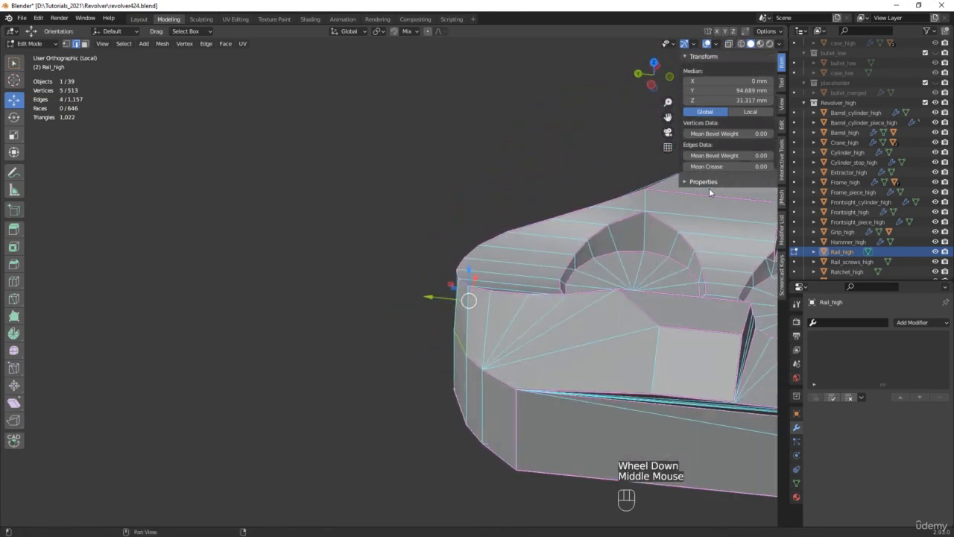
{"action": "left_click_drag", "start_coordinate": [714, 166], "coordinate": [760, 166]}
Leave the rail's isolated view to show the whole revolver and return to Object Mode.
{"action": "scroll", "coordinate": [330, 251], "scroll_direction": "down", "scroll_amount": 2}
{"action": "middle_click_drag", "start_coordinate": [330, 252], "coordinate": [566, 219]}
{"action": "scroll", "coordinate": [538, 232], "scroll_direction": "down", "scroll_amount": 2}
{"action": "middle_click_drag", "start_coordinate": [147, 257], "coordinate": [346, 261], "text": "shift"}
{"action": "scroll", "coordinate": [347, 261], "scroll_direction": "down", "scroll_amount": 2}
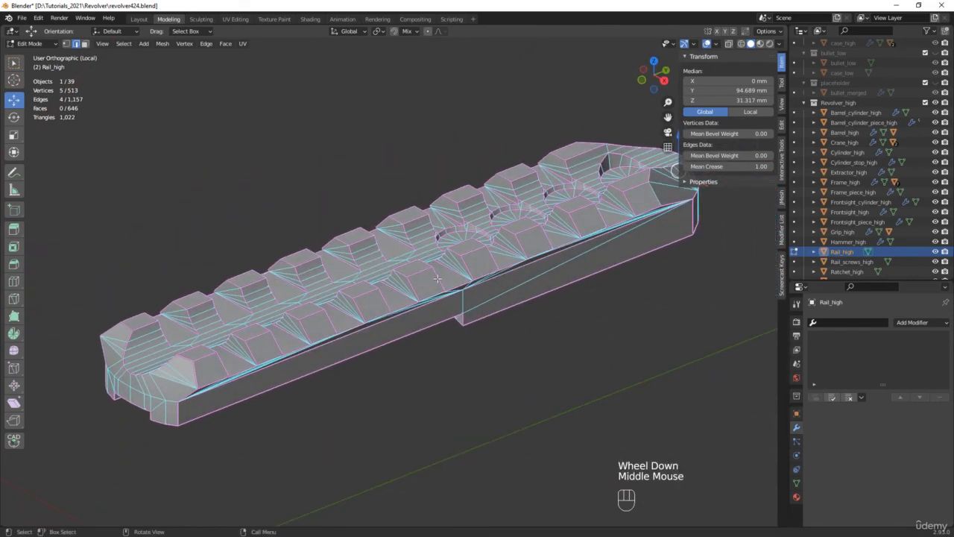
{"action": "key", "text": "slash"}
{"action": "middle_click_drag", "start_coordinate": [360, 267], "coordinate": [301, 297]}
{"action": "middle_click_drag", "start_coordinate": [302, 296], "coordinate": [498, 241], "text": "shift"}
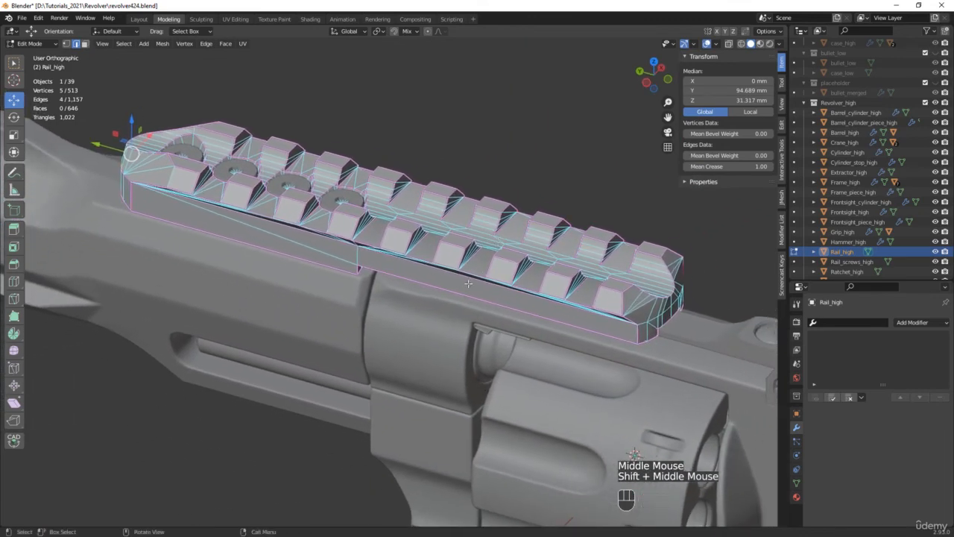
{"action": "scroll", "coordinate": [423, 285], "scroll_direction": "up", "scroll_amount": 2}
{"action": "key", "text": "Tab"}
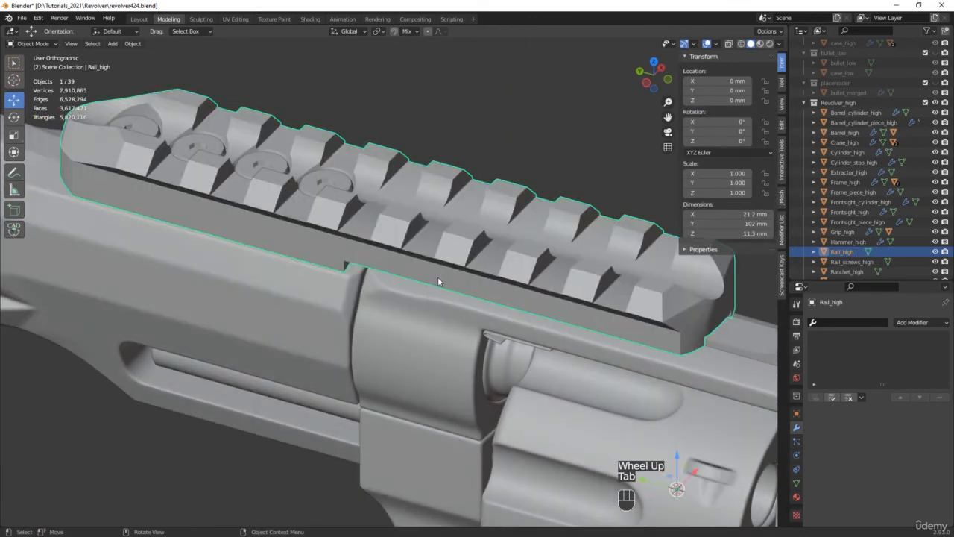
Copy the frame's modifiers to the rail and inspect the smoothed rail from both sides.
{"action": "left_click", "coordinate": [413, 349], "text": "shift"}
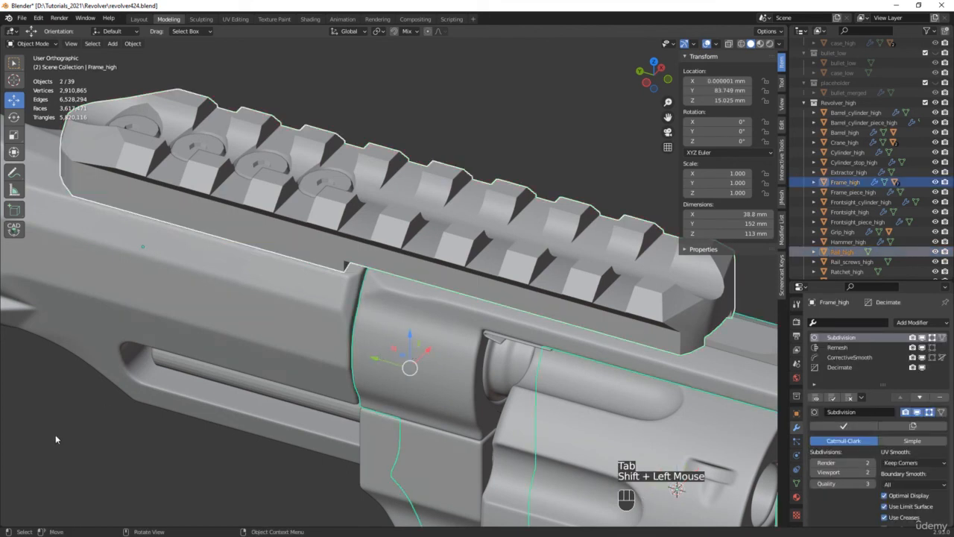
{"action": "key", "text": "ctrl+l"}
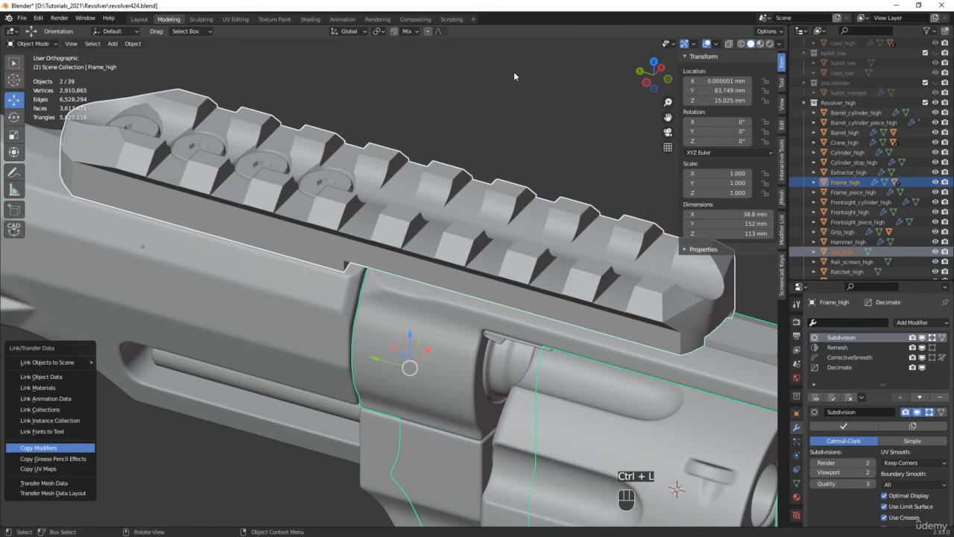
{"action": "key", "text": "Return"}
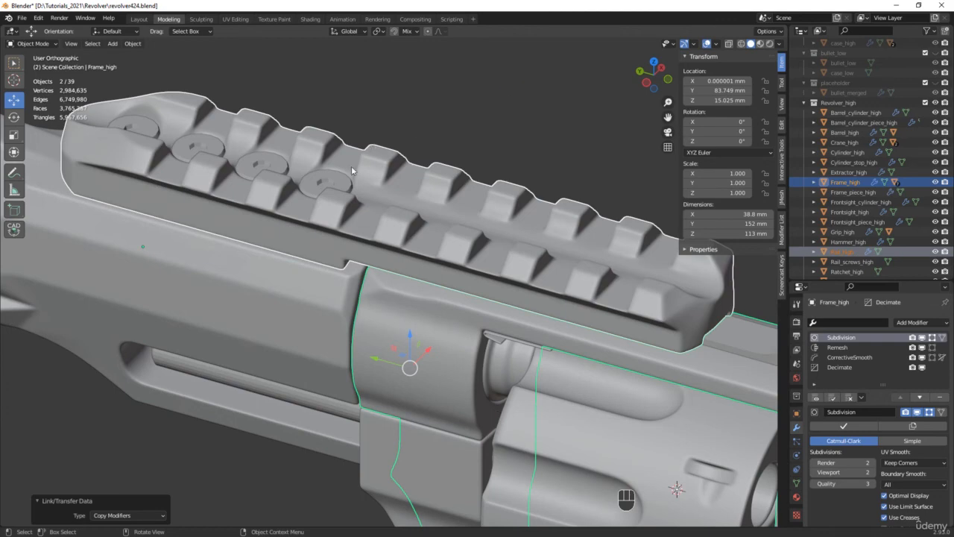
{"action": "left_click", "coordinate": [386, 180]}
{"action": "middle_click_drag", "start_coordinate": [352, 151], "coordinate": [561, 147]}
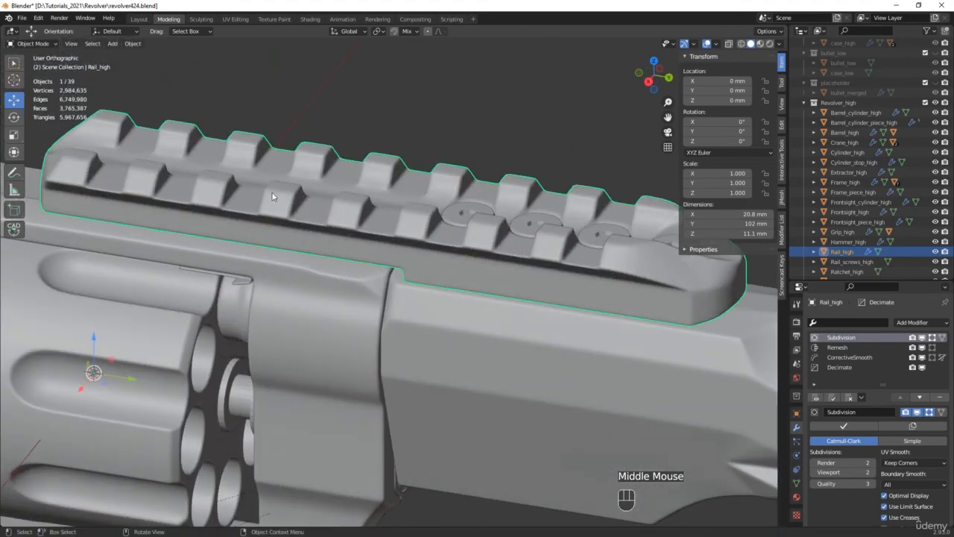
{"action": "middle_click_drag", "start_coordinate": [273, 198], "coordinate": [480, 189]}
{"action": "middle_click_drag", "start_coordinate": [488, 200], "coordinate": [489, 200]}
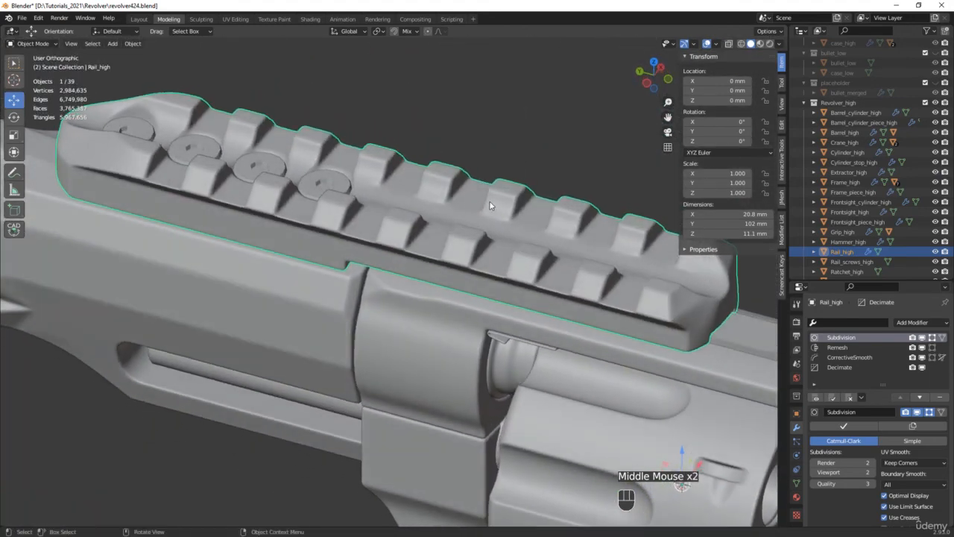
Select the rail screws' sharp edges at a sharpness of 30° in Edit Mode and check the selection on the screw heads.
{"action": "left_click", "coordinate": [849, 262]}
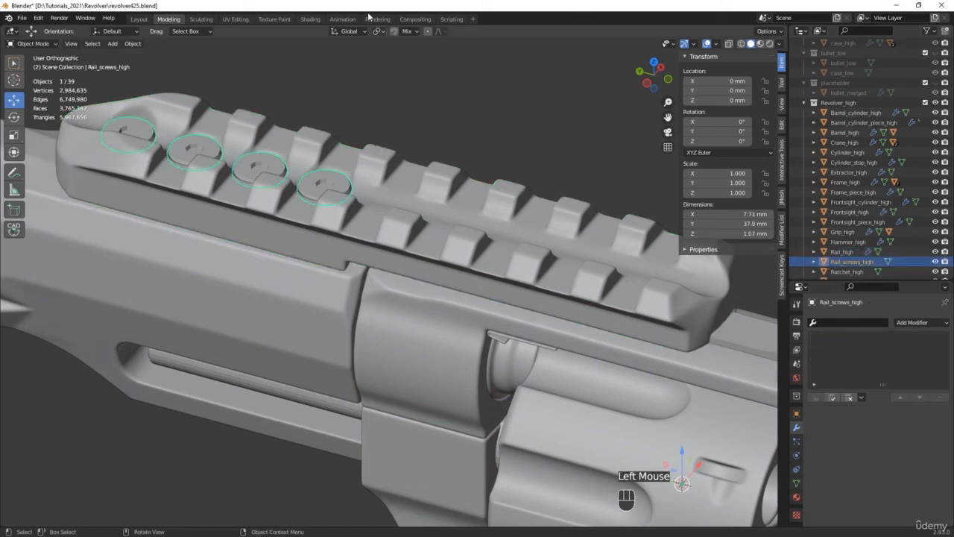
{"action": "middle_click_drag", "start_coordinate": [211, 153], "coordinate": [357, 212], "text": "shift"}
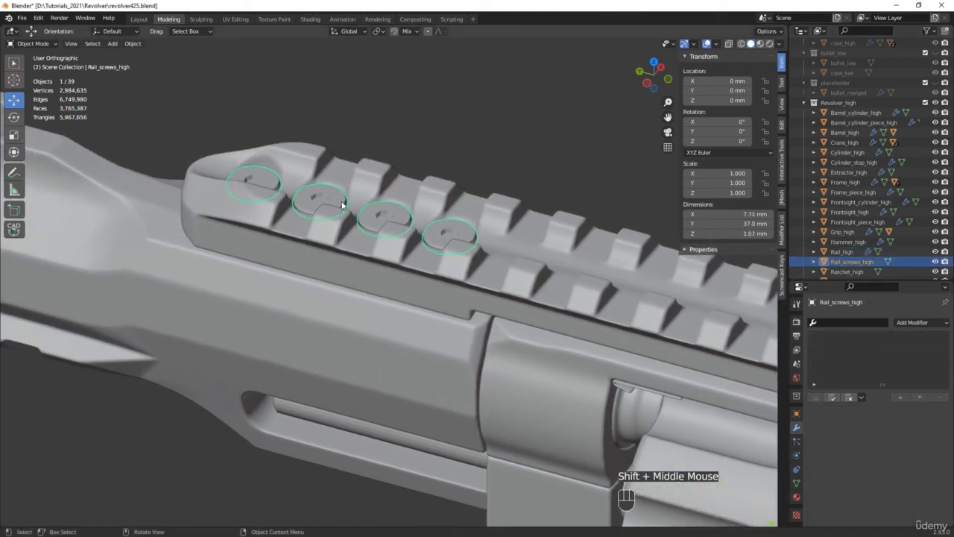
{"action": "scroll", "coordinate": [357, 212], "scroll_direction": "up", "scroll_amount": 4}
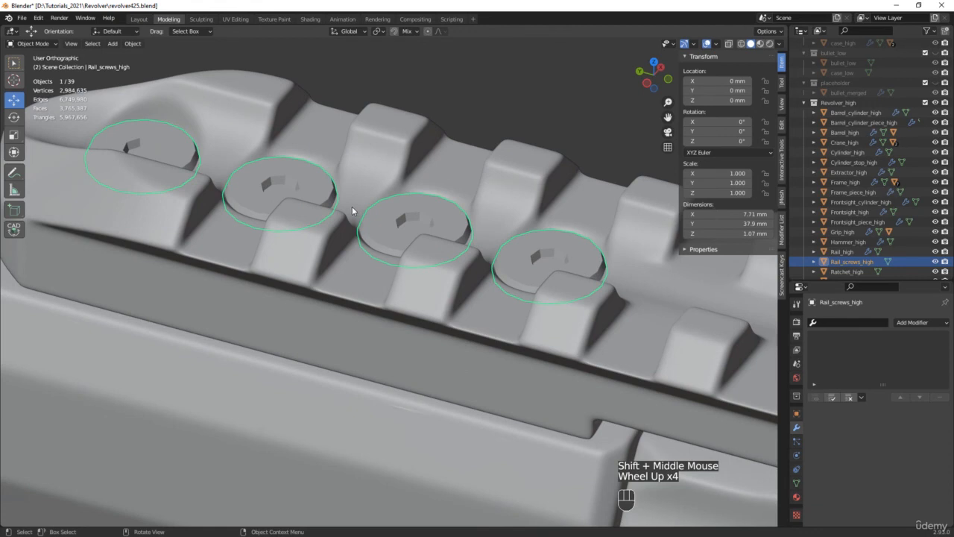
{"action": "key", "text": "alt+z"}
{"action": "key", "text": "Tab"}
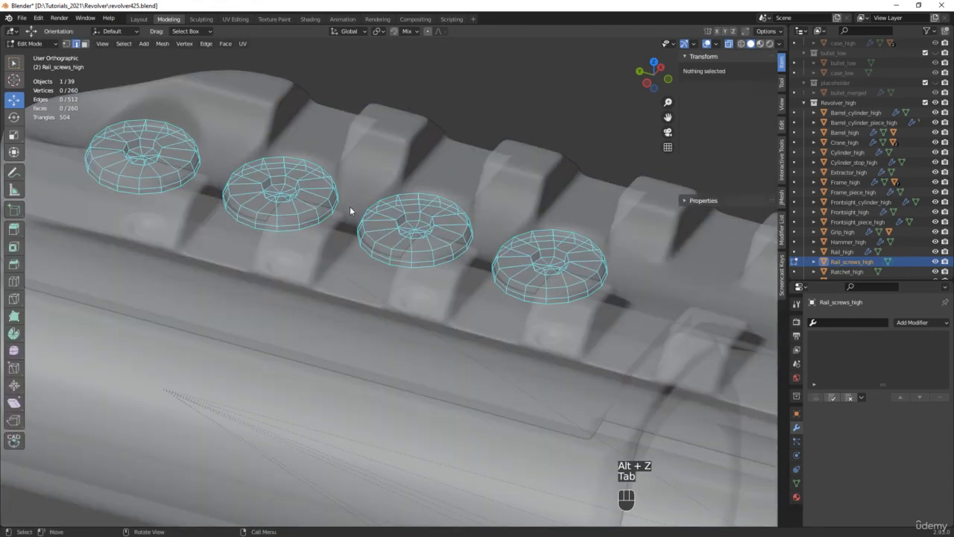
{"action": "left_click", "coordinate": [124, 43]}
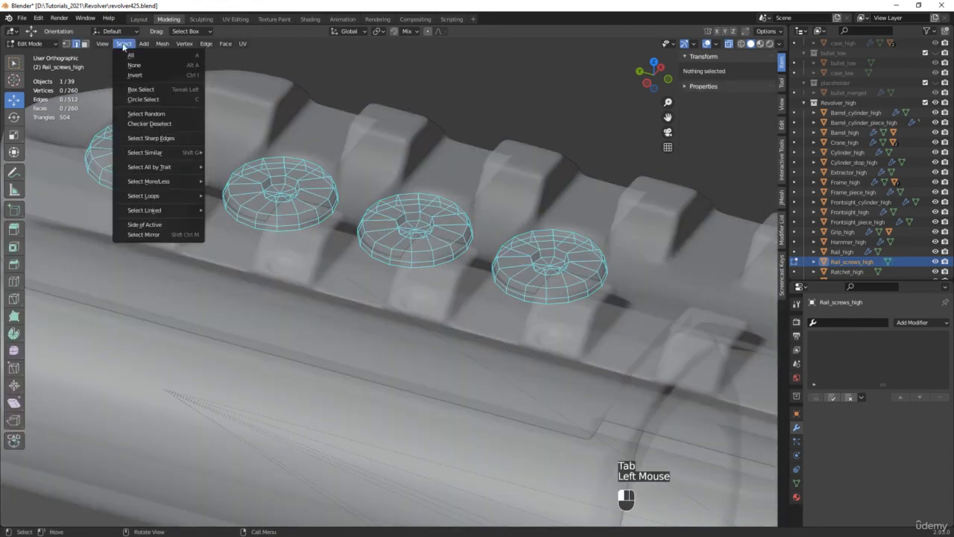
{"action": "left_click", "coordinate": [156, 139]}
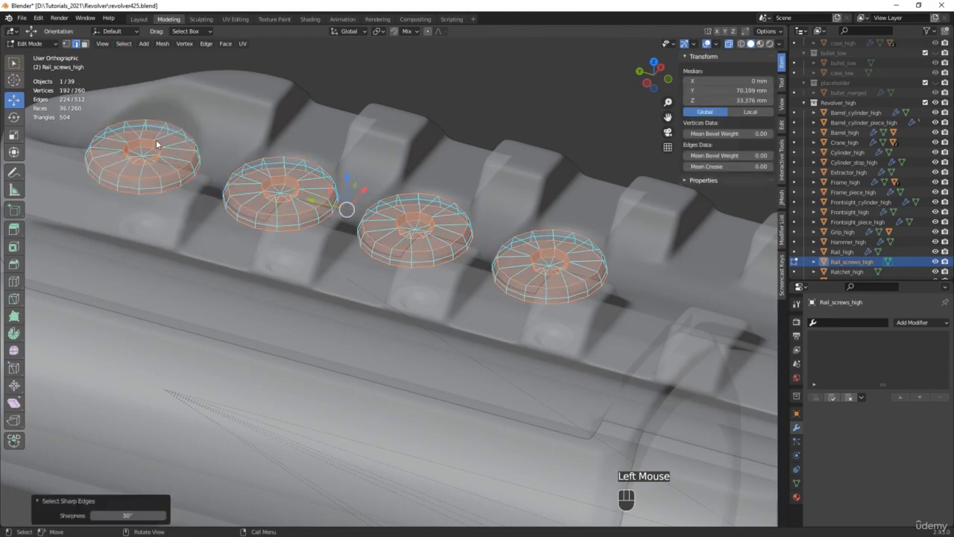
{"action": "scroll", "coordinate": [275, 169], "scroll_direction": "up", "scroll_amount": 2}
{"action": "key", "text": "alt+z"}
{"action": "middle_click_drag", "start_coordinate": [275, 169], "coordinate": [282, 246]}
{"action": "scroll", "coordinate": [528, 224], "scroll_direction": "up", "scroll_amount": 6}
{"action": "scroll", "coordinate": [492, 223], "scroll_direction": "up", "scroll_amount": 1}
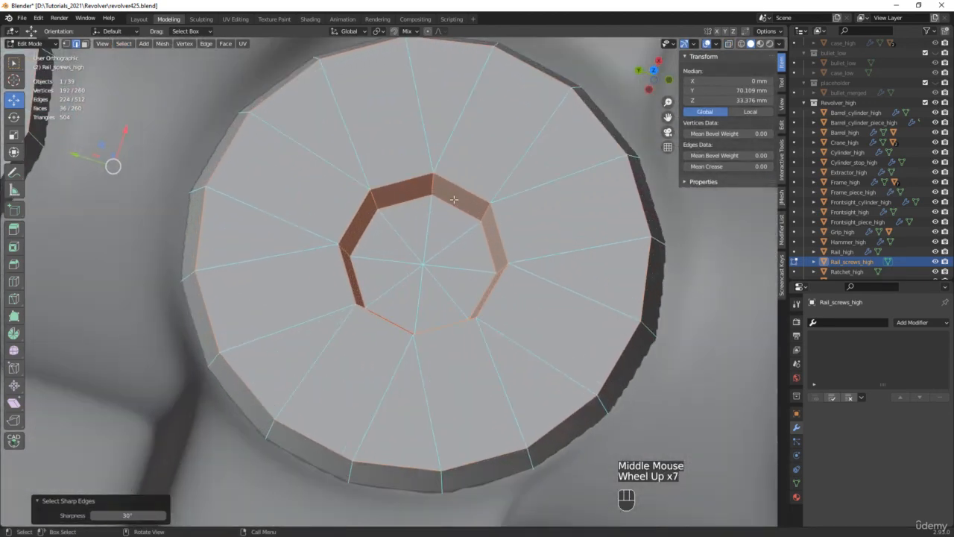
{"action": "scroll", "coordinate": [414, 198], "scroll_direction": "down", "scroll_amount": 4}
{"action": "middle_click_drag", "start_coordinate": [415, 198], "coordinate": [422, 141]}
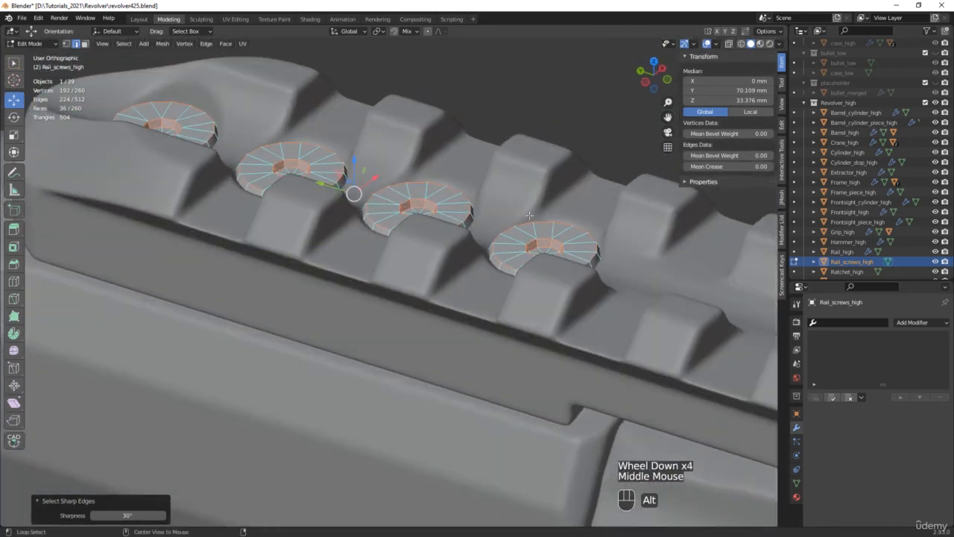
With X-ray on, add the lower outer edge loop of each of the four rail screws to the selection.
{"action": "key", "text": "alt+z"}
{"action": "middle_click_drag", "start_coordinate": [458, 231], "coordinate": [433, 202]}
{"action": "scroll", "coordinate": [433, 201], "scroll_direction": "up", "scroll_amount": 3}
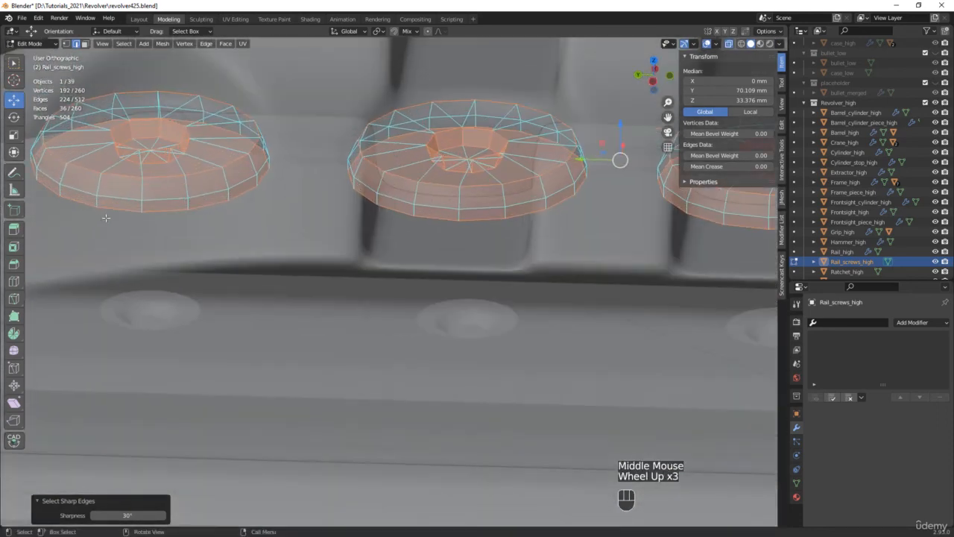
{"action": "left_click", "coordinate": [434, 204], "text": "alt+shift"}
{"action": "left_click", "coordinate": [438, 207], "text": "alt+shift"}
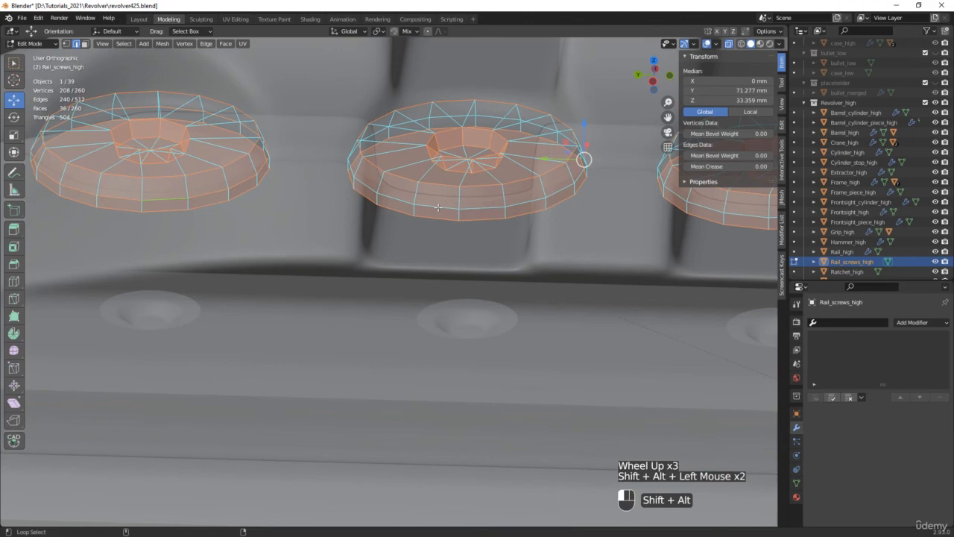
{"action": "left_click", "coordinate": [706, 208], "text": "alt+shift"}
{"action": "scroll", "coordinate": [707, 209], "scroll_direction": "down", "scroll_amount": 3}
{"action": "middle_click_drag", "start_coordinate": [631, 217], "coordinate": [183, 236], "text": "shift"}
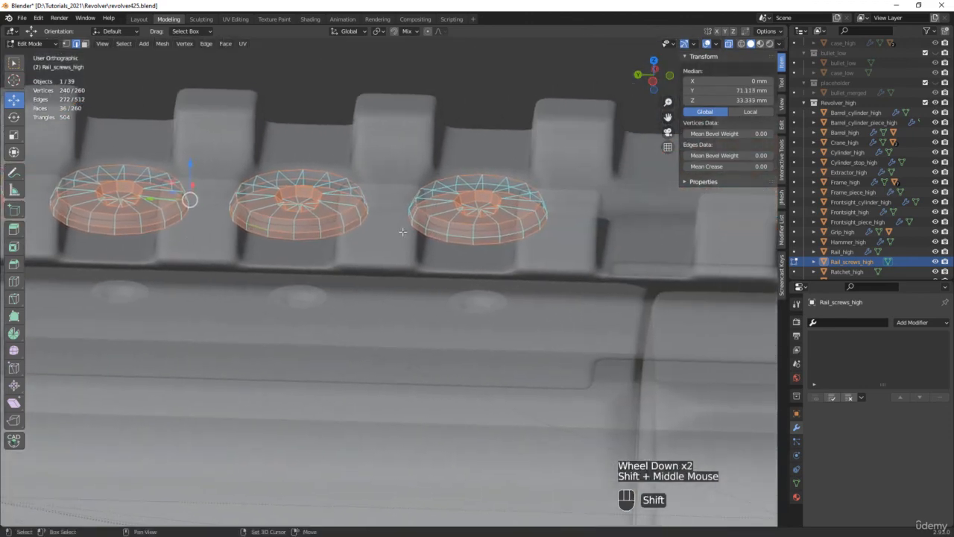
{"action": "scroll", "coordinate": [465, 231], "scroll_direction": "up", "scroll_amount": 2}
{"action": "left_click", "coordinate": [495, 238], "text": "alt+shift"}
{"action": "scroll", "coordinate": [498, 241], "scroll_direction": "down", "scroll_amount": 3}
{"action": "middle_click_drag", "start_coordinate": [495, 242], "coordinate": [514, 248]}
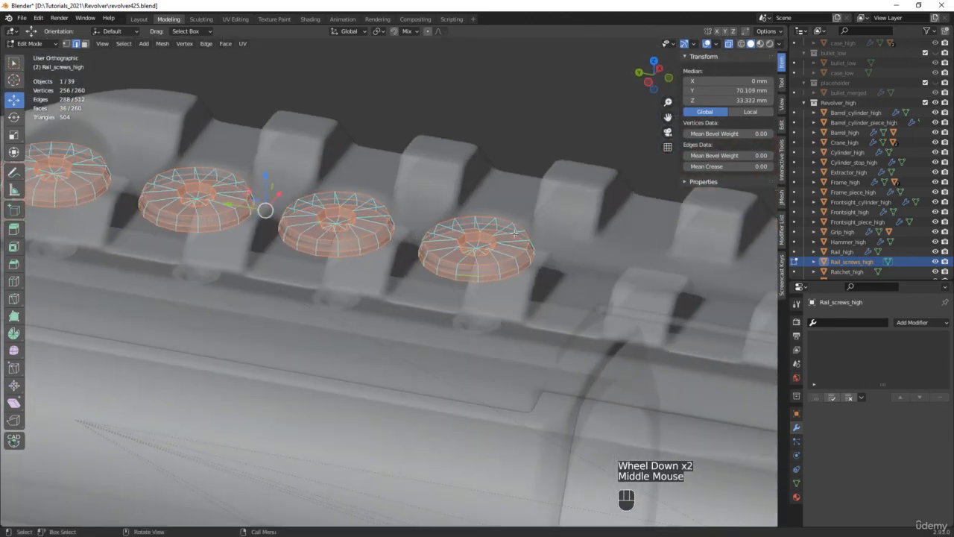
Crease the selected rail screw edges to 1.00, clear the selection and turn X-ray off.
{"action": "left_click_drag", "start_coordinate": [733, 166], "coordinate": [790, 166]}
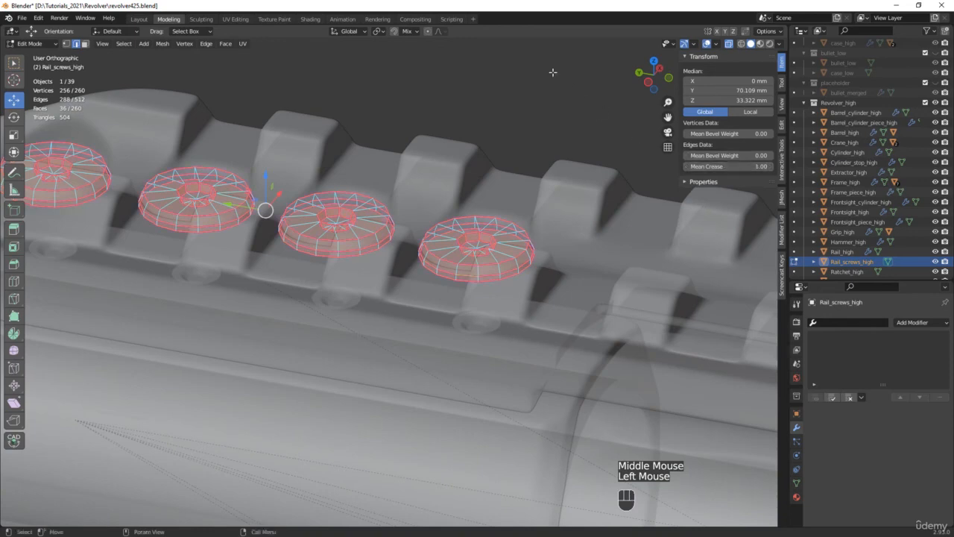
{"action": "left_click", "coordinate": [436, 237]}
{"action": "scroll", "coordinate": [477, 229], "scroll_direction": "up", "scroll_amount": 3}
{"action": "scroll", "coordinate": [568, 204], "scroll_direction": "down", "scroll_amount": 3}
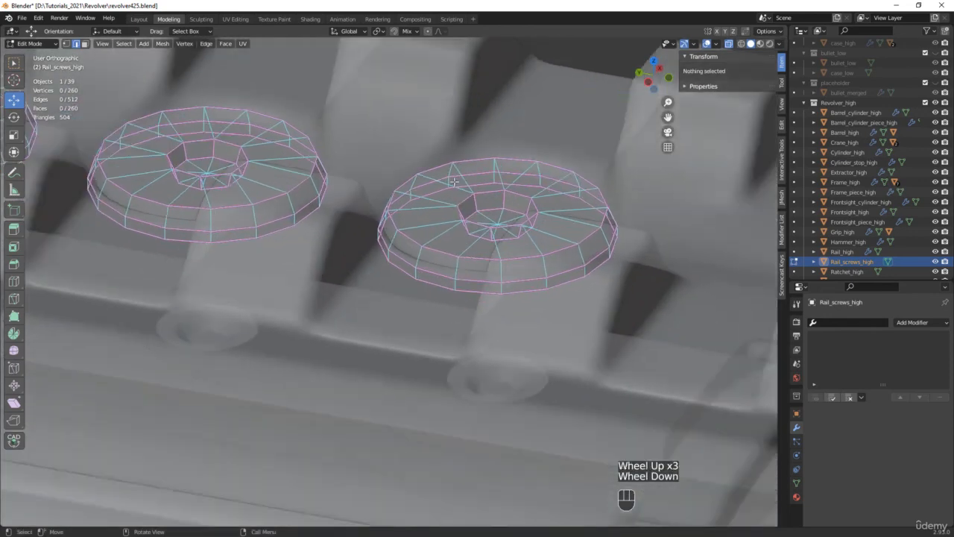
{"action": "middle_click_drag", "start_coordinate": [568, 204], "coordinate": [444, 203]}
{"action": "key", "text": "alt+z"}
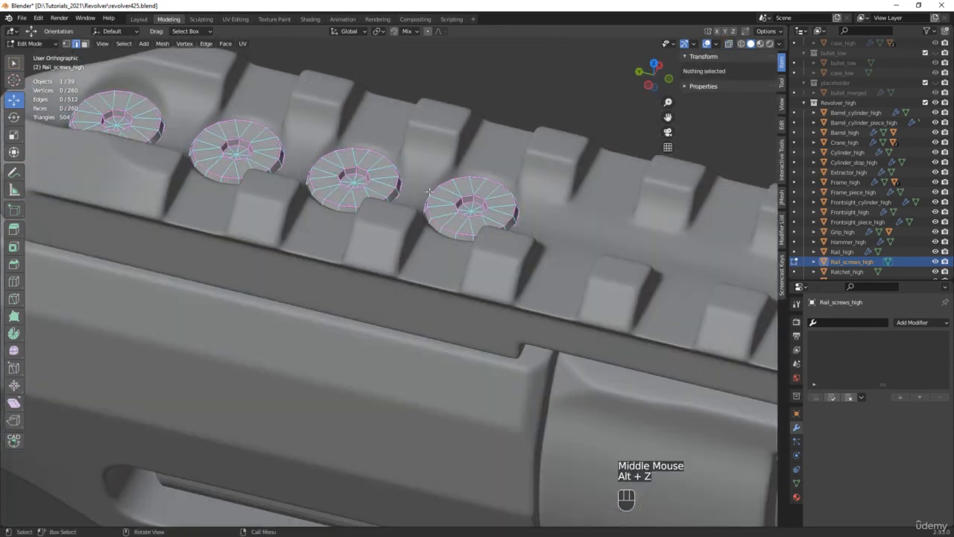
Return to Object Mode and copy the rail's modifiers to the rail screws.
{"action": "key", "text": "Tab"}
{"action": "left_click", "coordinate": [566, 178], "text": "shift"}
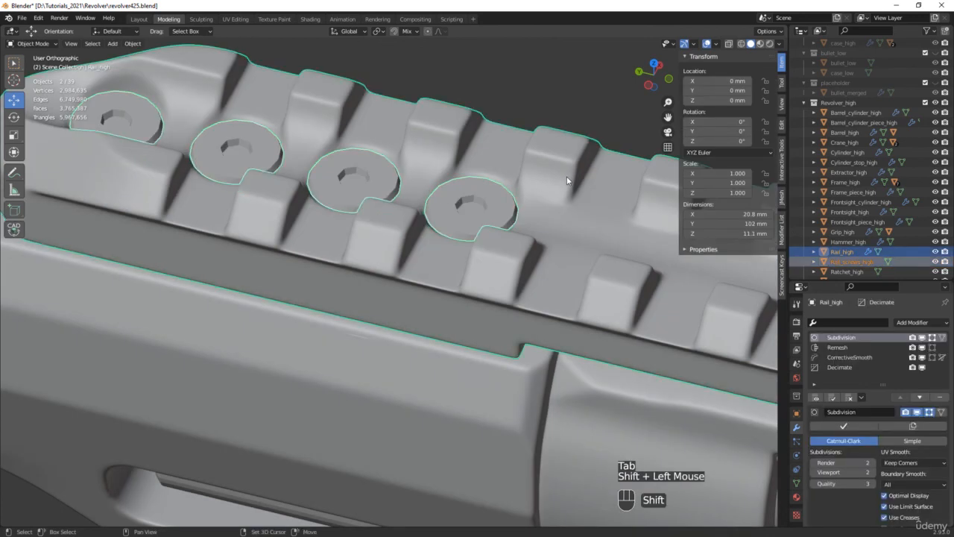
{"action": "key", "text": "ctrl+l"}
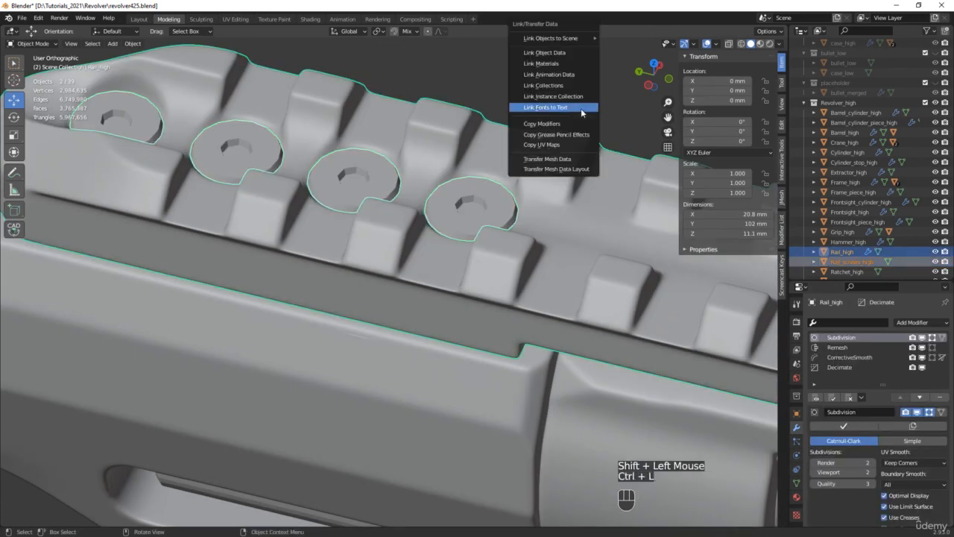
{"action": "left_click", "coordinate": [561, 124]}
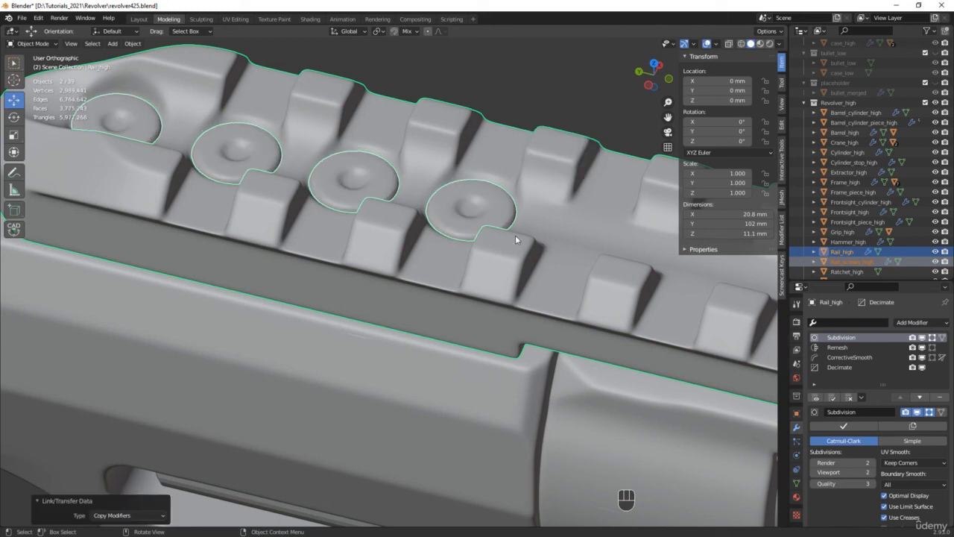
Try a CorrectiveSmooth repeat of 80 on the rail screws, settle on 50 and deselect them.
{"action": "left_click", "coordinate": [457, 222]}
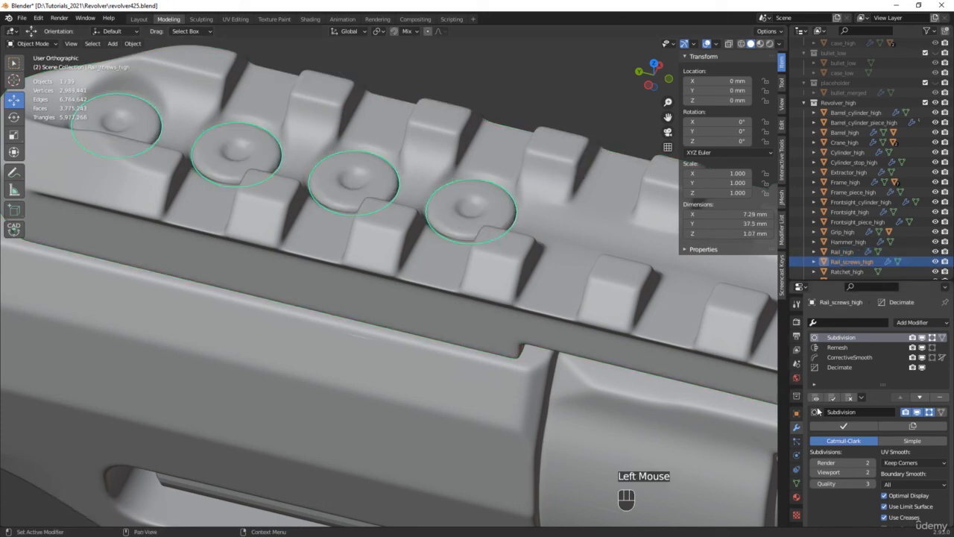
{"action": "left_click", "coordinate": [851, 363]}
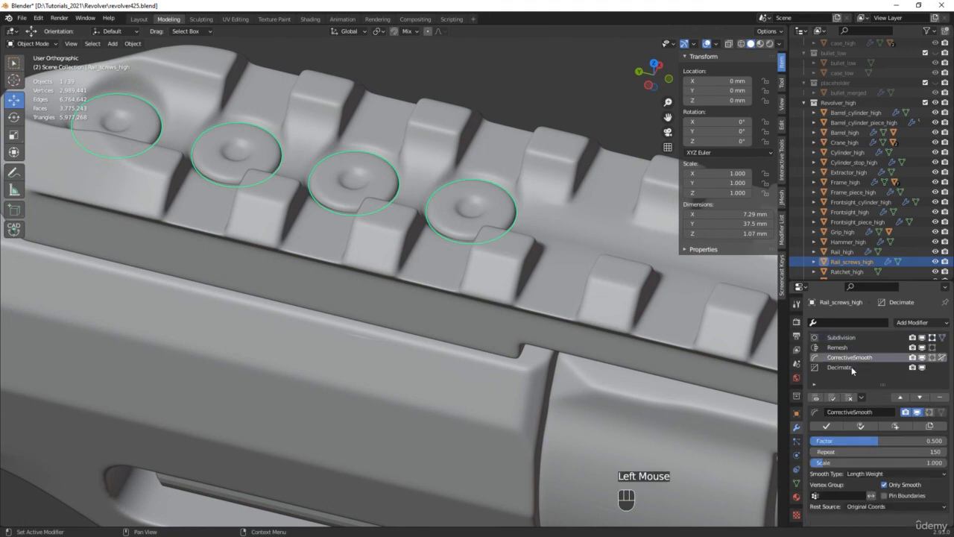
{"action": "double_click", "coordinate": [902, 451]}
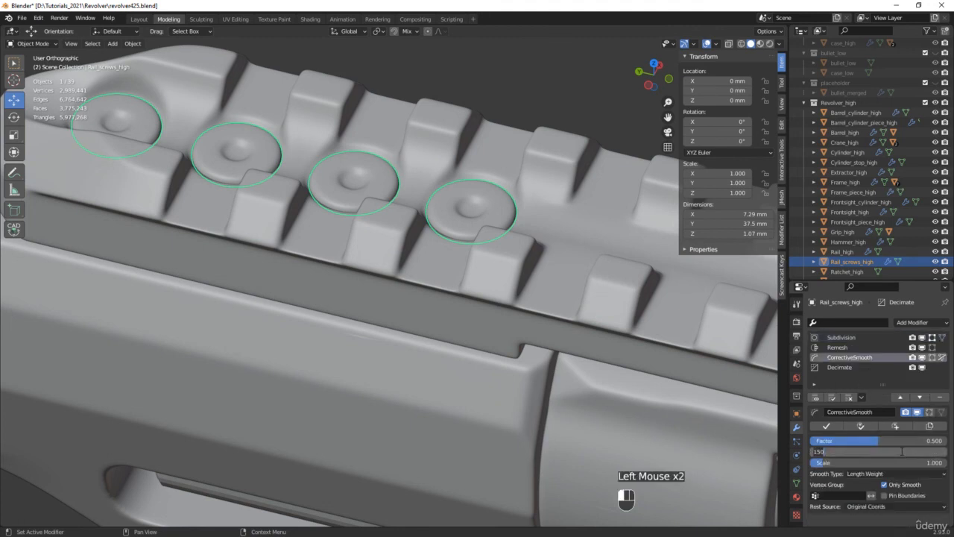
{"action": "type", "text": "80"}
{"action": "key", "text": "Return"}
{"action": "middle_click_drag", "start_coordinate": [472, 247], "coordinate": [382, 231]}
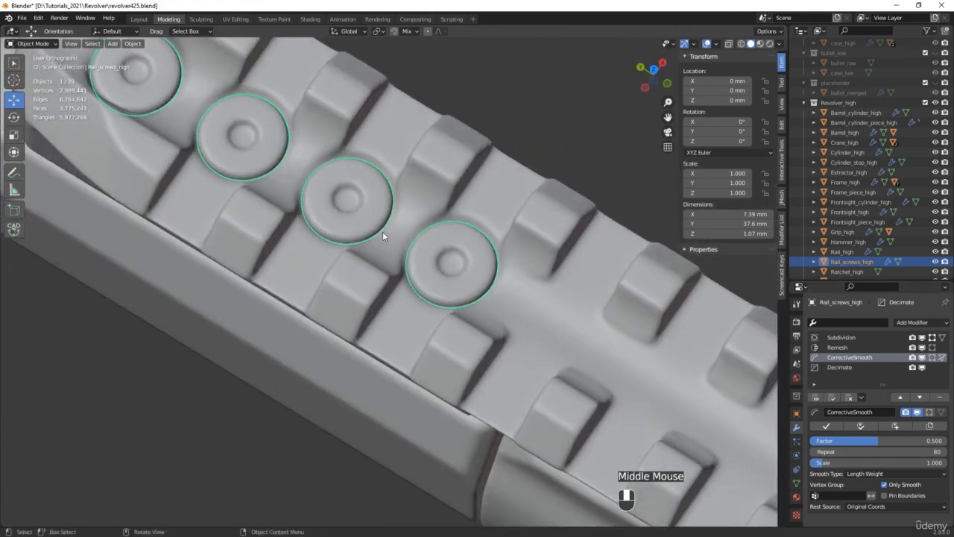
{"action": "left_click", "coordinate": [913, 449]}
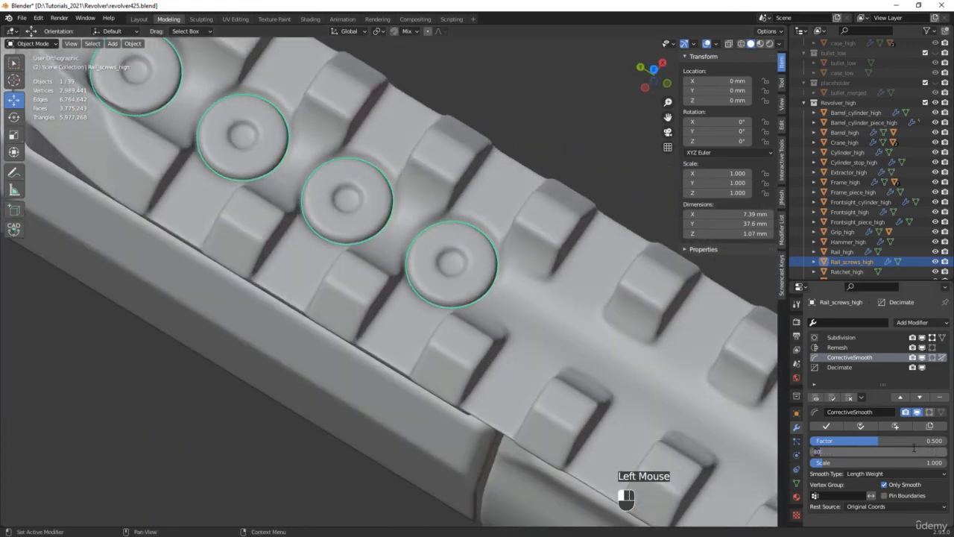
{"action": "type", "text": "50"}
{"action": "scroll", "coordinate": [359, 281], "scroll_direction": "down", "scroll_amount": 3}
{"action": "middle_click_drag", "start_coordinate": [360, 281], "coordinate": [327, 216]}
{"action": "left_click", "coordinate": [191, 154]}
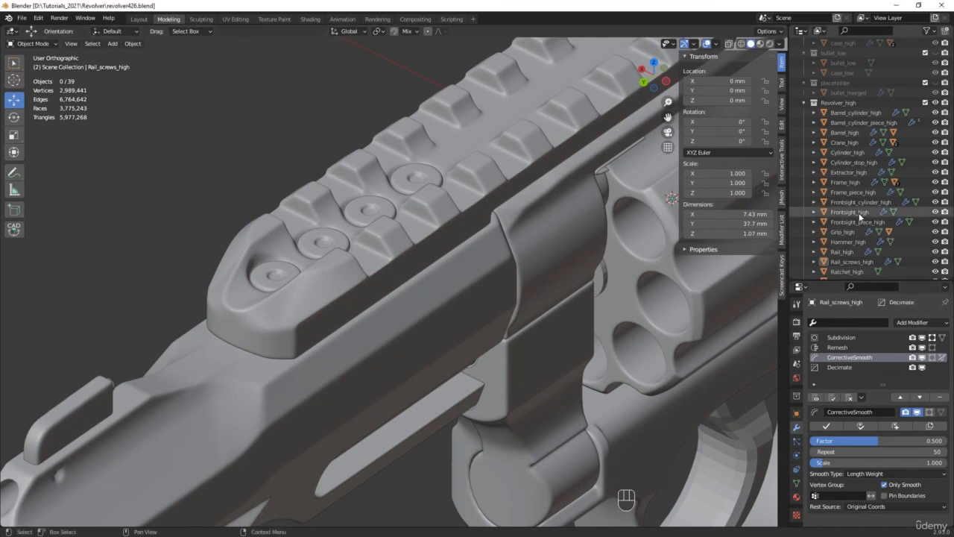
Select the Ratchet_high object and collapse the rear sight and release entries in the object list.
{"action": "left_click", "coordinate": [840, 270]}
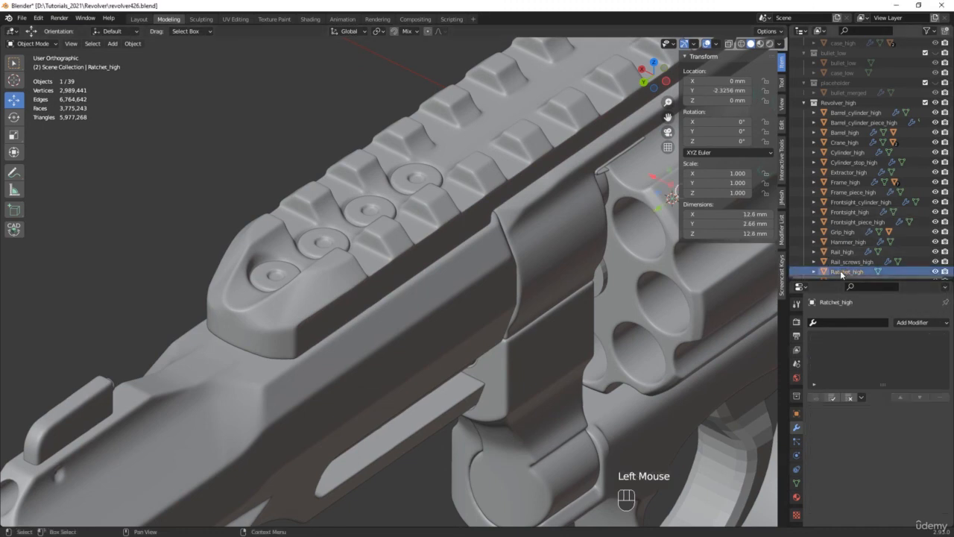
{"action": "scroll", "coordinate": [850, 239], "scroll_direction": "down", "scroll_amount": 4}
{"action": "left_click", "coordinate": [813, 182]}
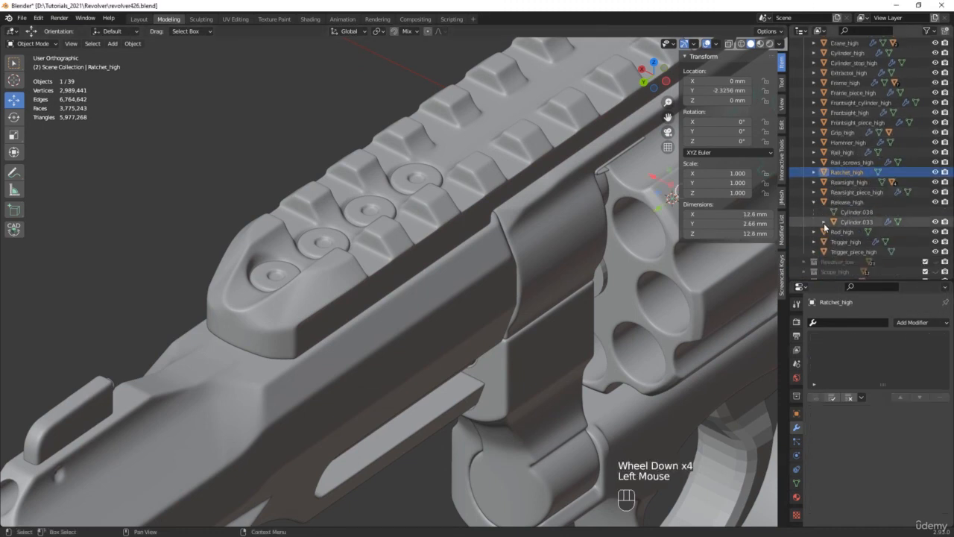
{"action": "left_click", "coordinate": [814, 202]}
{"action": "scroll", "coordinate": [580, 280], "scroll_direction": "down", "scroll_amount": 3}
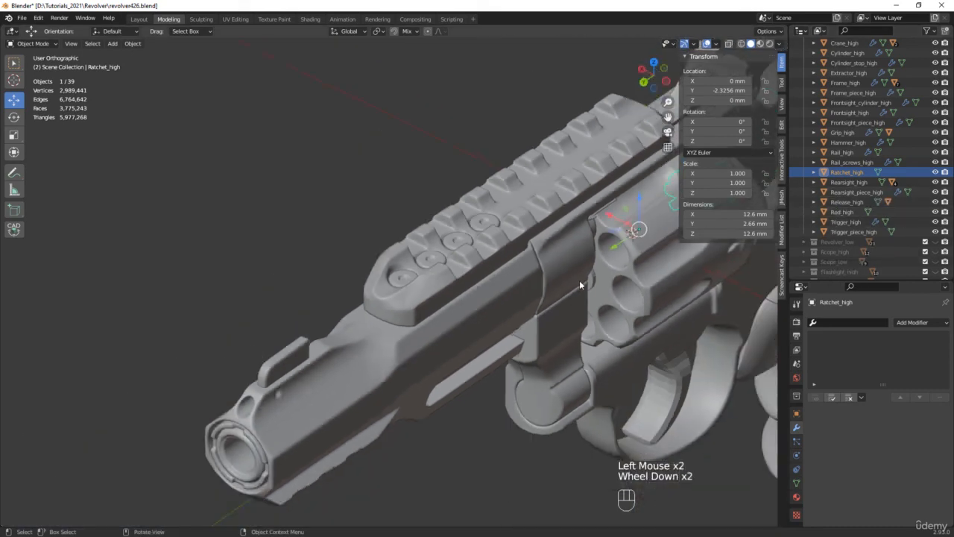
Isolate the ratchet in local view and enter Edit Mode on it.
{"action": "middle_click_drag", "start_coordinate": [579, 280], "coordinate": [504, 253]}
{"action": "scroll", "coordinate": [504, 251], "scroll_direction": "up", "scroll_amount": 5}
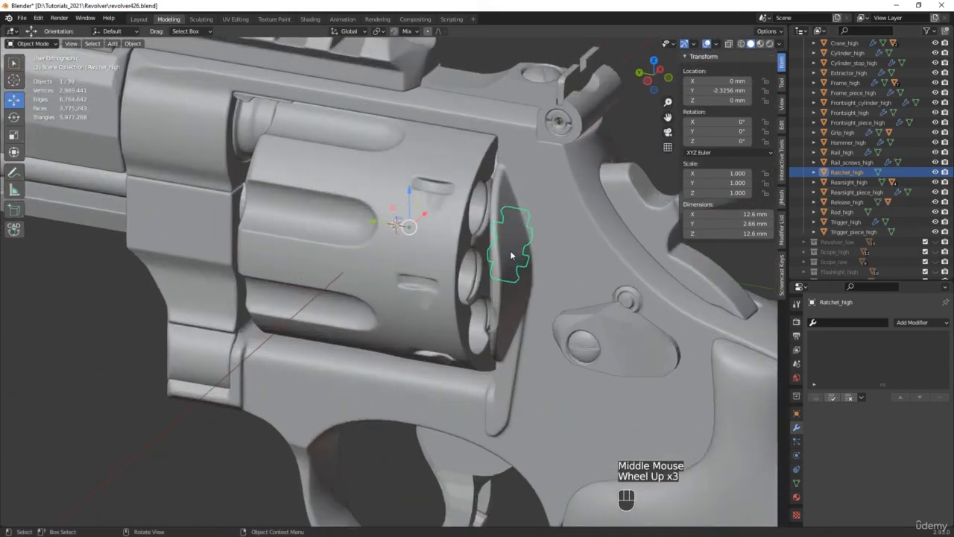
{"action": "key", "text": "KP_Divide"}
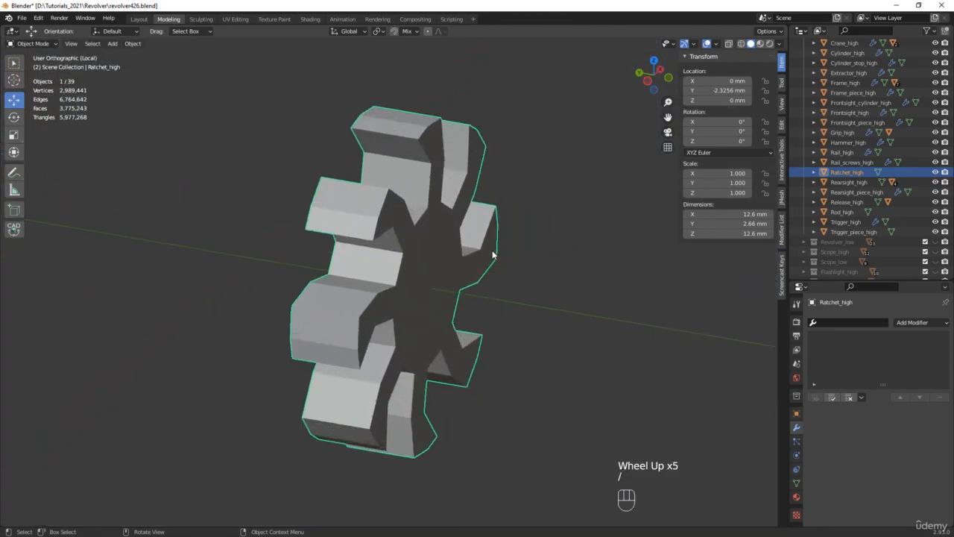
{"action": "middle_click_drag", "start_coordinate": [490, 234], "coordinate": [456, 249]}
{"action": "key", "text": "Tab"}
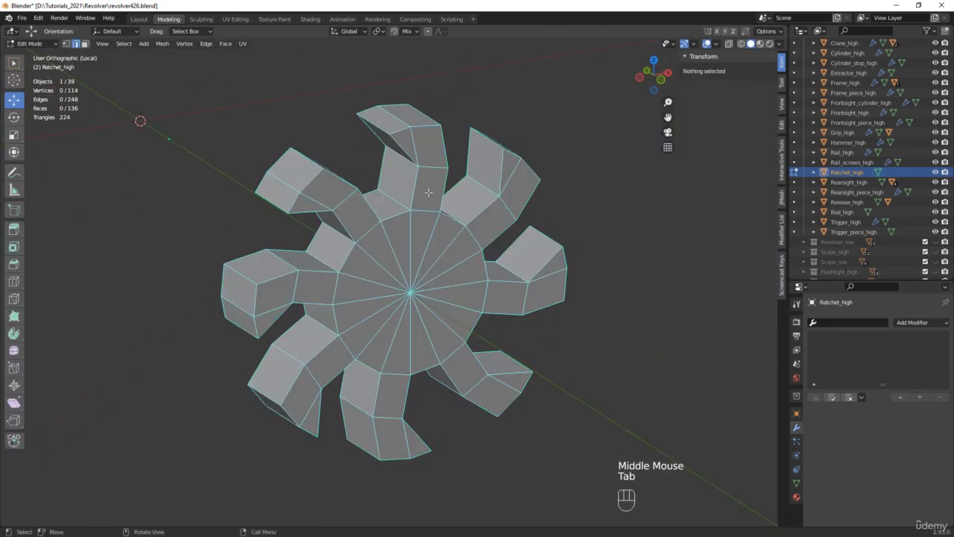
Select all the ratchet's sharp edges at 30° sharpness and set their mean crease to 1.00.
{"action": "left_click", "coordinate": [121, 44]}
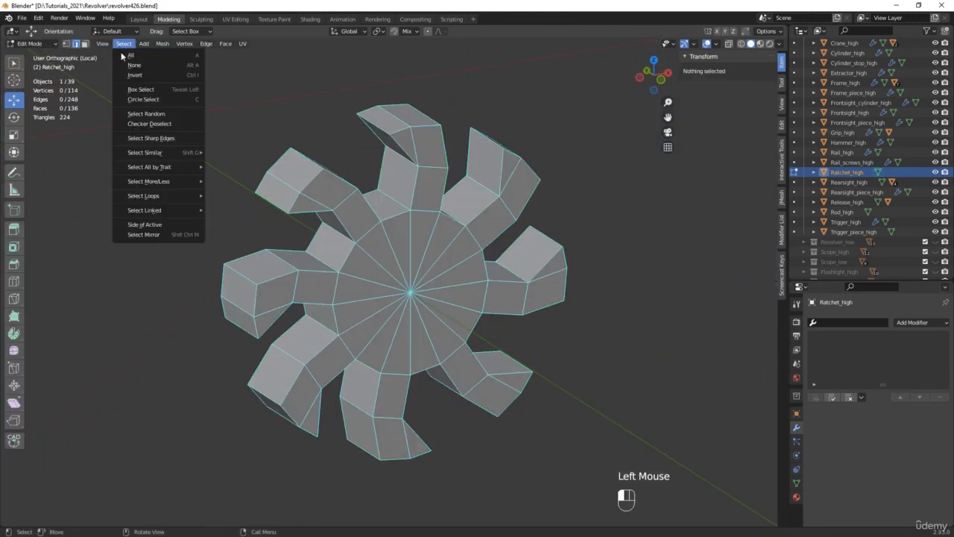
{"action": "left_click", "coordinate": [154, 139]}
{"action": "mouse_move", "coordinate": [257, 142]}
{"action": "middle_mouse_down"}
{"action": "mouse_move", "coordinate": [263, 194]}
{"action": "mouse_move", "coordinate": [237, 150]}
{"action": "mouse_move", "coordinate": [162, 126]}
{"action": "mouse_move", "coordinate": [217, 118]}
{"action": "mouse_move", "coordinate": [256, 136]}
{"action": "mouse_move", "coordinate": [246, 143]}
{"action": "mouse_move", "coordinate": [253, 134]}
{"action": "middle_mouse_up"}
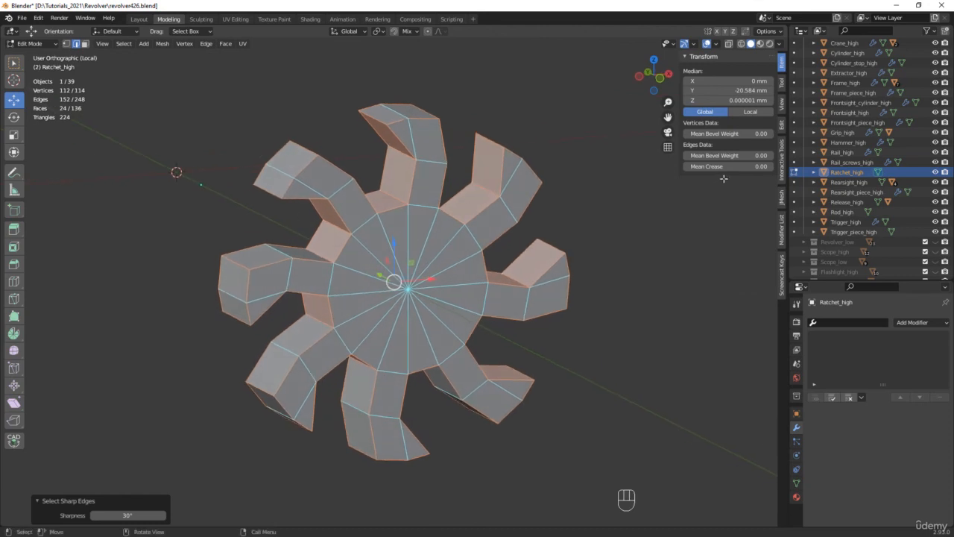
{"action": "left_click_drag", "start_coordinate": [723, 166], "coordinate": [760, 166]}
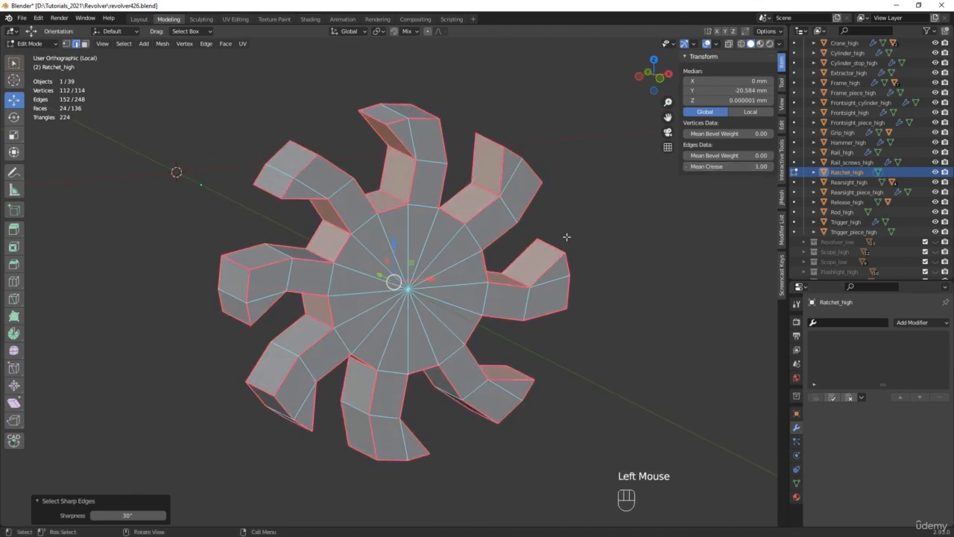
{"action": "middle_click_drag", "start_coordinate": [567, 236], "coordinate": [569, 250]}
Leave local view, return to Object Mode and copy the extractor's modifiers to the ratchet.
{"action": "key", "text": "slash"}
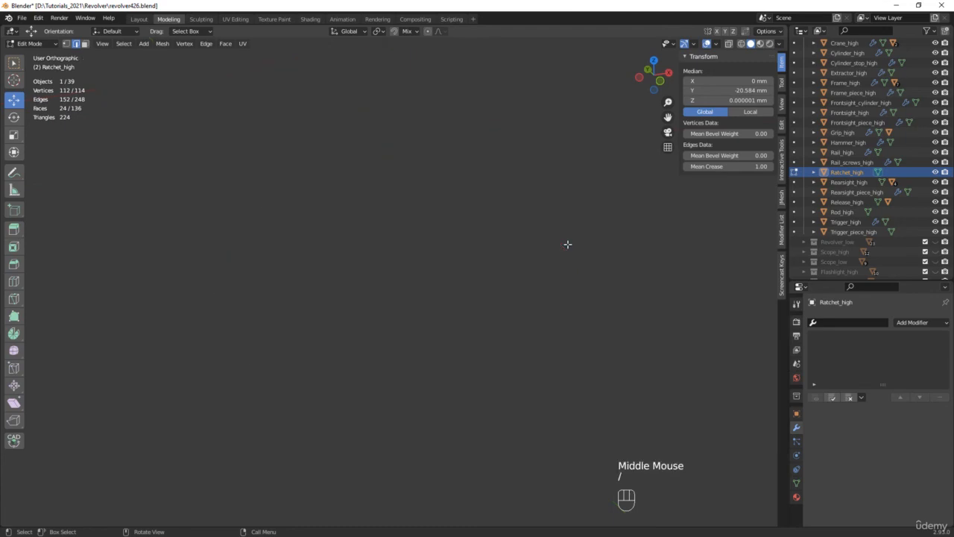
{"action": "scroll", "coordinate": [512, 248], "scroll_direction": "down", "scroll_amount": 2}
{"action": "scroll", "coordinate": [511, 248], "scroll_direction": "up", "scroll_amount": 1}
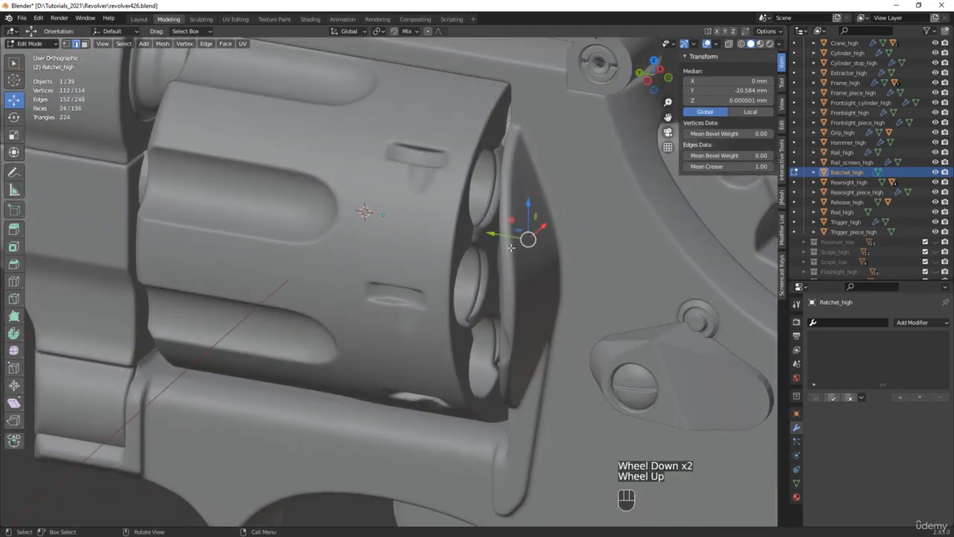
{"action": "key", "text": "Tab"}
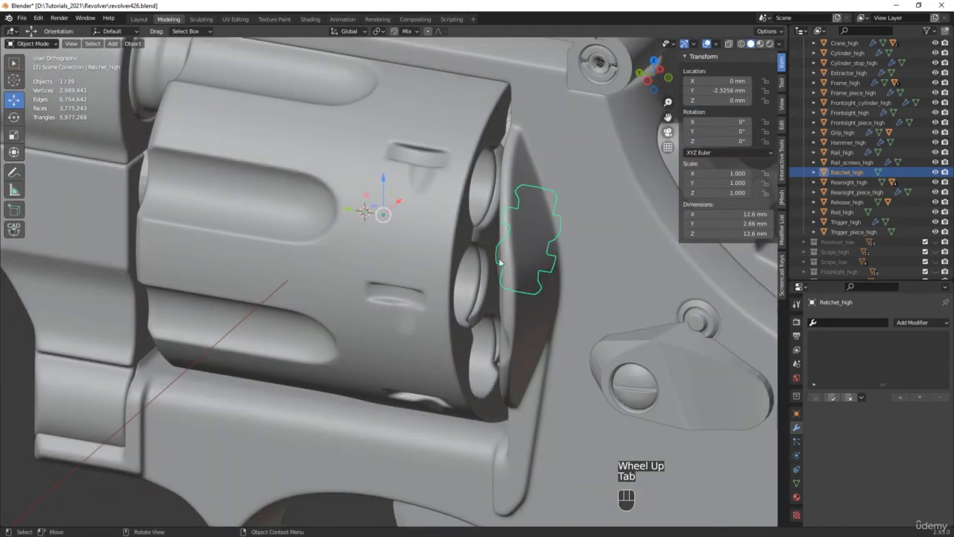
{"action": "left_click", "coordinate": [485, 235], "text": "shift"}
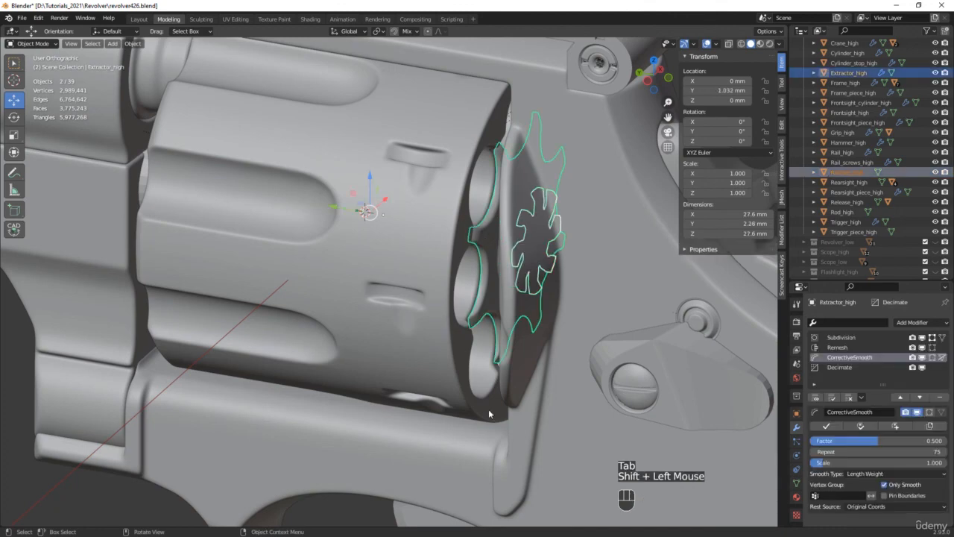
{"action": "key", "text": "ctrl+l"}
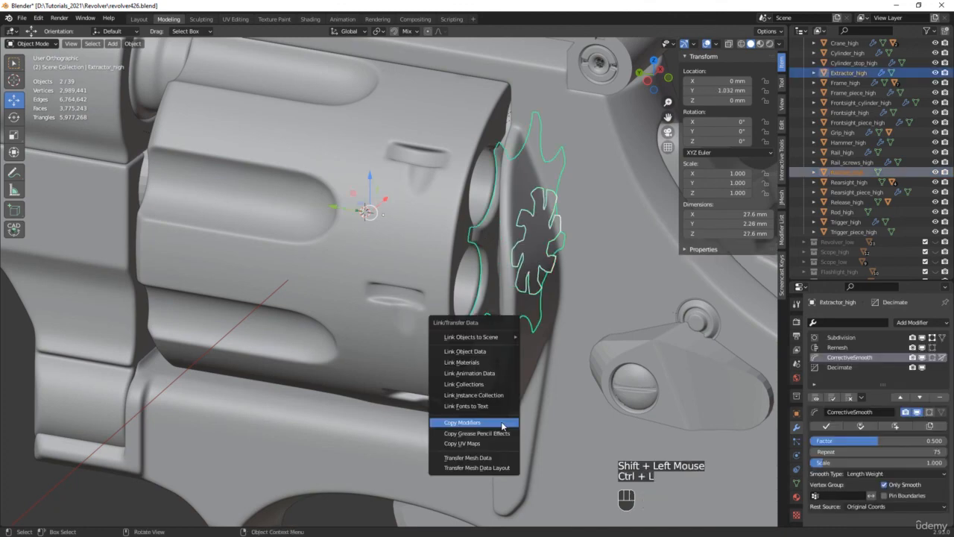
{"action": "left_click", "coordinate": [502, 423]}
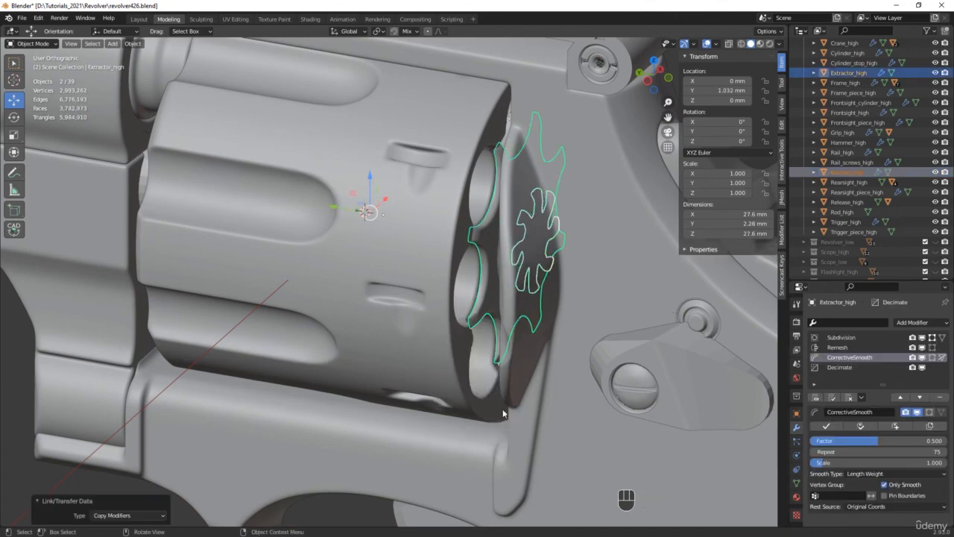
Select only the ratchet, isolate it in local view and check its smoothed shape against the creased mesh.
{"action": "scroll", "coordinate": [504, 267], "scroll_direction": "up", "scroll_amount": 5}
{"action": "left_click", "coordinate": [534, 256]}
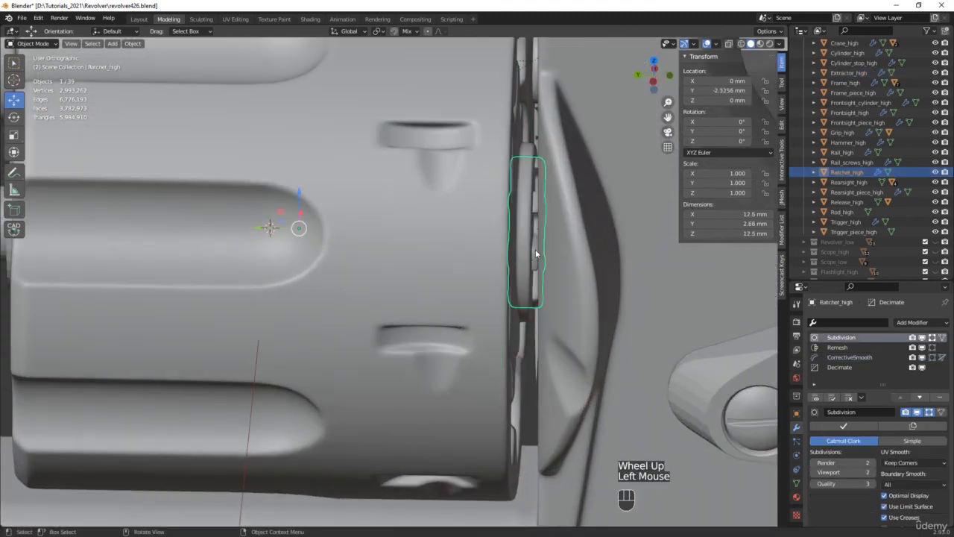
{"action": "middle_click_drag", "start_coordinate": [533, 257], "coordinate": [456, 261]}
{"action": "key", "text": "slash"}
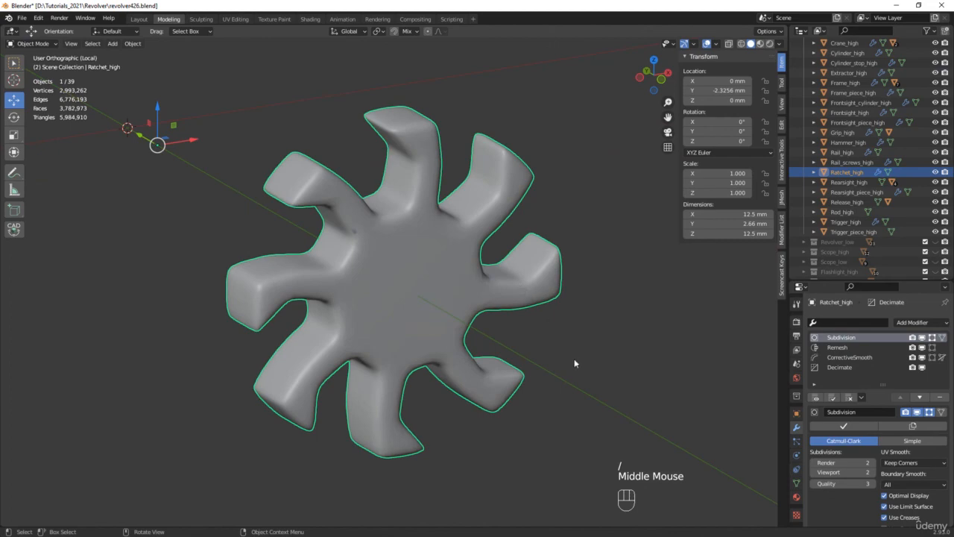
{"action": "mouse_move", "coordinate": [575, 363]}
{"action": "middle_mouse_down"}
{"action": "mouse_move", "coordinate": [558, 405]}
{"action": "mouse_move", "coordinate": [526, 412]}
{"action": "mouse_move", "coordinate": [476, 362]}
{"action": "mouse_move", "coordinate": [593, 366]}
{"action": "middle_mouse_up"}
{"action": "key", "text": "Tab"}
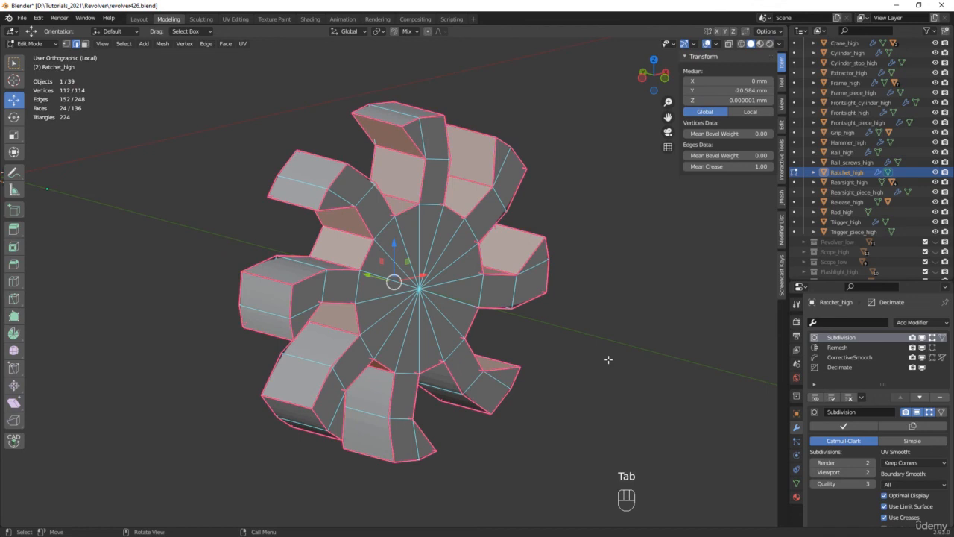
{"action": "key", "text": "Tab"}
Try a CorrectiveSmooth repeat of 70 on the ratchet, settle on 100 and leave local view.
{"action": "left_click", "coordinate": [850, 366]}
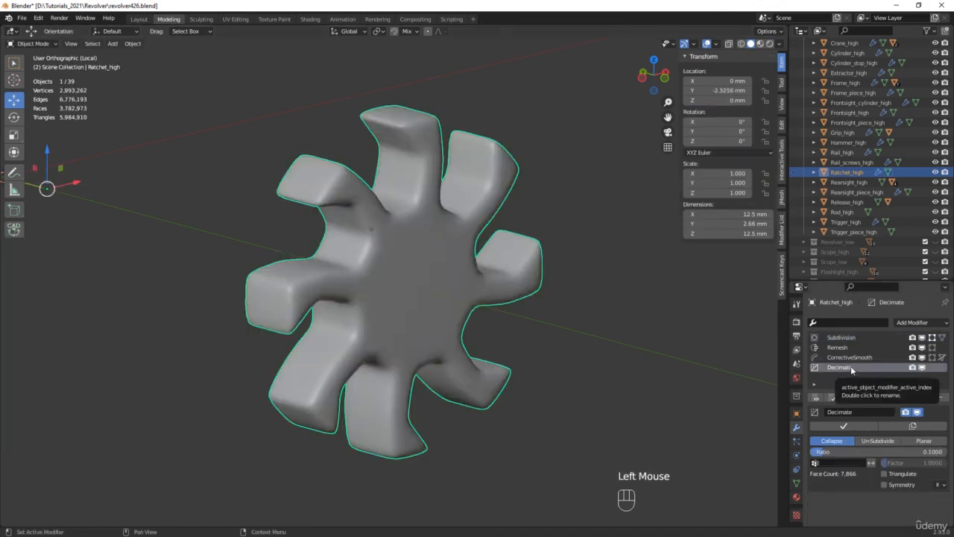
{"action": "left_click", "coordinate": [852, 358]}
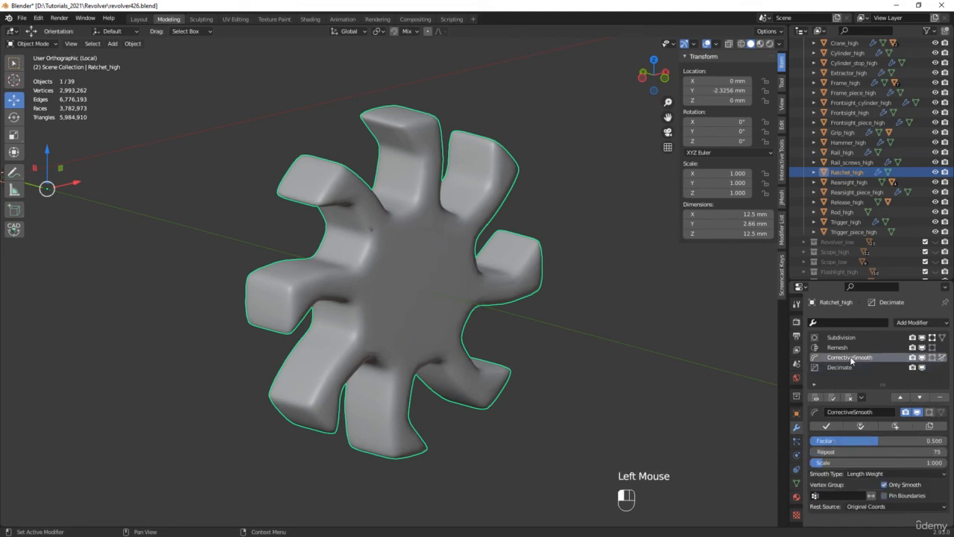
{"action": "left_click", "coordinate": [852, 452]}
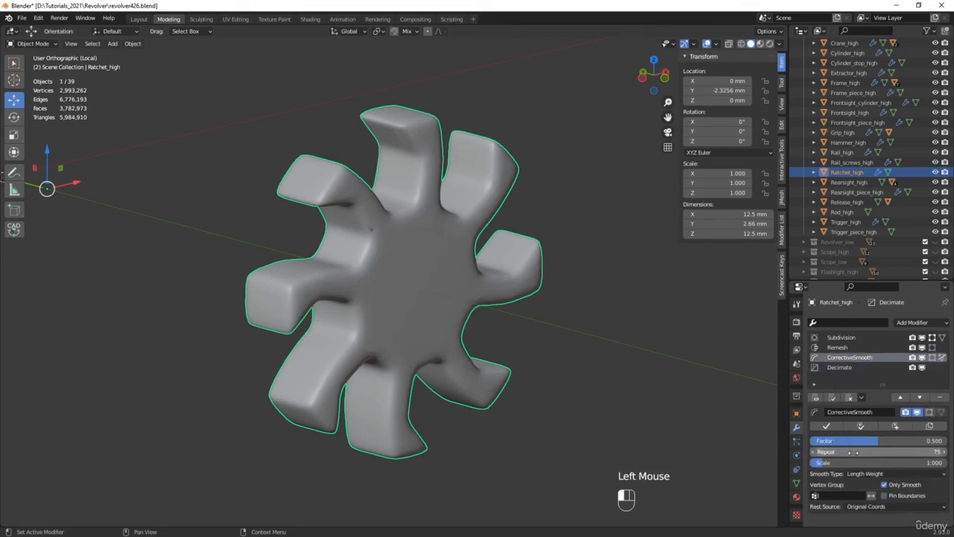
{"action": "type", "text": "70"}
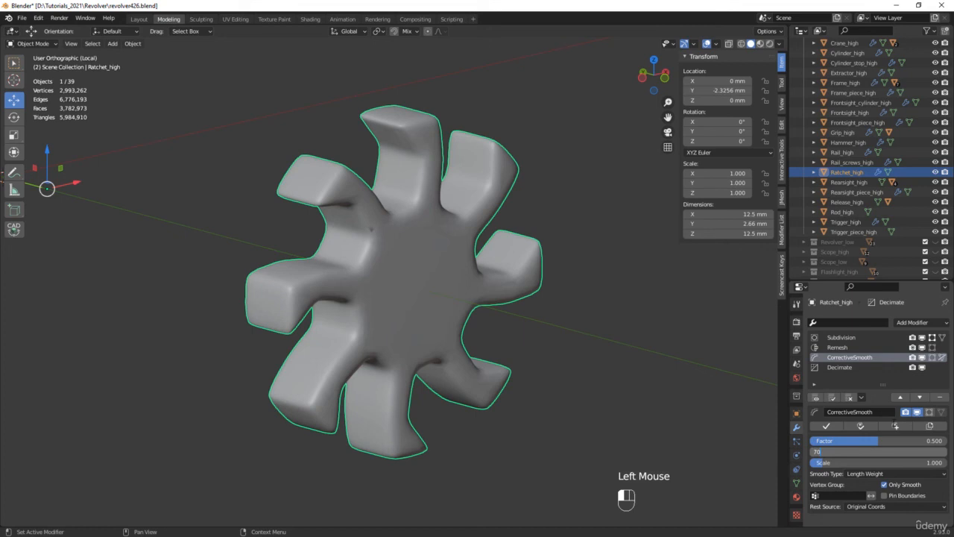
{"action": "middle_click_drag", "start_coordinate": [359, 299], "coordinate": [578, 342]}
{"action": "left_click", "coordinate": [914, 451]}
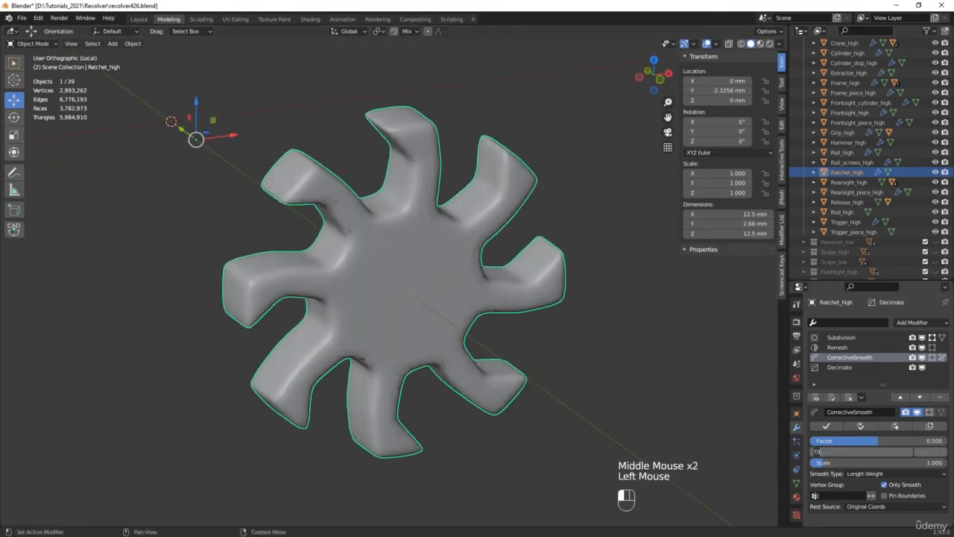
{"action": "type", "text": "100"}
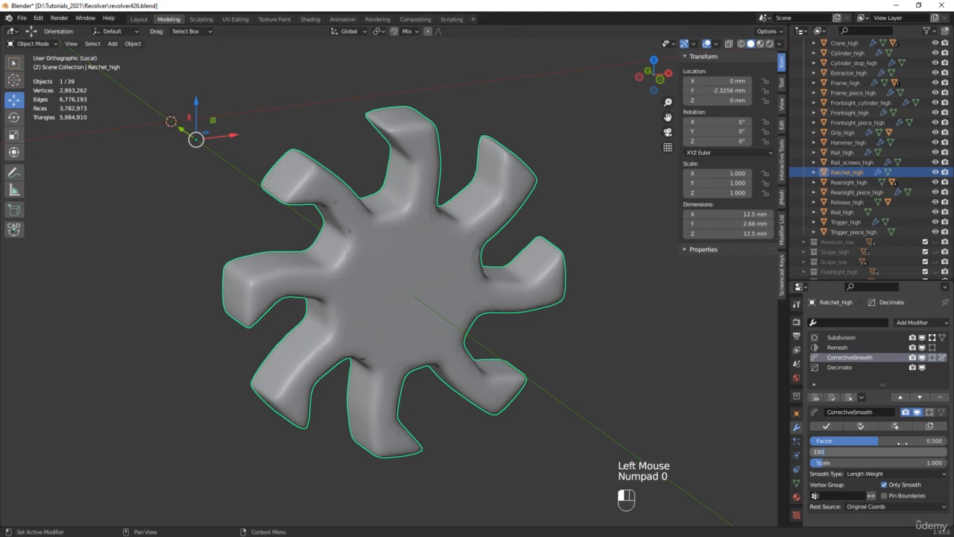
{"action": "middle_click_drag", "start_coordinate": [563, 335], "coordinate": [493, 334]}
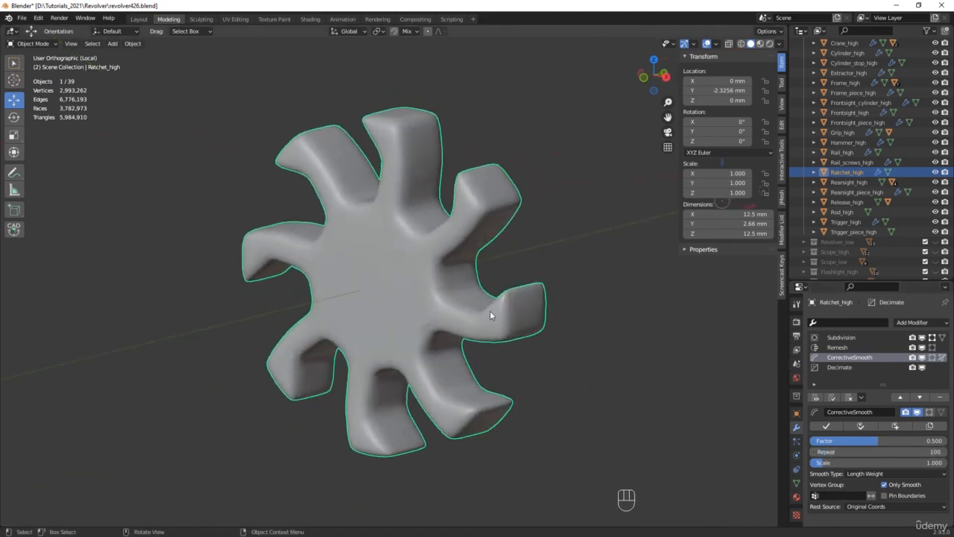
{"action": "key", "text": "KP_Divide"}
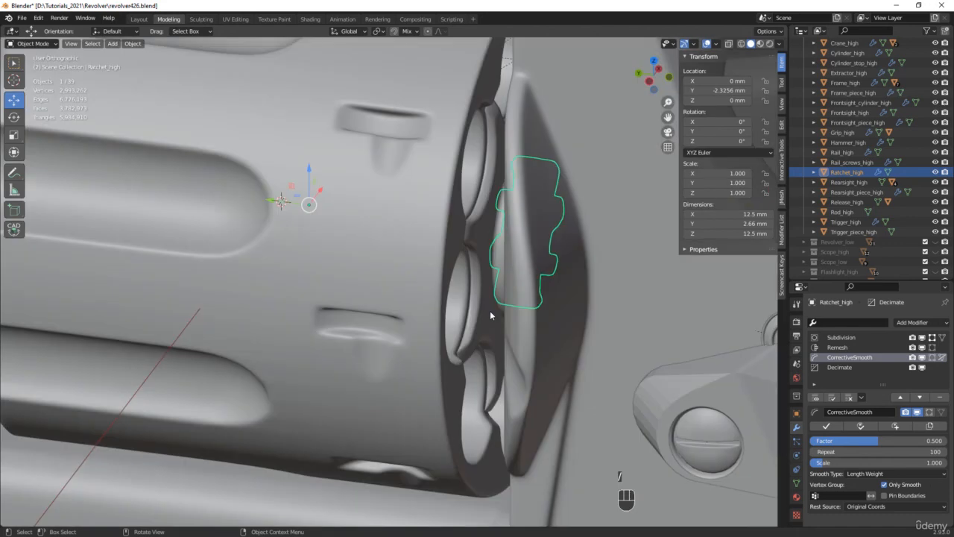